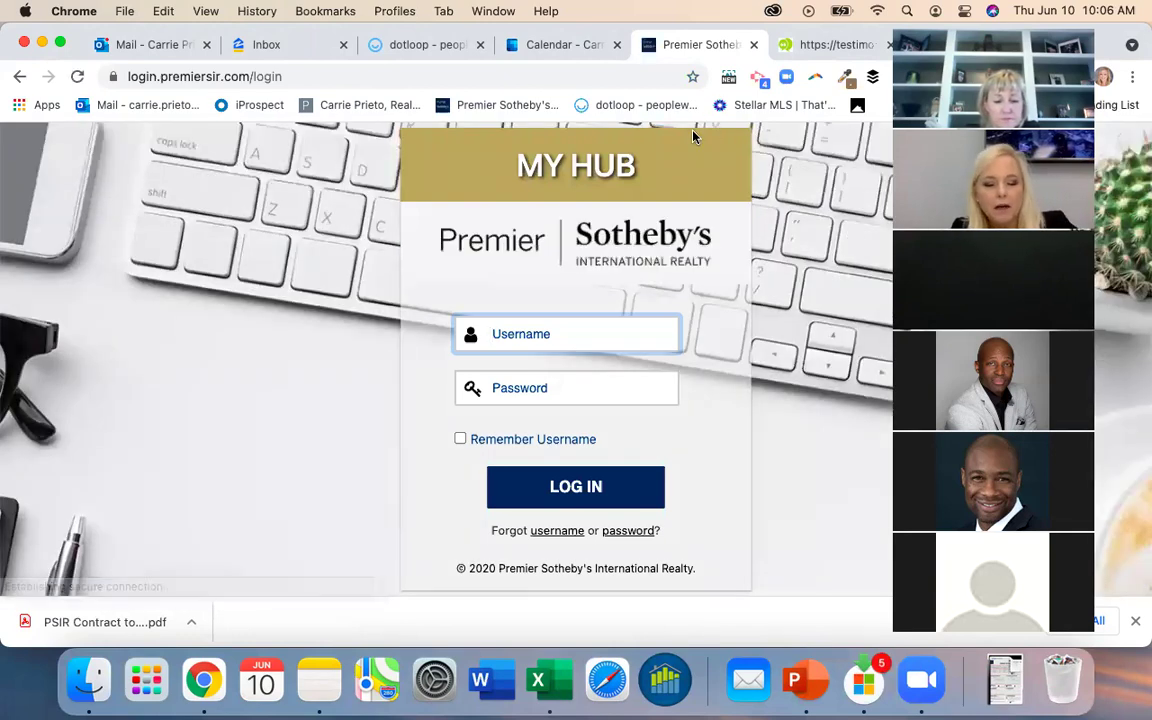
Enter the MyHub username and password and submit the login.
click(596, 342)
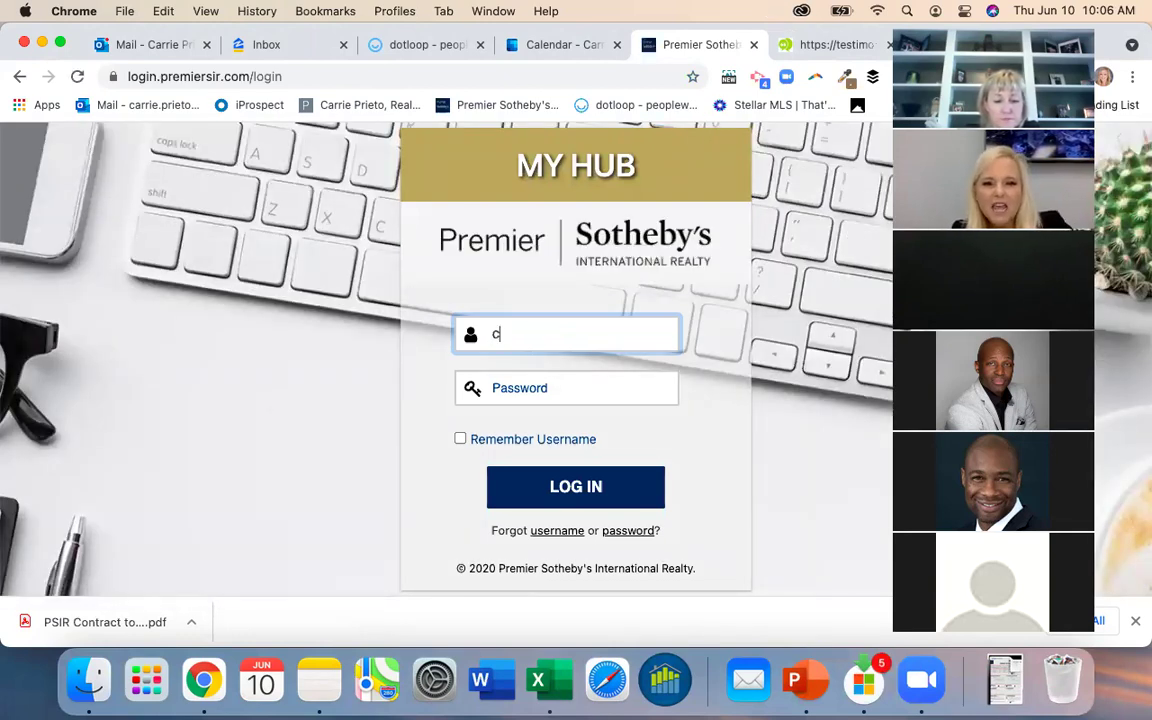
key(Tab)
text(••••••••••)
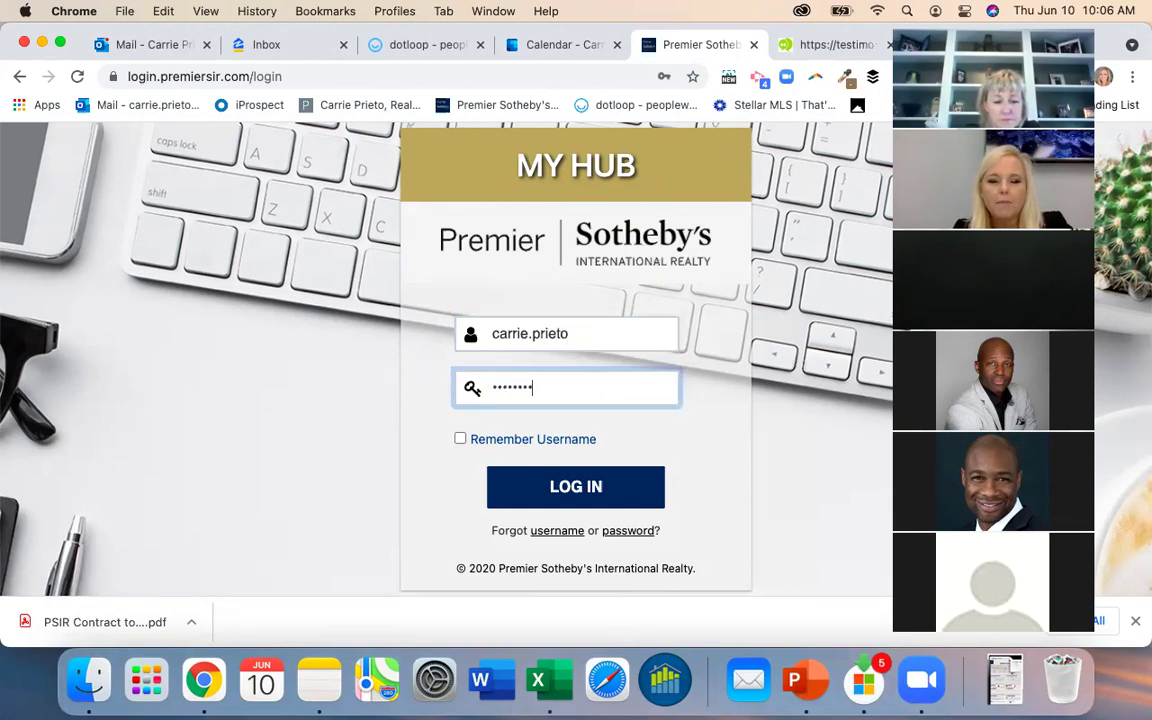
key(Return)
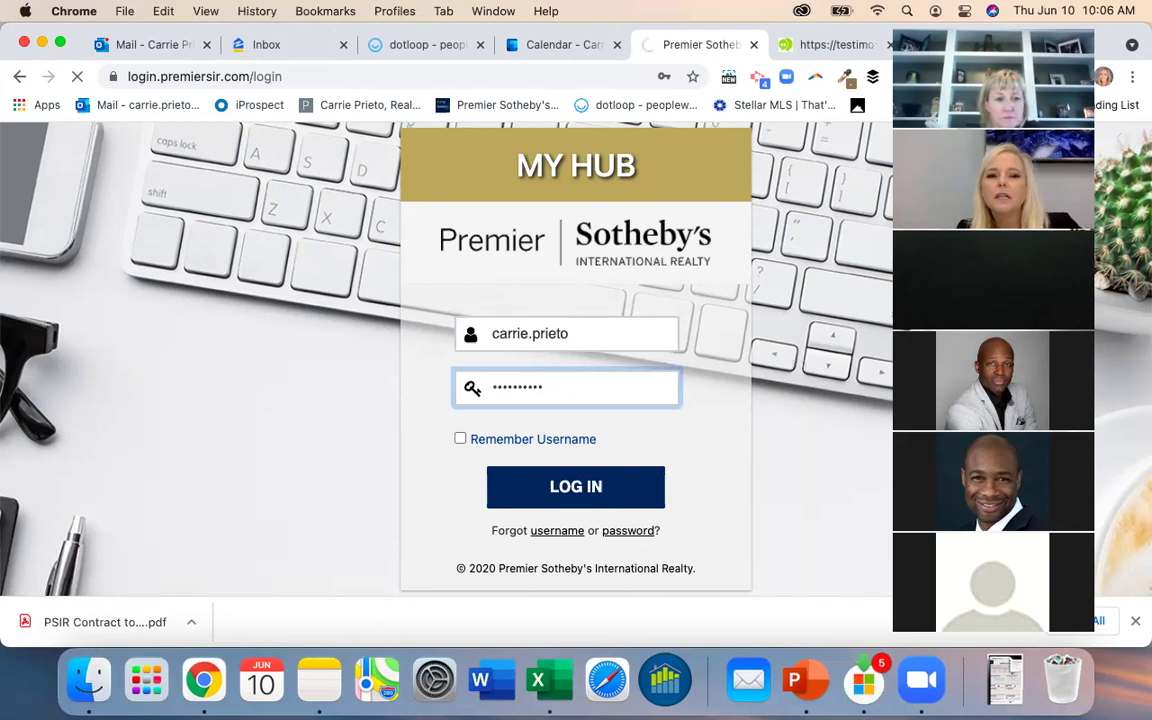
click(592, 488)
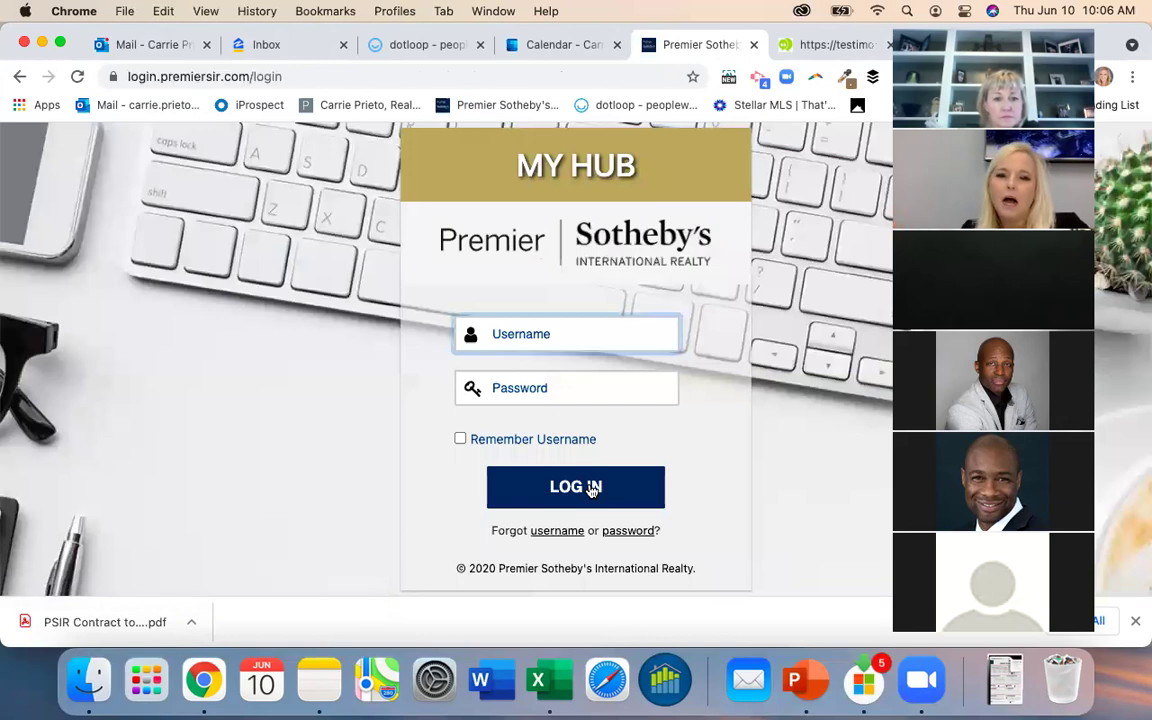
Re-enter the login credentials and confirm signing in as an agent.
key(Tab)
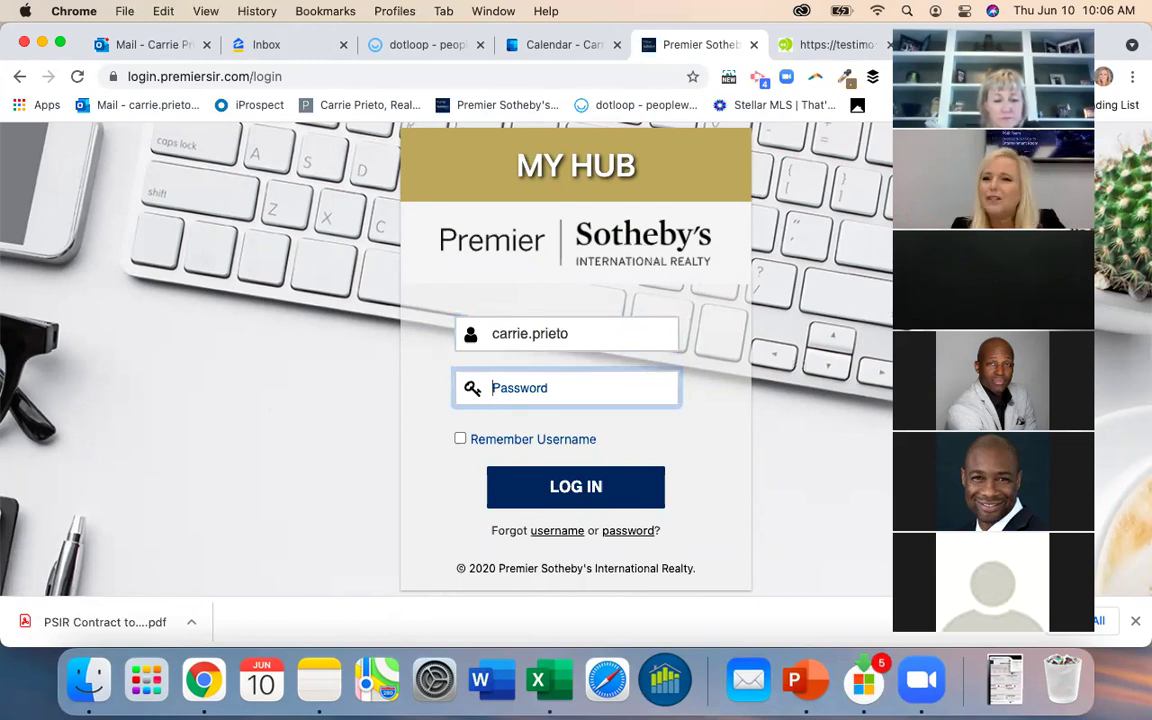
text(••••••••••)
key(Return)
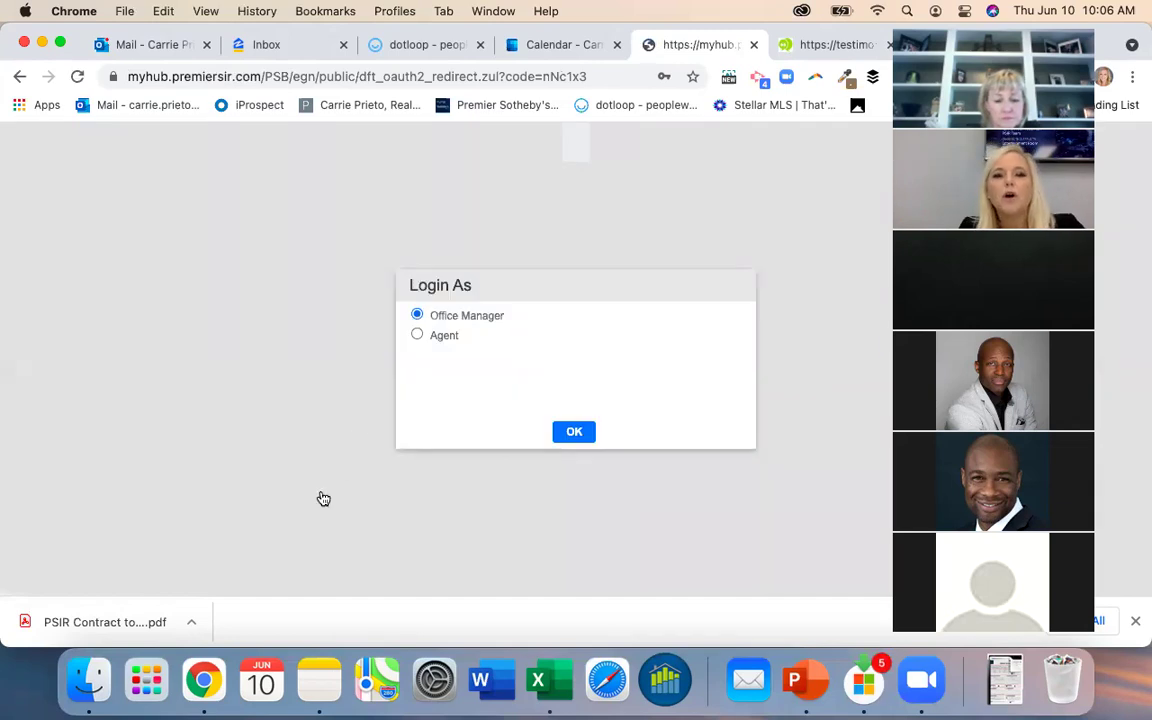
click(446, 335)
click(570, 432)
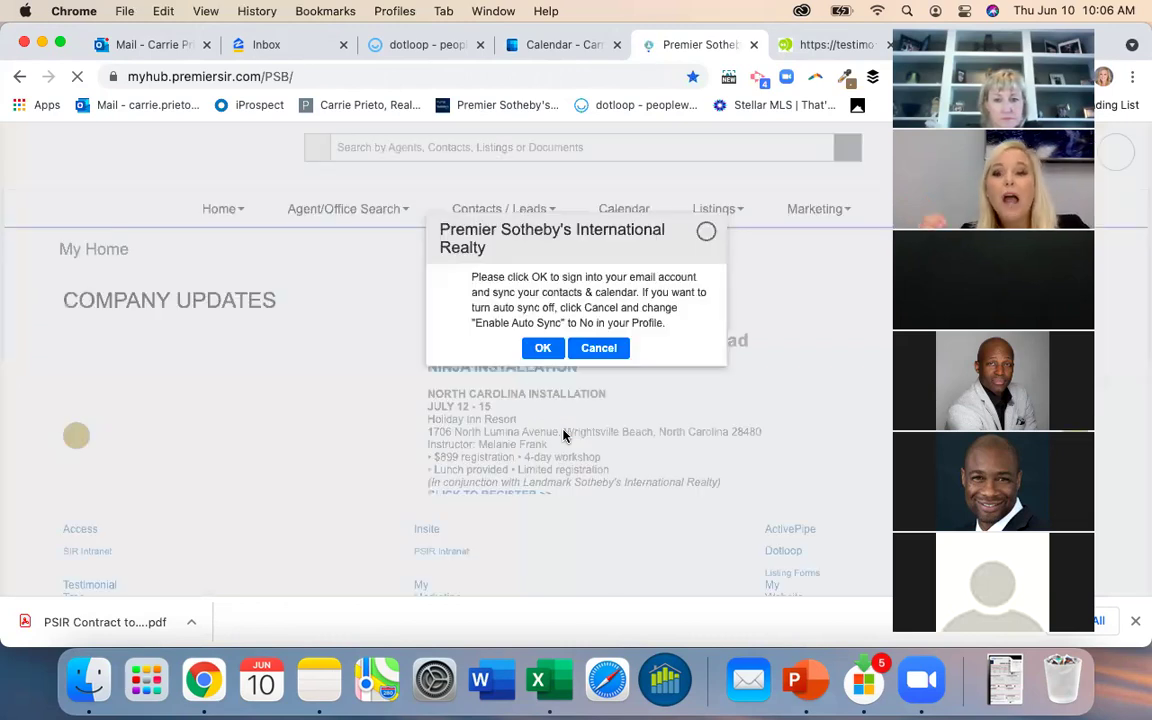
Decline the email and calendar sync, then launch the Testimonial Tree tile.
click(601, 348)
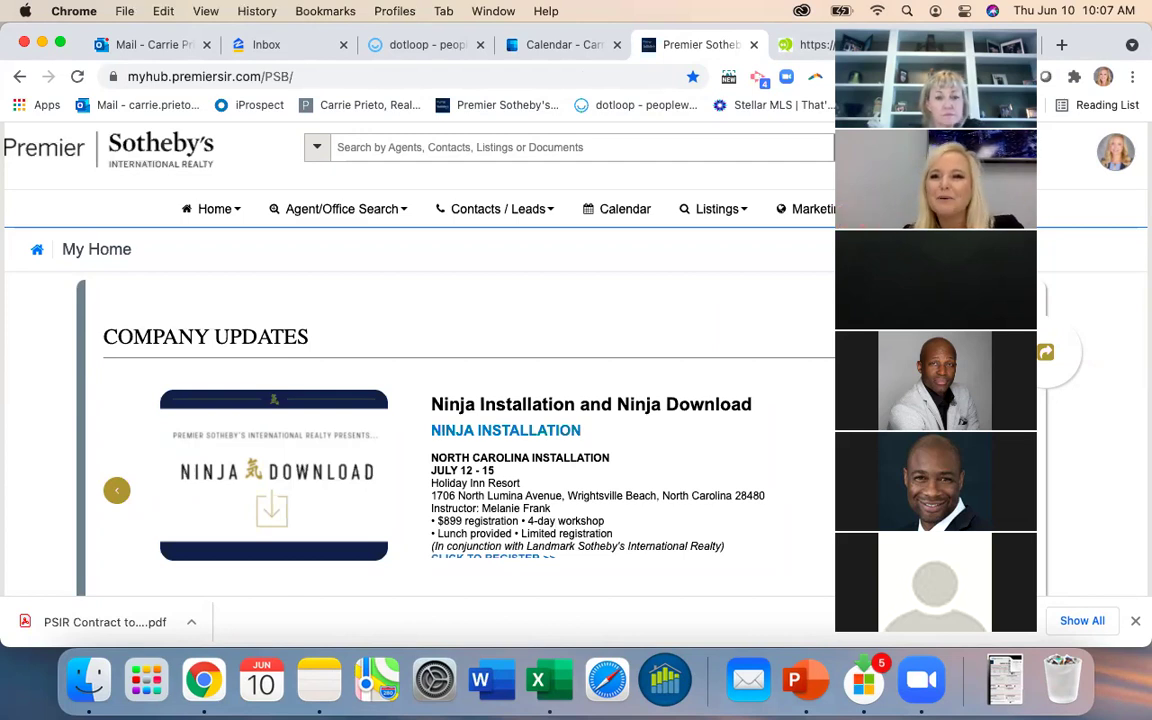
scroll(109, 336, down, 2)
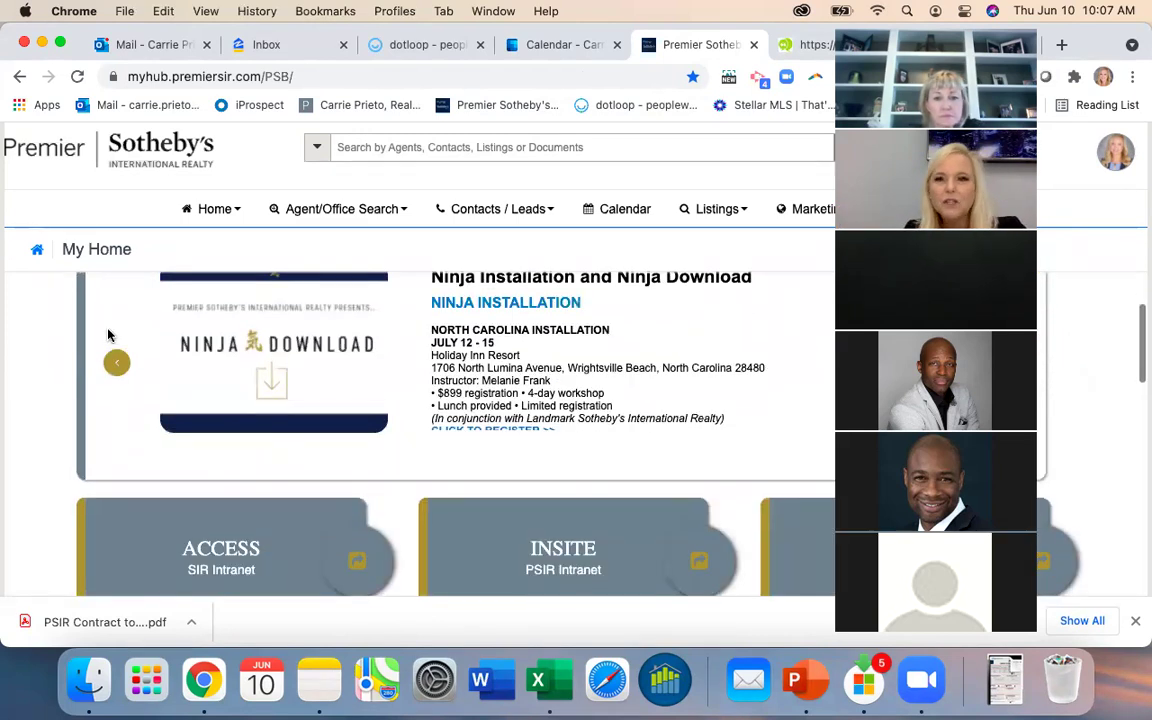
scroll(109, 336, down, 4)
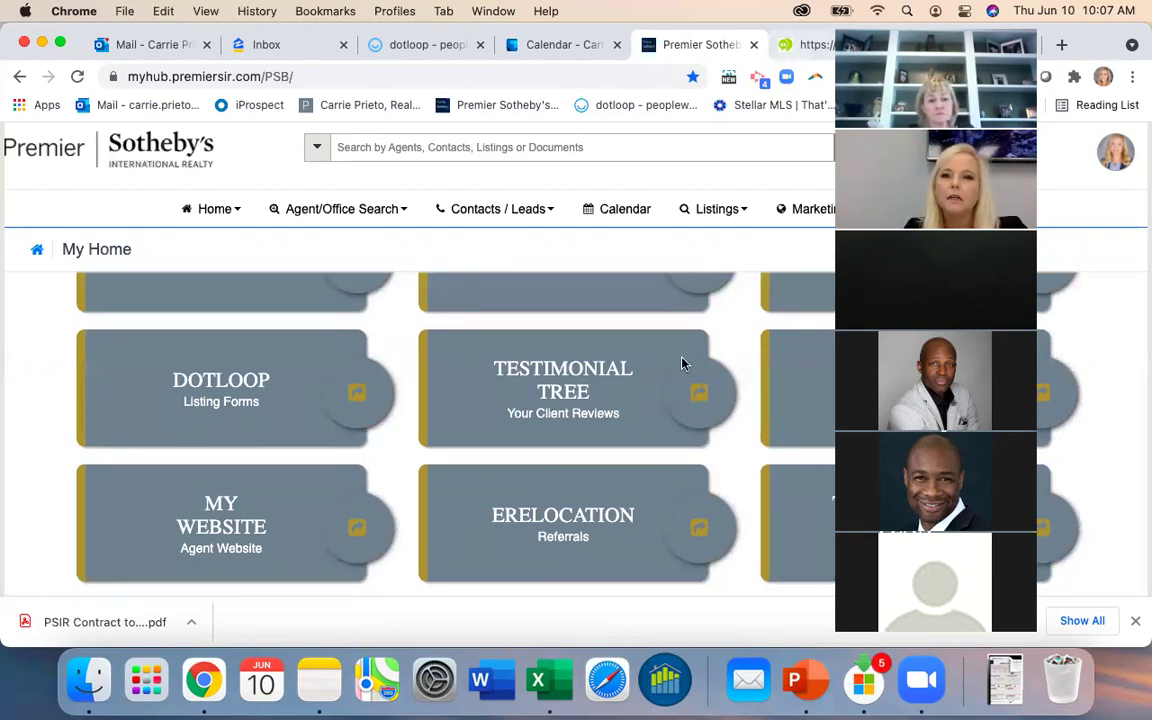
click(600, 370)
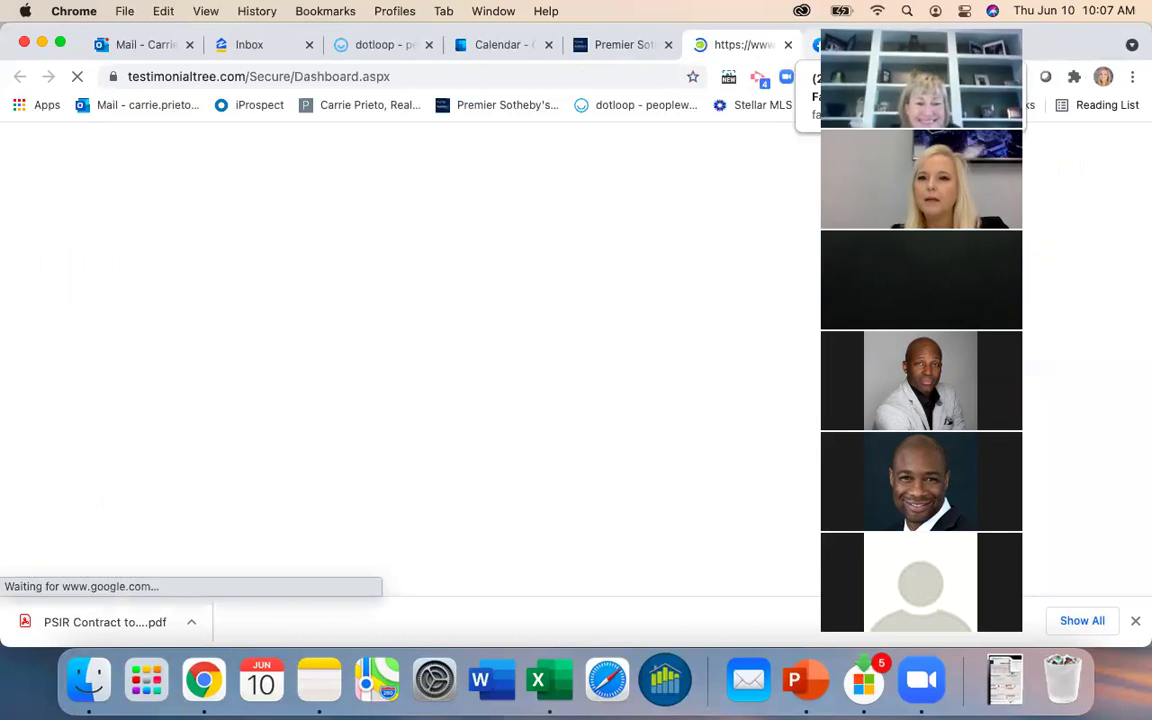
Close the extra Facebook tab and look over the Testimonial Tree dashboard.
click(904, 44)
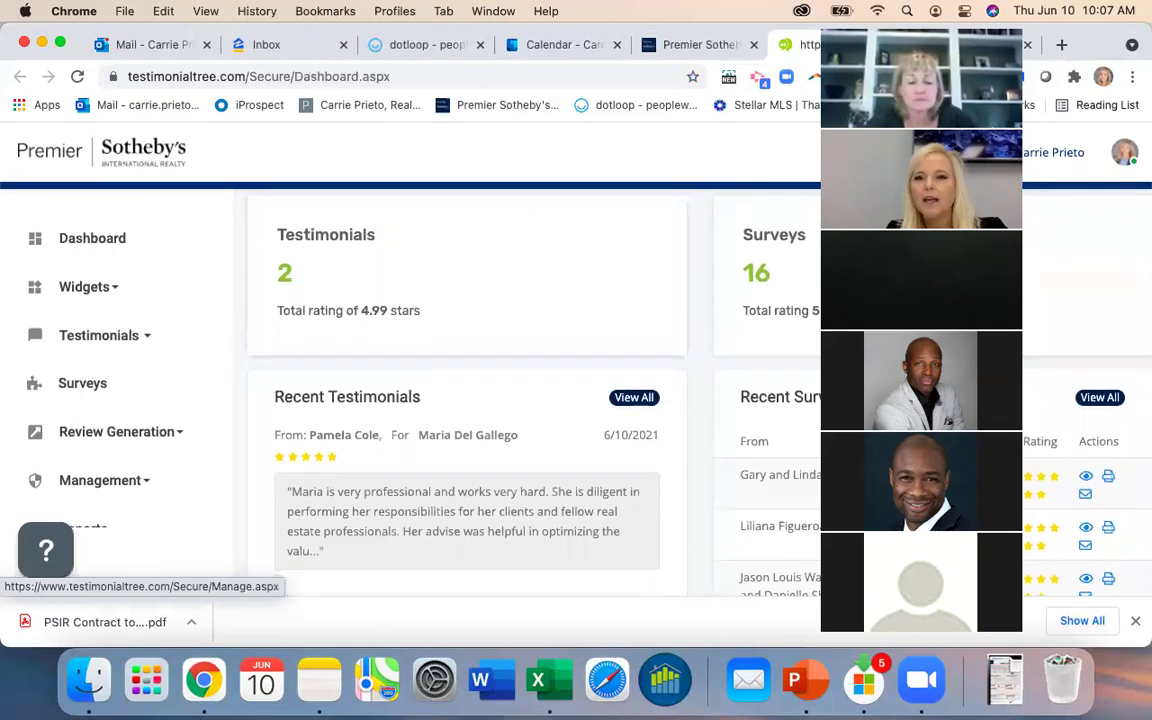
drag(1021, 136, 604, 137)
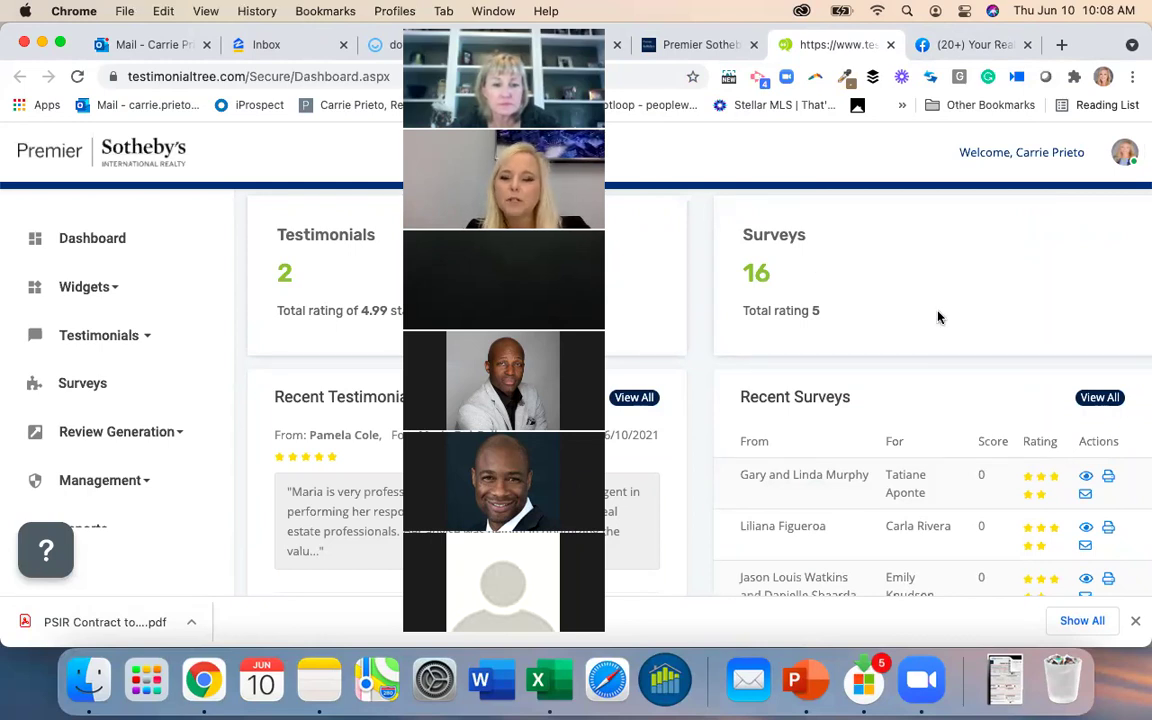
scroll(938, 316, down, 10)
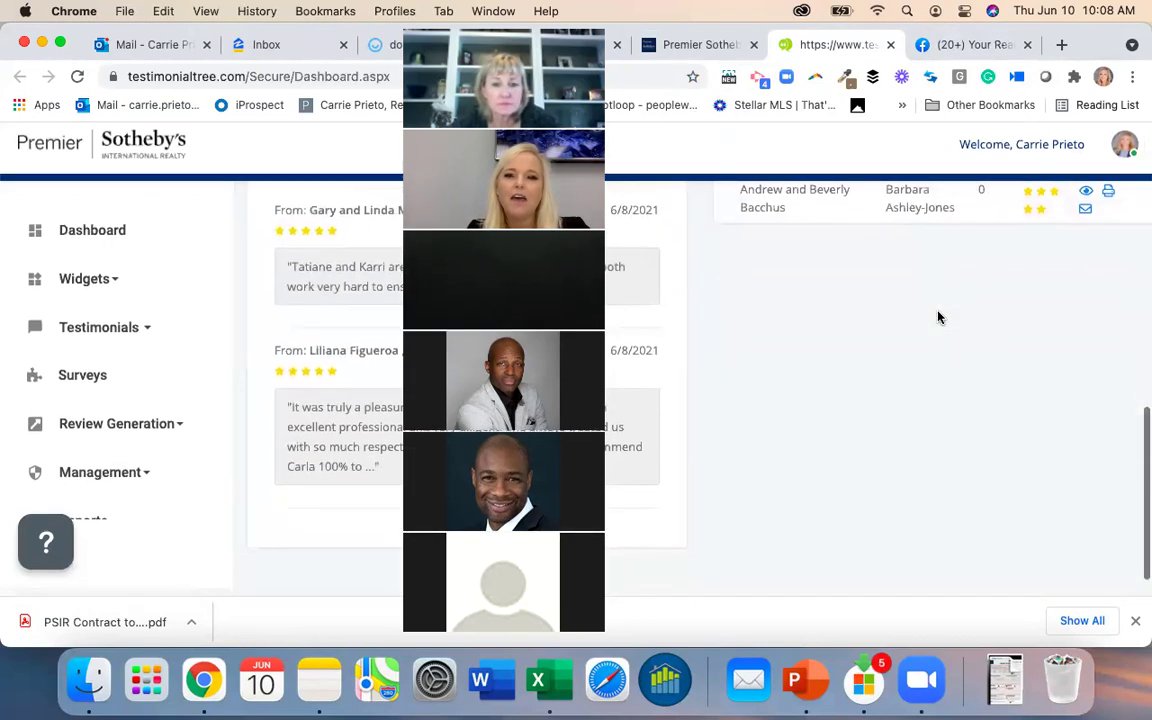
scroll(938, 316, up, 10)
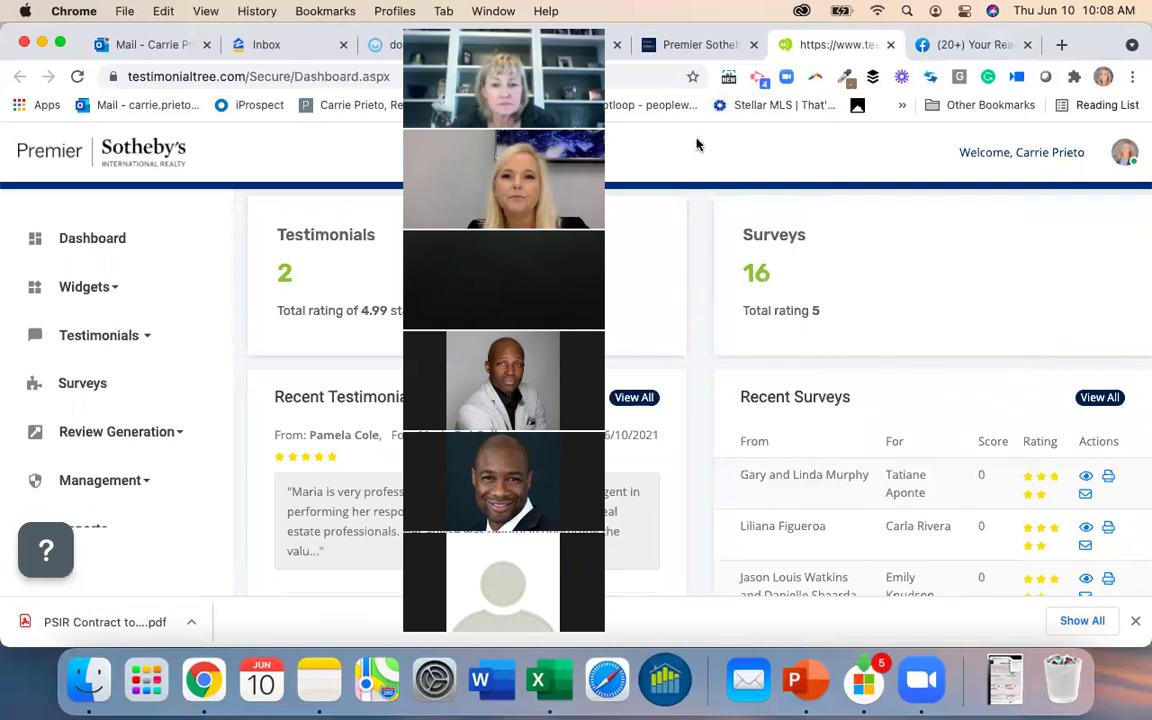
View all survey reports, then return to the Dashboard and its recent testimonials.
click(1097, 399)
scroll(1003, 531, down, 2)
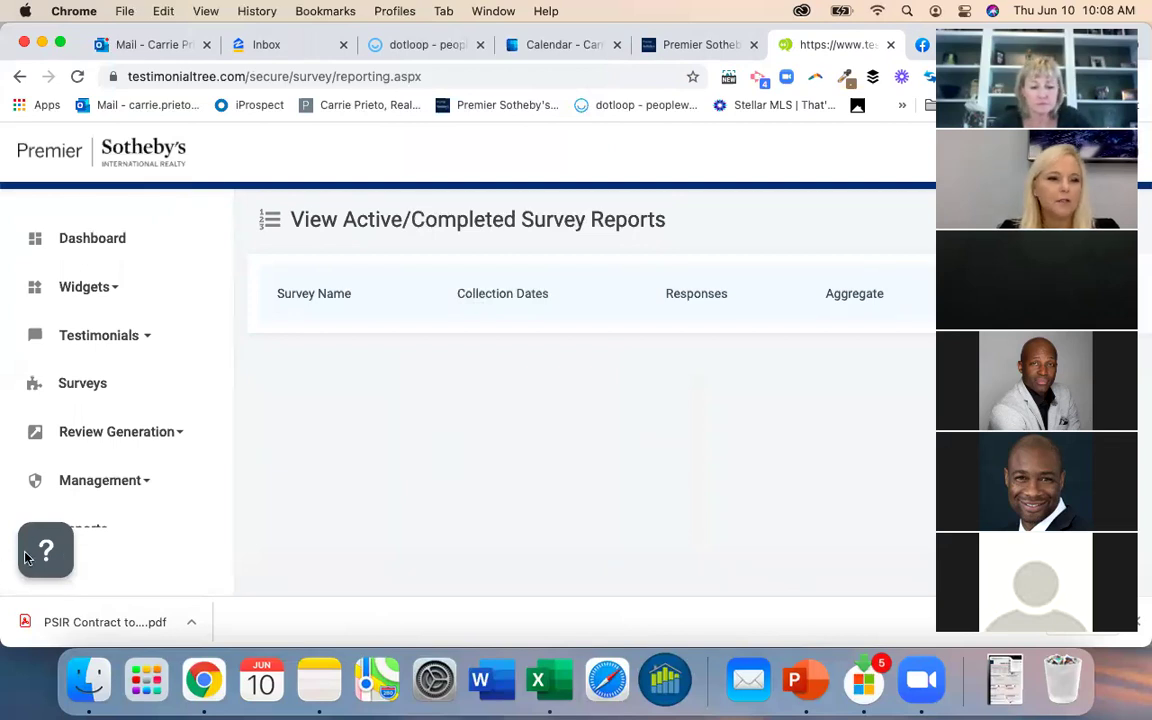
click(84, 242)
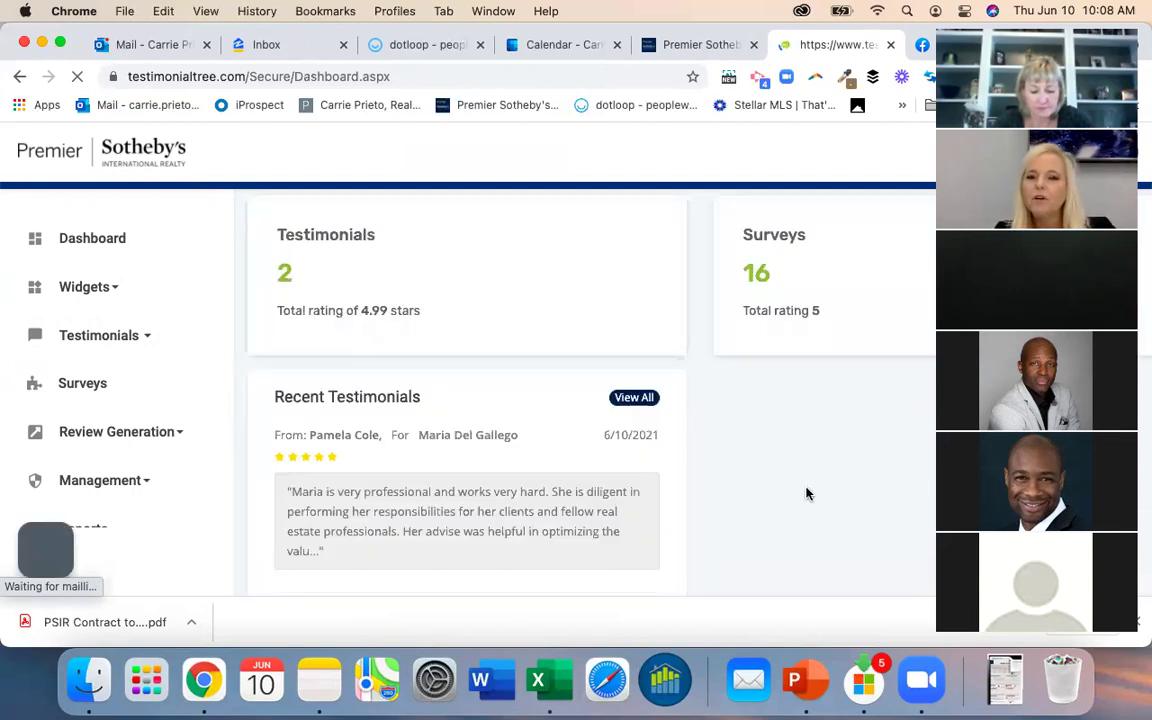
scroll(808, 494, down, 1)
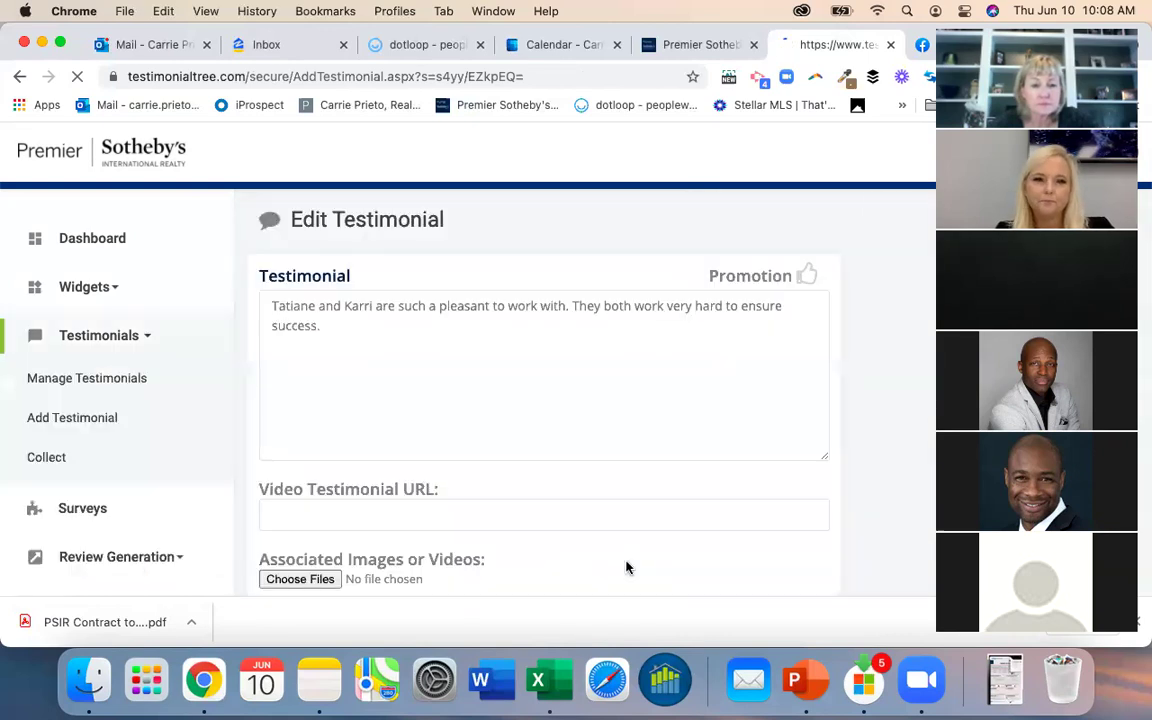
Scroll through the Edit Testimonial form checking the Excellent rating, Marketing Sites and website widget options.
scroll(626, 567, down, 3)
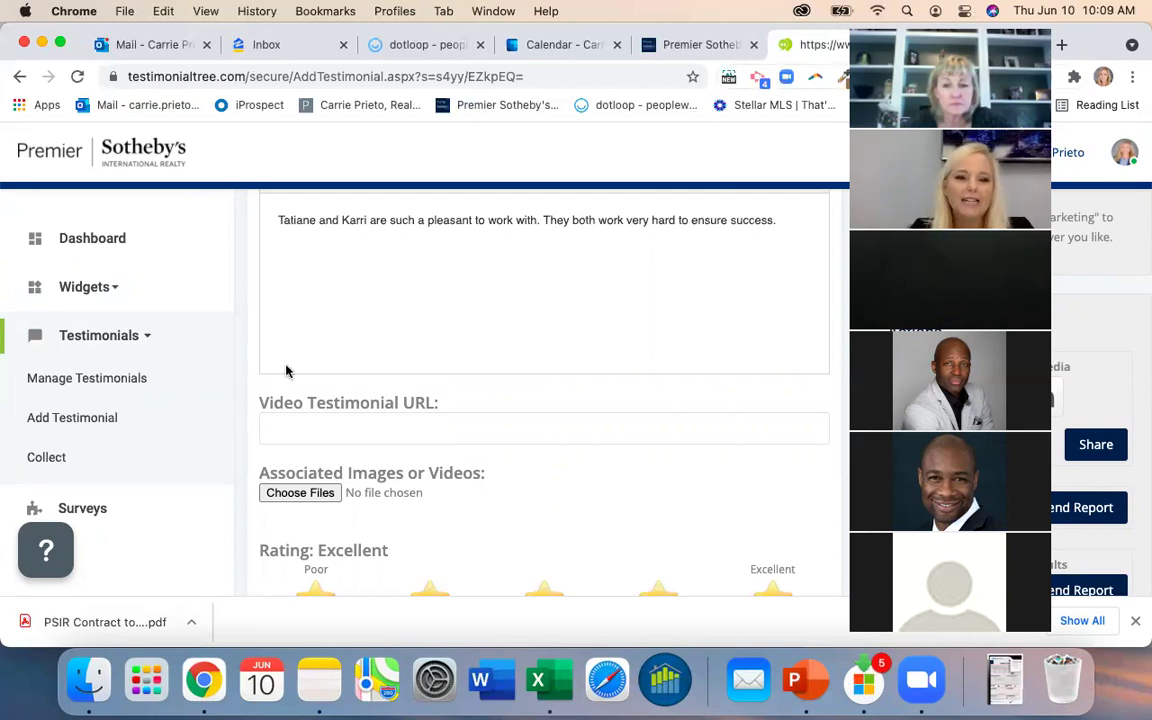
scroll(342, 415, down, 2)
scroll(342, 417, down, 2)
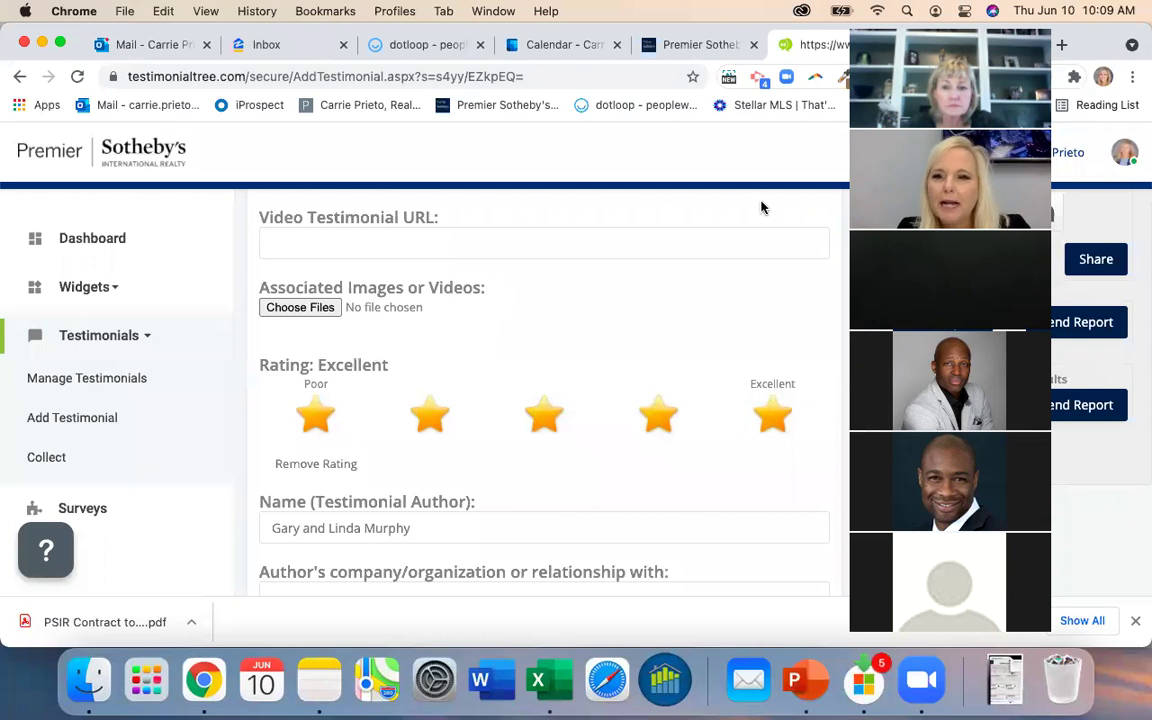
drag(940, 40, 637, 40)
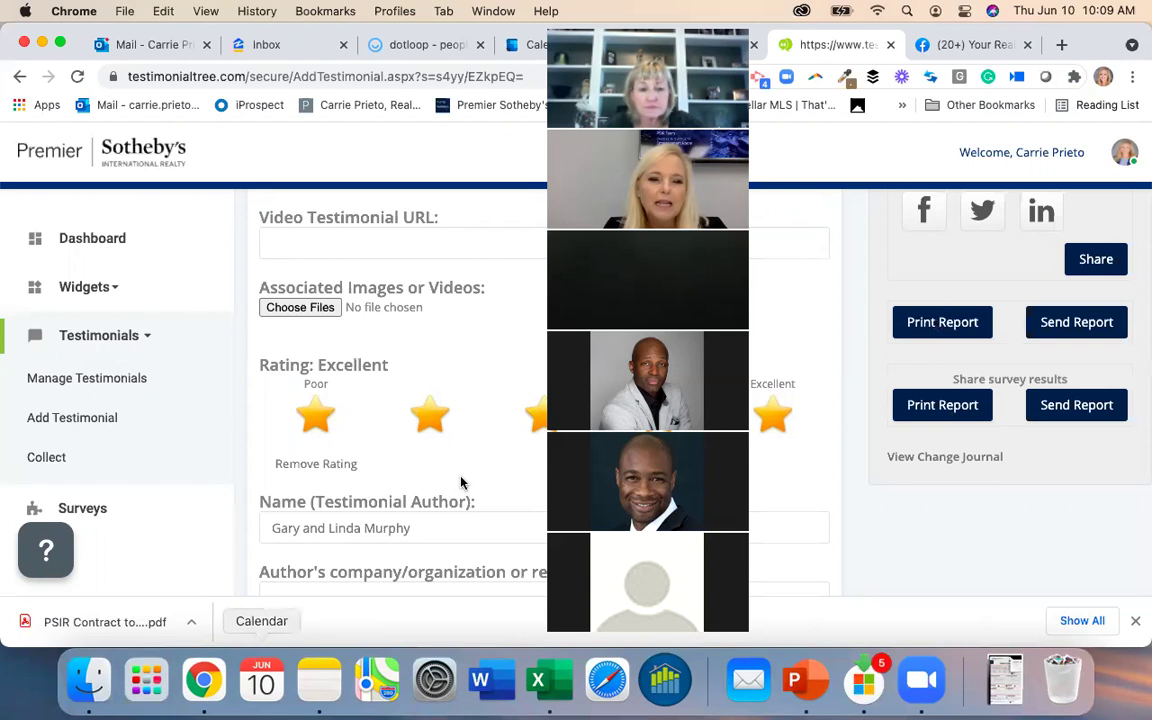
scroll(461, 484, down, 5)
scroll(461, 484, down, 3)
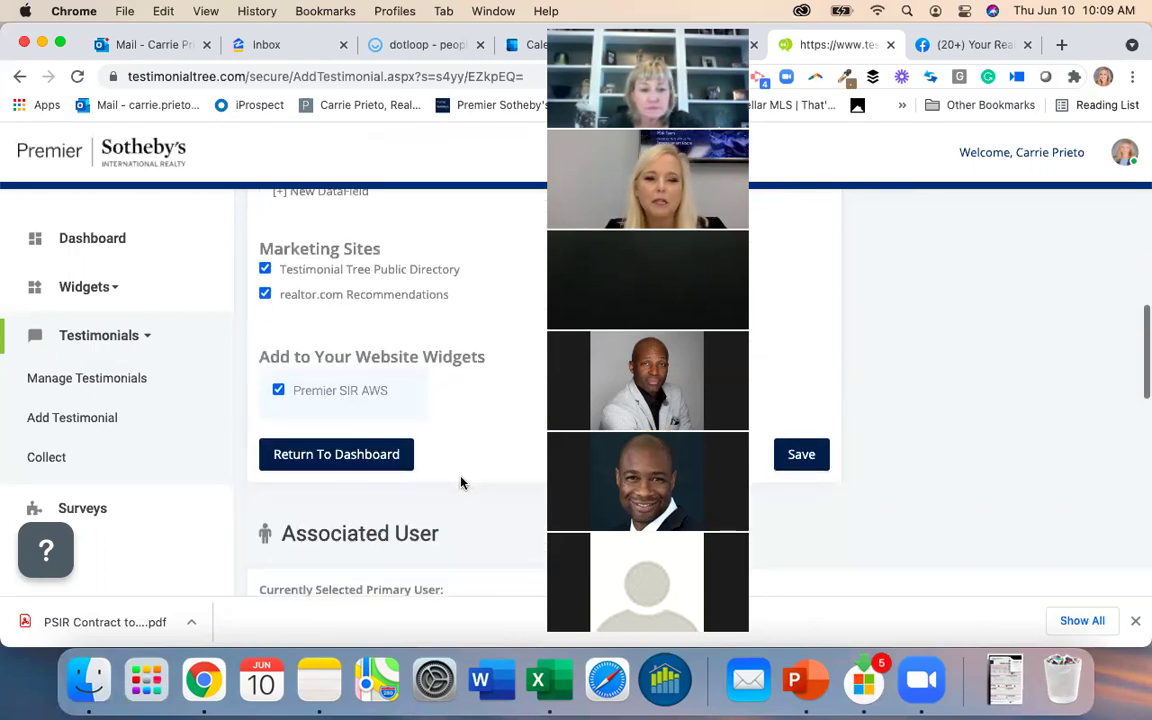
scroll(461, 484, down, 2)
scroll(461, 484, down, 2)
scroll(461, 484, up, 8)
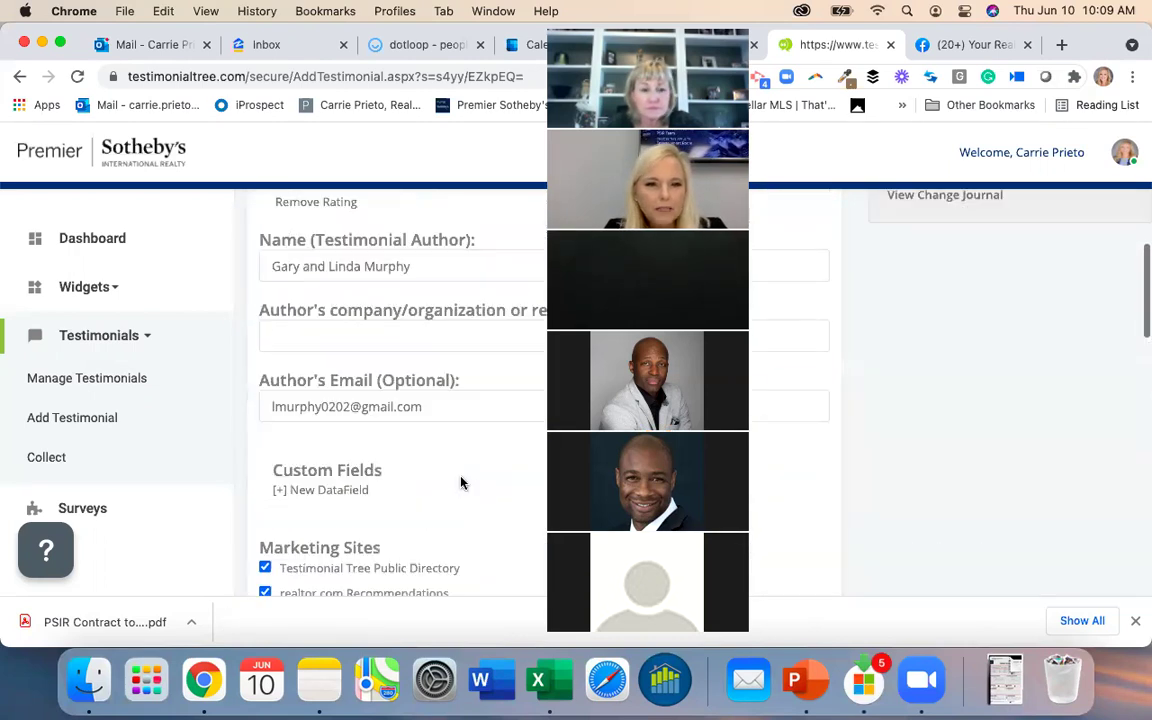
scroll(461, 484, up, 4)
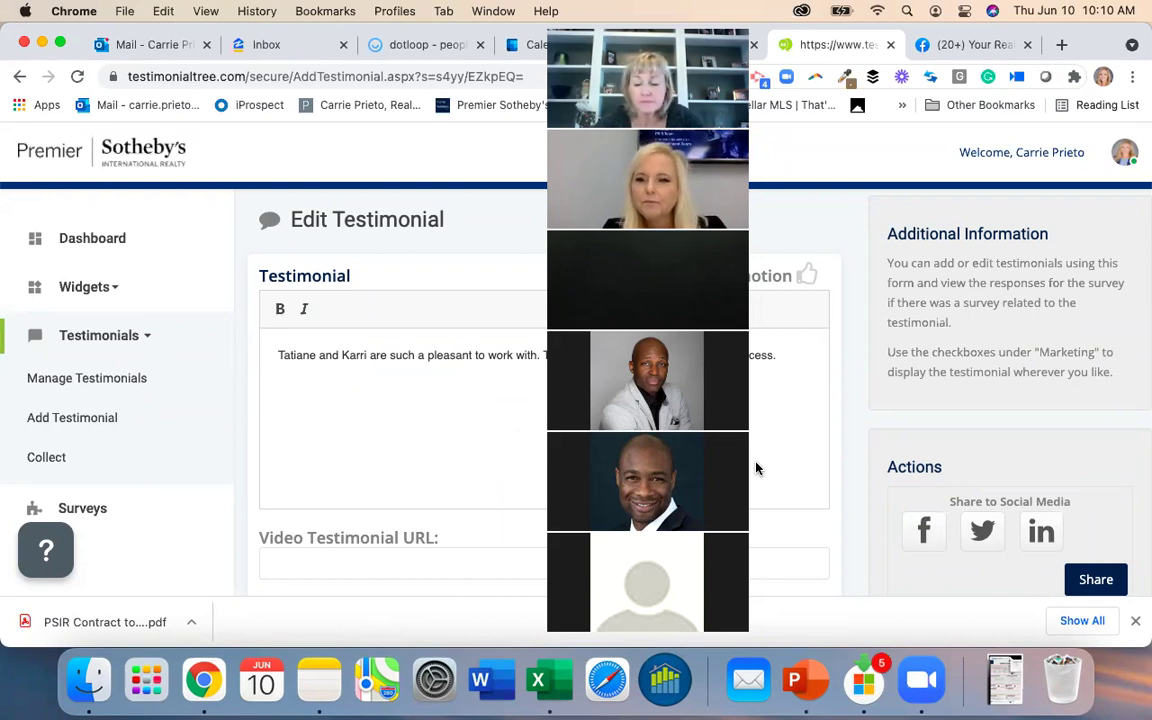
scroll(919, 530, down, 2)
scroll(919, 530, down, 5)
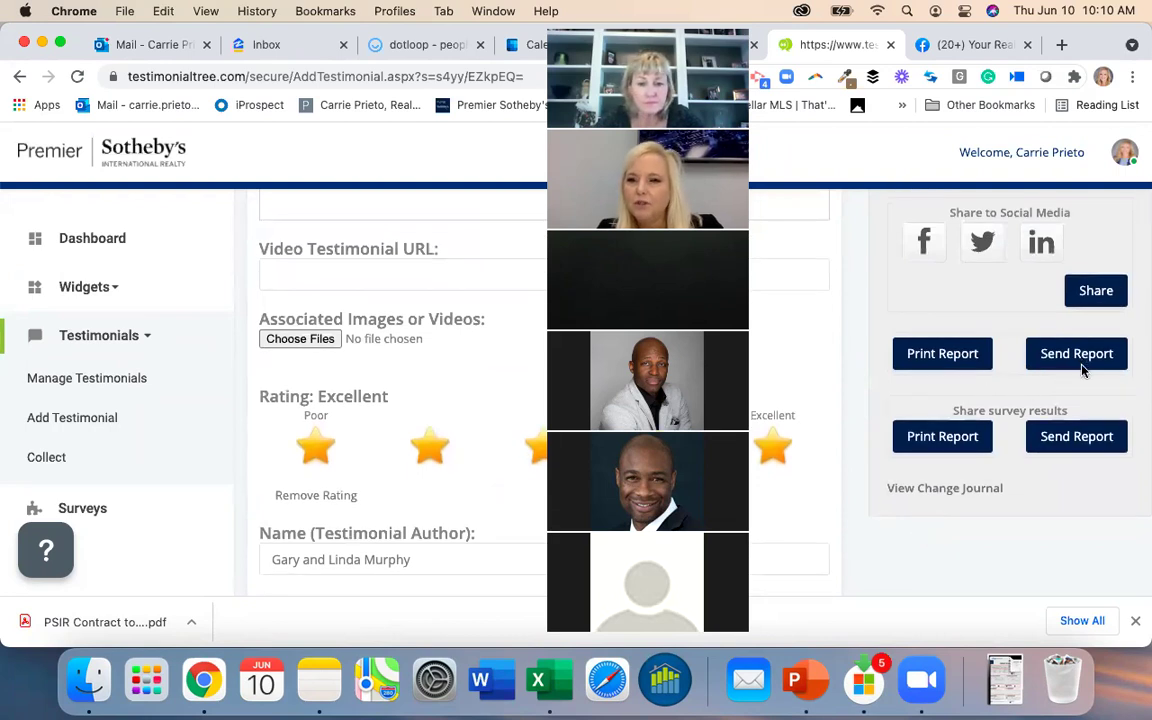
scroll(971, 374, down, 2)
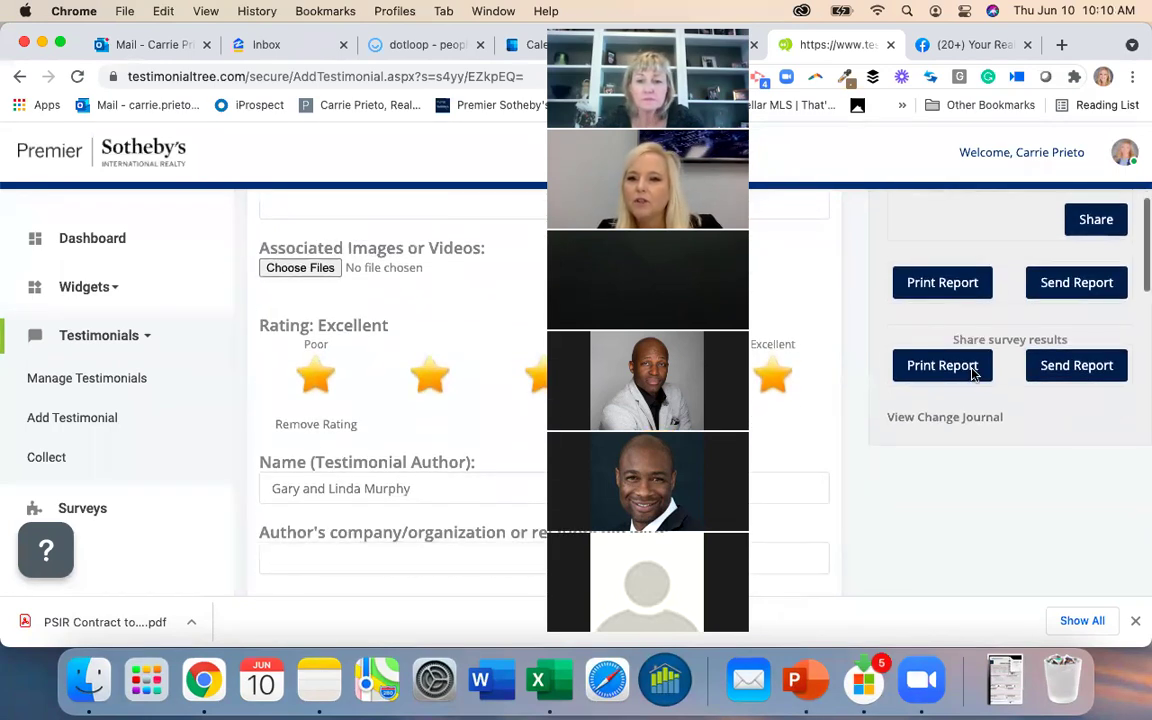
scroll(973, 375, up, 5)
scroll(972, 374, up, 1)
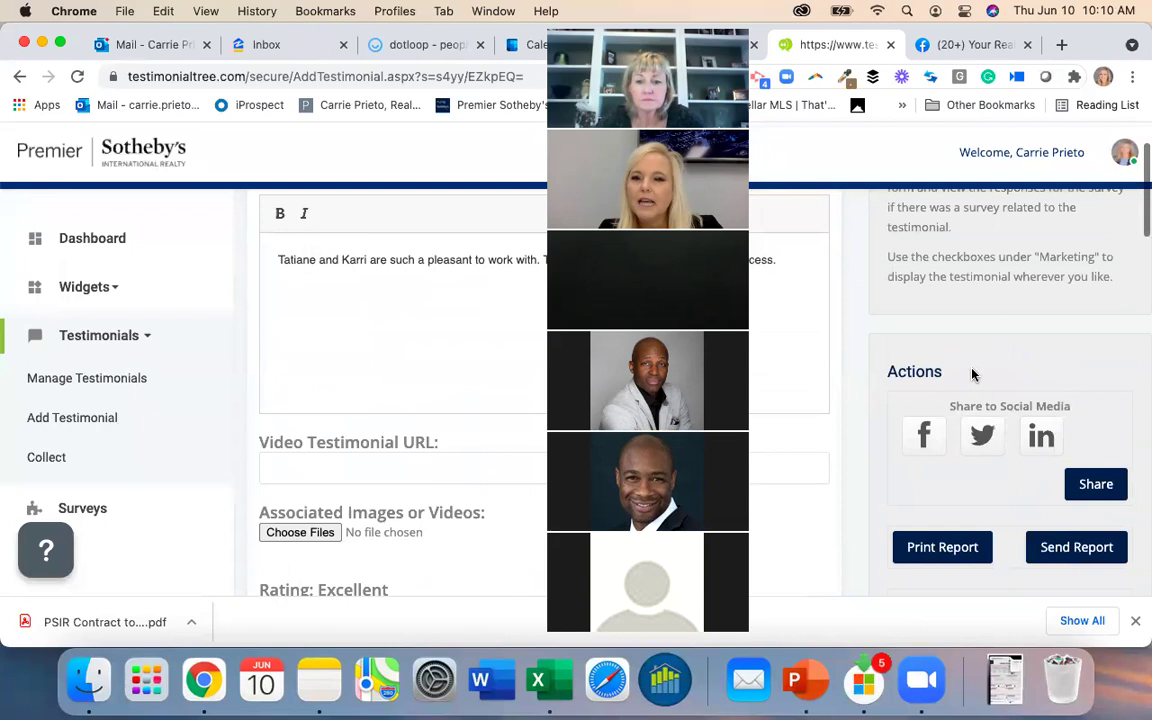
Choose Facebook as the share destination for the testimonial, including the story.
click(1097, 483)
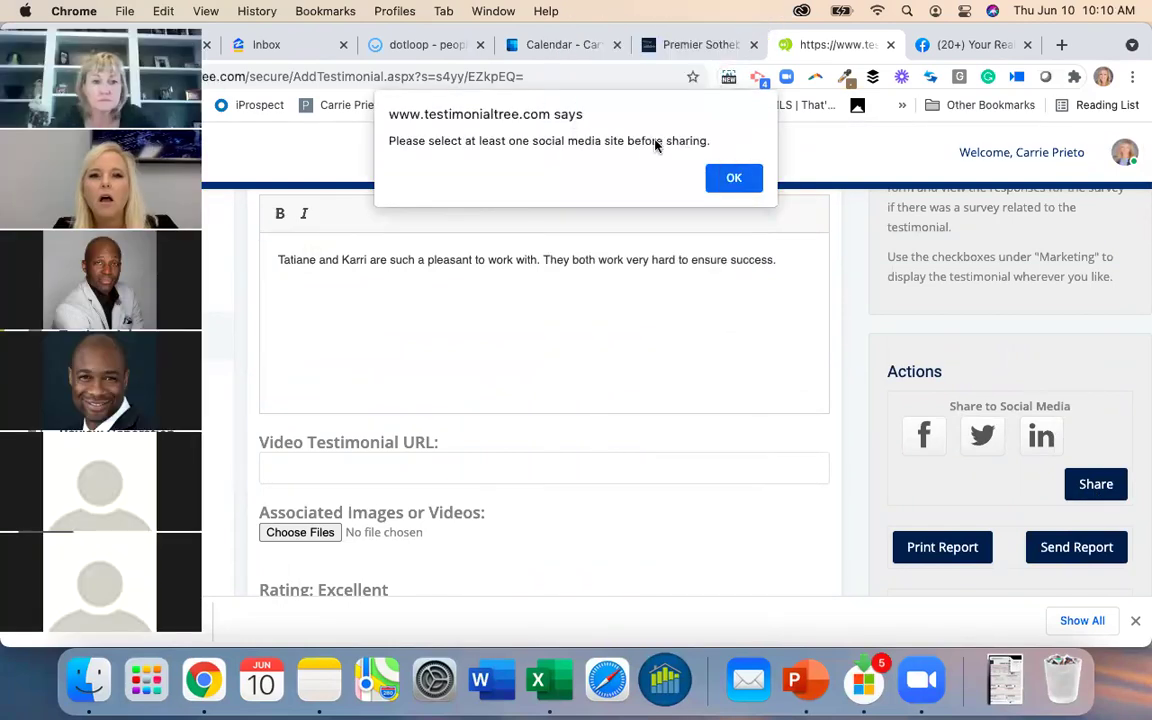
click(722, 180)
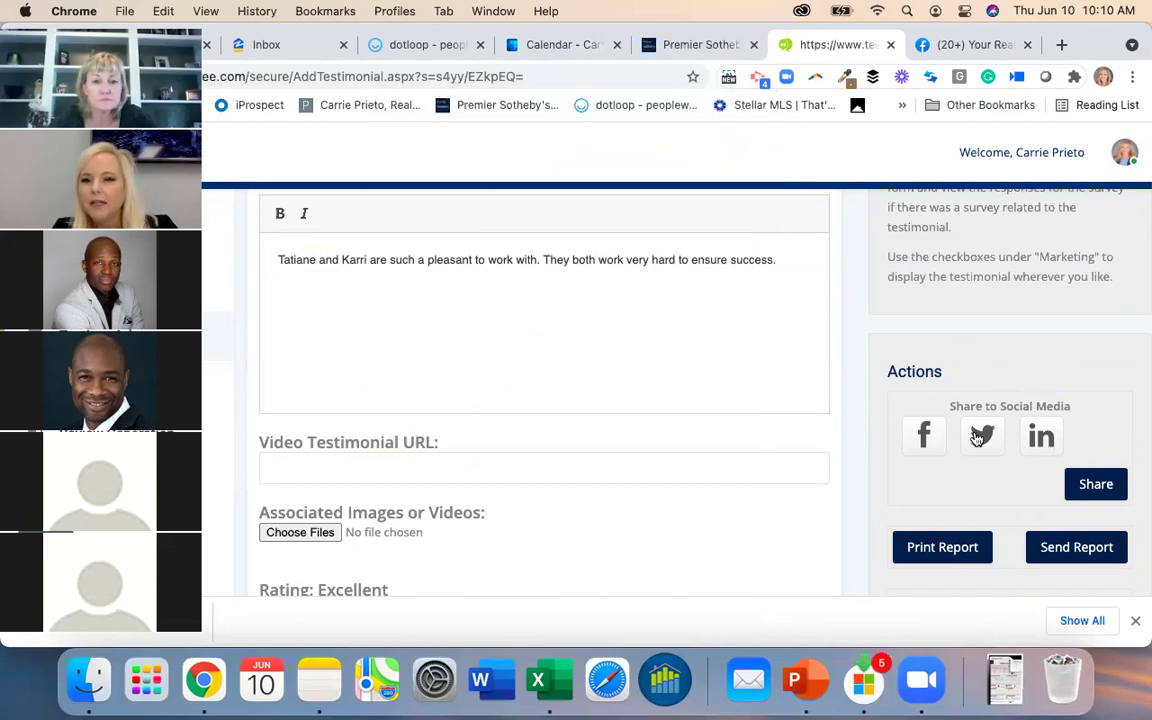
click(922, 437)
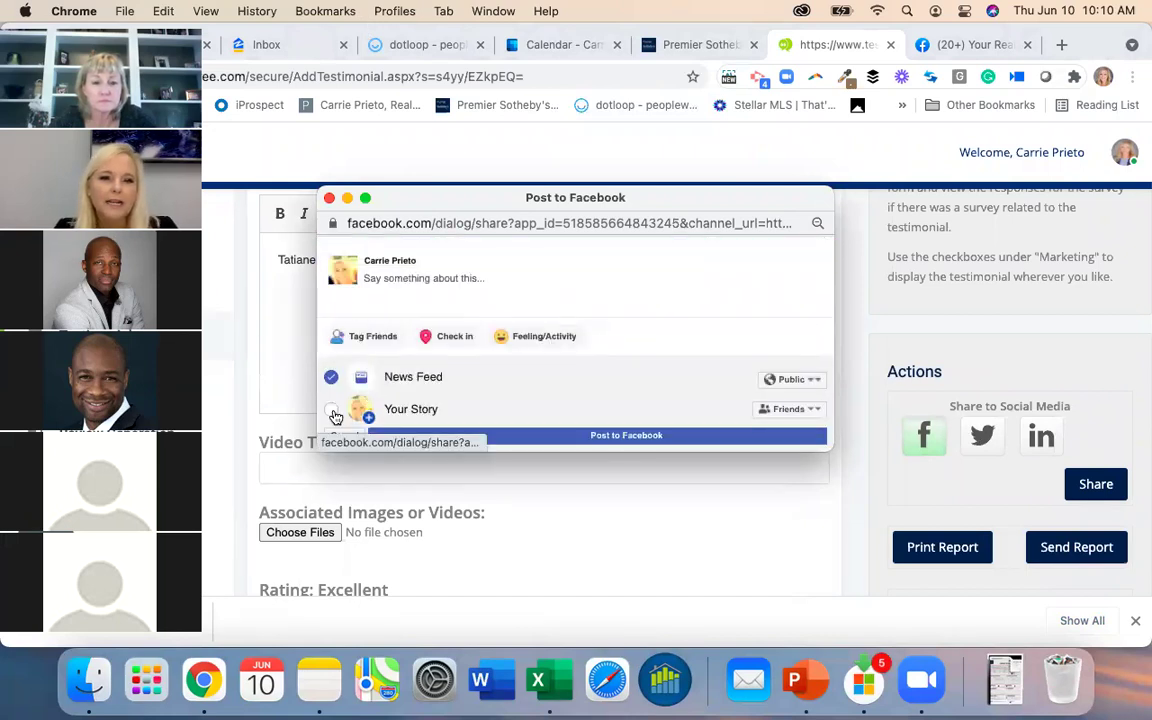
click(333, 413)
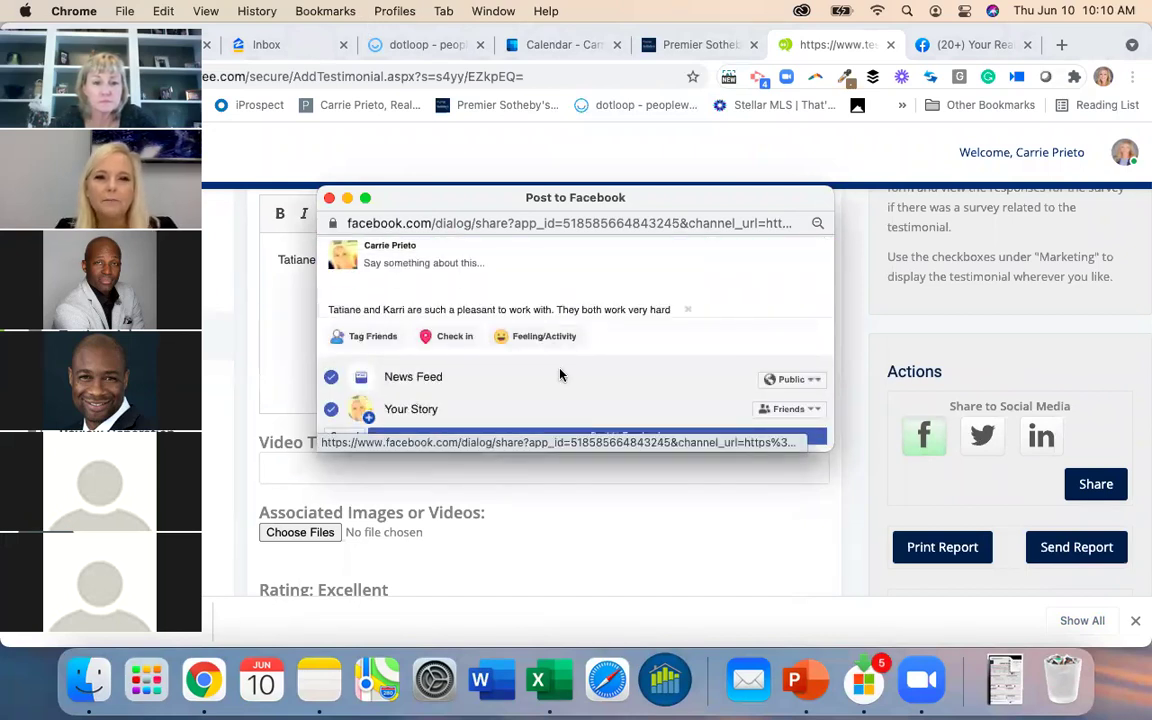
scroll(560, 374, up, 5)
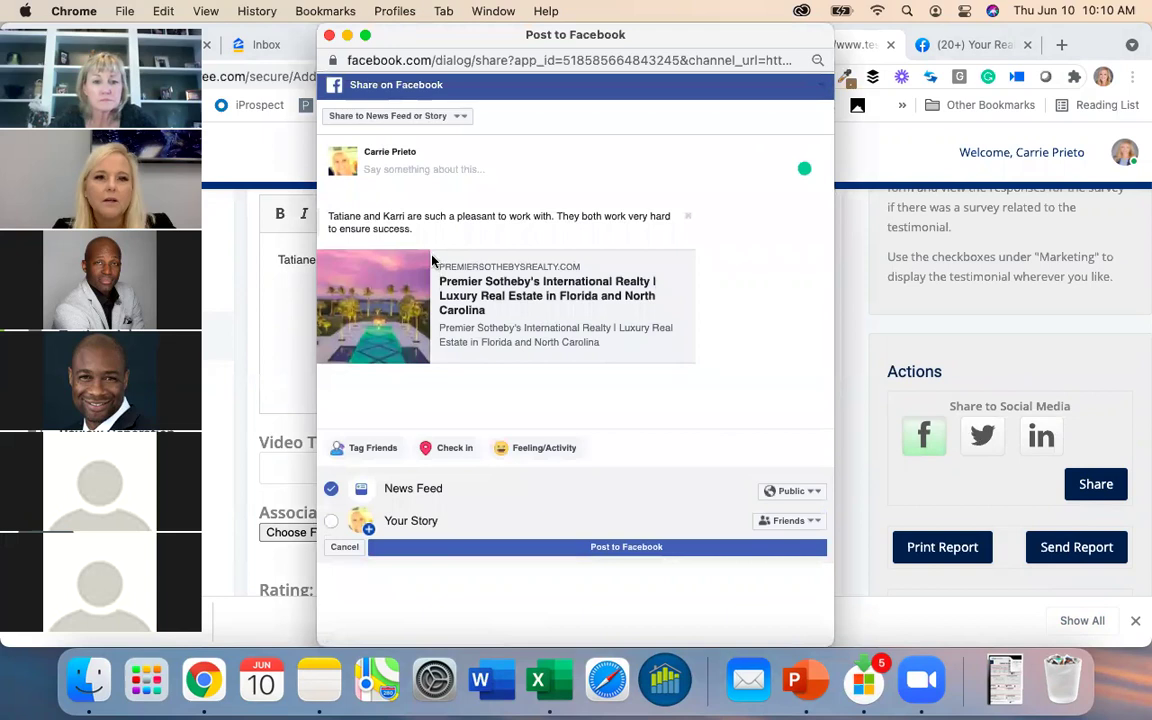
Write an intro praising the customers' experience with Premier Sotheby's International Realty and post it.
text(So)
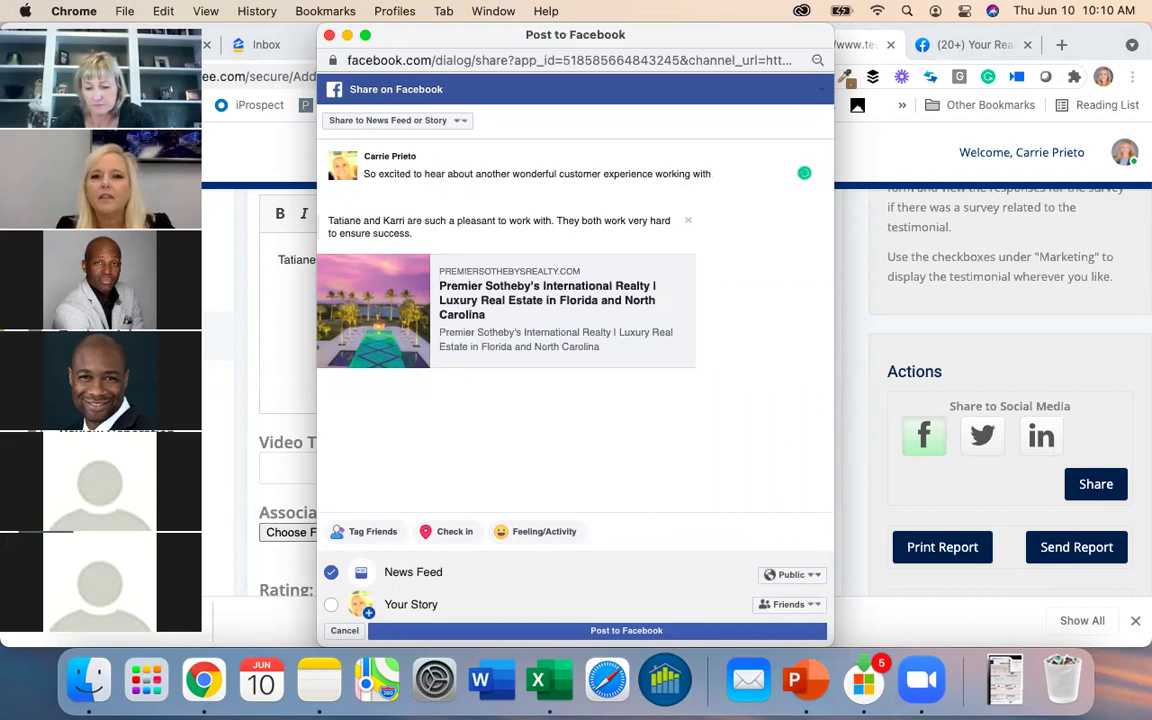
text(tia)
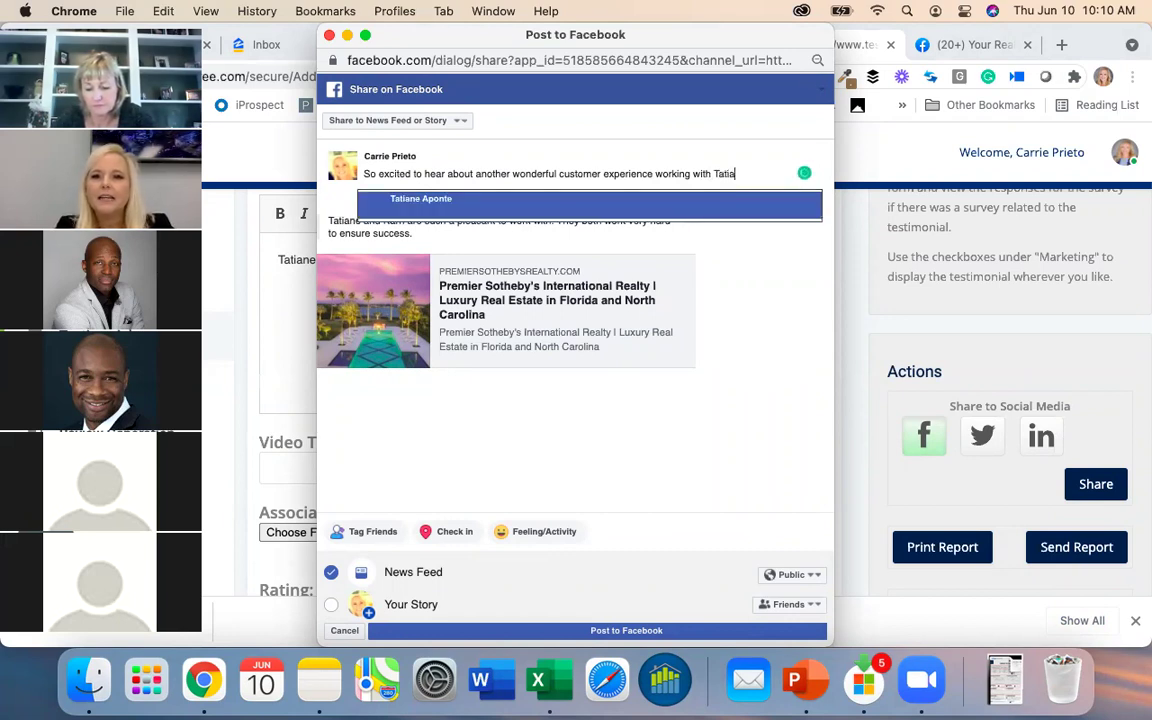
text(ne & Karri)
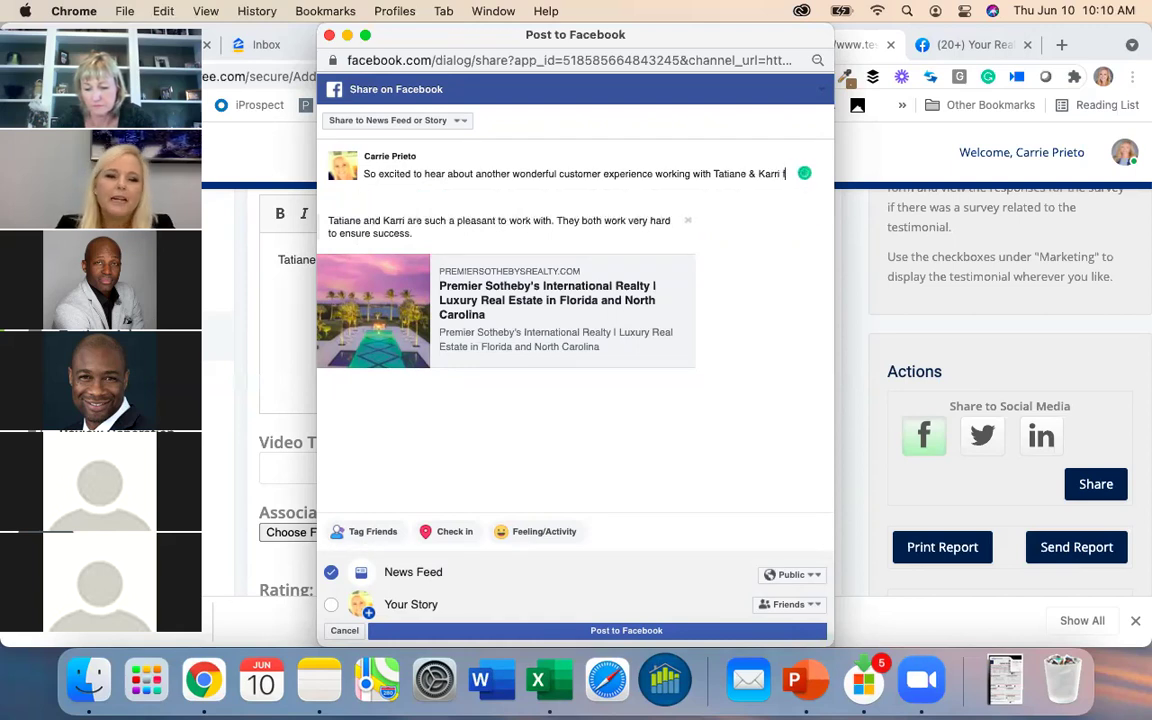
text(efrom t)
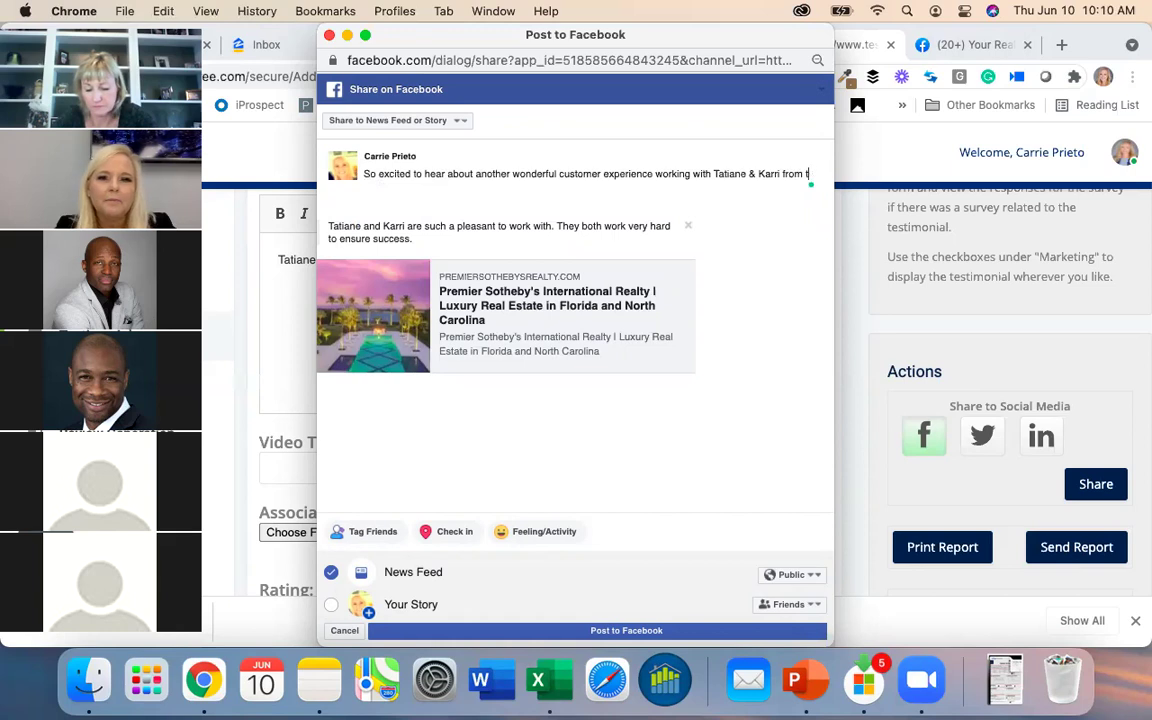
text(he Aponte Team with Premi)
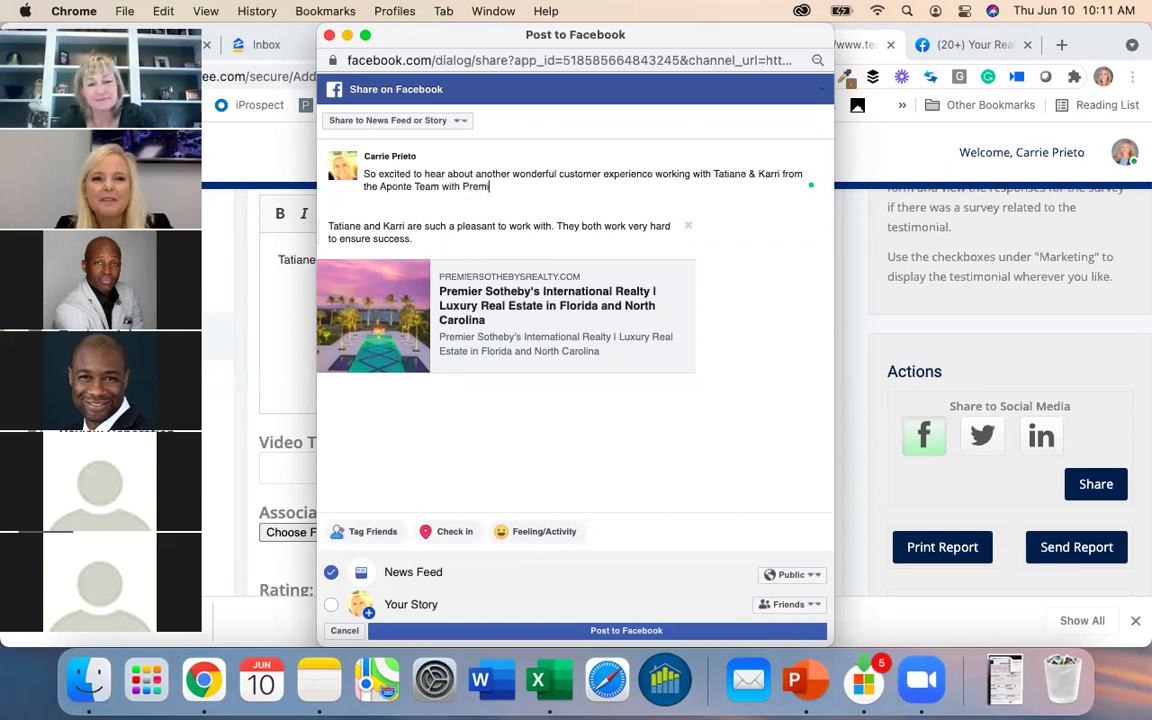
text(eby's I)
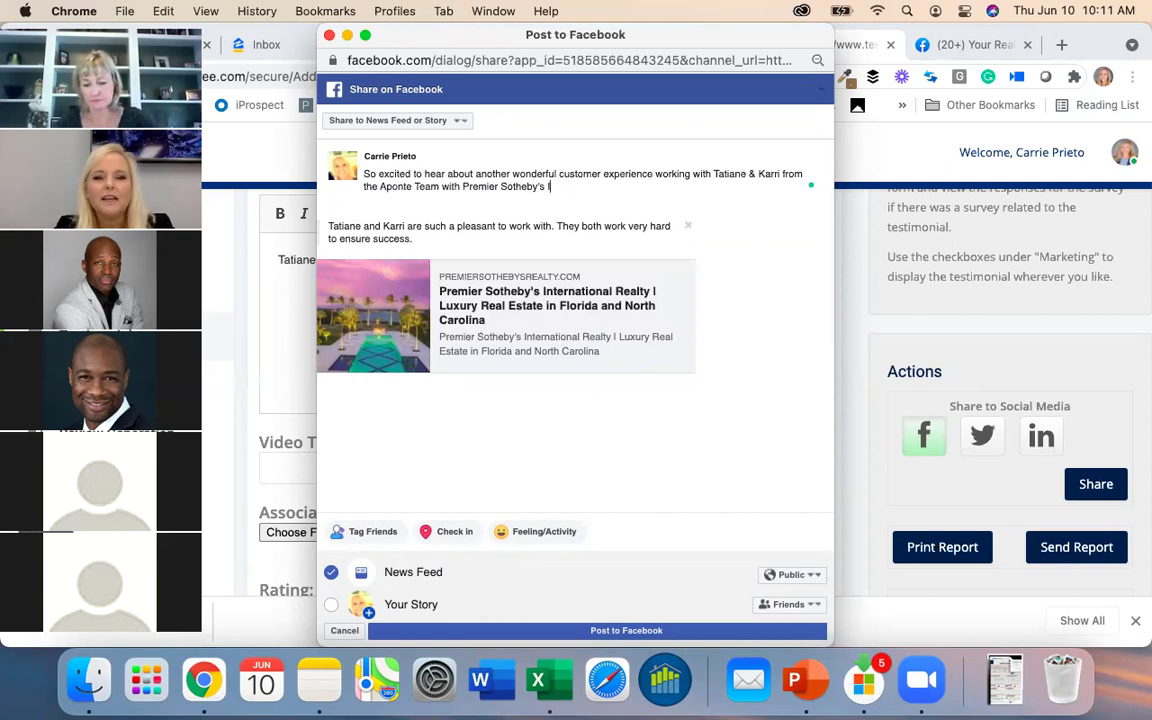
key(BackSpace)
key(BackSpace)
key(BackSpace)
key(BackSpace)
text(ternational Realty!)
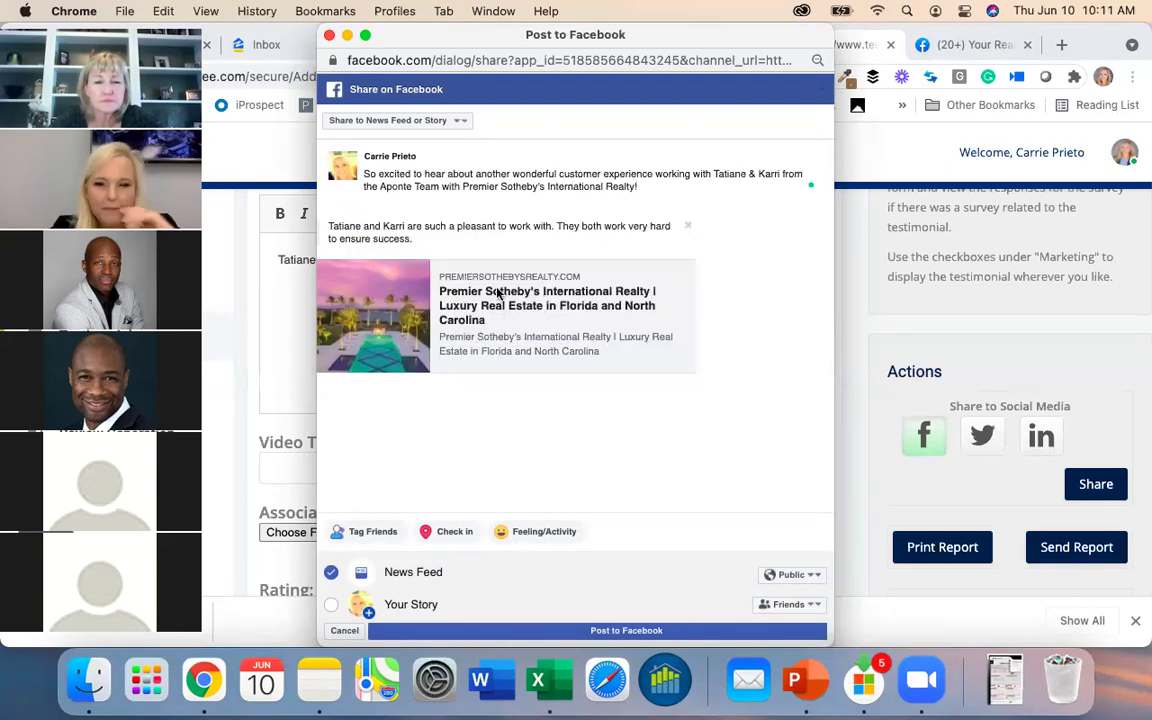
click(559, 632)
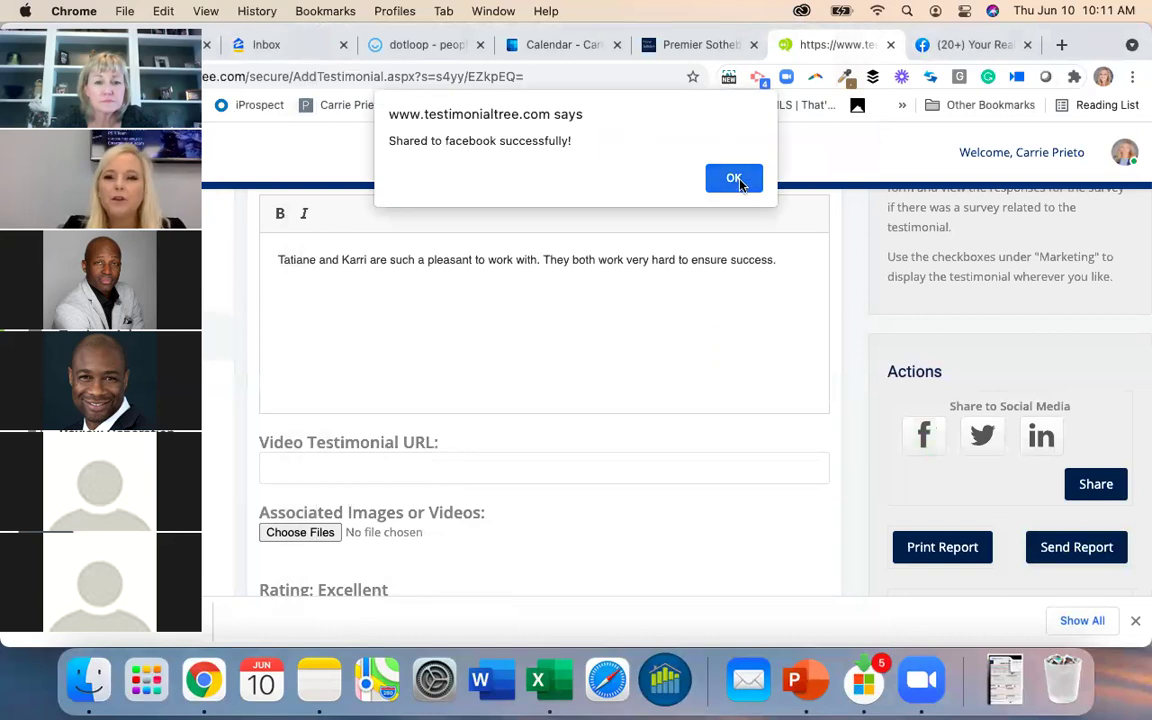
Dismiss the success notice and scroll the personal Facebook profile to the new testimonial post.
click(734, 179)
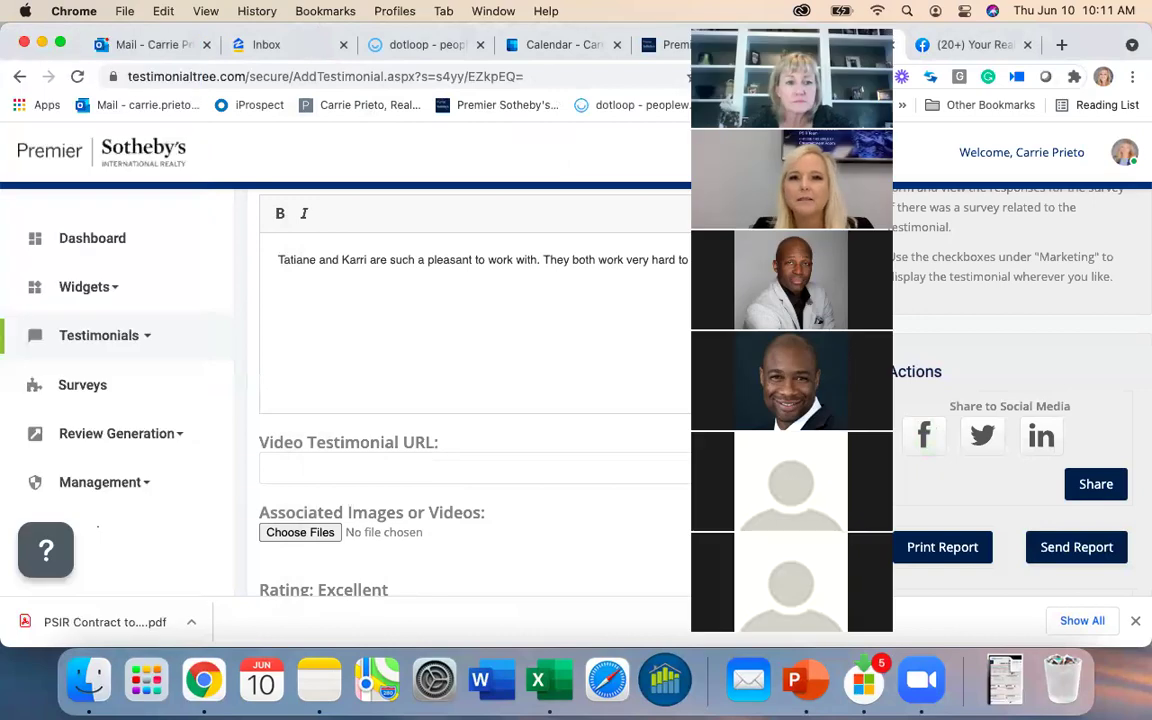
click(956, 45)
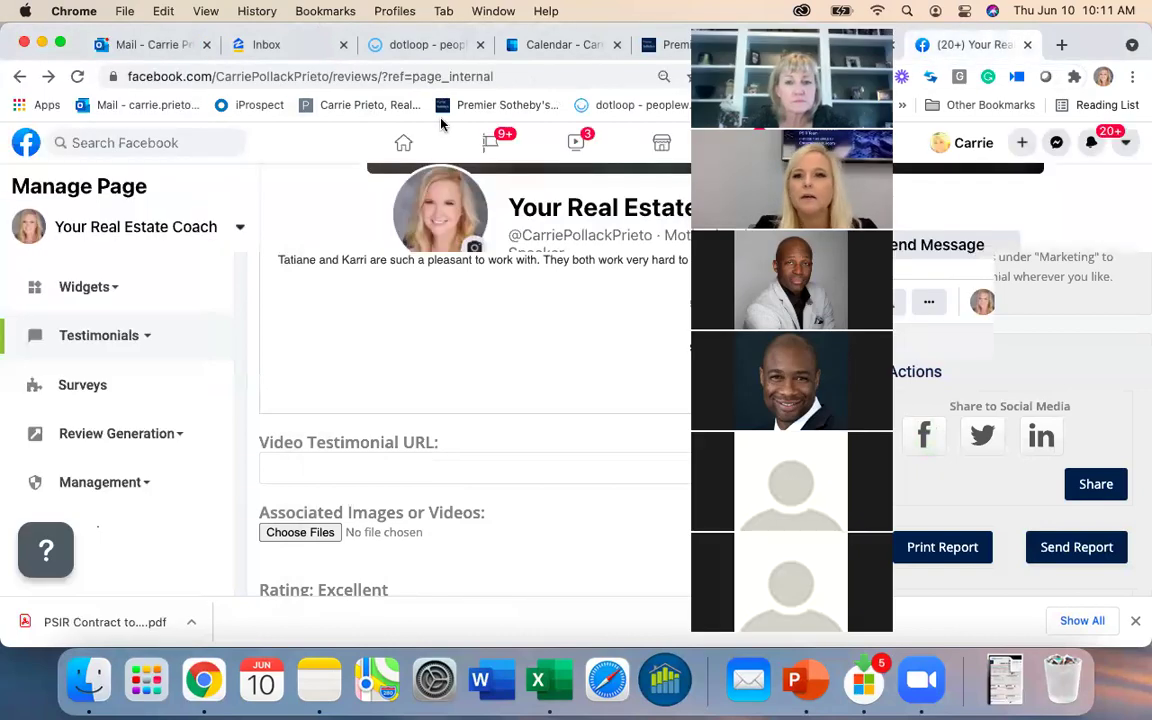
click(940, 145)
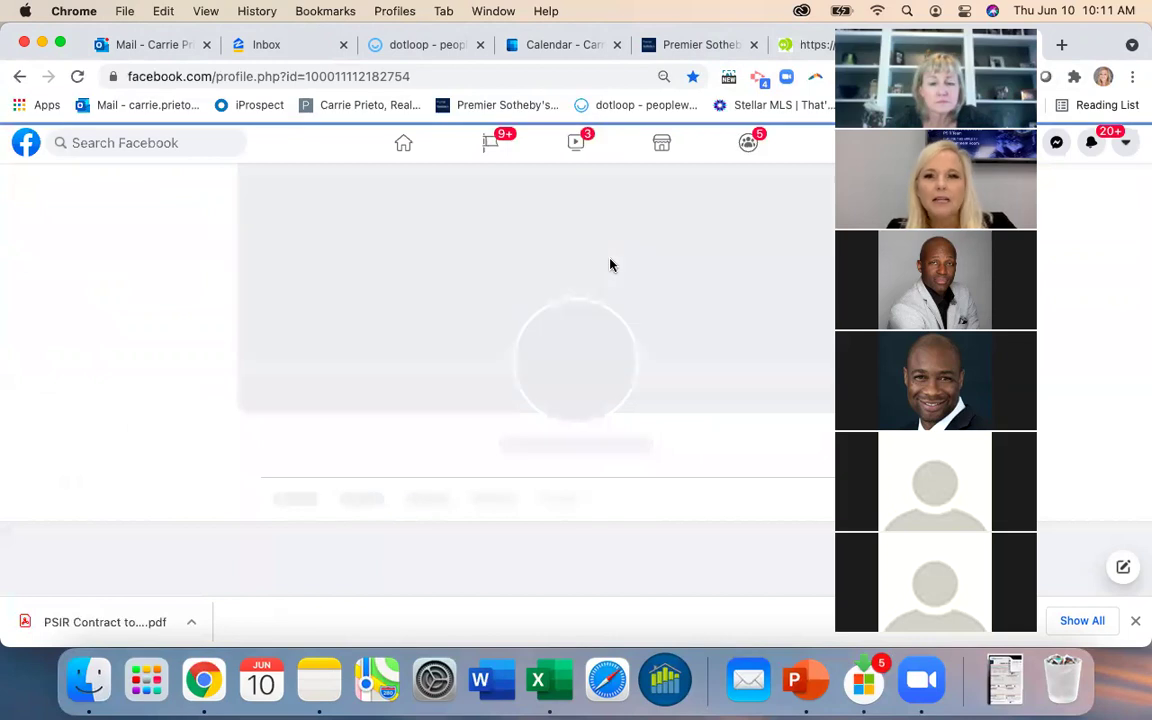
scroll(610, 263, down, 5)
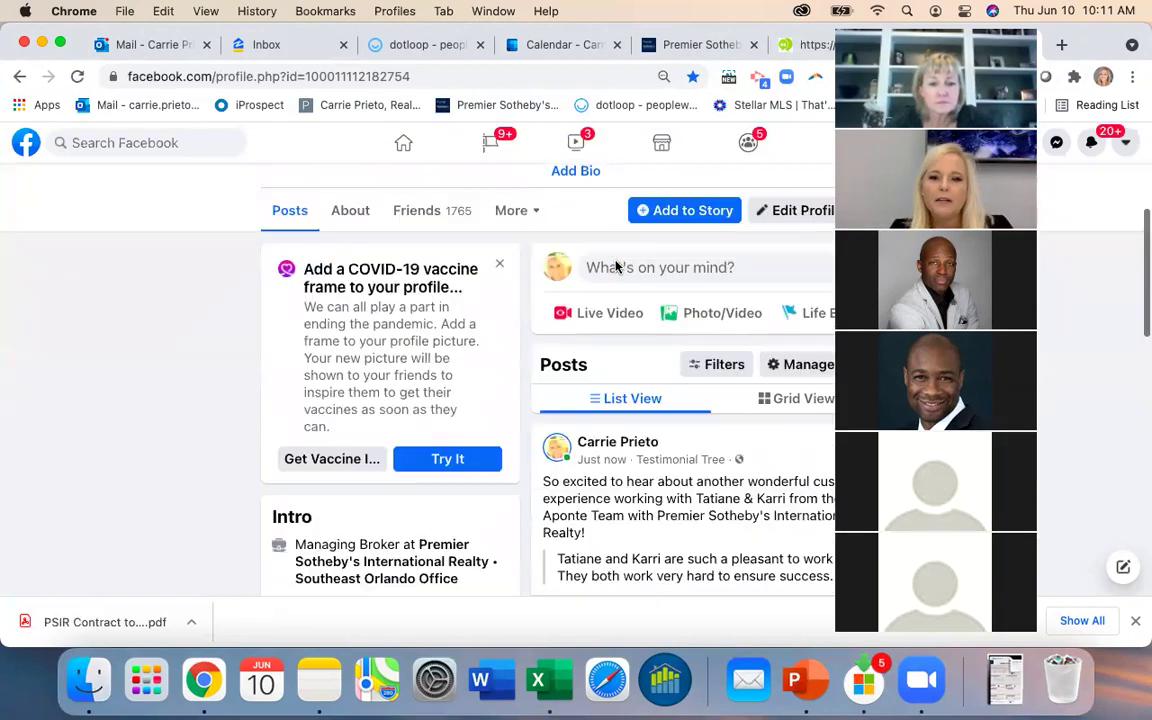
scroll(616, 265, down, 4)
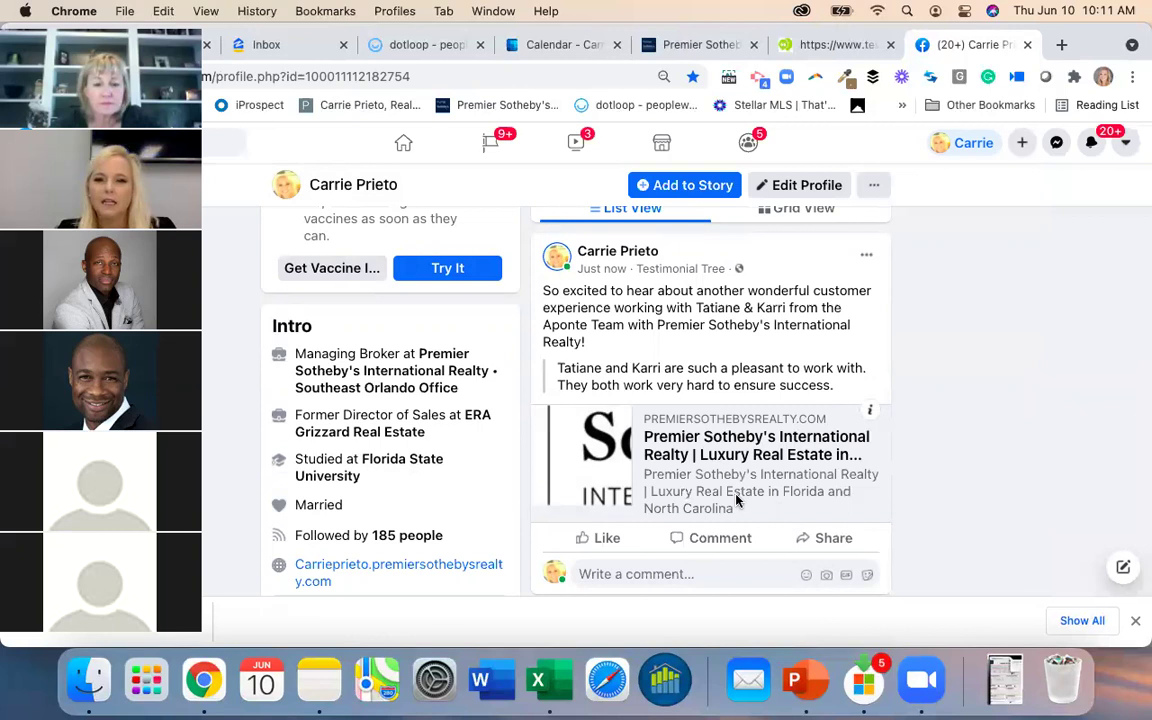
scroll(737, 500, down, 2)
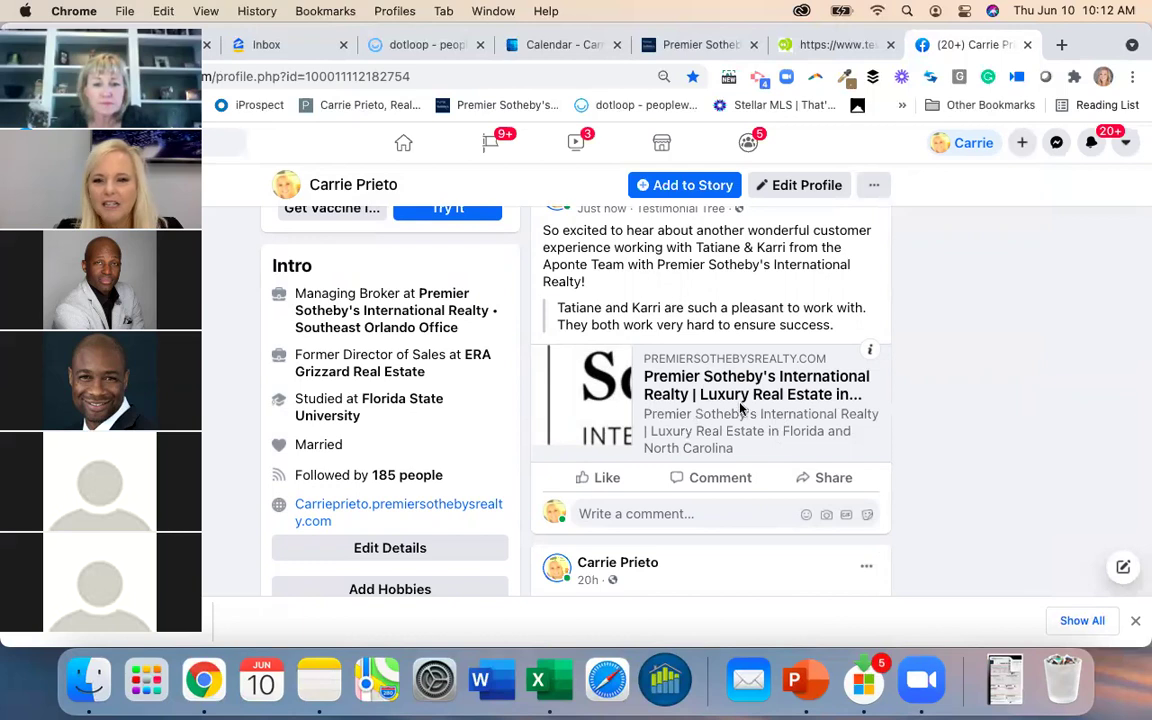
scroll(740, 408, down, 1)
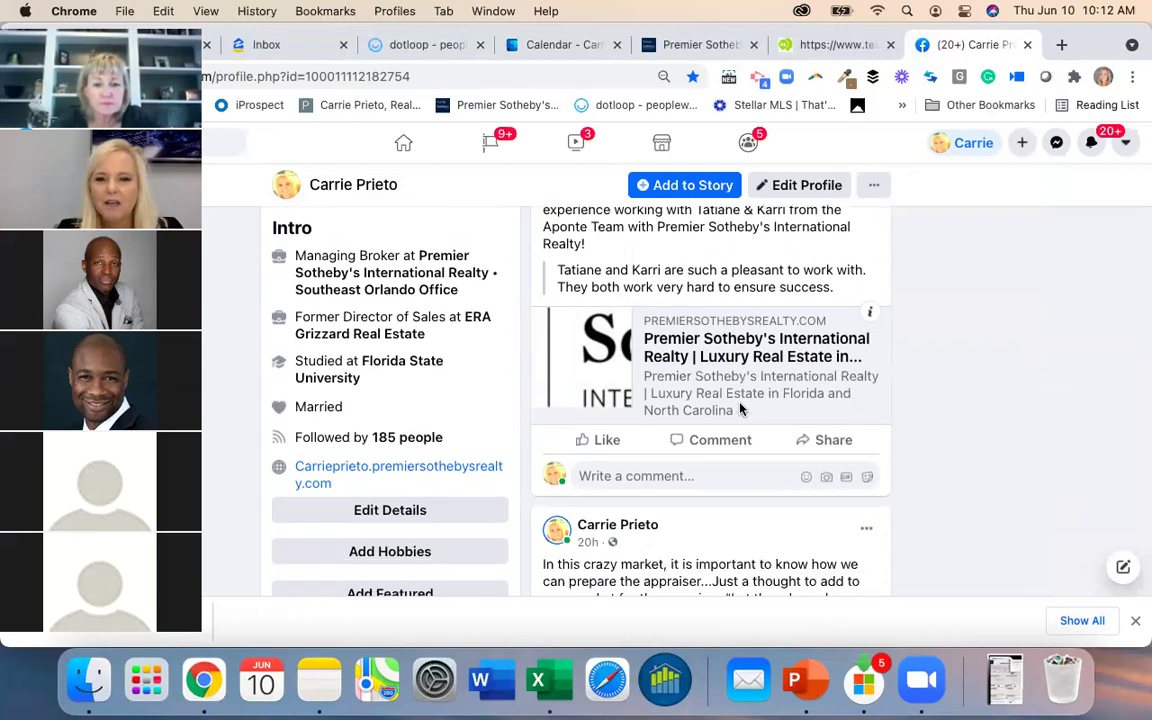
scroll(740, 408, down, 1)
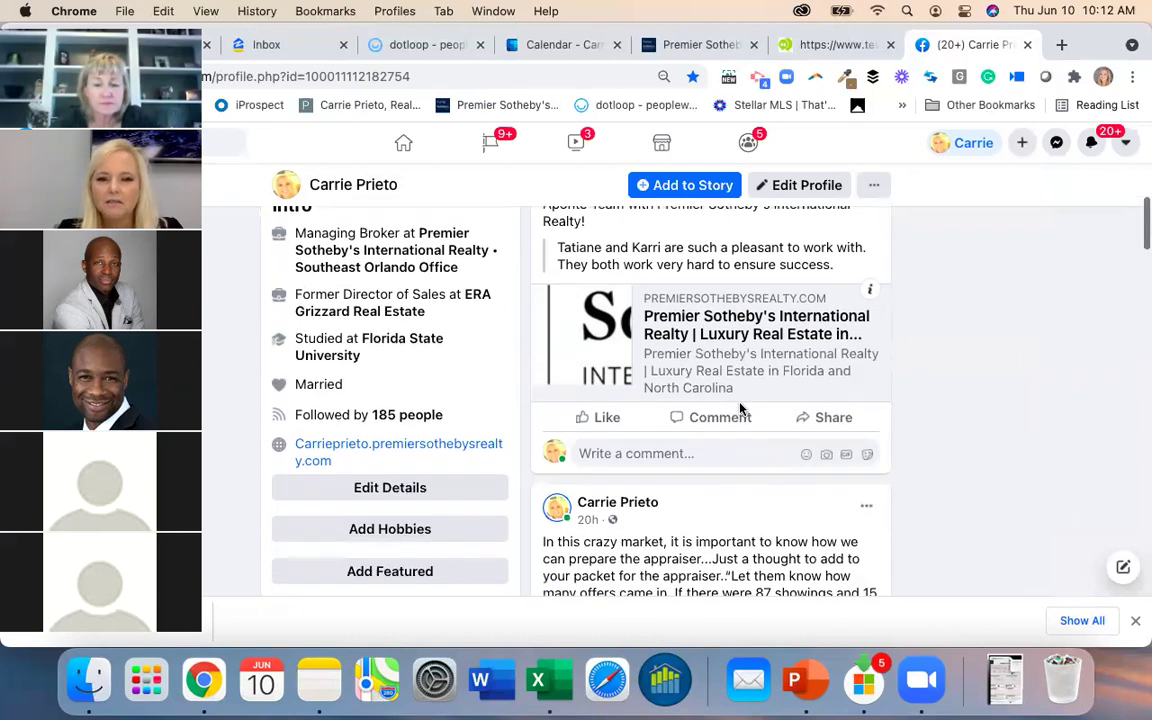
scroll(740, 408, up, 2)
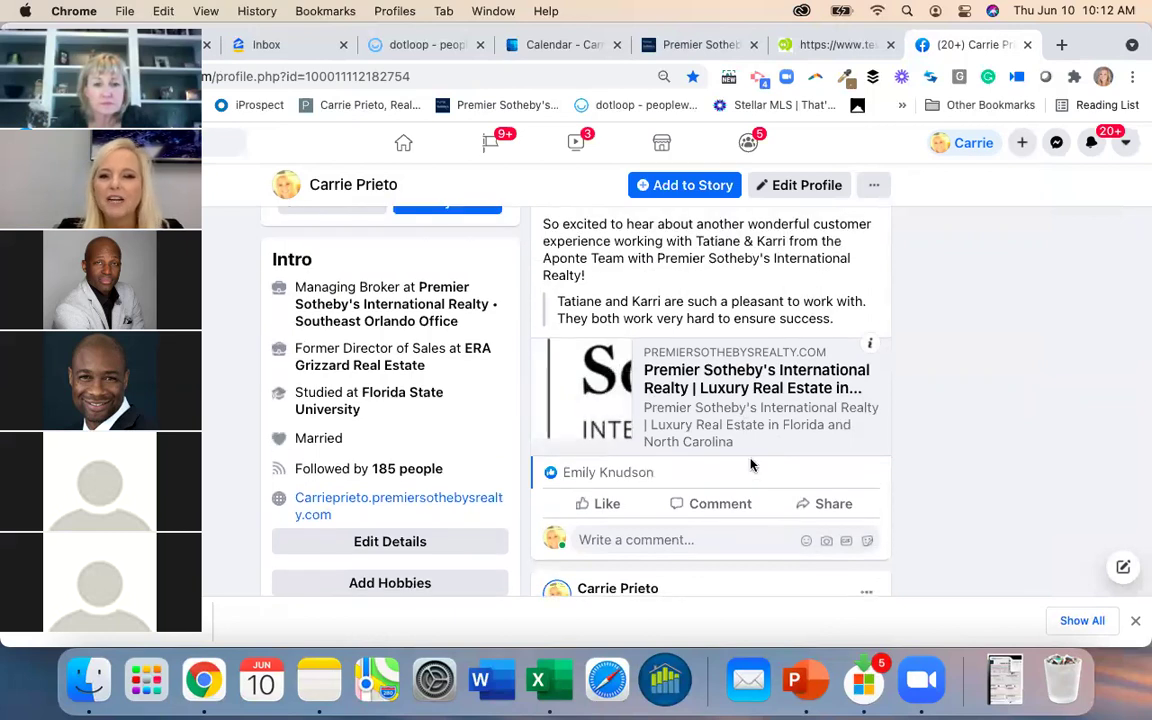
click(710, 413)
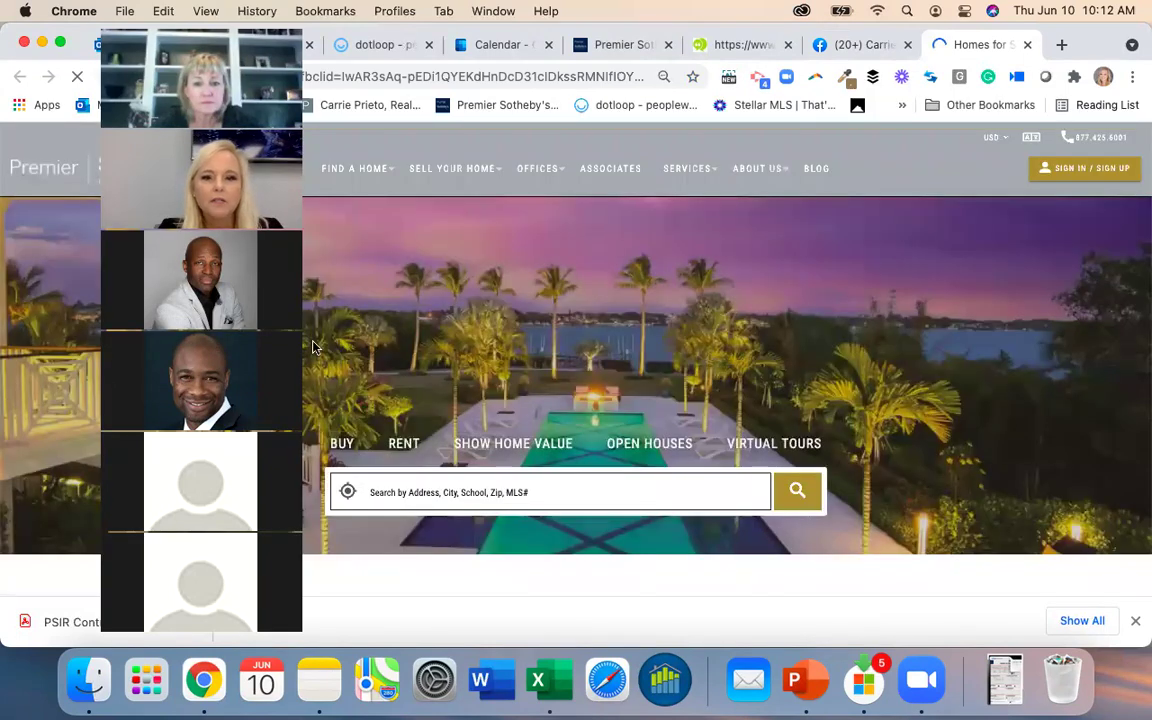
scroll(558, 515, down, 5)
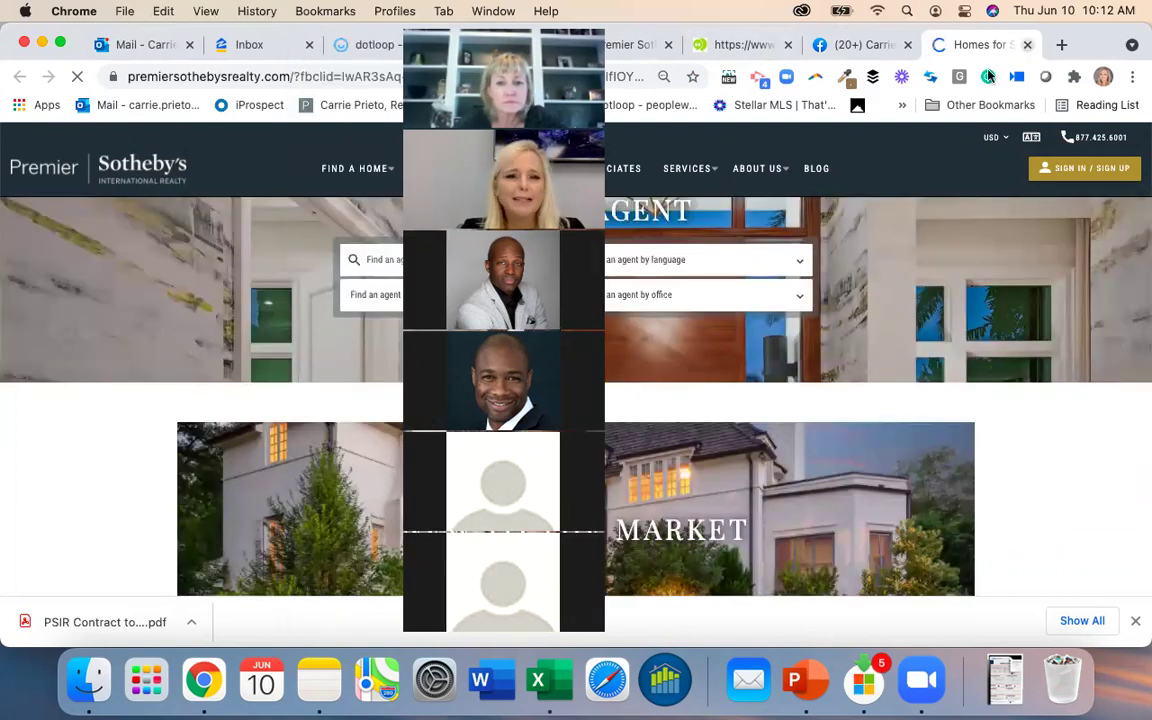
key(cmd+w)
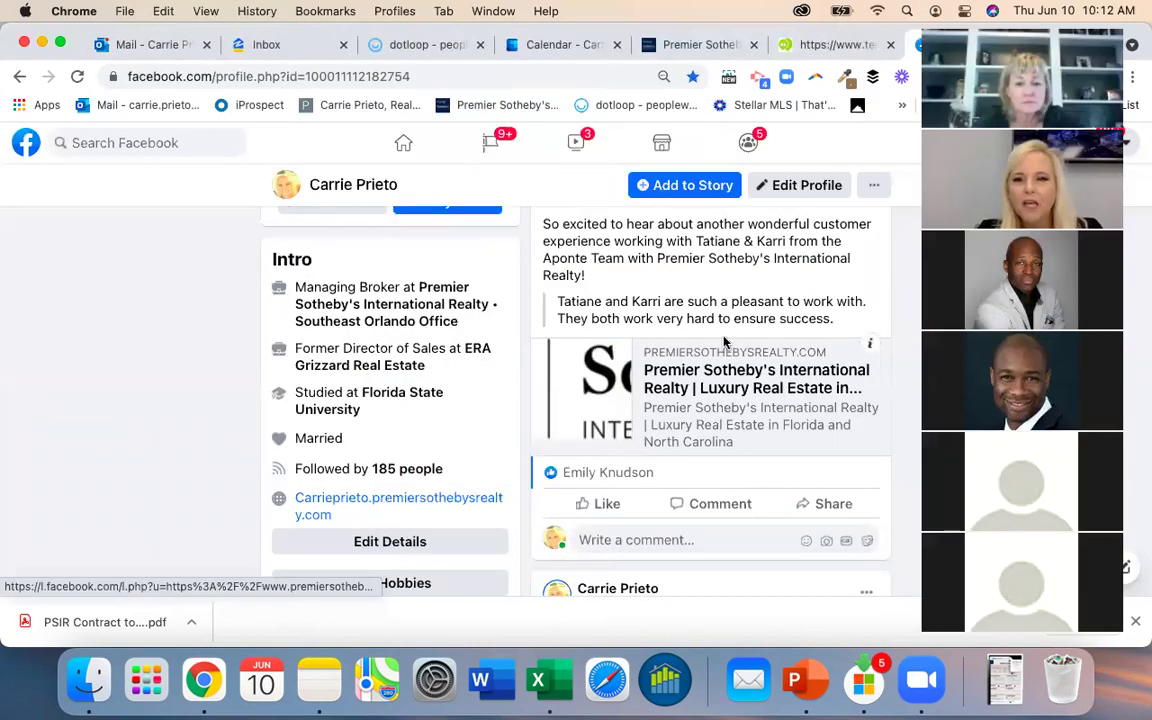
scroll(725, 342, up, 1)
scroll(725, 342, up, 1)
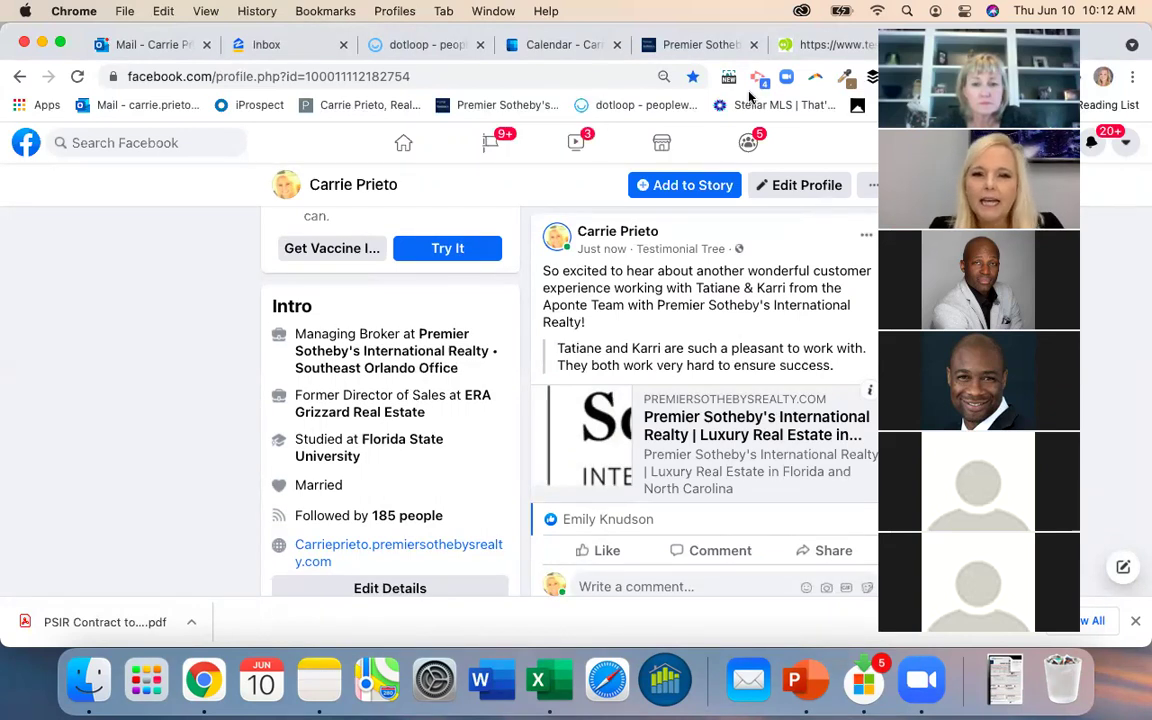
Return to the Testimonial Tree tab and go back to the Dashboard from the sidebar.
click(828, 45)
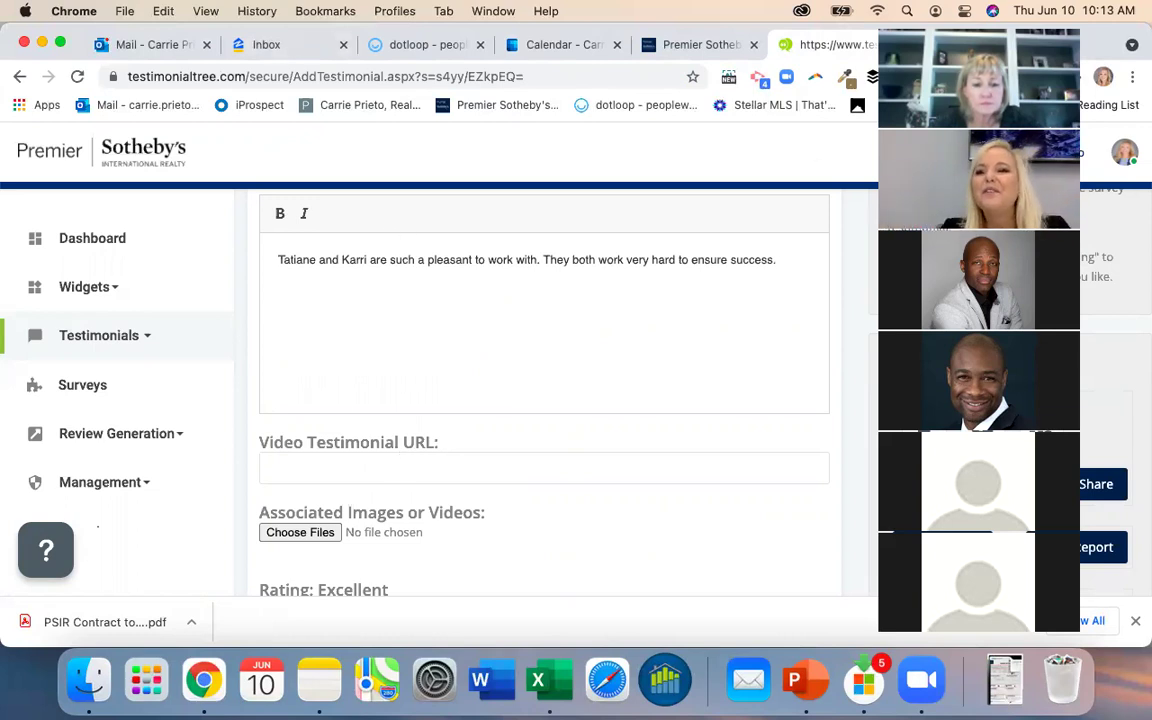
click(474, 345)
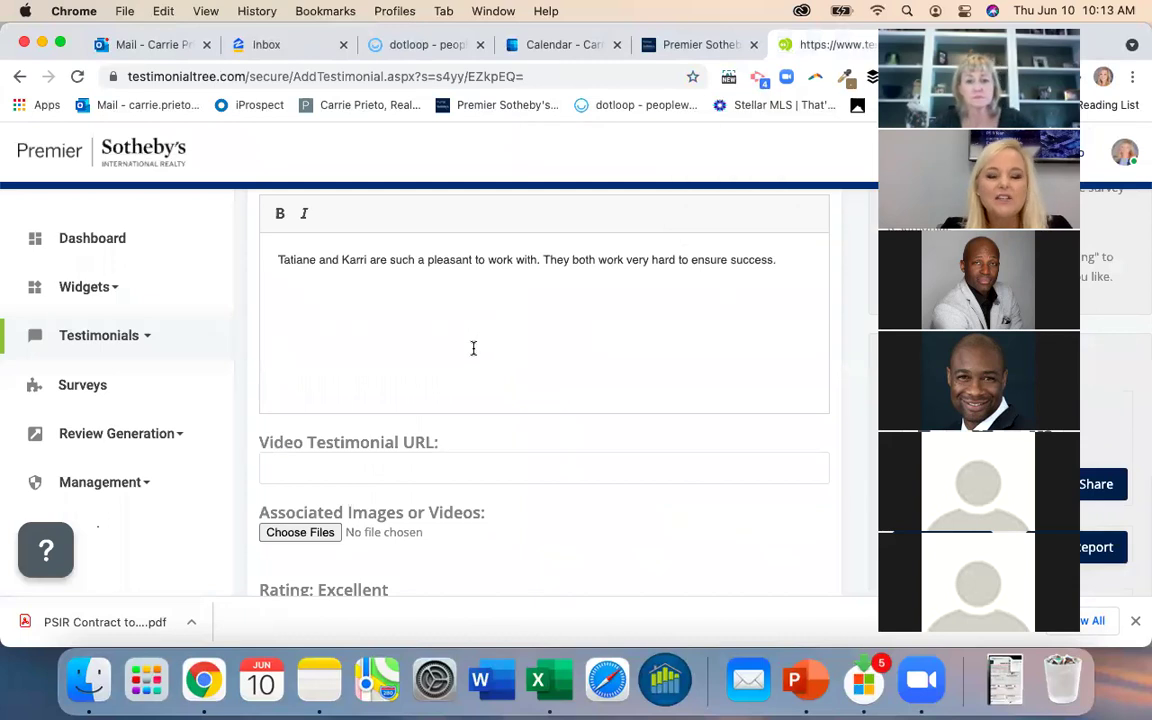
scroll(473, 347, up, 2)
click(107, 238)
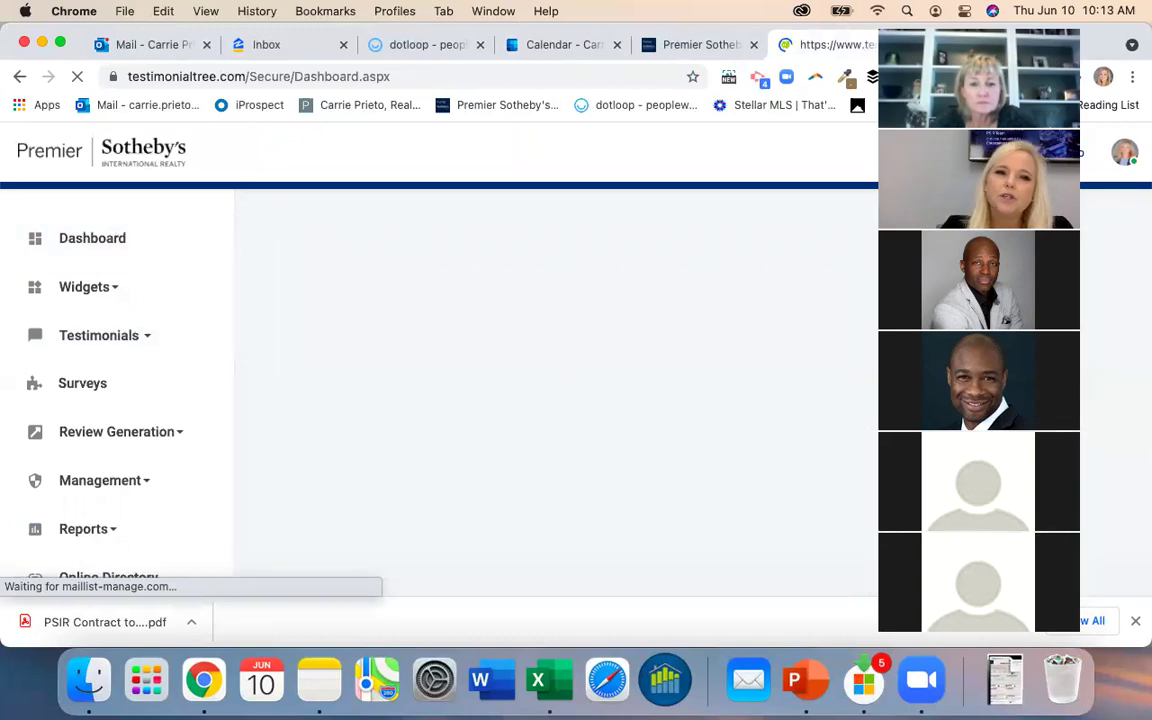
click(393, 10)
click(613, 10)
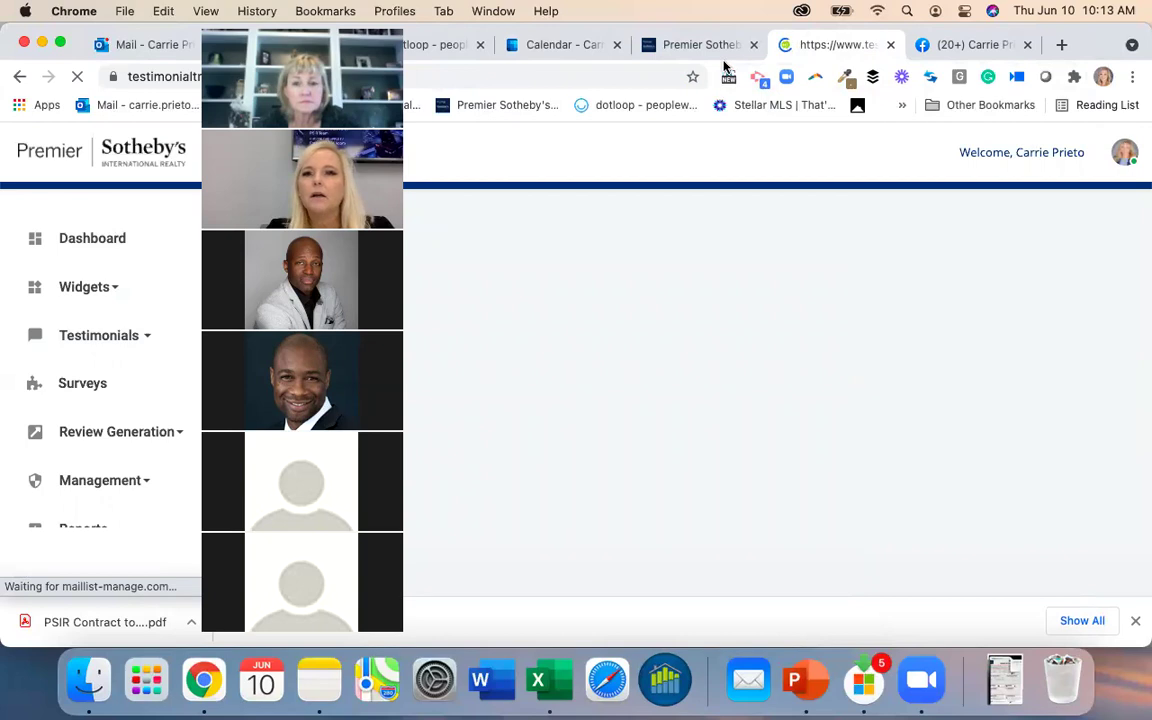
Open Account Profile Settings from the account menu and review the name, website and phone fields.
click(1124, 155)
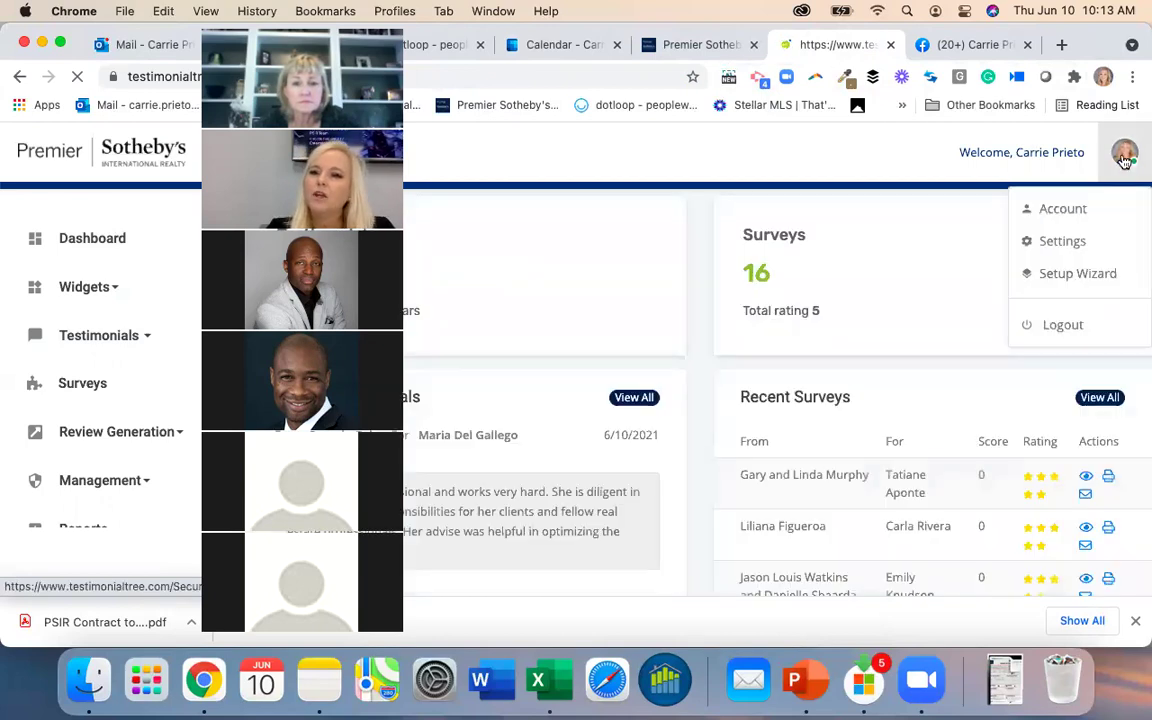
click(1066, 211)
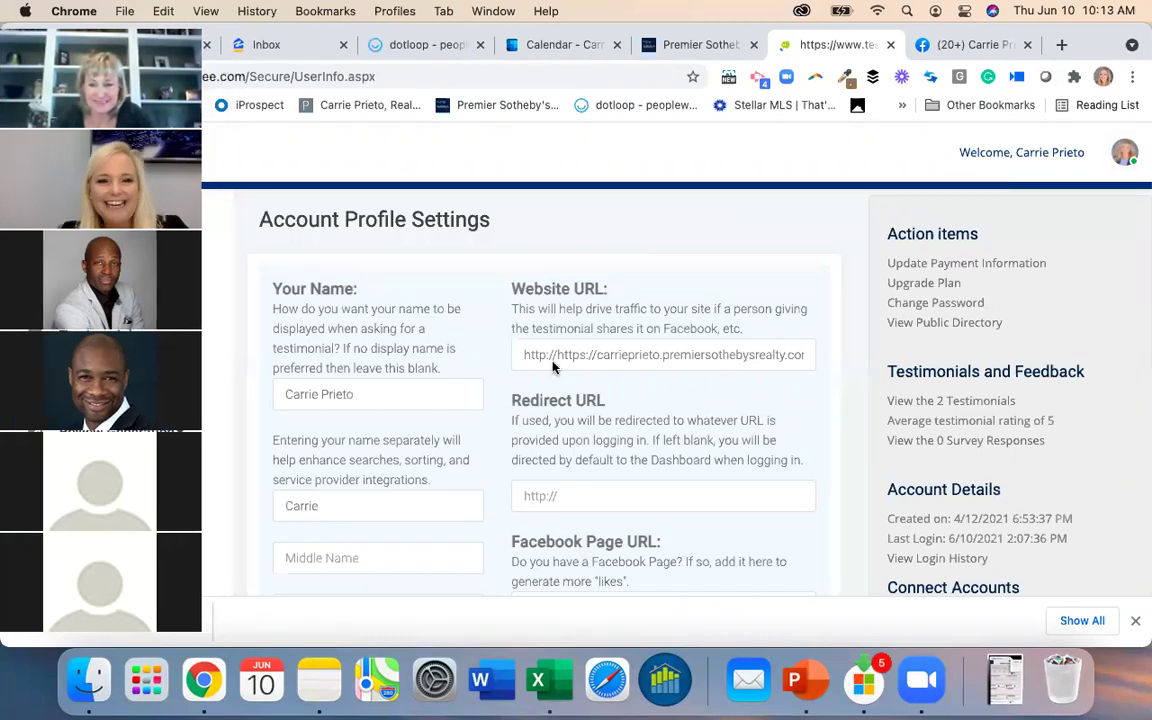
scroll(553, 368, down, 1)
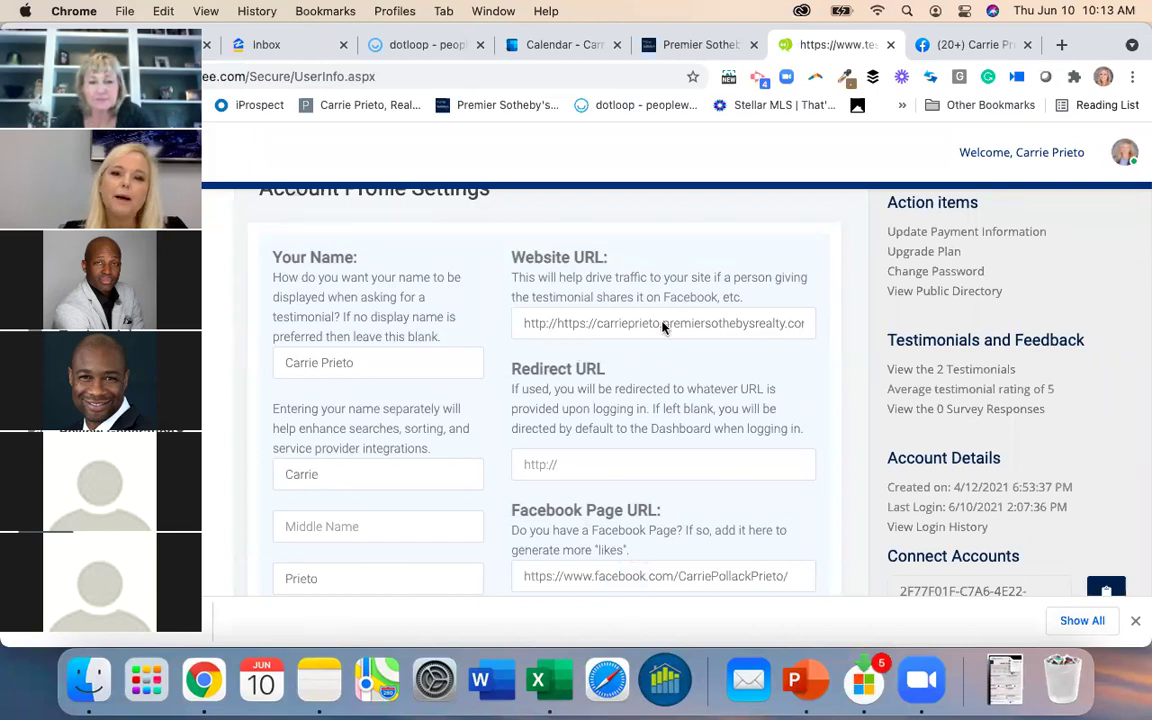
scroll(662, 327, down, 2)
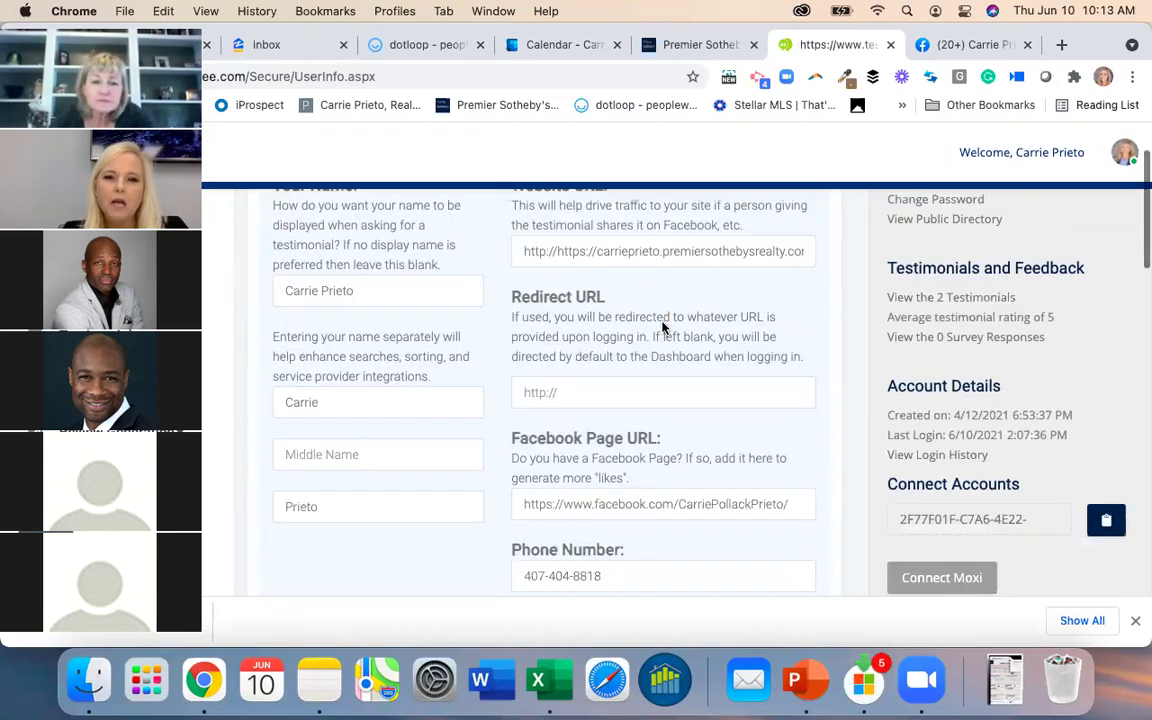
scroll(662, 327, down, 1)
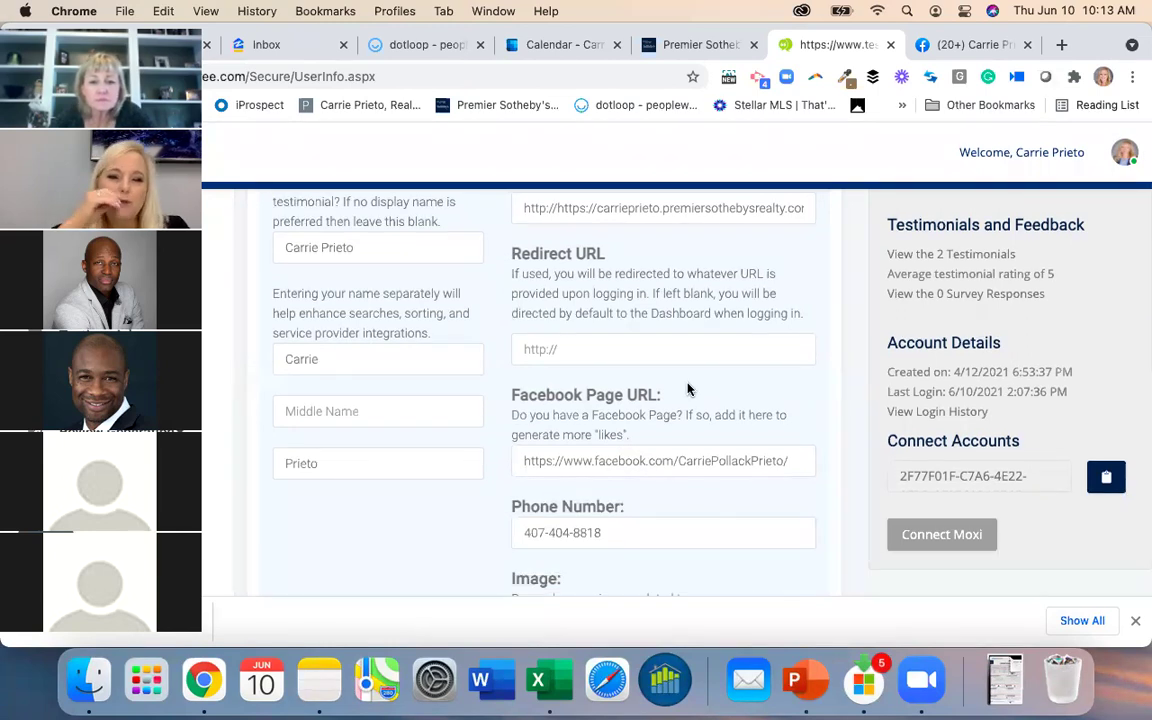
scroll(600, 334, up, 1)
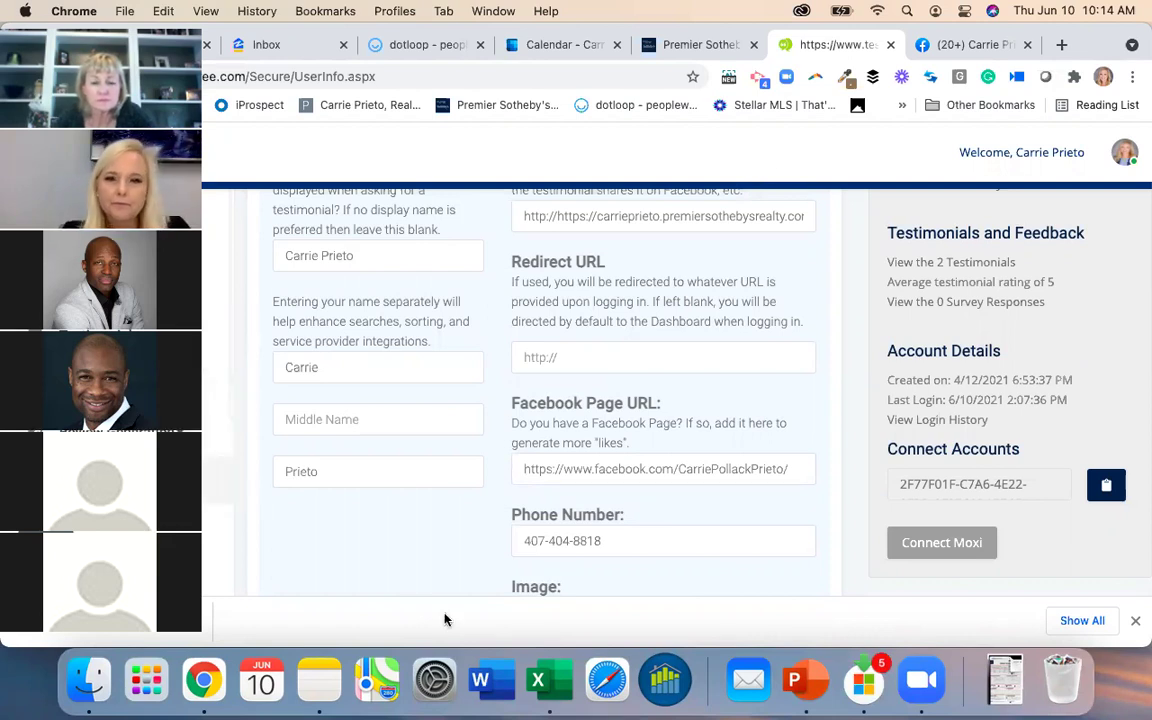
scroll(484, 488, up, 2)
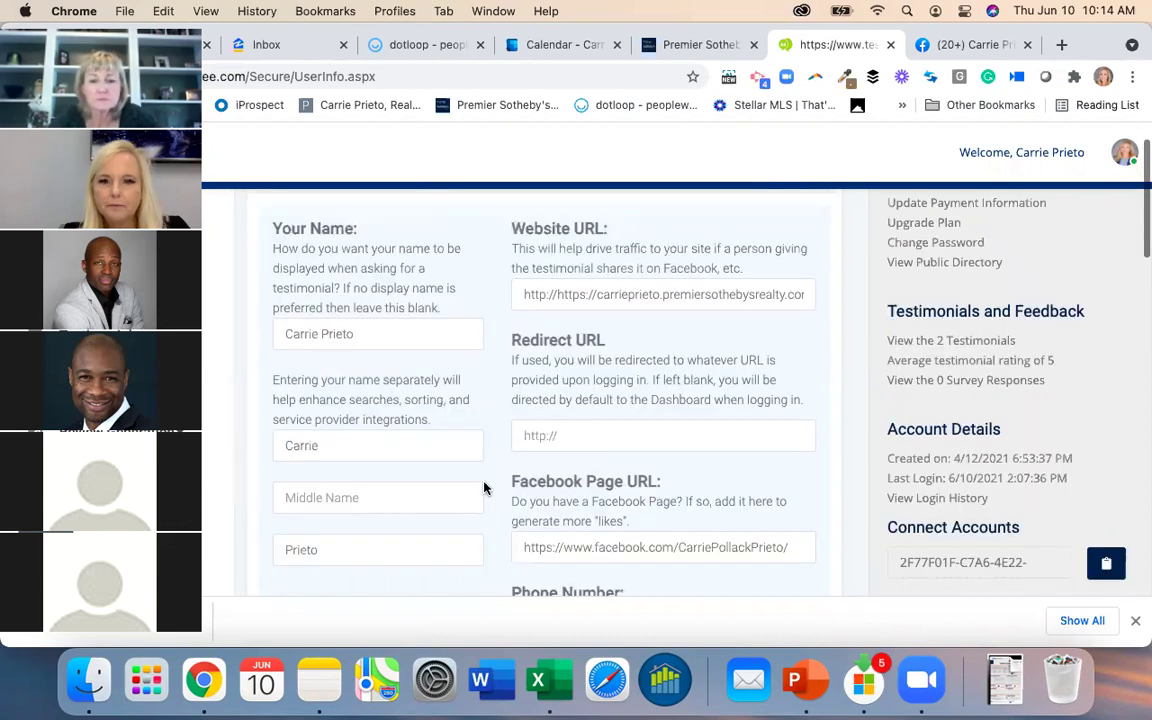
click(558, 293)
key(BackSpace)
key(BackSpace)
key(BackSpace)
key(BackSpace)
key(BackSpace)
key(BackSpace)
key(BackSpace)
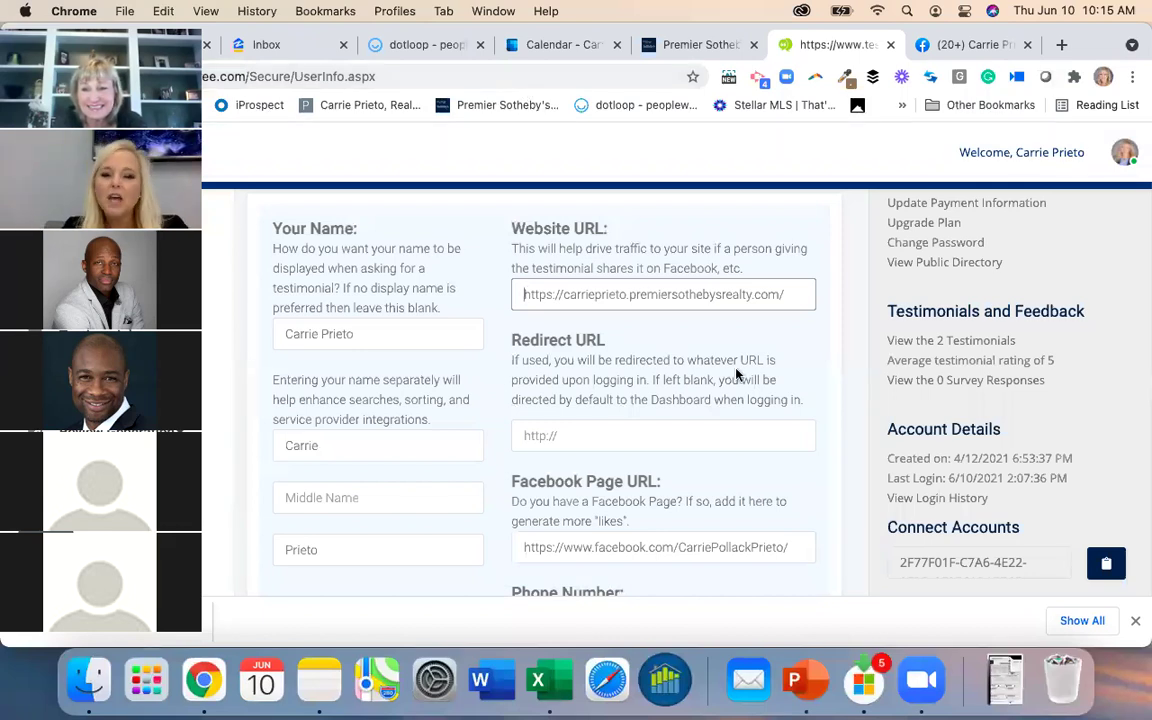
In Company Description, replace the &#39; code after Sotheby with 's.
scroll(737, 373, down, 2)
scroll(736, 371, down, 1)
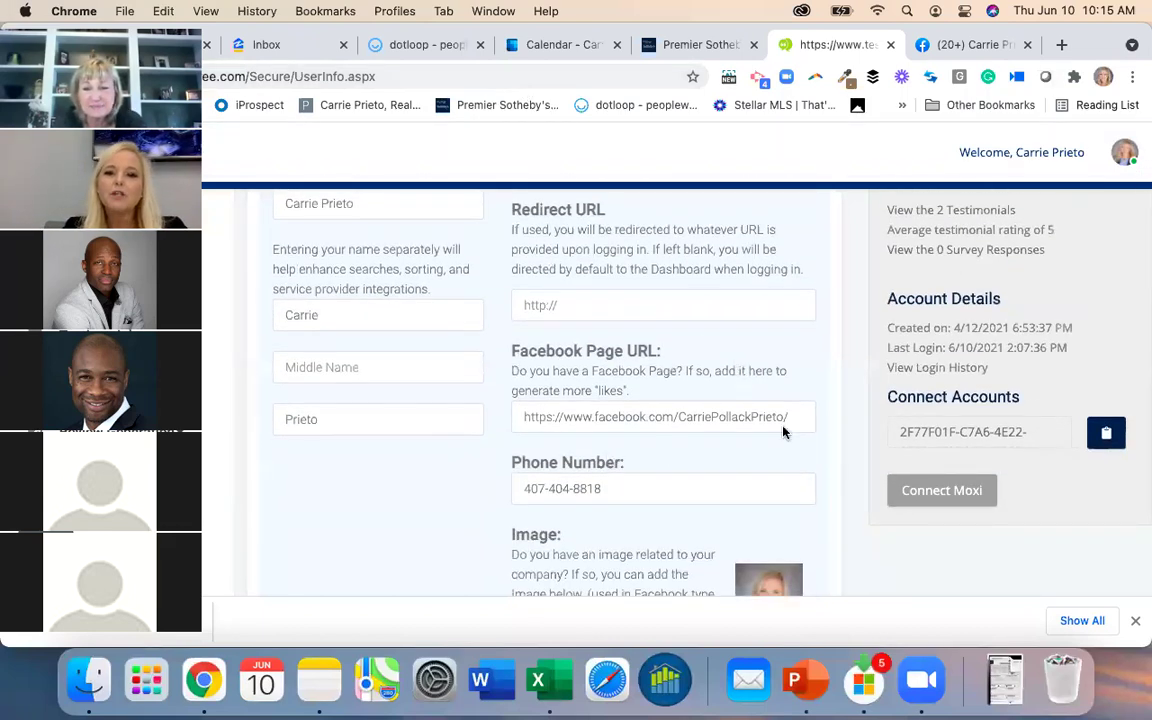
scroll(735, 432, down, 1)
scroll(737, 432, down, 2)
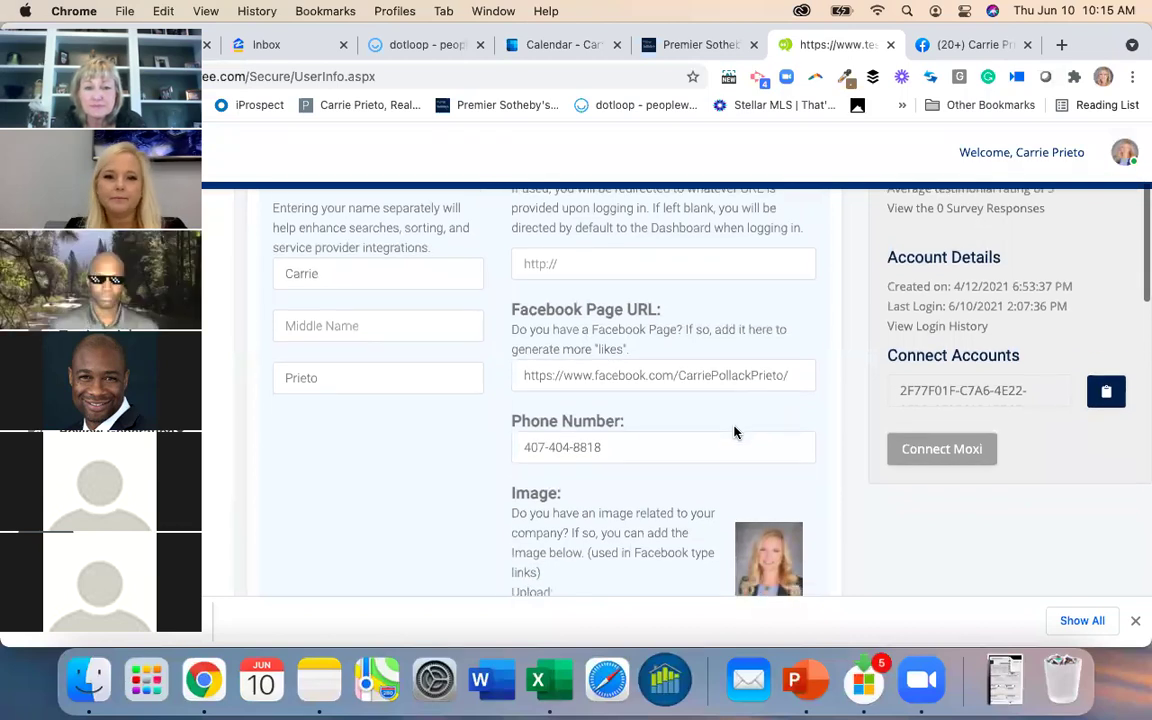
scroll(693, 396, down, 4)
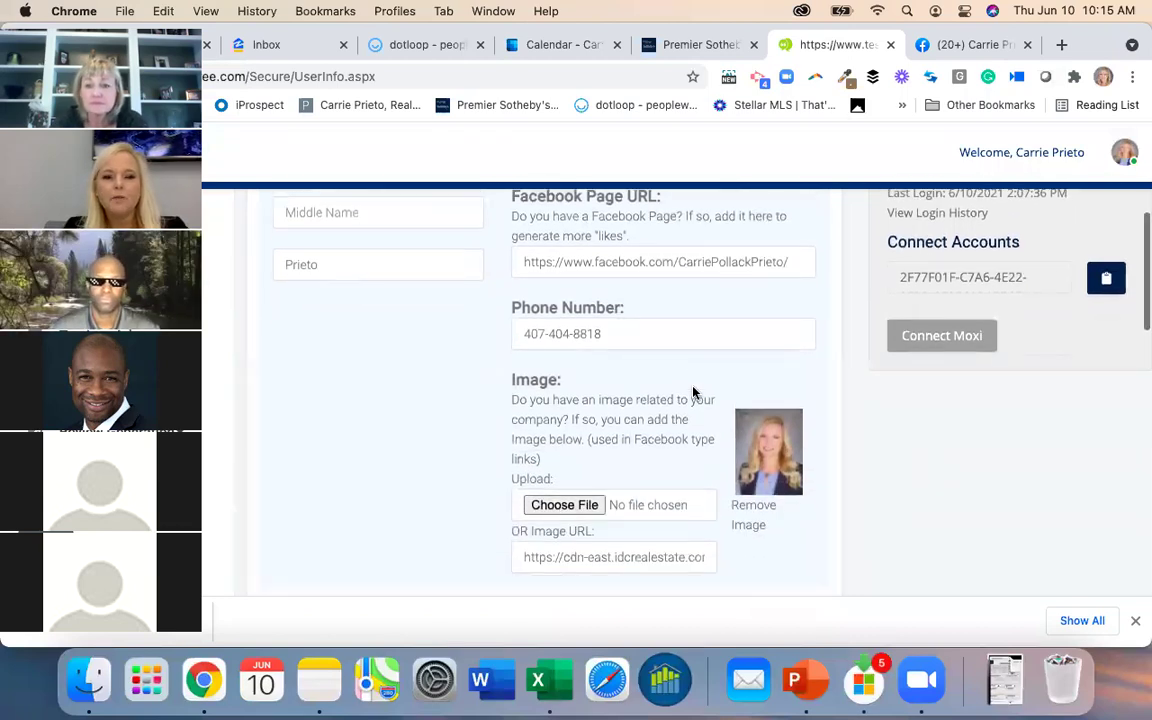
scroll(760, 333, down, 6)
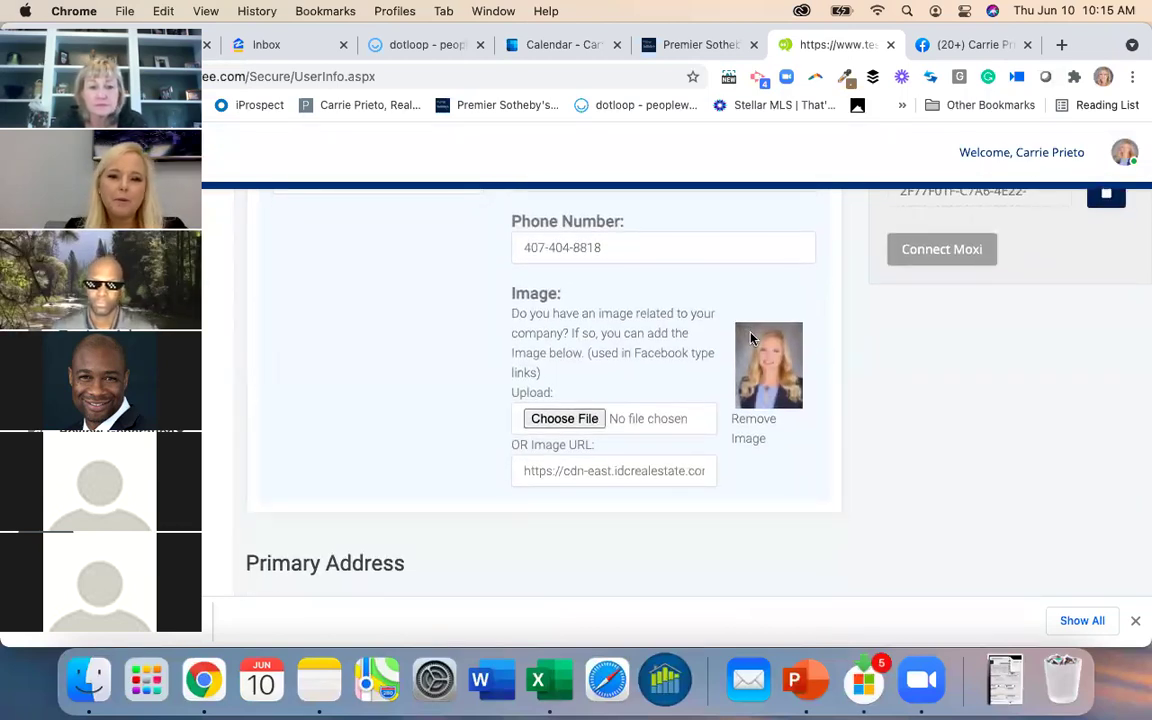
scroll(752, 331, down, 5)
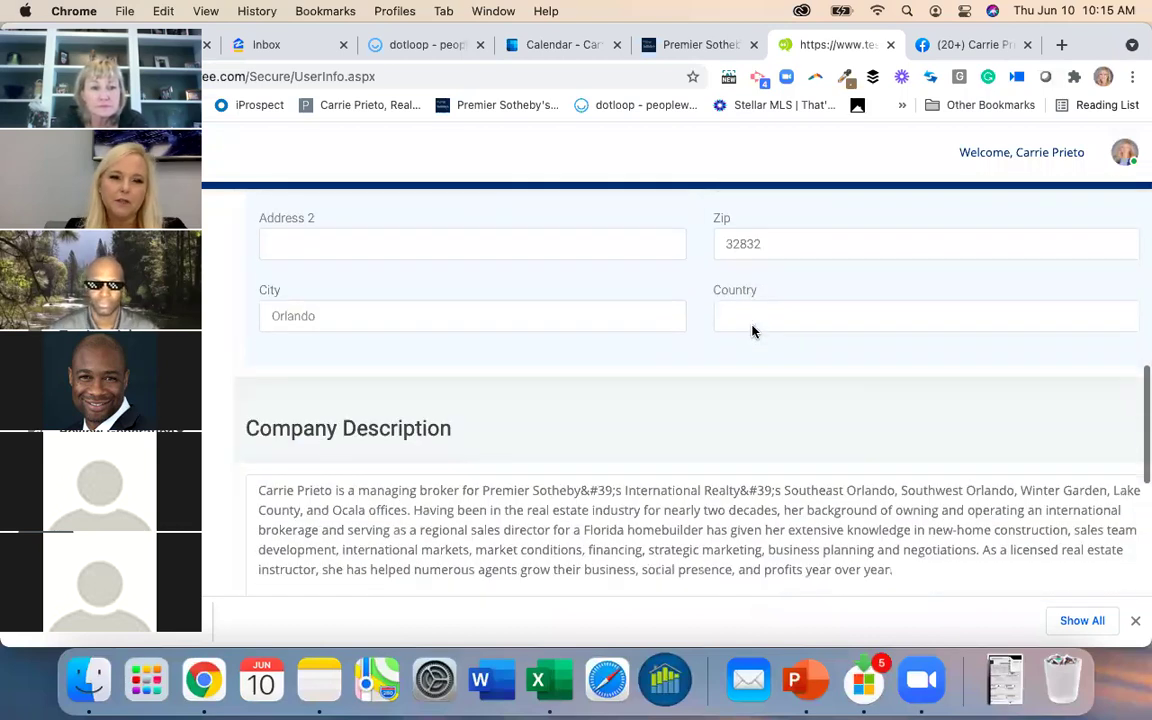
scroll(751, 329, down, 6)
scroll(715, 333, up, 4)
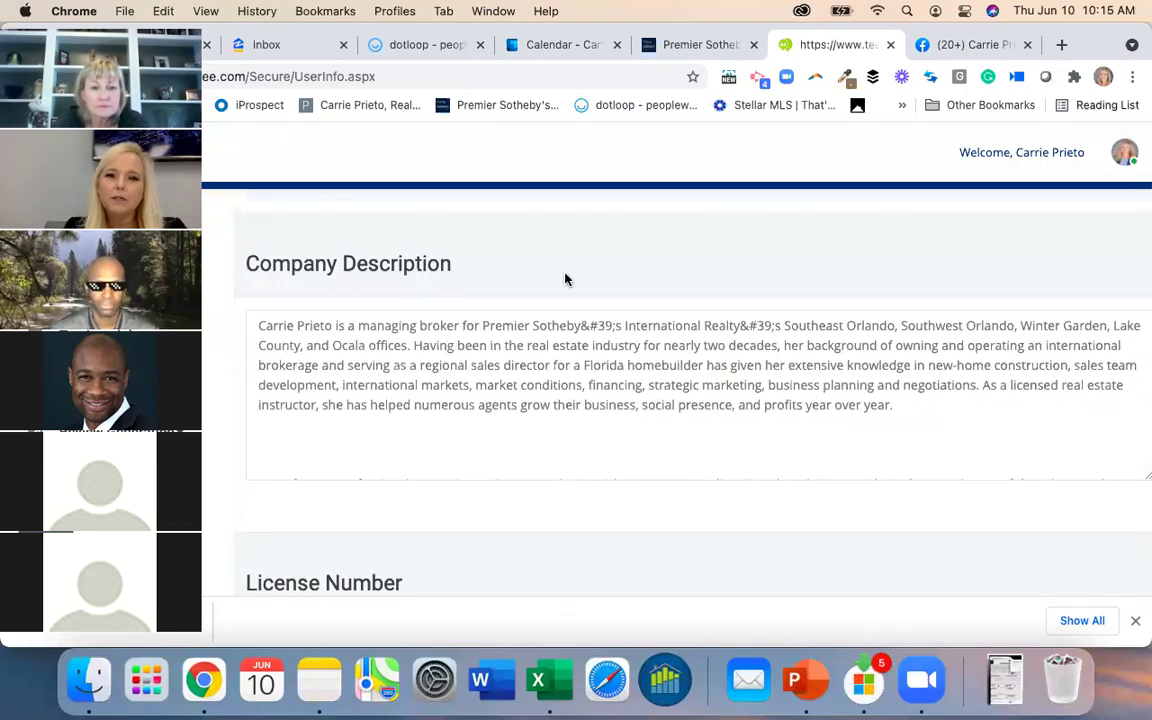
click(599, 331)
click(617, 331)
key(BackSpace)
key(BackSpace)
key(BackSpace)
key(BackSpace)
key(BackSpace)
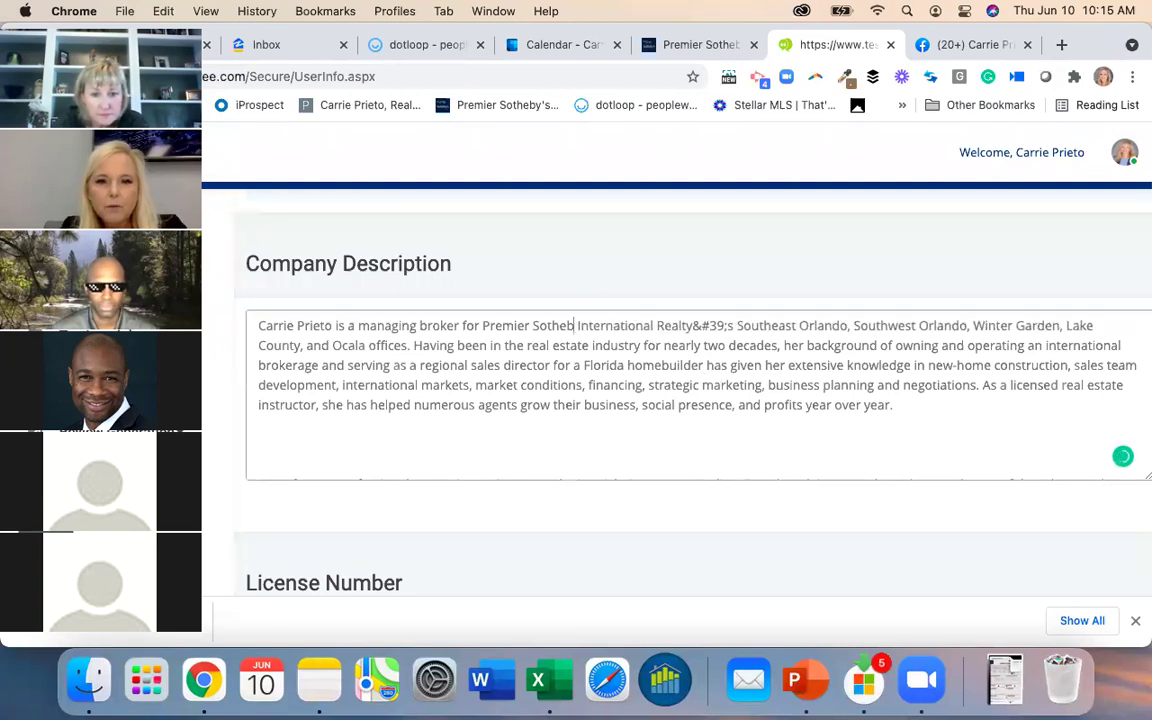
text('s)
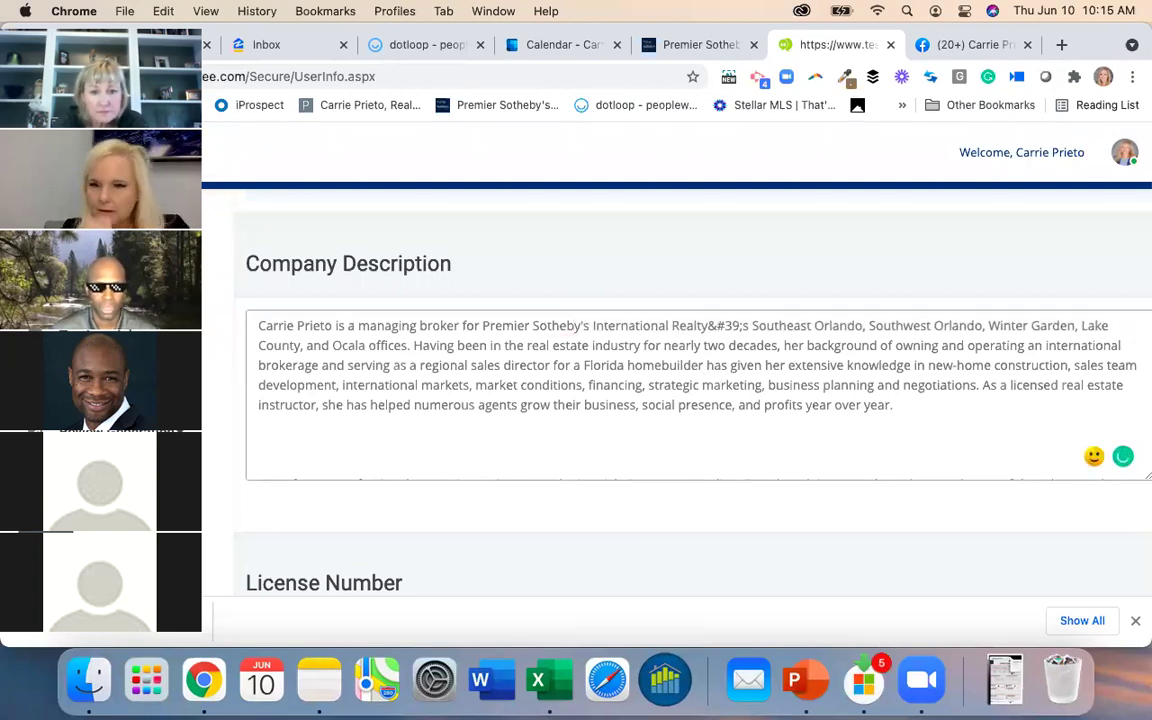
Remove the &#39; code after Realty so it reads Realty's.
scroll(642, 390, down, 2)
scroll(709, 434, up, 2)
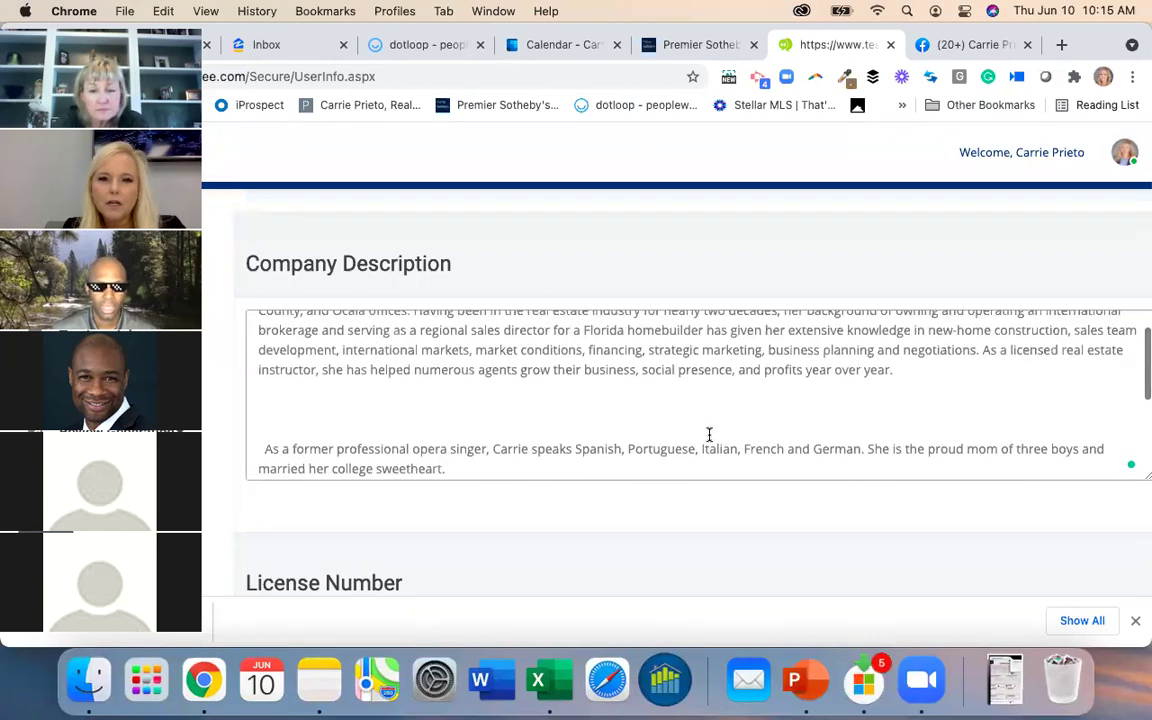
scroll(709, 434, up, 2)
scroll(710, 442, down, 5)
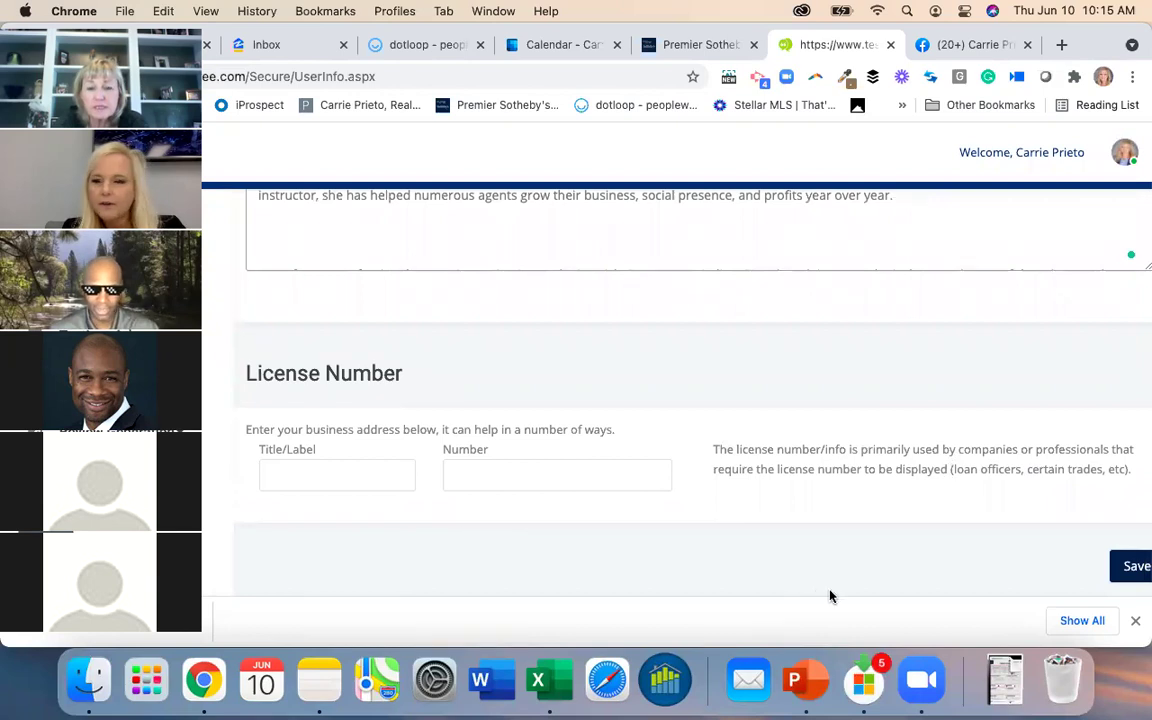
scroll(864, 547, up, 3)
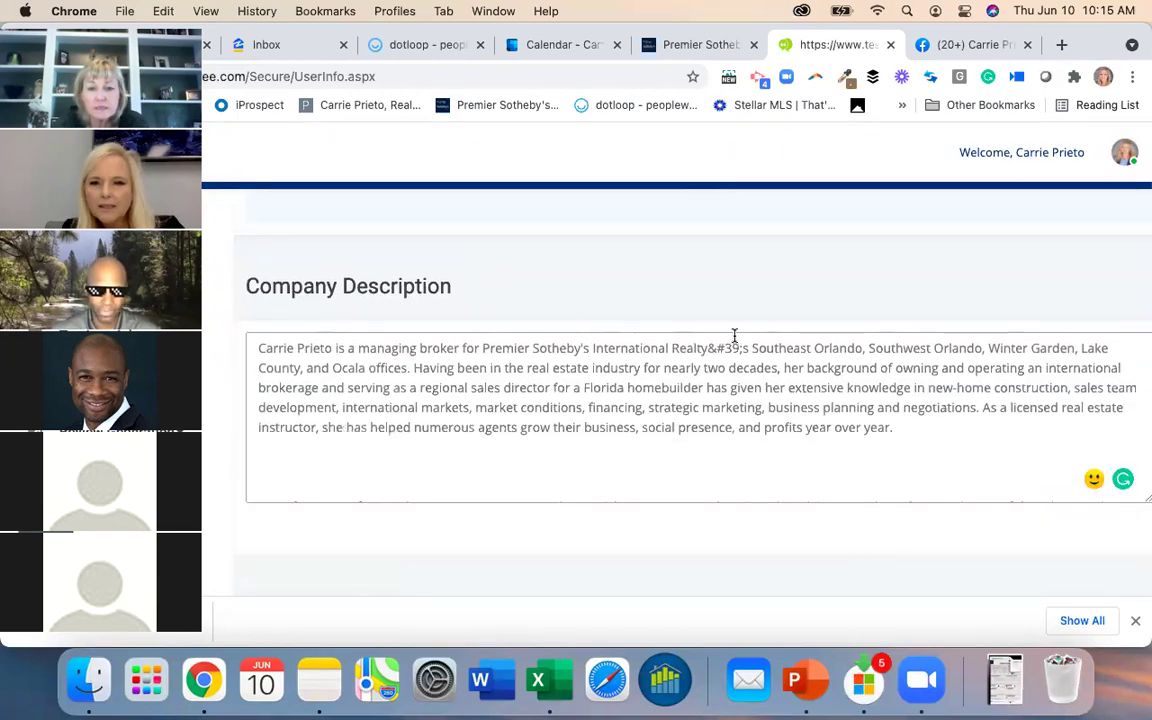
click(740, 348)
key(BackSpace)
key(BackSpace)
key(BackSpace)
key(BackSpace)
key(BackSpace)
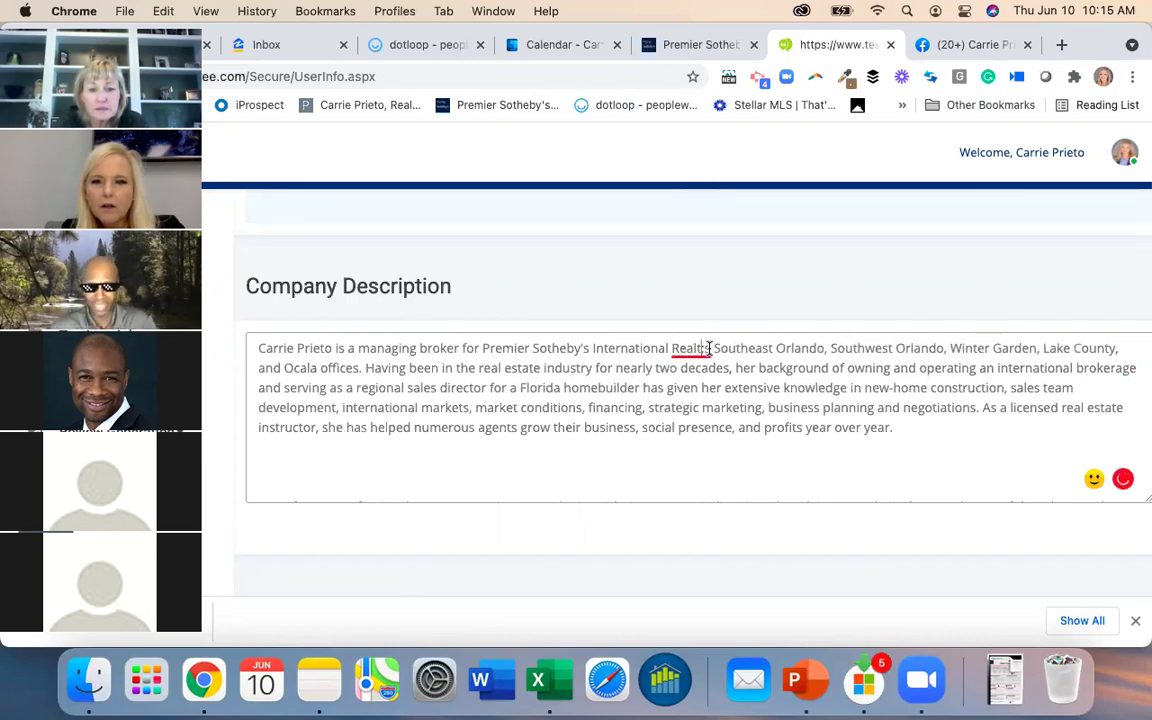
mouse_move(709, 347)
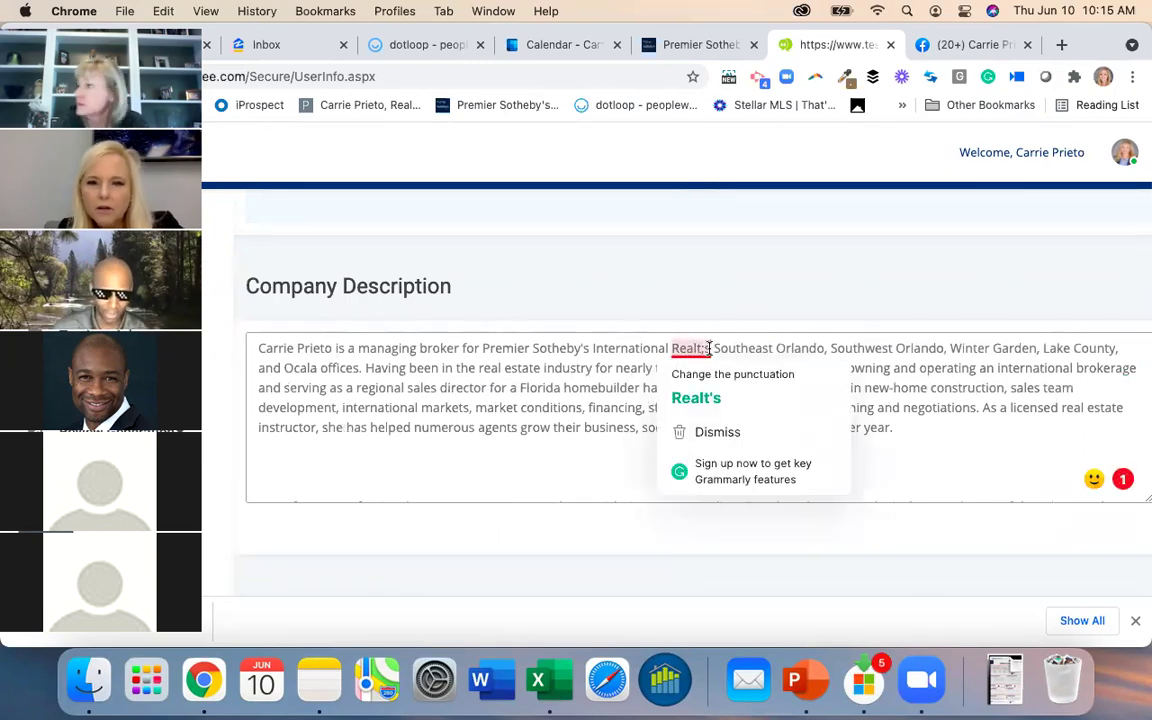
double_click(709, 347)
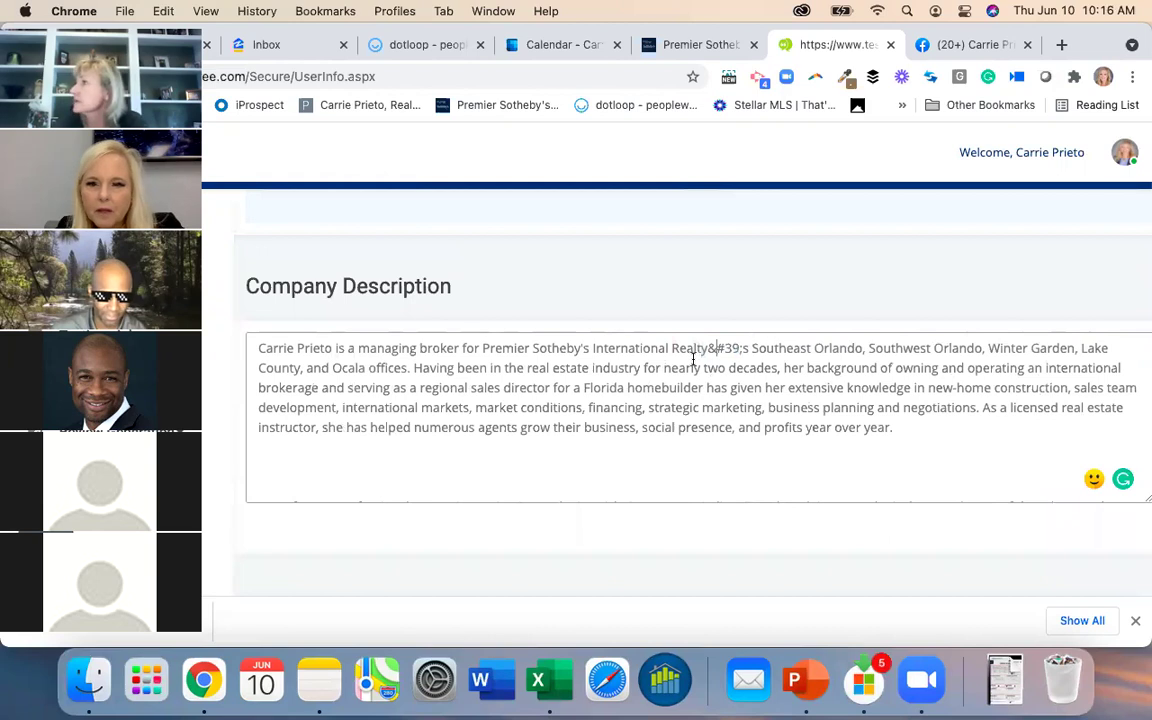
drag(707, 349, 738, 350)
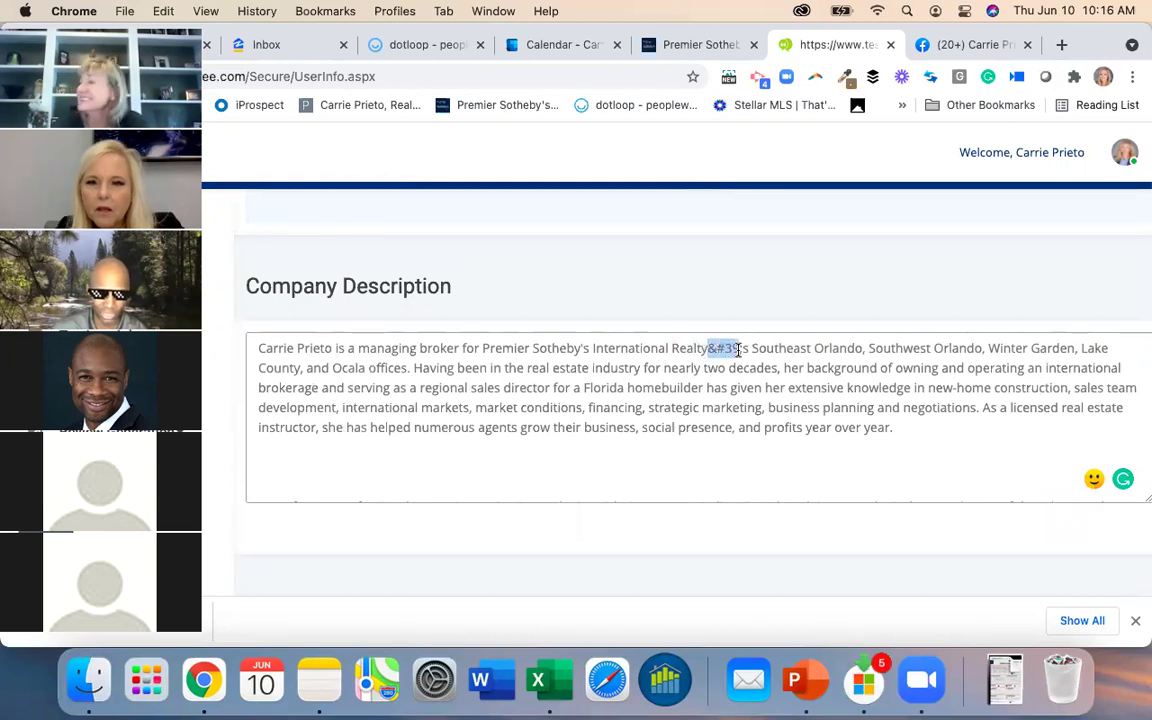
key(BackSpace)
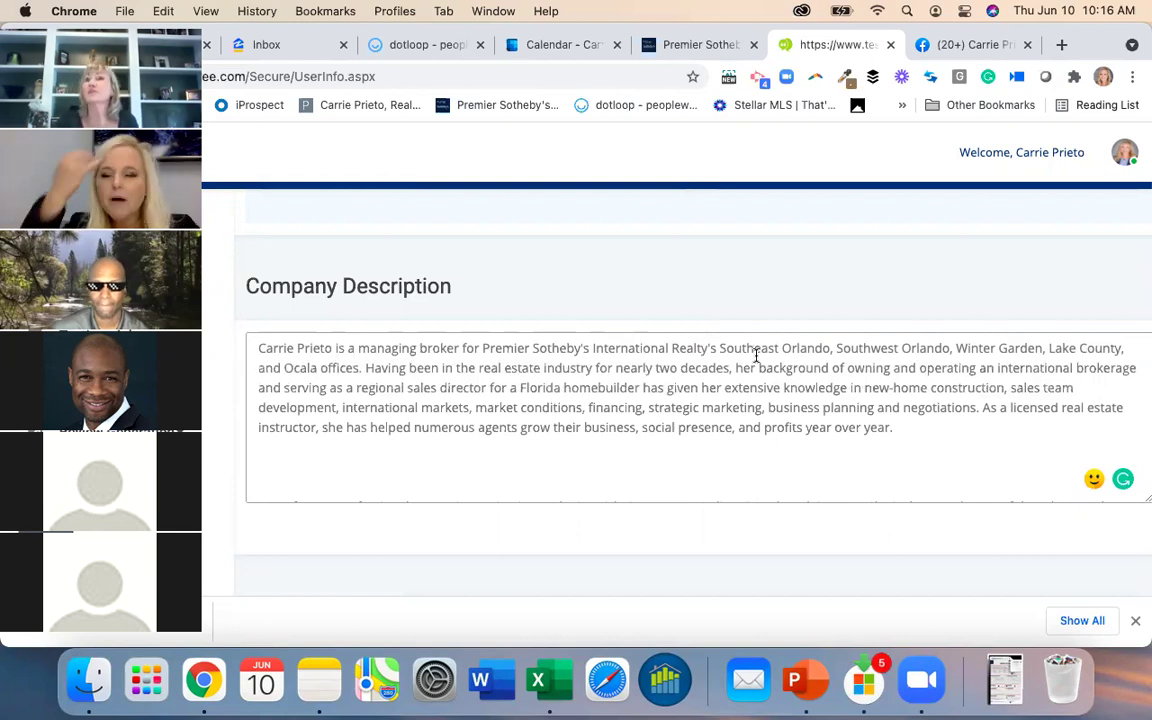
scroll(756, 356, down, 10)
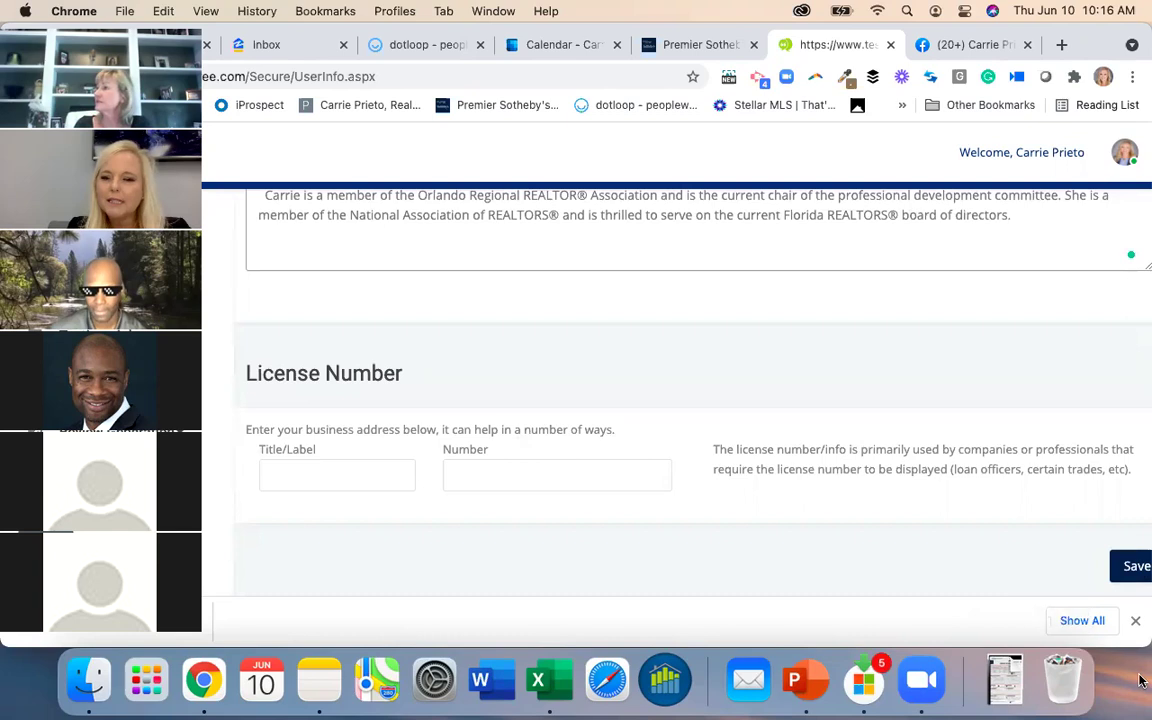
Save the updated profile details.
click(1136, 570)
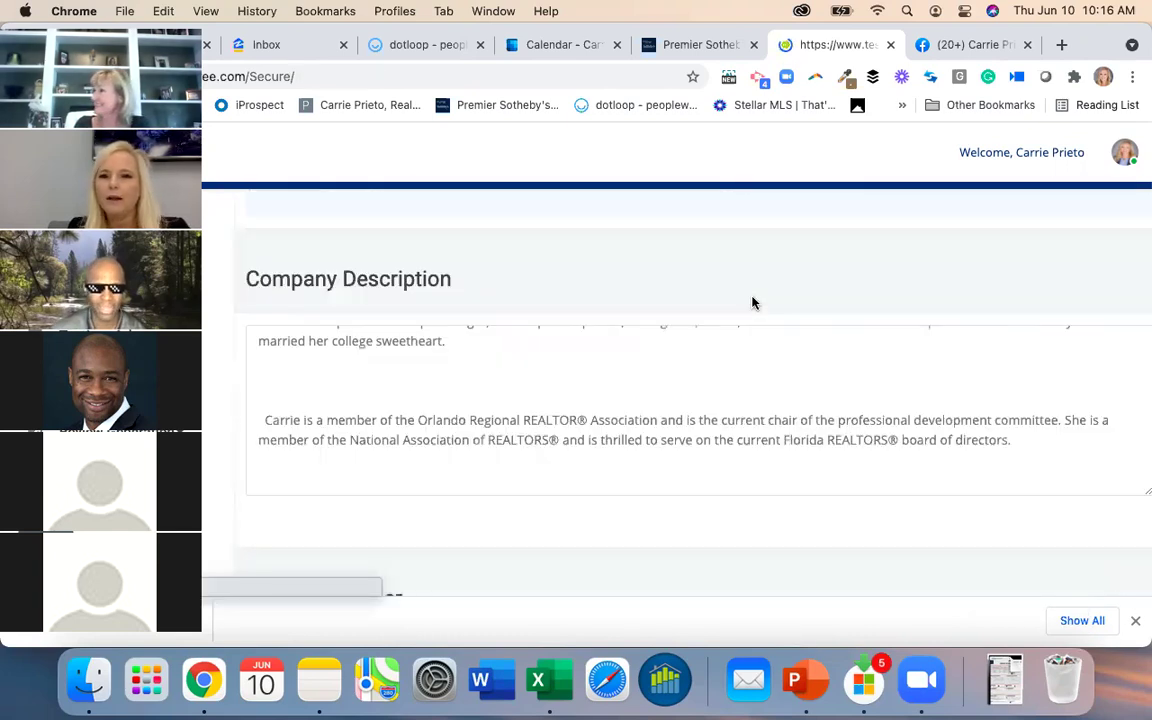
scroll(752, 303, up, 3)
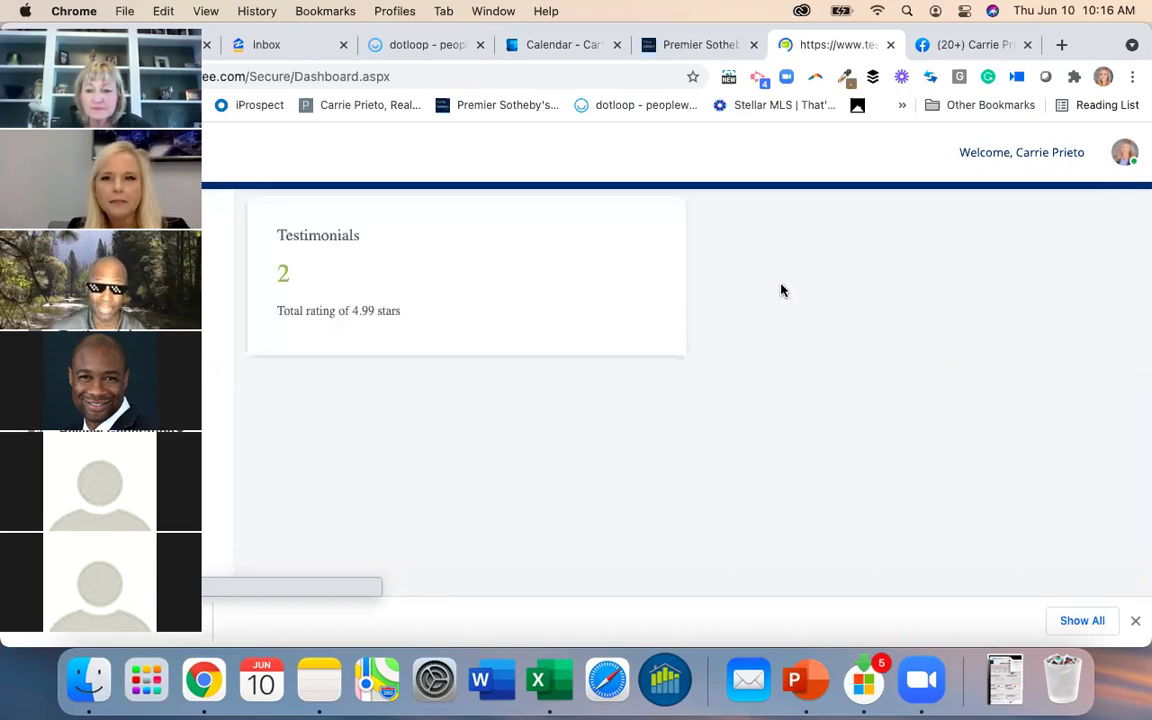
scroll(782, 290, down, 2)
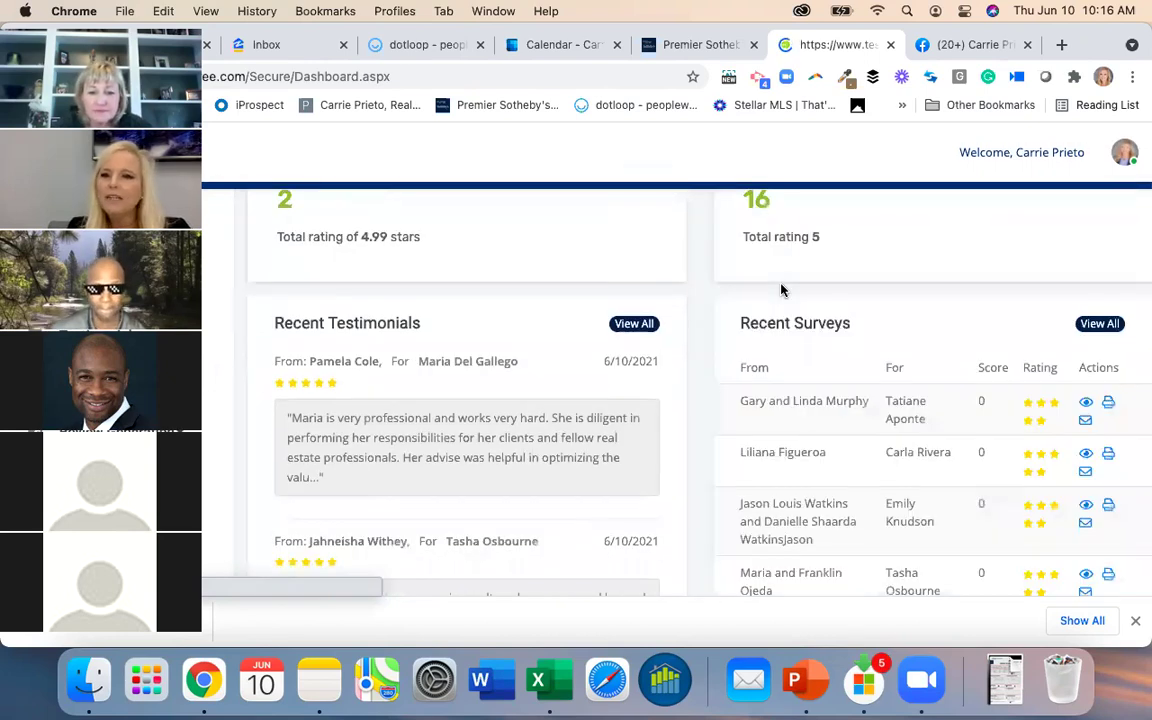
scroll(782, 290, up, 2)
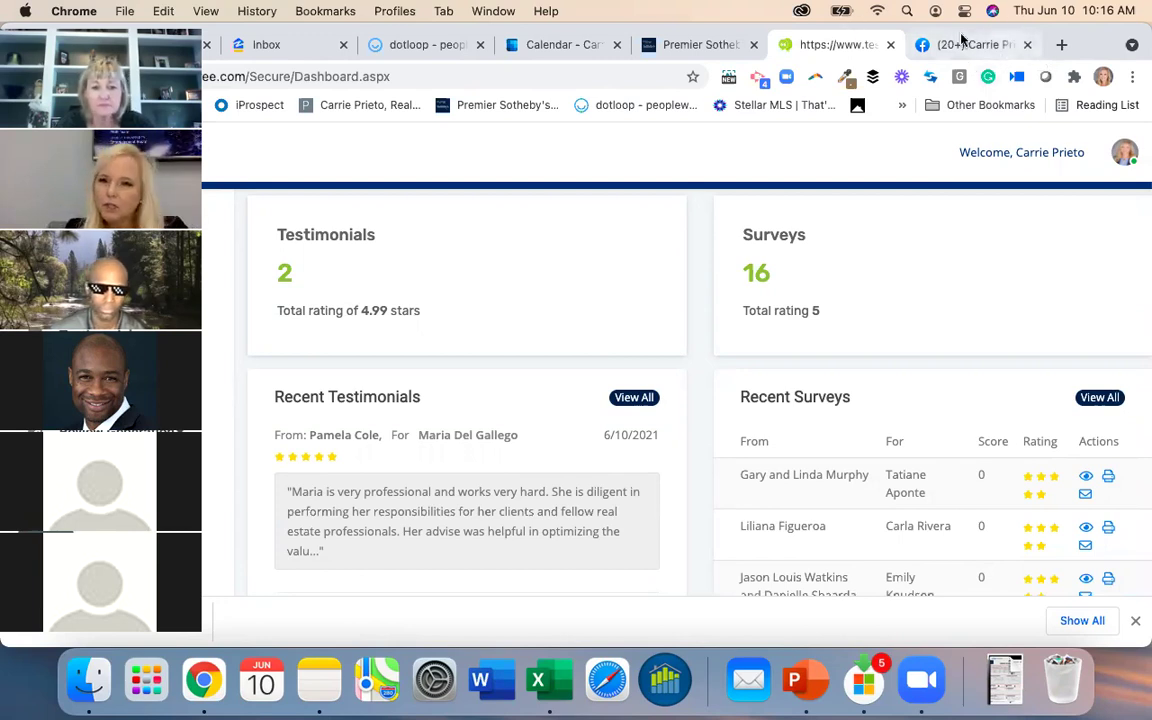
Go to account Settings, review the survey response statuses, and reopen the account dropdown.
click(1124, 157)
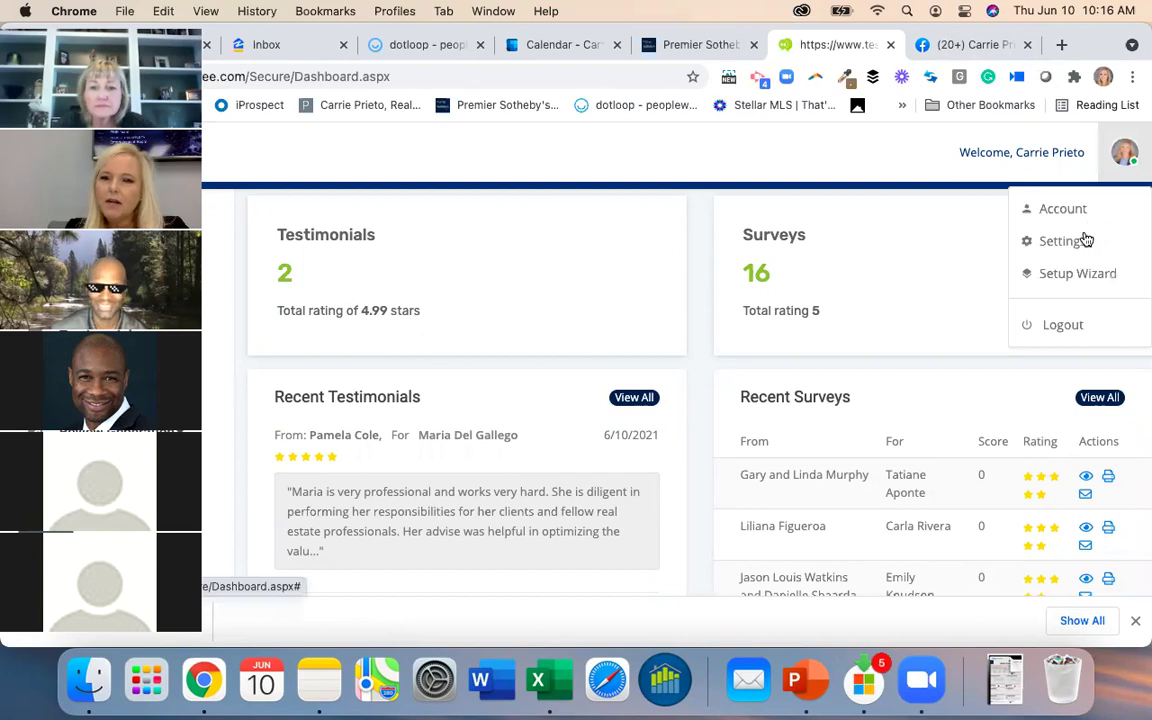
click(1085, 240)
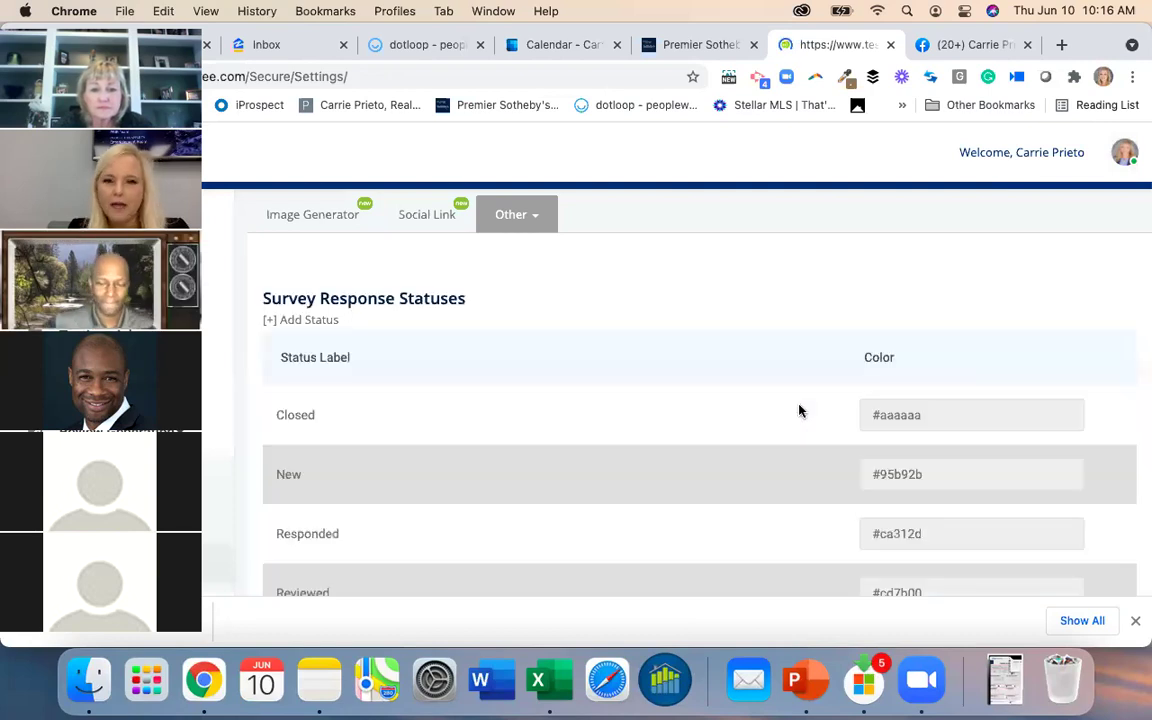
scroll(799, 410, down, 1)
scroll(799, 410, down, 2)
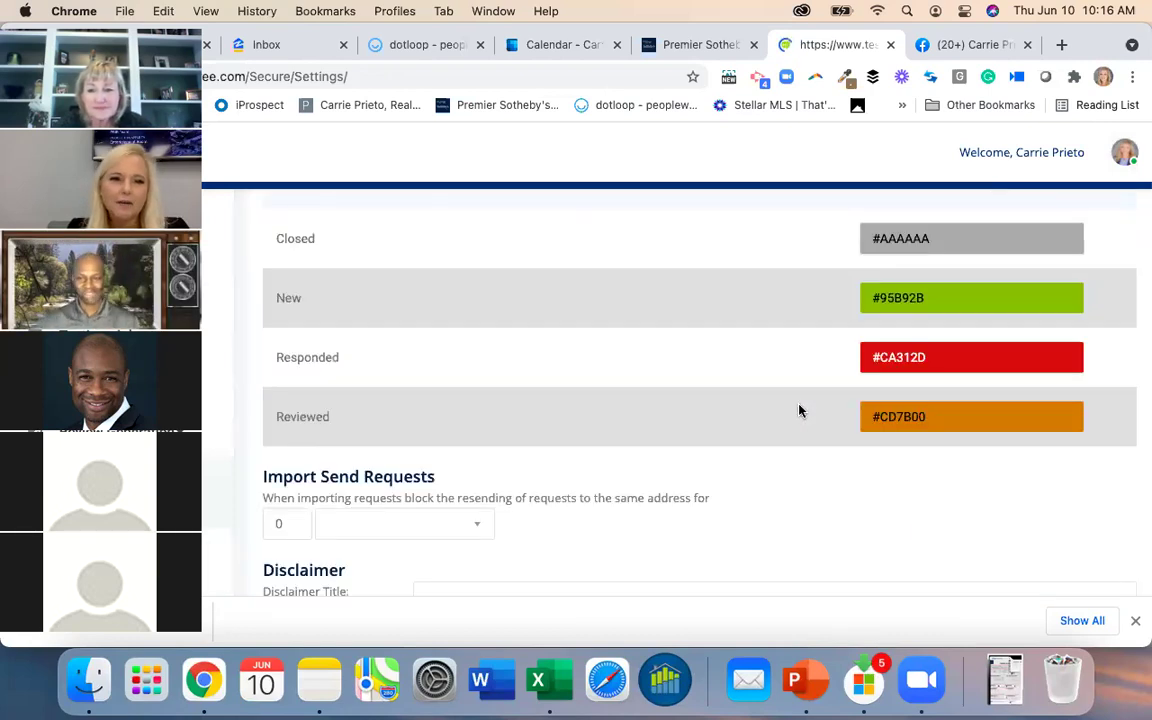
scroll(896, 216, up, 1)
scroll(896, 216, up, 1)
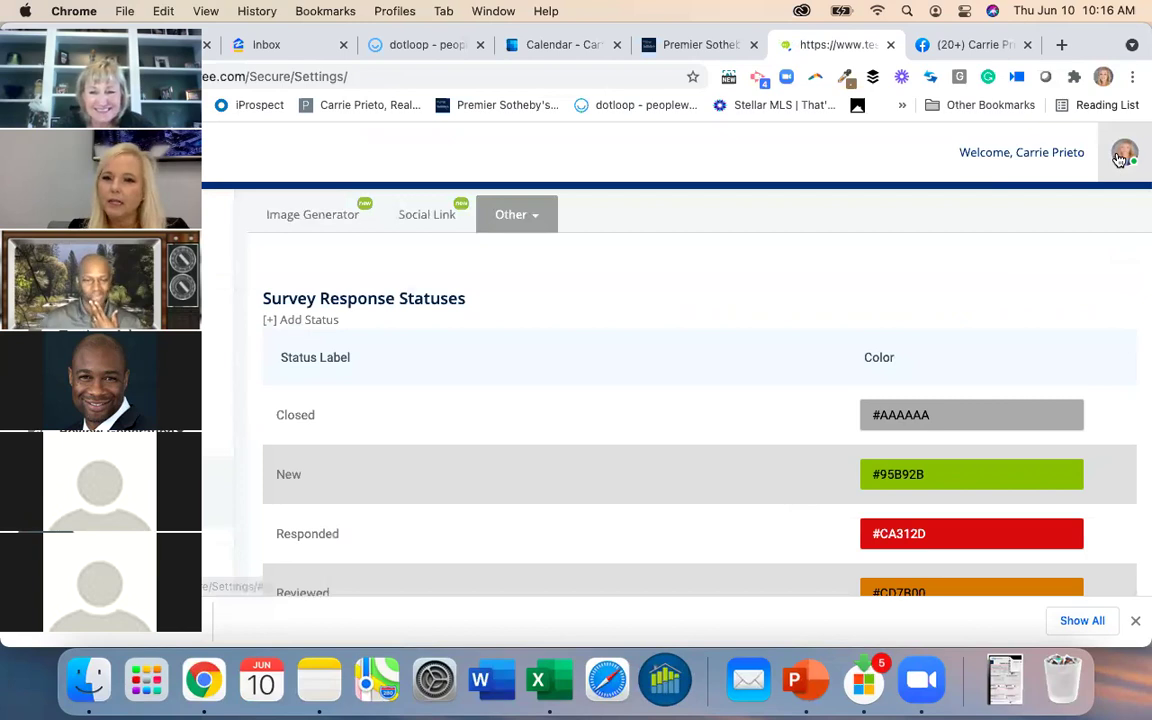
click(1120, 158)
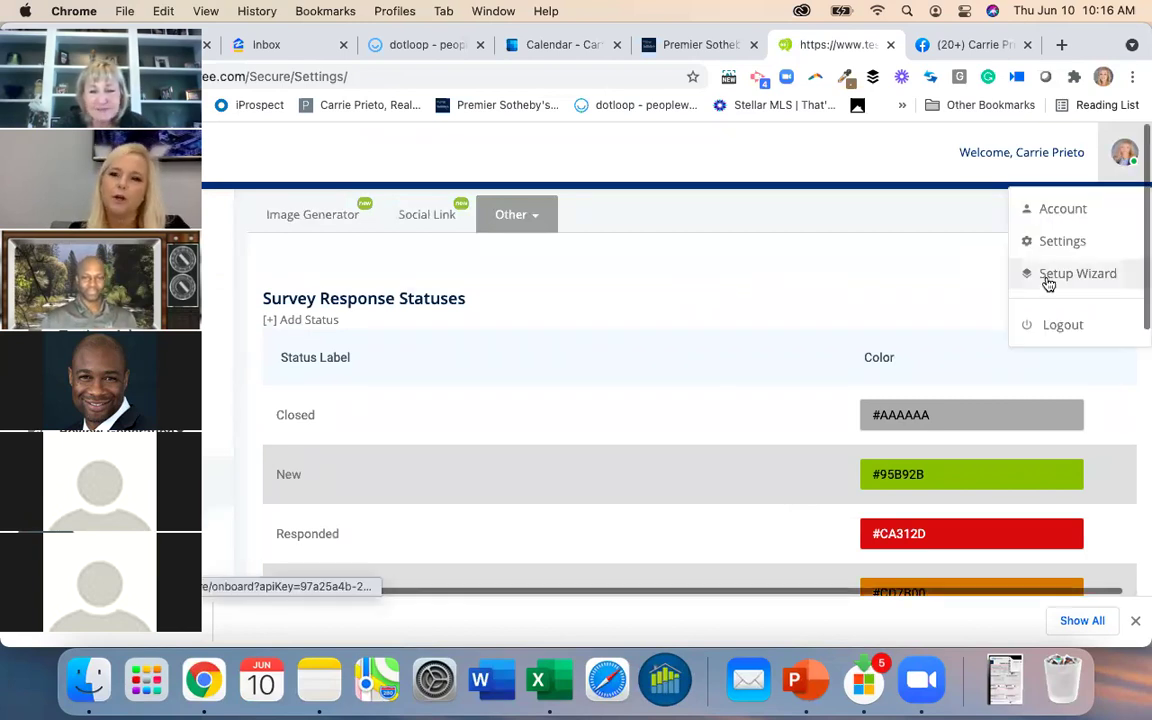
Launch the Setup Wizard and look through the Welcome page's contact fields, Bio and profile photo.
click(1048, 279)
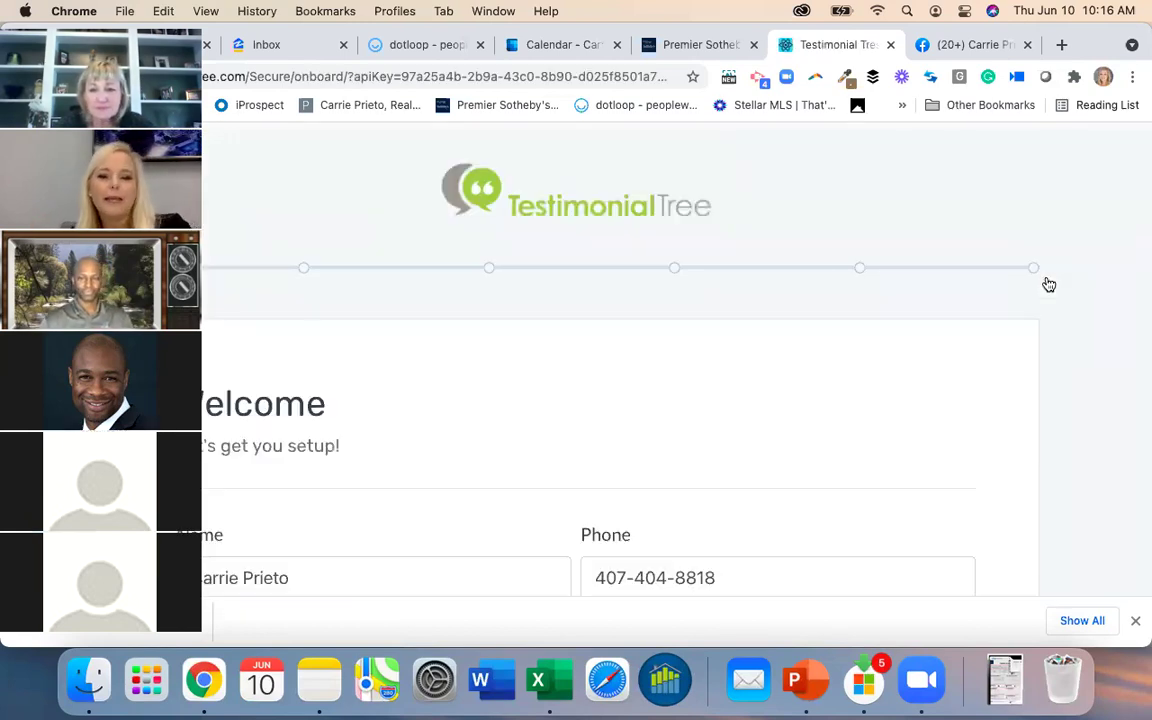
scroll(1118, 420, down, 3)
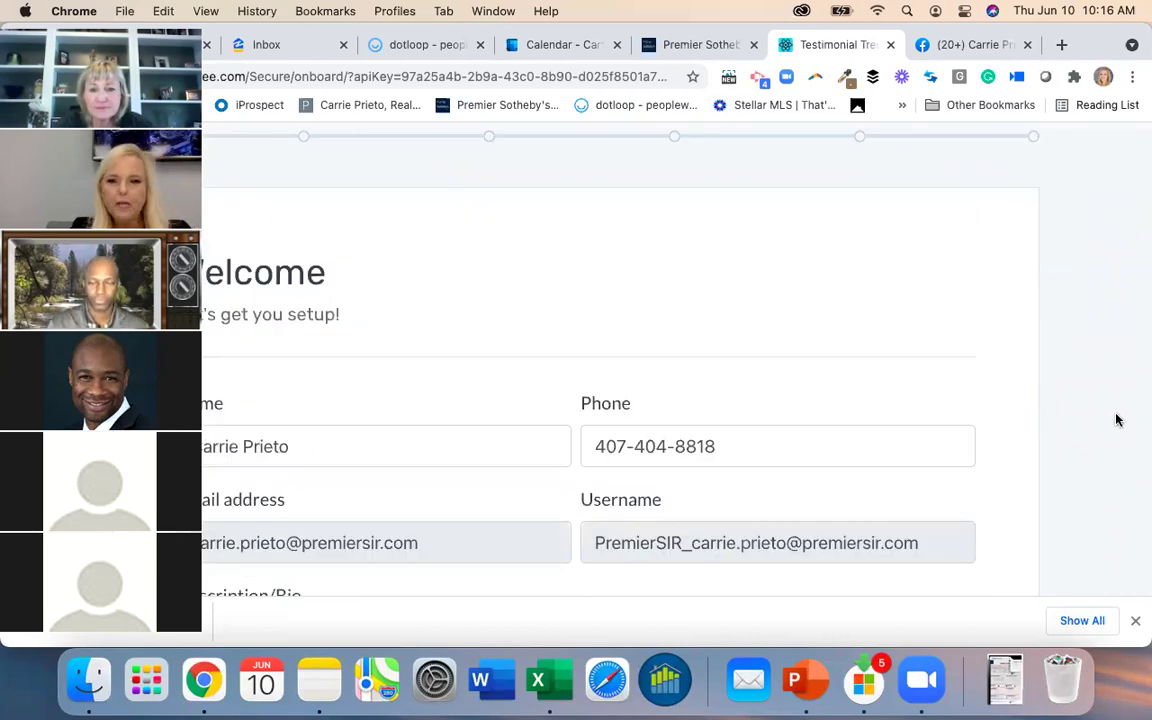
scroll(1118, 420, down, 2)
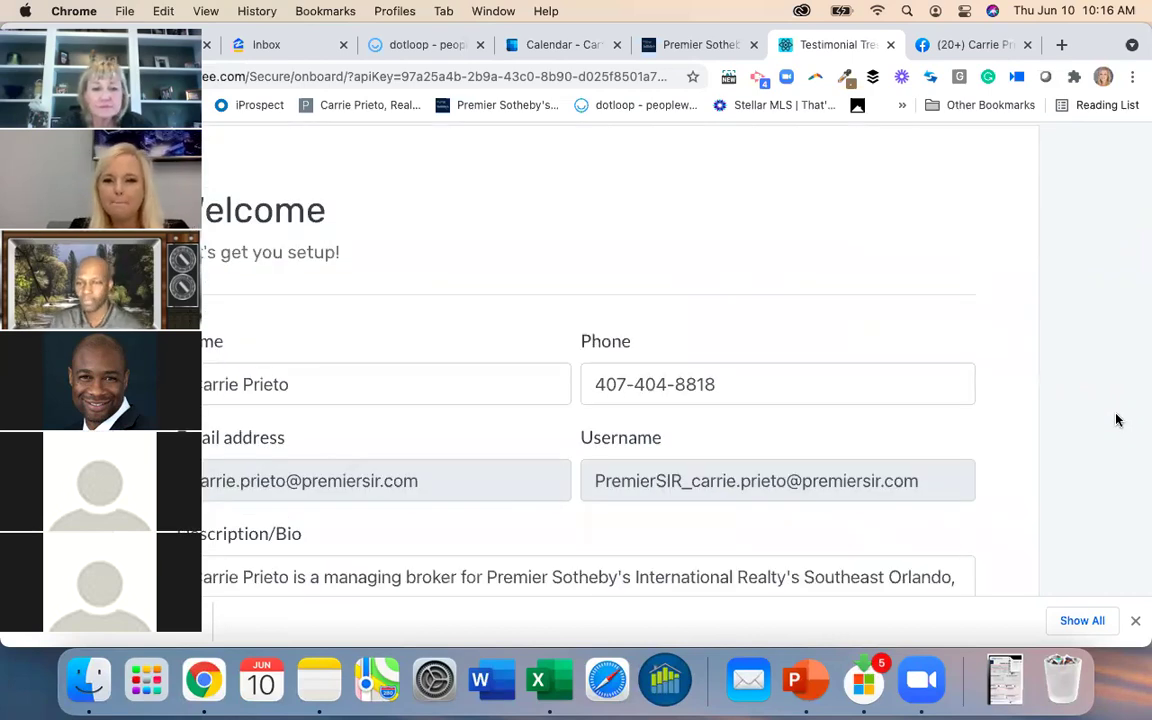
scroll(717, 398, down, 3)
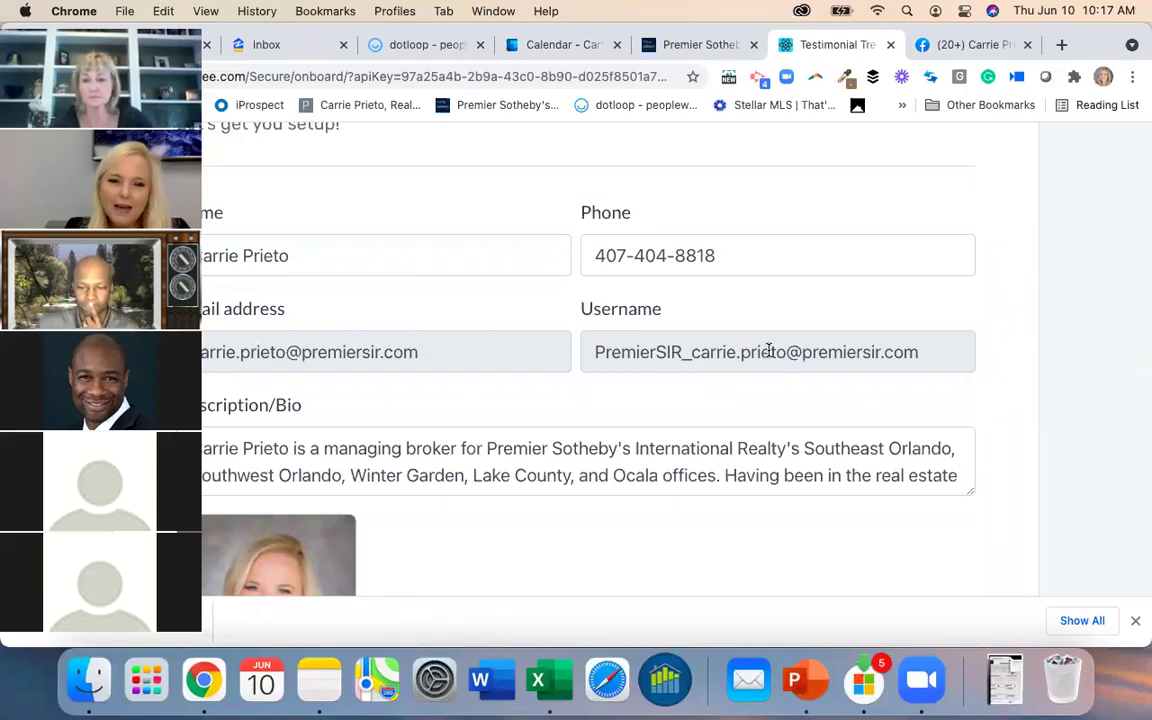
scroll(643, 445, down, 2)
scroll(664, 508, down, 3)
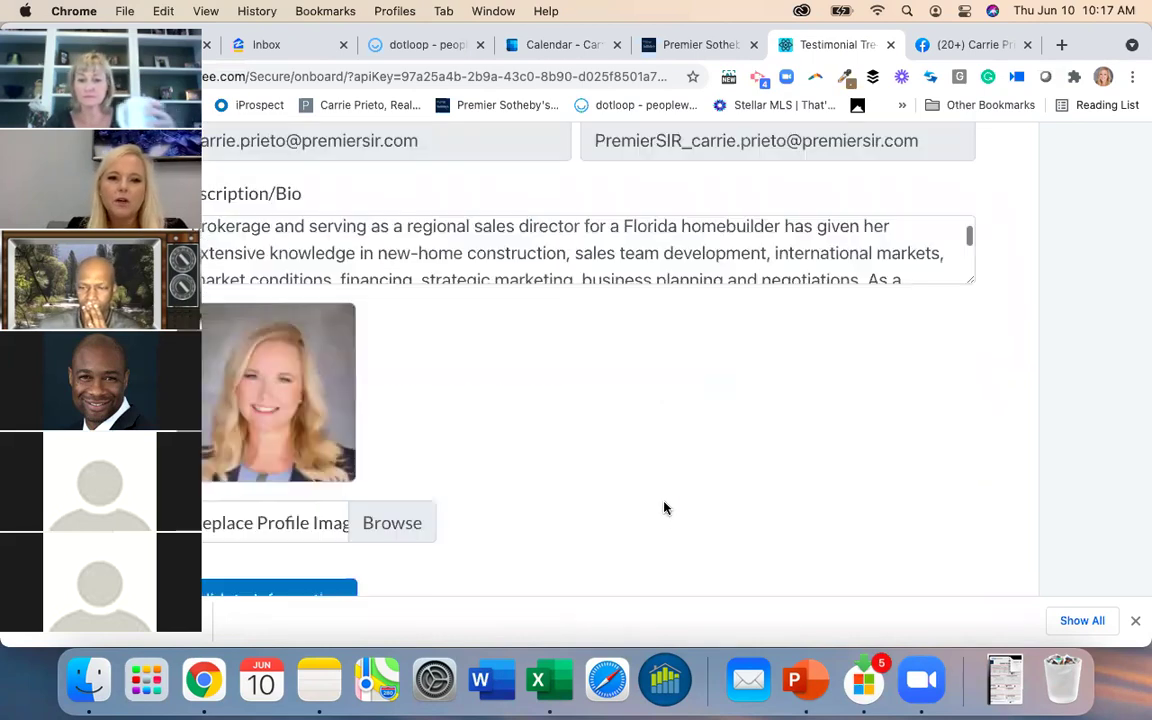
scroll(664, 508, down, 1)
scroll(664, 508, down, 3)
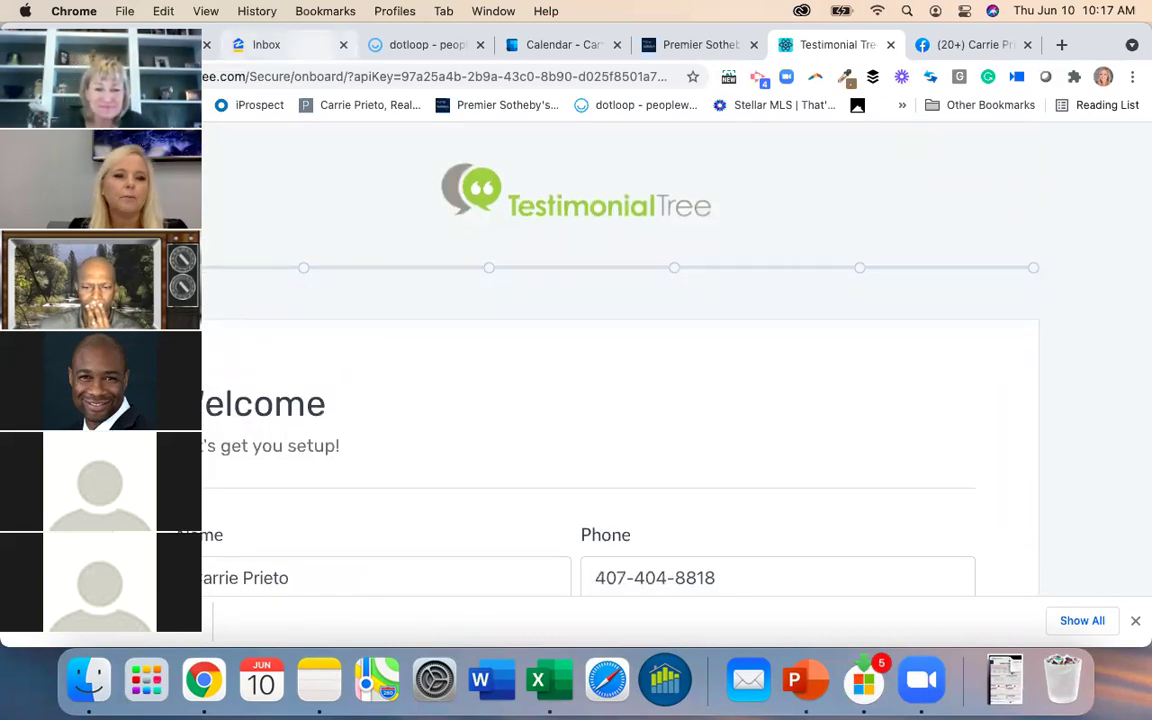
click(20, 77)
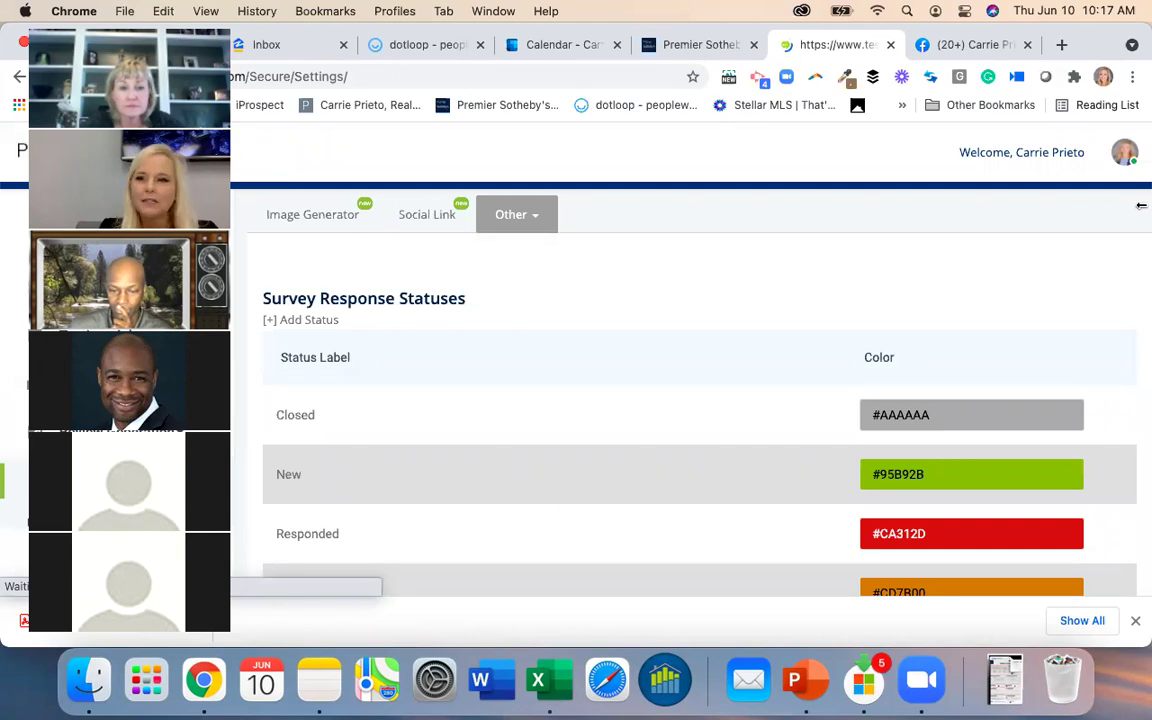
click(1131, 152)
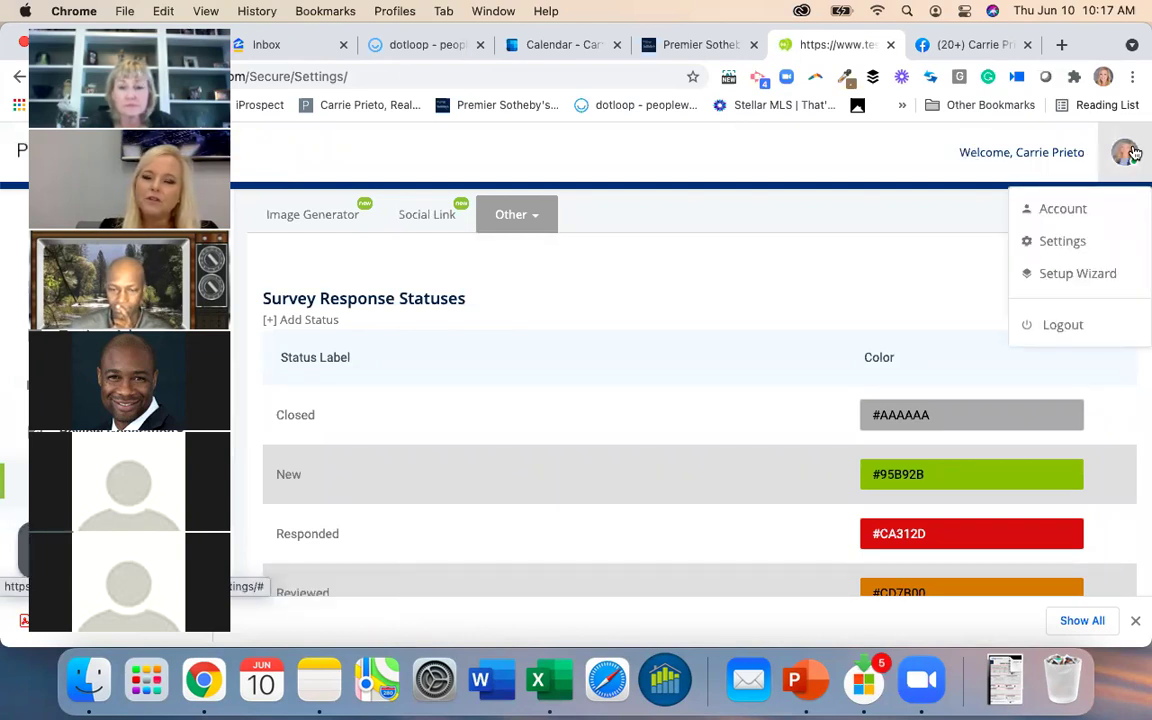
click(1085, 274)
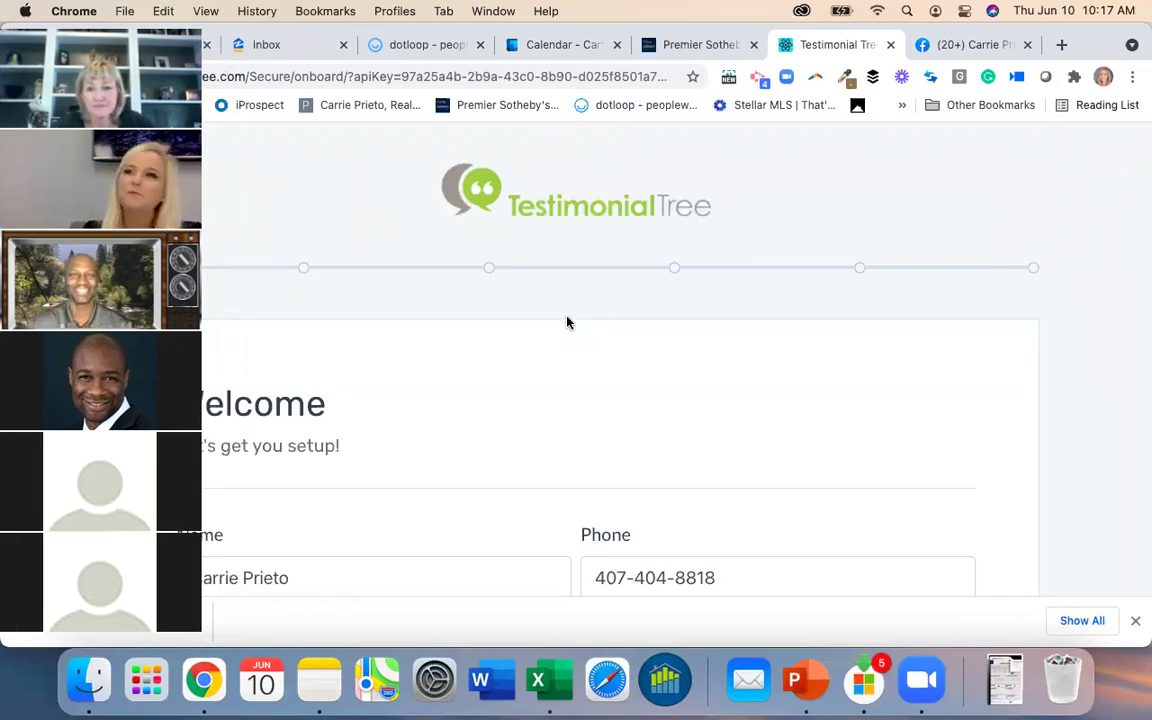
scroll(567, 322, down, 5)
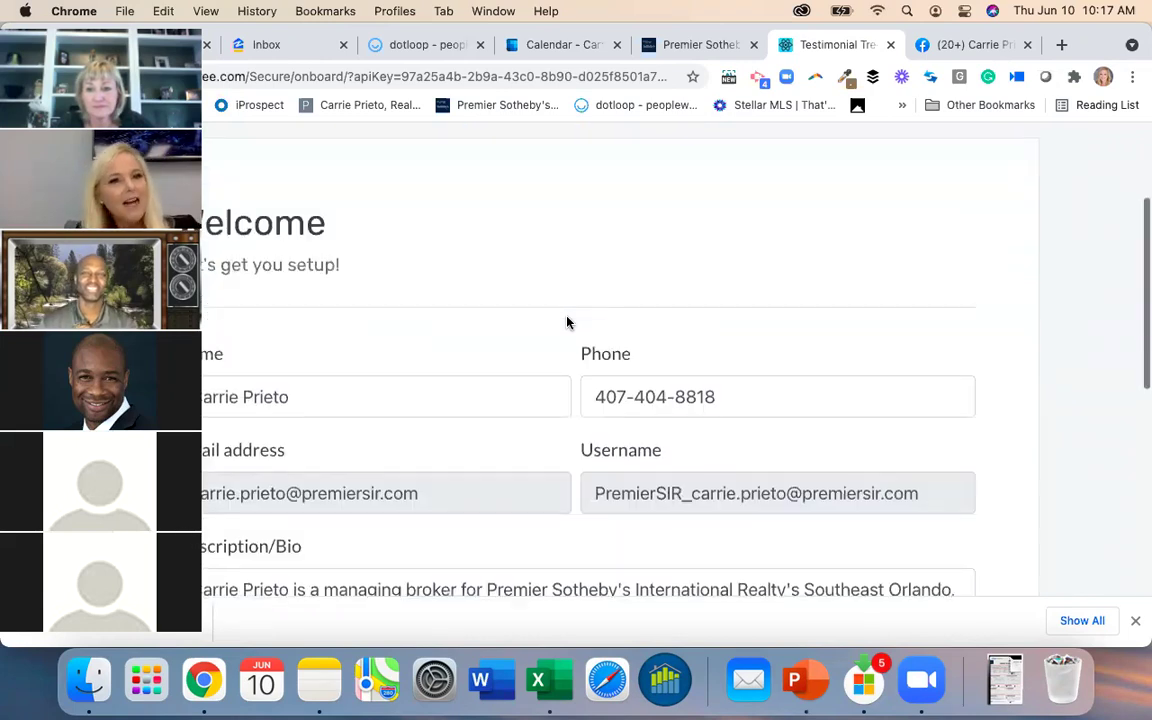
scroll(589, 257, down, 8)
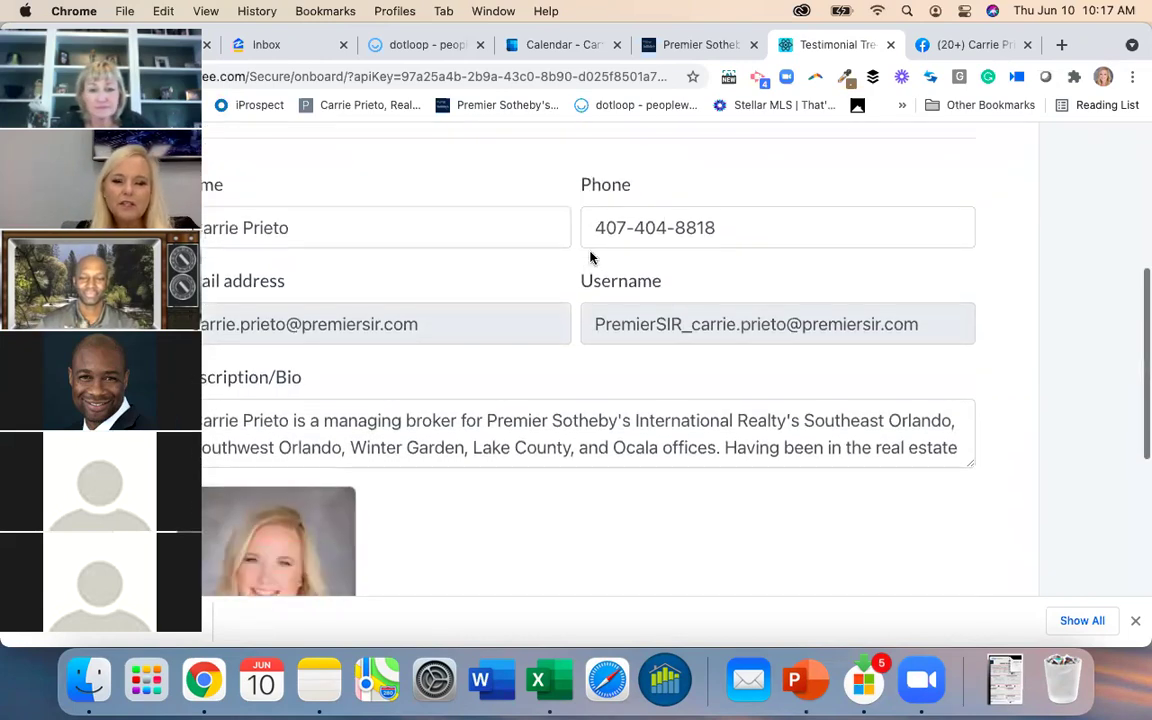
scroll(590, 257, down, 3)
scroll(471, 496, down, 4)
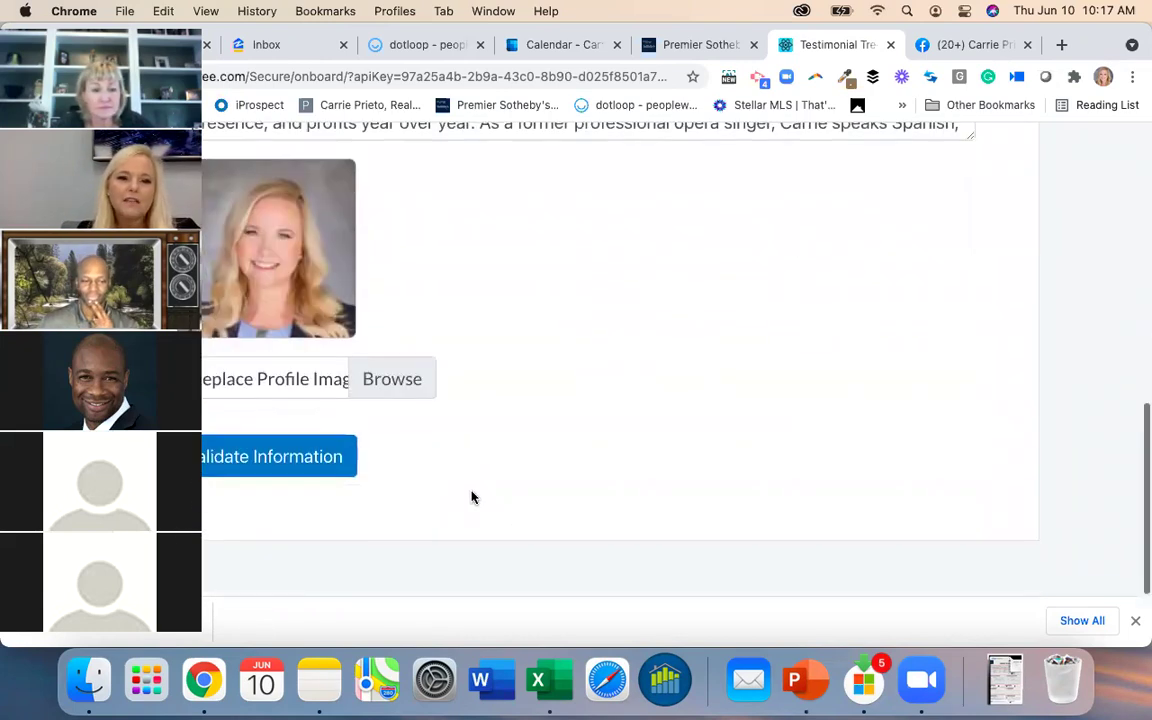
Validate the profile information and answer Yes to having a Zillow account.
click(285, 458)
scroll(284, 470, up, 3)
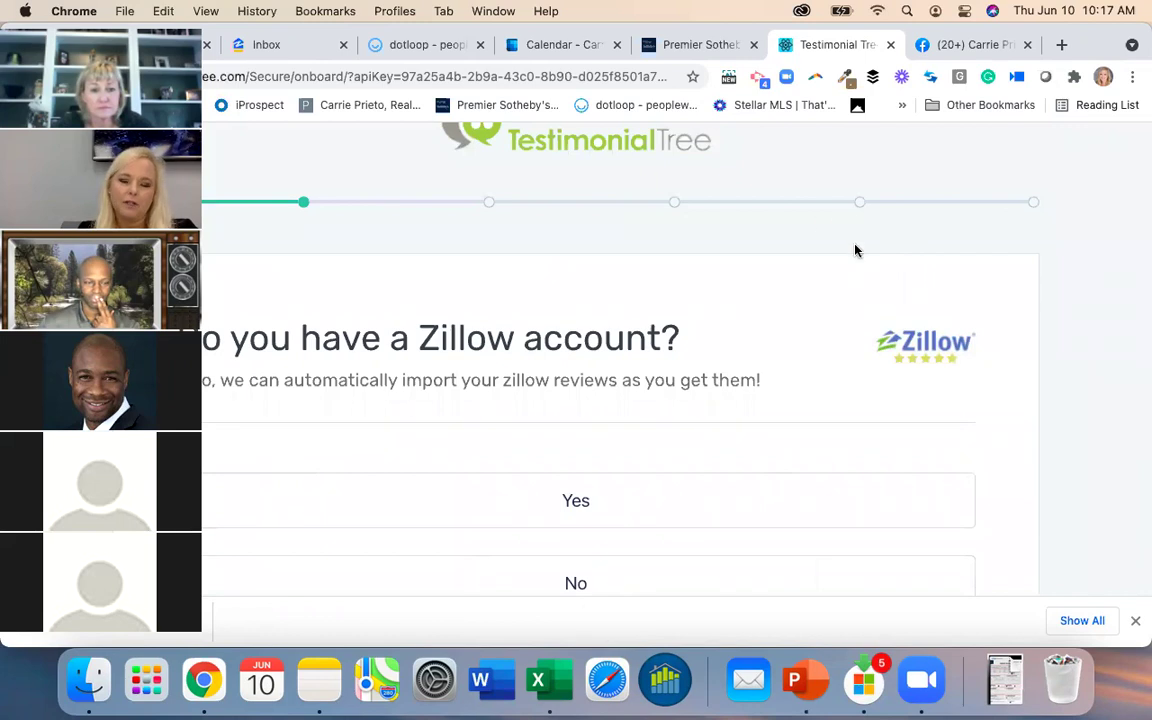
scroll(855, 250, down, 2)
click(609, 411)
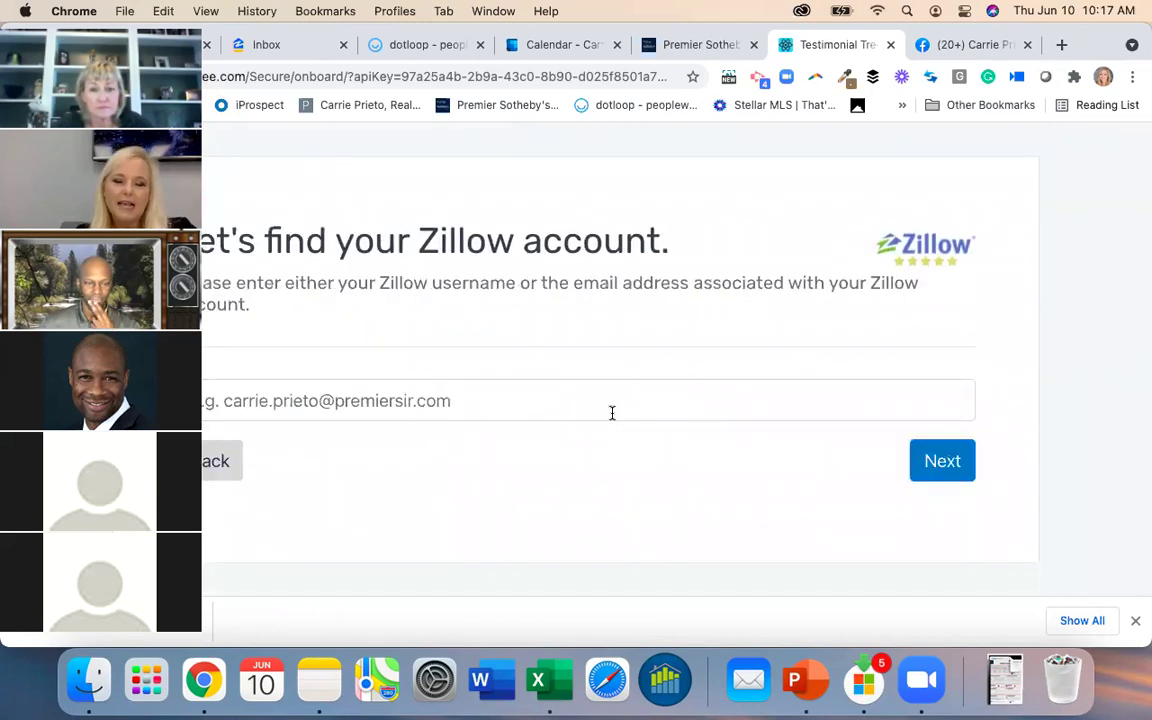
Look up the agent's Zillow profile by e-mail, select the match, and continue.
click(473, 398)
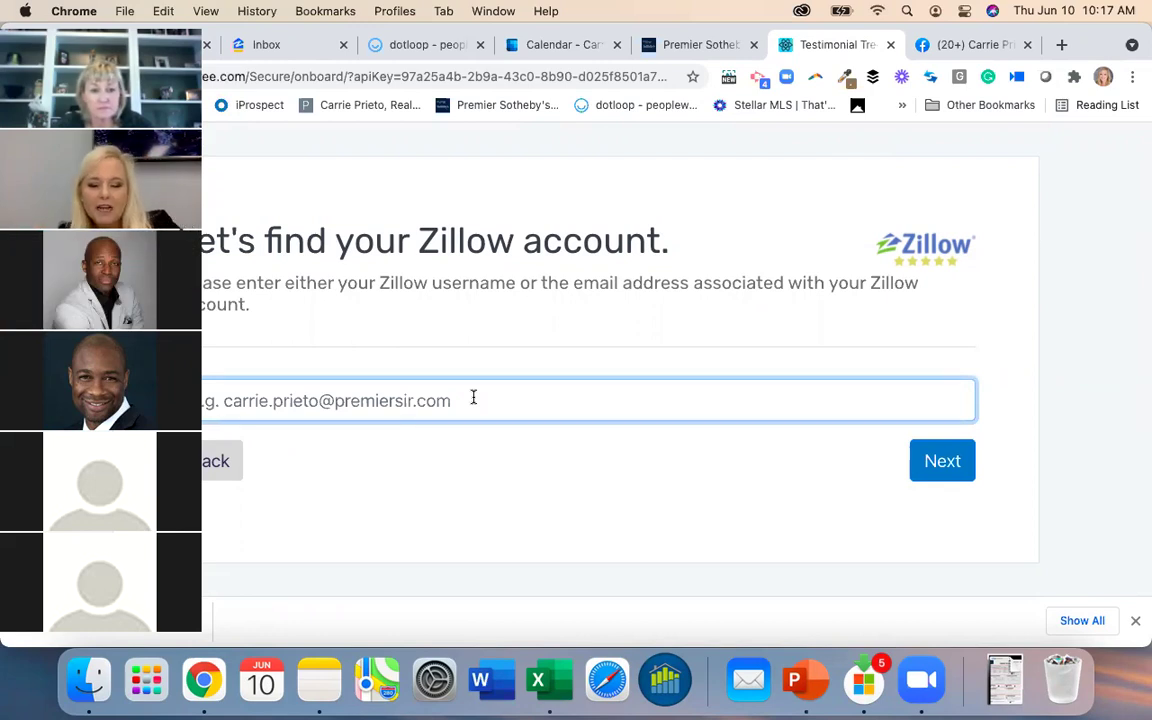
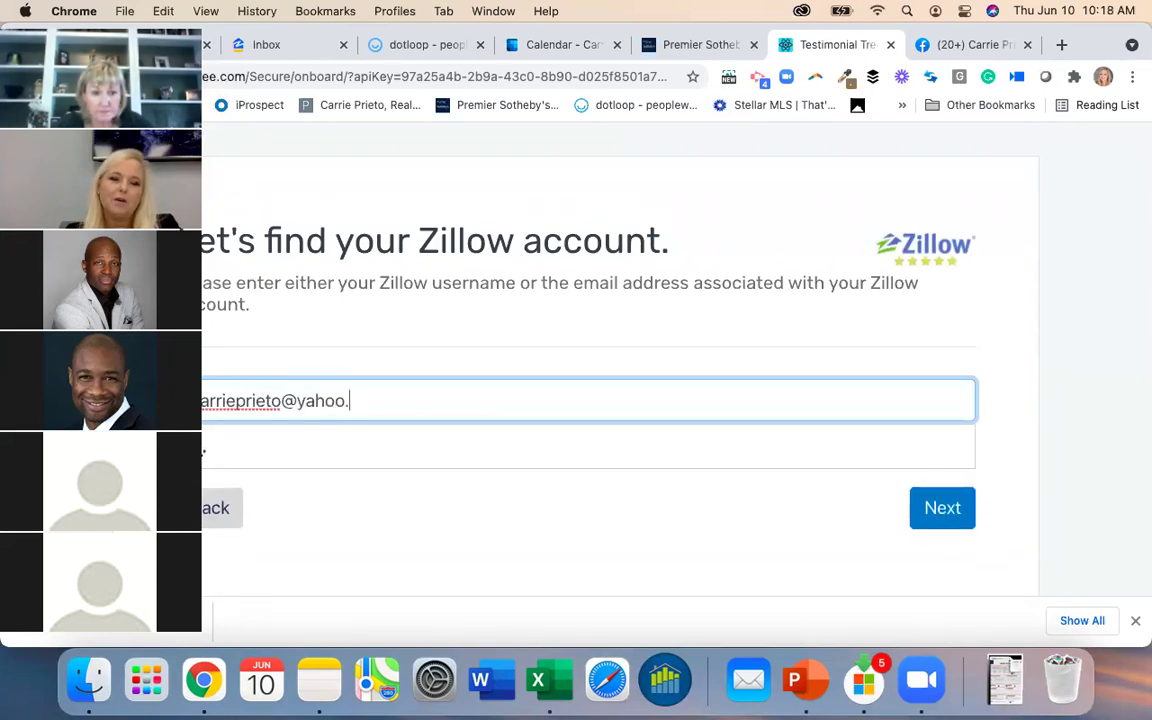
click(326, 456)
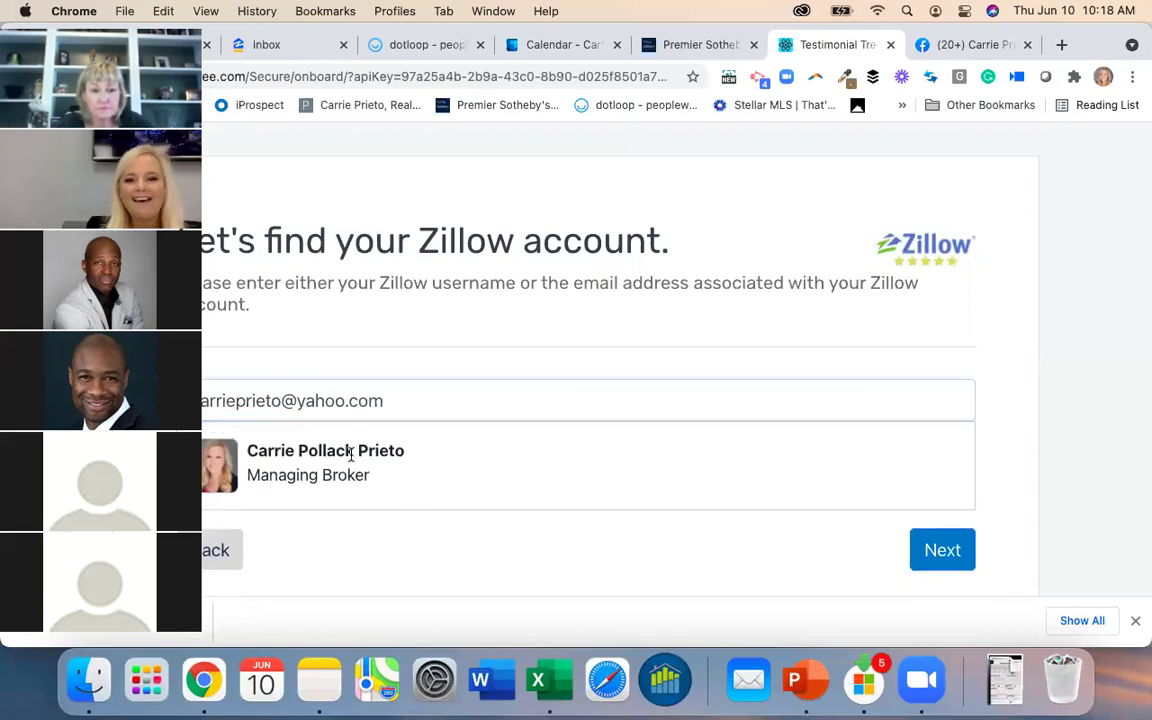
triple_click(443, 409)
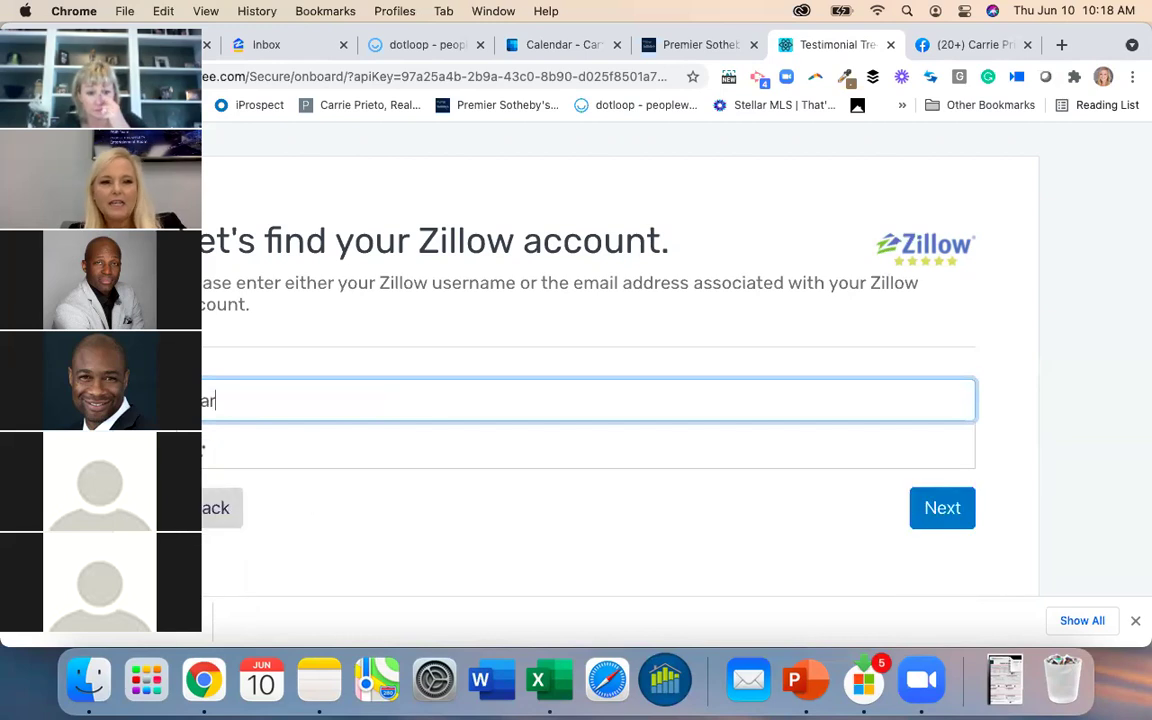
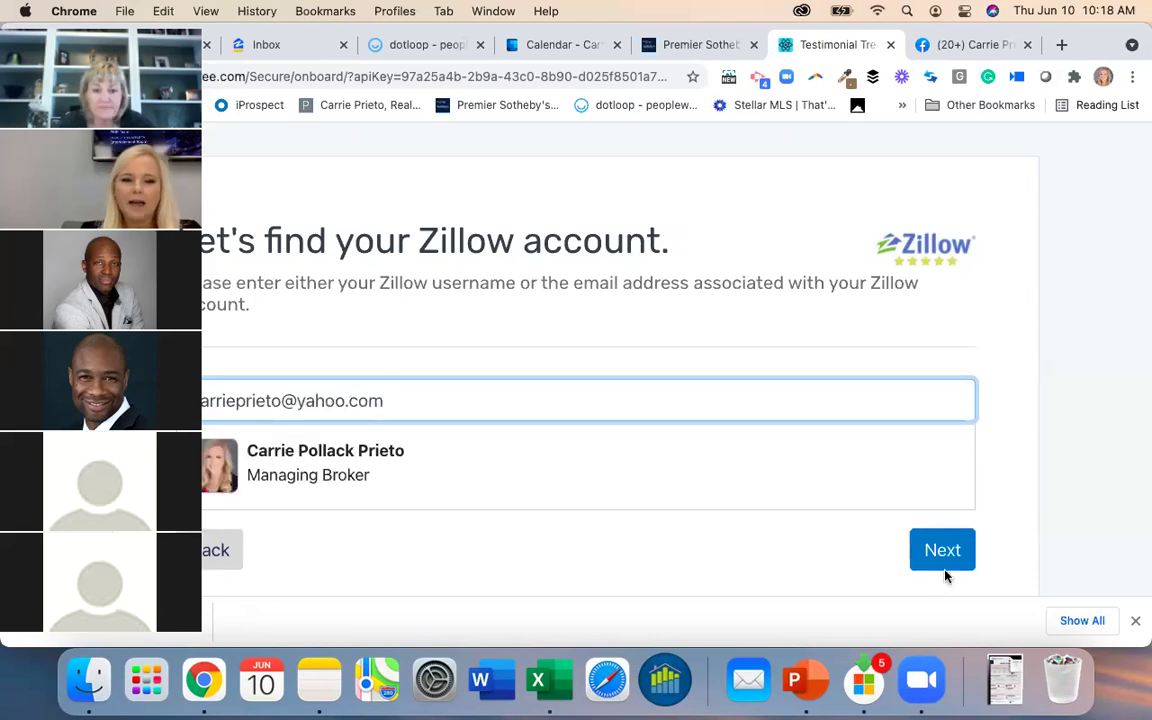
click(943, 551)
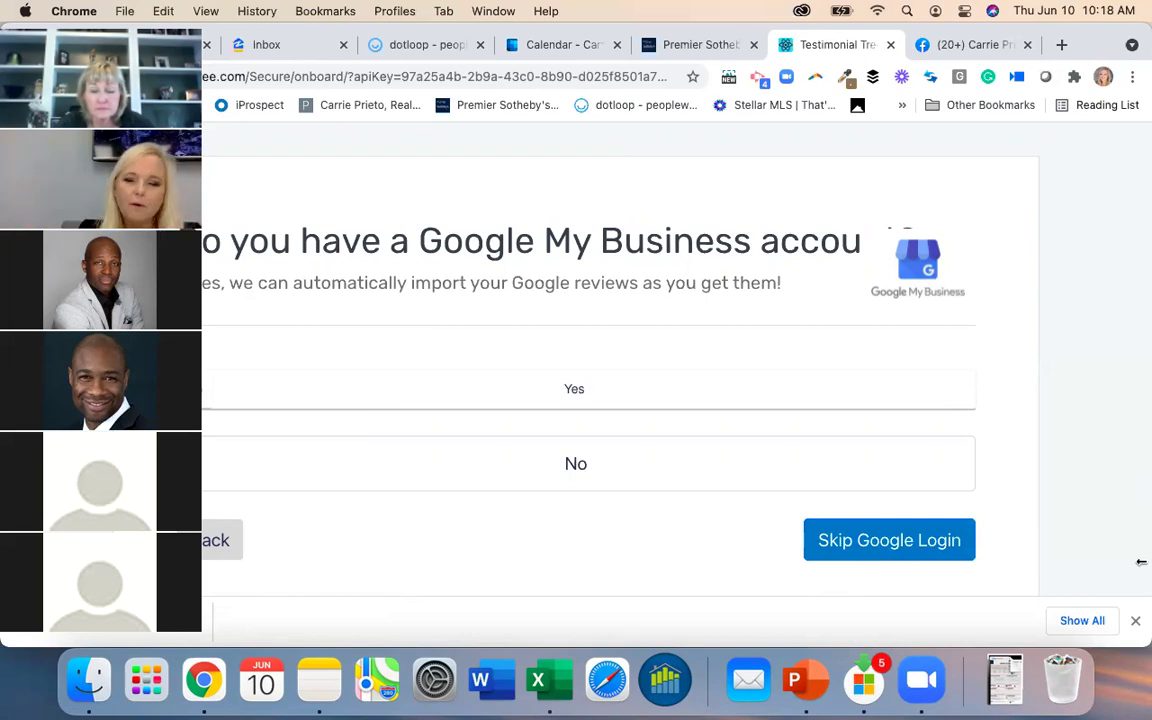
Skip Google login and view the Rating, Client Name, Date and Review fields.
click(900, 540)
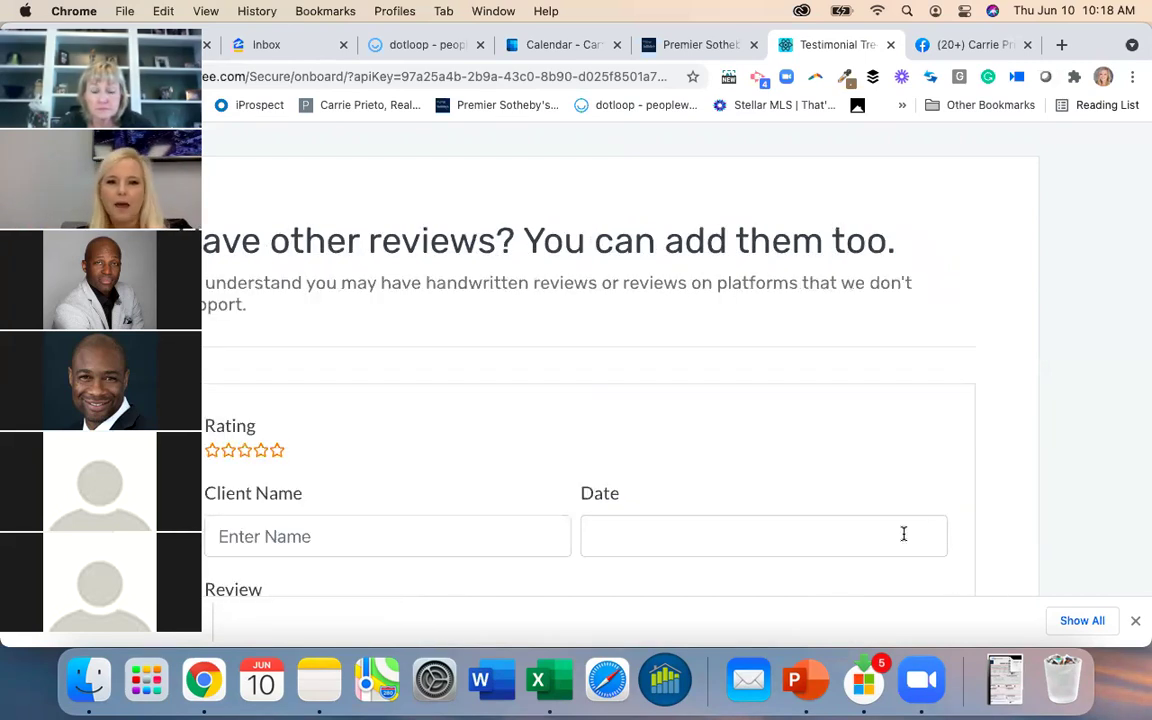
scroll(903, 534, up, 3)
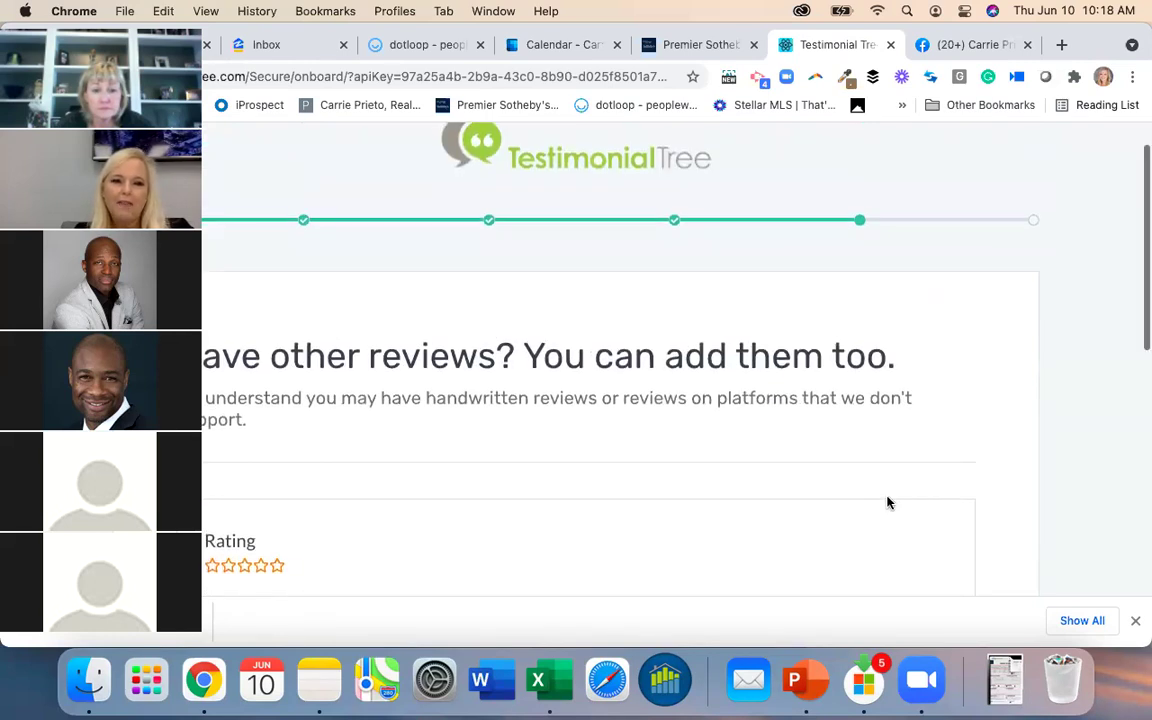
scroll(630, 507, down, 3)
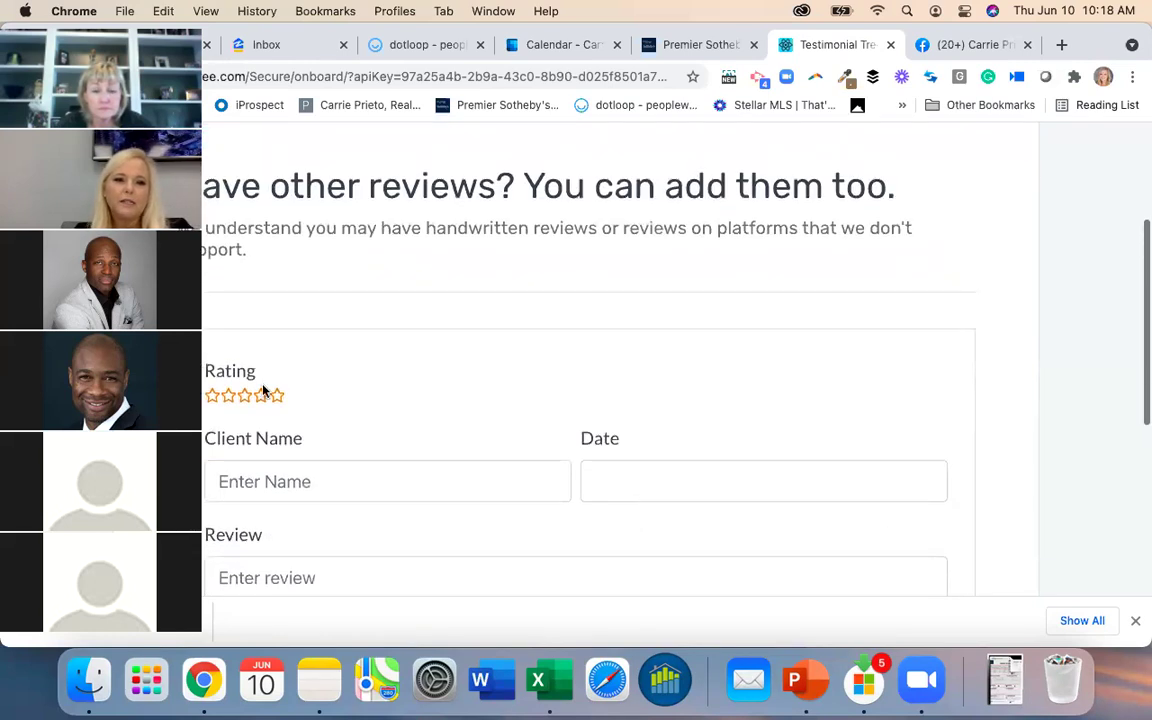
Give the review 5 stars, enter the client's name, and set the date to 06/10/2021.
click(277, 395)
click(421, 483)
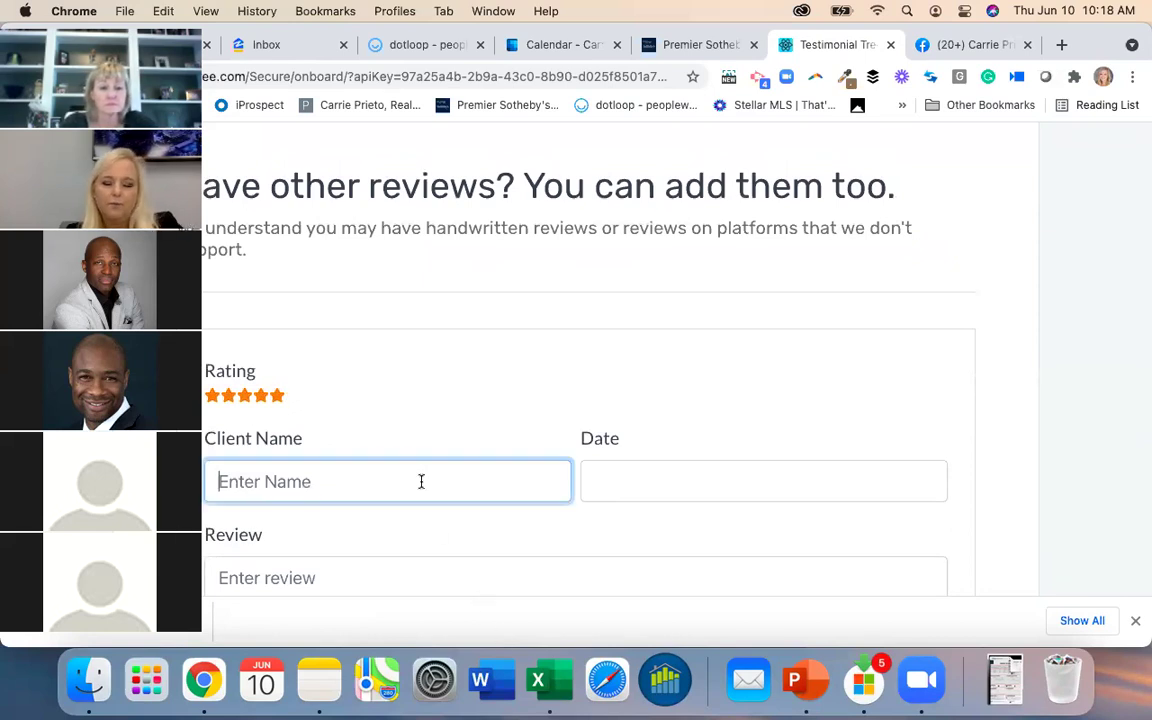
key(Tab)
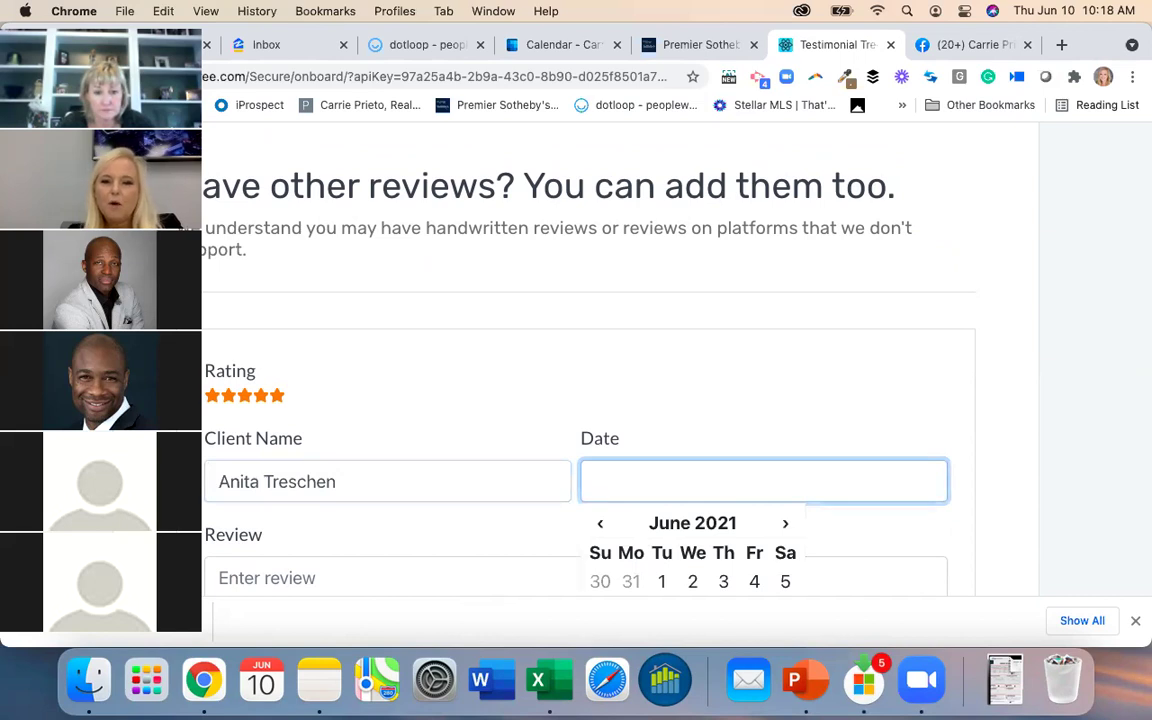
scroll(429, 476, down, 5)
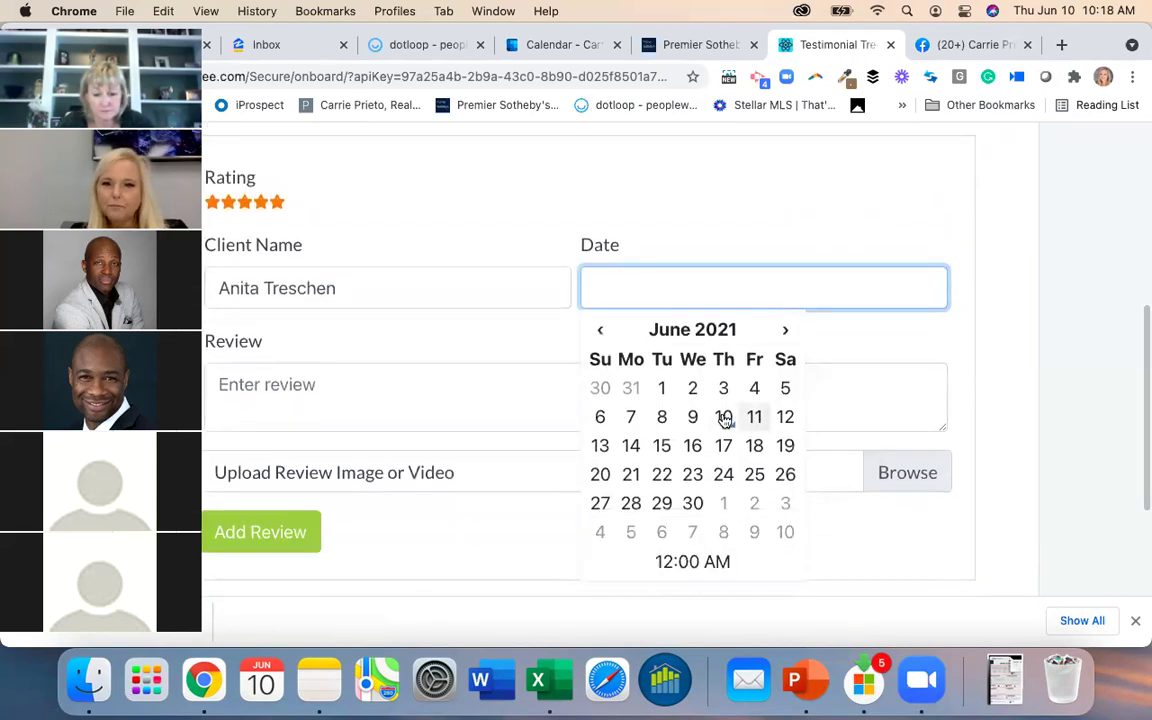
click(725, 418)
Write the review calling the agent the best broker in all FL, entertaining & knowledgeable.
click(304, 399)
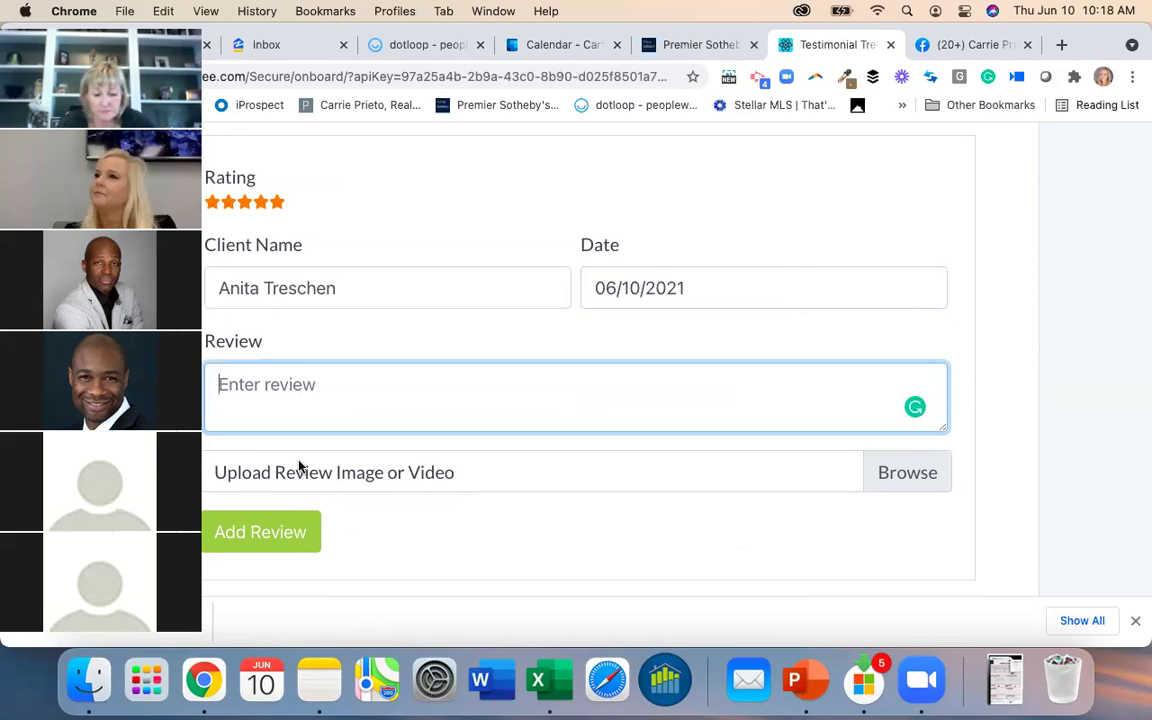
text(Carris)
key(BackSpace)
key(BackSpace)
text(e is)
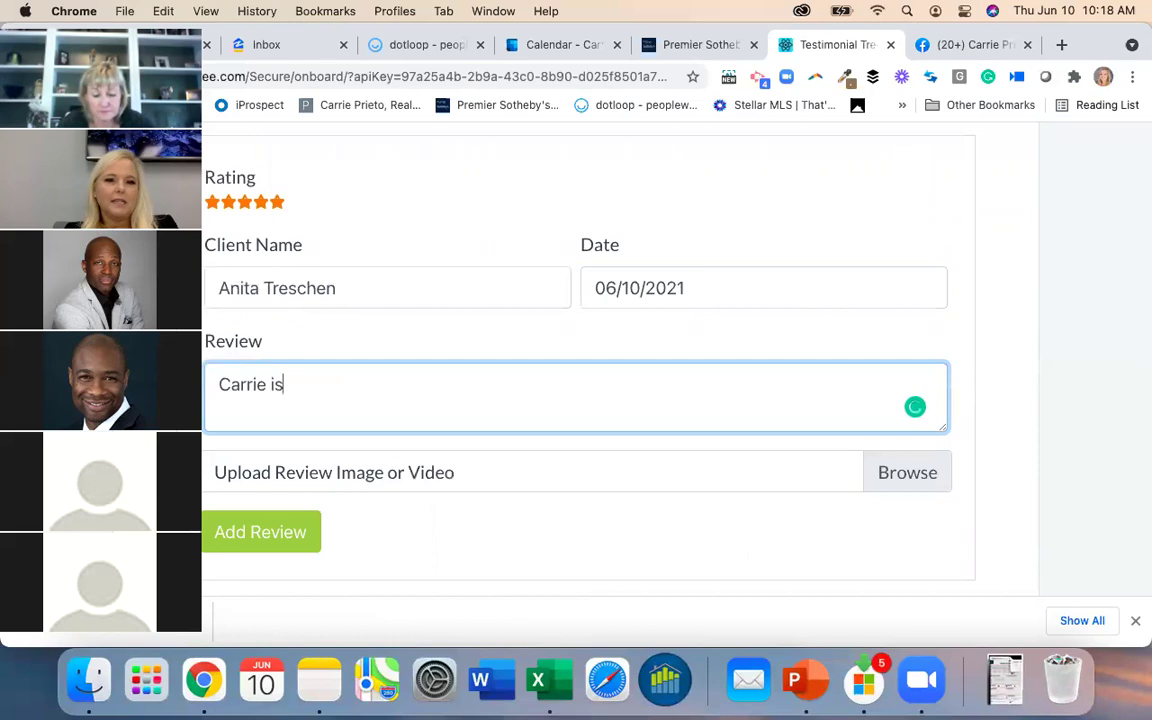
text( incredible!)
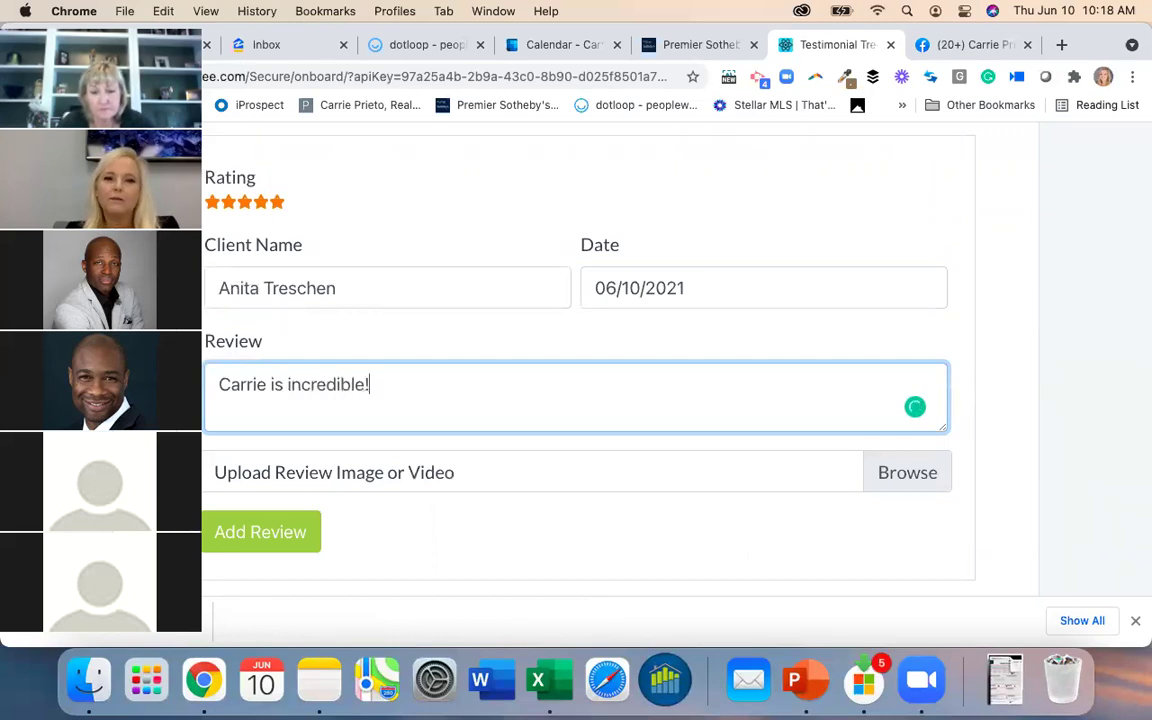
text( She )
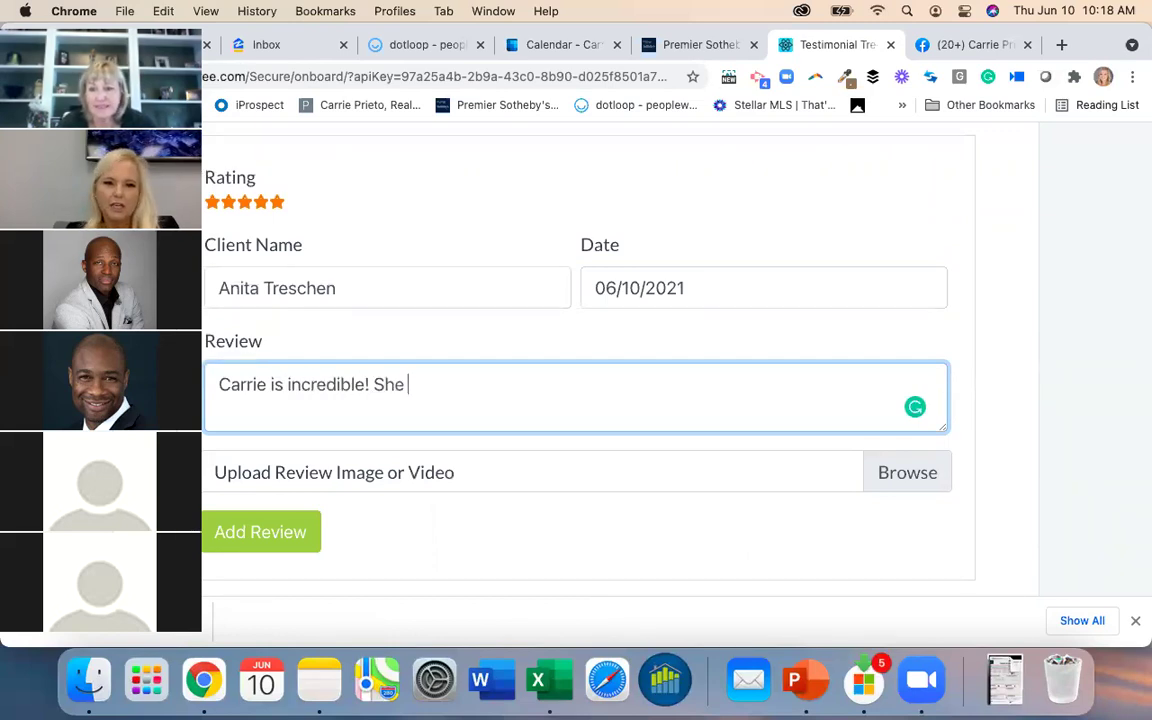
text(is the best broker)
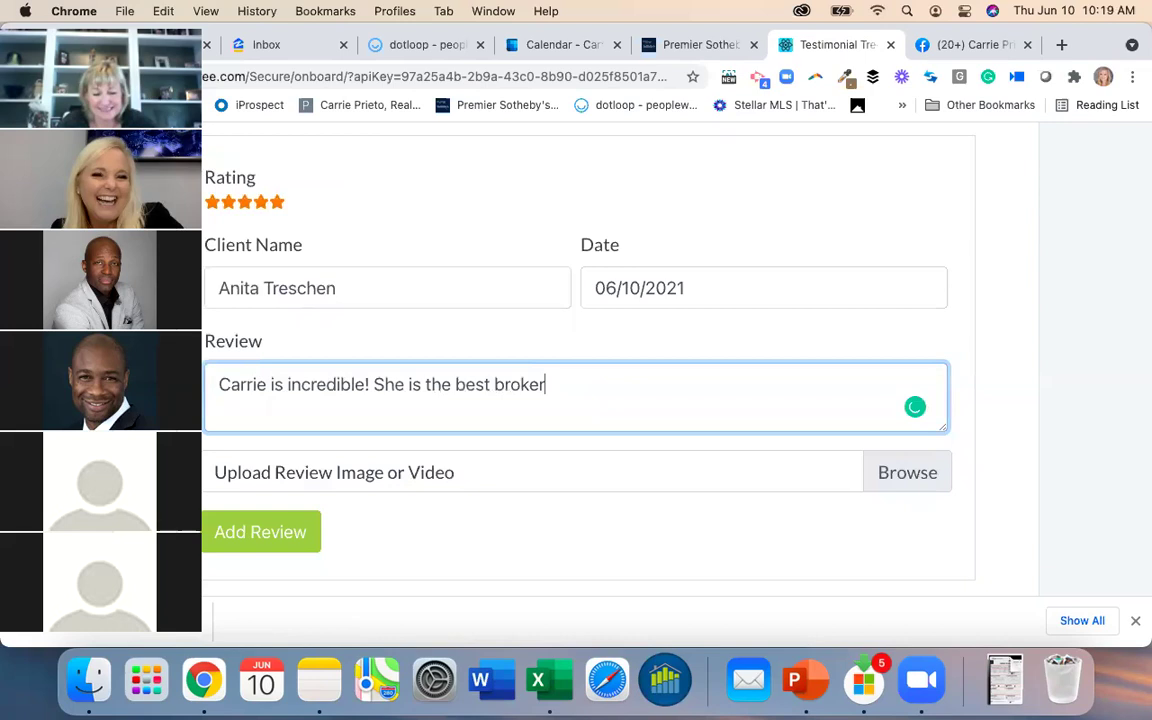
text(in )
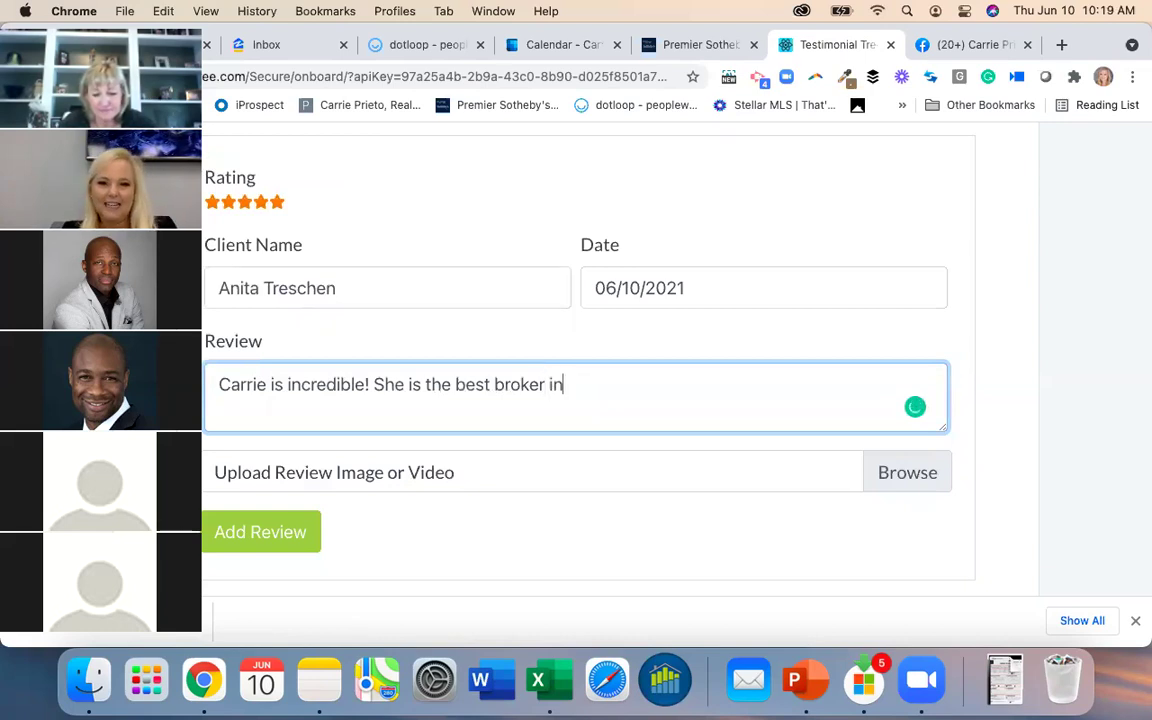
text(Orlan)
key(BackSpace)
key(BackSpace)
key(BackSpace)
key(BackSpace)
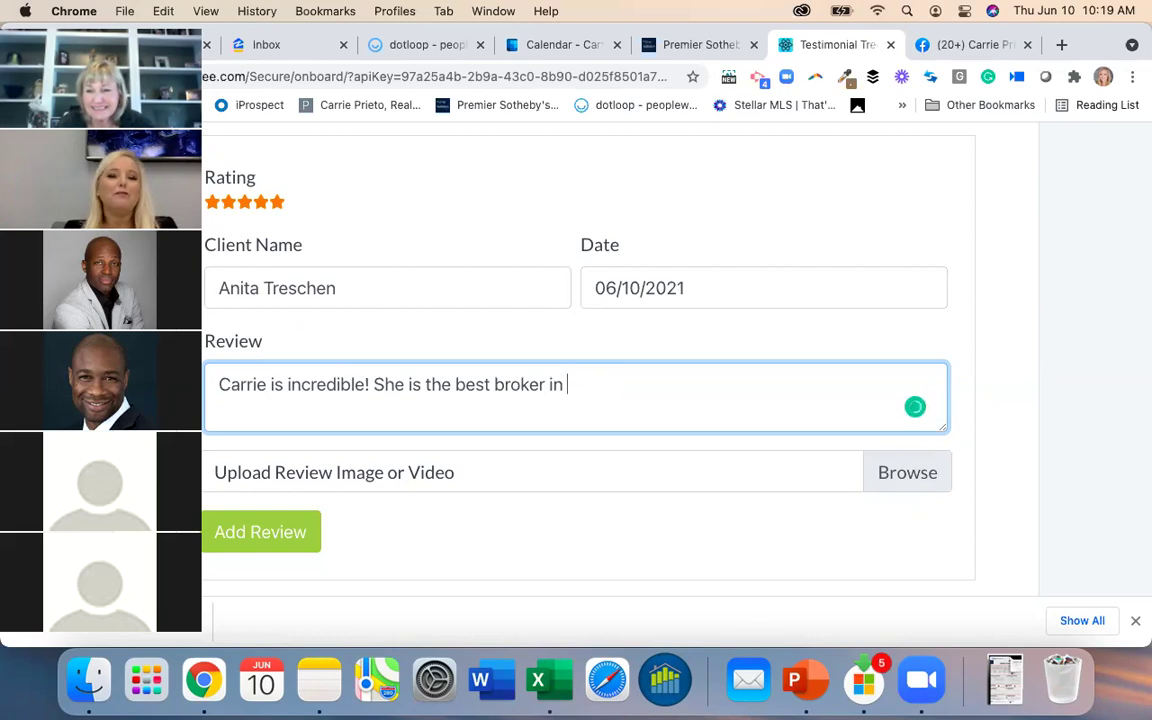
text(all)
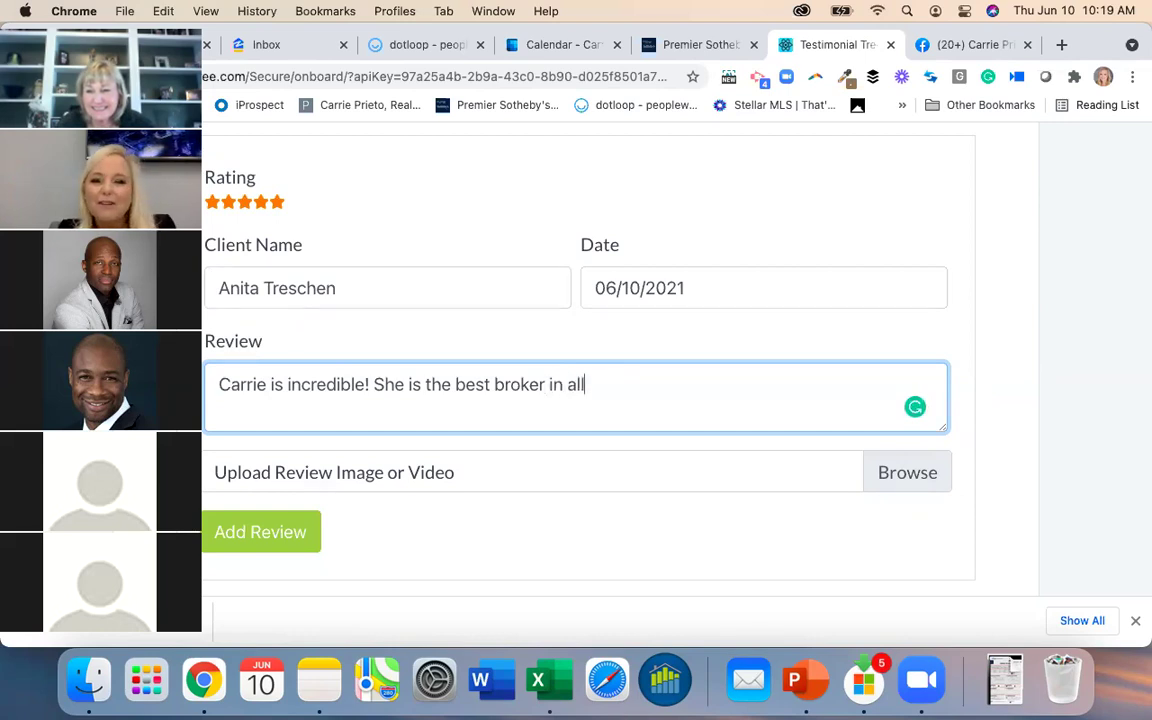
text( Florida!)
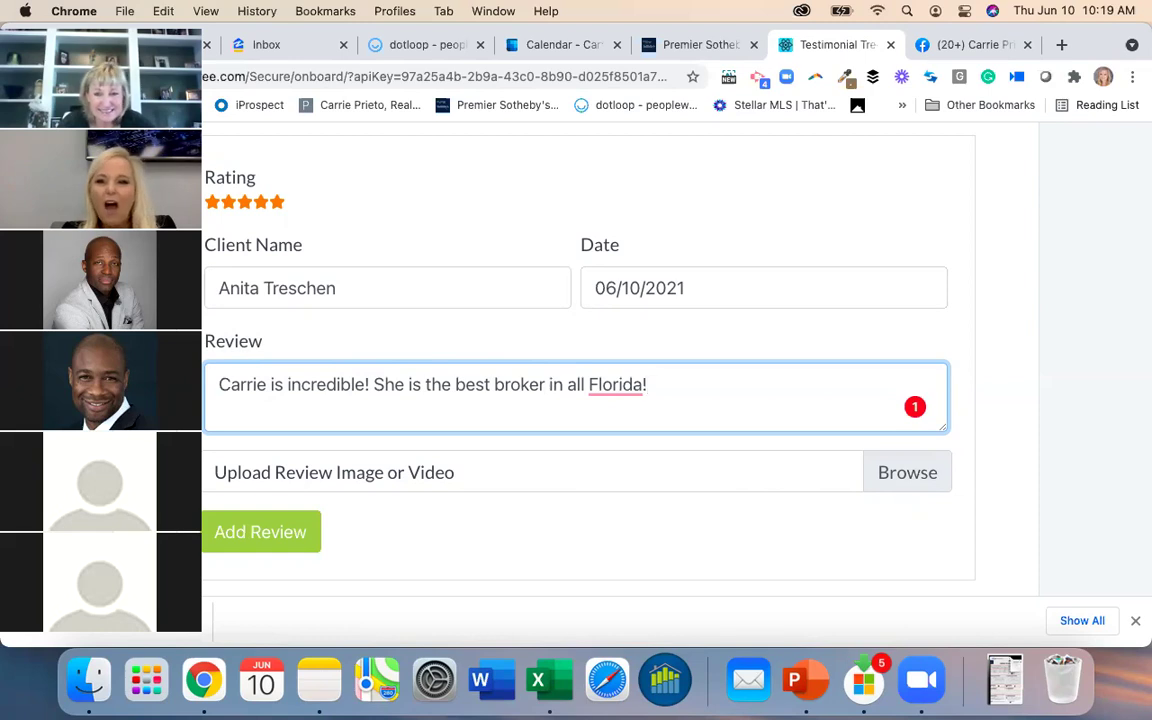
key(BackSpace)
key(BackSpace)
key(BackSpace)
key(BackSpace)
key(BackSpace)
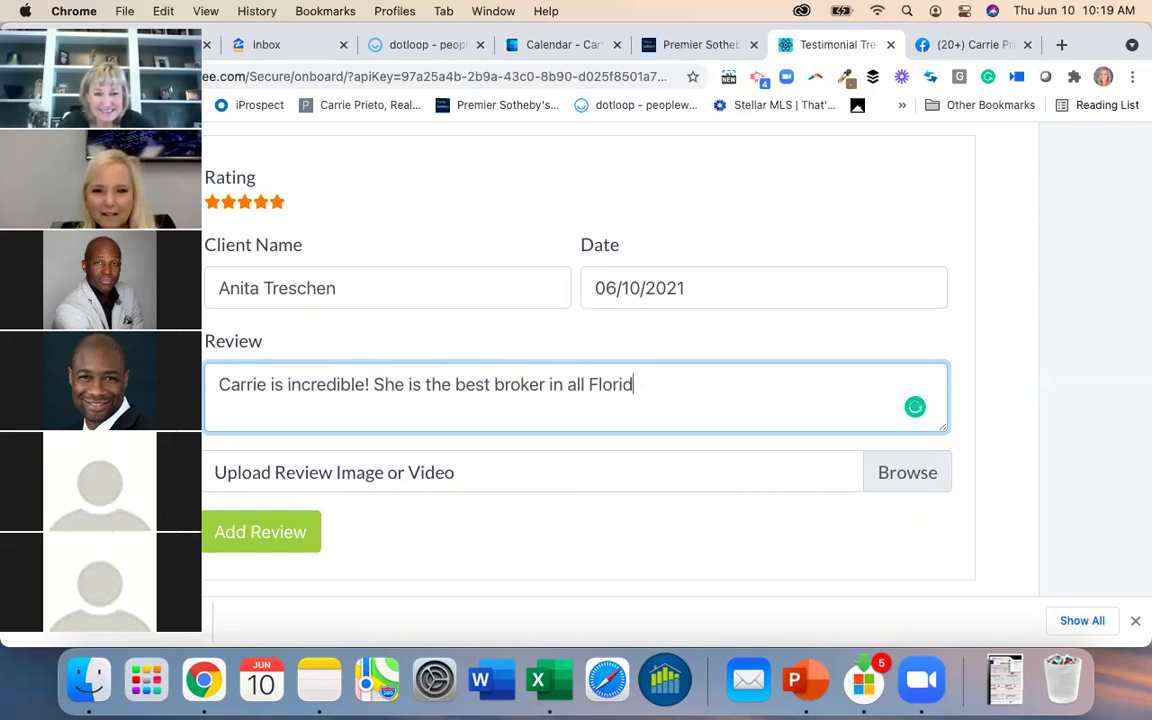
text(rida)
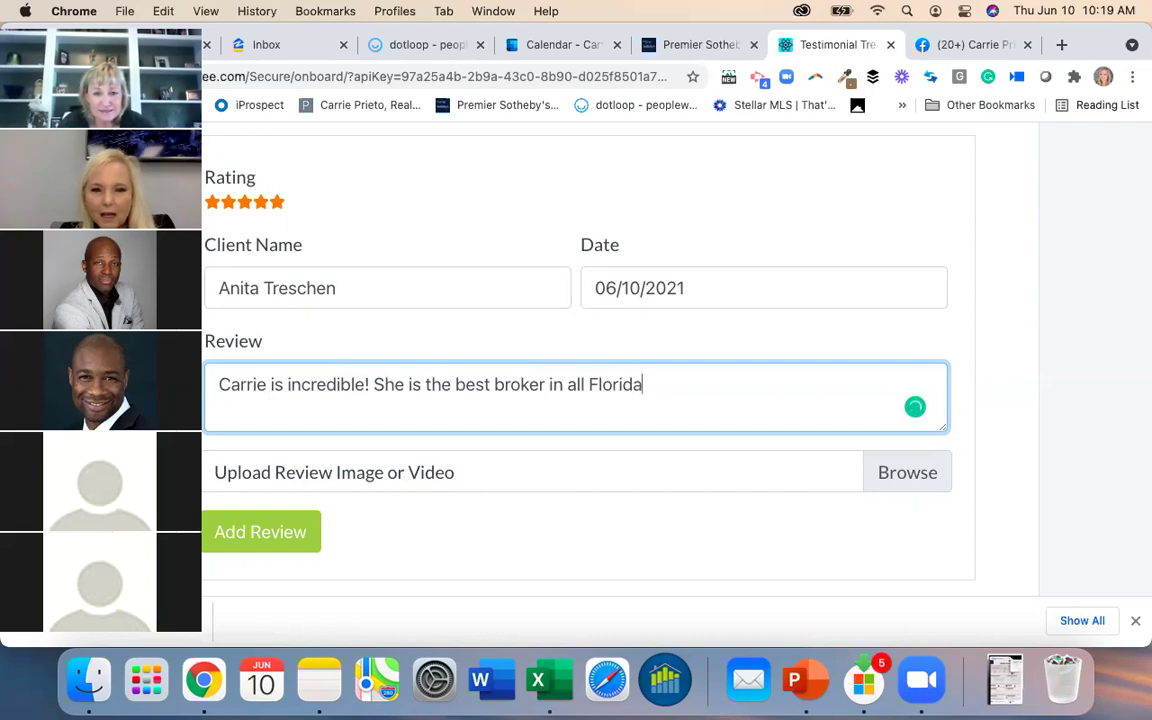
key(BackSpace)
key(BackSpace)
key(BackSpace)
key(BackSpace)
key(BackSpace)
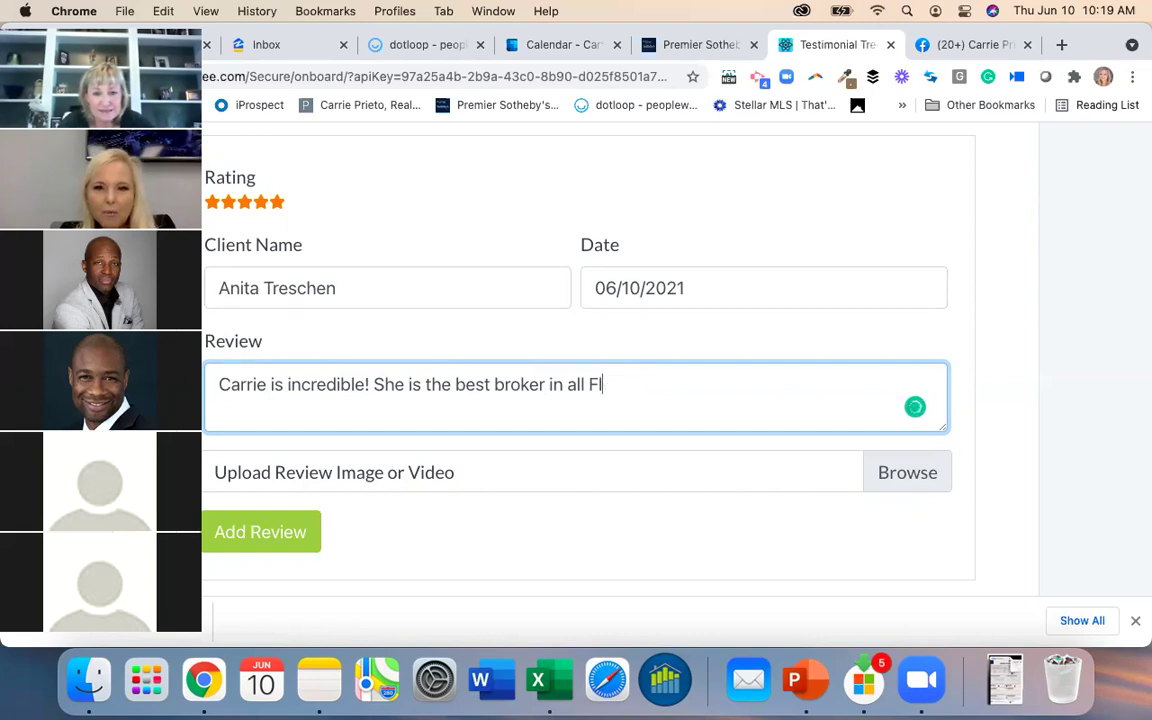
key(BackSpace)
text(L!)
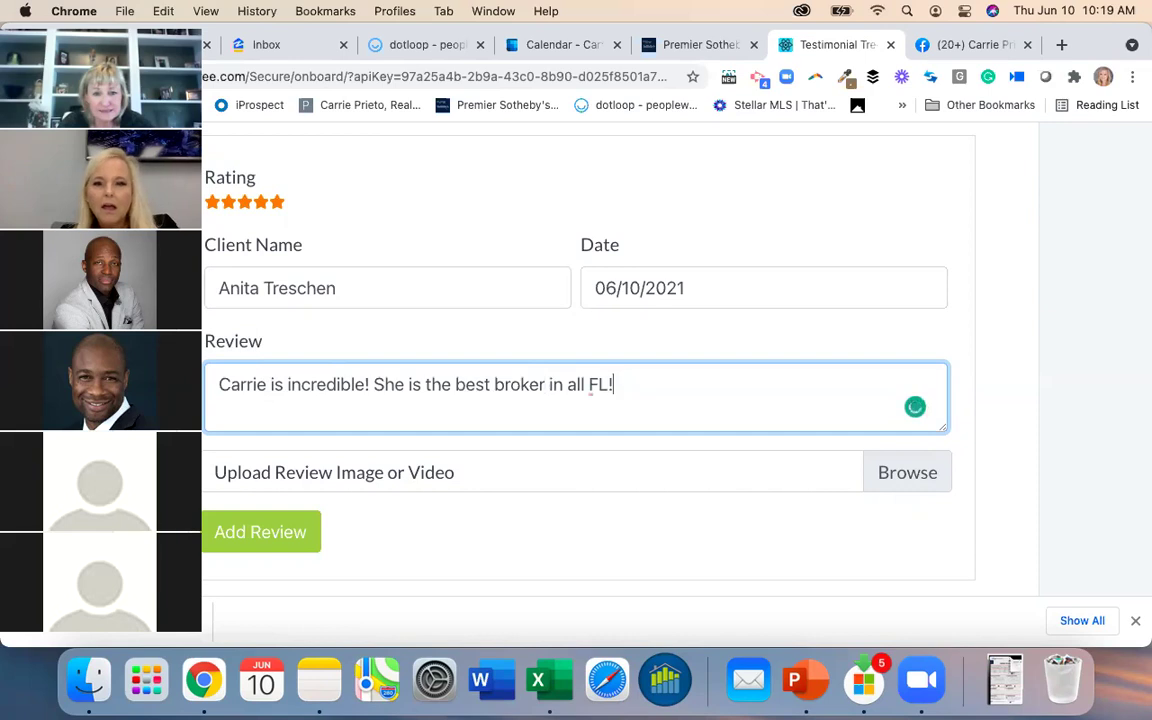
scroll(330, 497, down, 1)
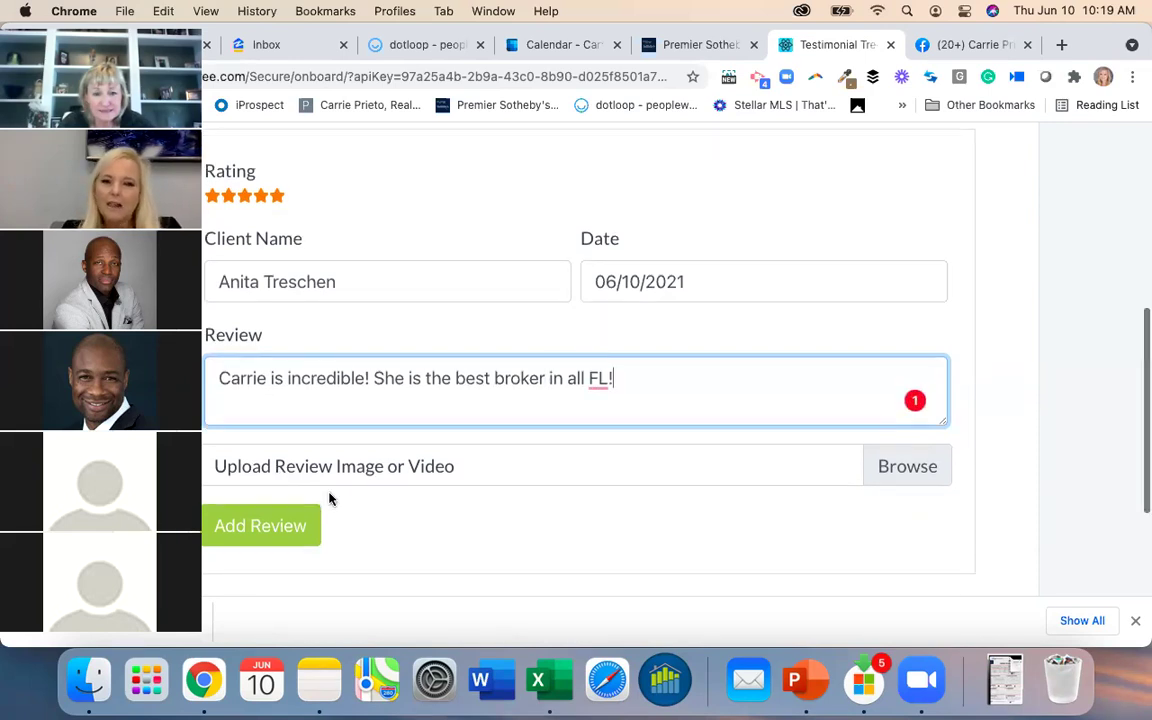
key(BackSpace)
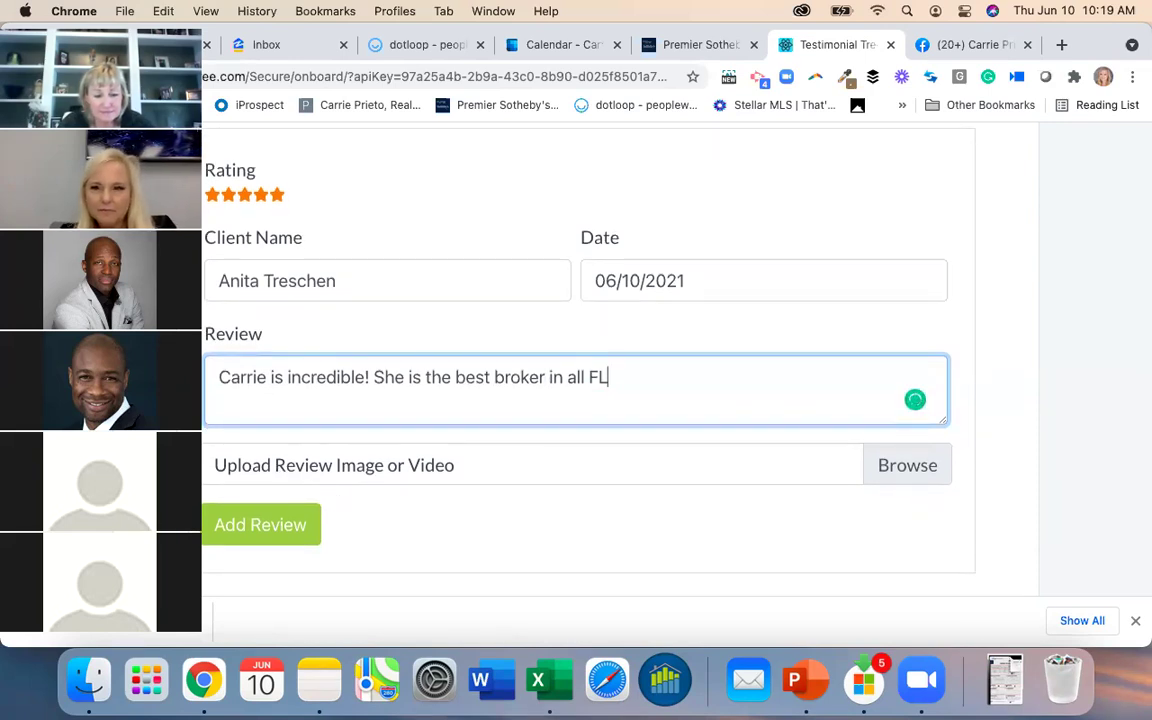
text(. She is )
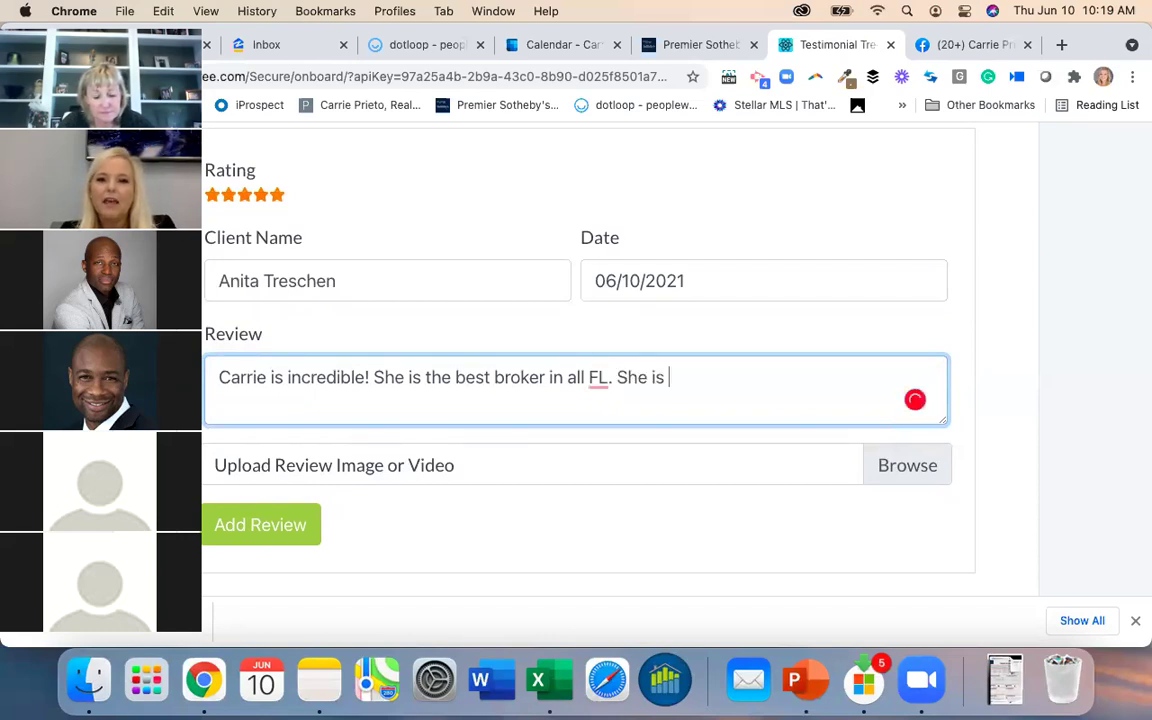
text(very )
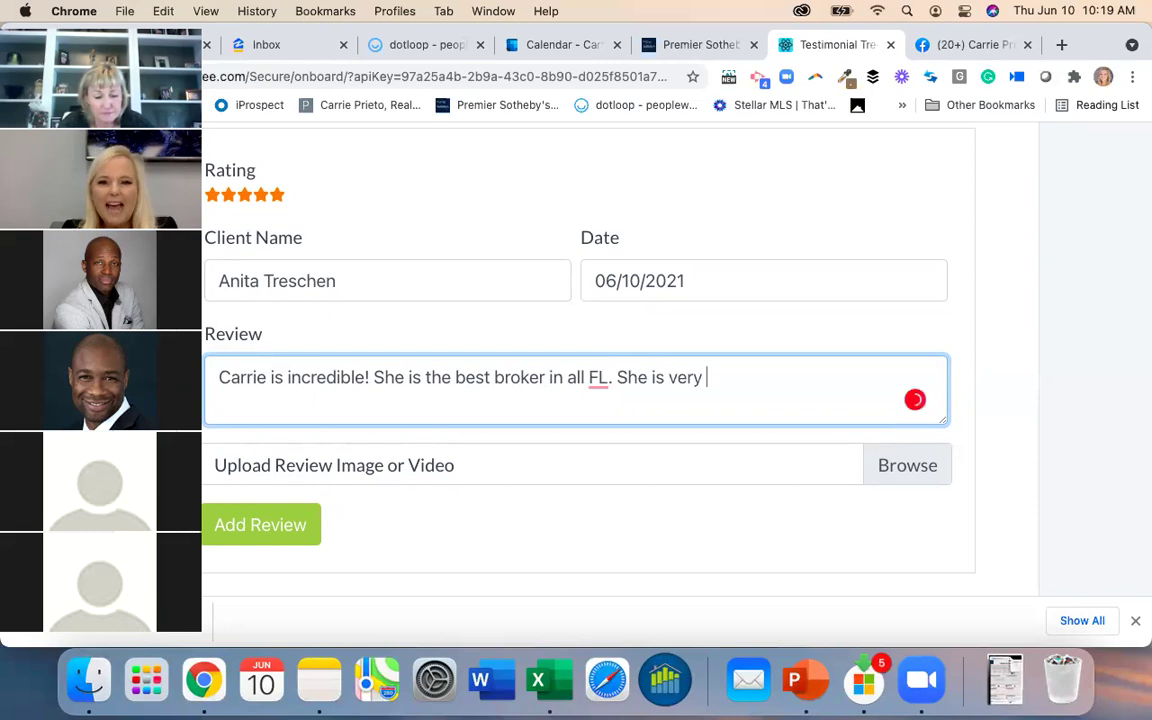
text(i)
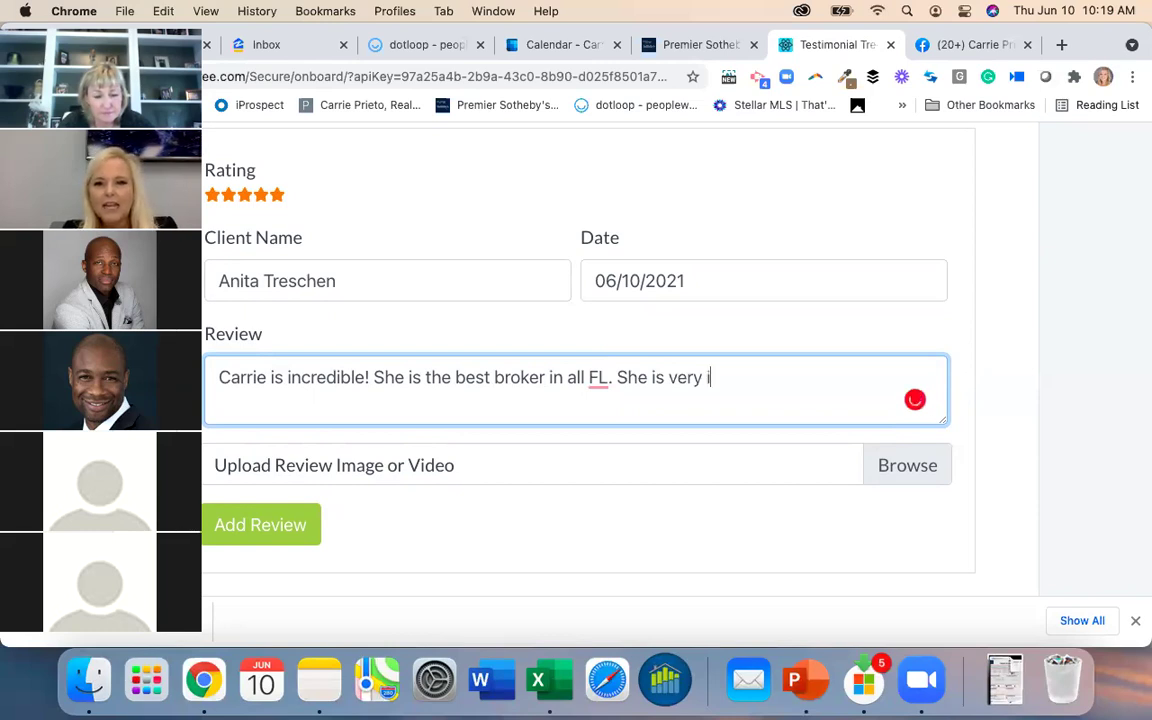
key(BackSpace)
text(entertaining & )
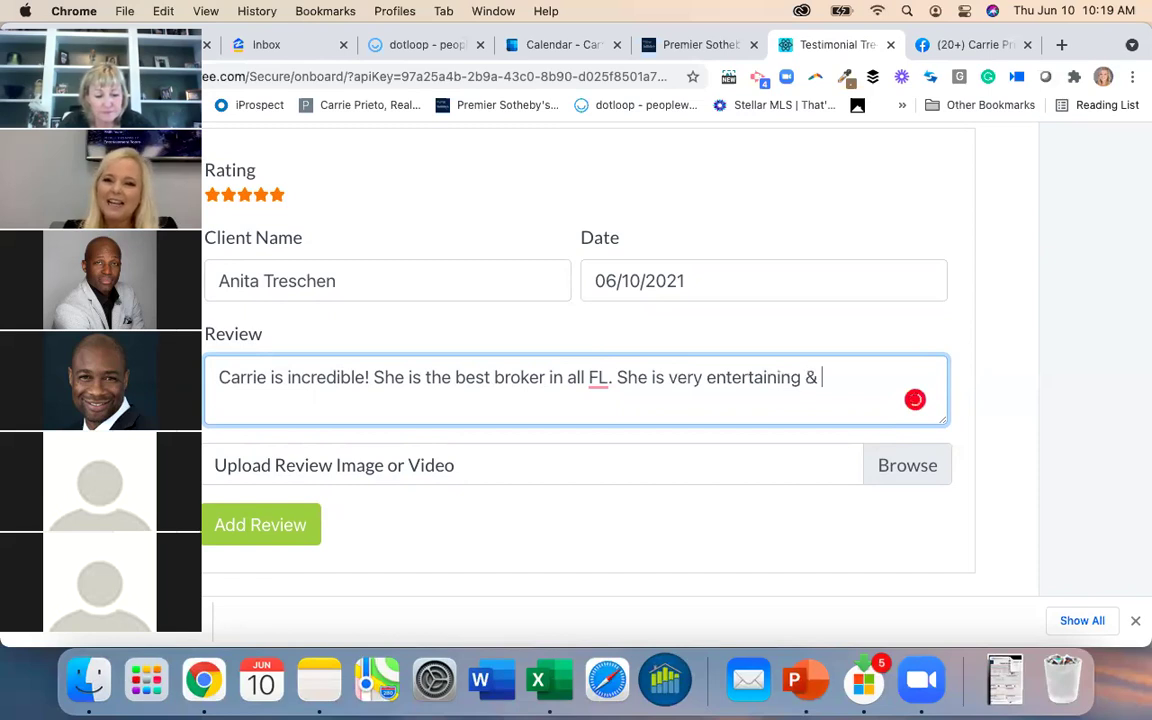
text(knowledg)
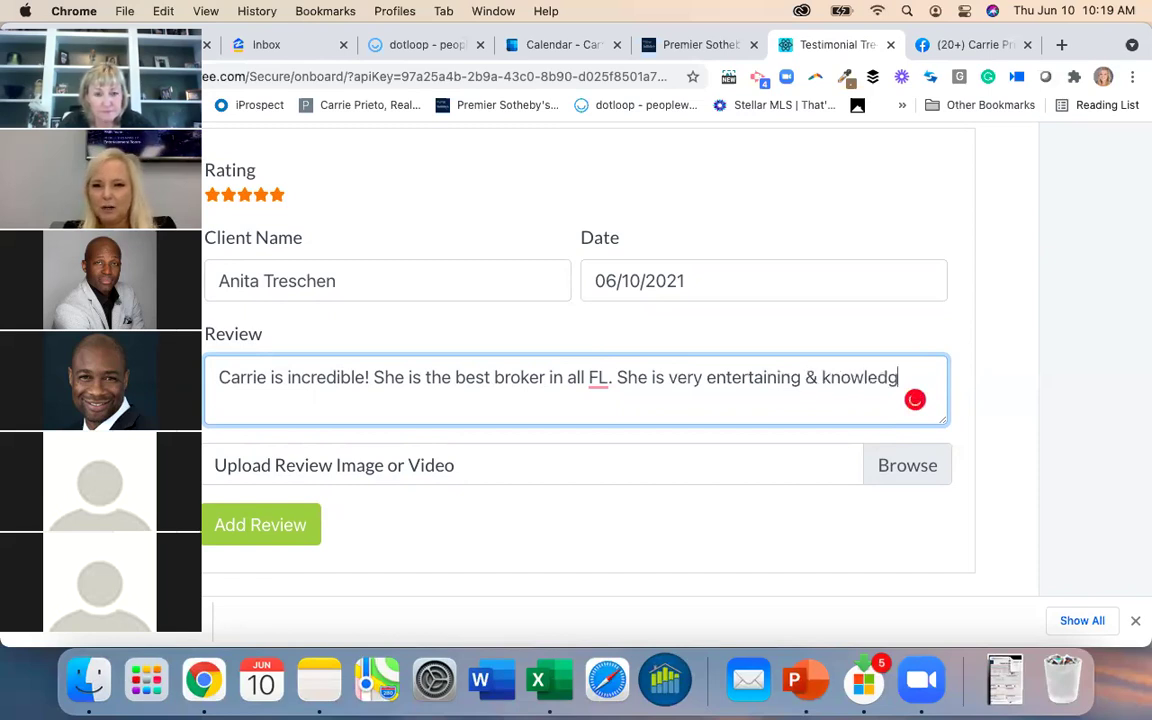
text(eabl)
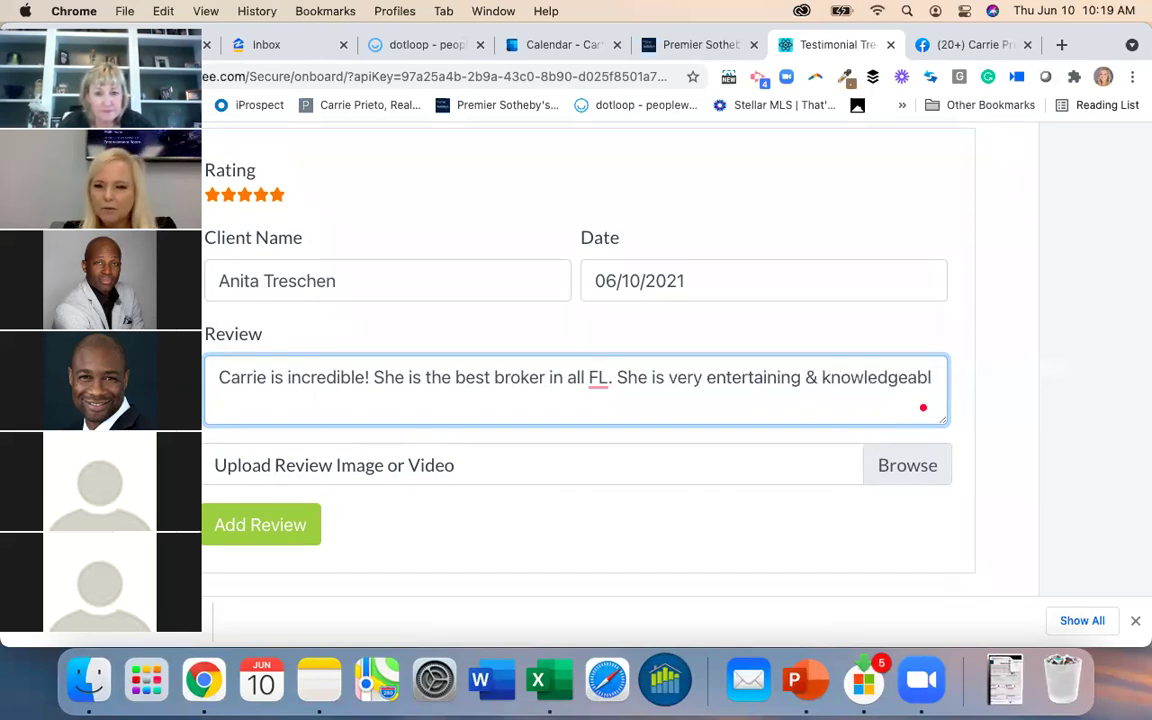
text(e)
Check the spelling of 'knowledgeable' and end the review with a period.
right_click(250, 404)
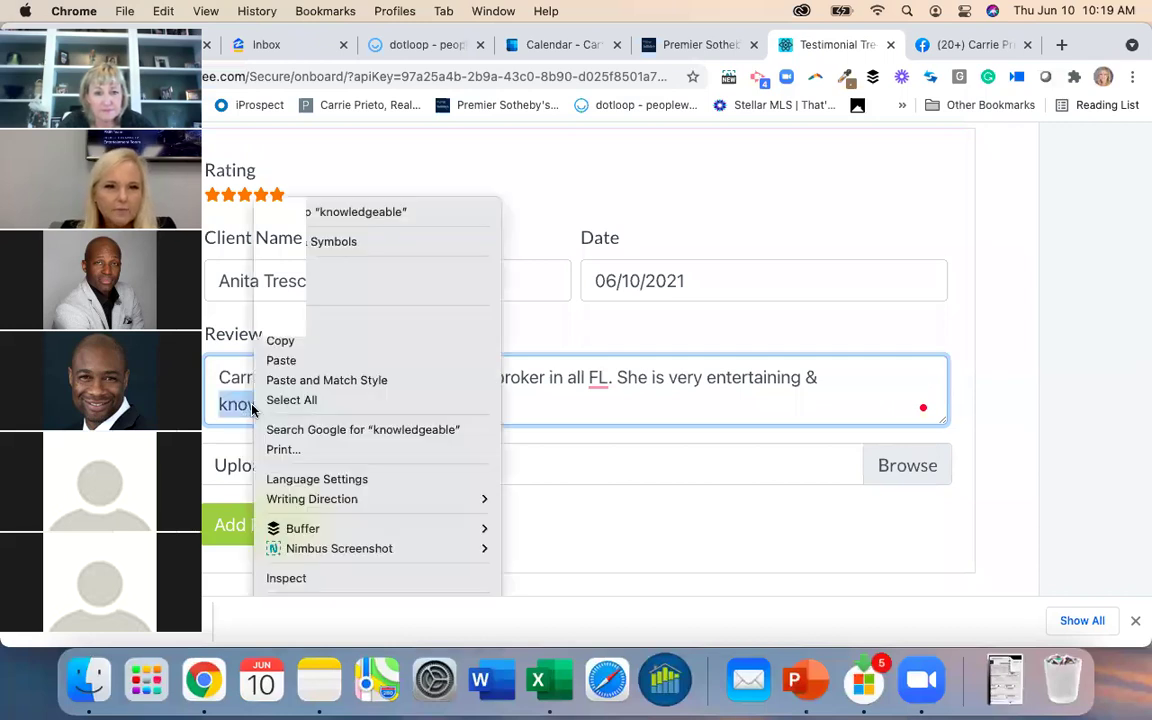
key(Escape)
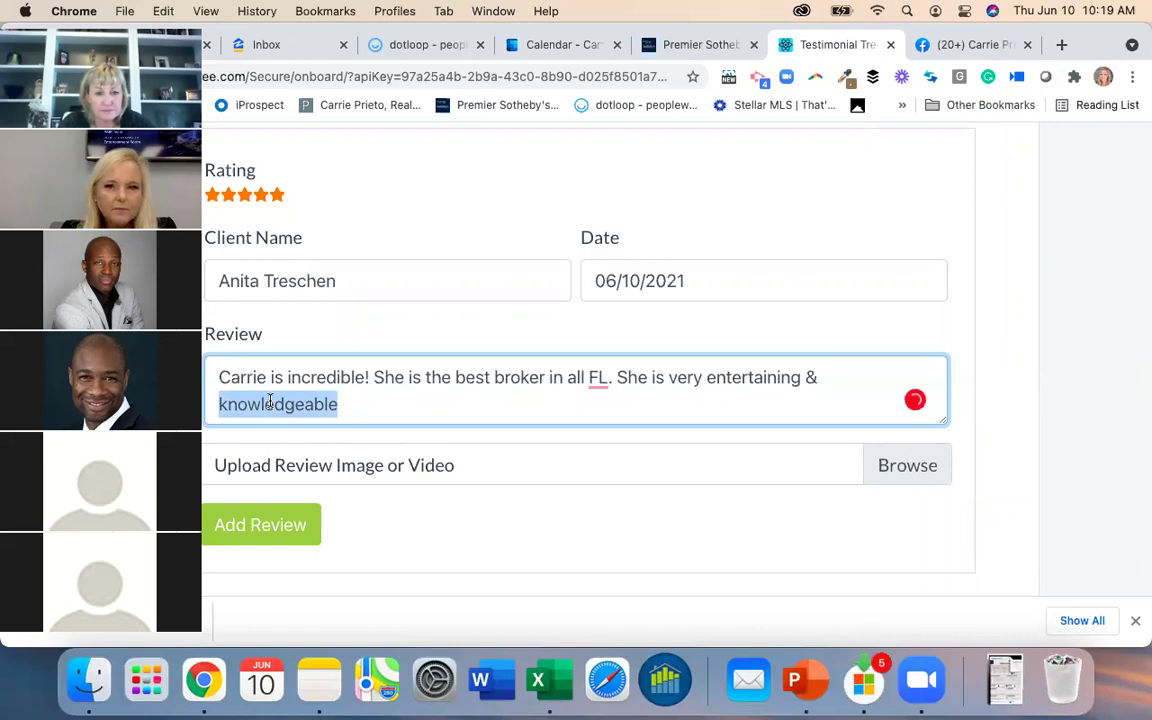
click(270, 401)
double_click(270, 401)
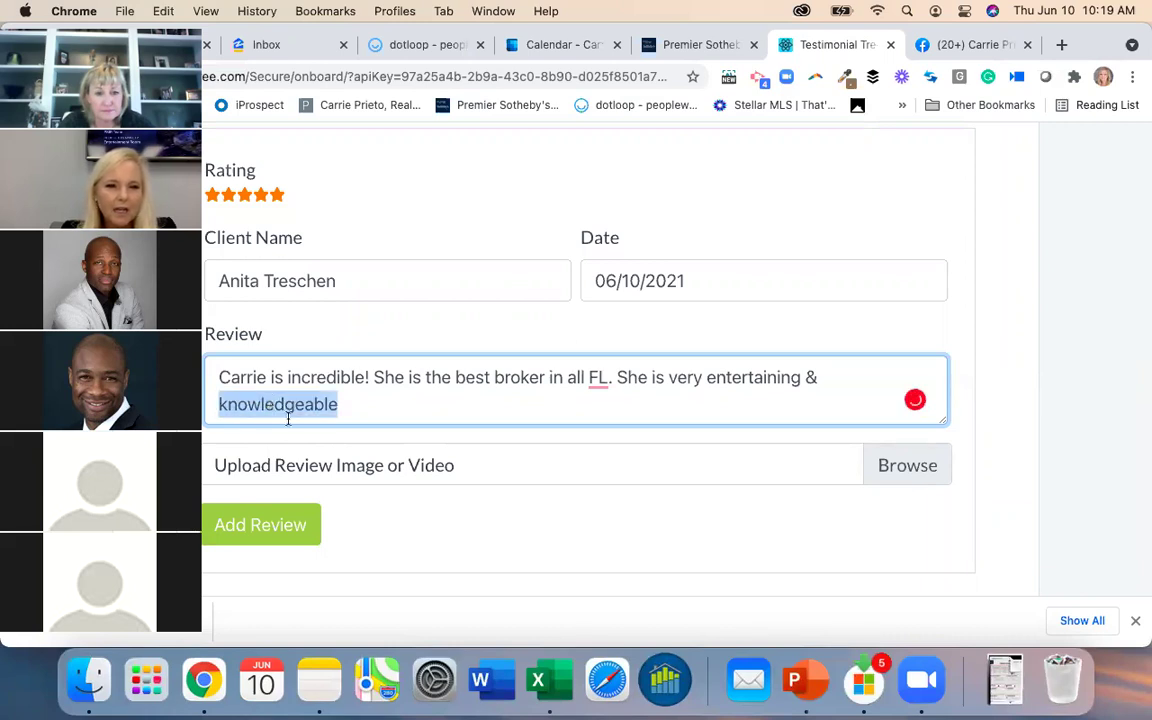
key(Right)
double_click(292, 404)
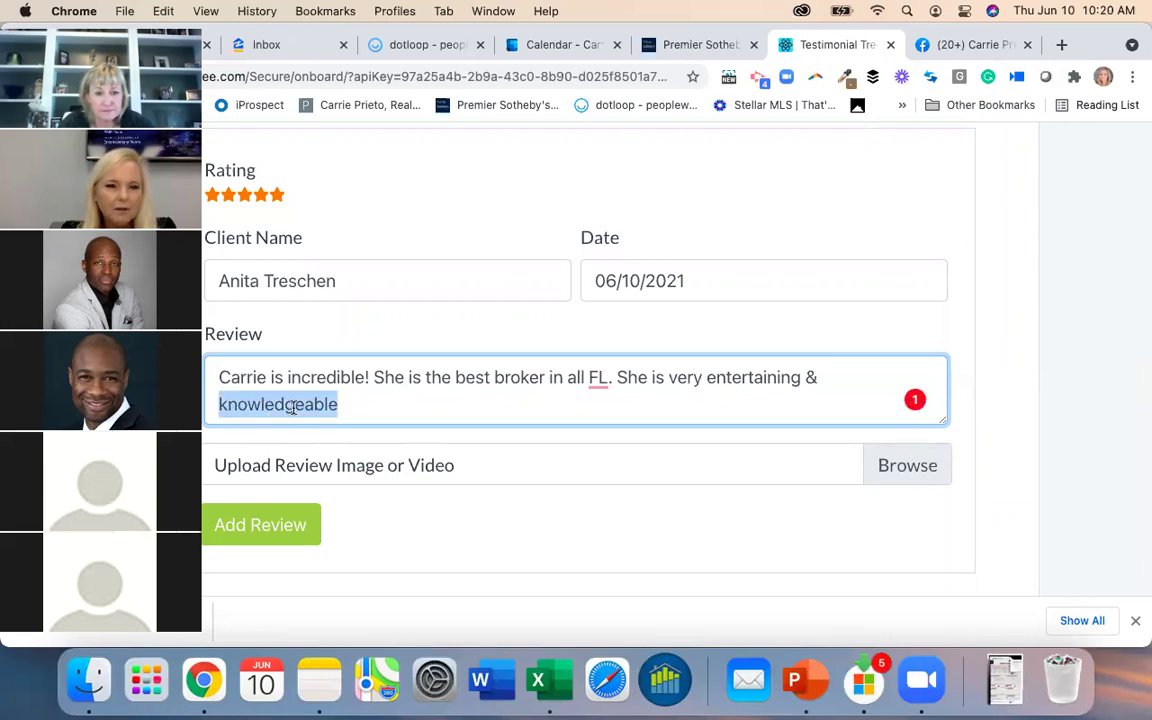
click(296, 399)
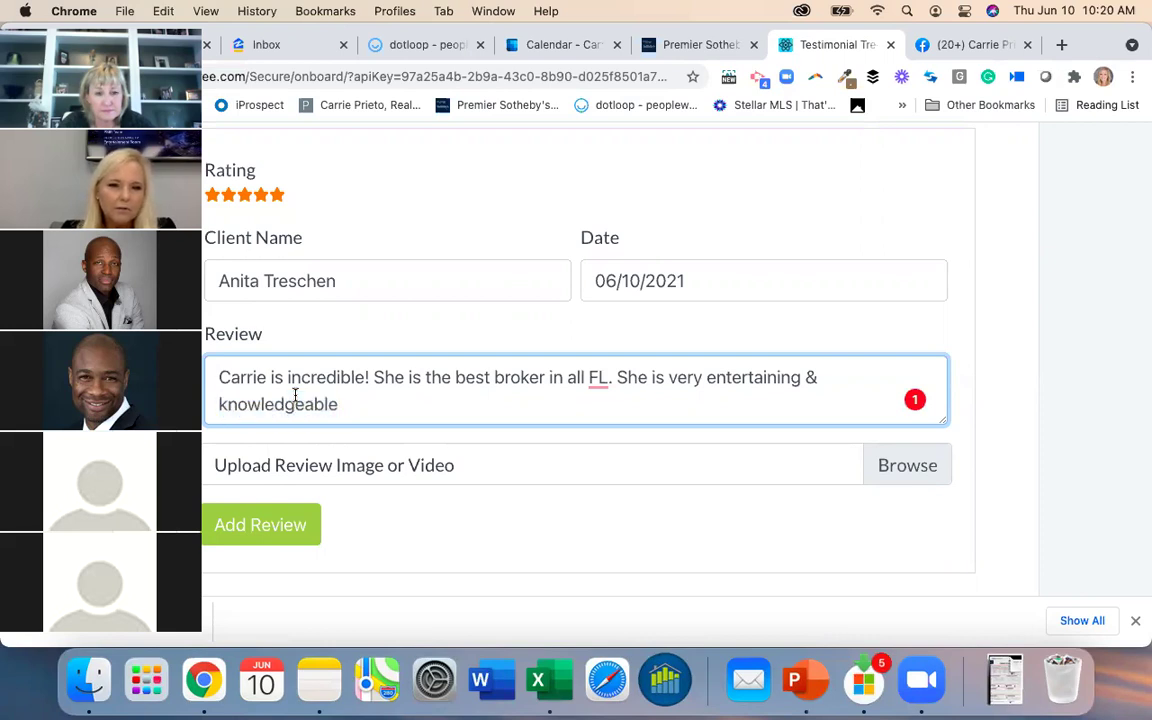
triple_click(296, 404)
click(368, 404)
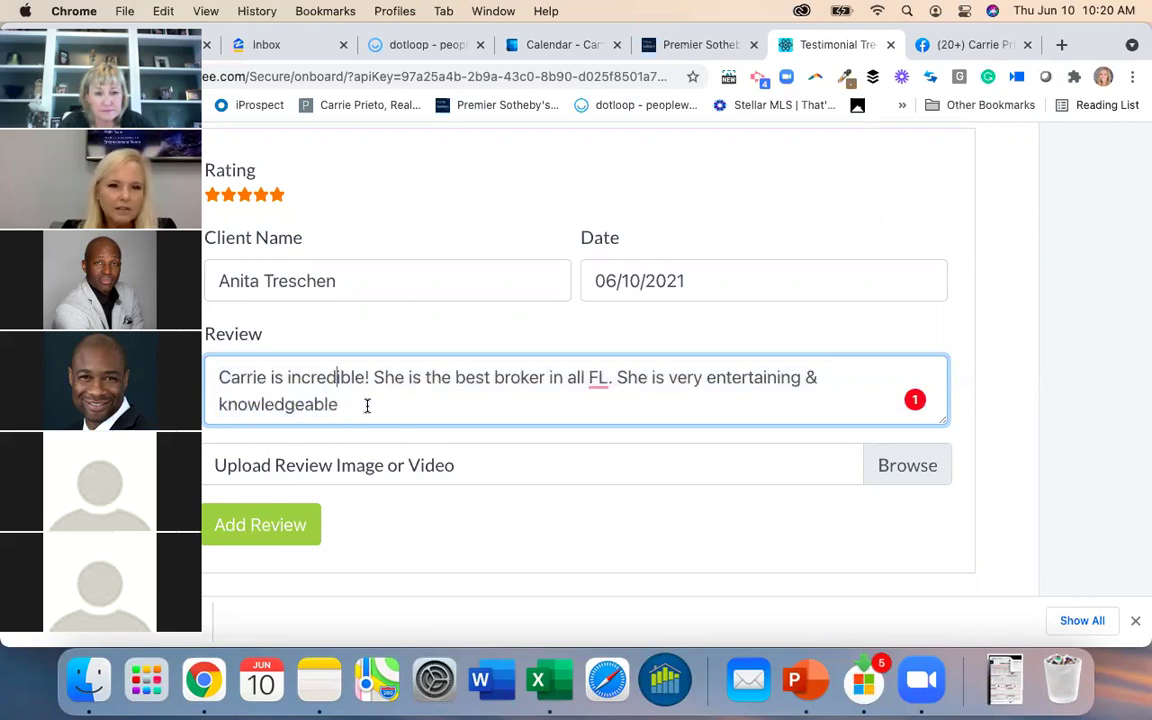
double_click(380, 404)
click(380, 404)
text(.)
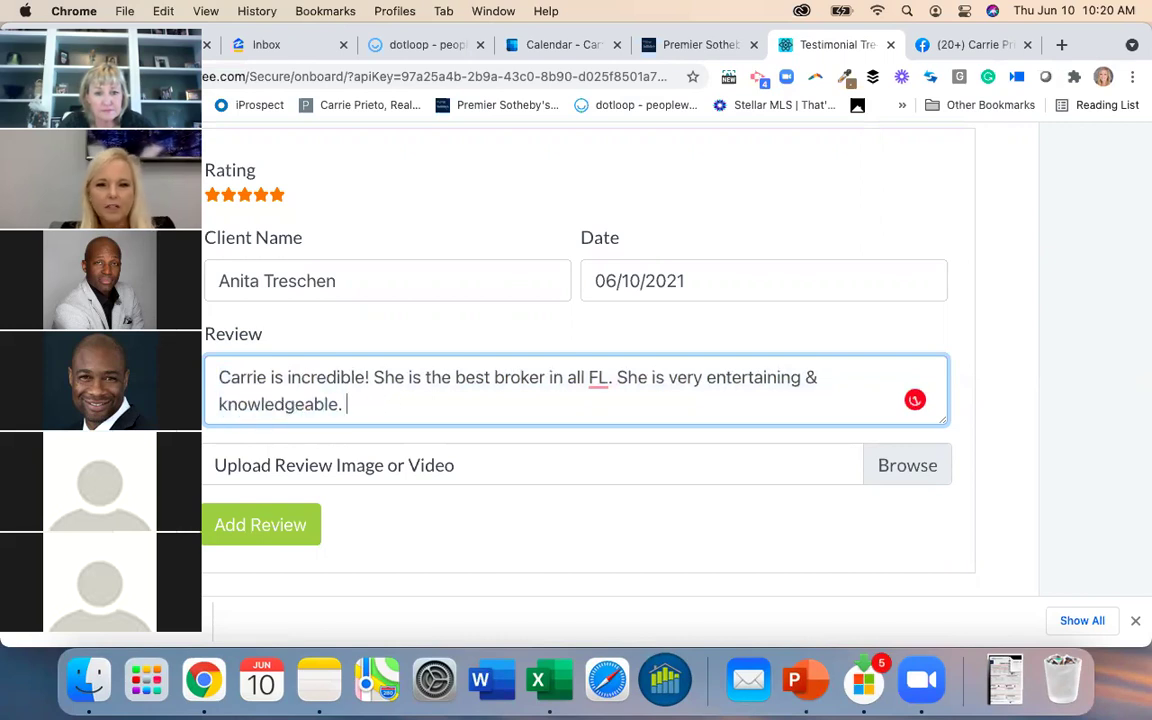
scroll(617, 482, down, 2)
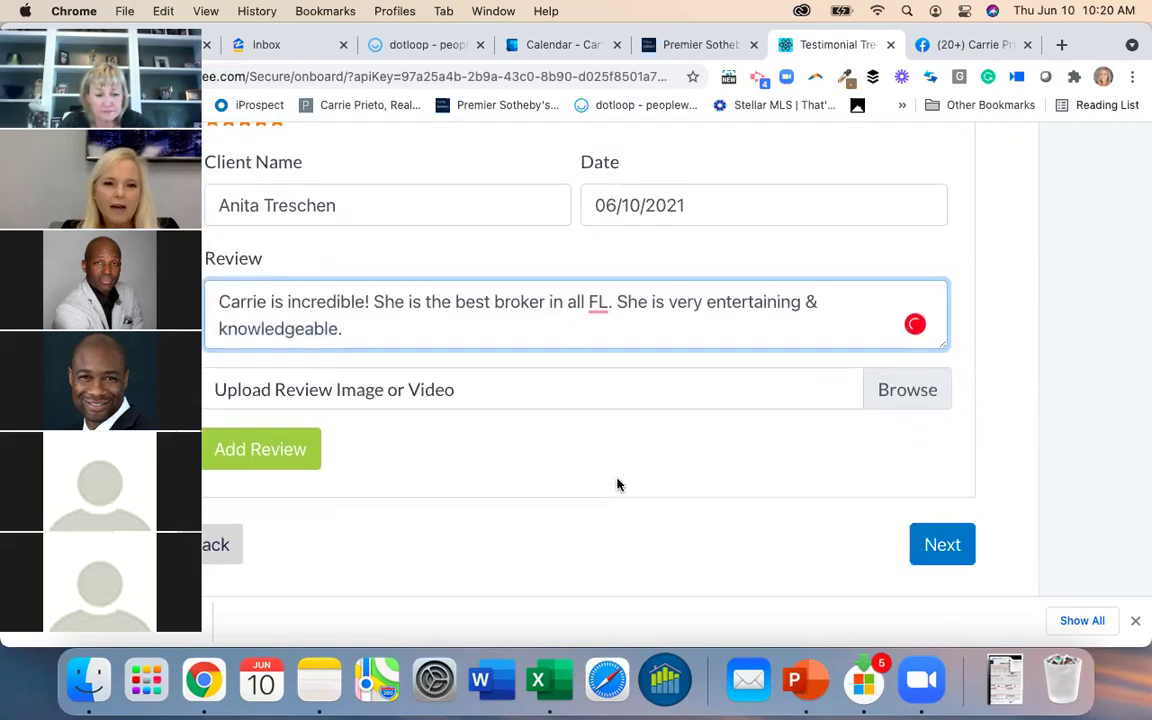
scroll(417, 411, up, 2)
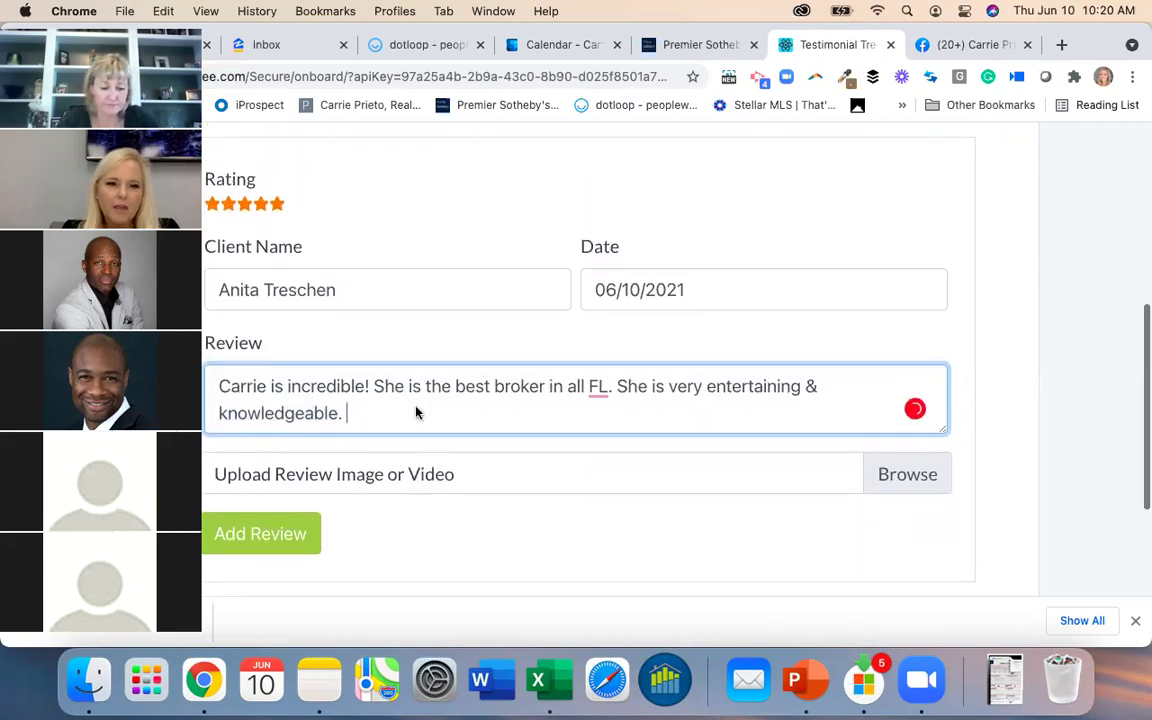
scroll(300, 460, down, 1)
Add the five-star review to the list and advance to the next onboarding step.
click(278, 483)
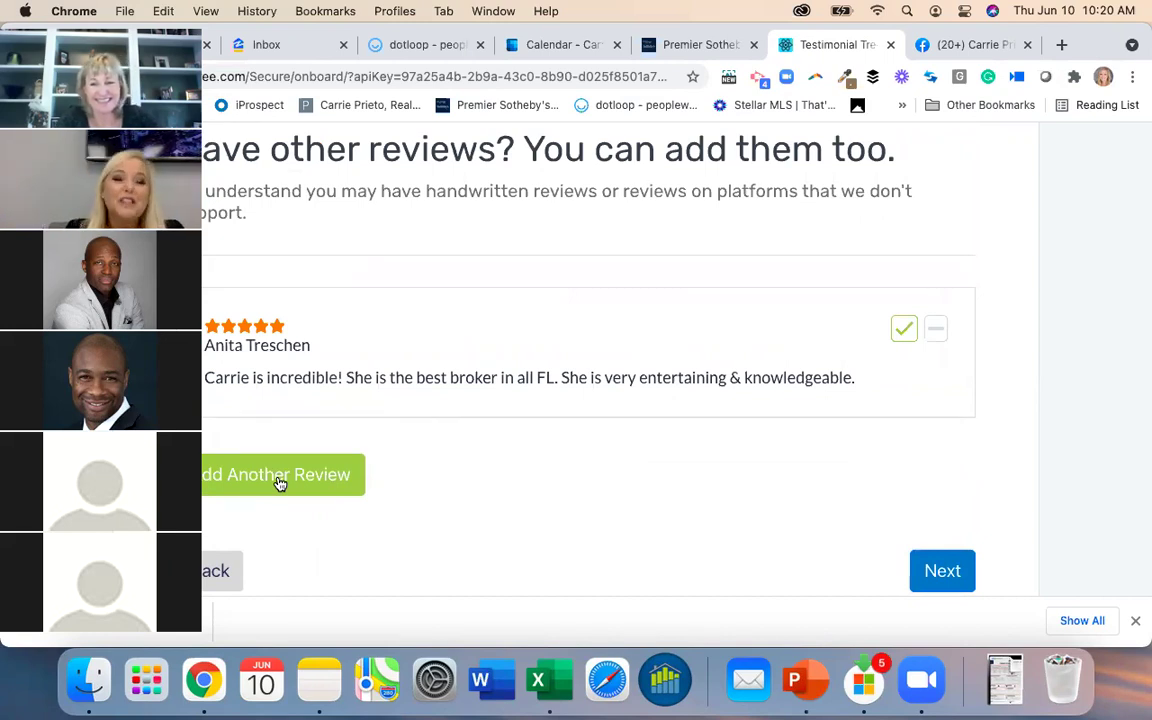
click(918, 572)
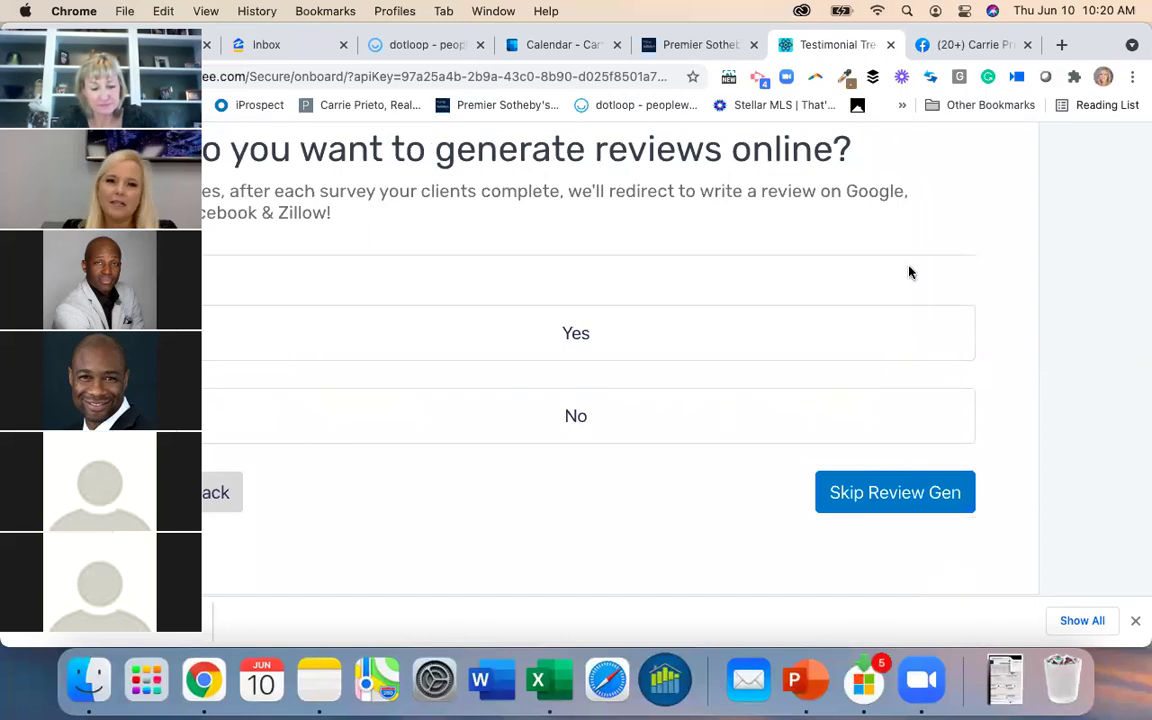
scroll(908, 270, up, 5)
scroll(910, 272, down, 3)
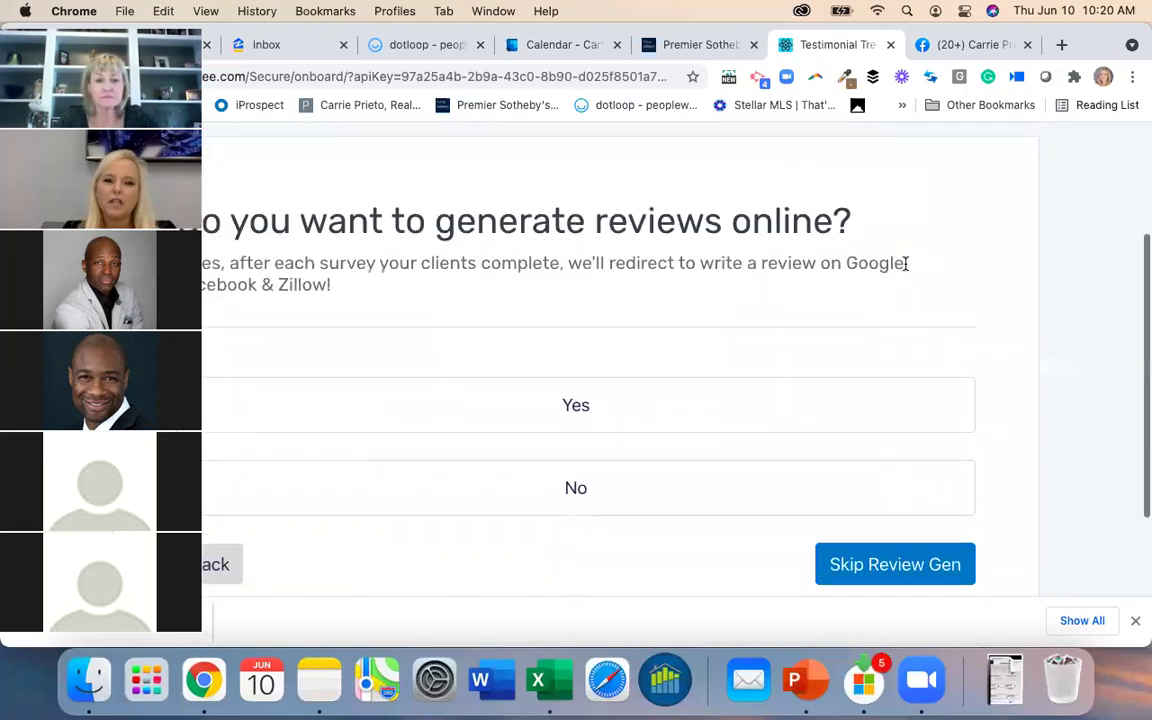
Opt into generating reviews online, keep Zillow as an external review page, and finish setup.
click(622, 426)
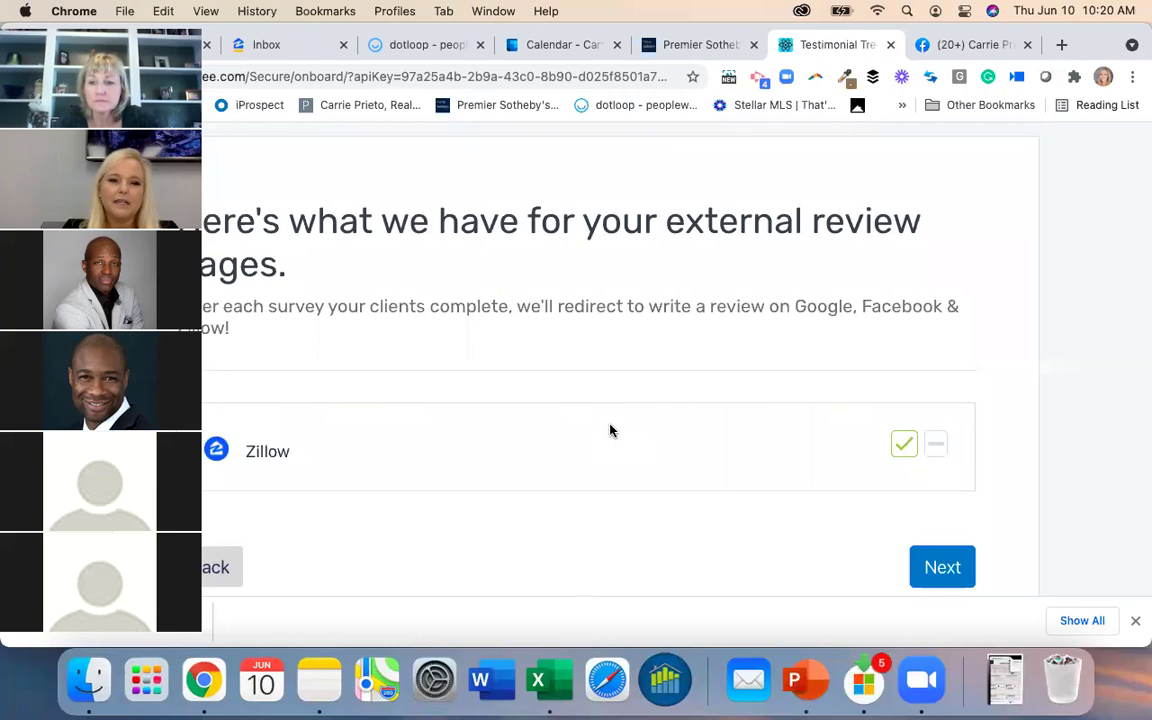
scroll(610, 430, down, 1)
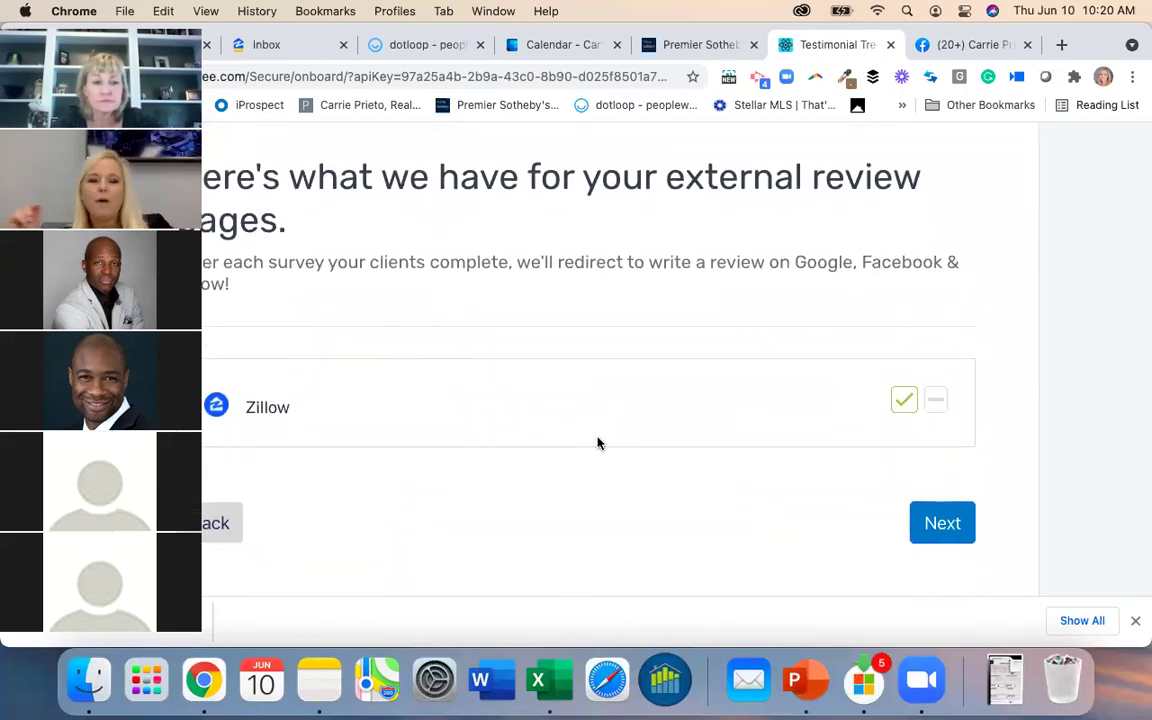
click(935, 400)
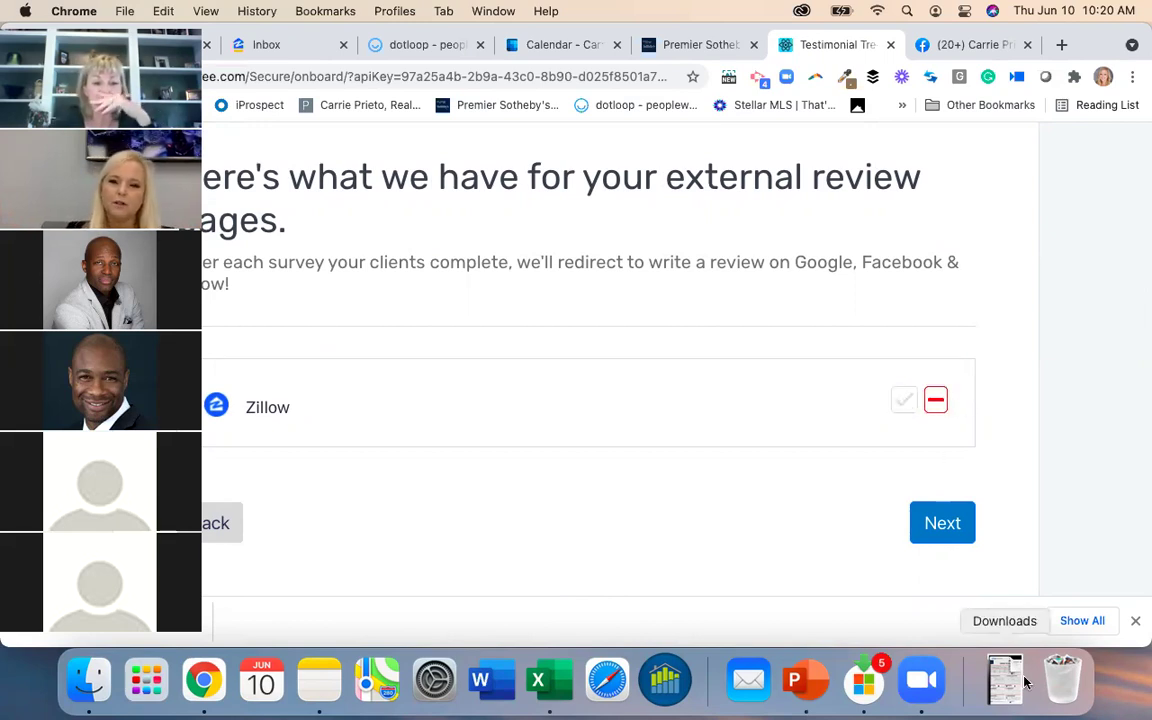
click(905, 403)
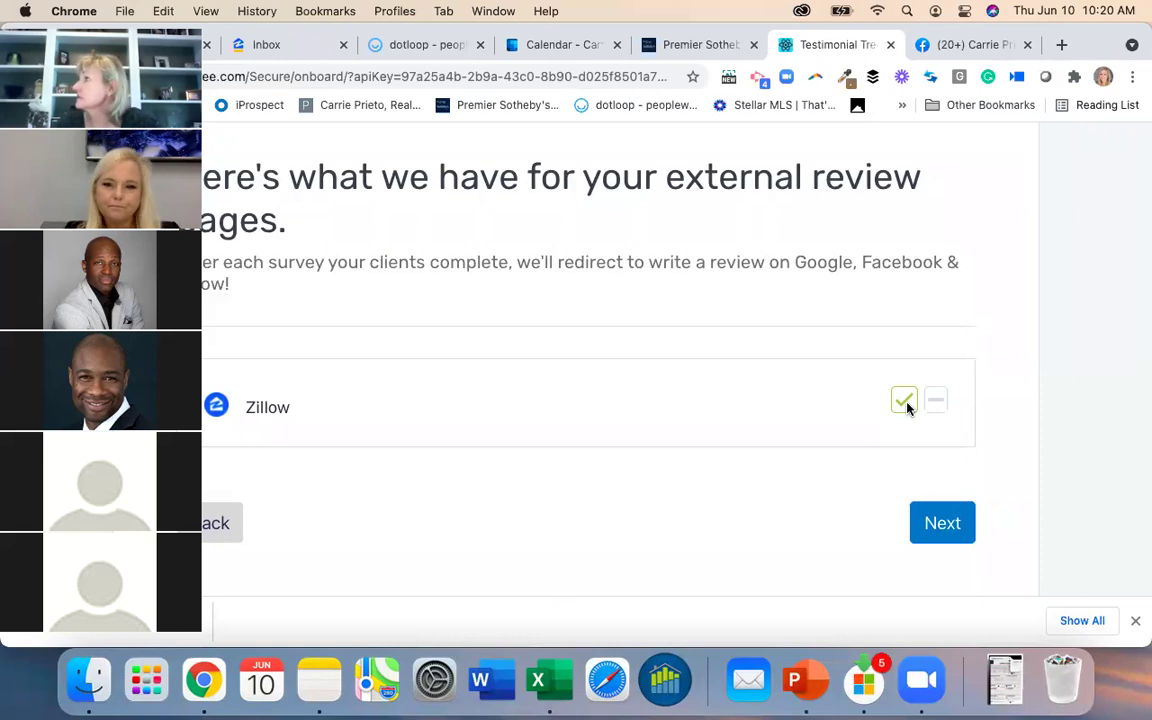
click(941, 522)
drag(203, 52, 722, 9)
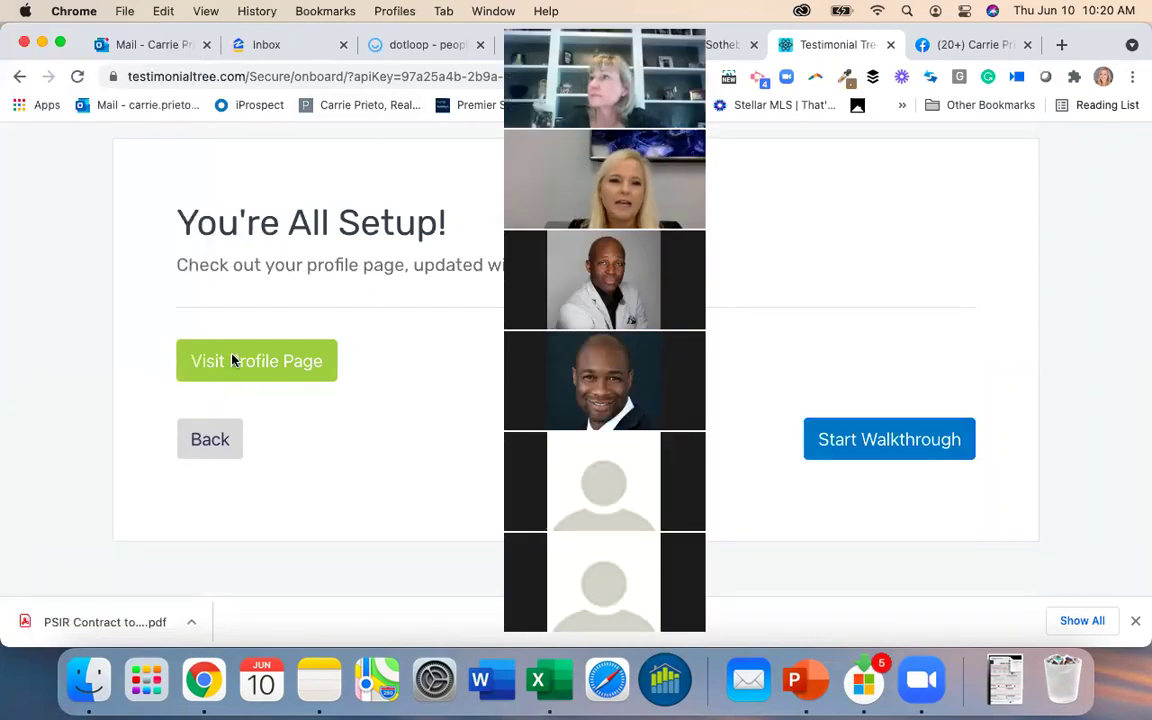
Visit the profile page, start the walkthrough, and sign in with the saved credentials.
click(236, 364)
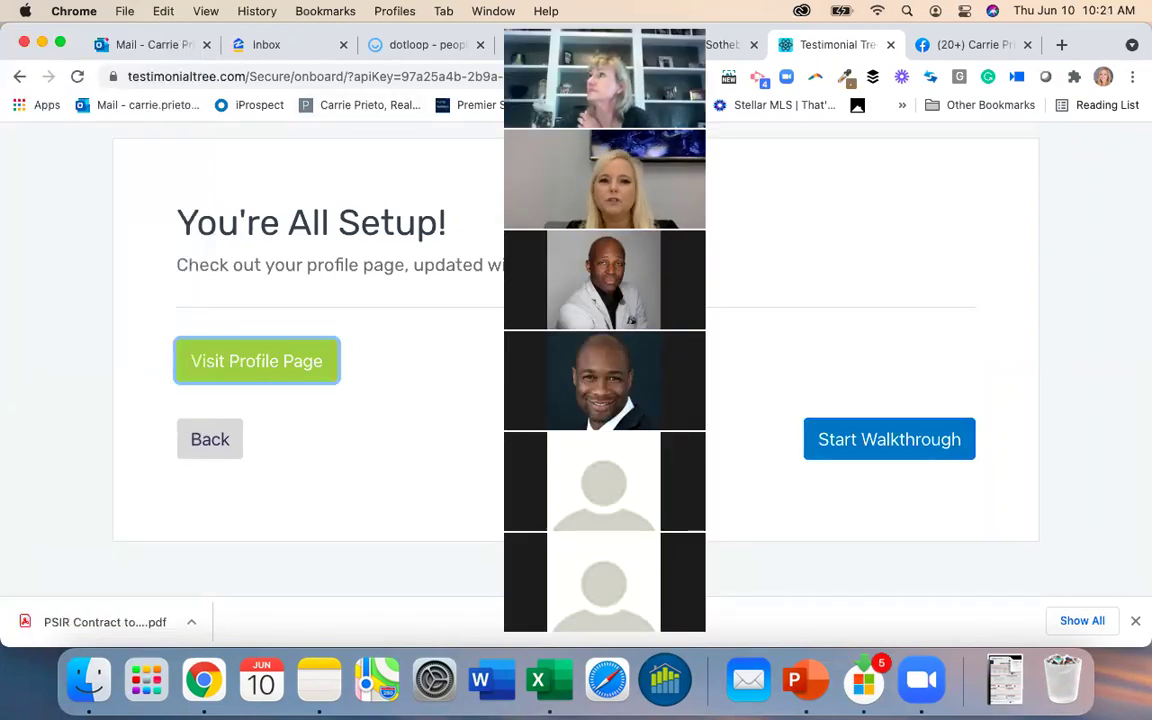
click(884, 437)
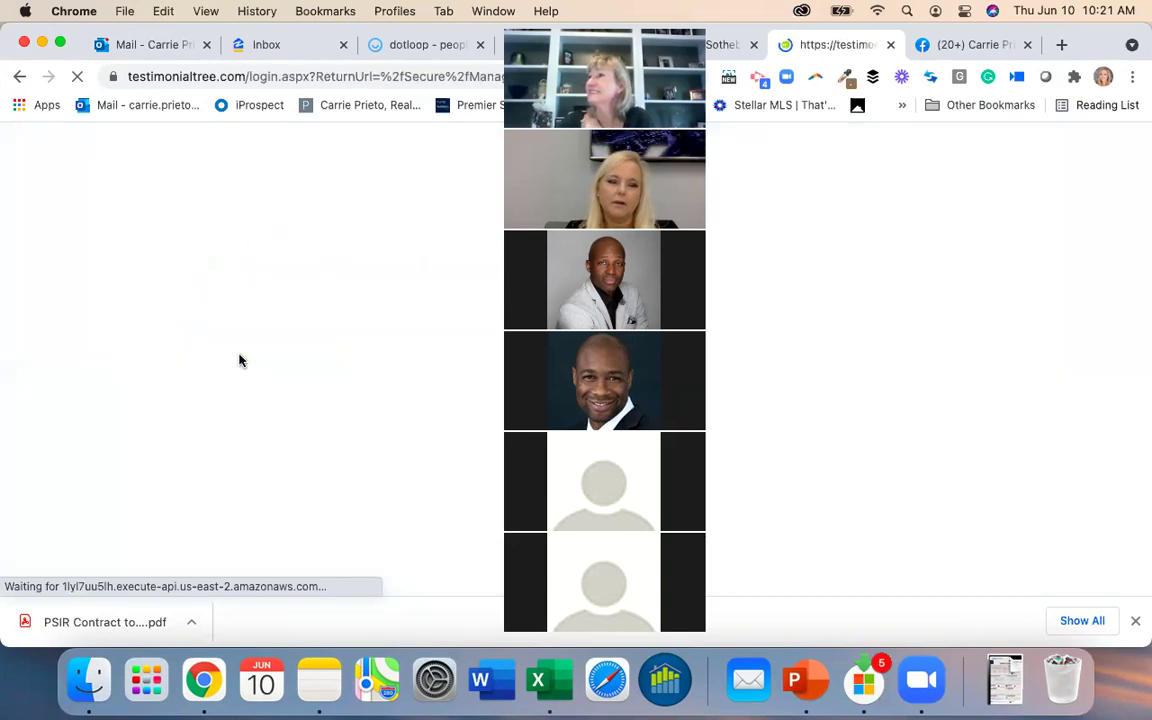
click(437, 391)
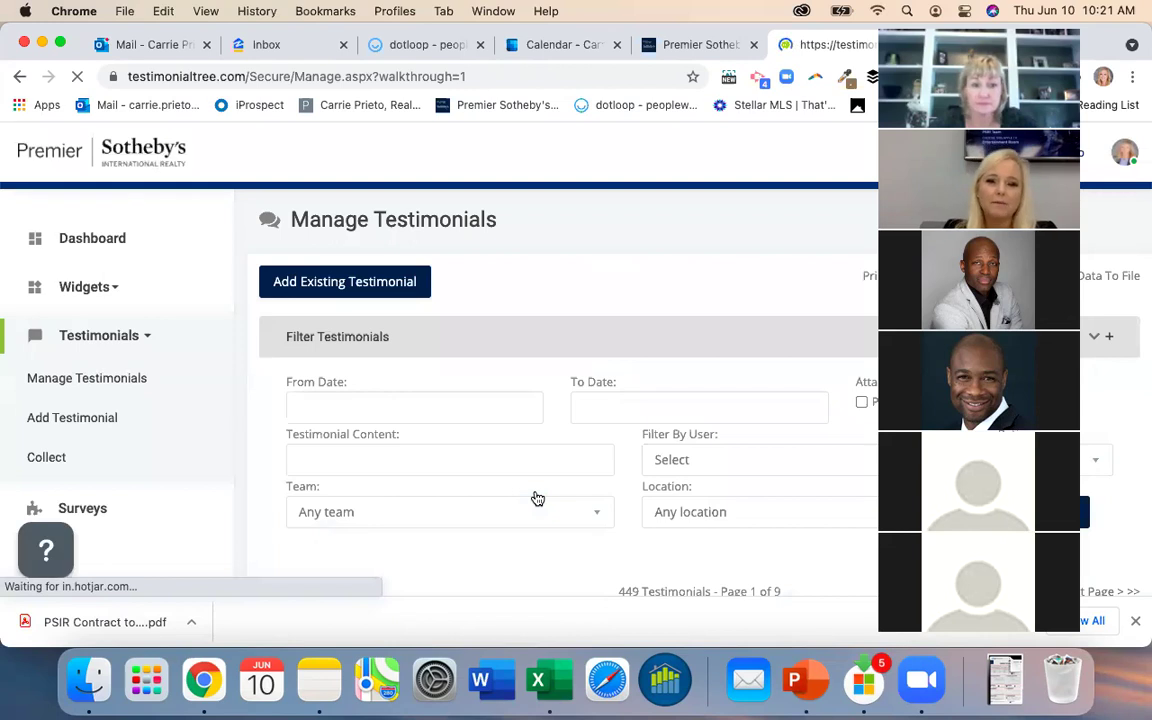
Expand Widgets to show Manage Widgets, Add Widget and Add Facebook Tab, then switch to Premier Sotheby's.
scroll(537, 498, down, 1)
scroll(535, 497, down, 1)
scroll(535, 497, up, 2)
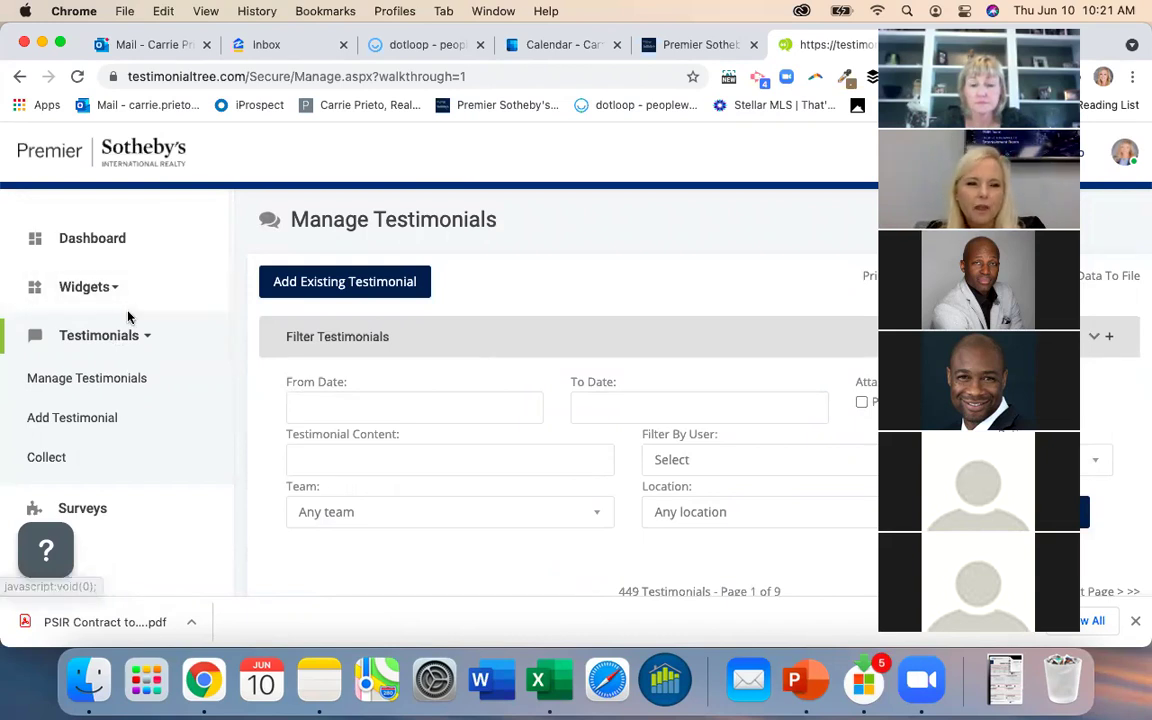
click(195, 288)
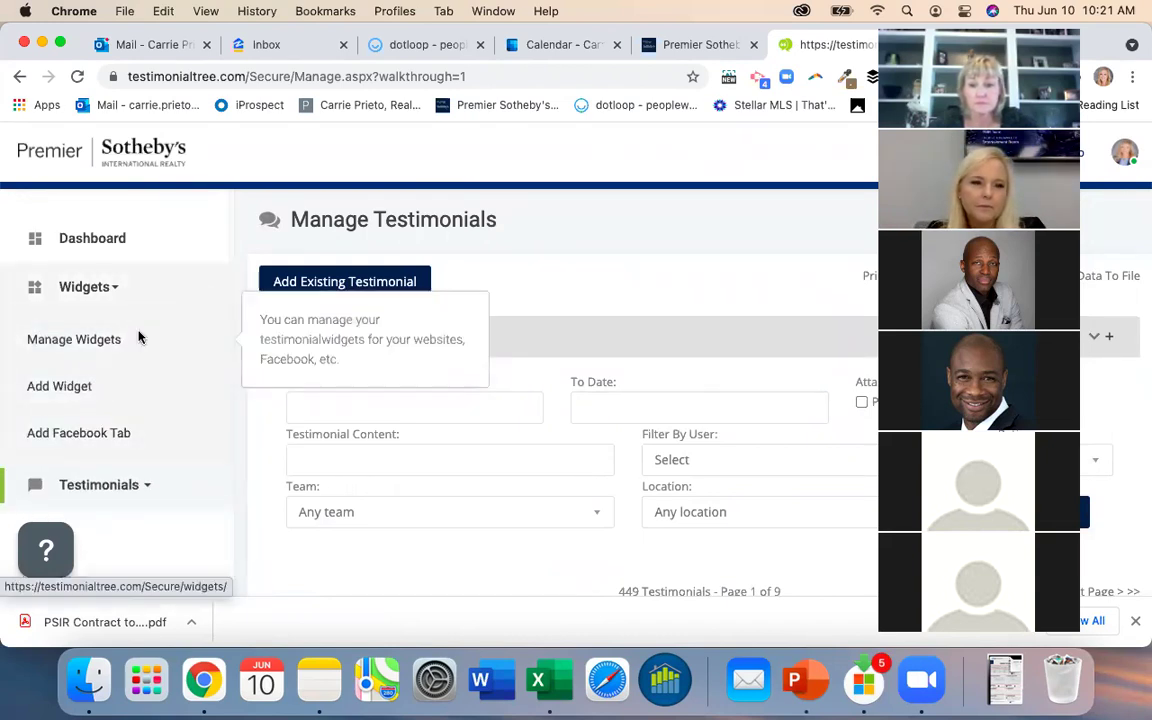
click(149, 289)
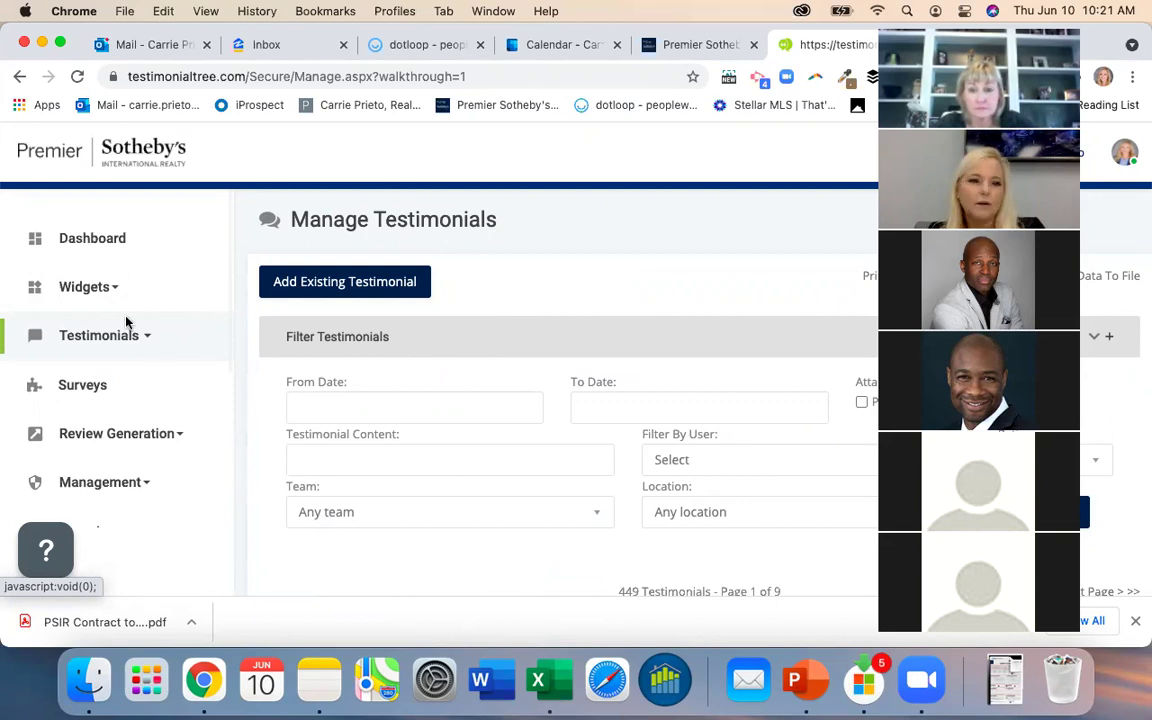
scroll(126, 319, down, 2)
scroll(109, 431, down, 5)
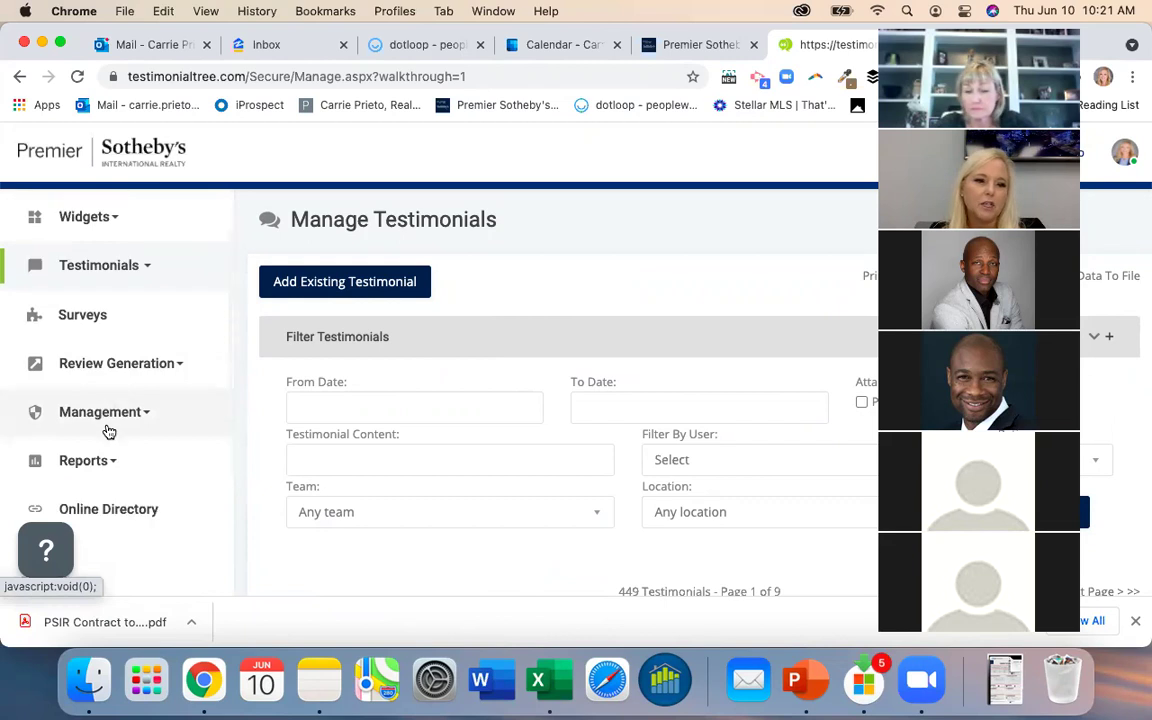
scroll(123, 390, up, 6)
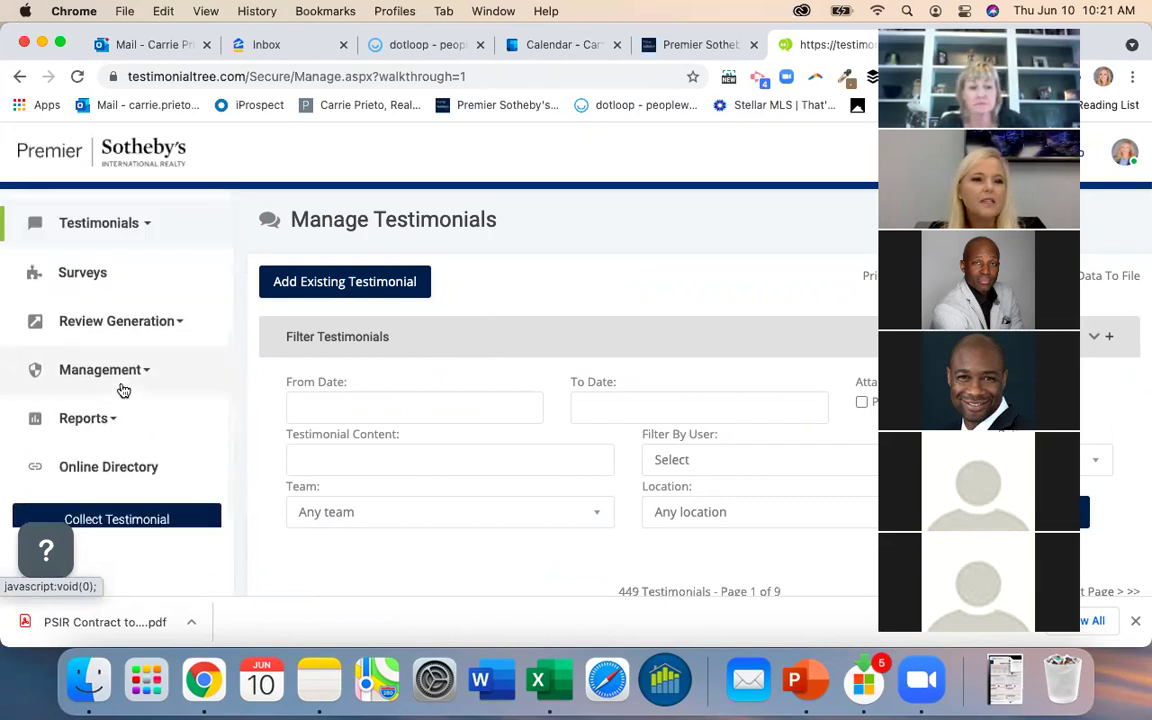
click(92, 296)
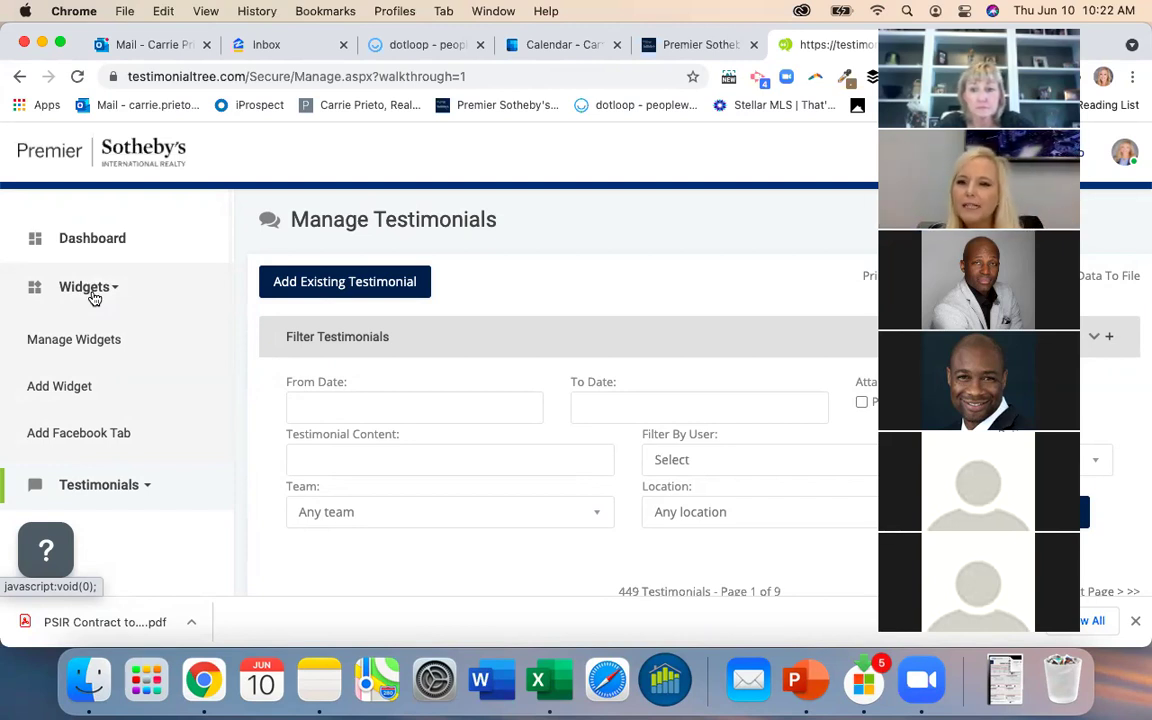
click(680, 45)
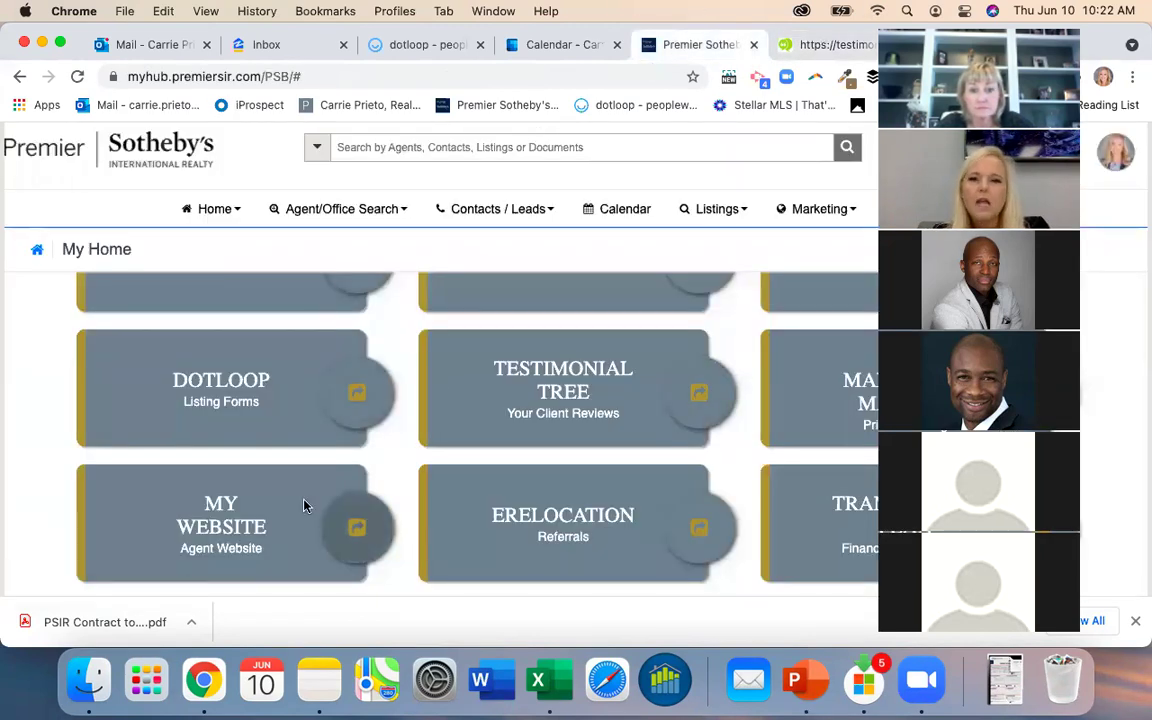
Open the My Website (Agent Website) tile on MyHub's My Home page.
click(305, 506)
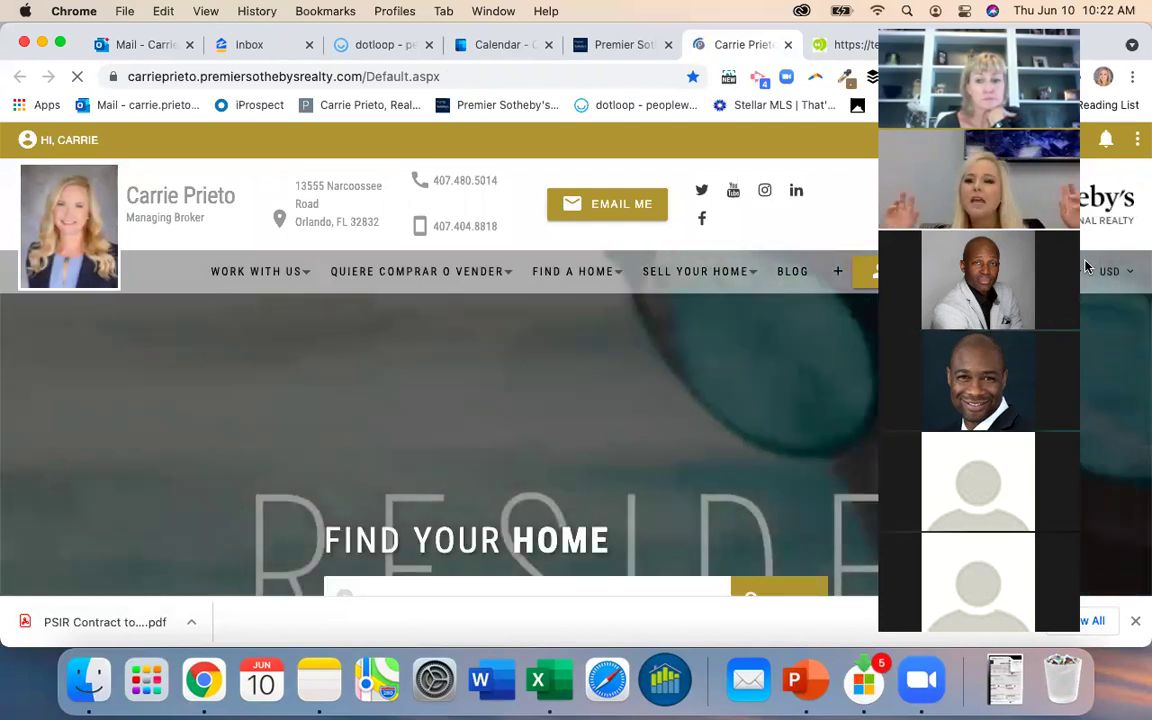
After visiting Sell Your Home, open Why Work With Premier Sotheby's under Work With Us.
drag(1085, 285, 322, 188)
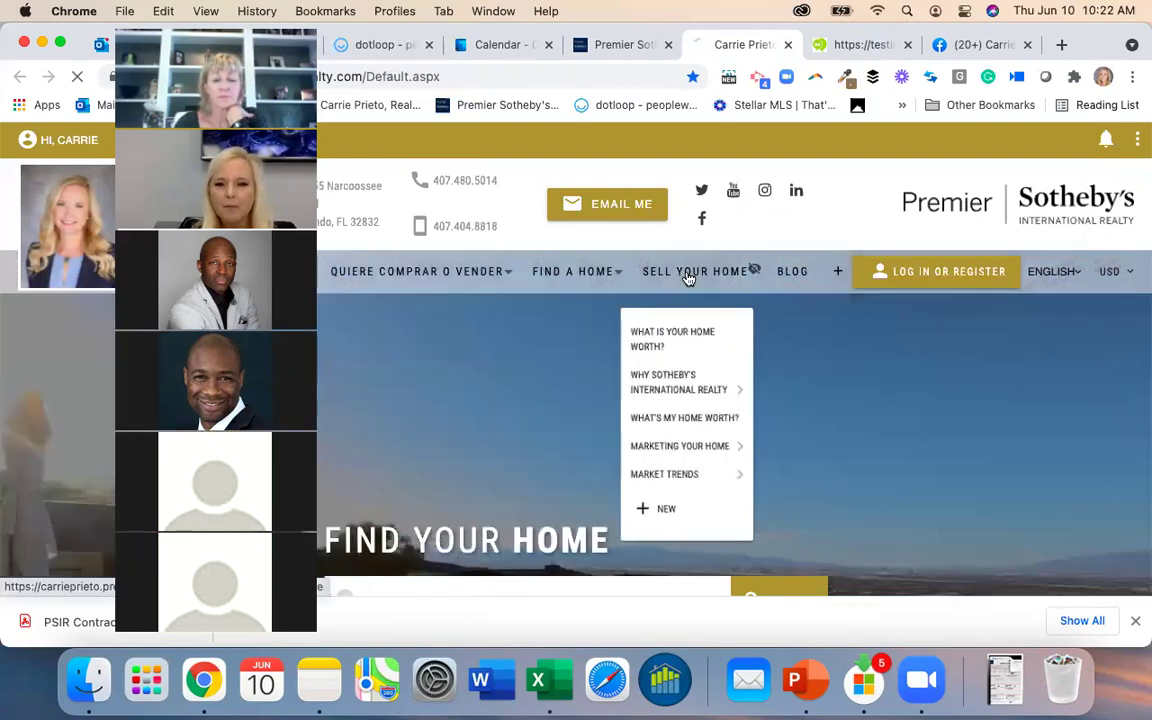
click(689, 273)
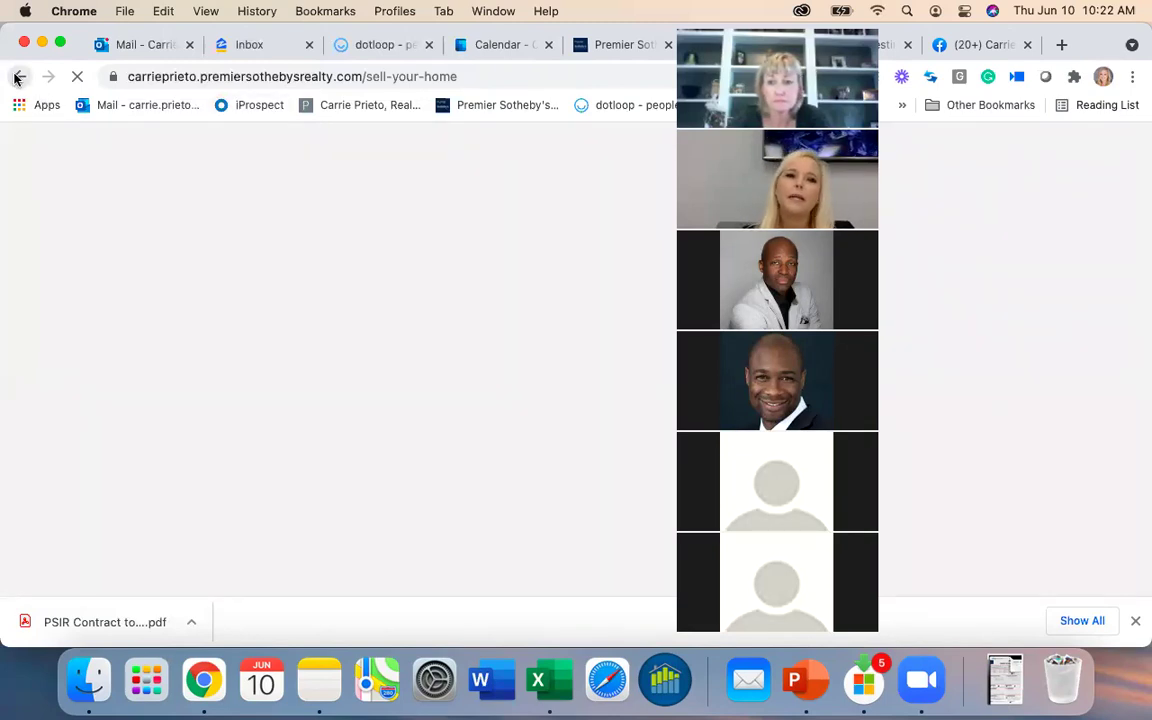
click(16, 78)
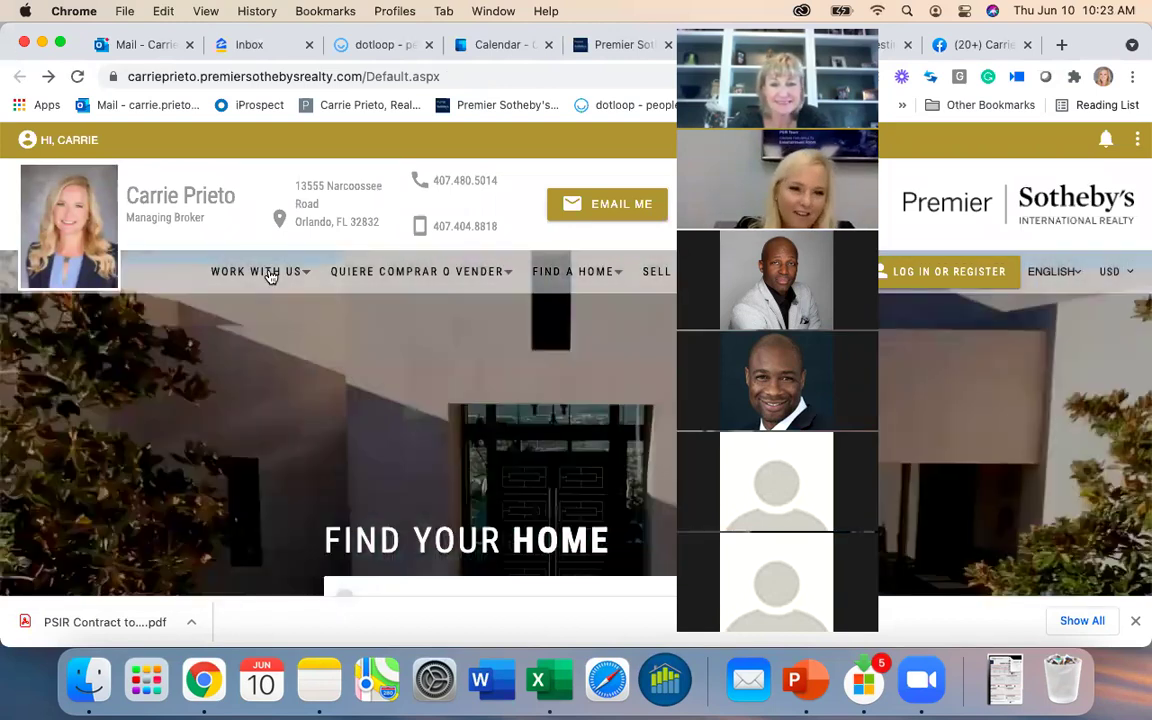
mouse_move(272, 277)
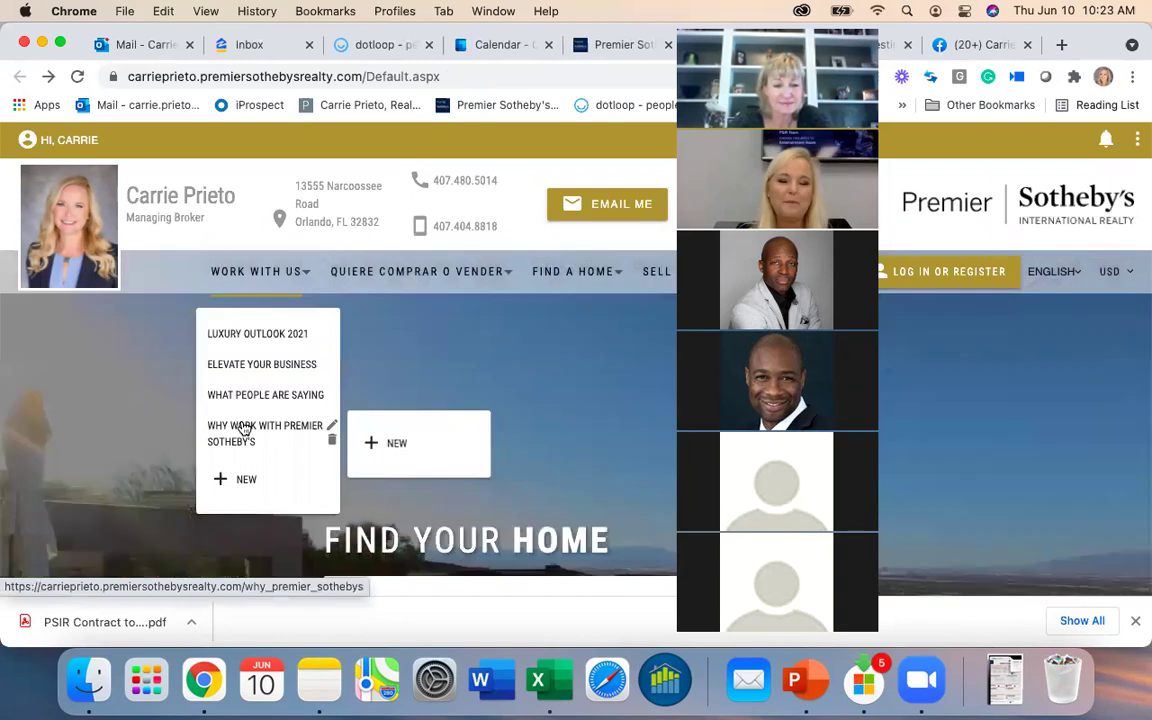
click(245, 430)
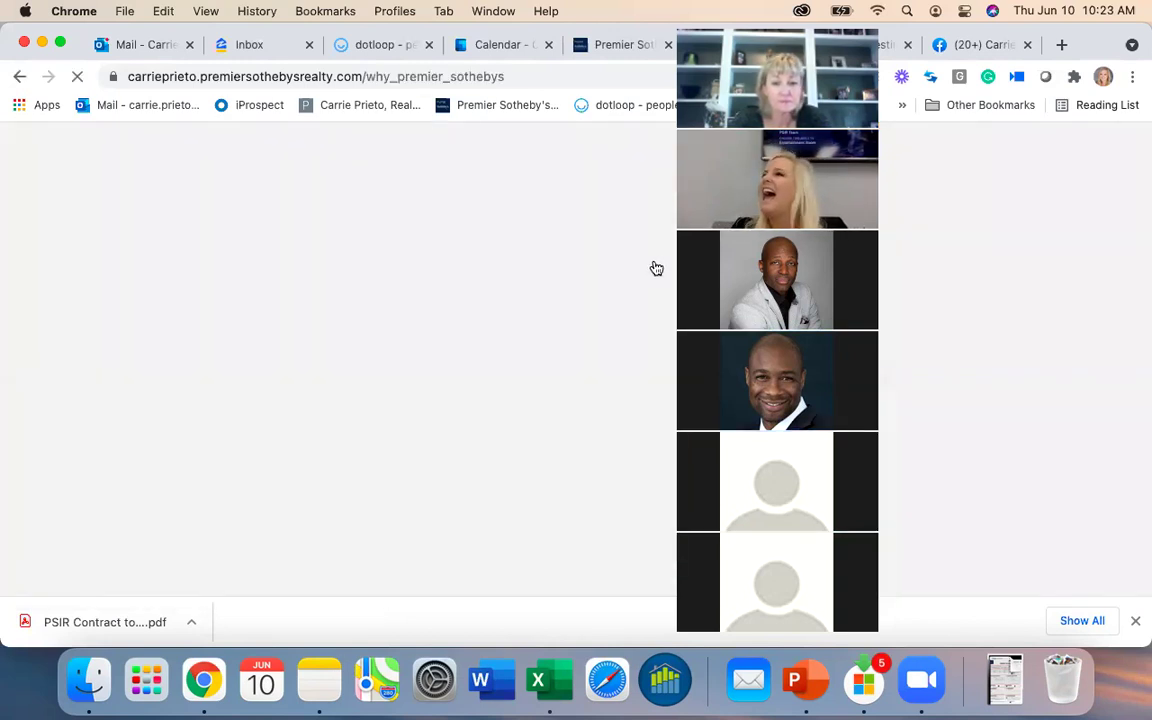
Scroll the Why Premier Sotheby's page past the flipbook and videos to the contact form, then back up.
mouse_move(655, 268)
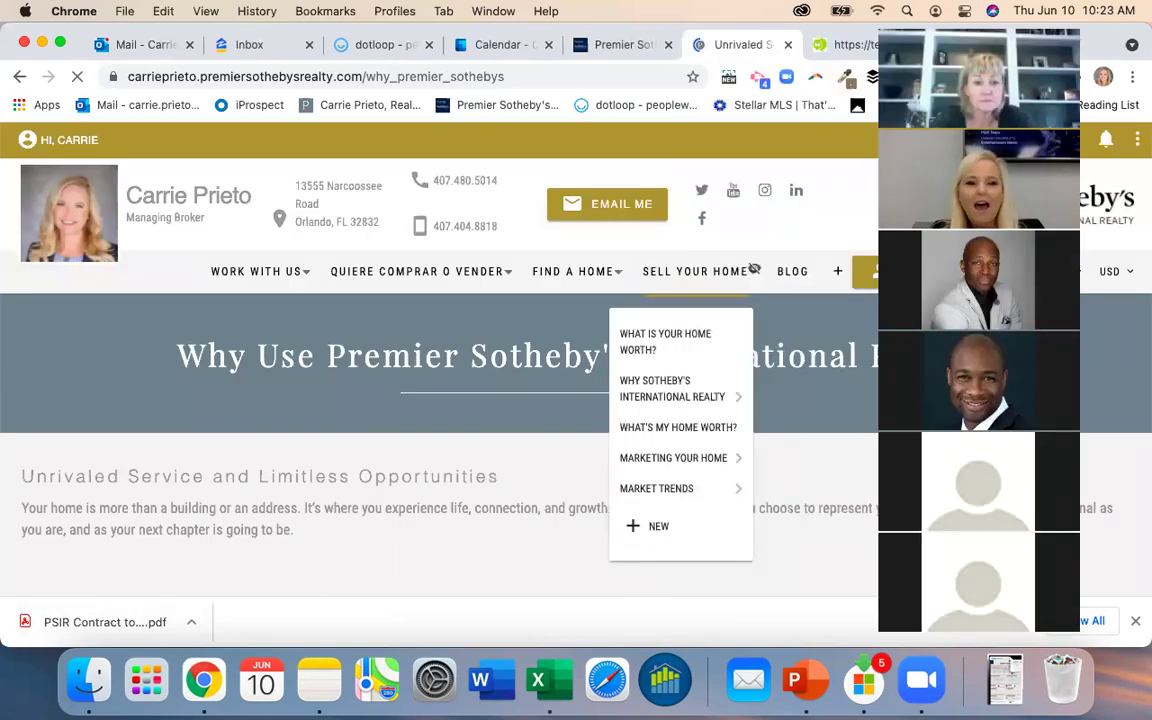
scroll(576, 400, down, 3)
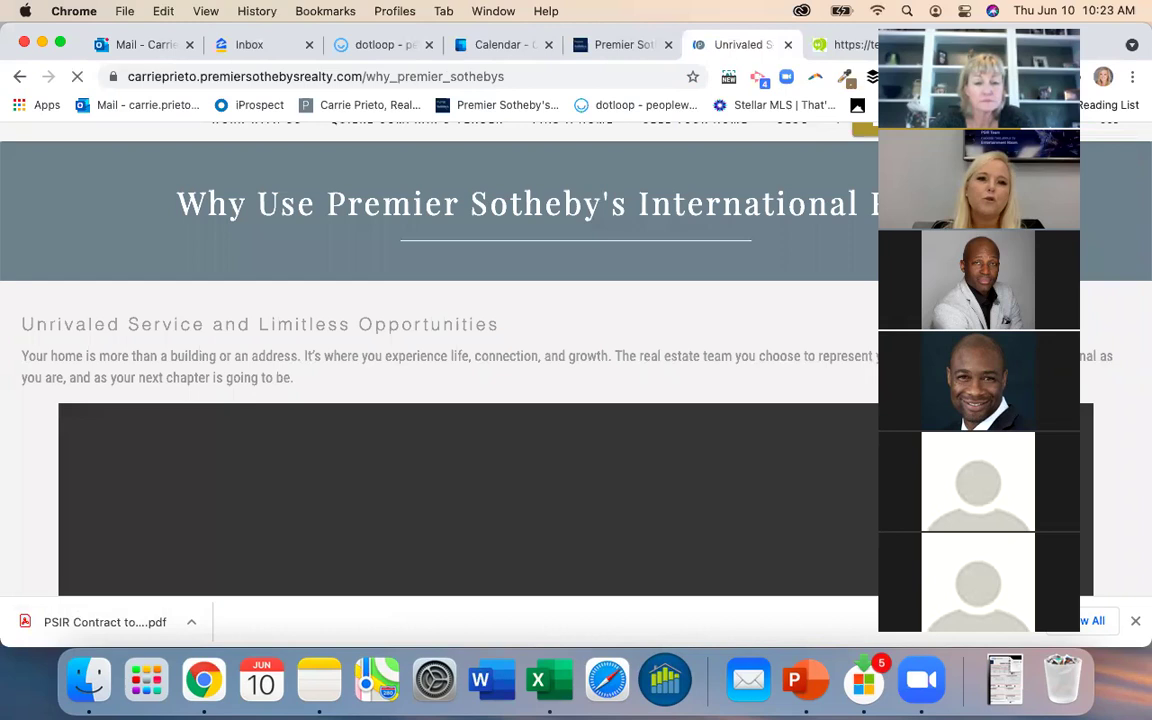
scroll(828, 427, down, 2)
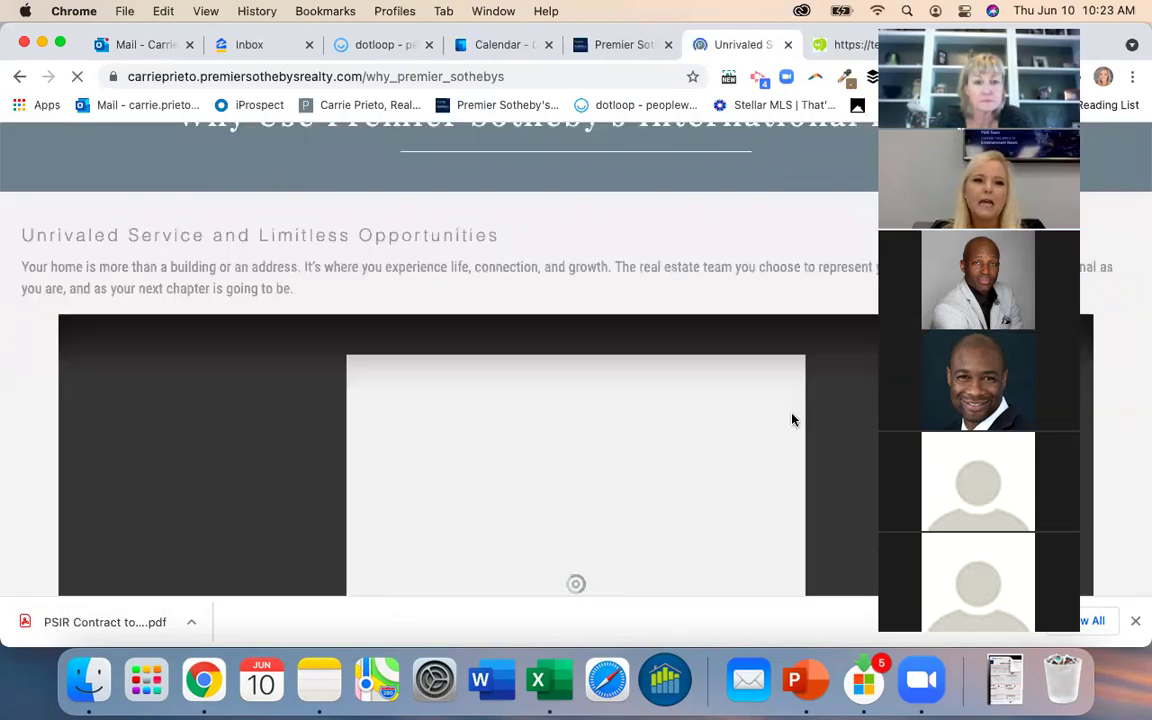
scroll(270, 207, down, 2)
scroll(270, 207, up, 1)
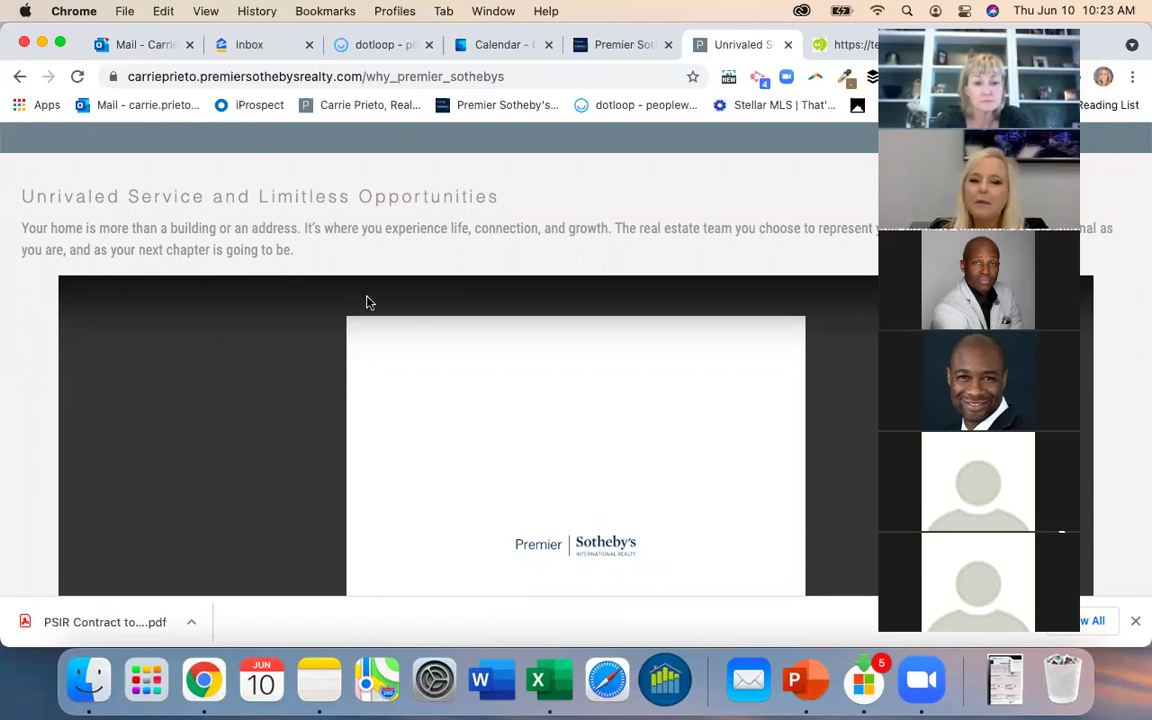
scroll(427, 285, down, 3)
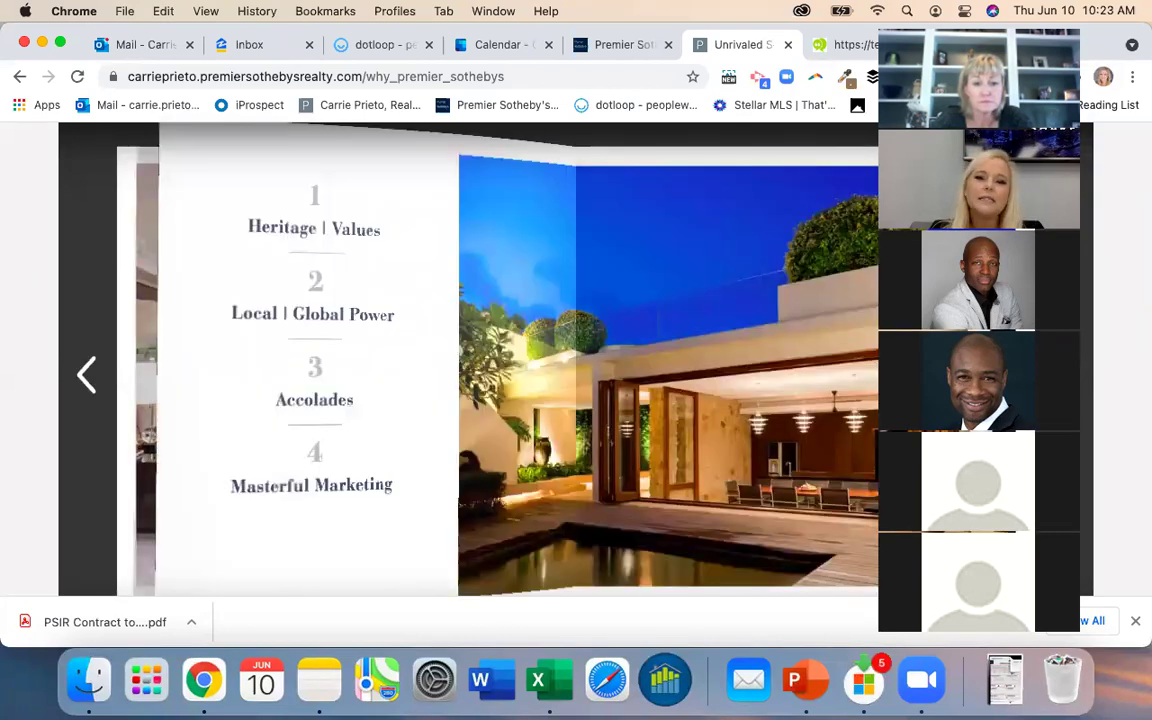
scroll(468, 360, down, 5)
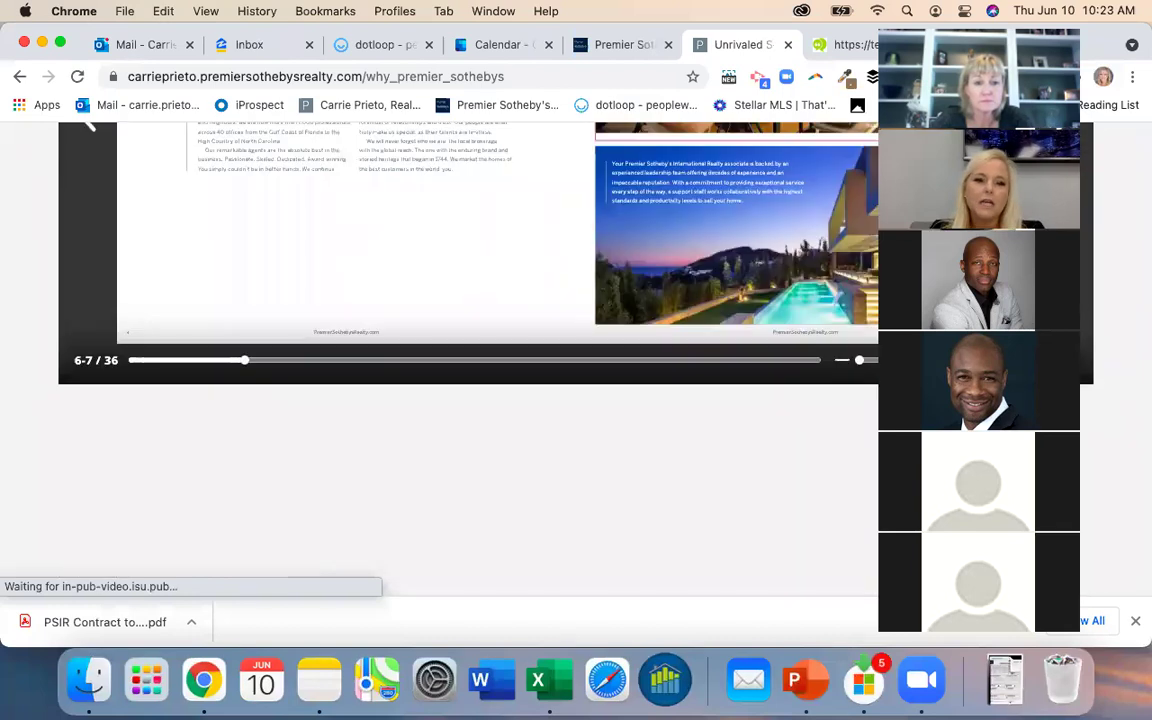
scroll(321, 375, down, 3)
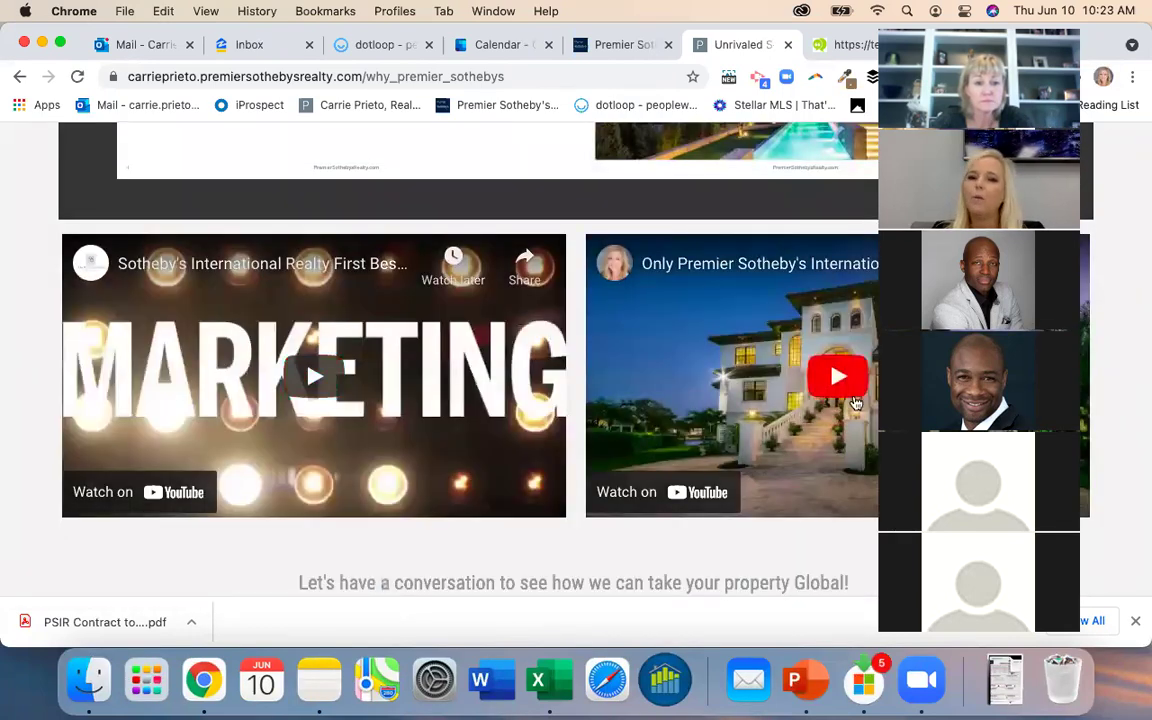
scroll(856, 400, down, 3)
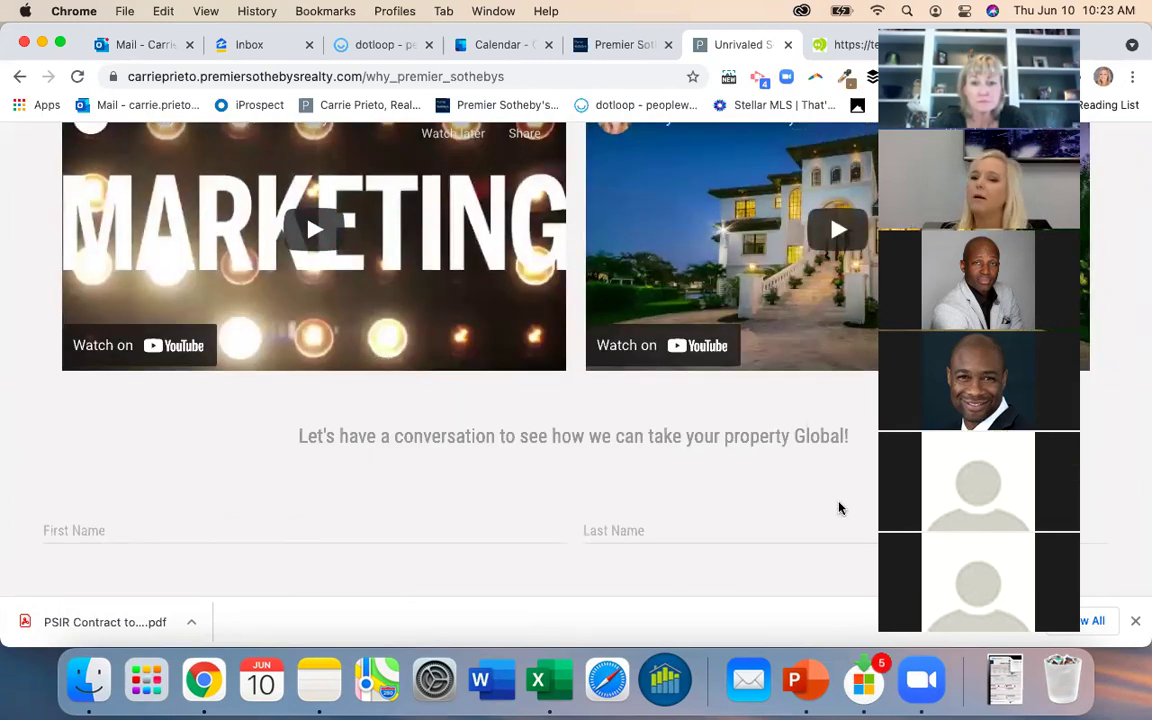
scroll(839, 508, down, 3)
scroll(839, 508, up, 3)
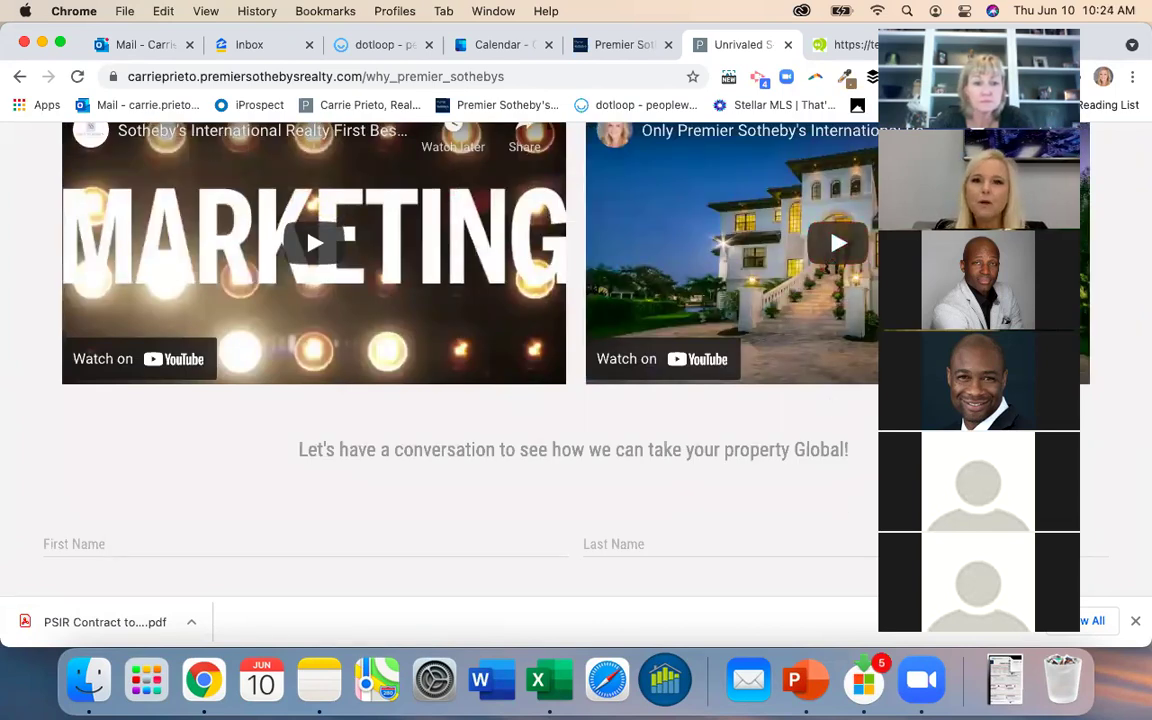
drag(960, 400, 340, 400)
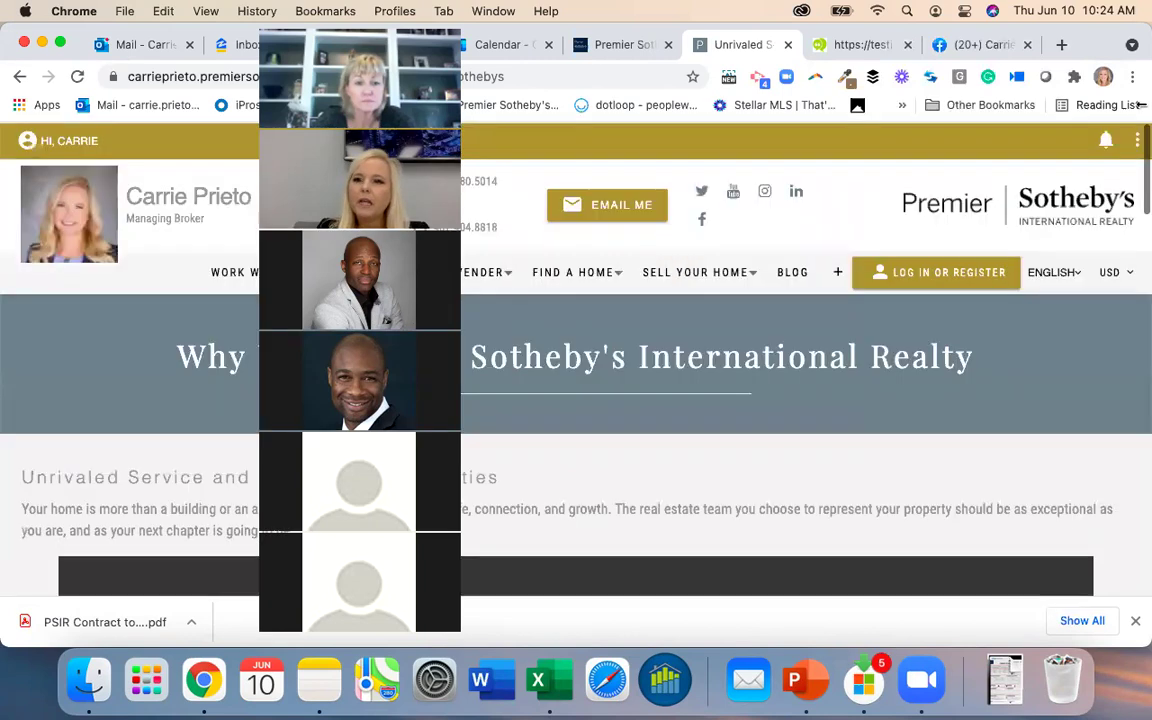
scroll(869, 360, up, 10)
Reopen the why_premier_sothebys page from the Approved Webpages list.
click(1137, 141)
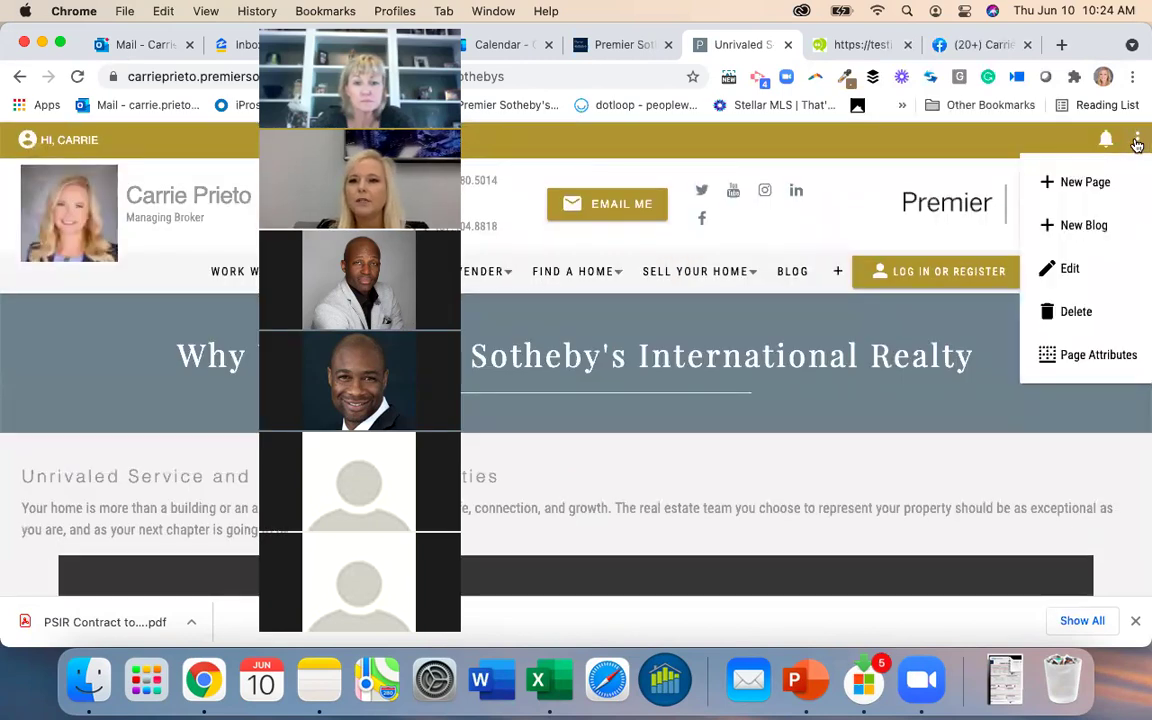
click(1098, 169)
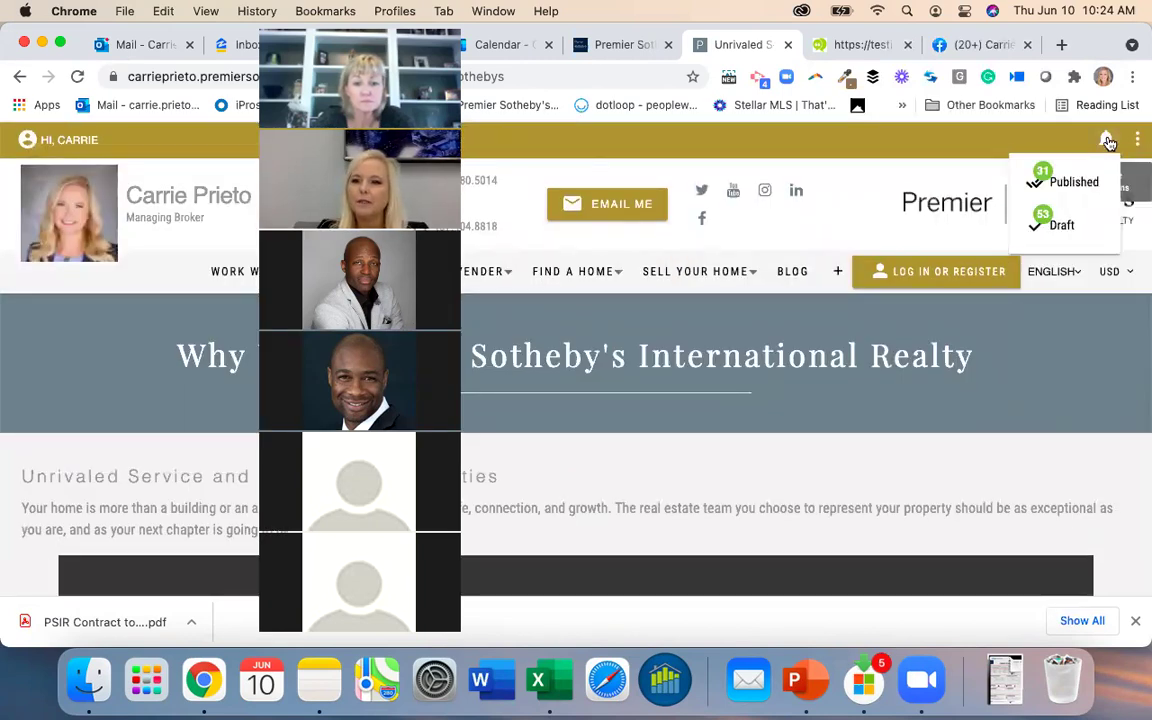
click(1073, 181)
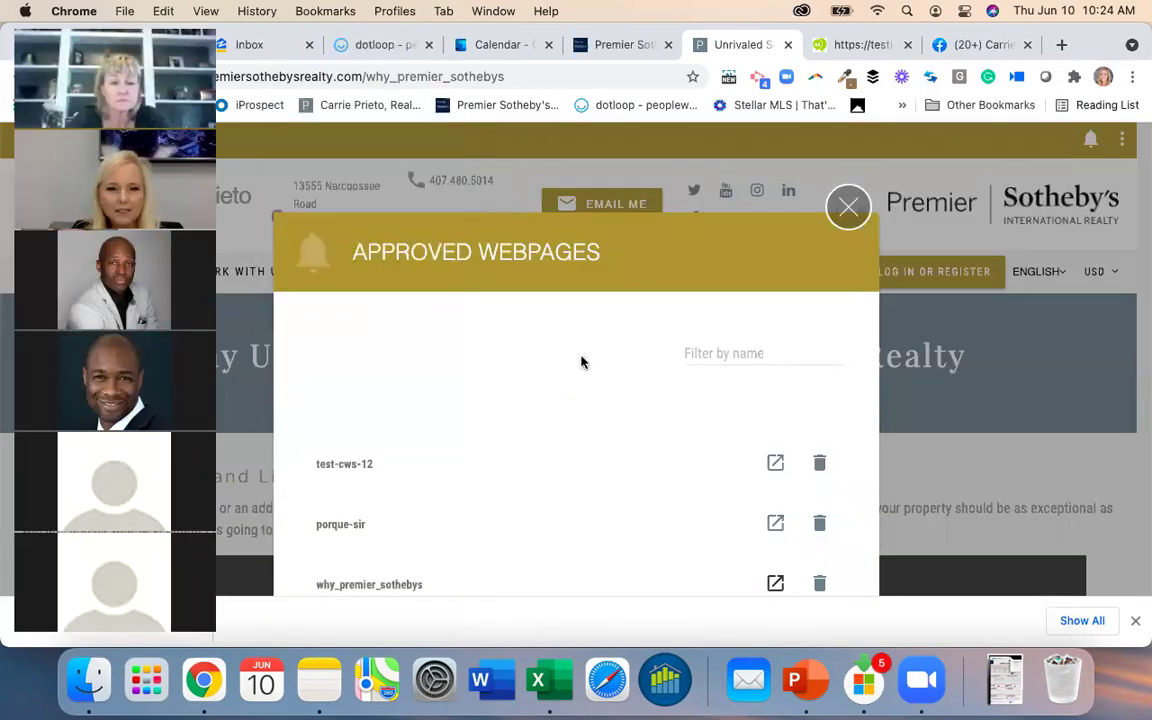
scroll(583, 337, down, 2)
scroll(583, 337, down, 2)
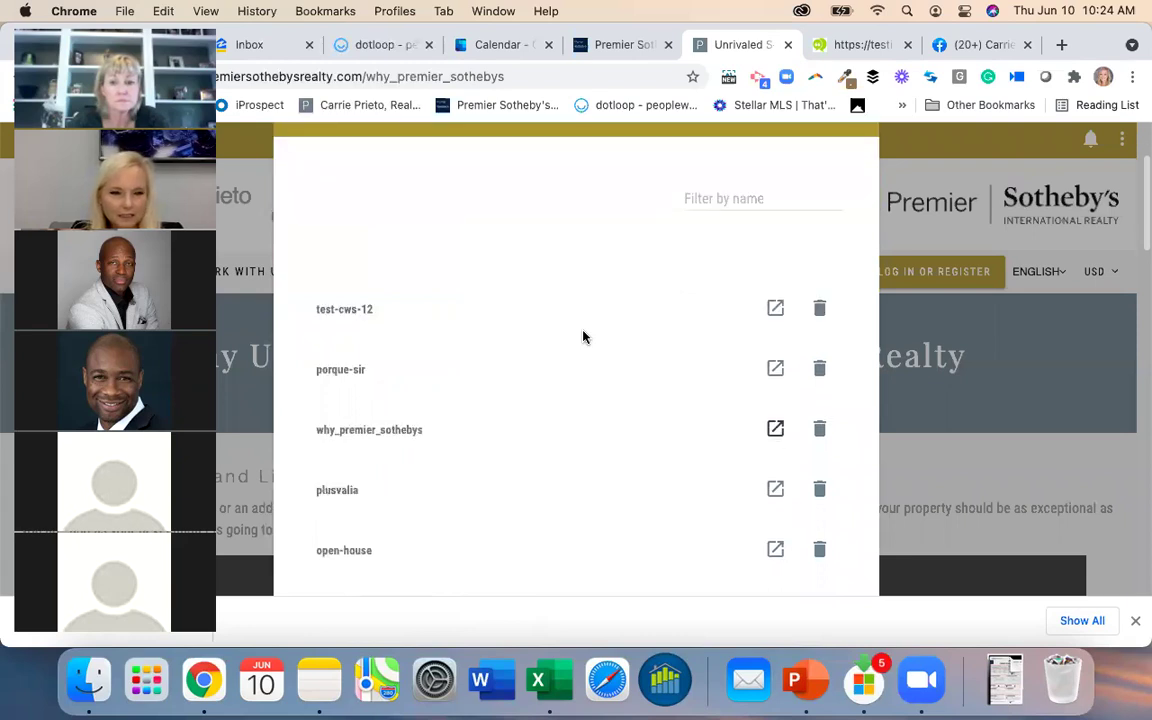
scroll(581, 337, down, 1)
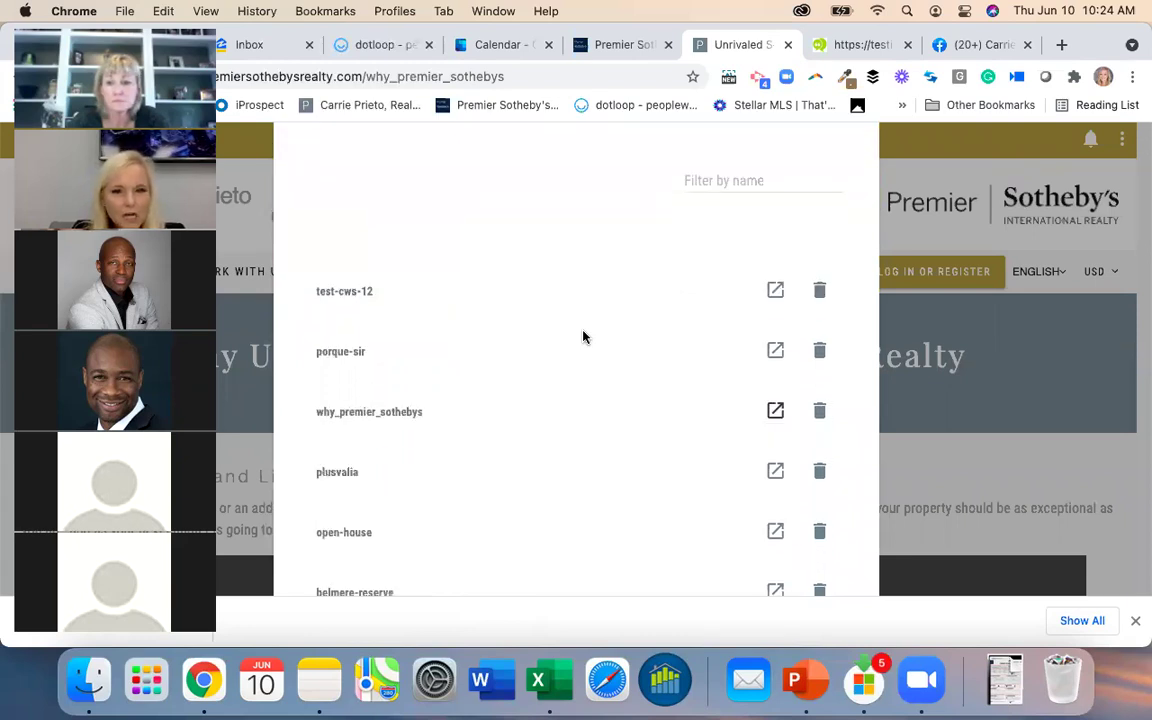
click(775, 410)
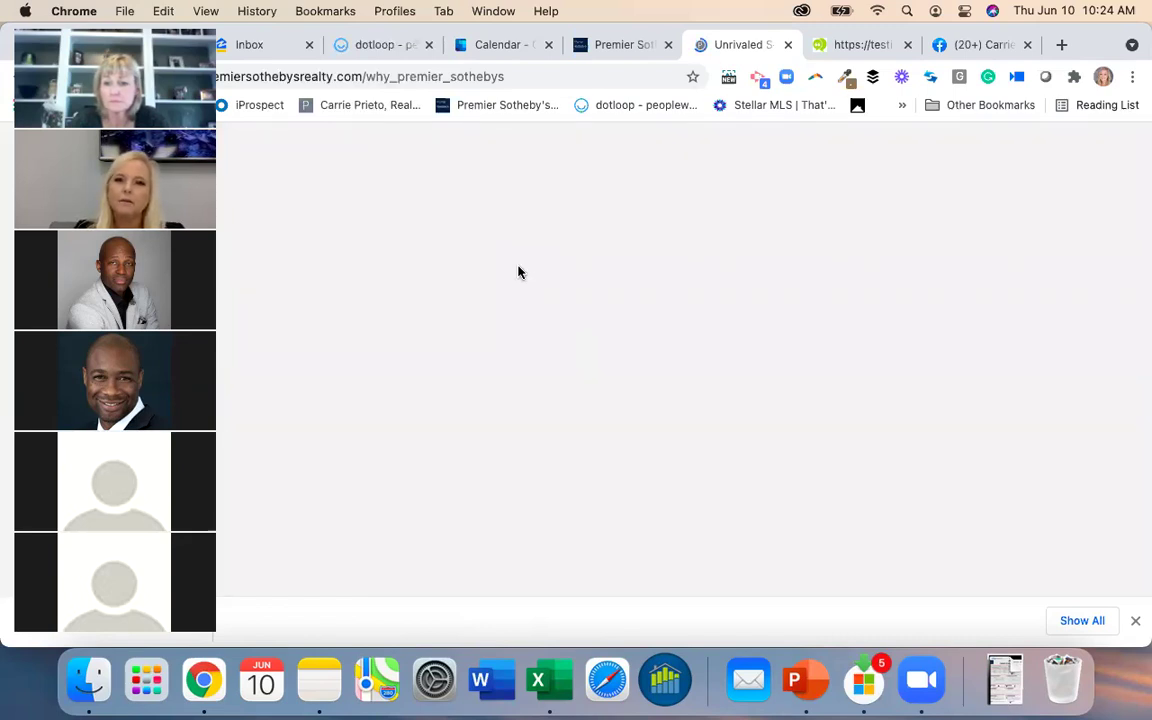
Look over the reopened page, selecting and then deselecting the word Let's in the heading.
mouse_move(560, 271)
scroll(640, 440, down, 3)
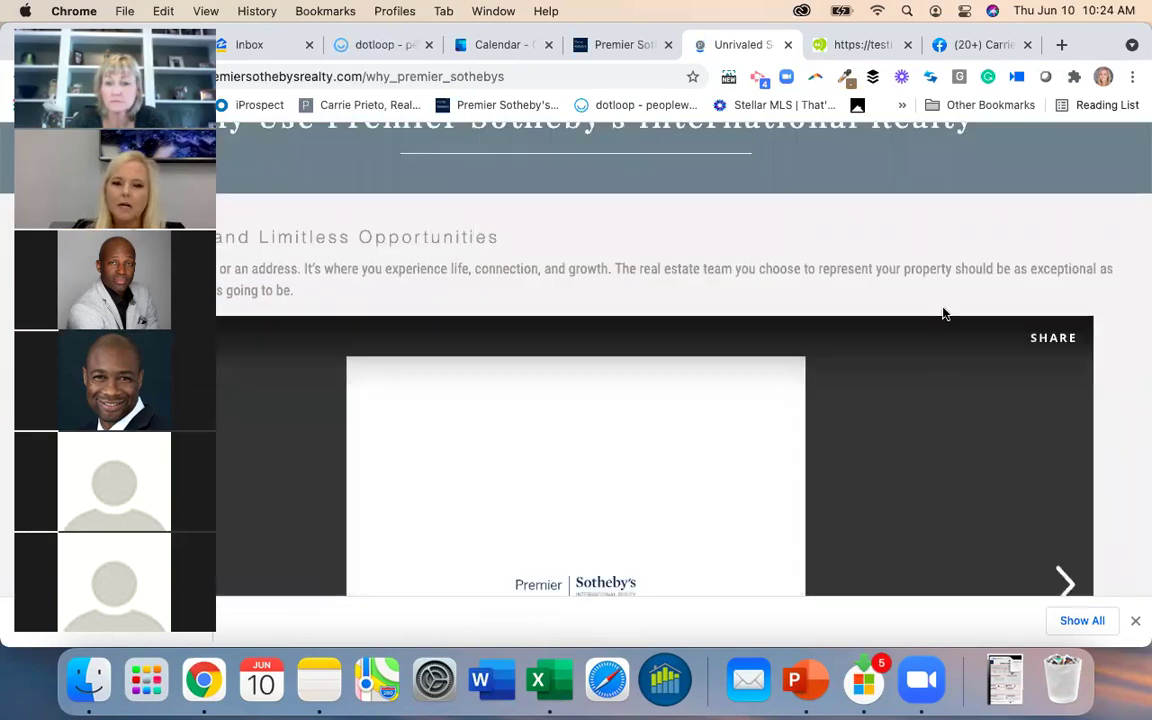
scroll(1049, 334, up, 1)
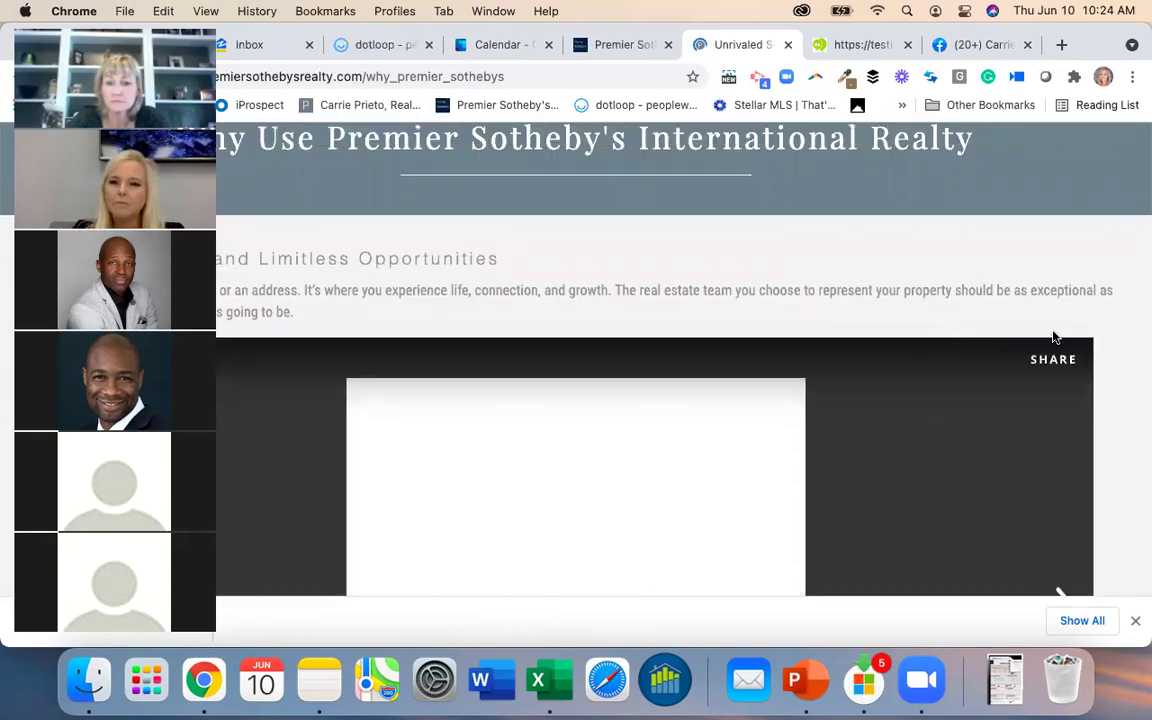
scroll(861, 296, down, 15)
scroll(859, 296, up, 5)
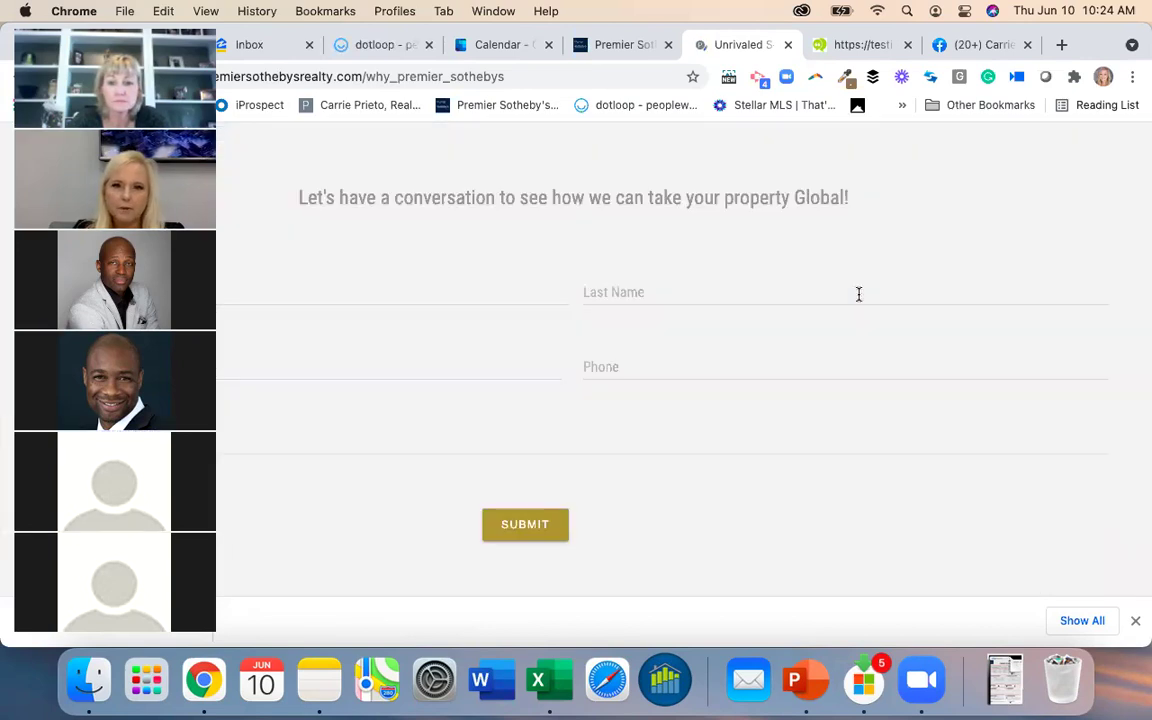
scroll(858, 294, up, 2)
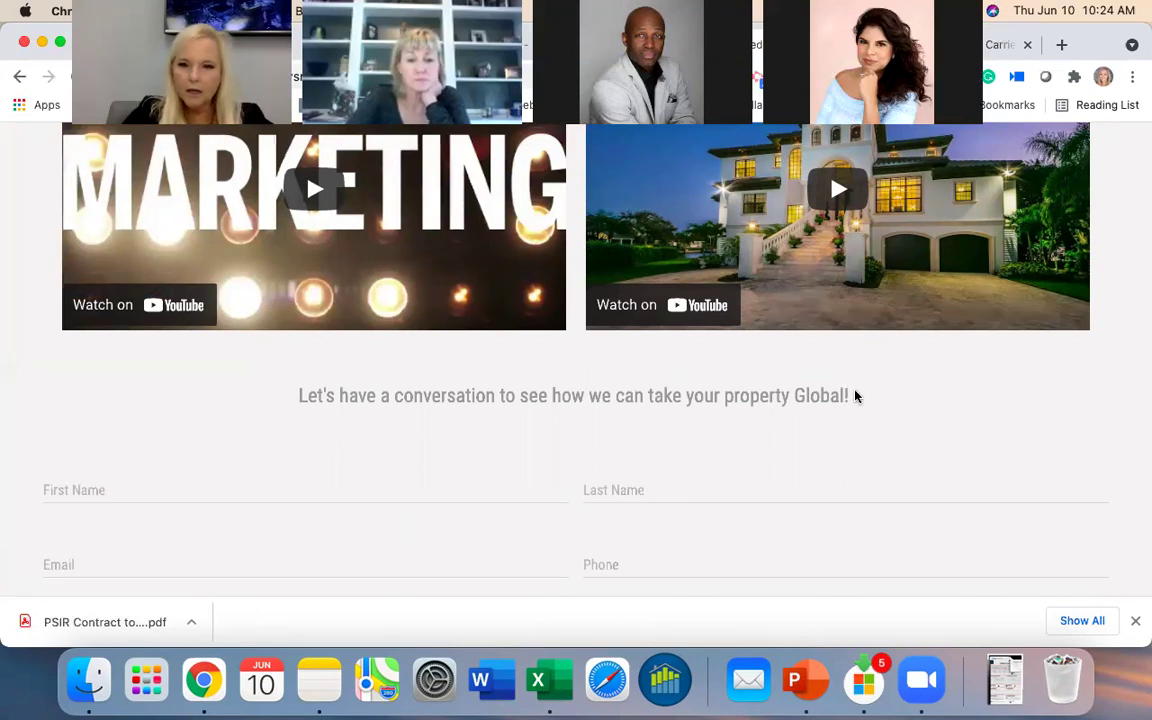
double_click(304, 394)
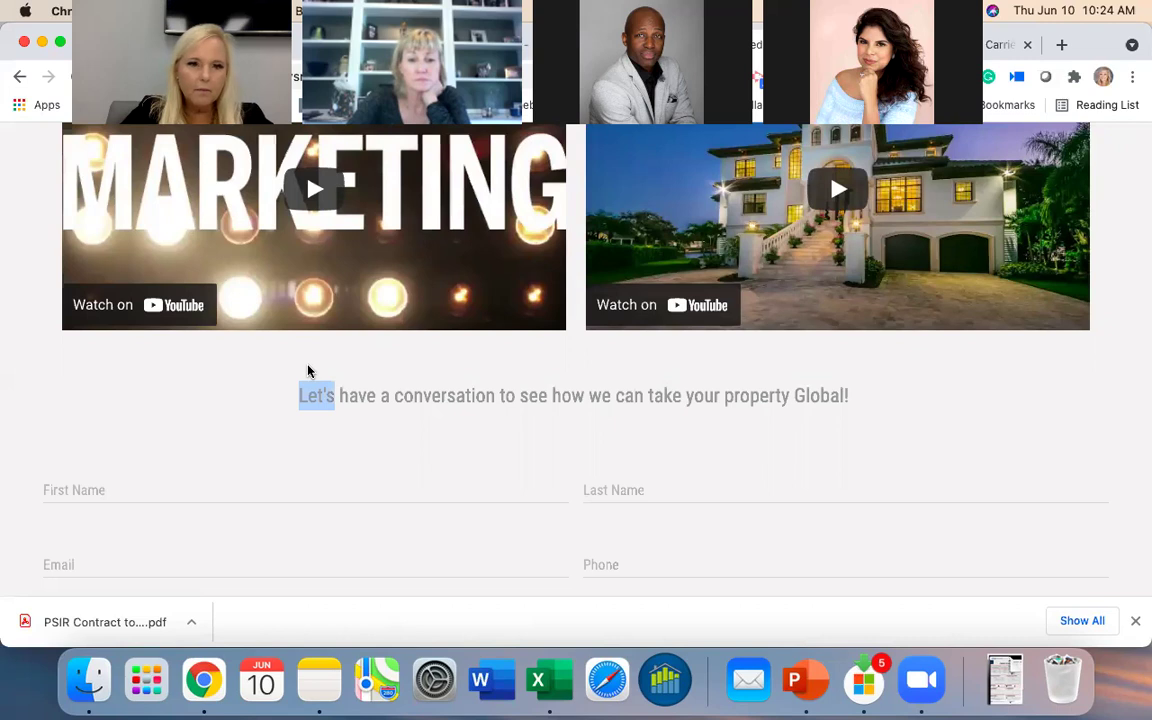
click(286, 386)
scroll(286, 386, up, 15)
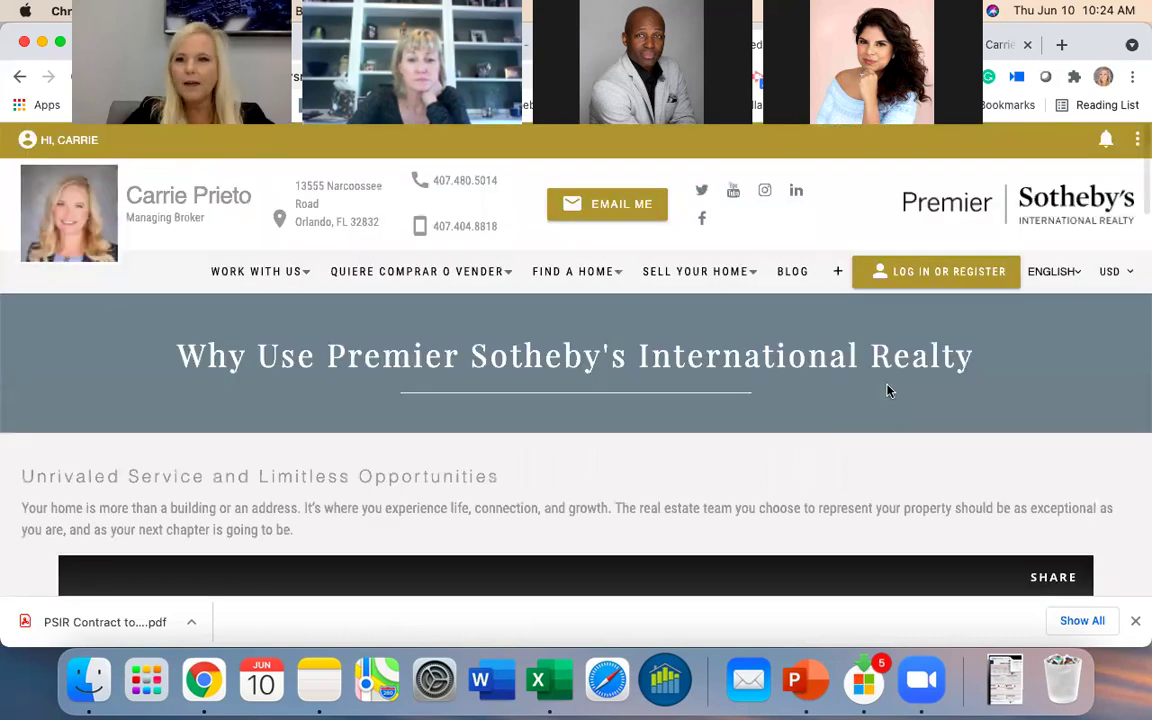
click(1063, 279)
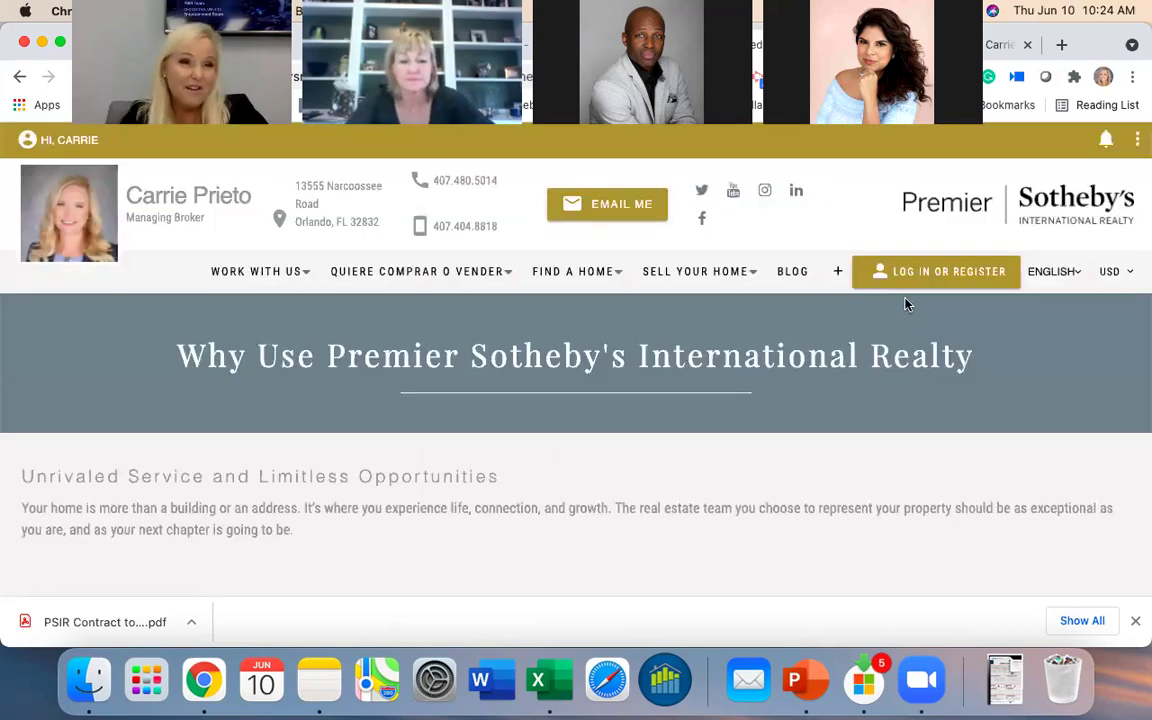
Scroll down to the contact form heading and put it into edit mode.
scroll(930, 463, down, 3)
scroll(930, 463, down, 3)
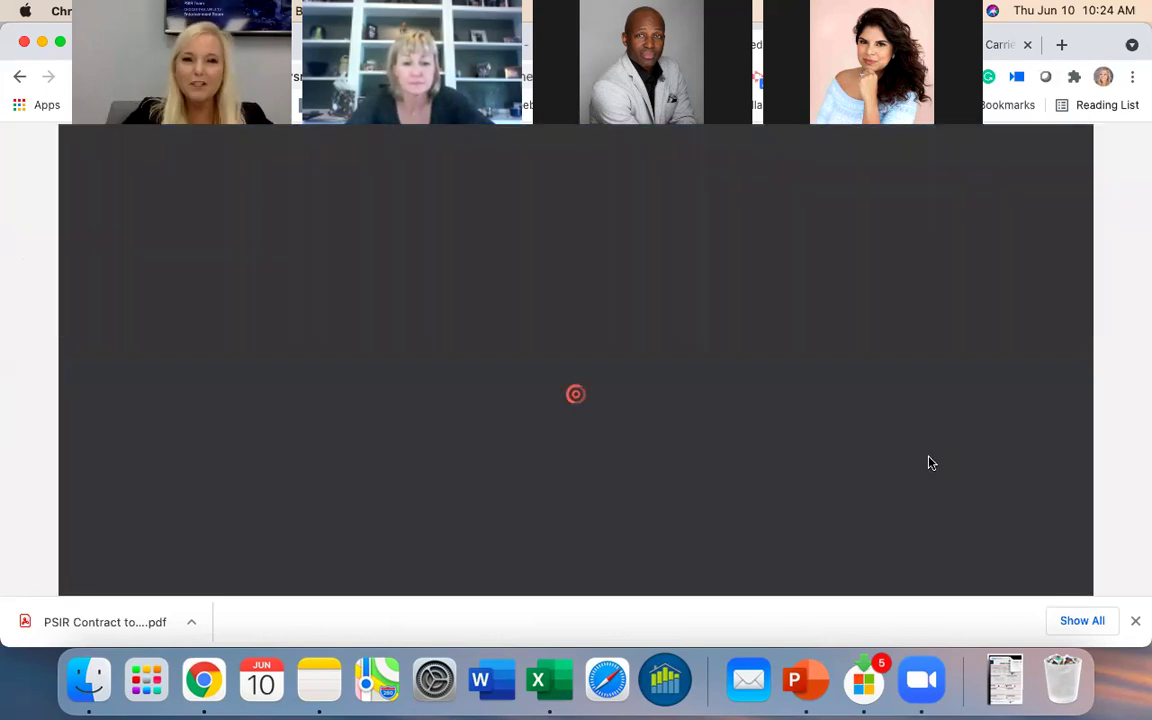
scroll(925, 465, down, 3)
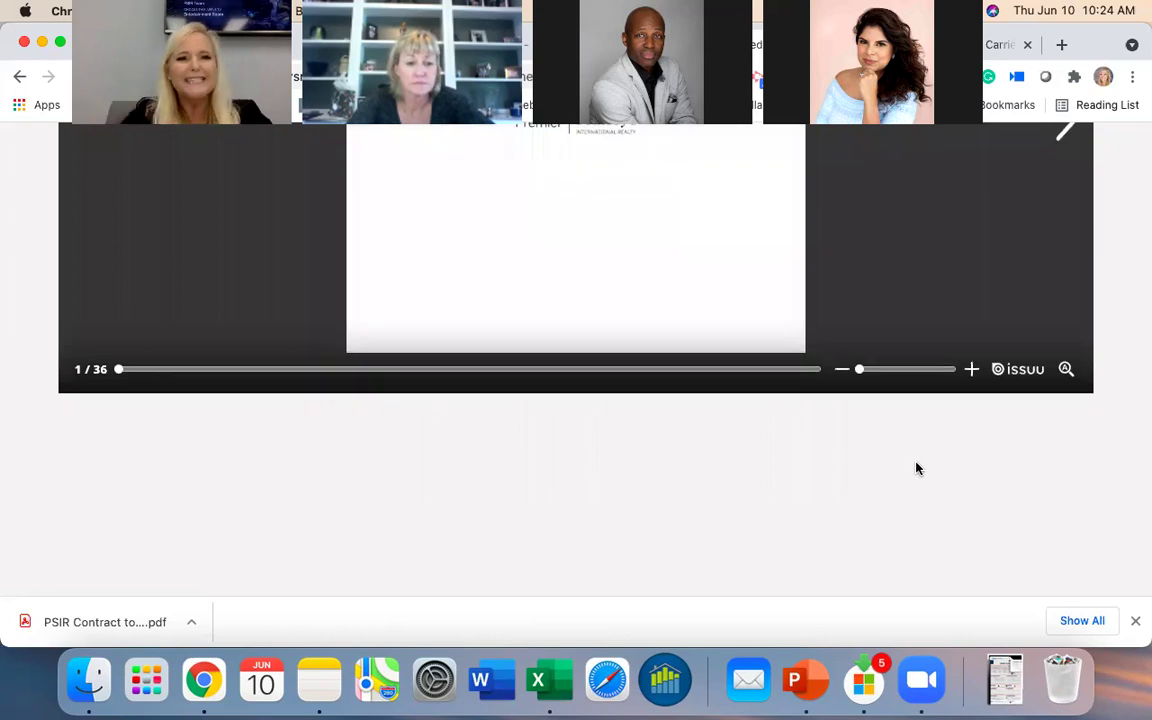
scroll(822, 412, down, 3)
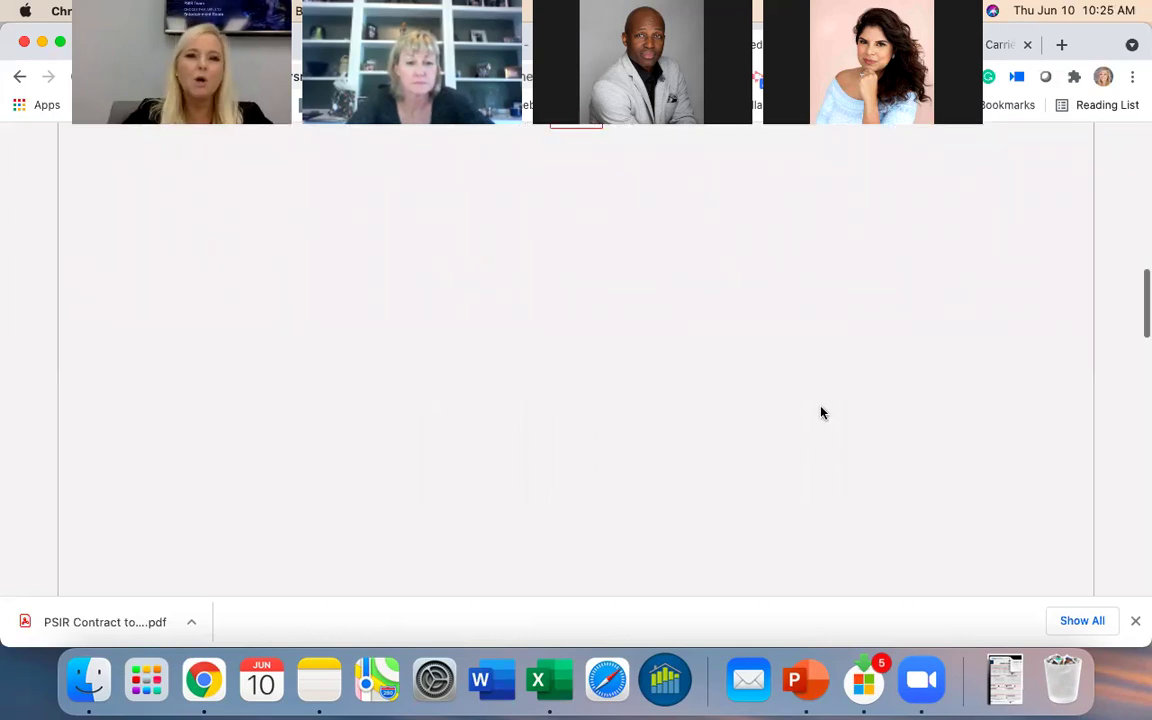
scroll(822, 412, up, 2)
scroll(822, 412, down, 5)
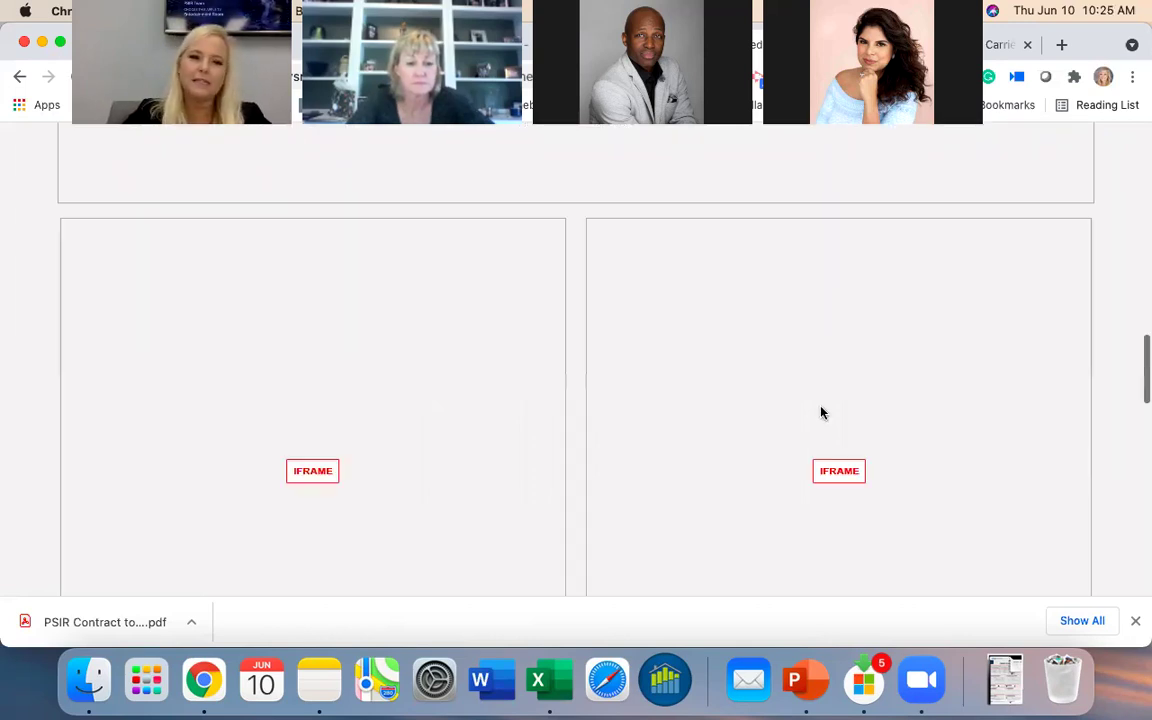
scroll(821, 410, down, 4)
scroll(446, 360, down, 2)
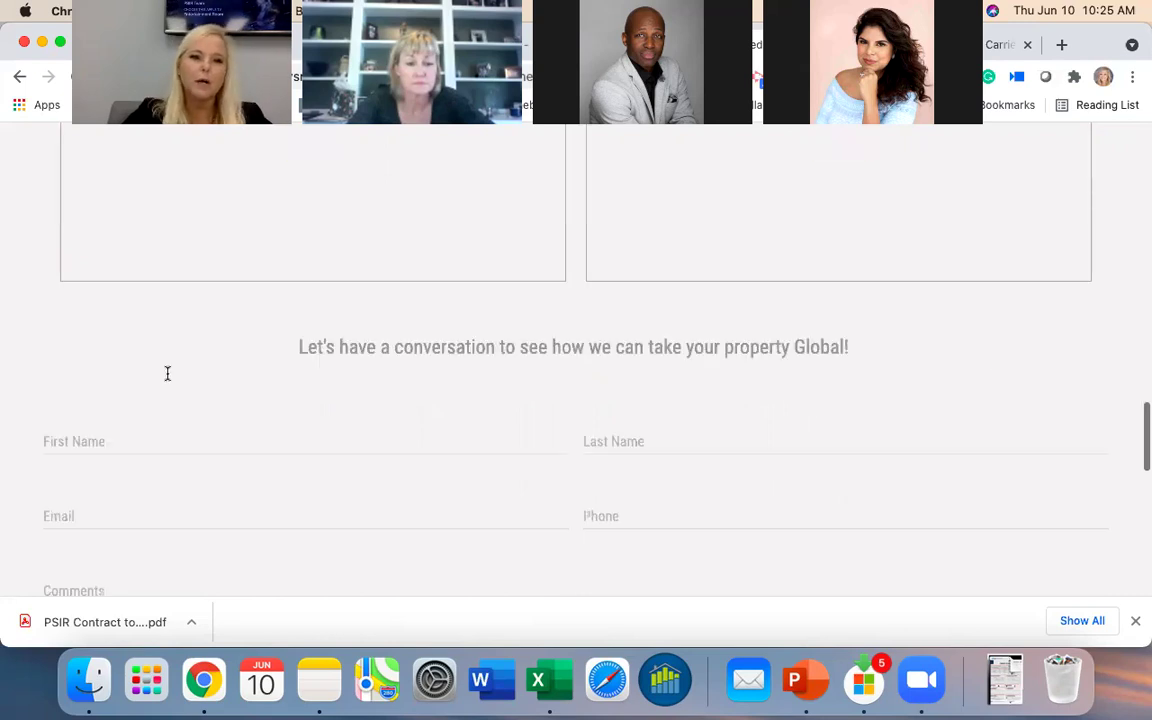
click(275, 329)
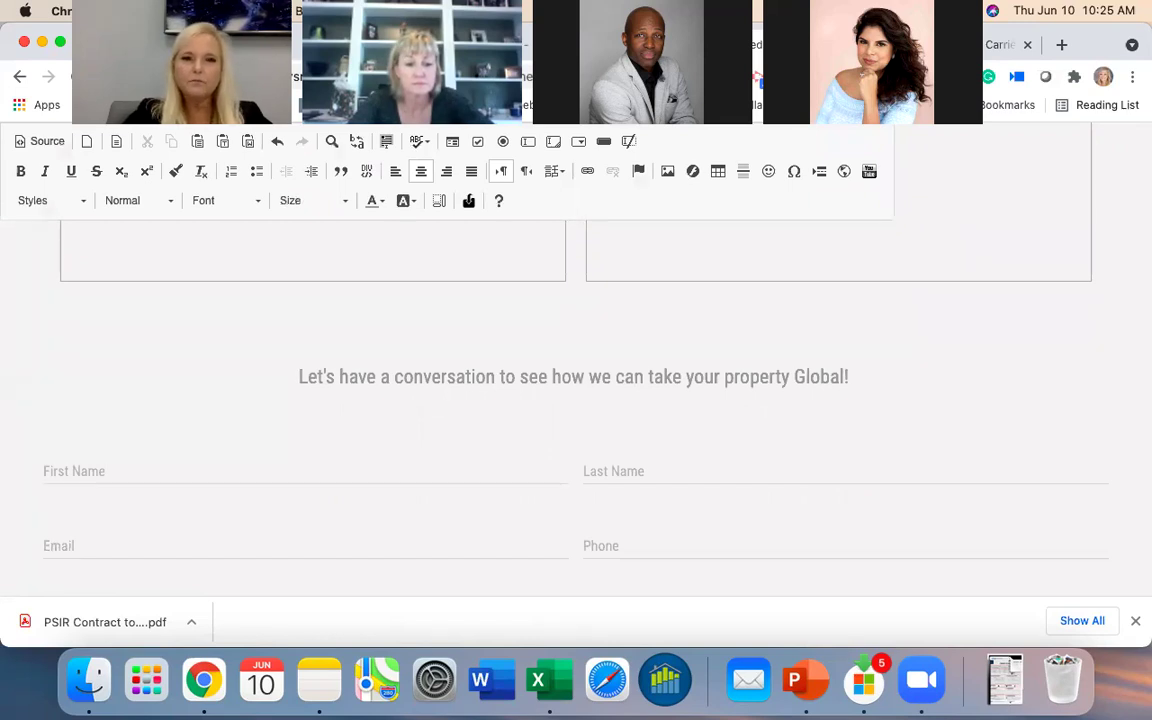
mouse_move(792, 270)
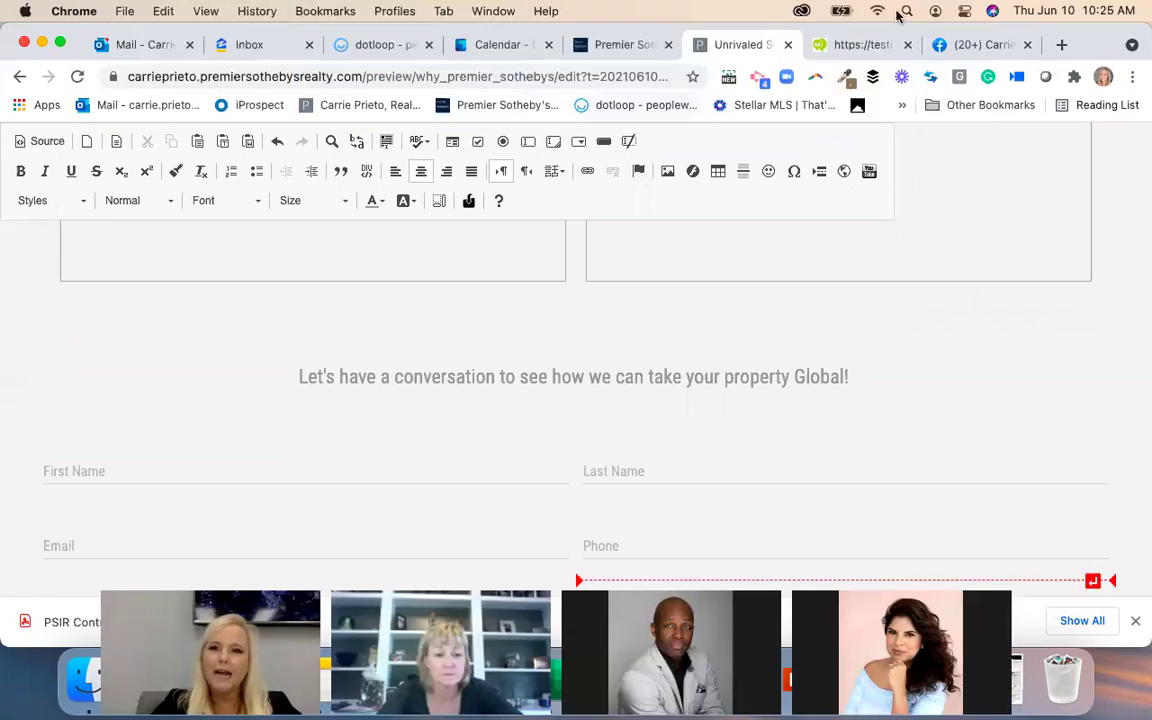
Return to Testimonial Tree and start creating a new testimonial widget.
click(861, 45)
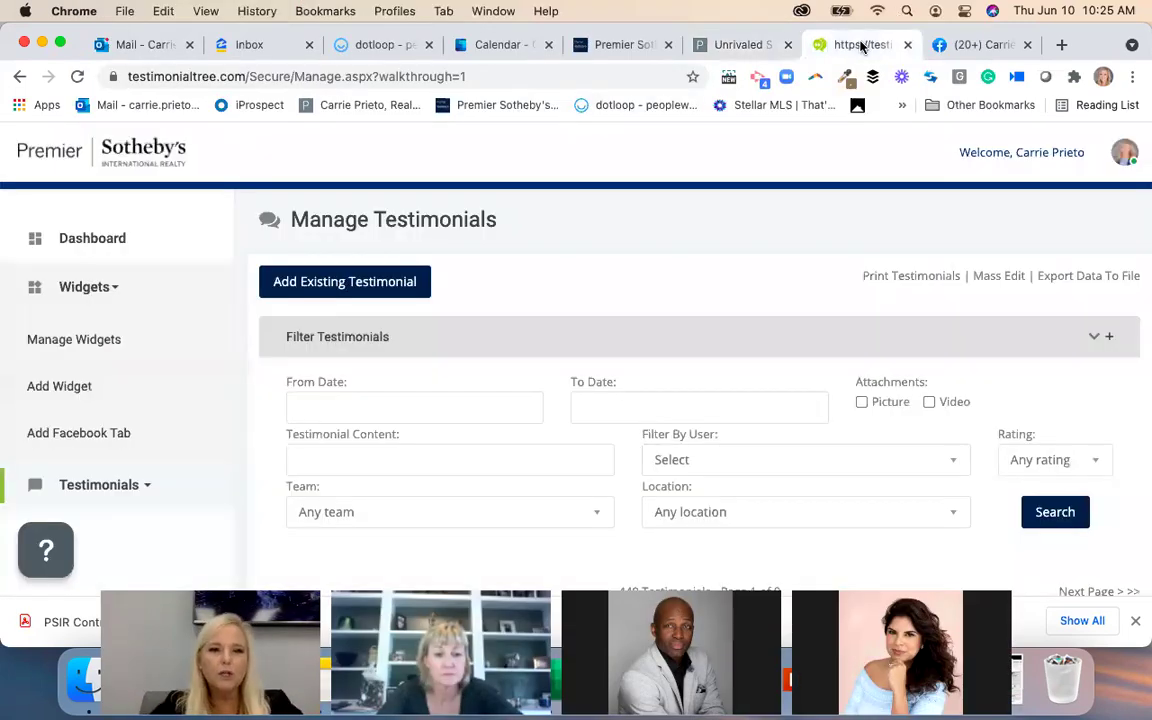
click(106, 291)
click(106, 291)
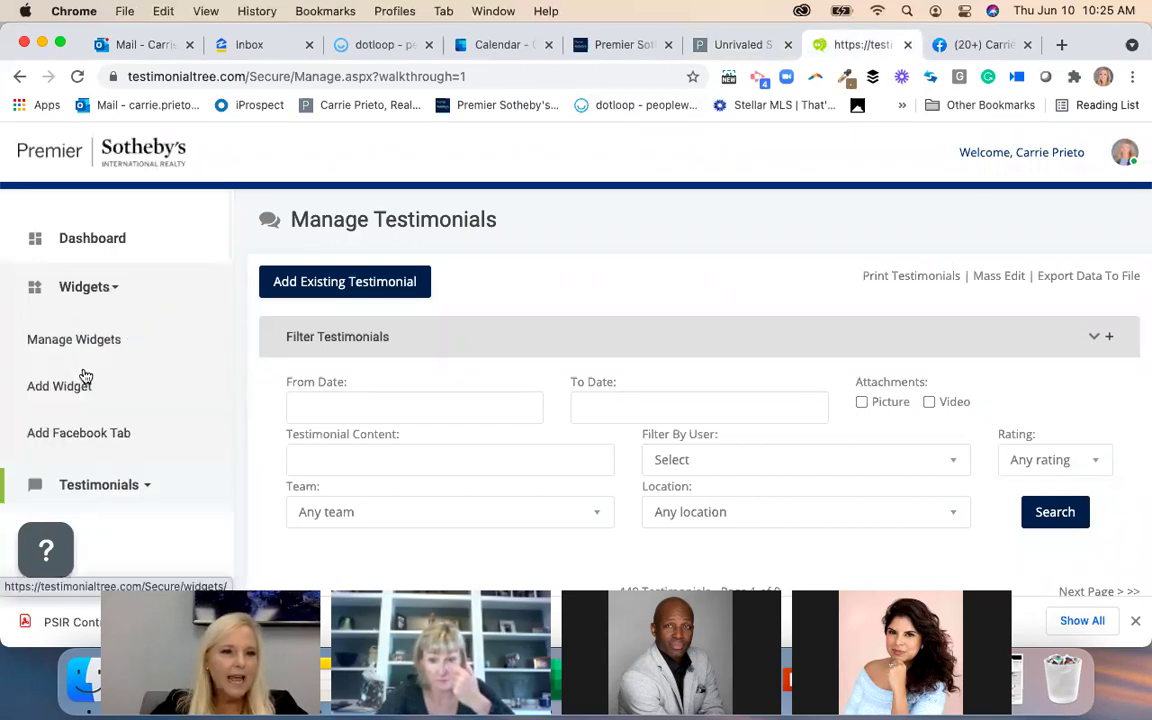
click(85, 388)
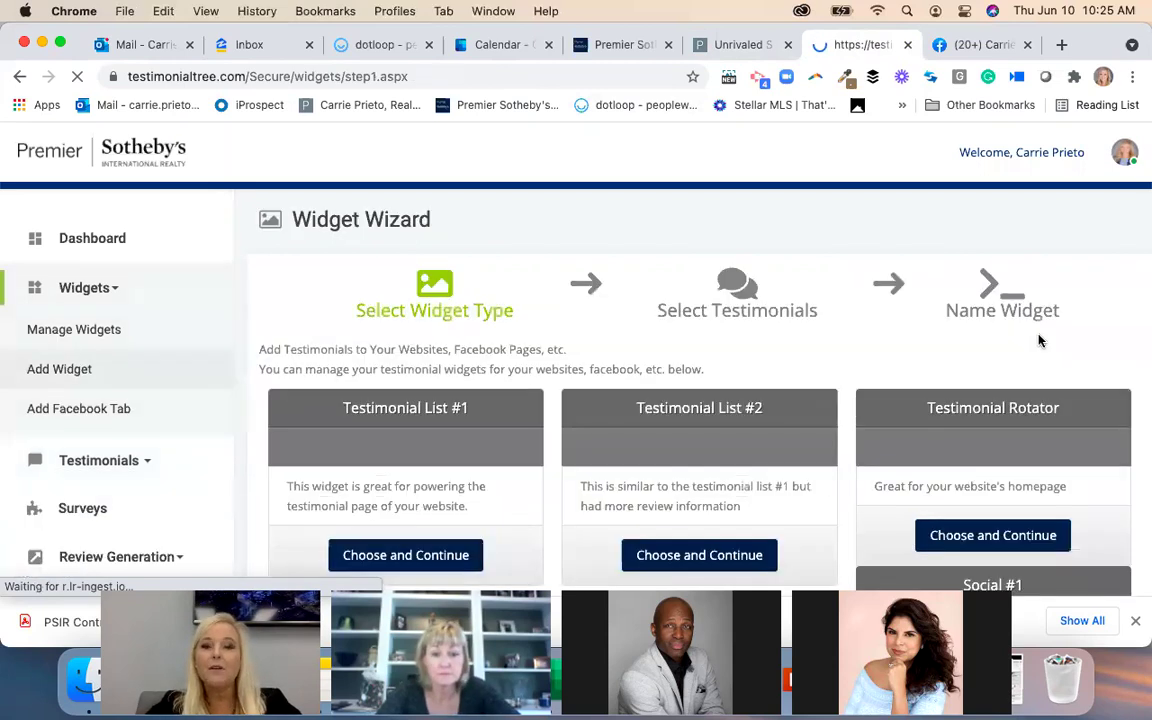
Scroll down the Add Widget page's widget styles to the Splide Rotator card.
scroll(1038, 341, down, 3)
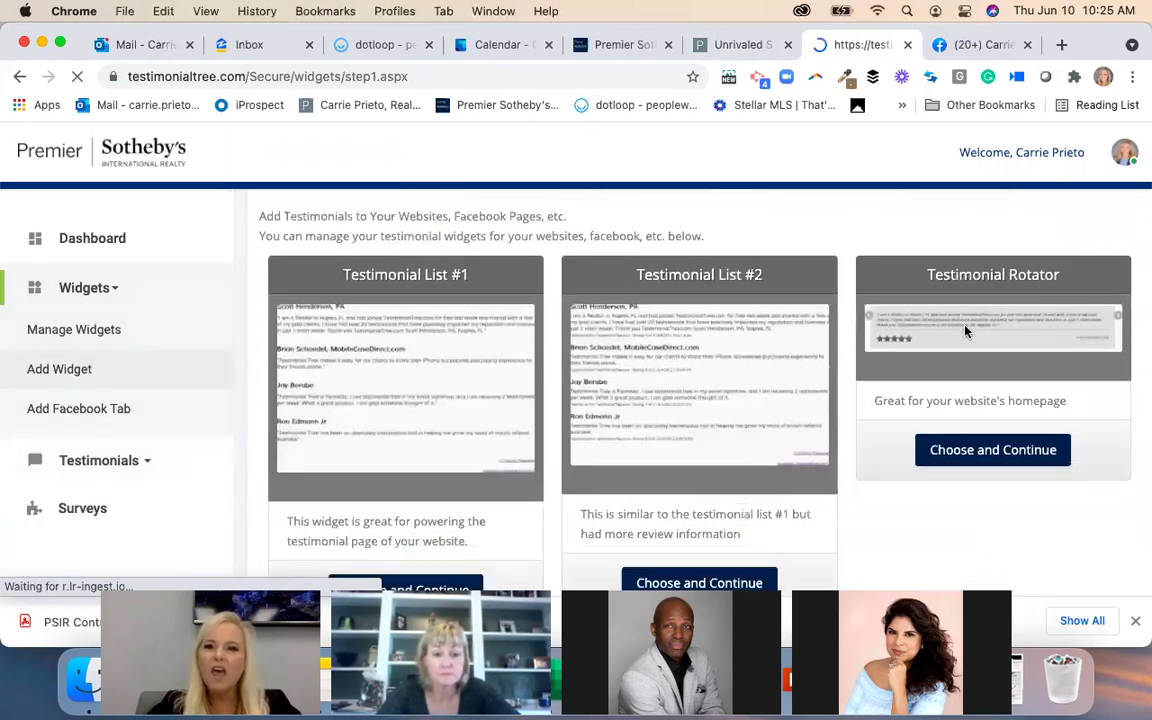
scroll(965, 330, down, 5)
scroll(733, 437, down, 5)
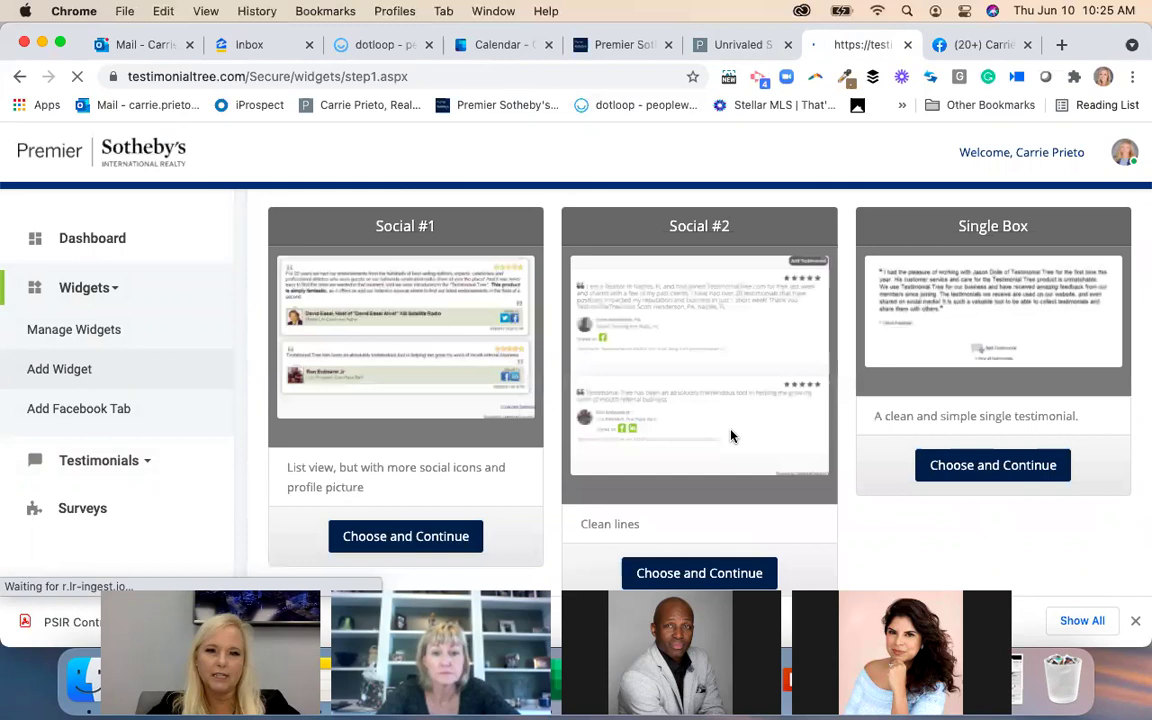
scroll(912, 452, down, 1)
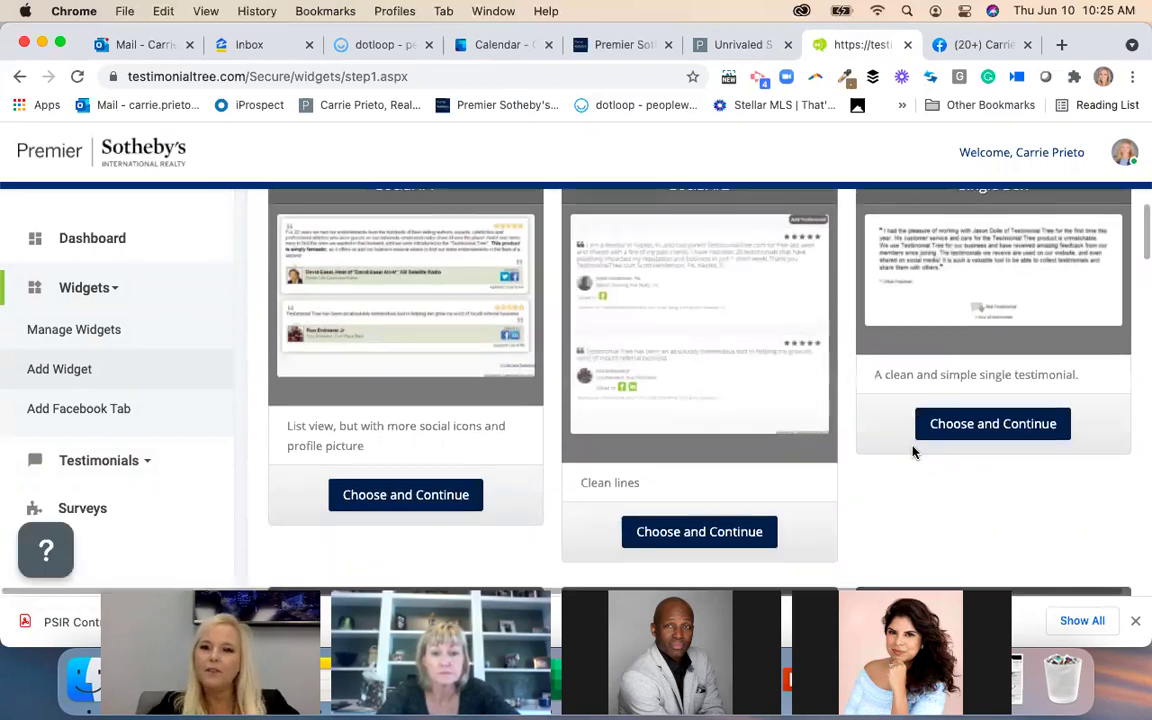
scroll(912, 452, down, 5)
scroll(912, 452, down, 5)
scroll(912, 452, down, 5)
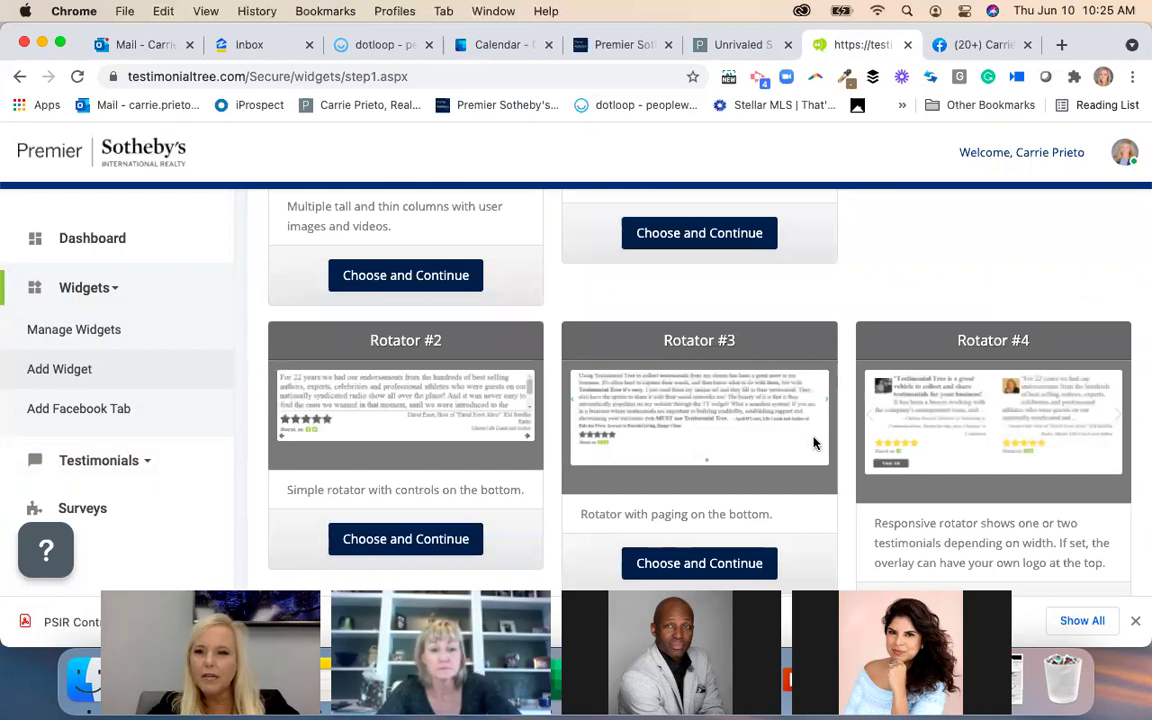
scroll(813, 443, down, 5)
scroll(813, 443, down, 3)
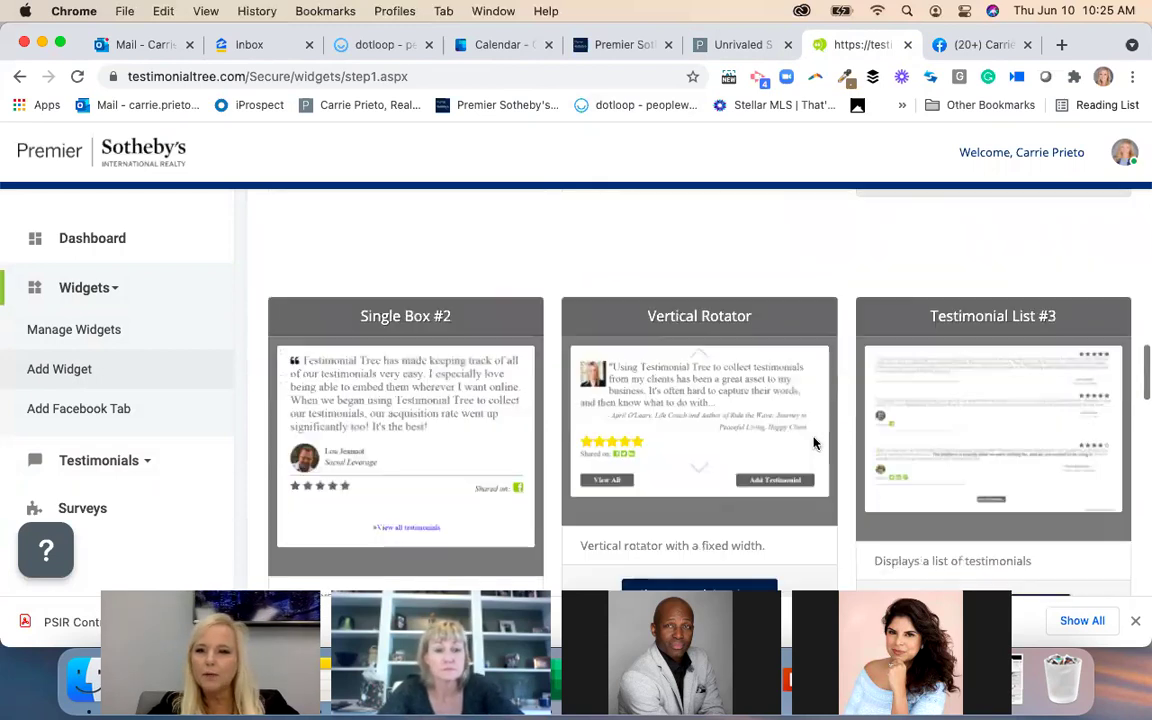
scroll(813, 443, down, 1)
scroll(813, 443, down, 5)
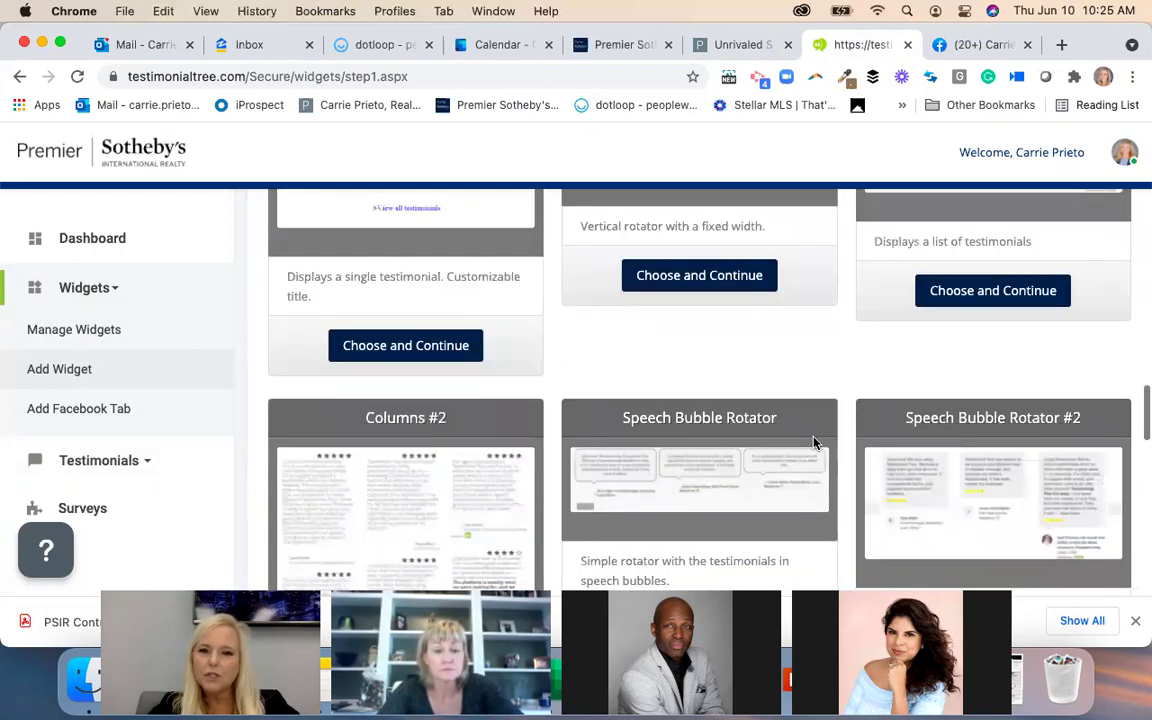
scroll(813, 443, down, 7)
scroll(813, 443, down, 5)
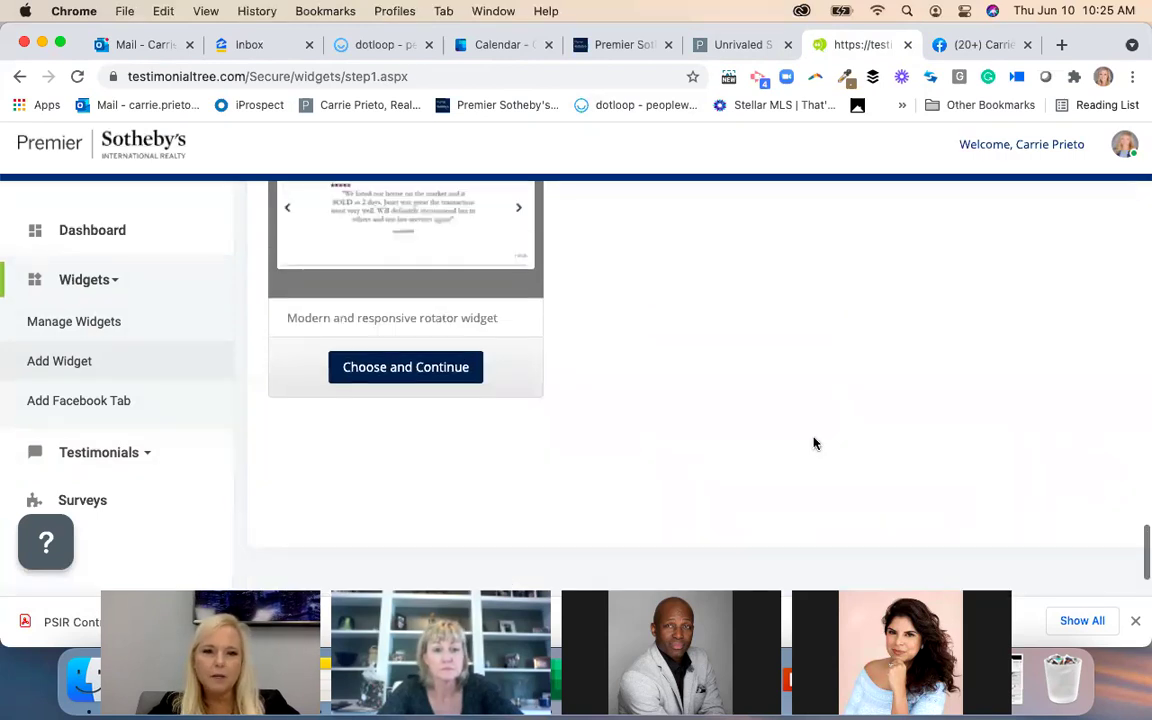
scroll(285, 308, up, 1)
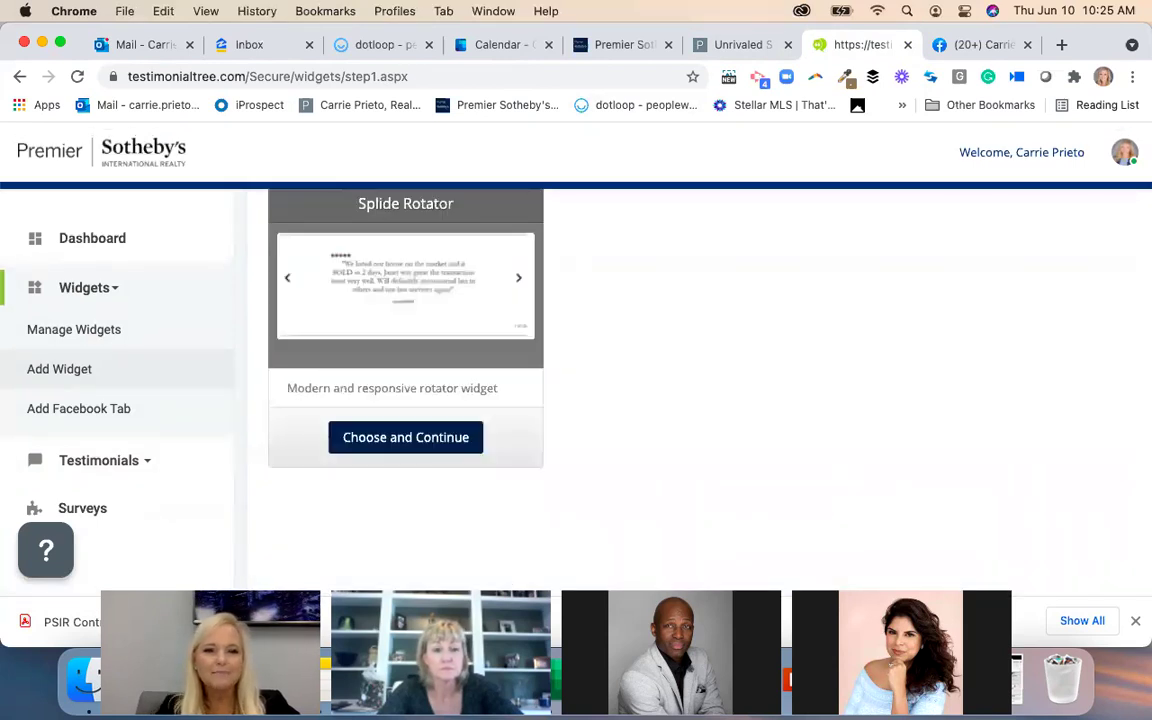
Choose Splide Rotator as the widget type and browse the testimonial list.
click(406, 438)
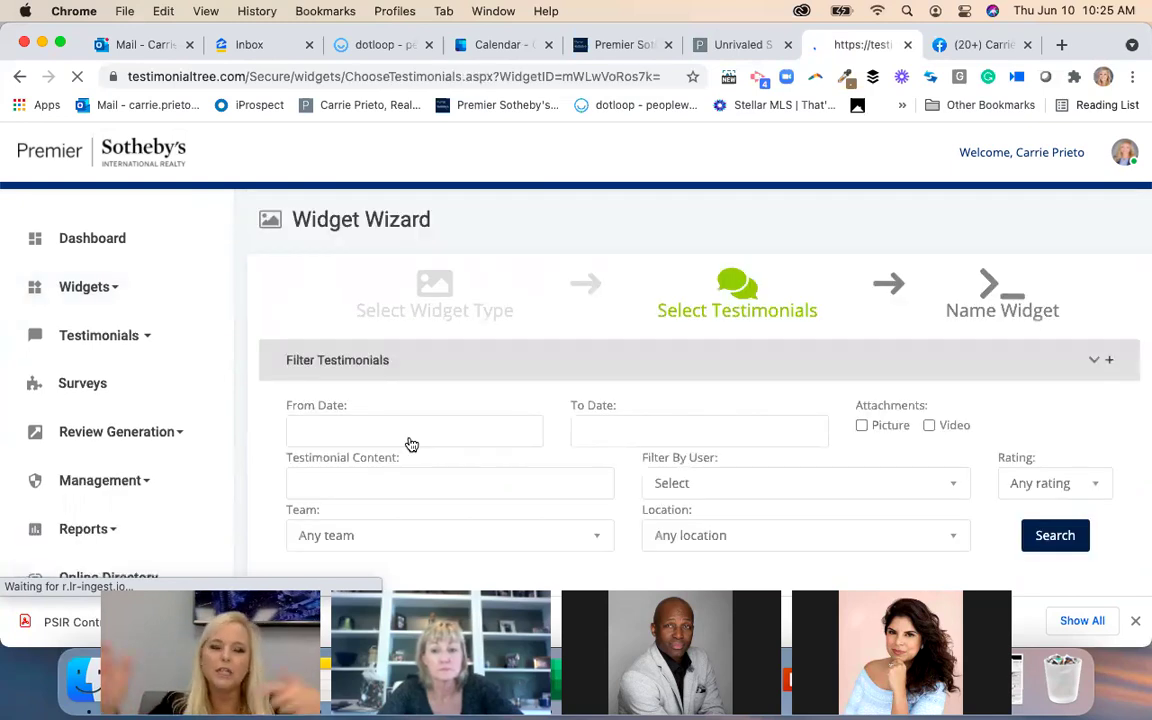
scroll(634, 524, down, 1)
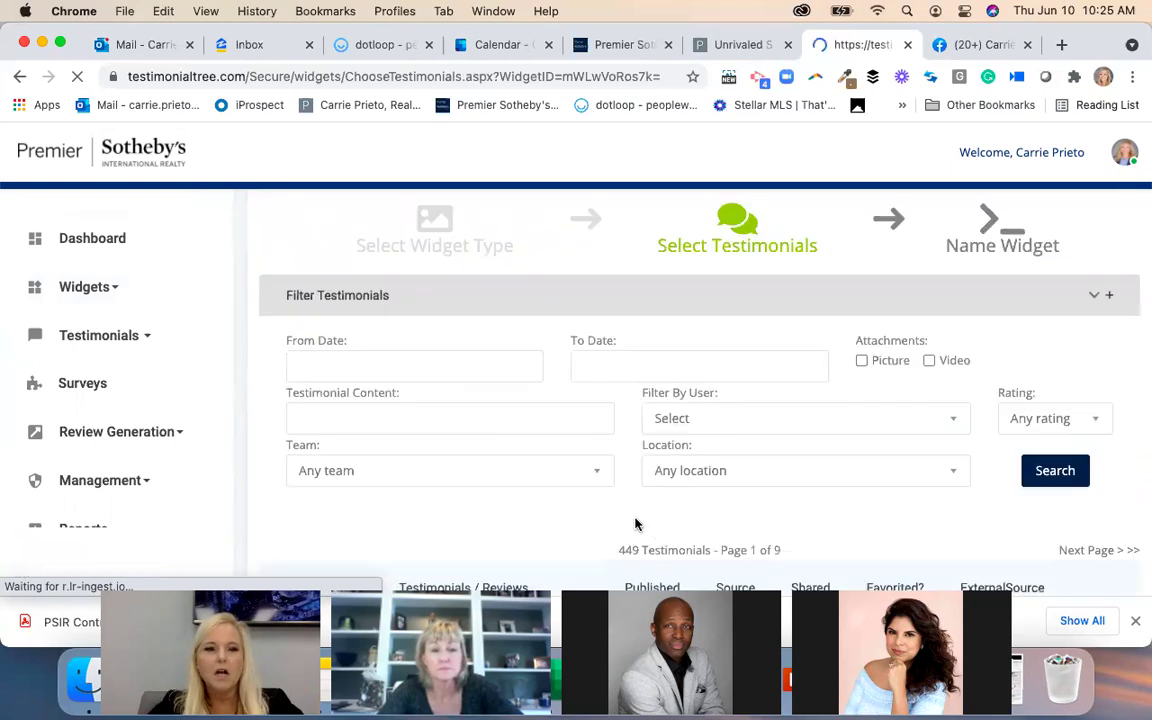
scroll(634, 524, down, 1)
scroll(635, 523, up, 1)
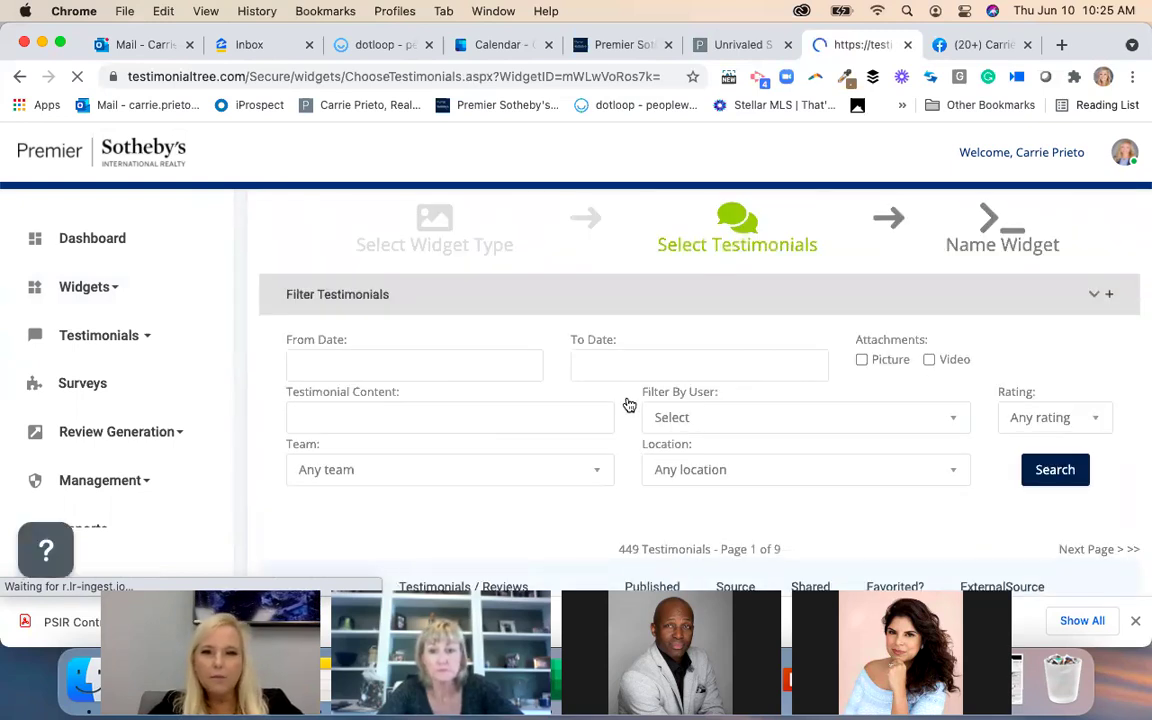
scroll(687, 447, down, 3)
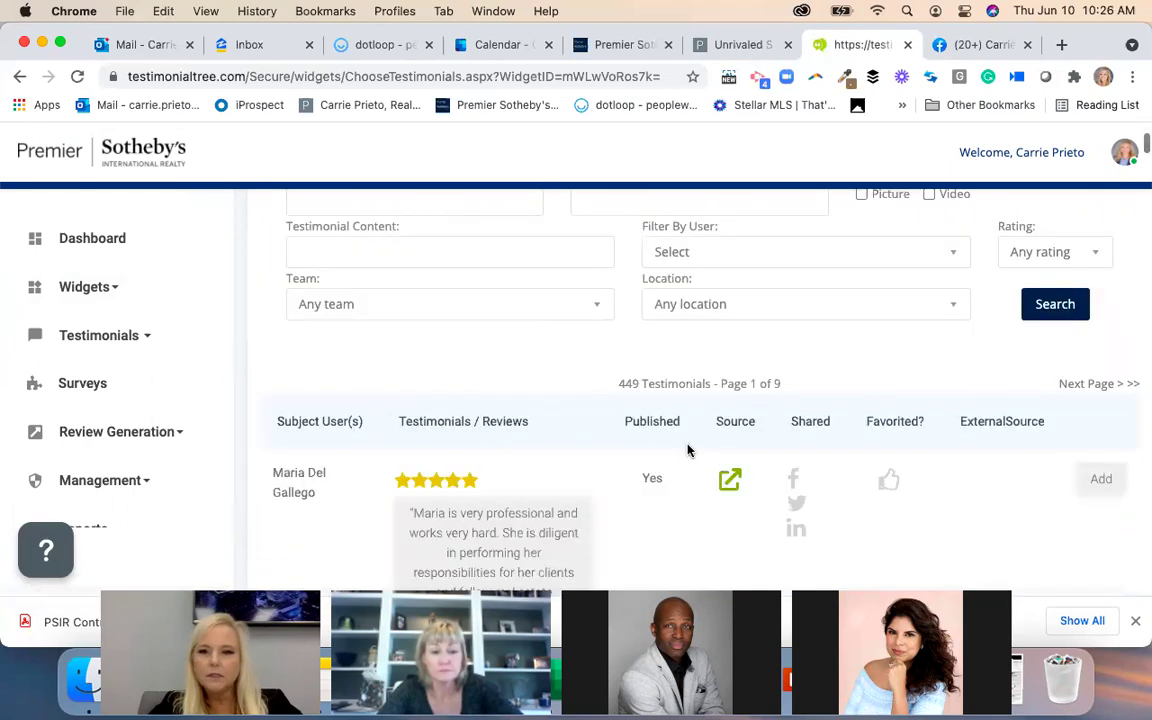
scroll(687, 451, down, 4)
scroll(687, 451, down, 1)
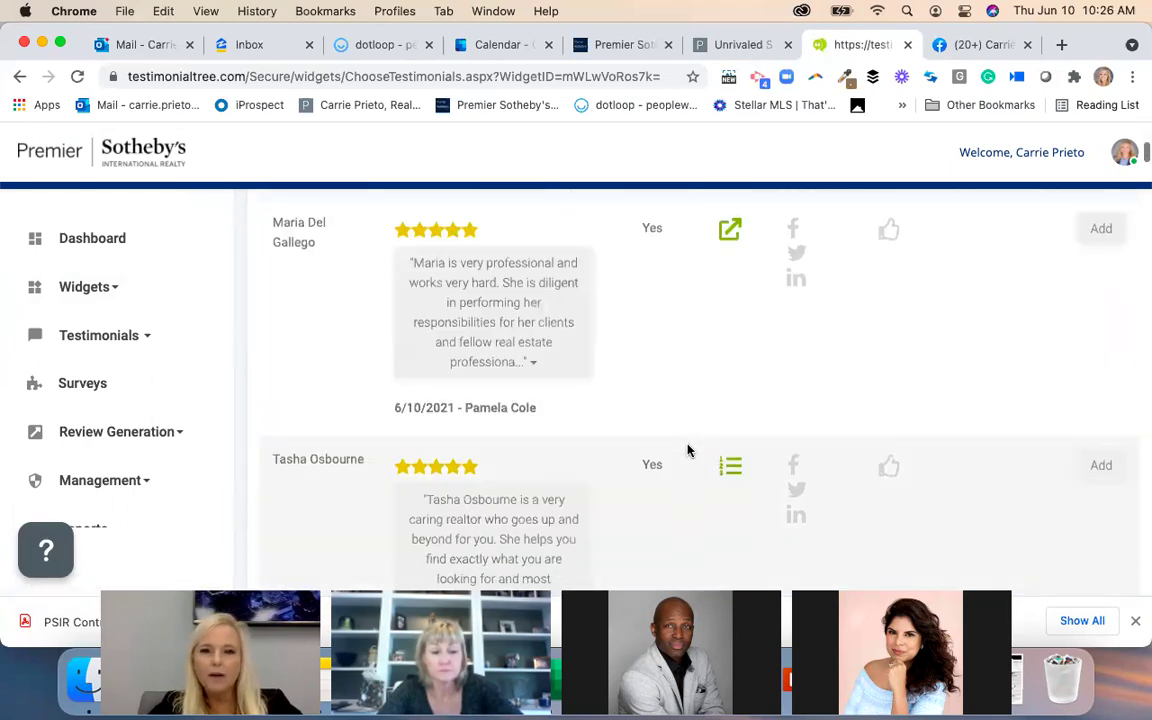
scroll(689, 450, down, 10)
scroll(689, 450, down, 5)
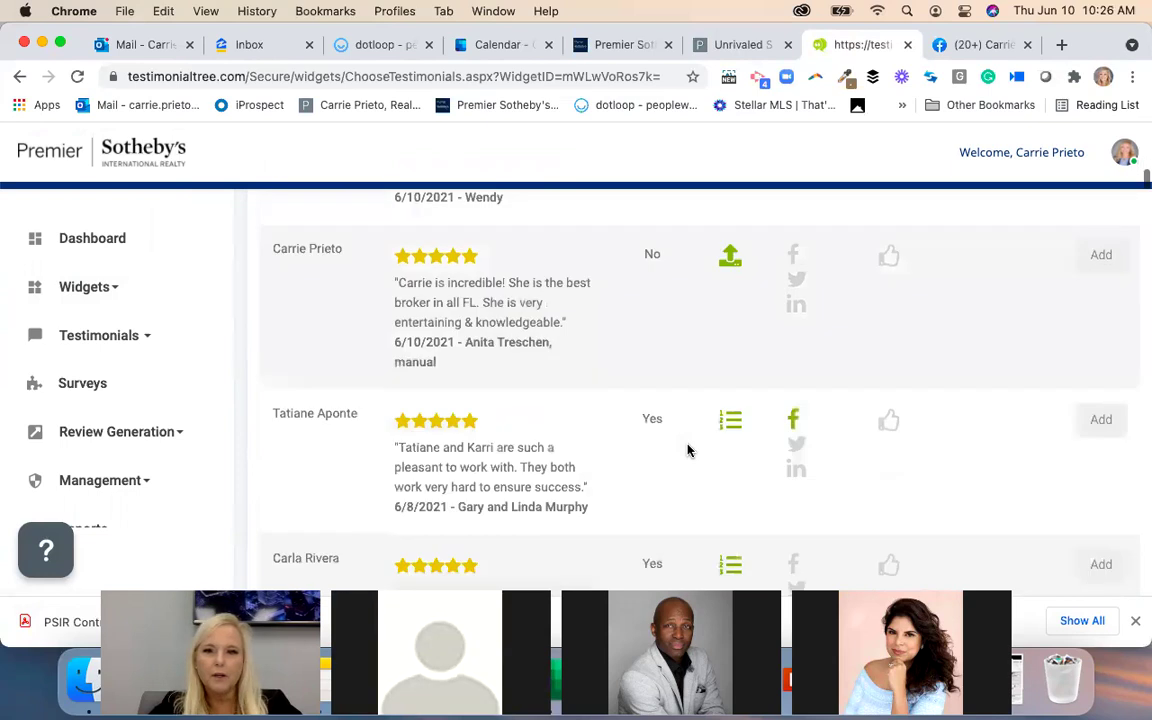
Add three five-star testimonials to the widget, including the one praising the broker.
click(1099, 262)
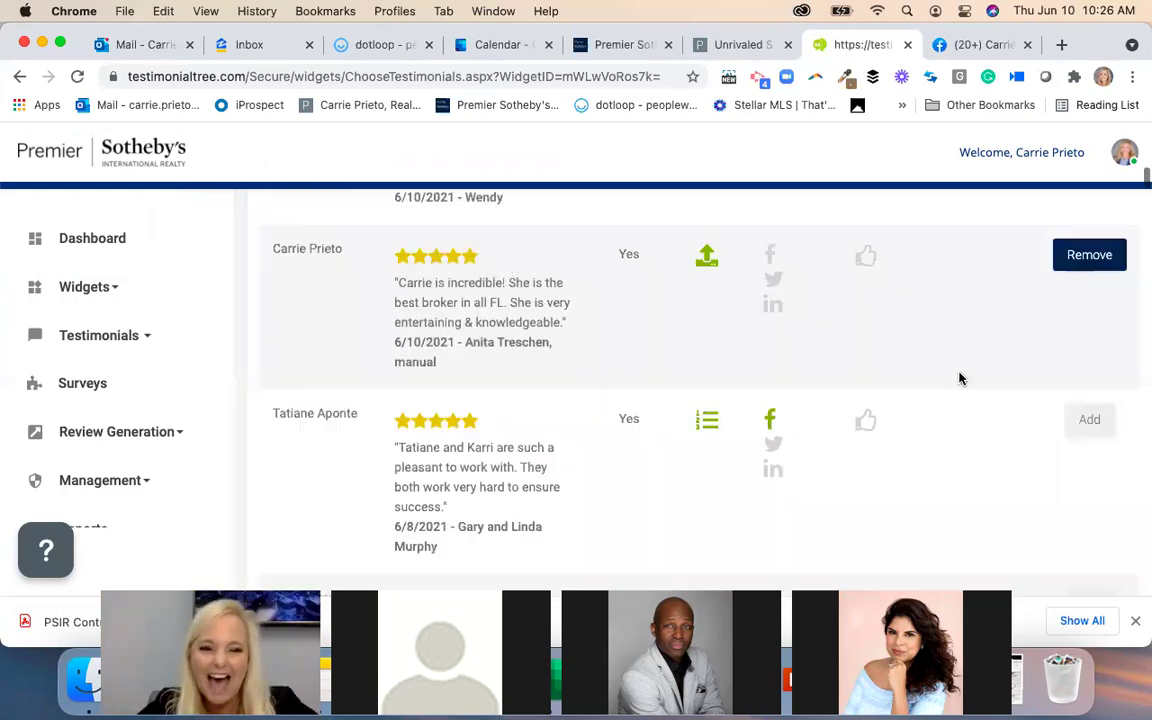
scroll(958, 378, down, 3)
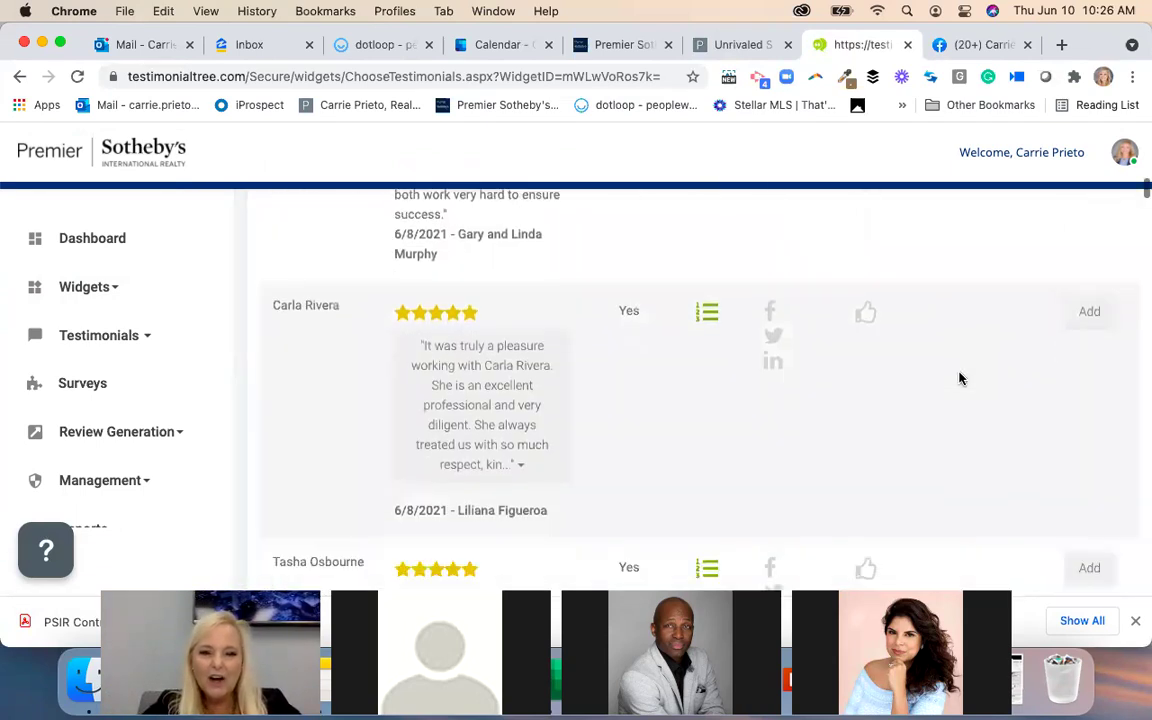
scroll(958, 378, up, 4)
scroll(958, 378, up, 5)
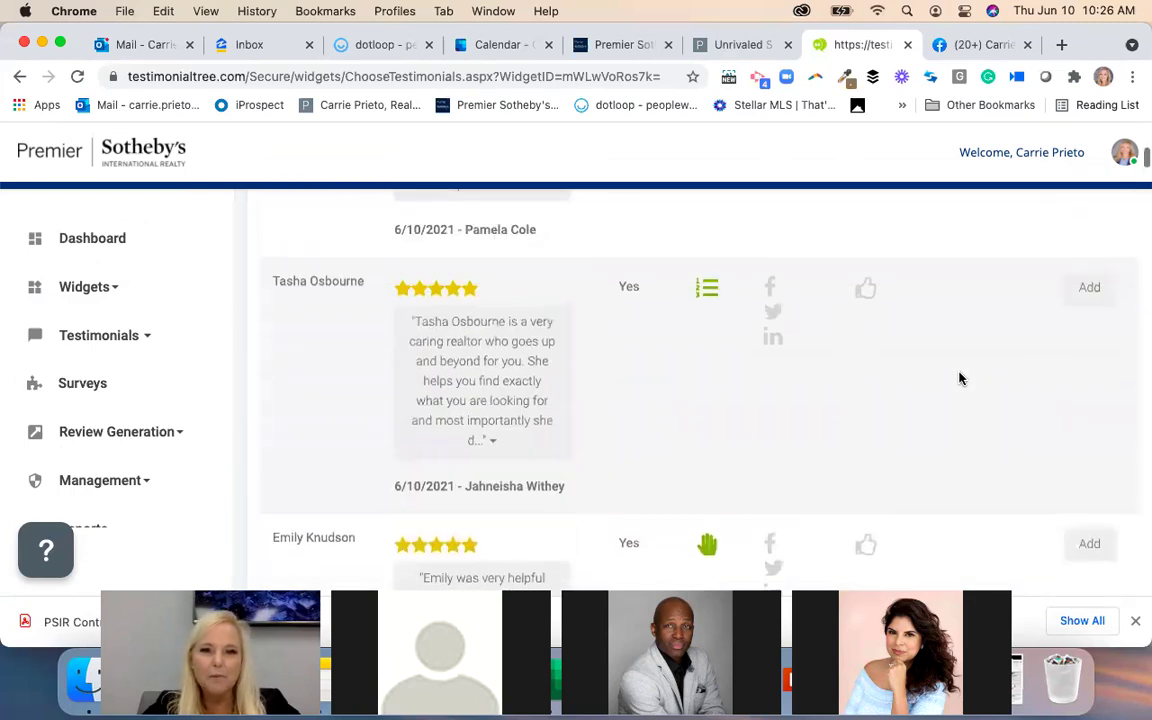
click(1089, 288)
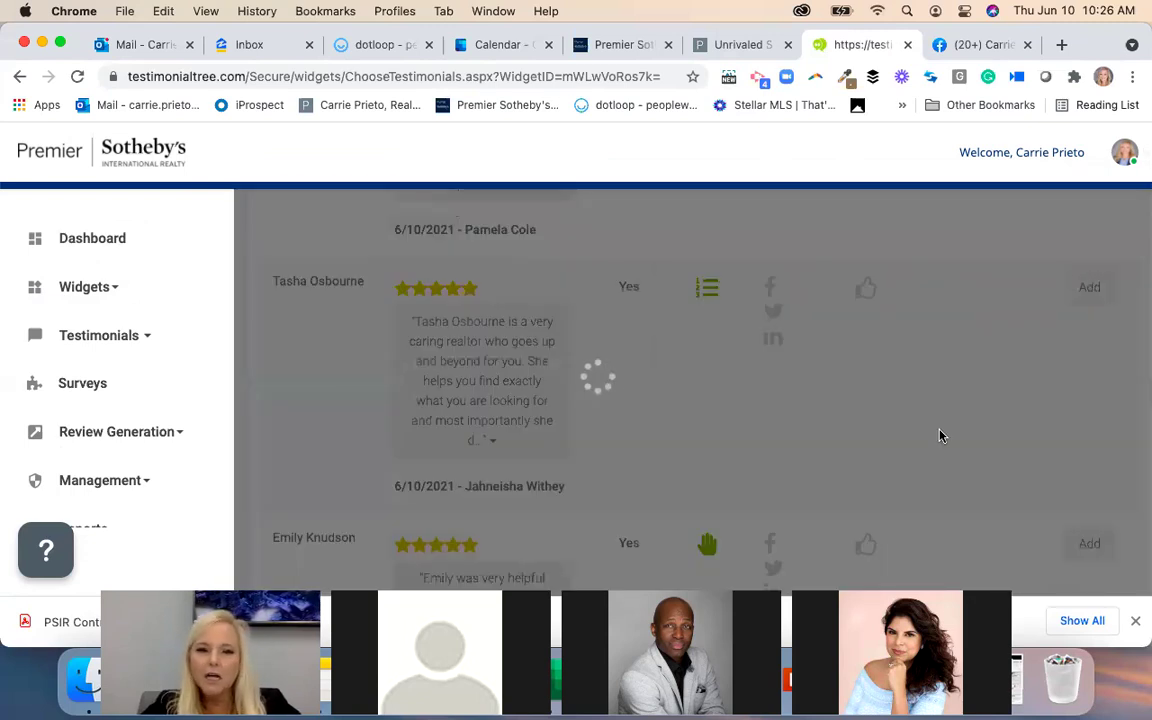
scroll(940, 435, down, 3)
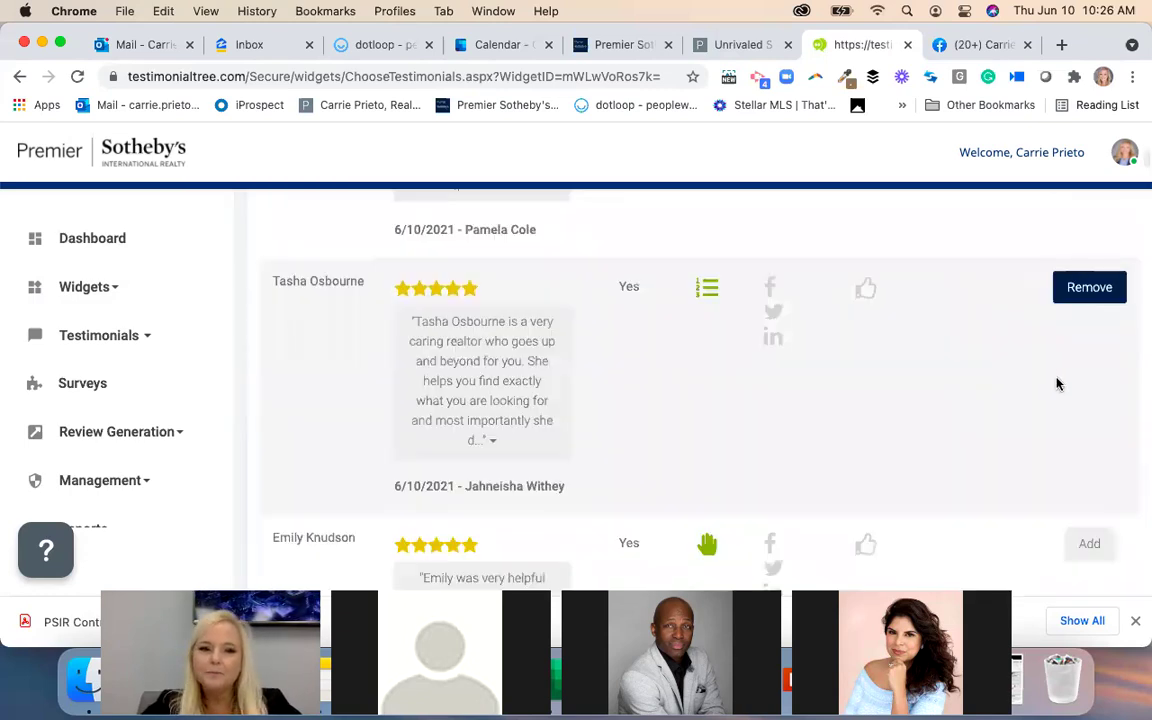
scroll(1057, 381, down, 2)
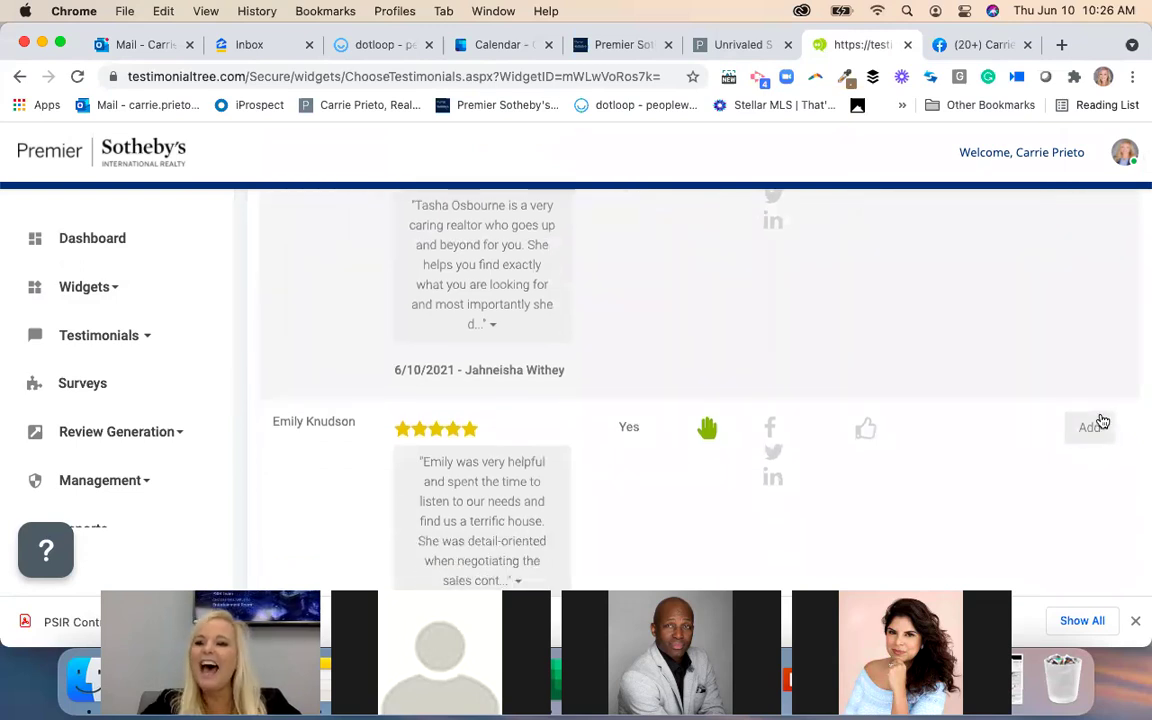
click(1094, 426)
Add a fourth testimonial and scroll down to the Continue button.
scroll(464, 317, down, 2)
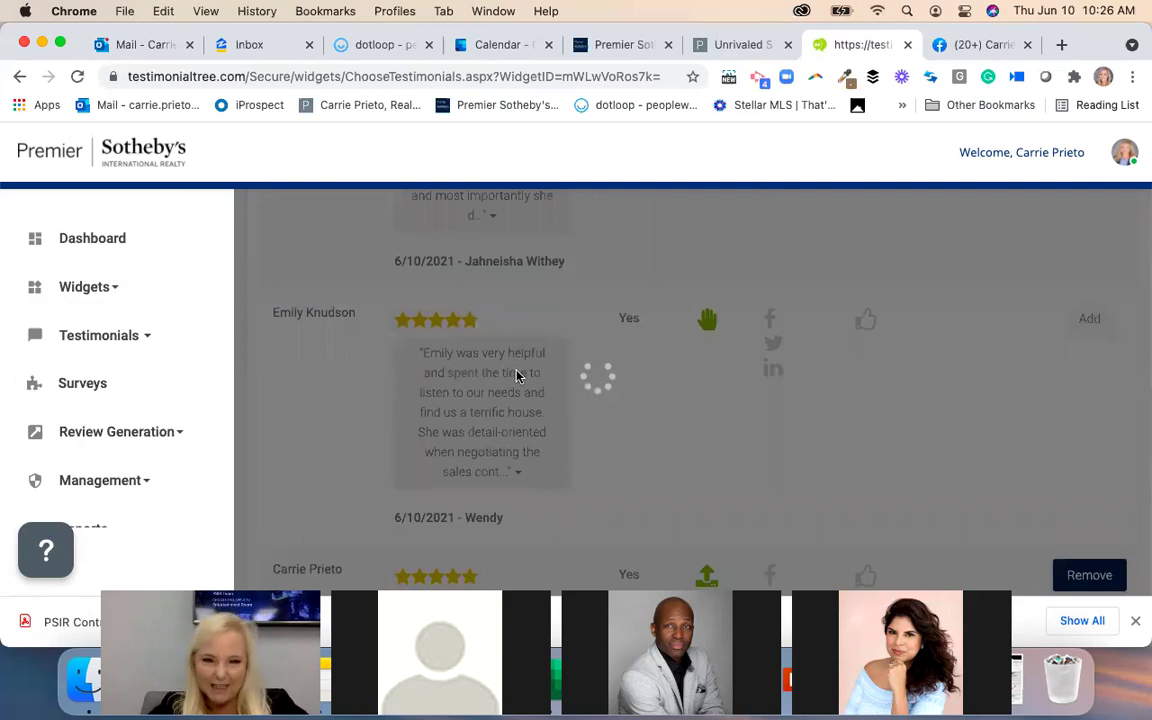
scroll(518, 363, down, 7)
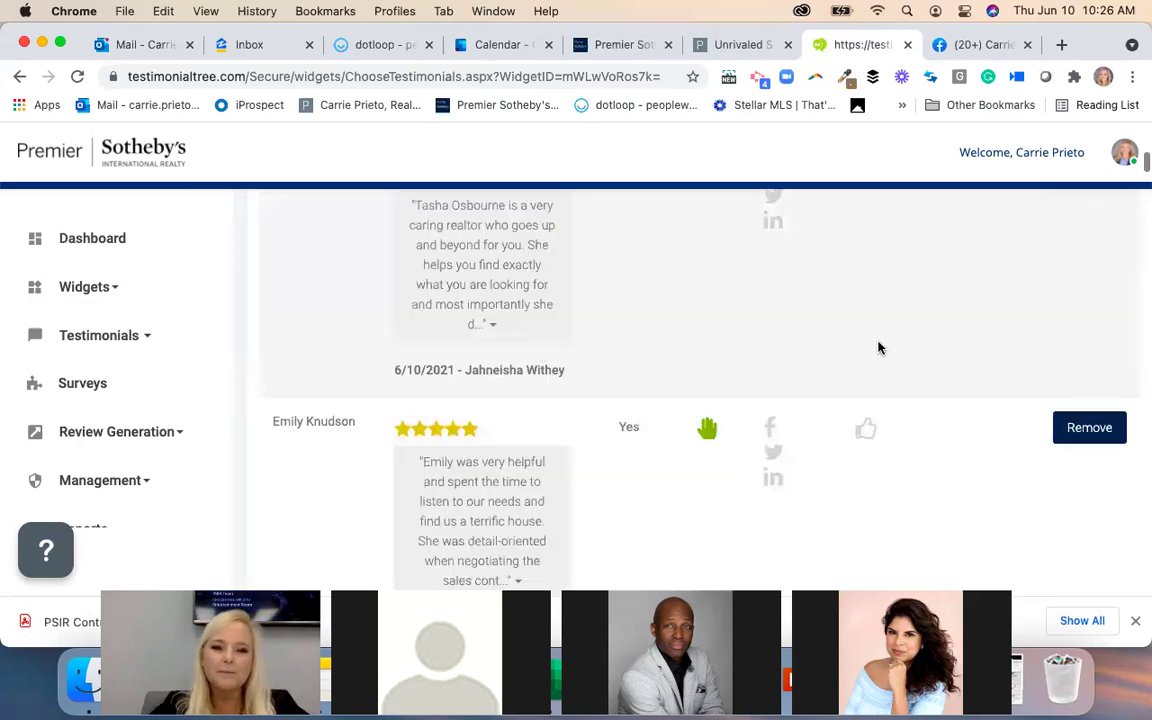
scroll(890, 300, down, 4)
scroll(905, 250, down, 7)
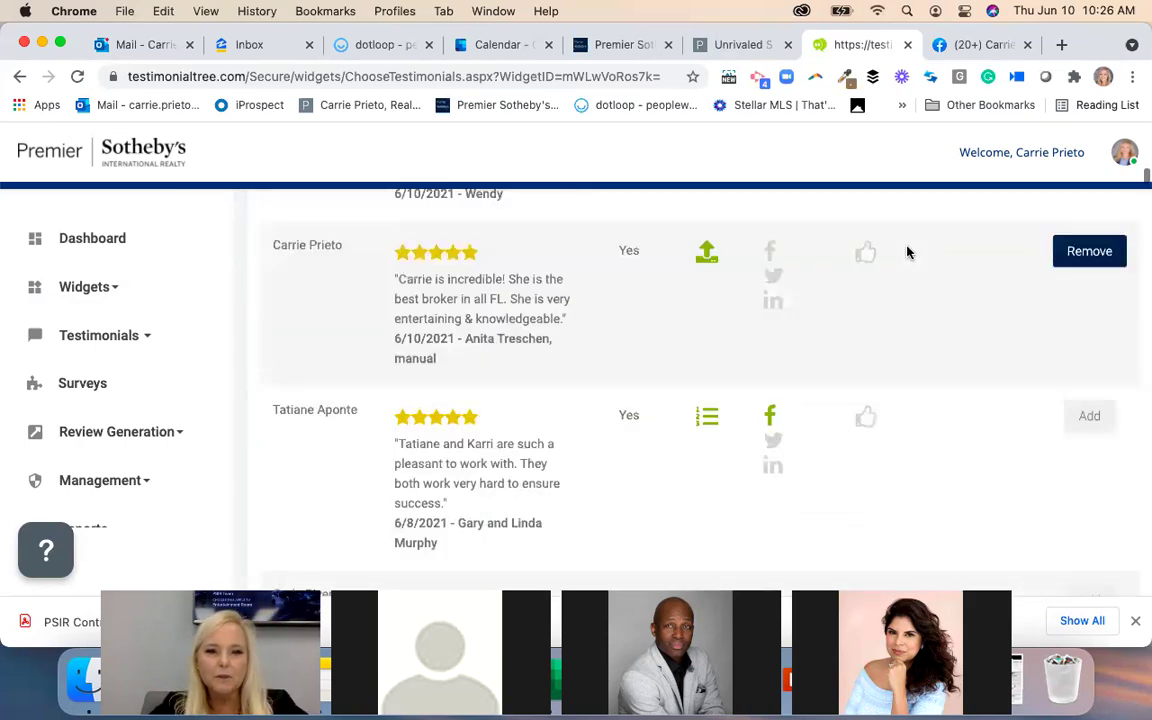
click(1089, 341)
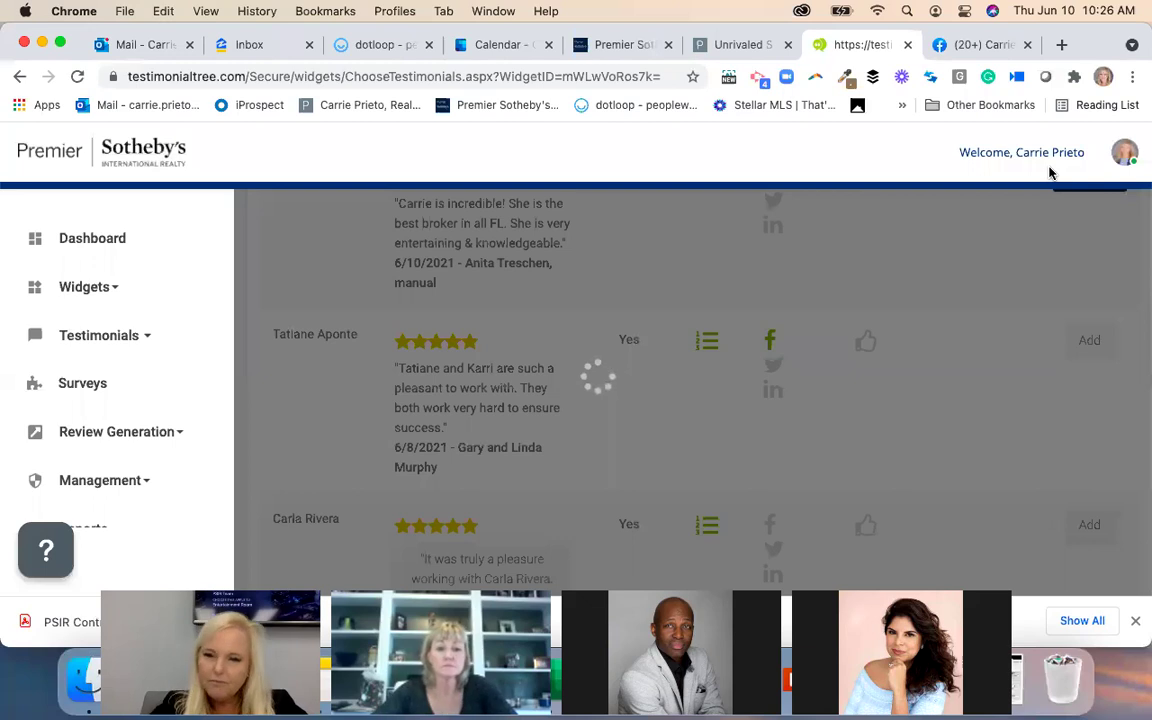
scroll(1053, 357, up, 10)
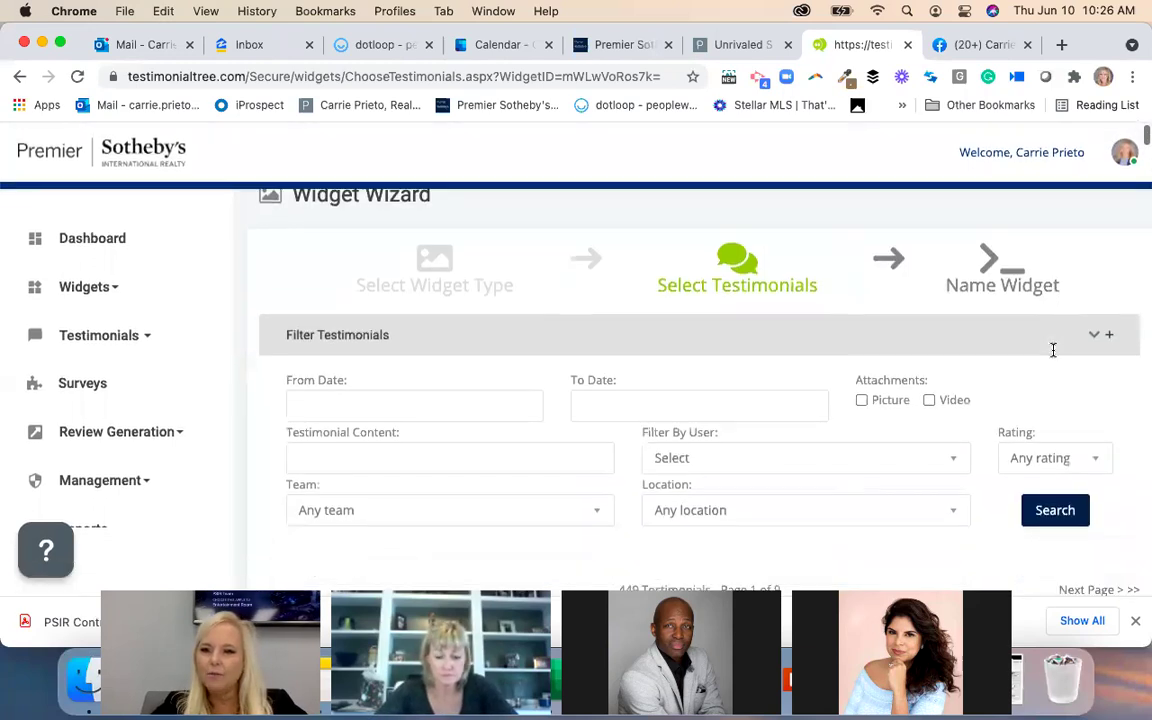
scroll(1053, 357, down, 5)
scroll(1053, 357, down, 15)
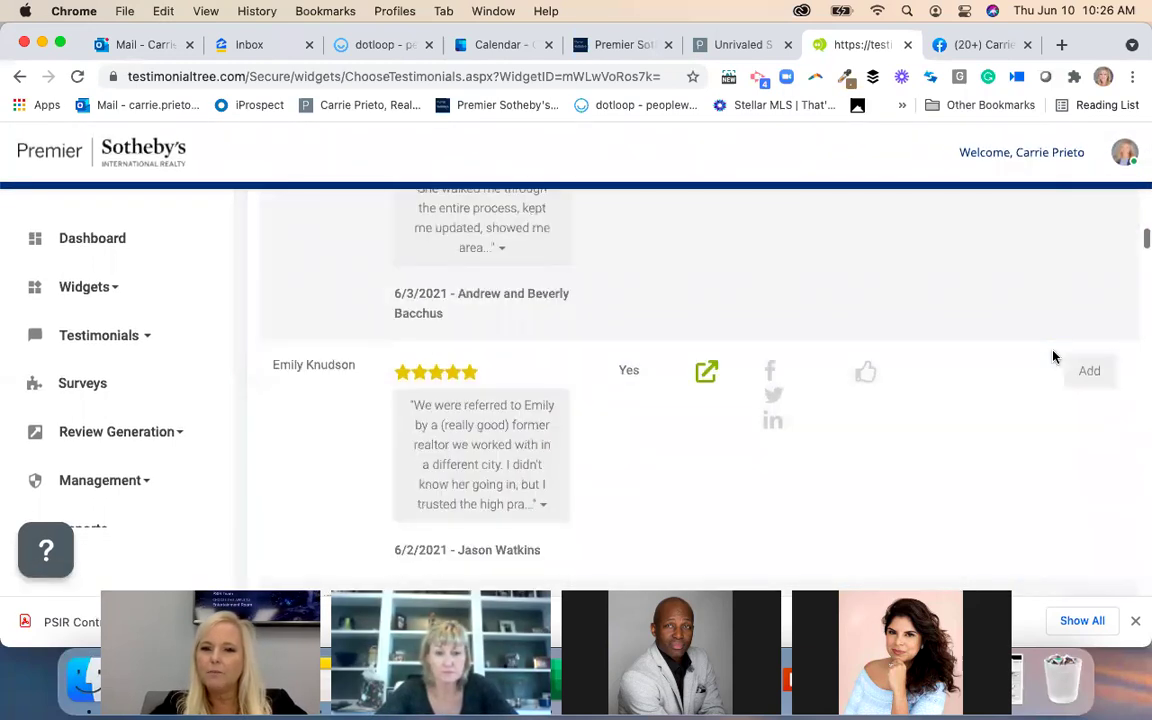
scroll(1053, 357, down, 10)
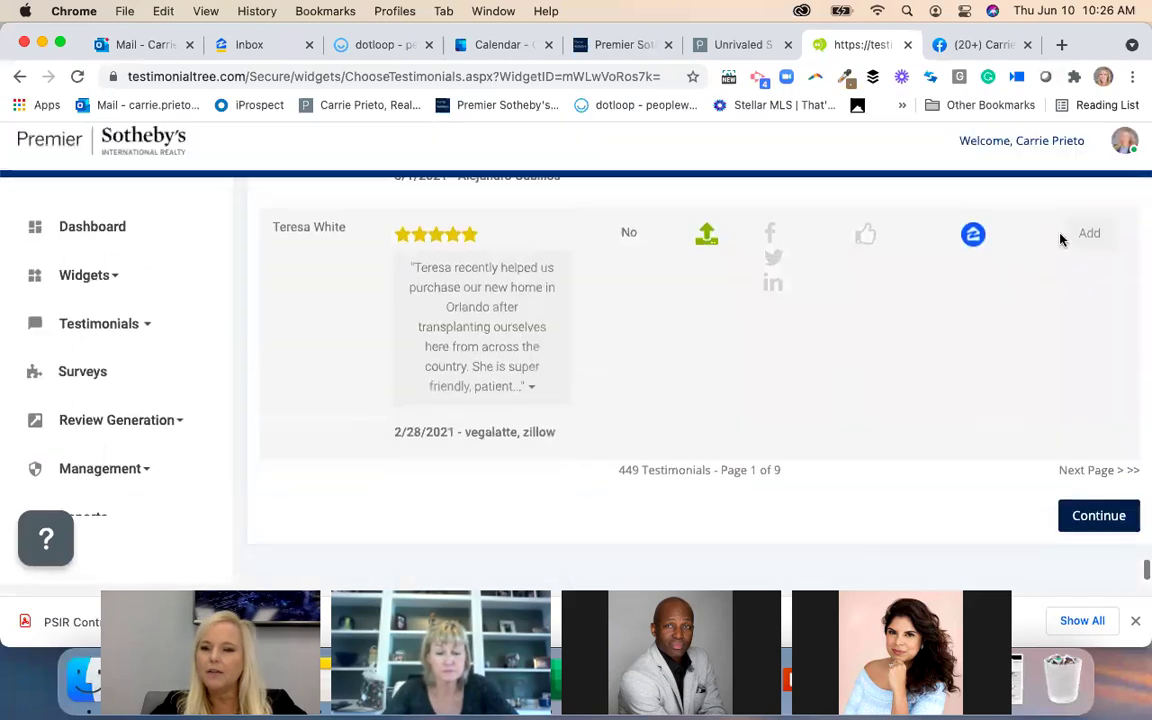
Continue to the Name Widget step and type 'webpage testimonial' as the widget name.
click(1094, 536)
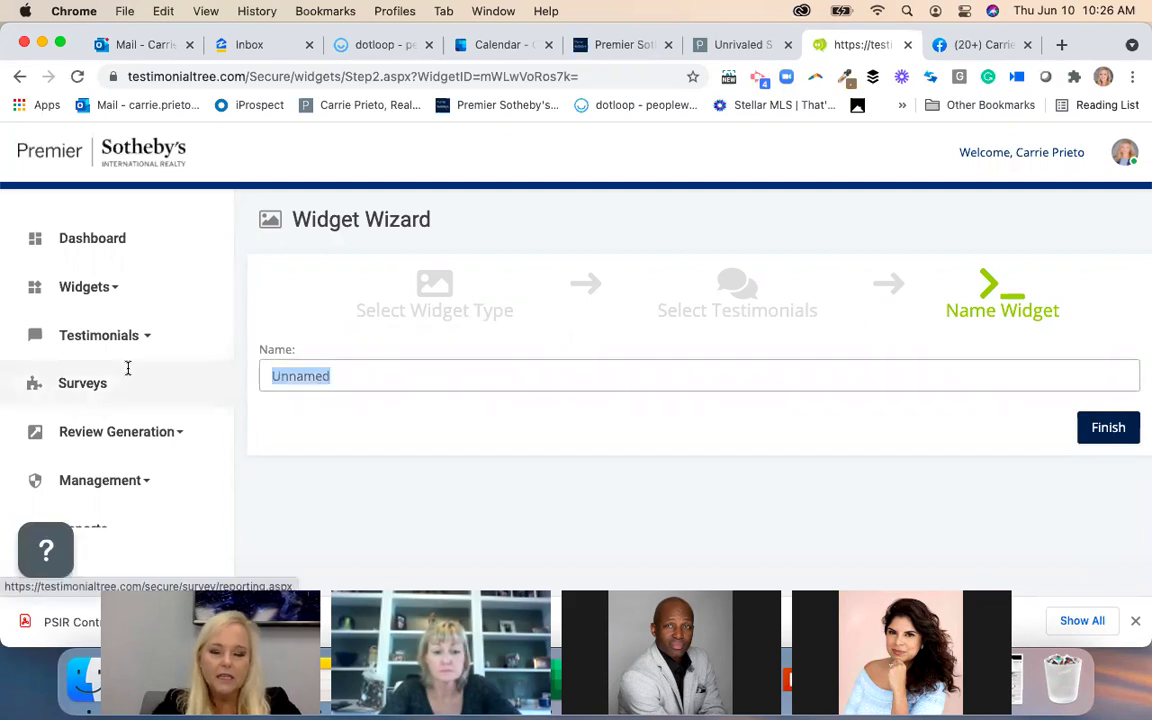
text(wec)
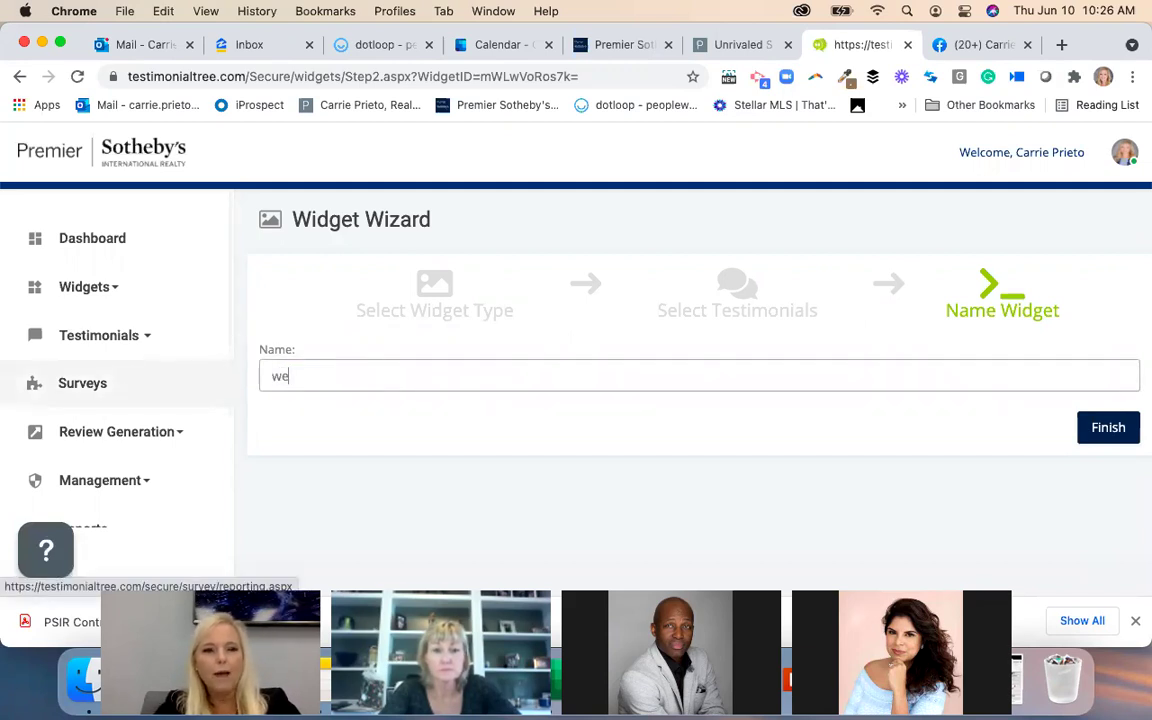
key(BackSpace)
text(bpag)
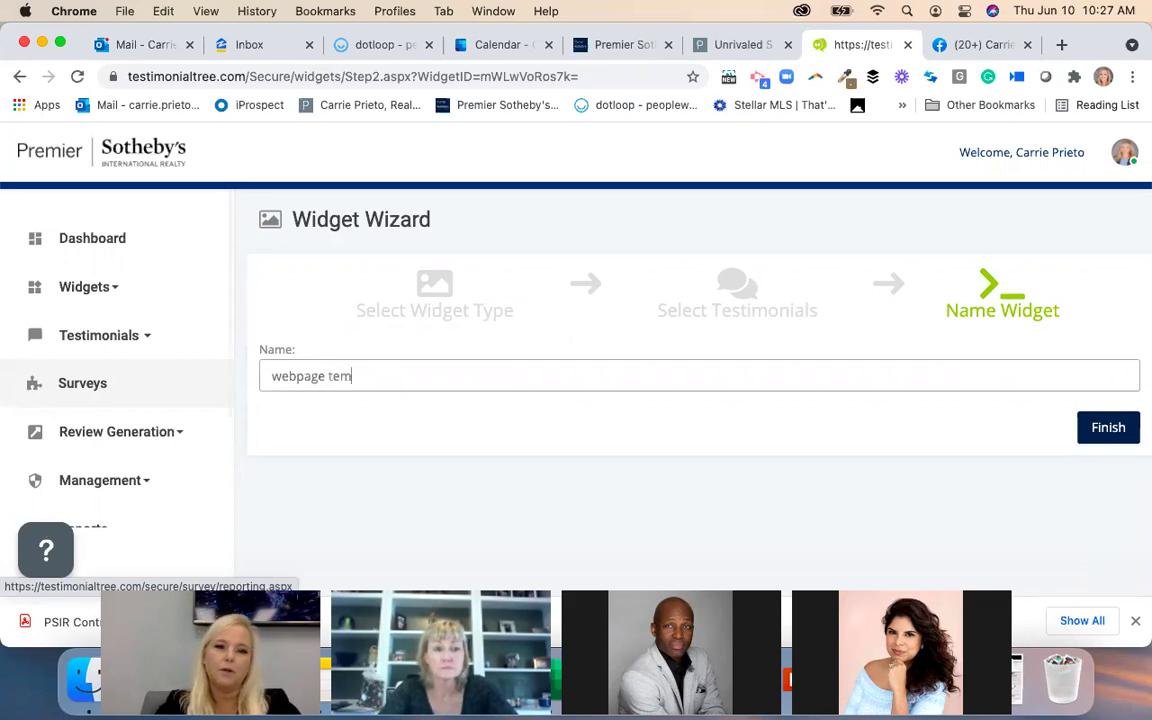
text(e testimonie)
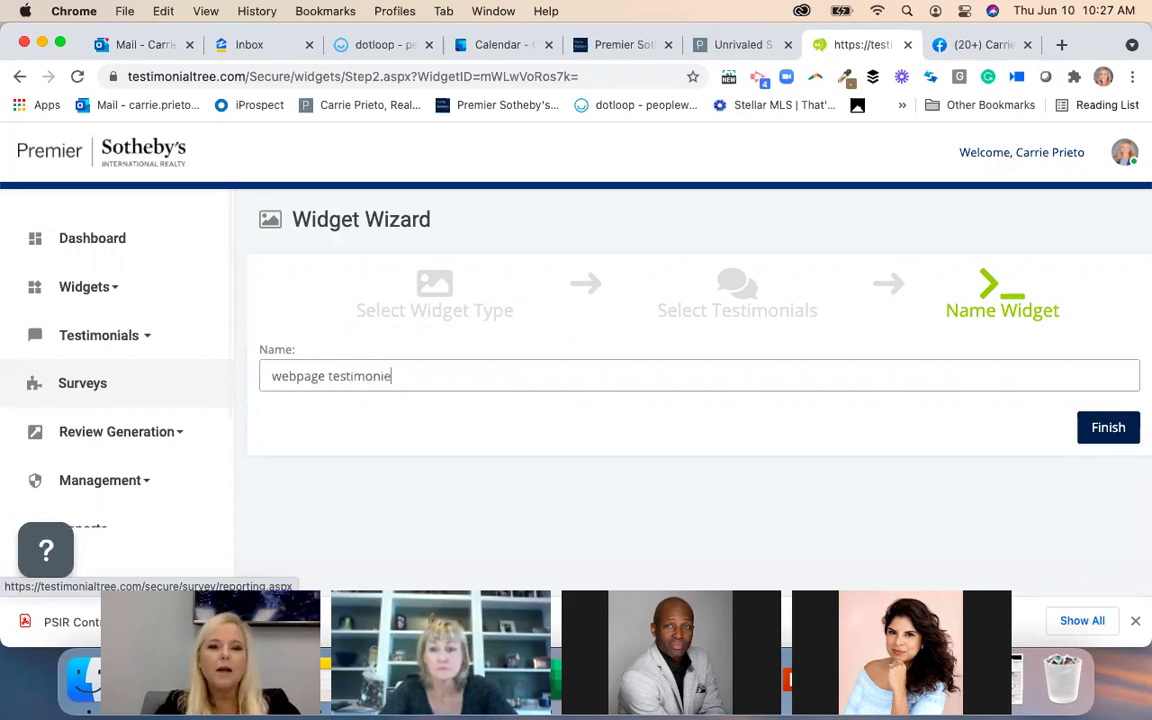
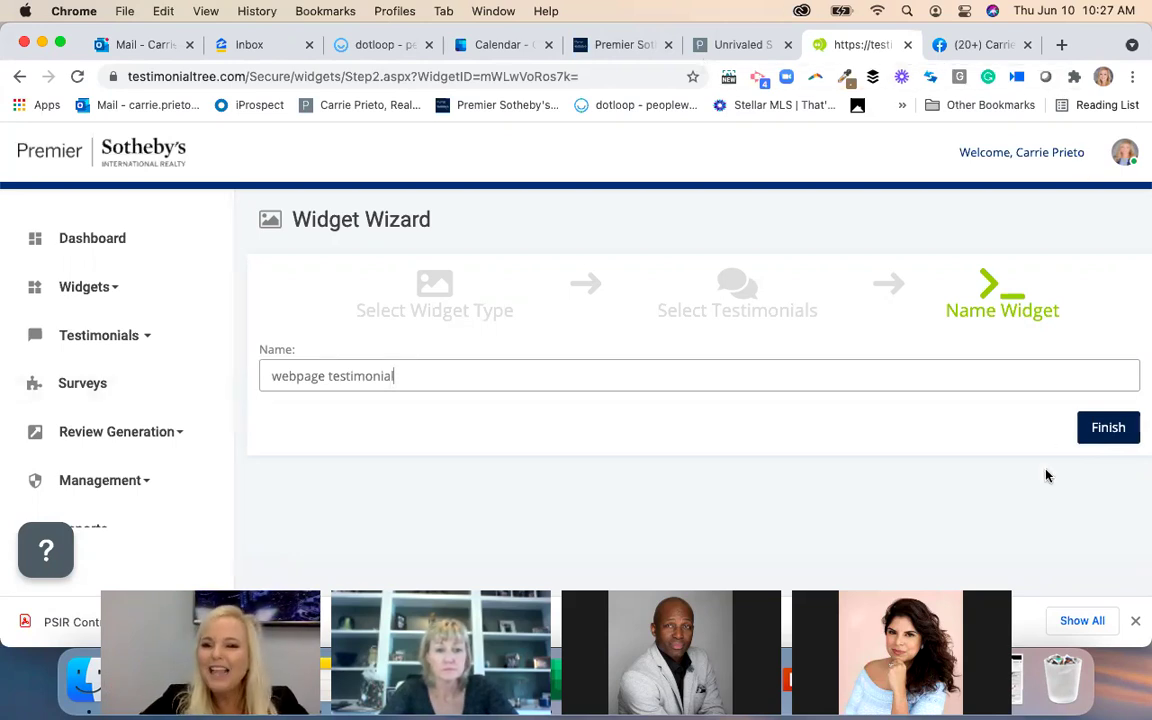
Finish the webpage testimonial widget, choose Add Widget Myself, and copy widget 44004's iframe link.
click(1123, 432)
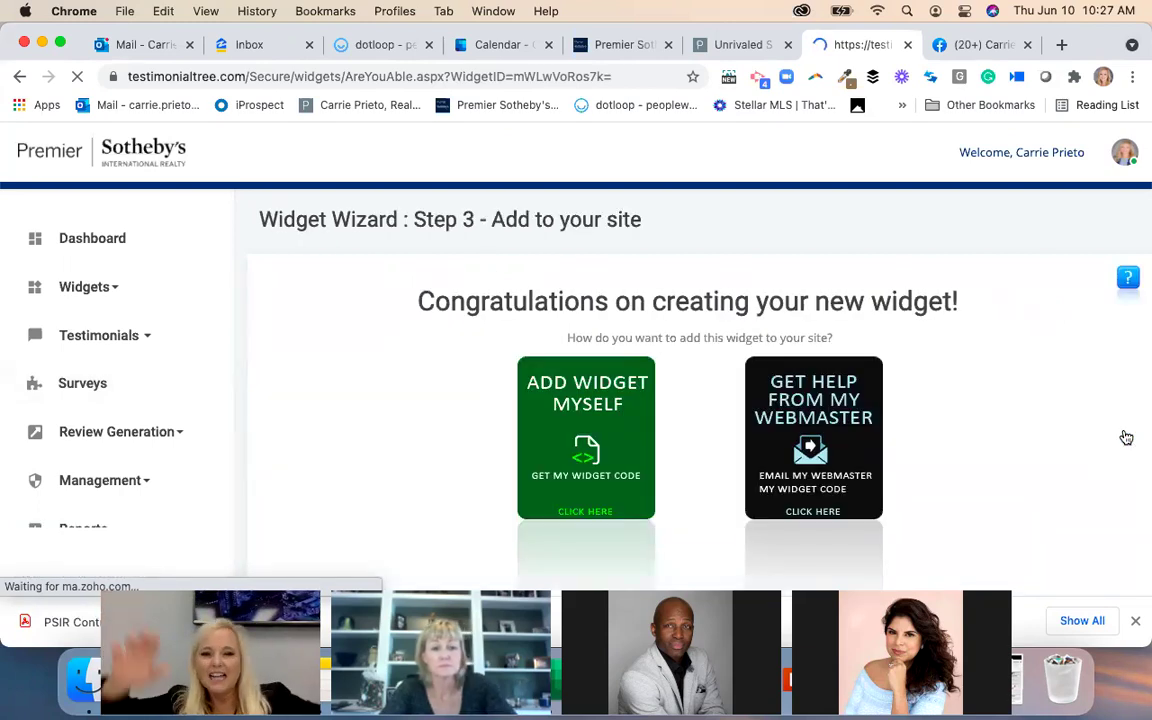
scroll(730, 385, down, 2)
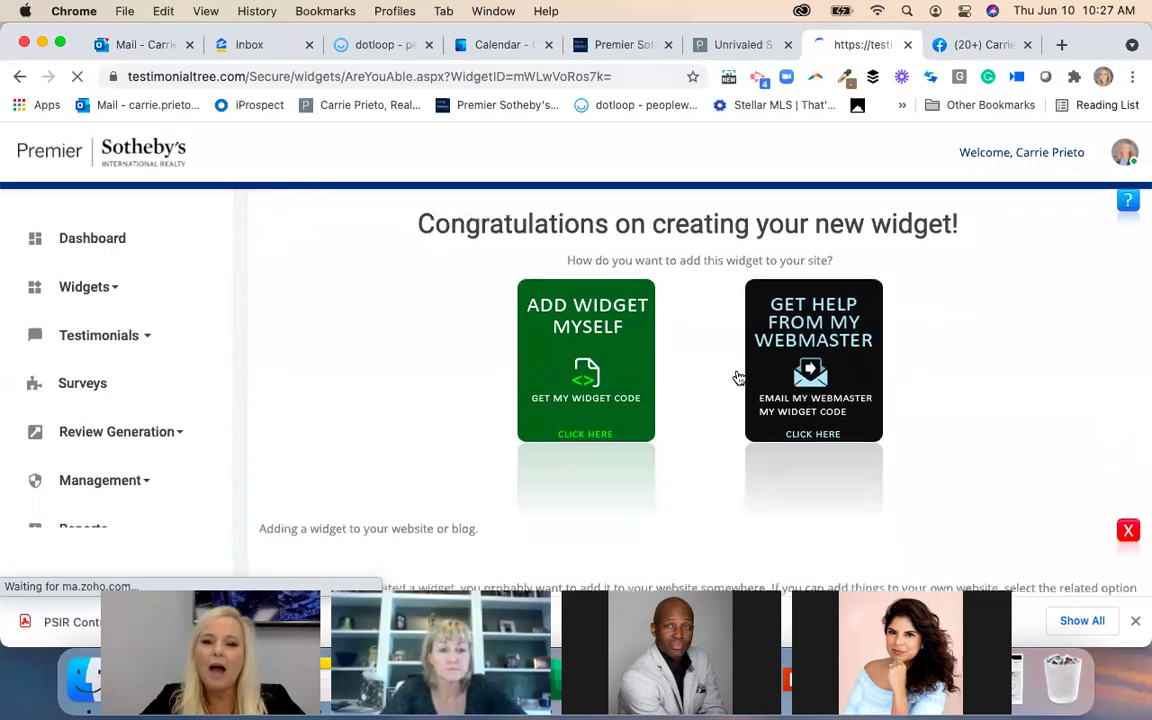
click(604, 367)
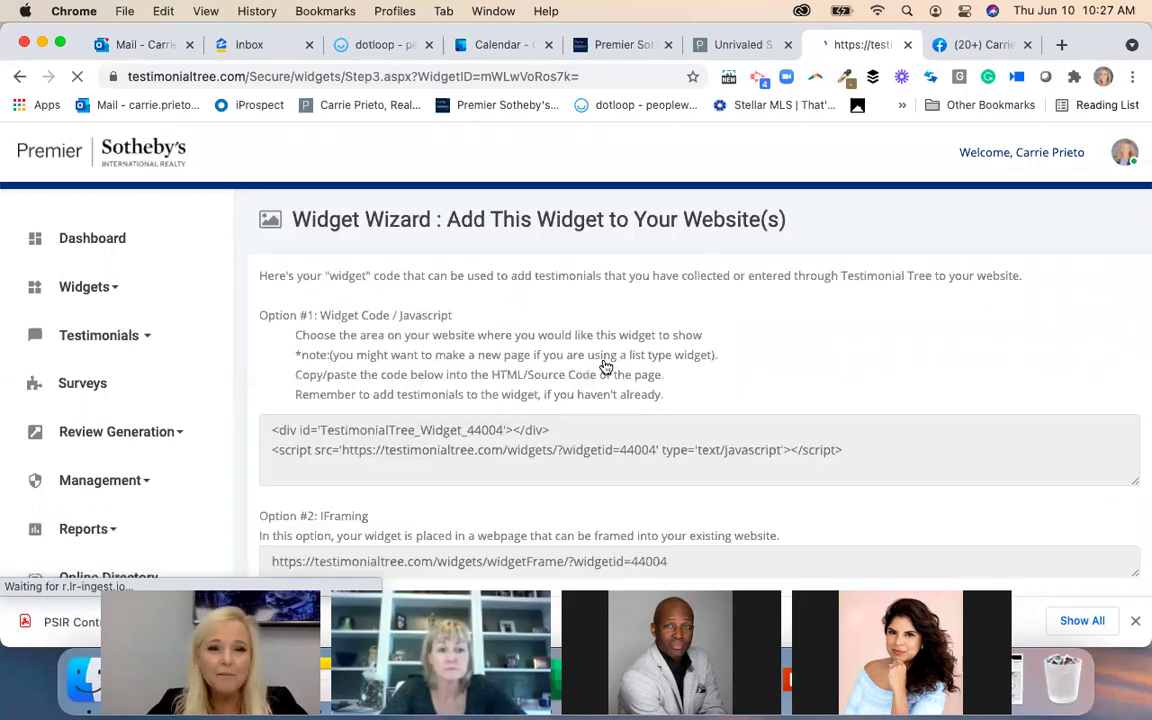
scroll(598, 349, down, 2)
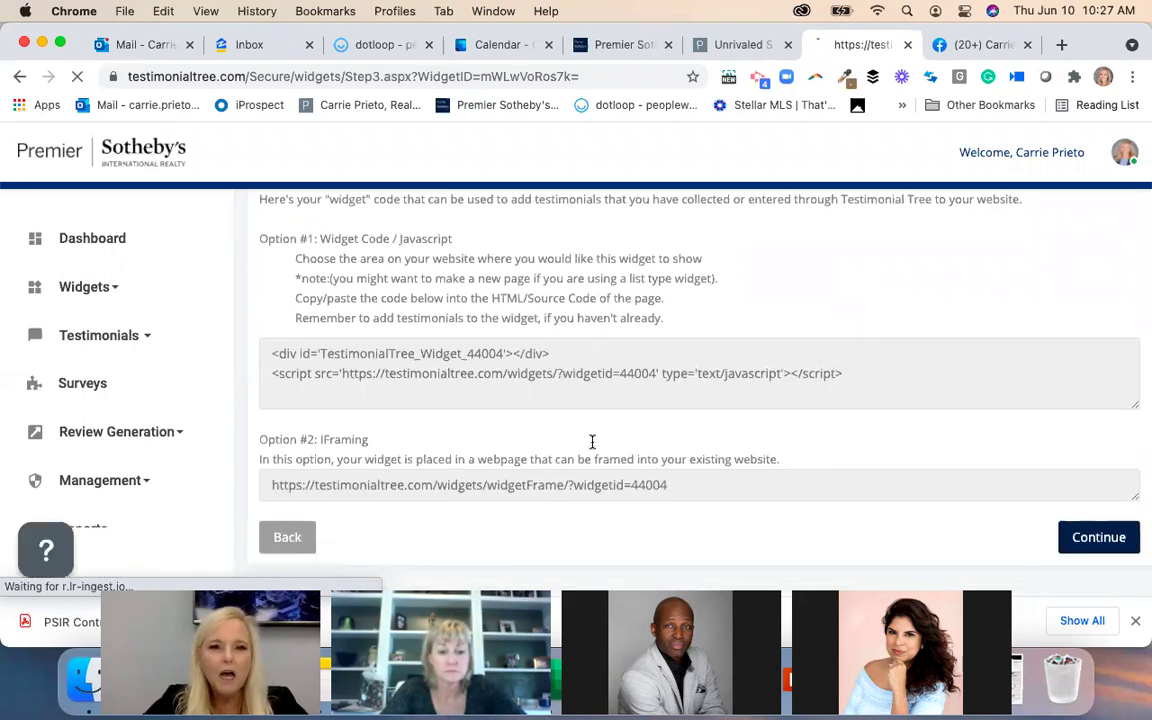
scroll(590, 455, down, 1)
drag(691, 478, 265, 475)
key(super+c)
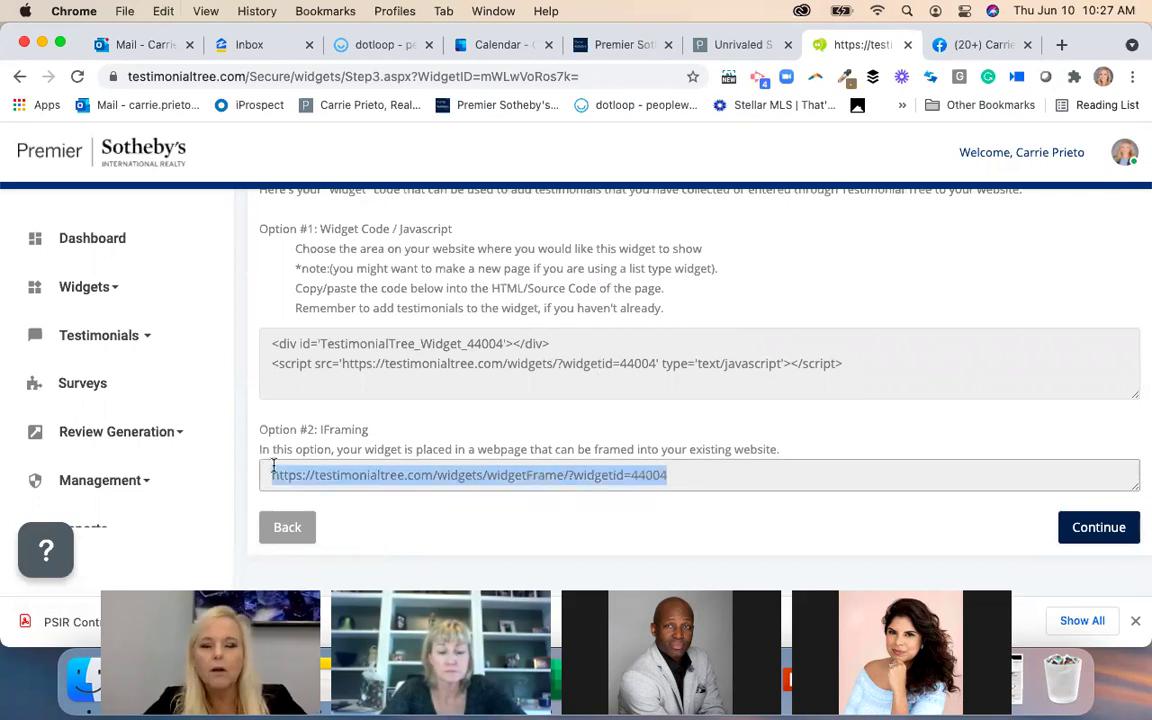
click(737, 46)
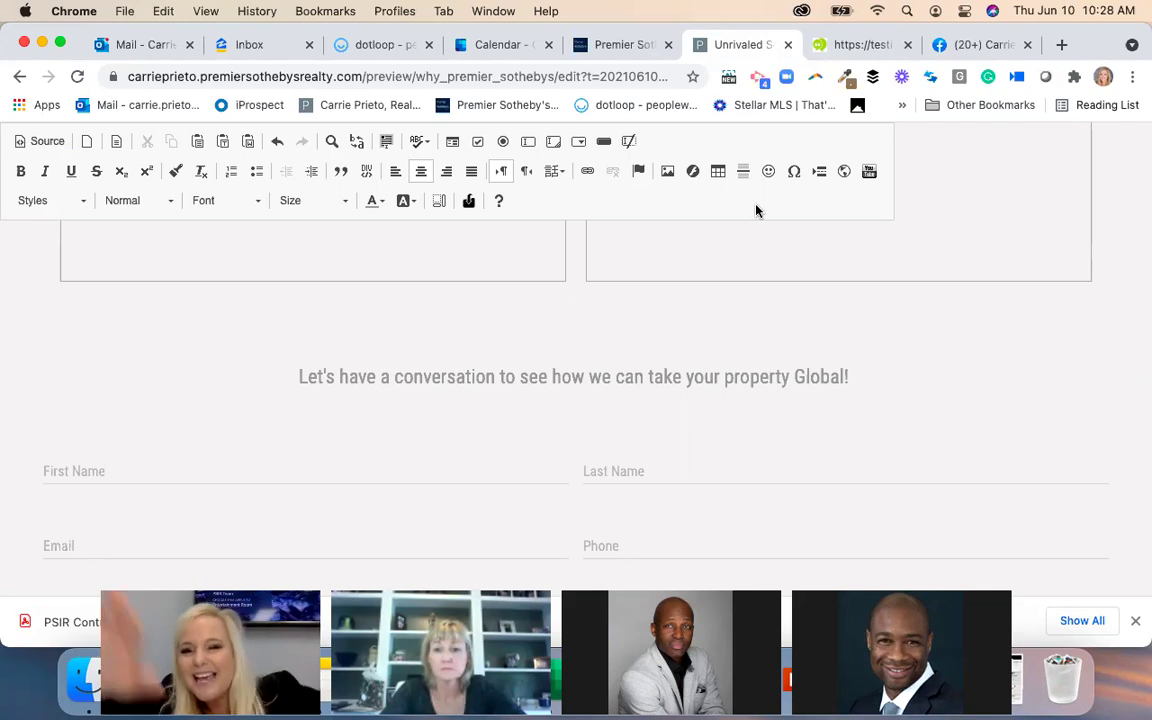
Paste the iframe link into the page's video embed box and try to confirm it.
click(869, 171)
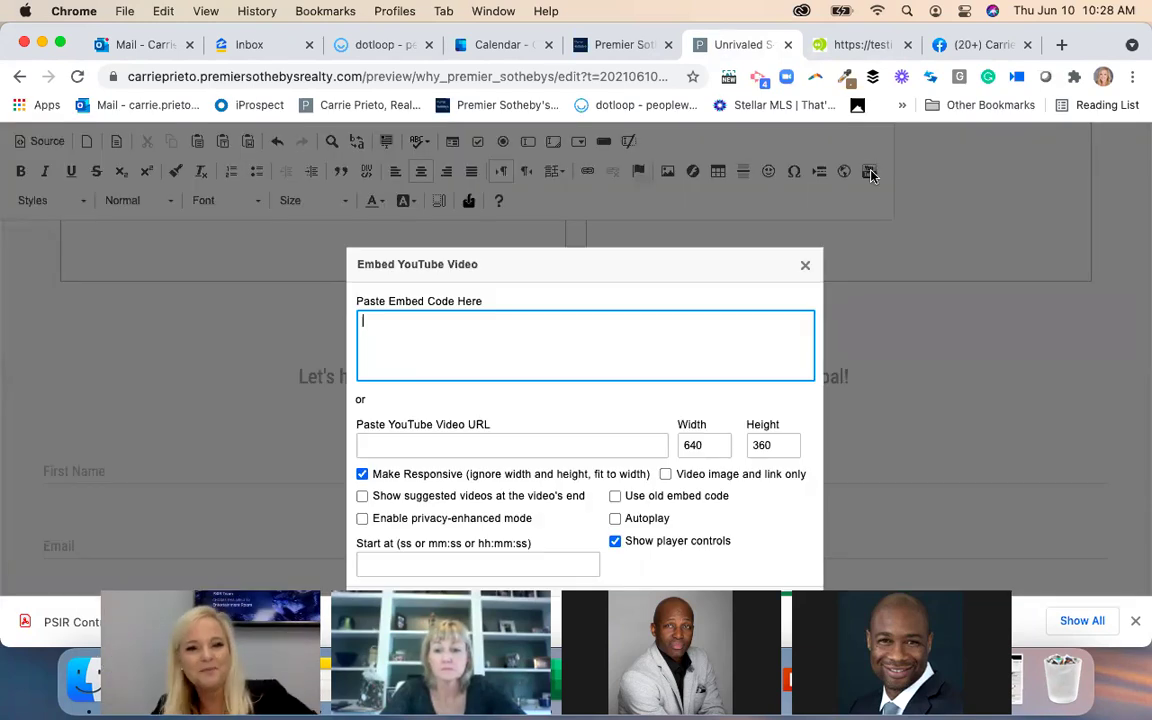
key(super+v)
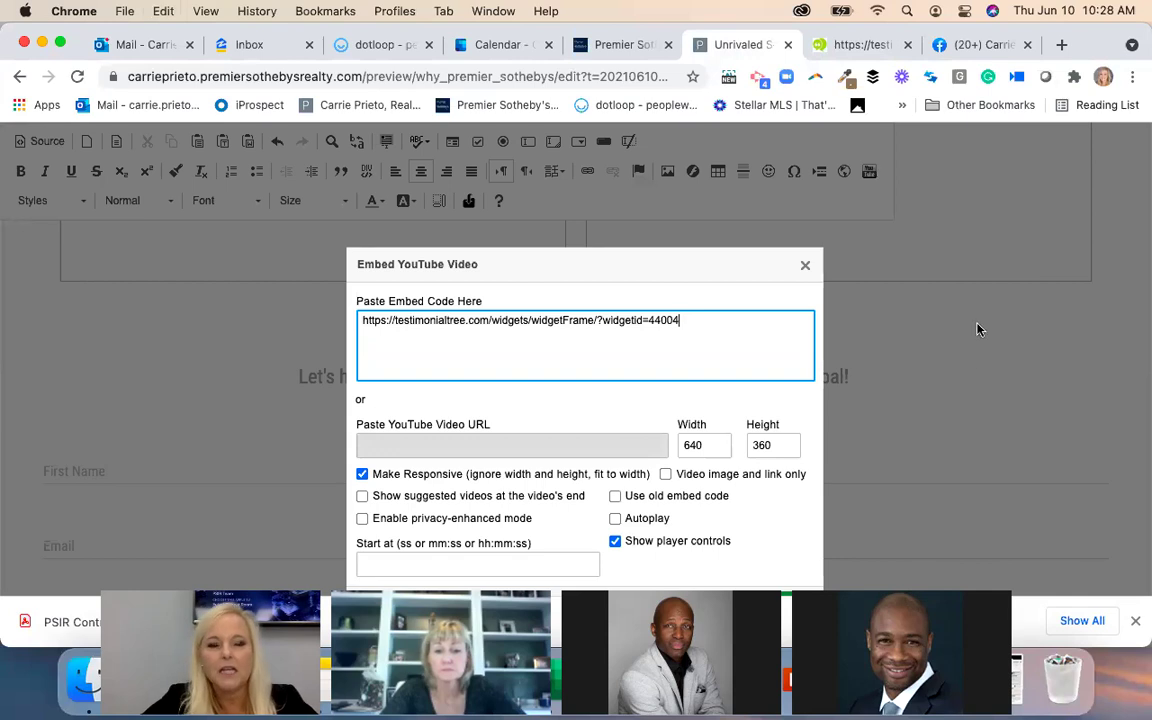
scroll(781, 447, down, 1)
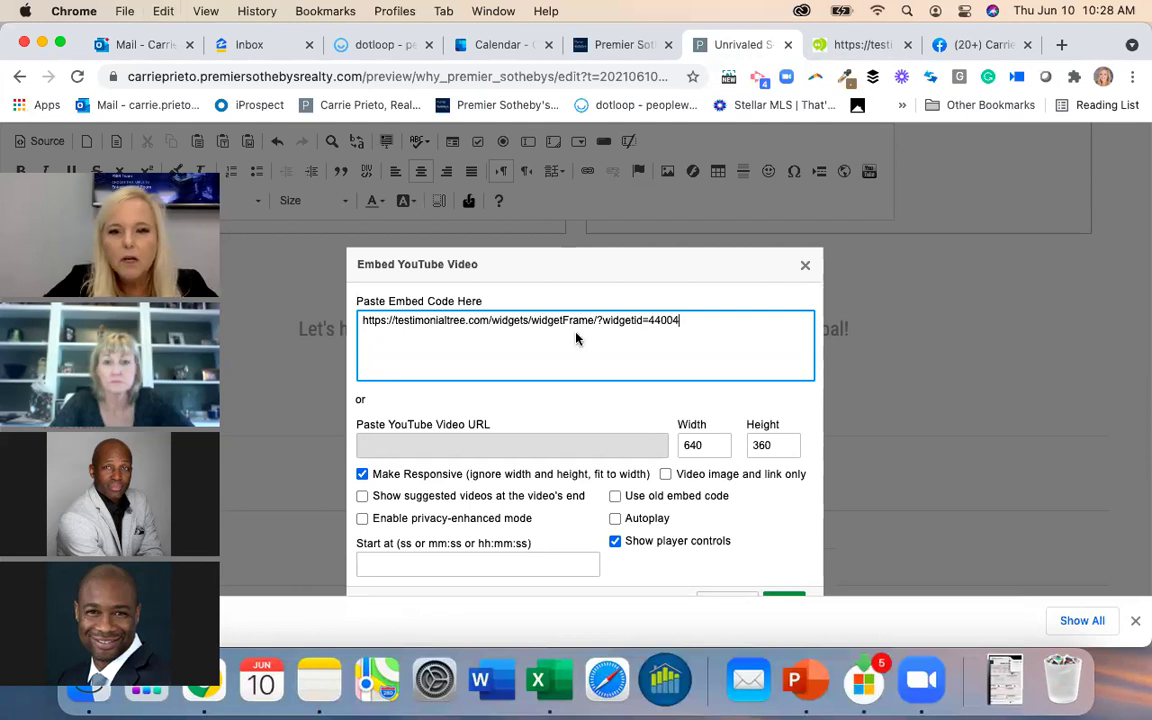
scroll(928, 398, down, 5)
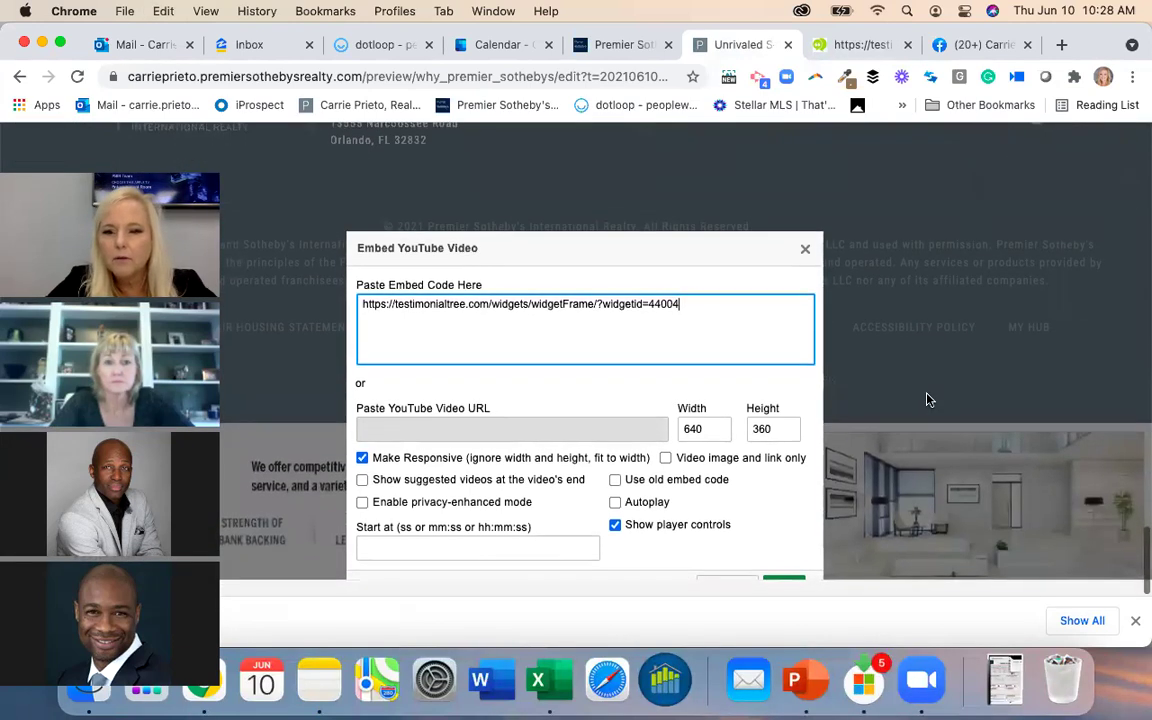
scroll(900, 350, up, 1)
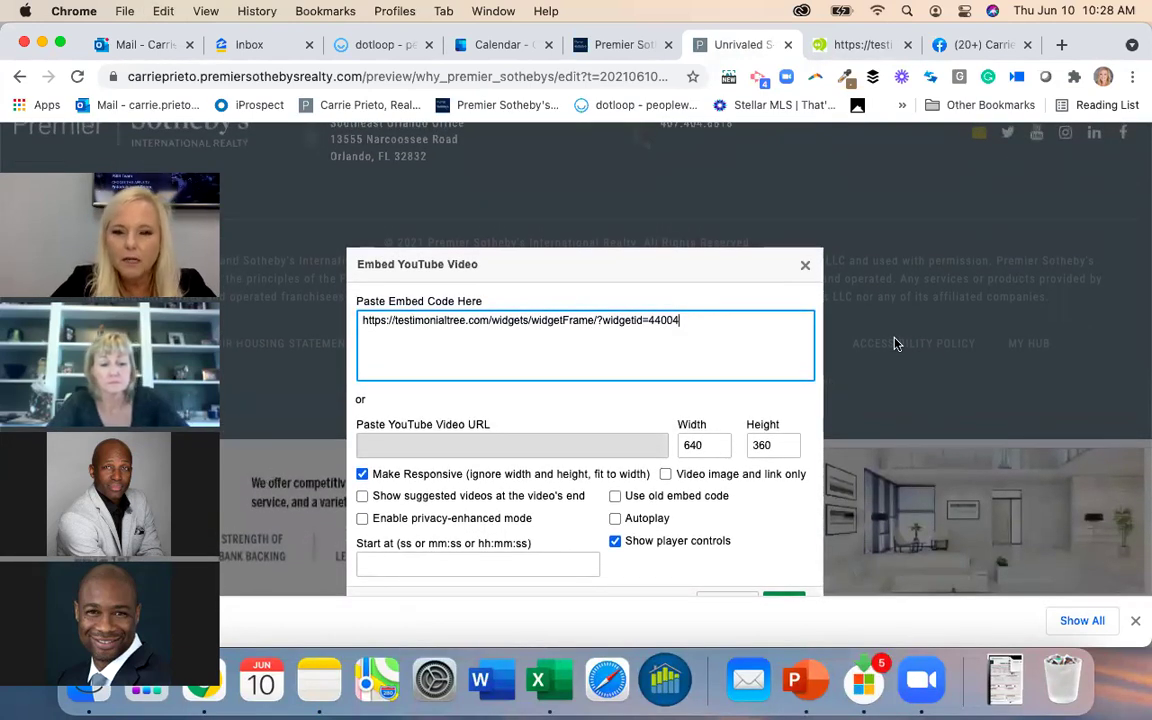
click(783, 597)
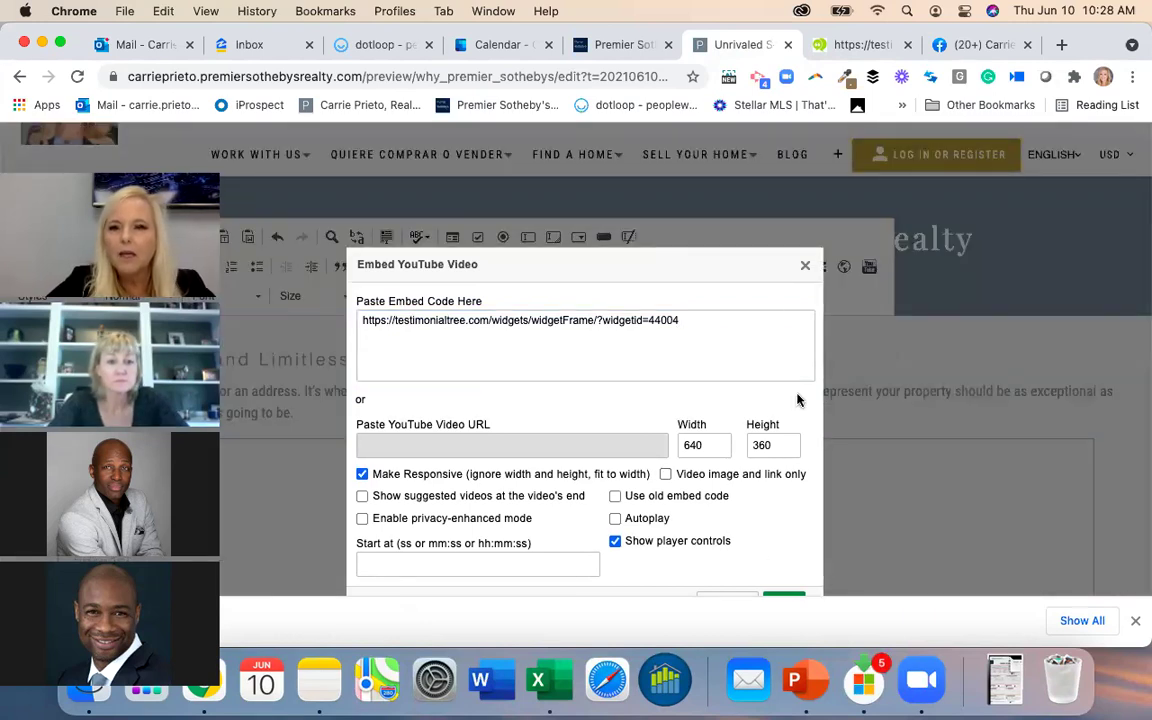
right_click(786, 258)
key(Escape)
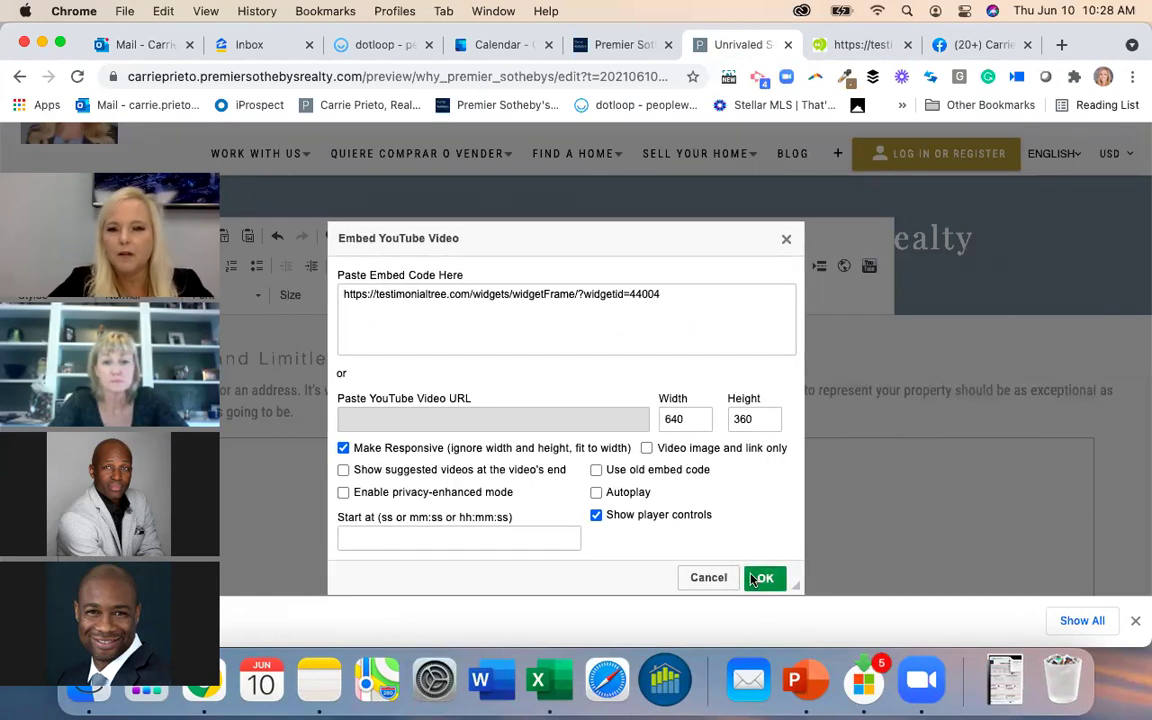
click(712, 304)
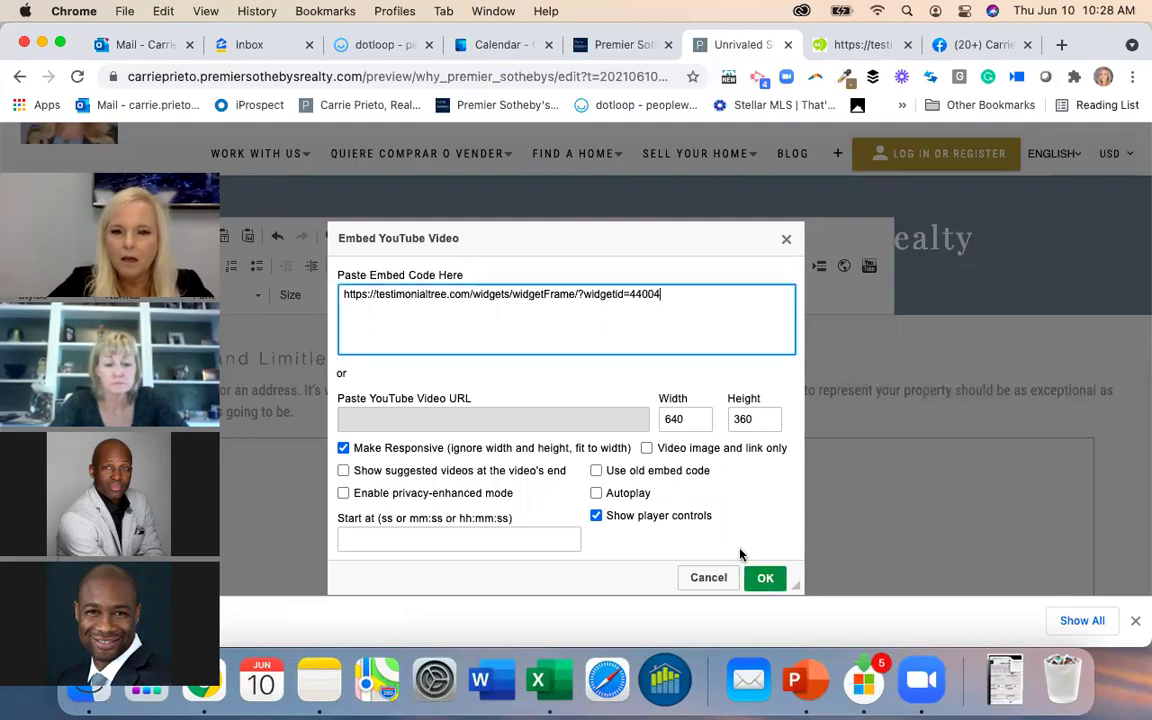
click(765, 582)
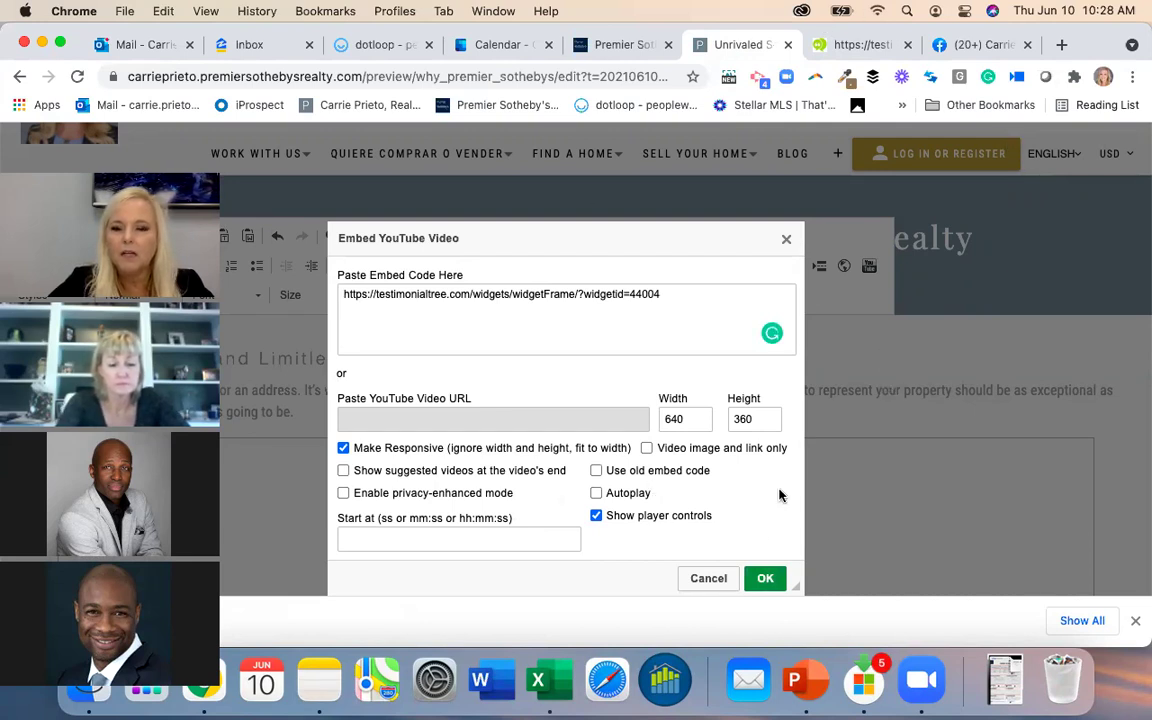
Delete the pasted iframe link from the embed box and return to the widget code page.
click(589, 303)
key(super+a)
key(BackSpace)
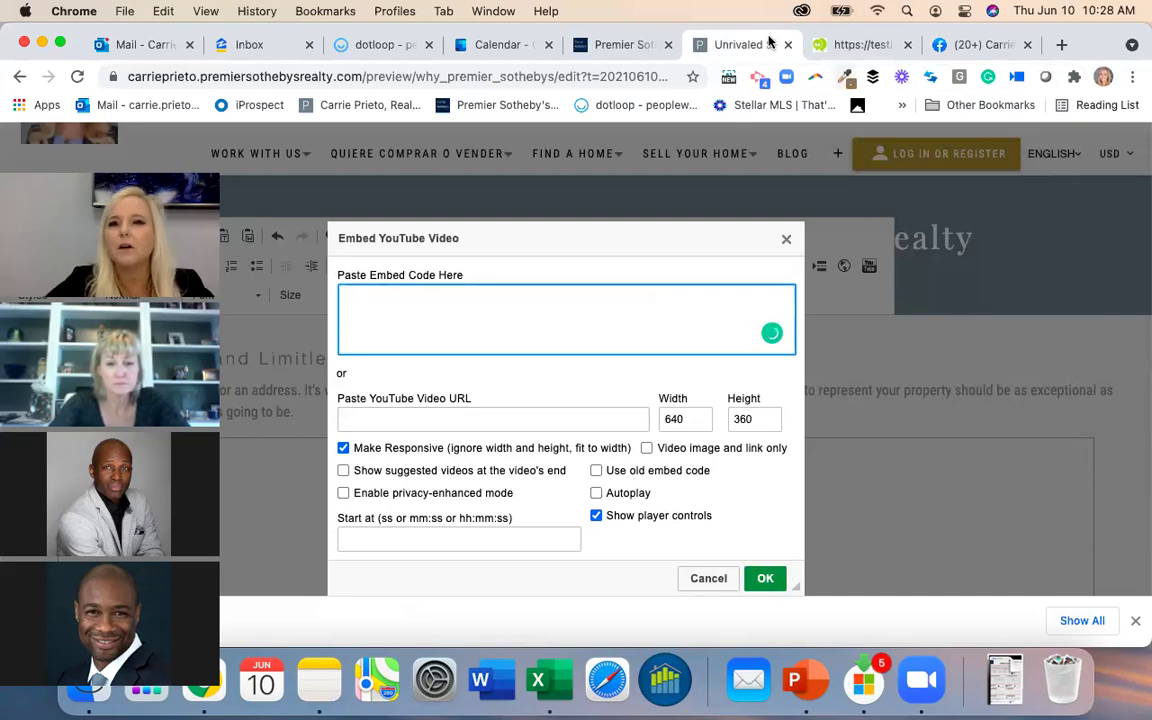
click(862, 44)
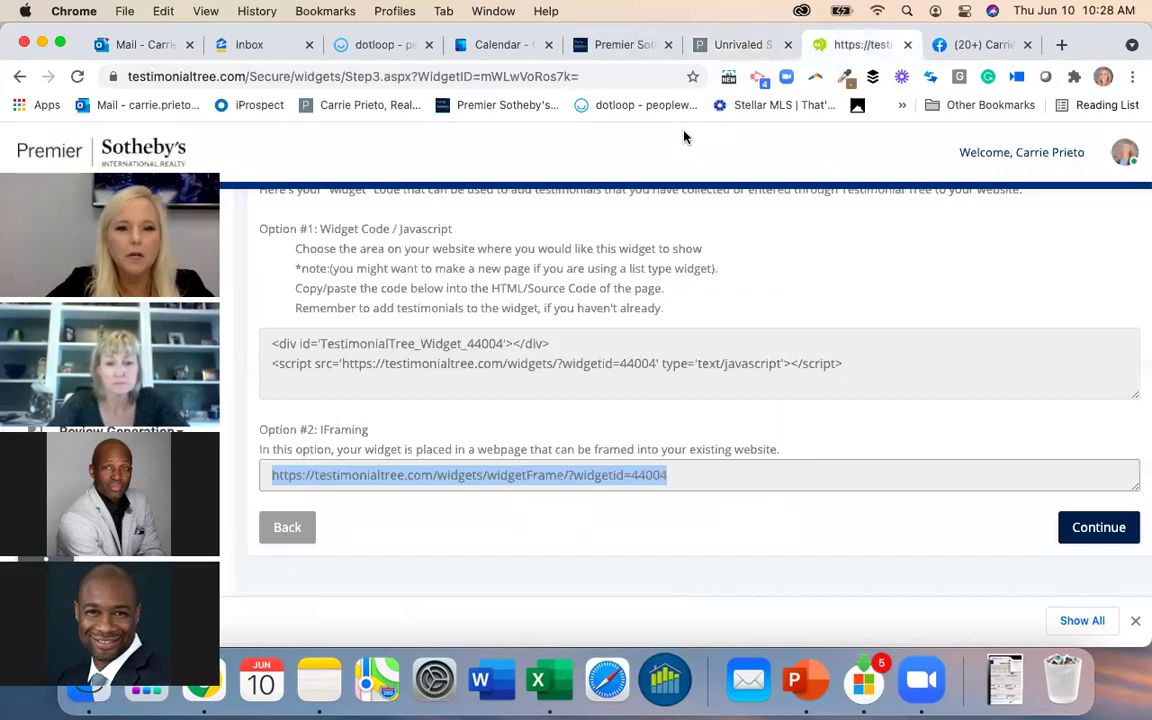
Copy the full two-line widget code into the page's embed box and confirm it.
click(558, 360)
key(super+a)
key(super+c)
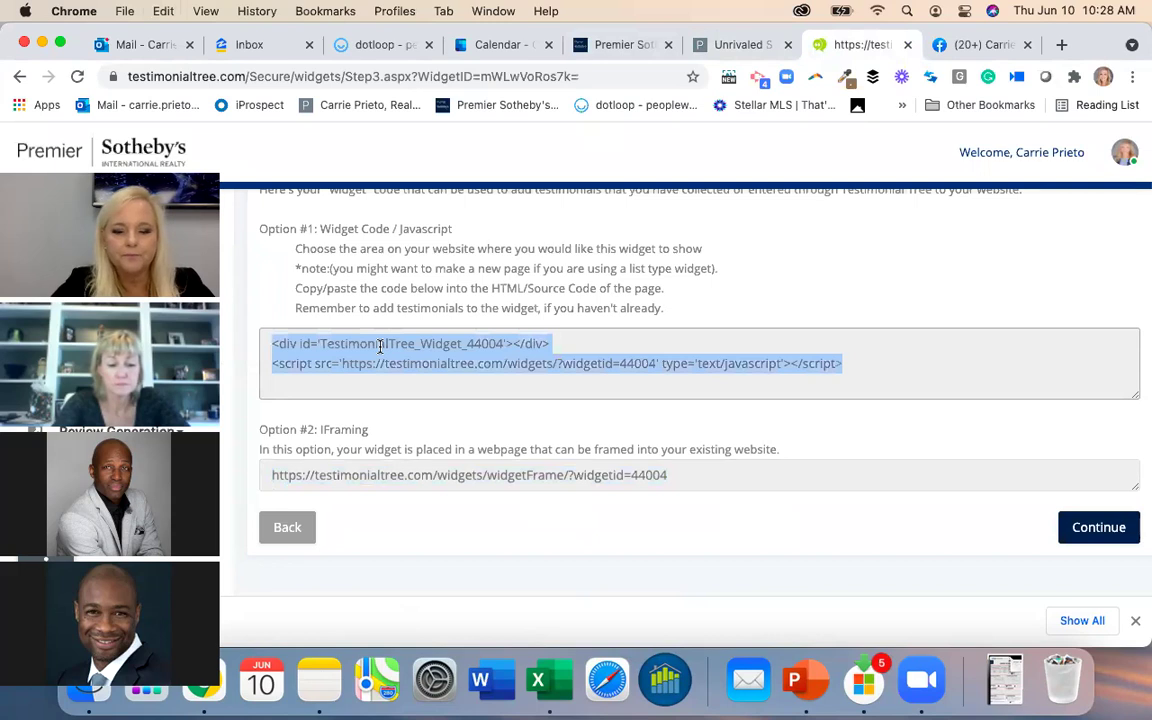
click(743, 44)
key(super+v)
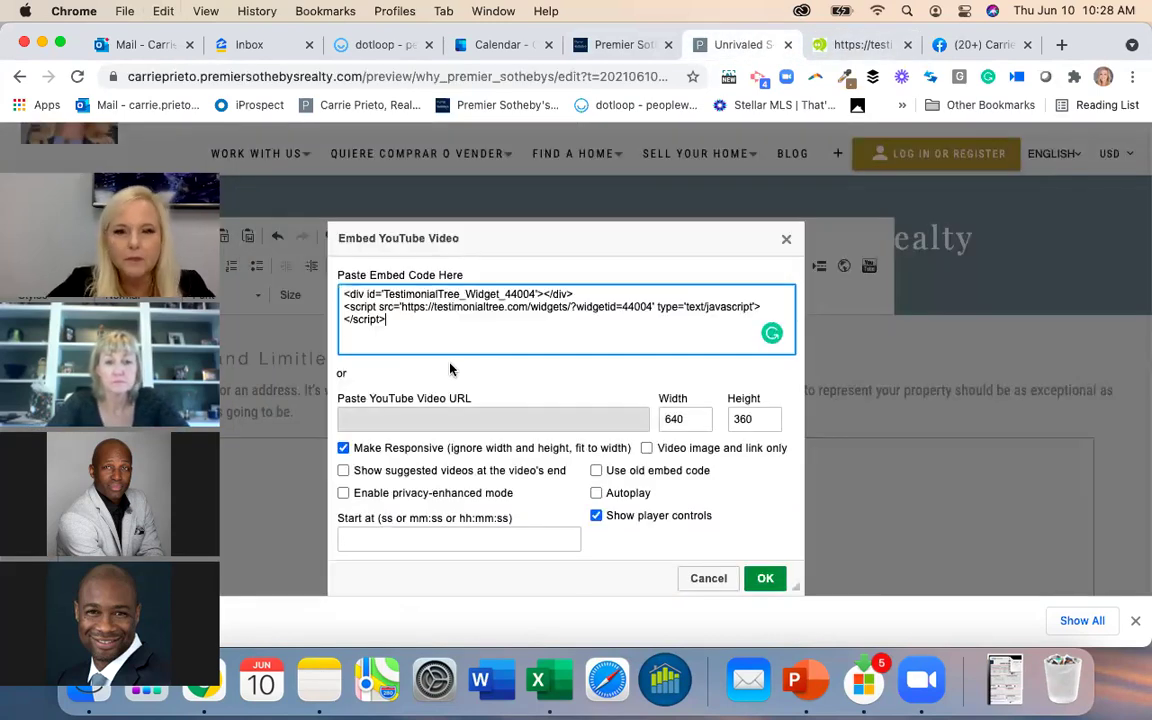
click(765, 579)
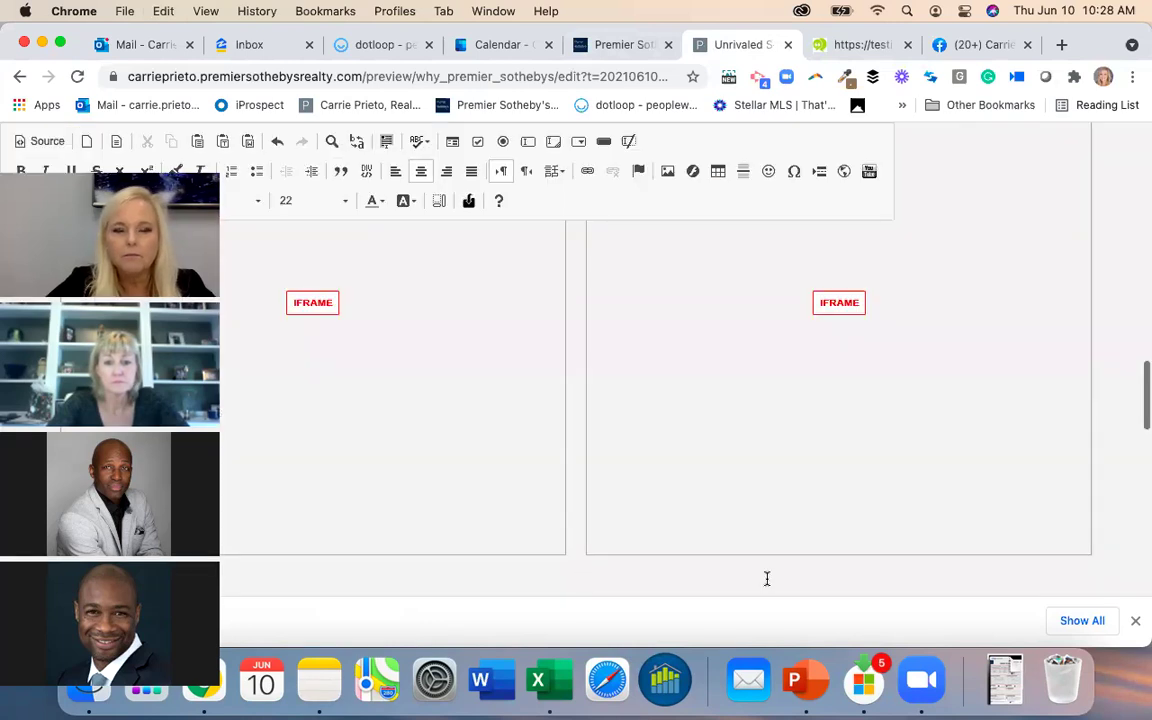
scroll(767, 579, down, 3)
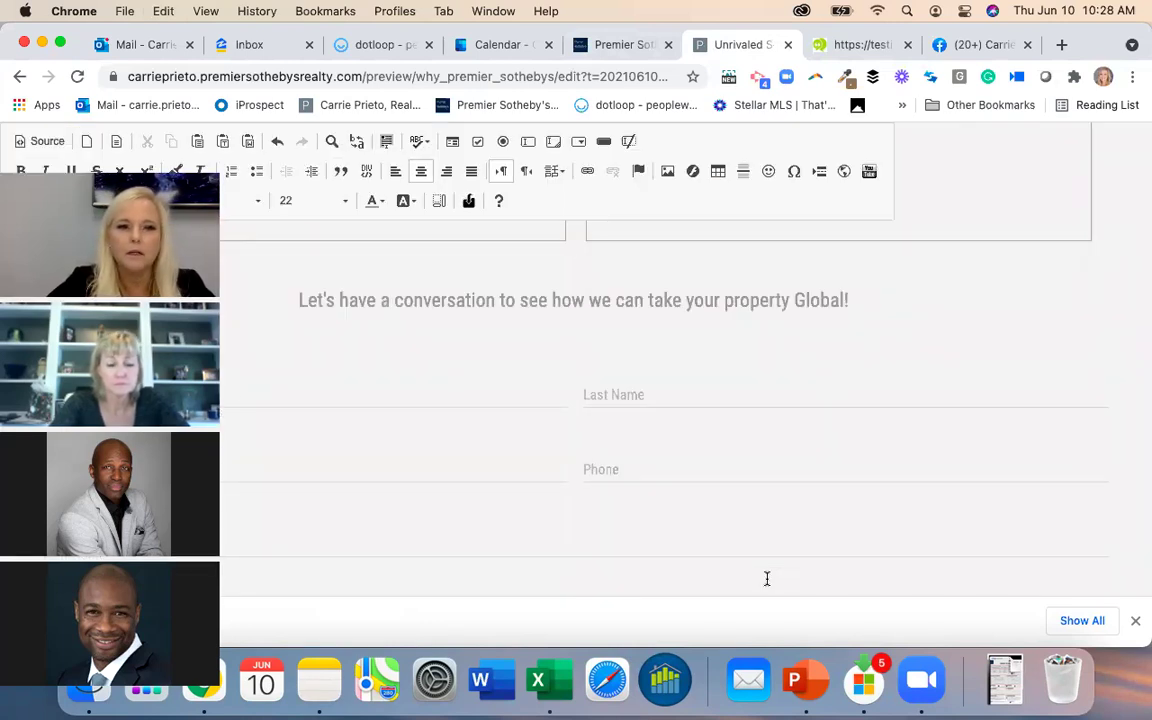
scroll(846, 213, up, 10)
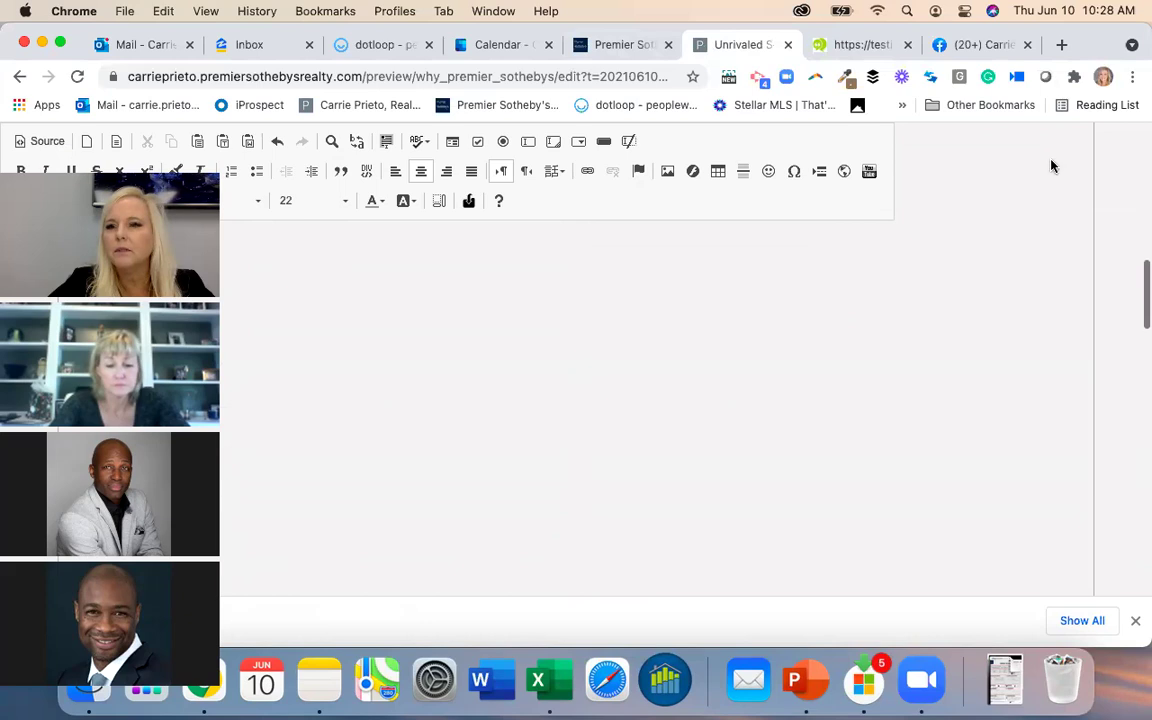
scroll(1051, 166, up, 5)
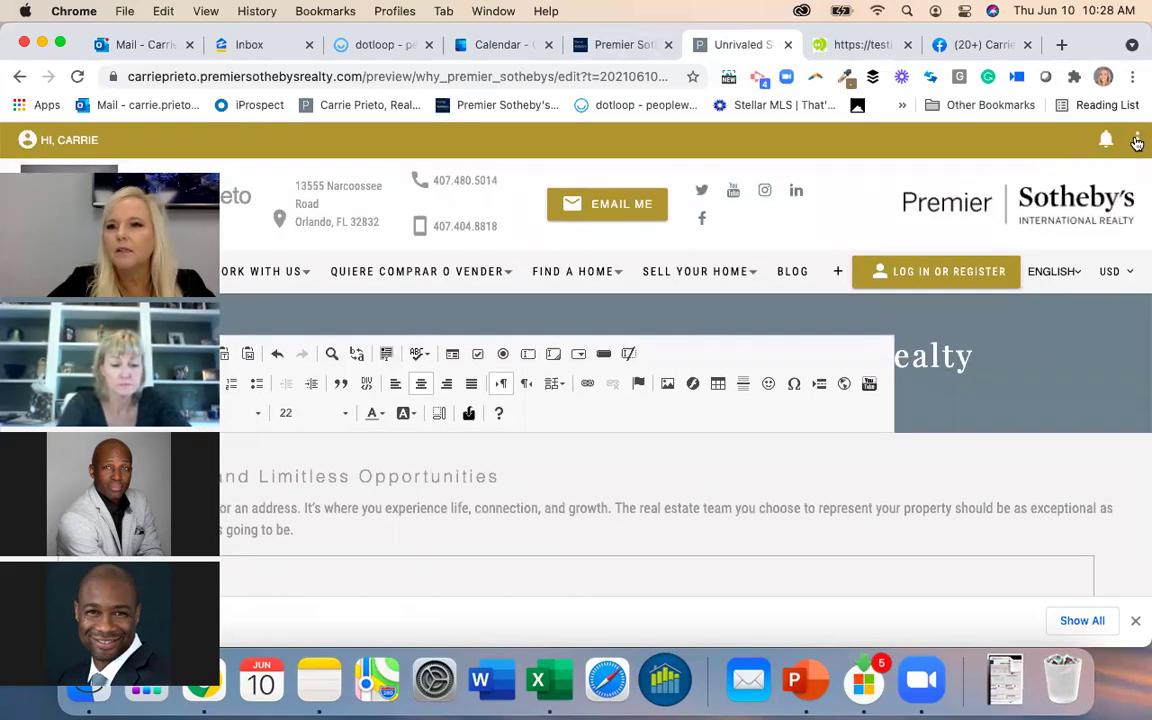
Save the edited page from the page options menu.
click(1137, 143)
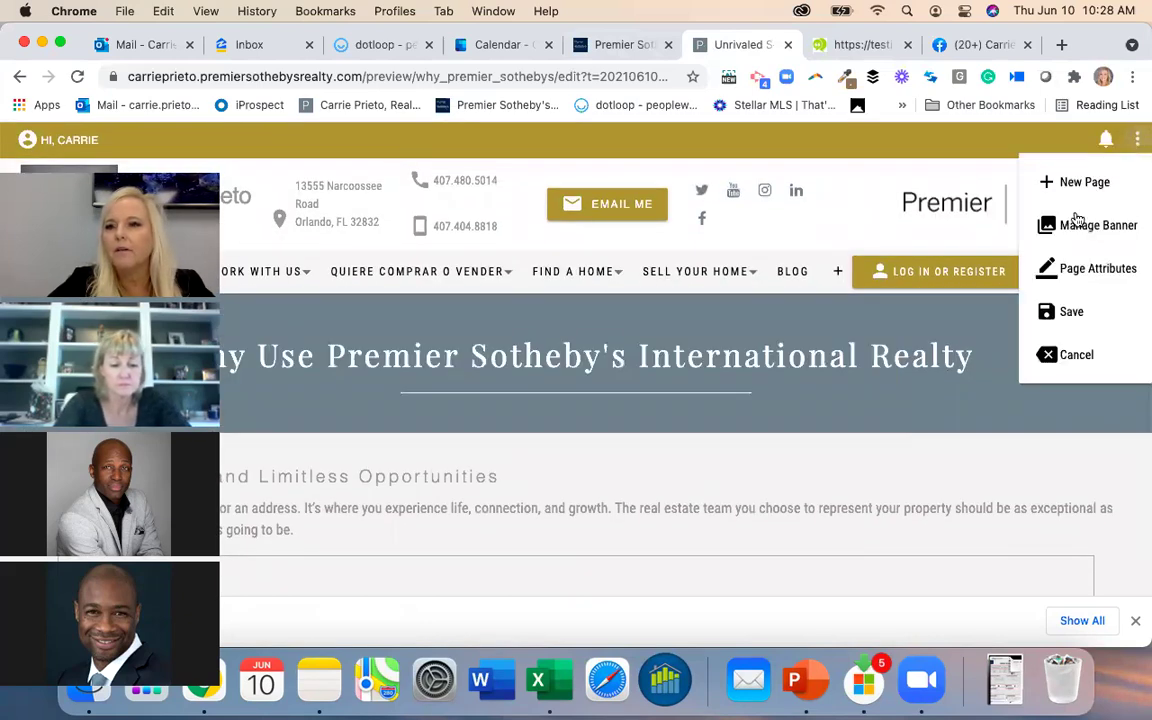
click(1062, 310)
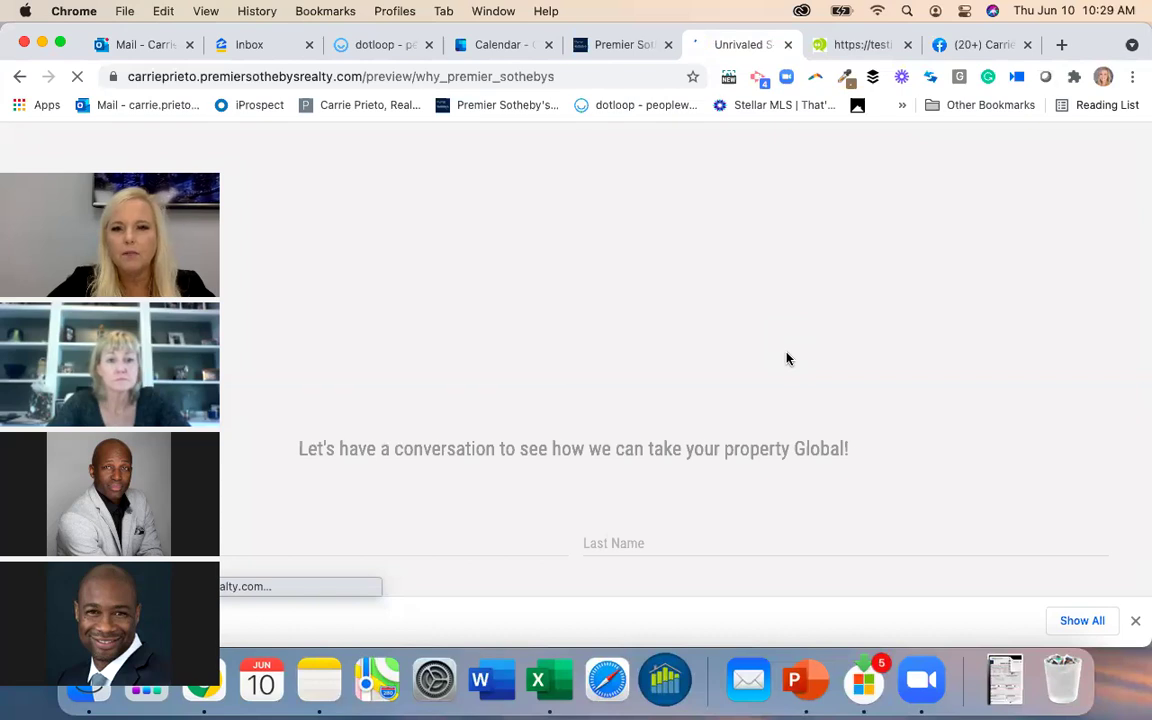
scroll(787, 358, up, 1)
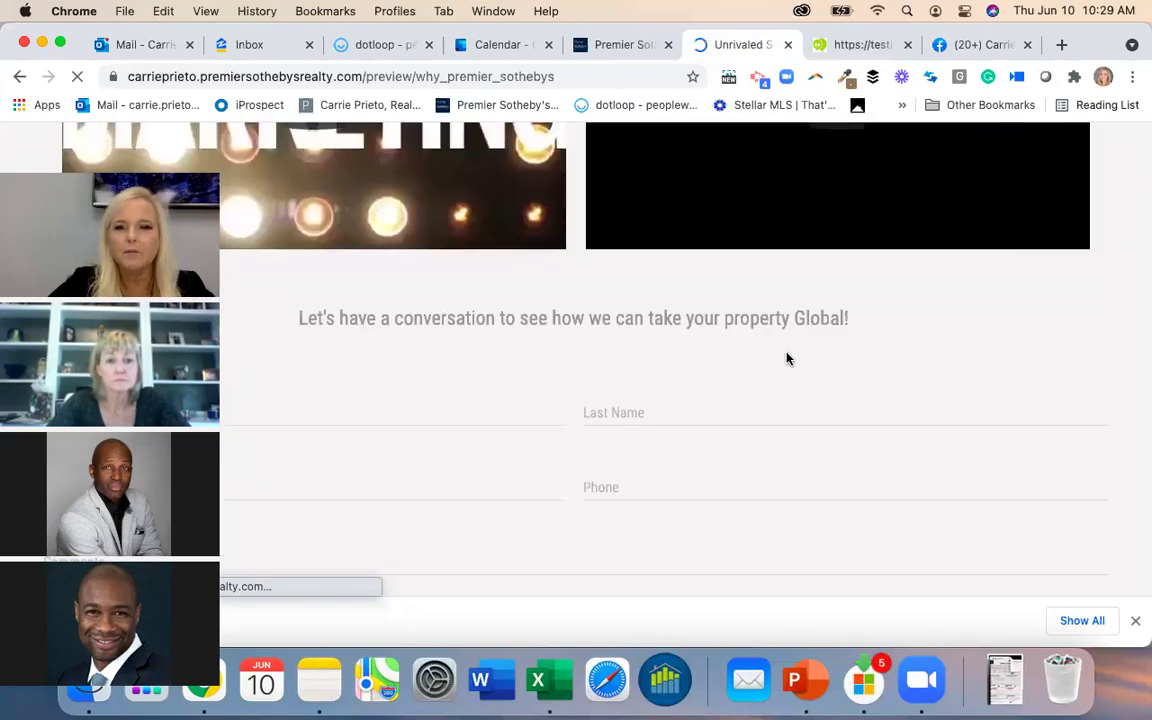
scroll(787, 358, up, 15)
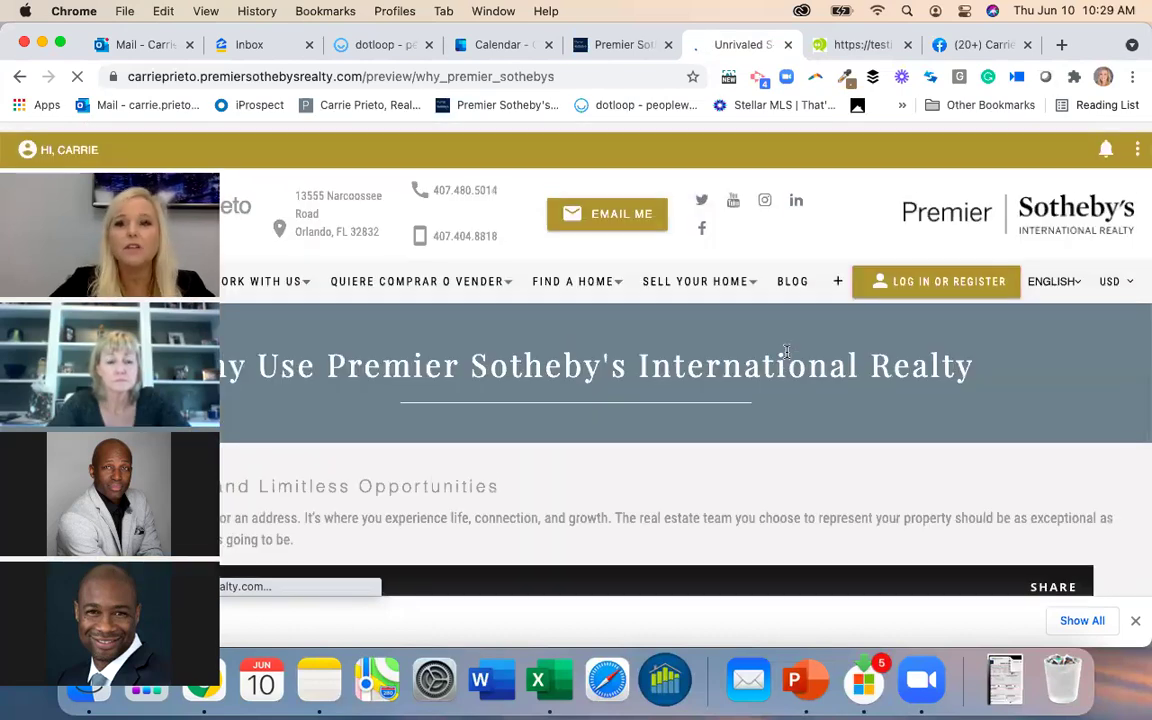
Reopen the Why Use Premier Sotheby's page for editing and click into its text.
click(1137, 140)
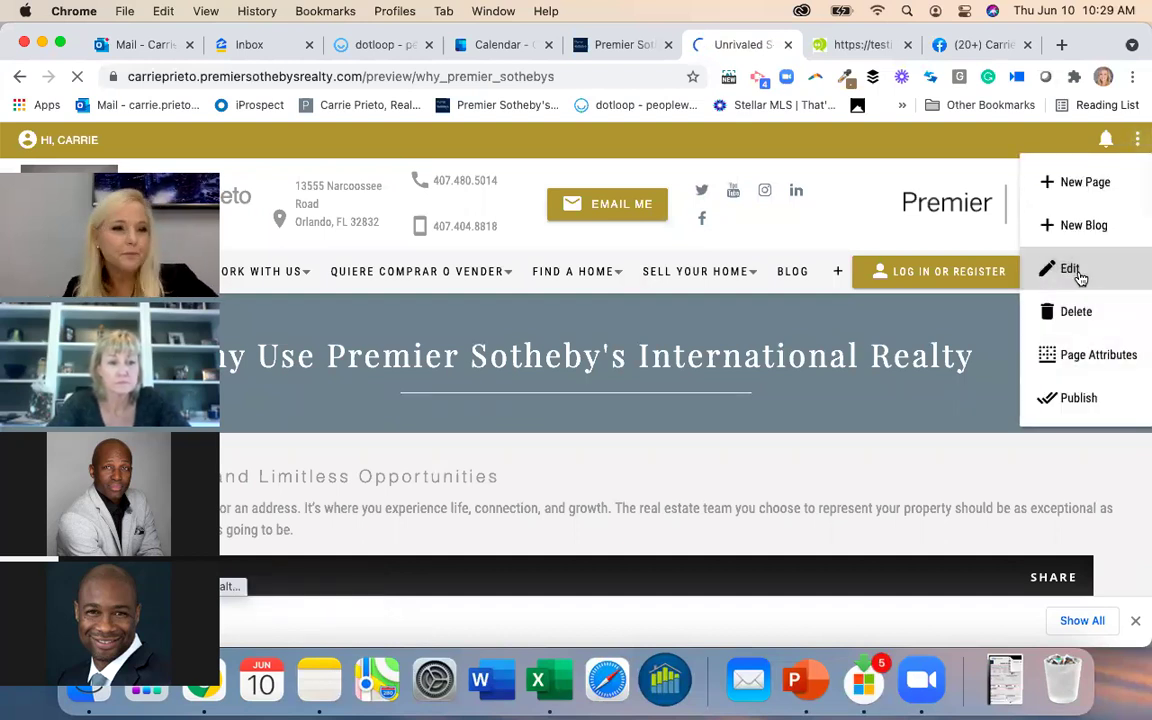
click(1070, 270)
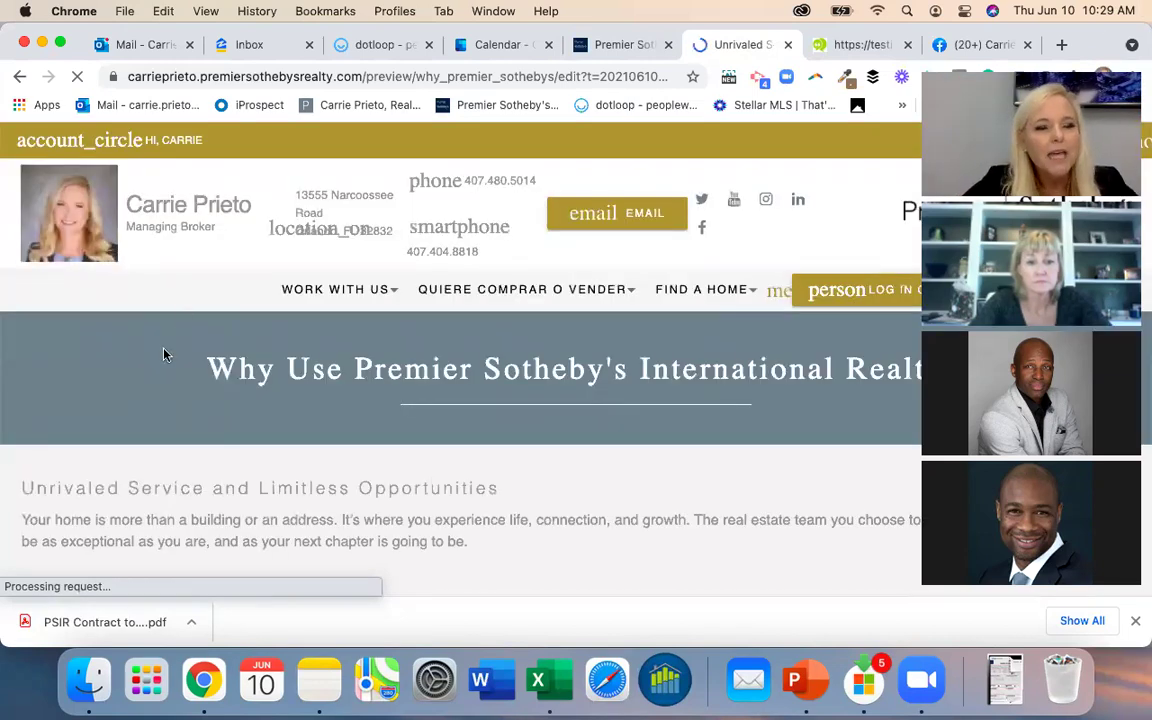
scroll(165, 355, down, 5)
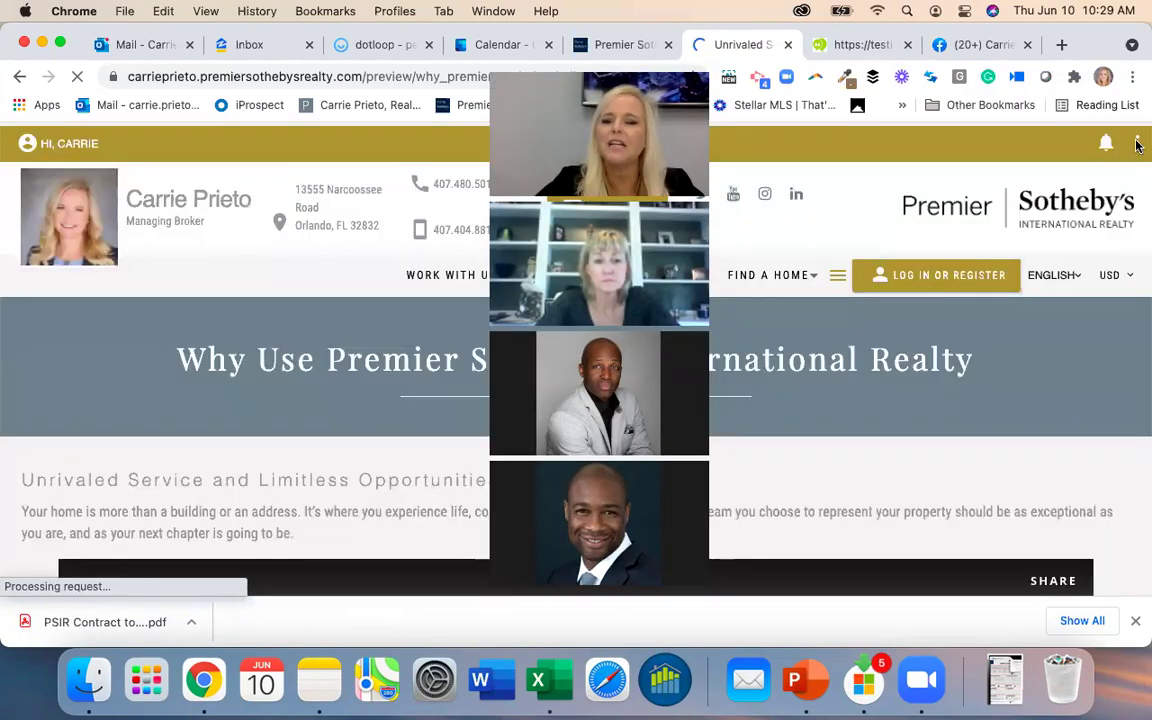
scroll(1037, 392, down, 2)
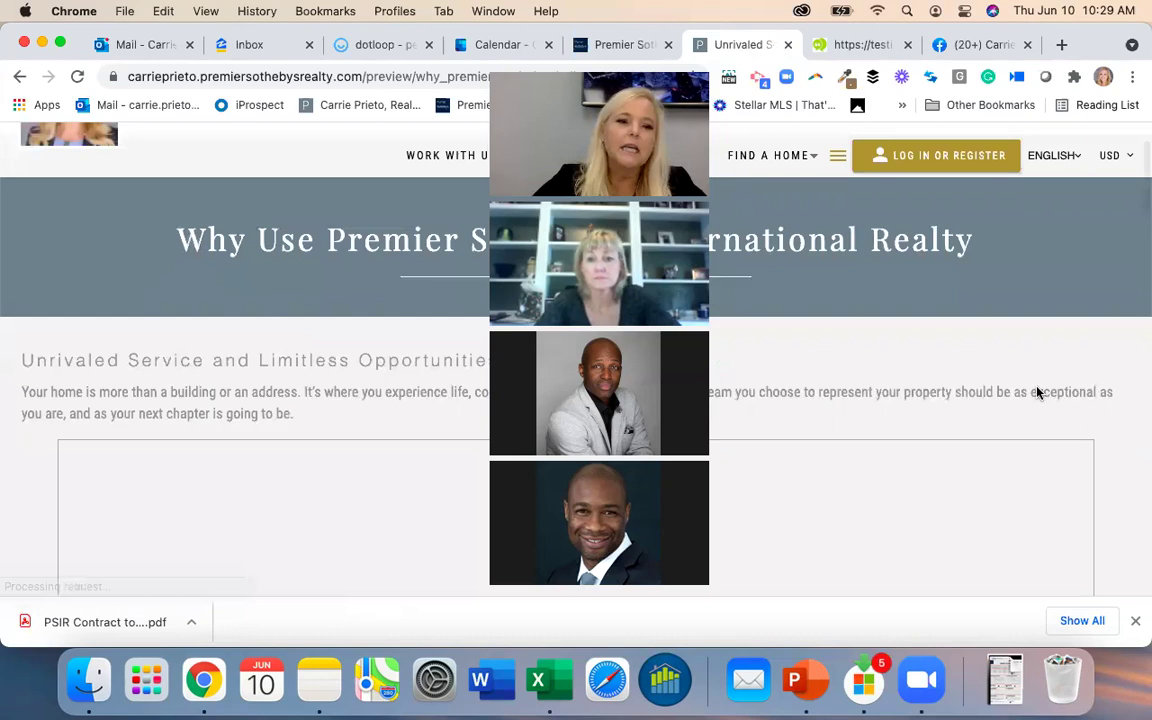
scroll(1037, 392, down, 2)
click(229, 256)
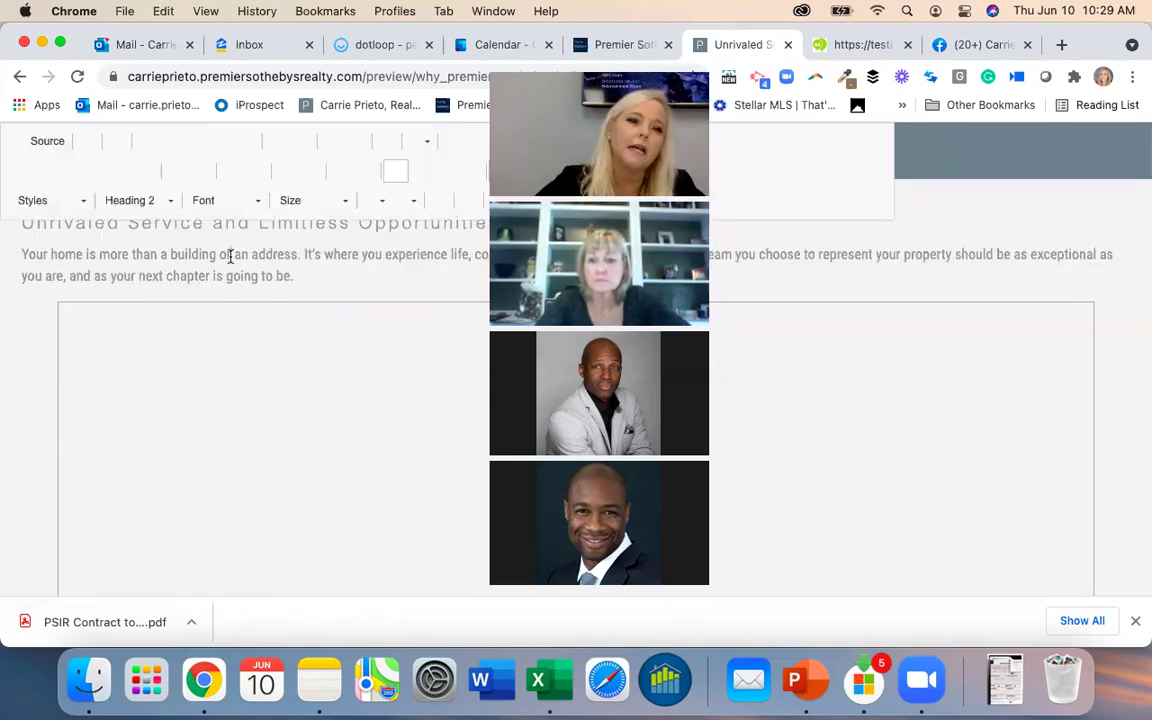
click(44, 141)
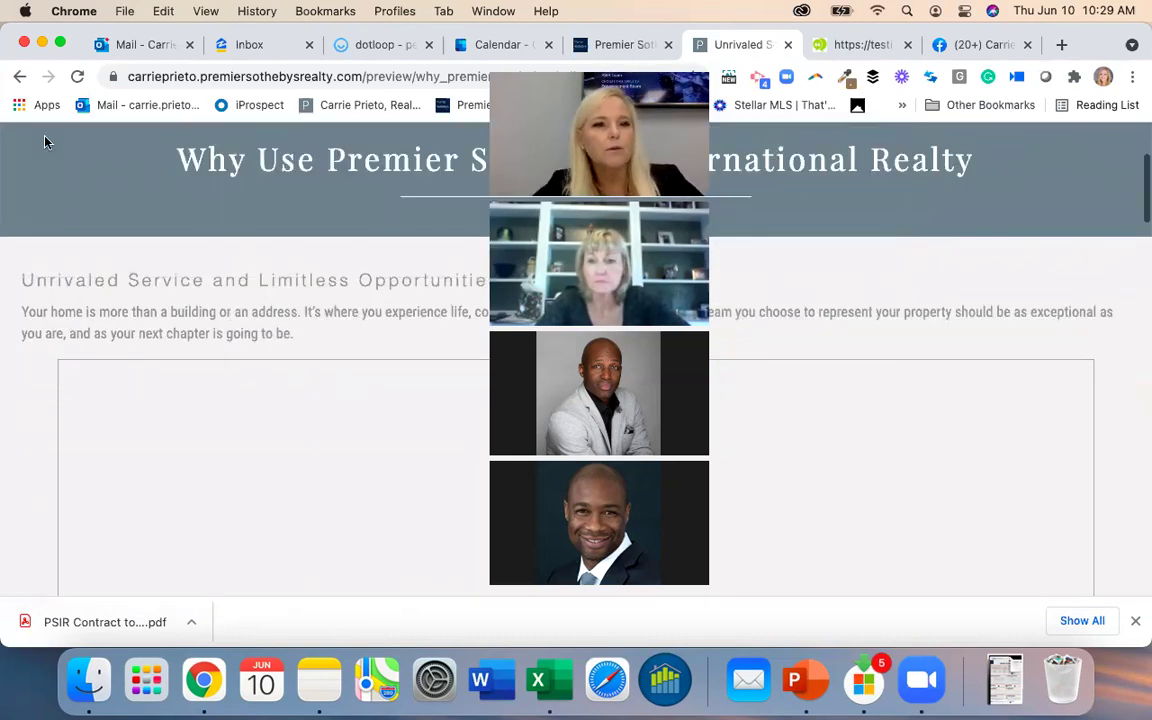
scroll(80, 327, up, 2)
Paste the TestimonialTree widget code at the end of the page's HTML source.
click(75, 310)
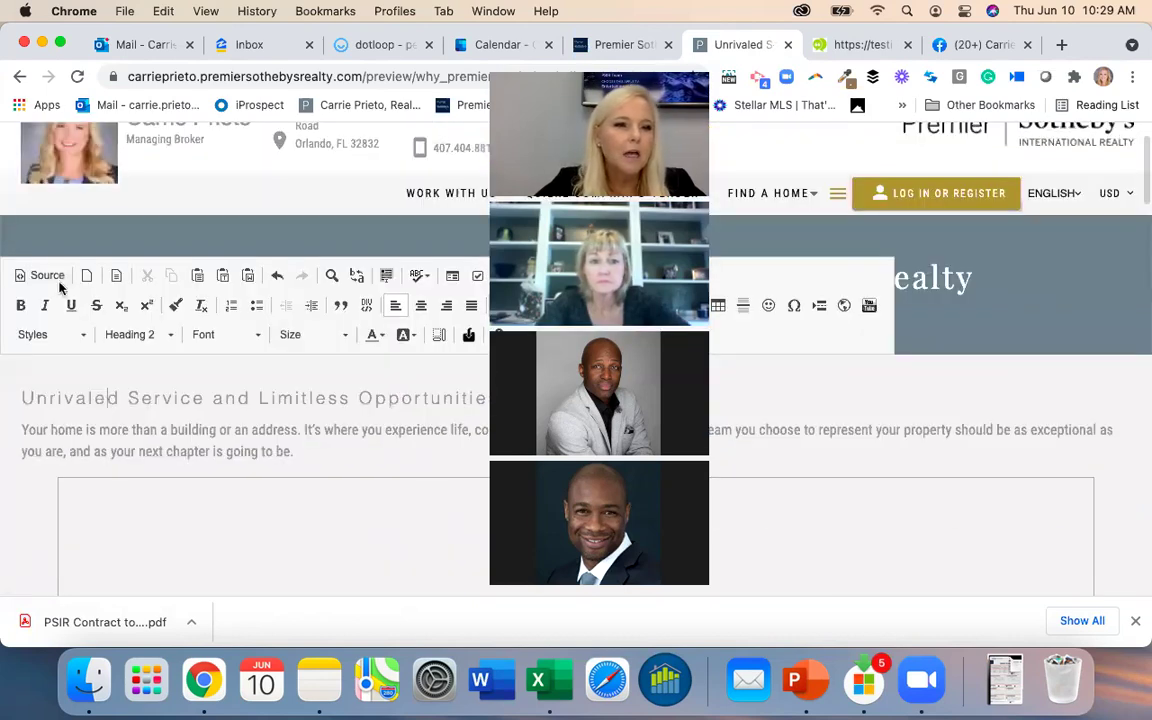
click(47, 276)
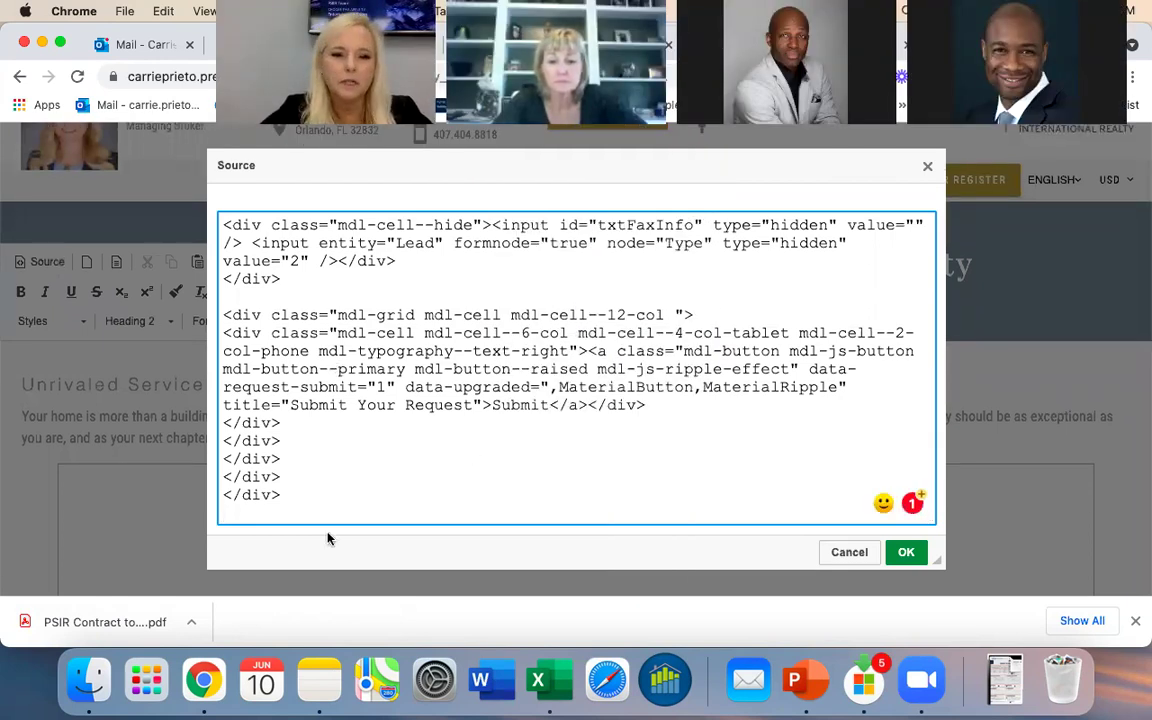
key(super+v)
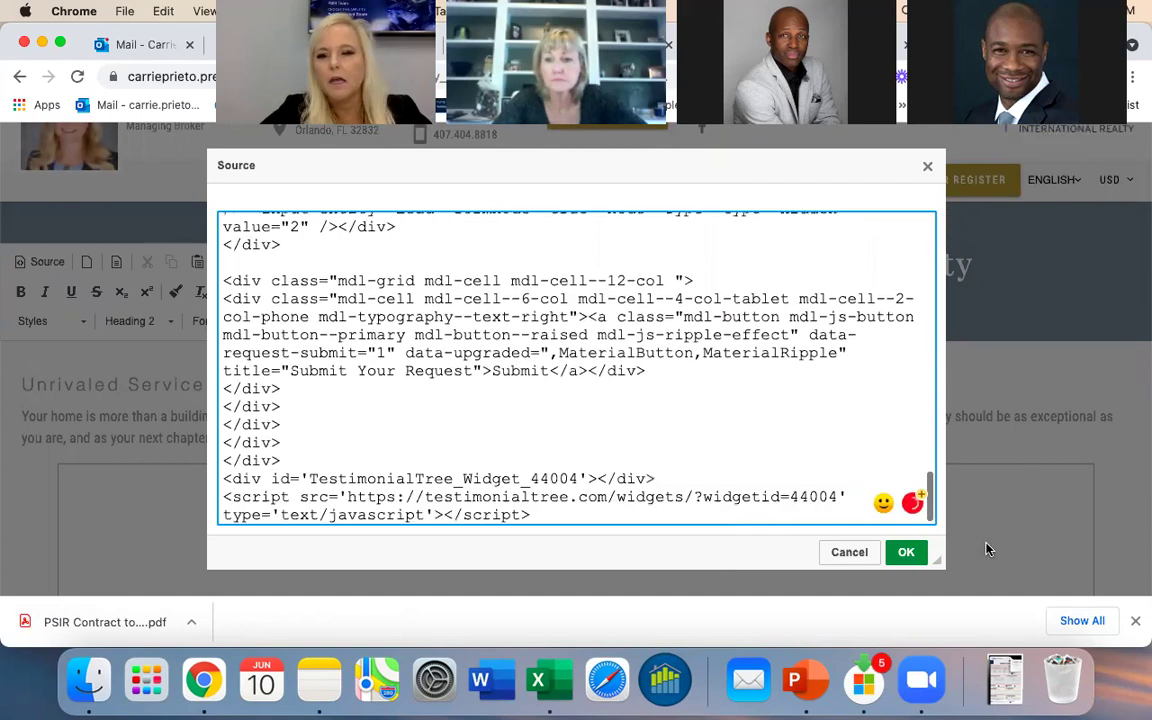
Confirm the source edit and save the page from the page actions menu.
click(905, 553)
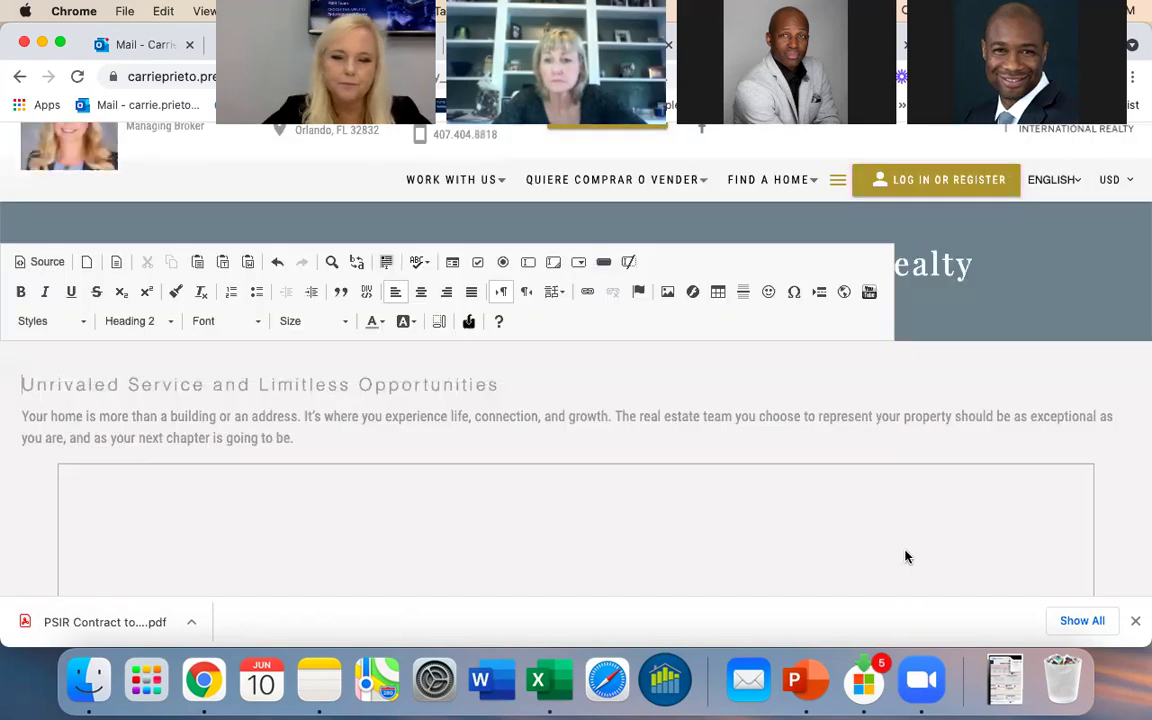
scroll(905, 557, down, 3)
scroll(905, 555, down, 5)
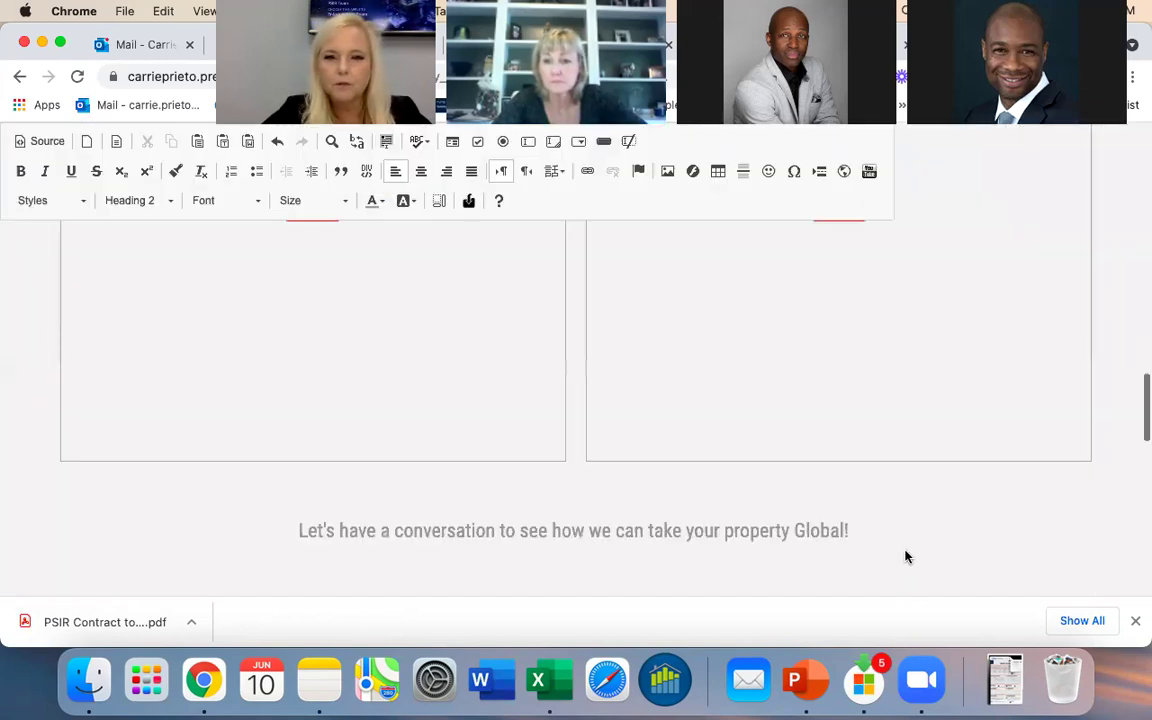
scroll(905, 557, down, 4)
scroll(905, 557, up, 15)
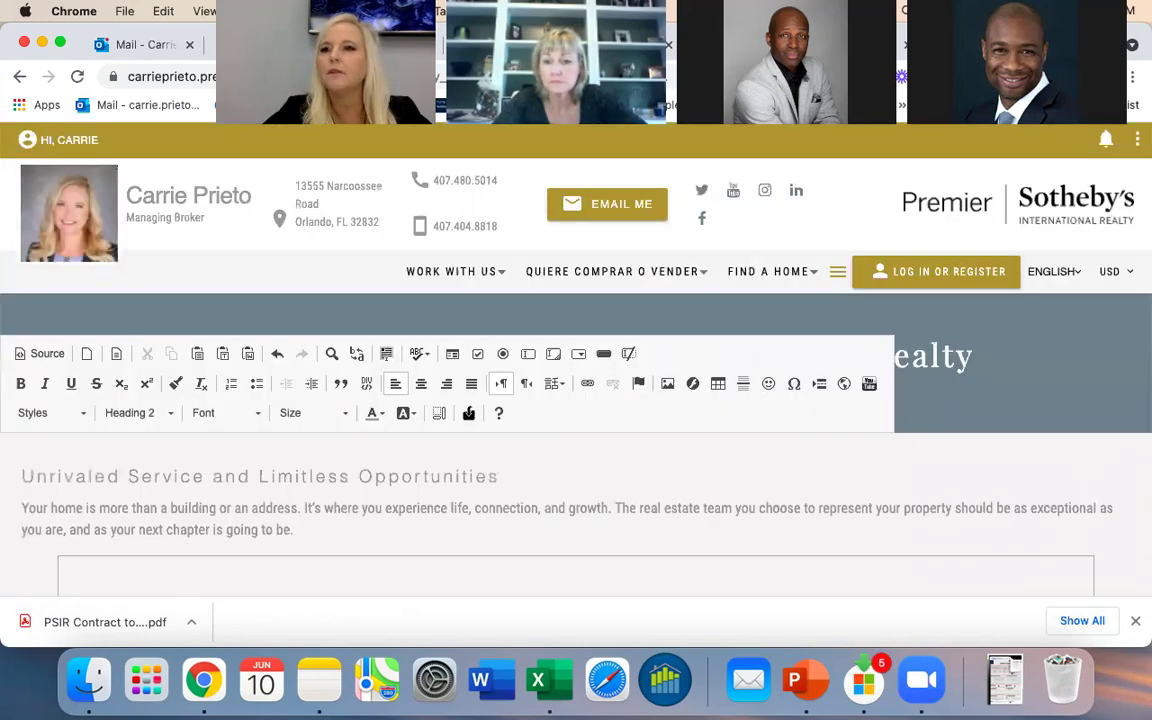
click(1137, 139)
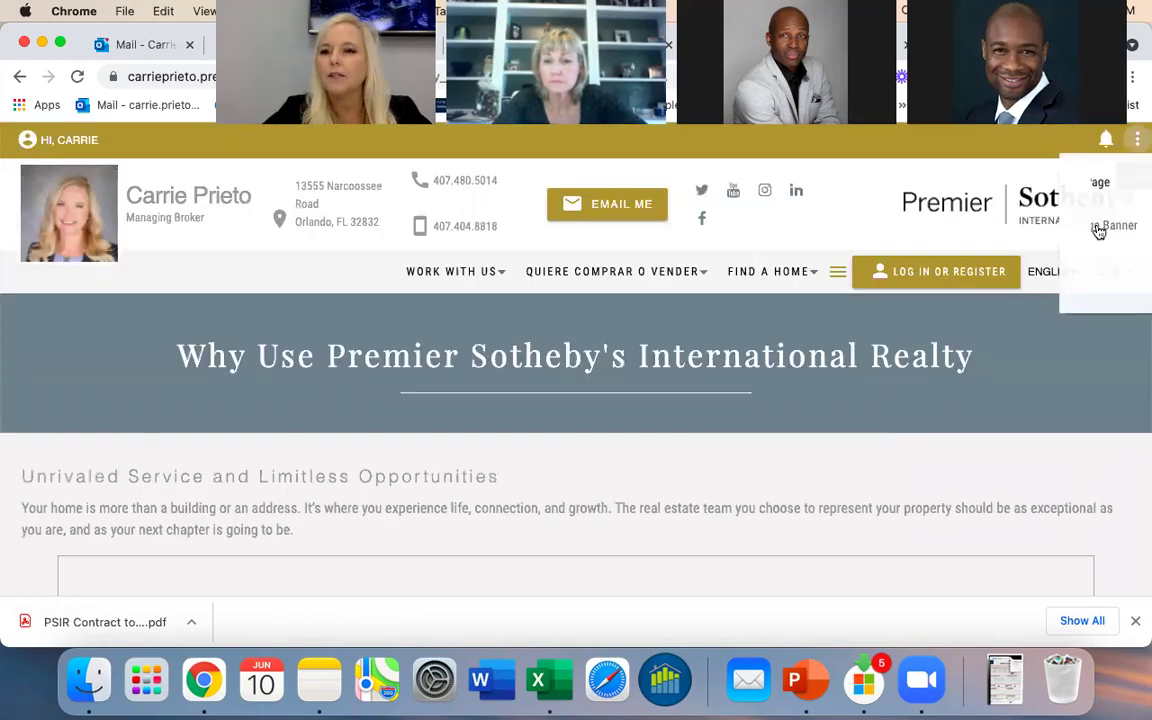
click(1070, 313)
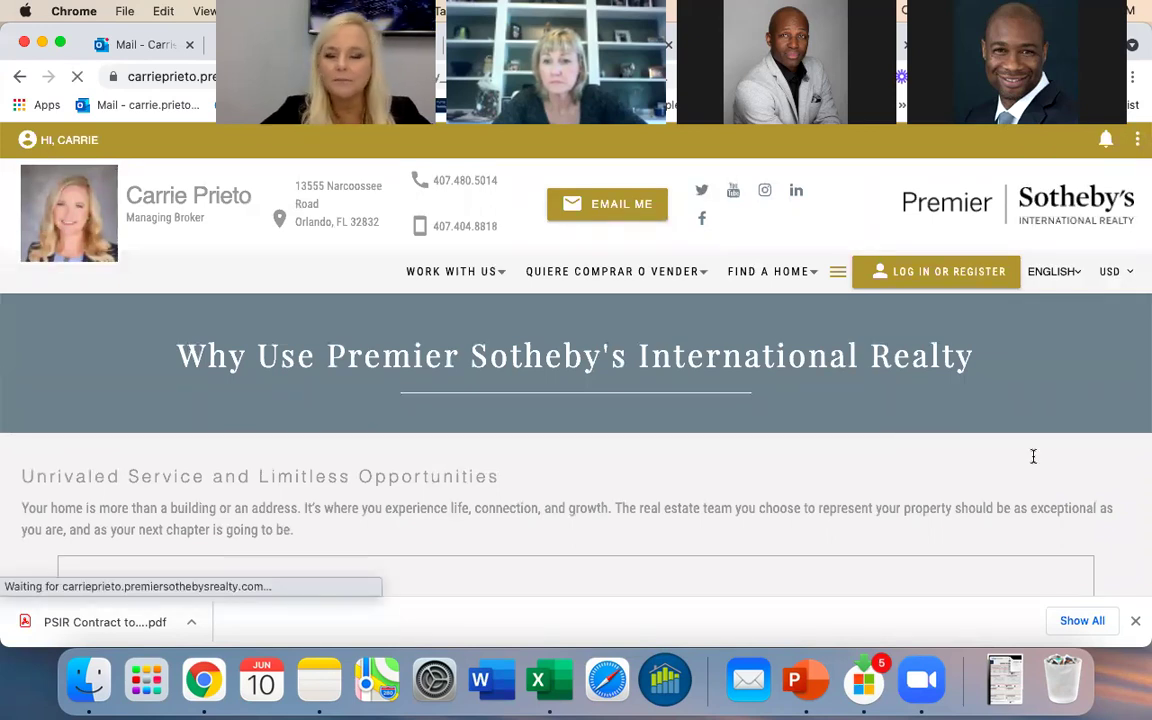
Scroll through the saved page preview to review the changes.
scroll(1034, 462, down, 5)
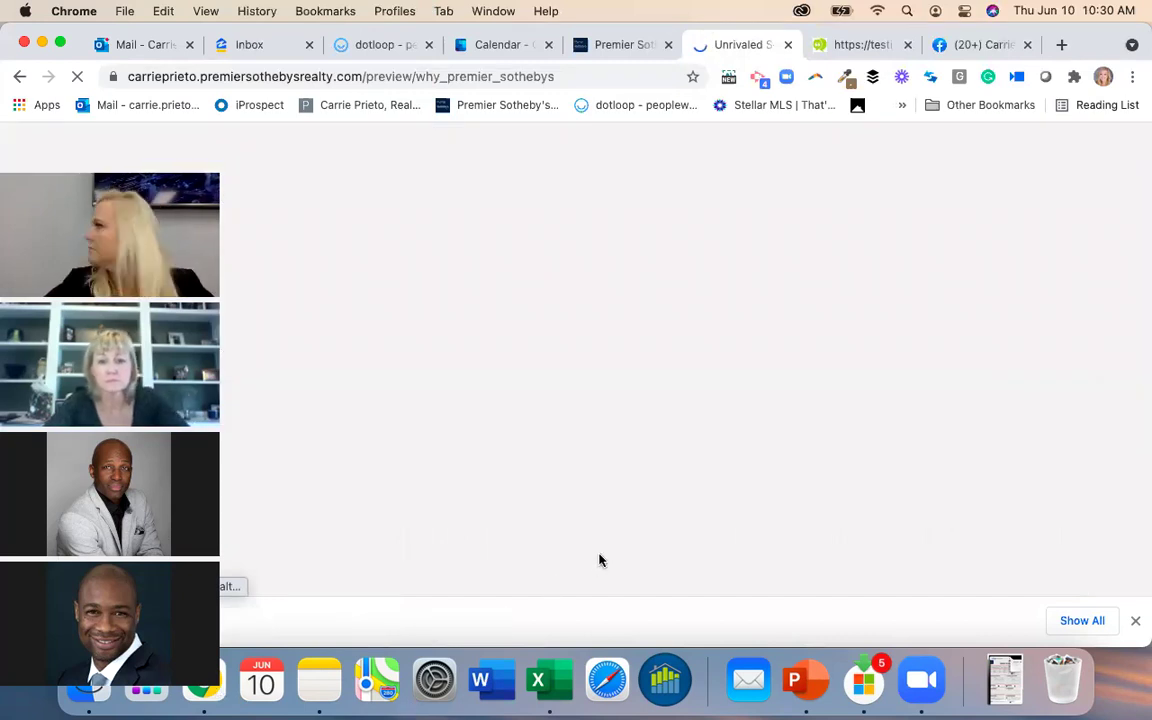
scroll(600, 551, down, 3)
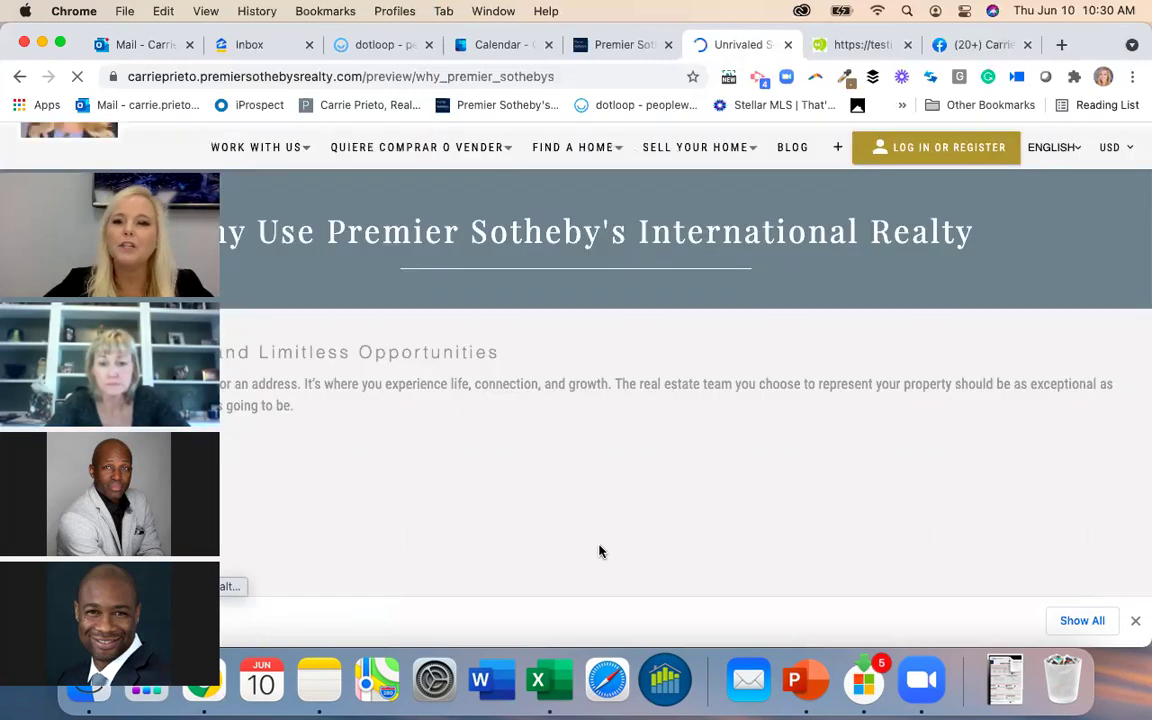
scroll(600, 551, down, 3)
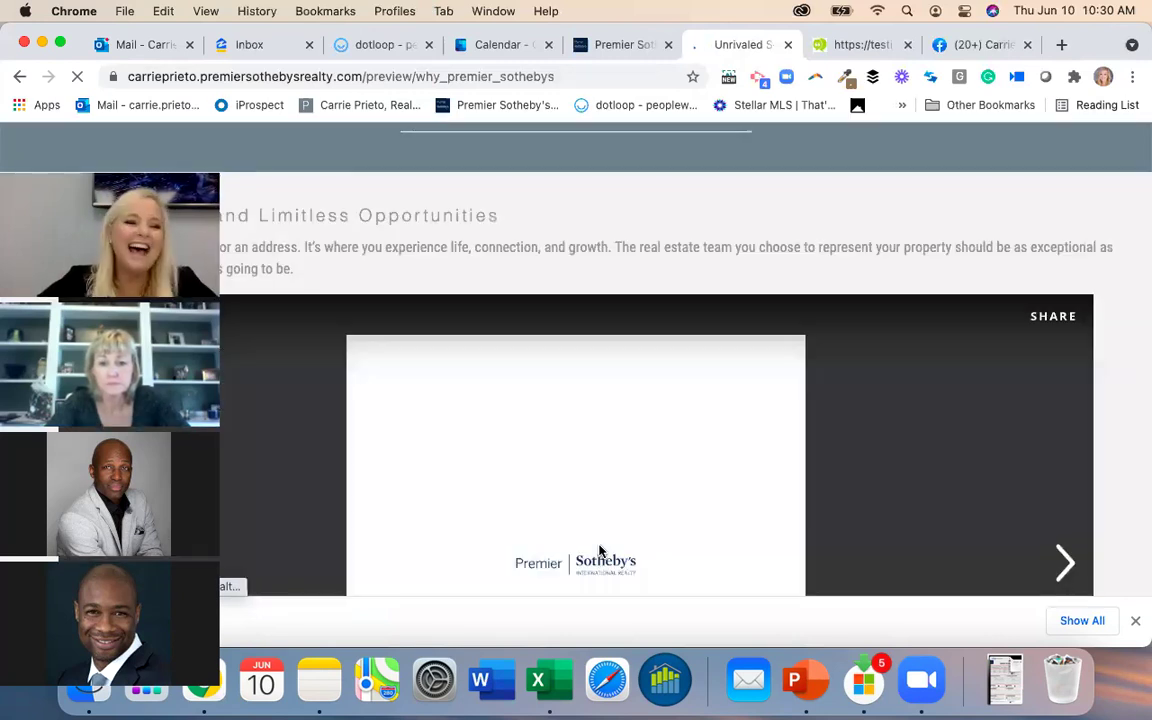
scroll(635, 470, down, 10)
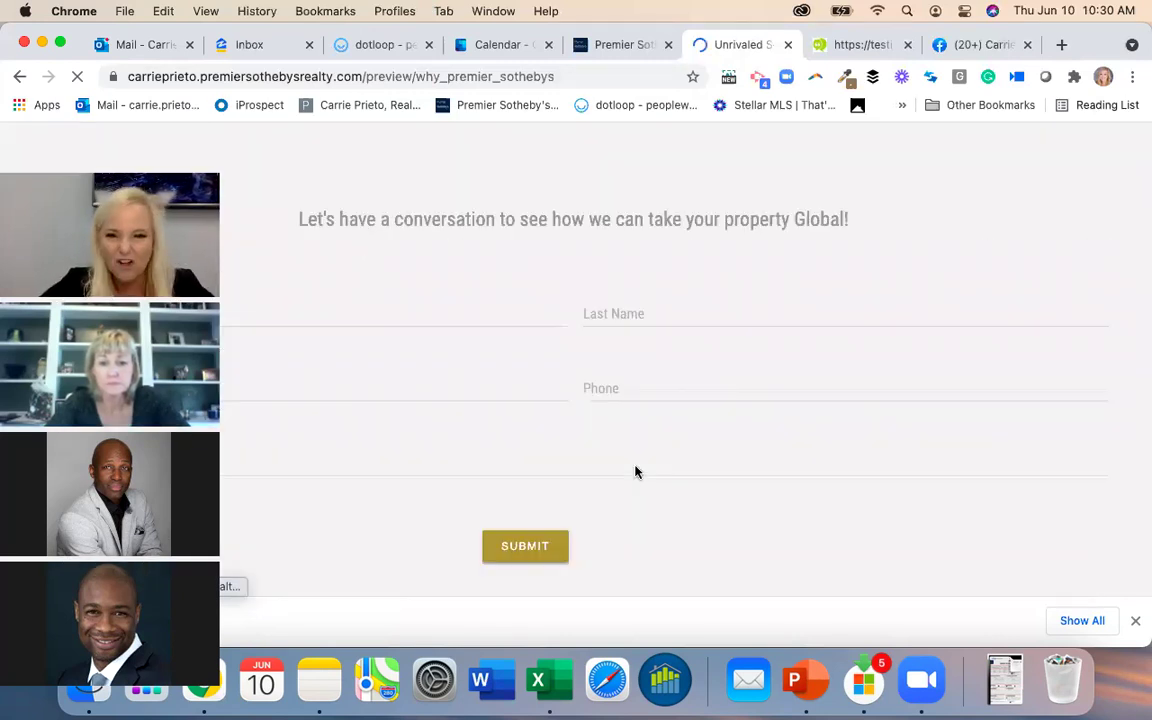
scroll(635, 470, down, 1)
scroll(667, 252, up, 3)
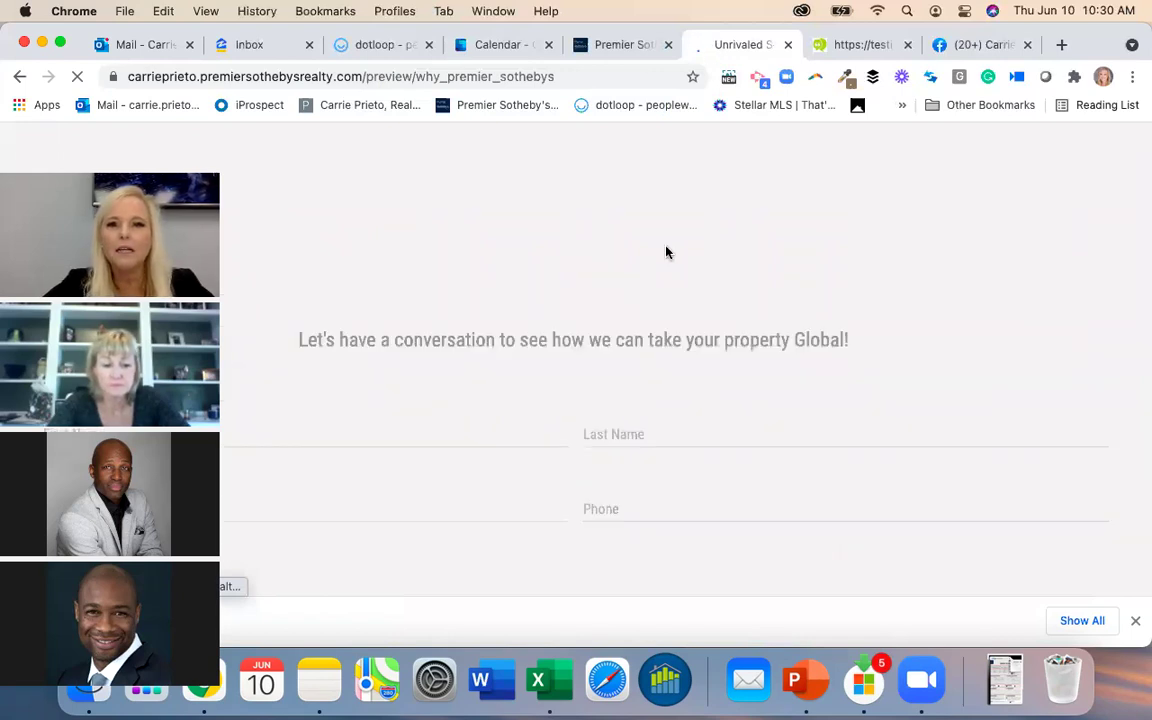
scroll(667, 252, up, 2)
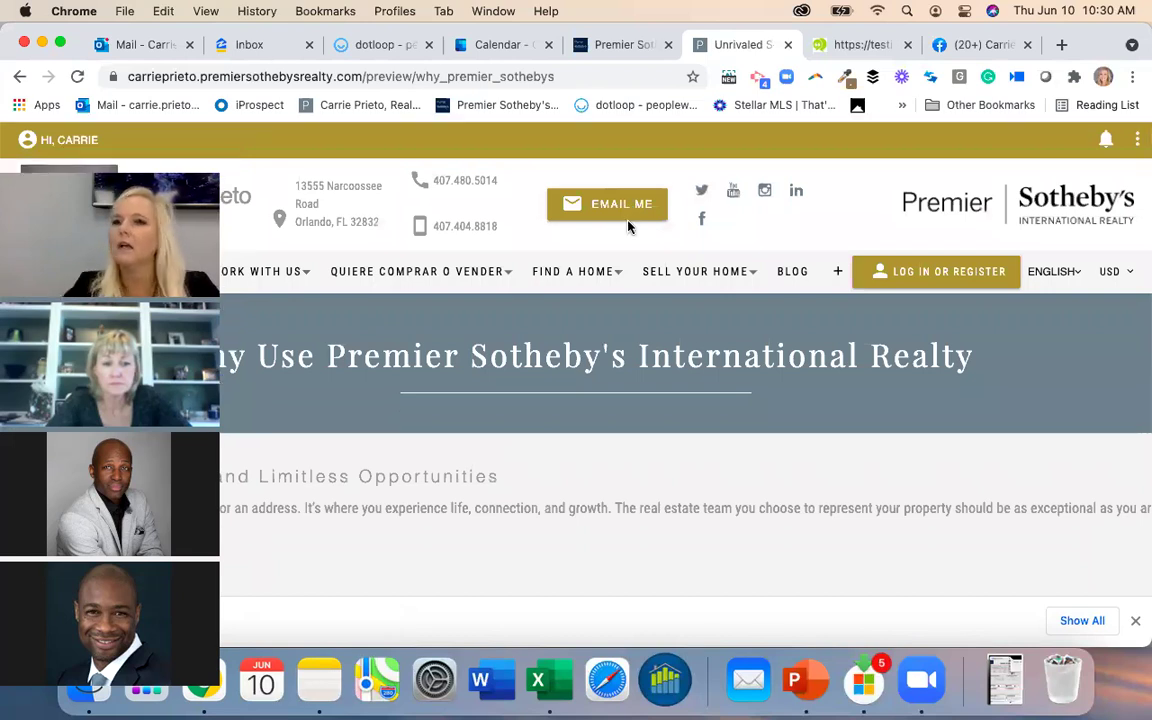
scroll(628, 227, down, 5)
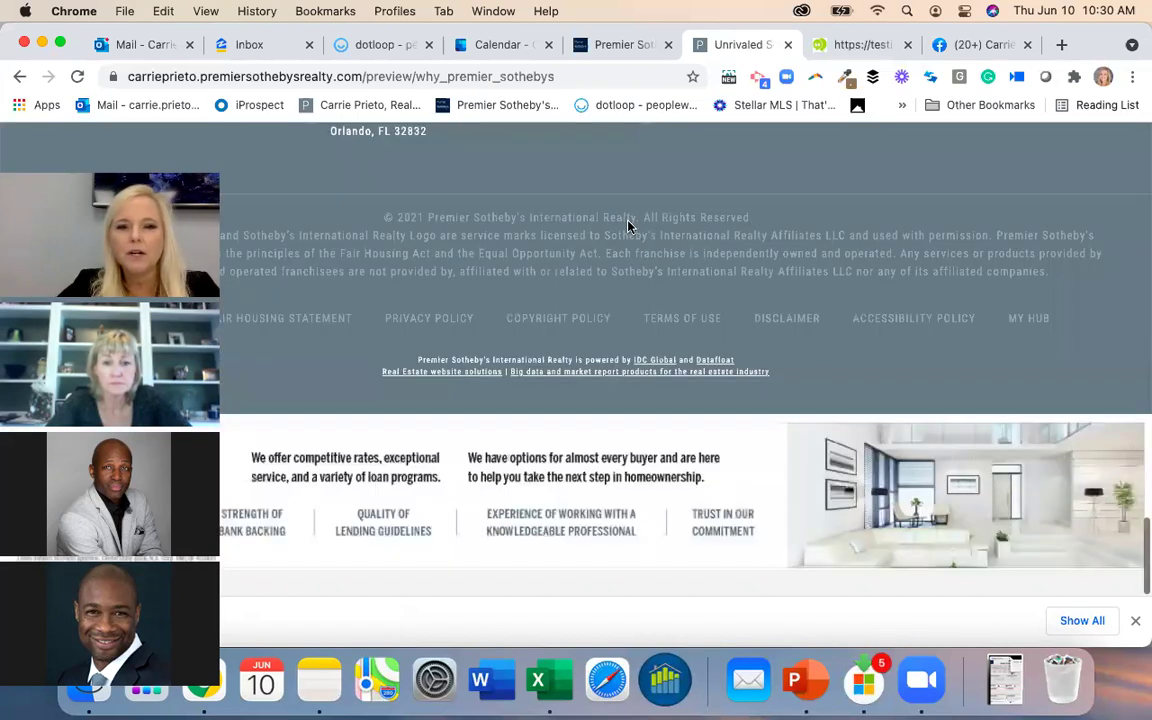
scroll(628, 227, down, 3)
Reload the Why Use Premier Sotheby's preview and scroll through it to check the rendering.
click(590, 80)
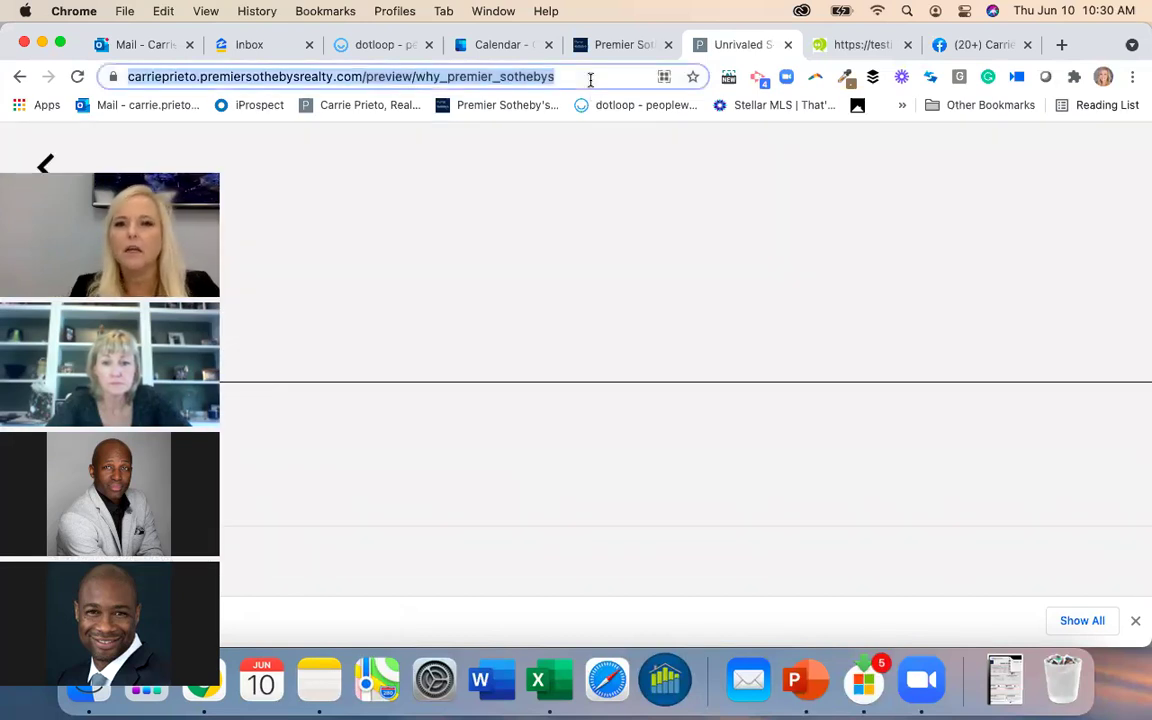
key(Return)
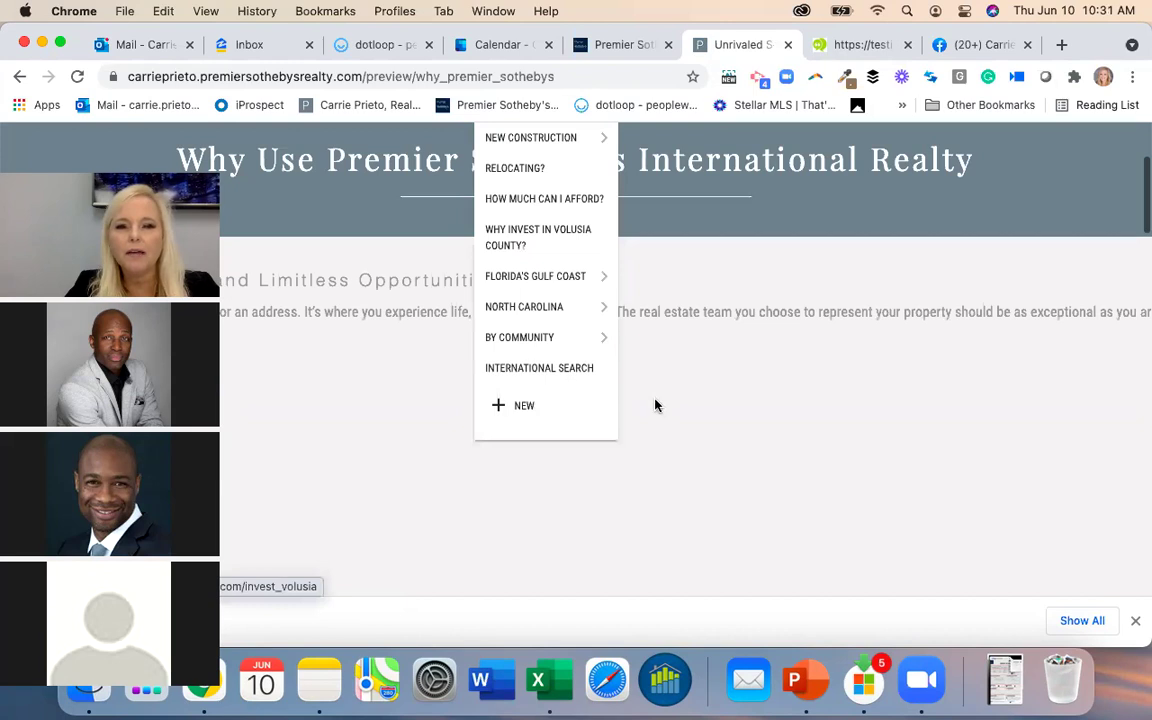
scroll(675, 380, down, 10)
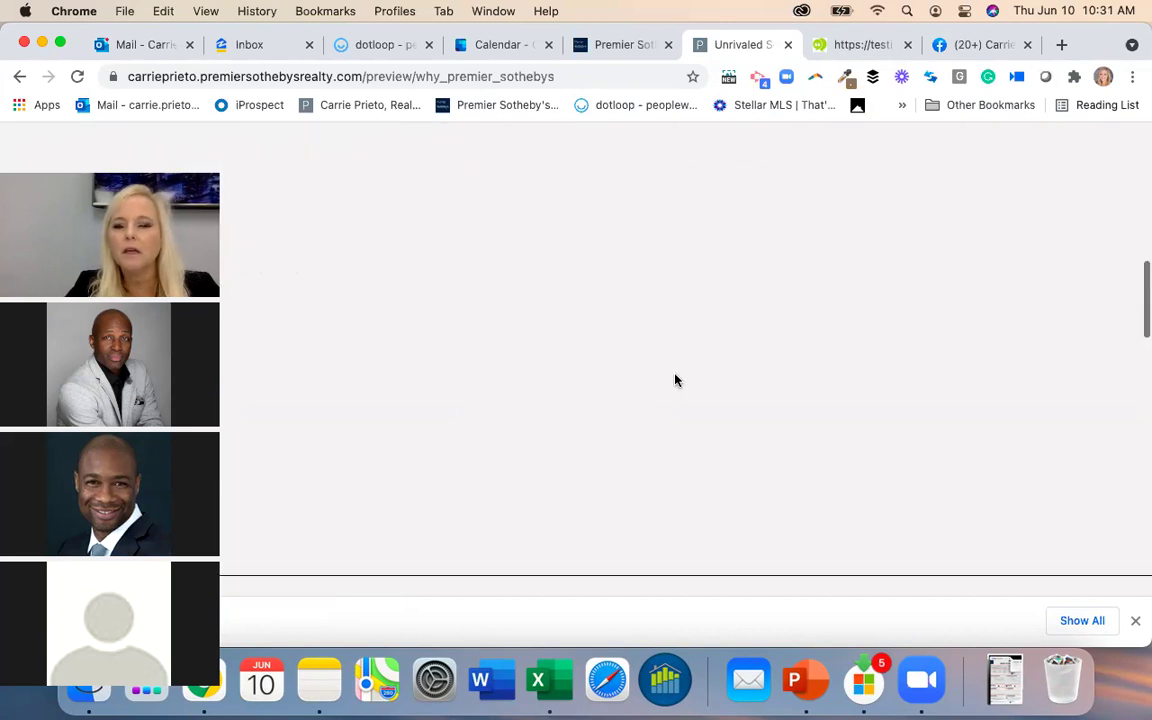
scroll(675, 378, up, 4)
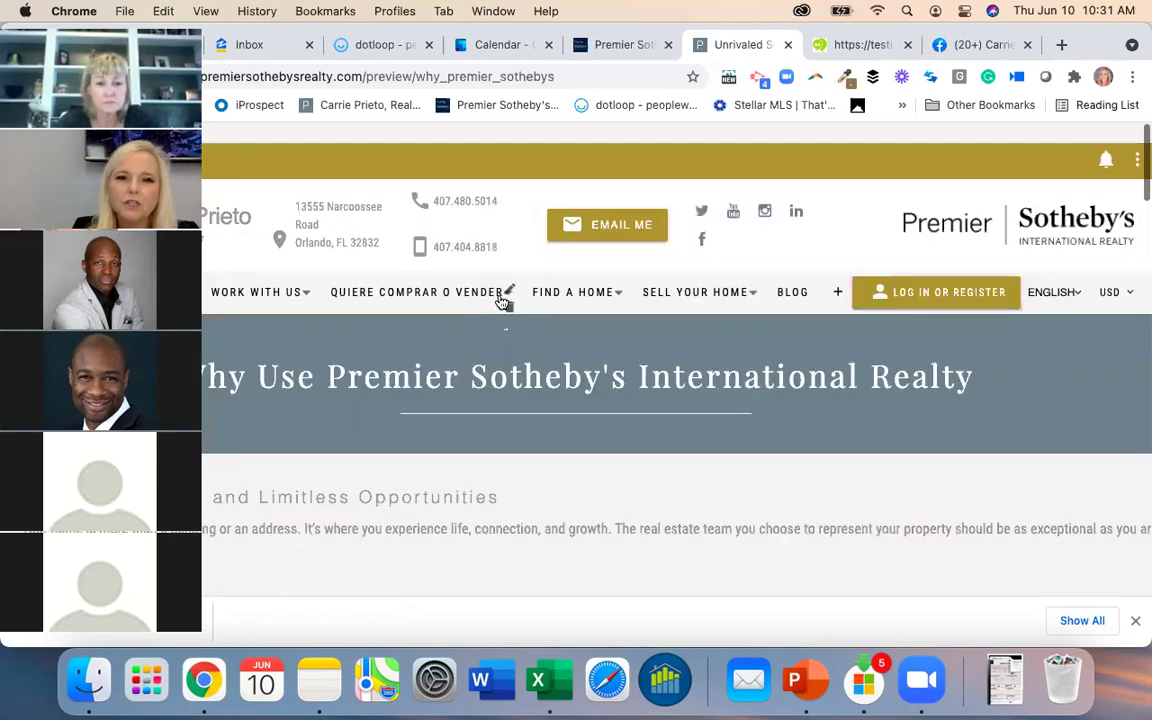
scroll(540, 470, down, 3)
scroll(540, 476, down, 10)
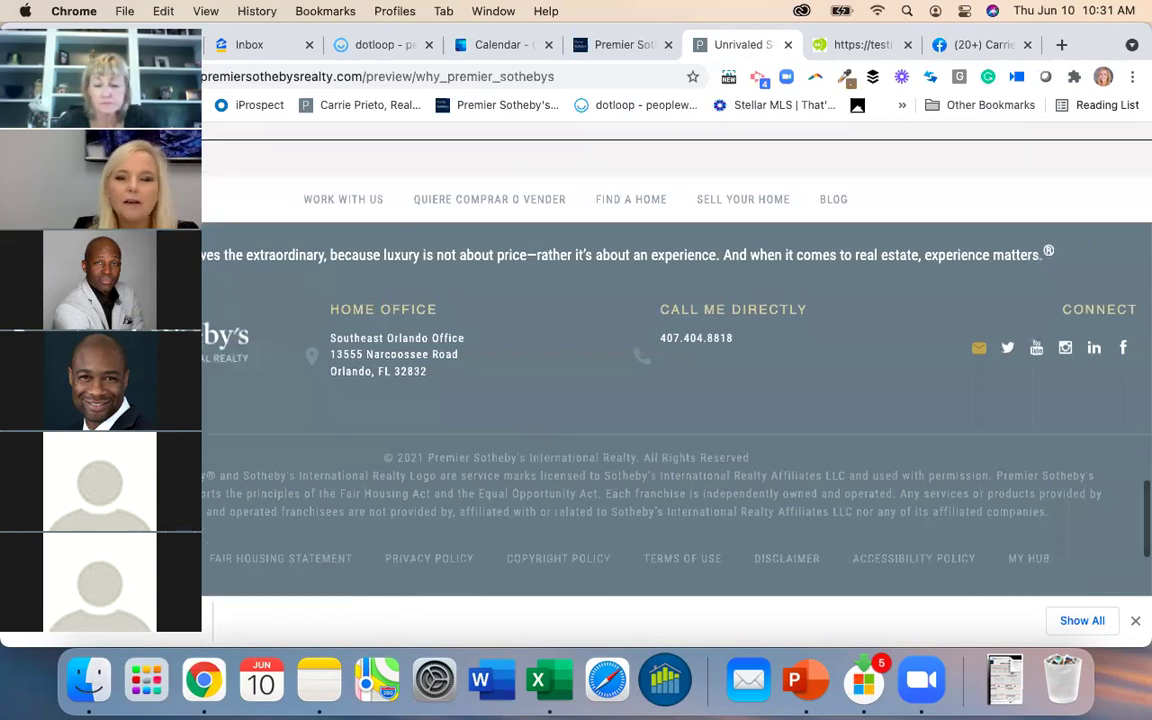
scroll(550, 218, up, 2)
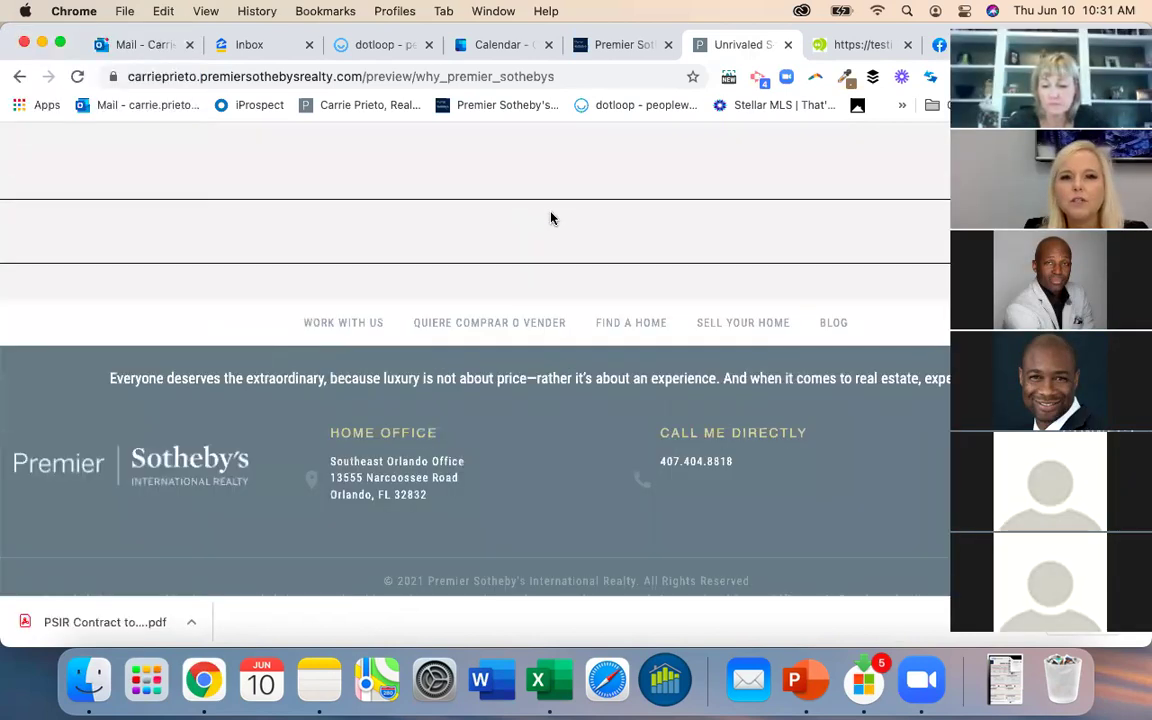
scroll(550, 218, up, 10)
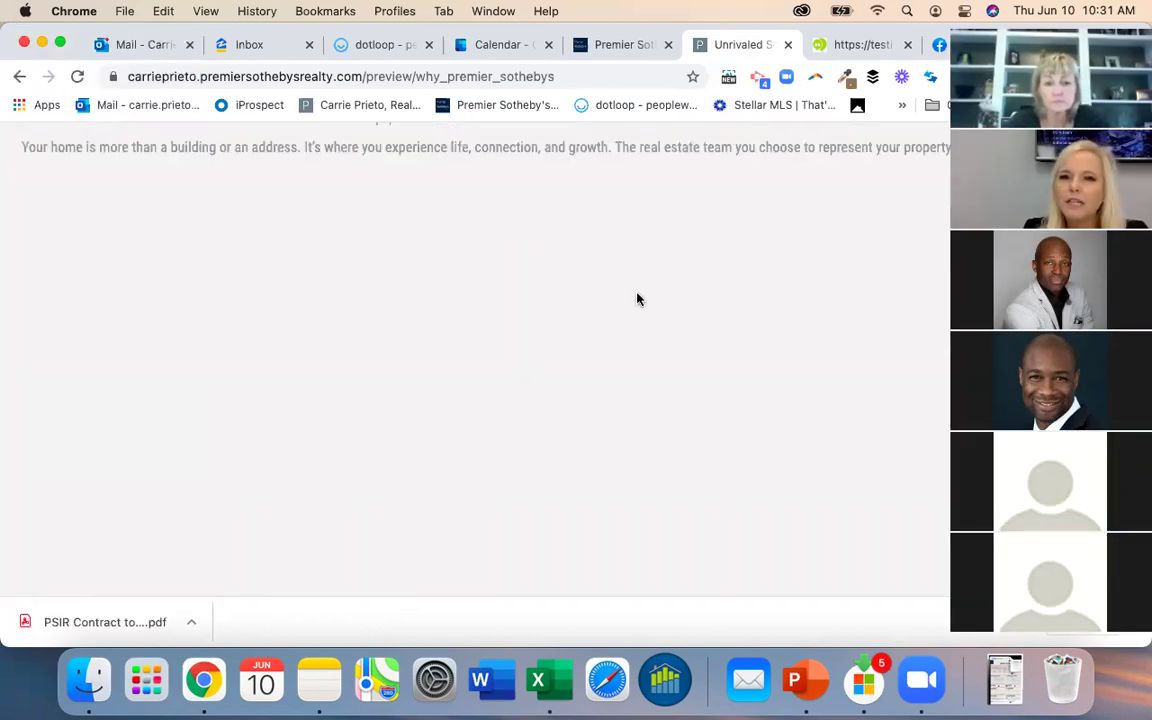
Select the Option #2 iFraming URL on the widget code page, then return to the agent's page.
click(851, 45)
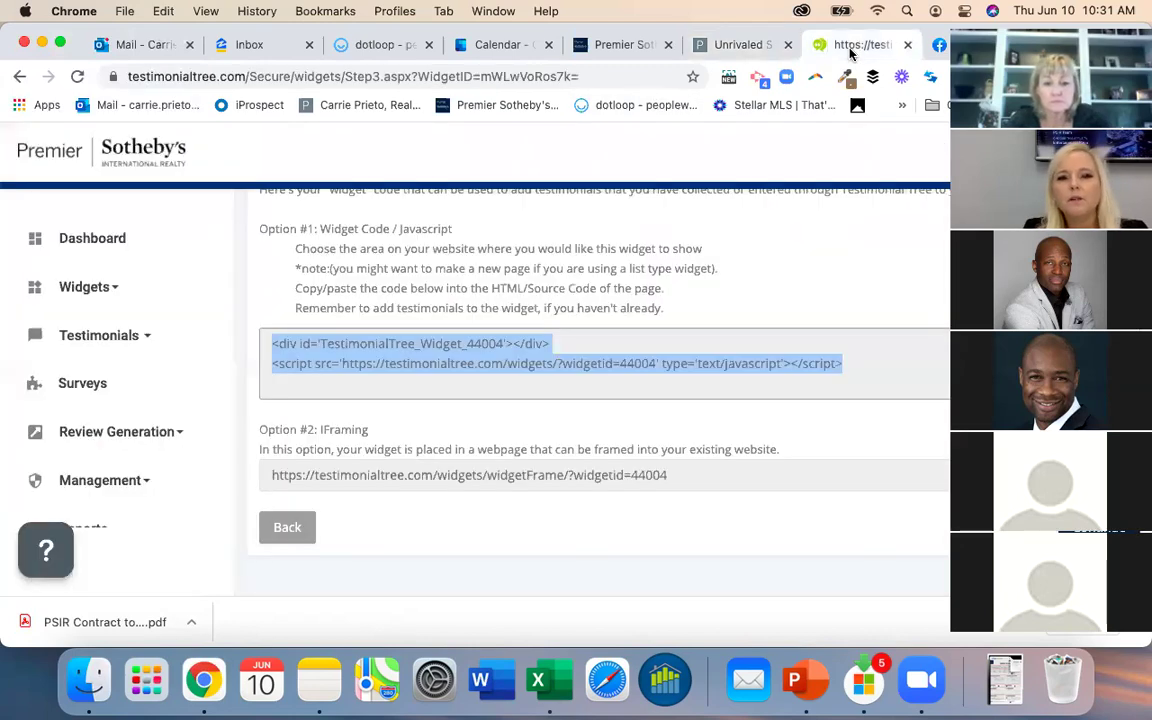
click(399, 476)
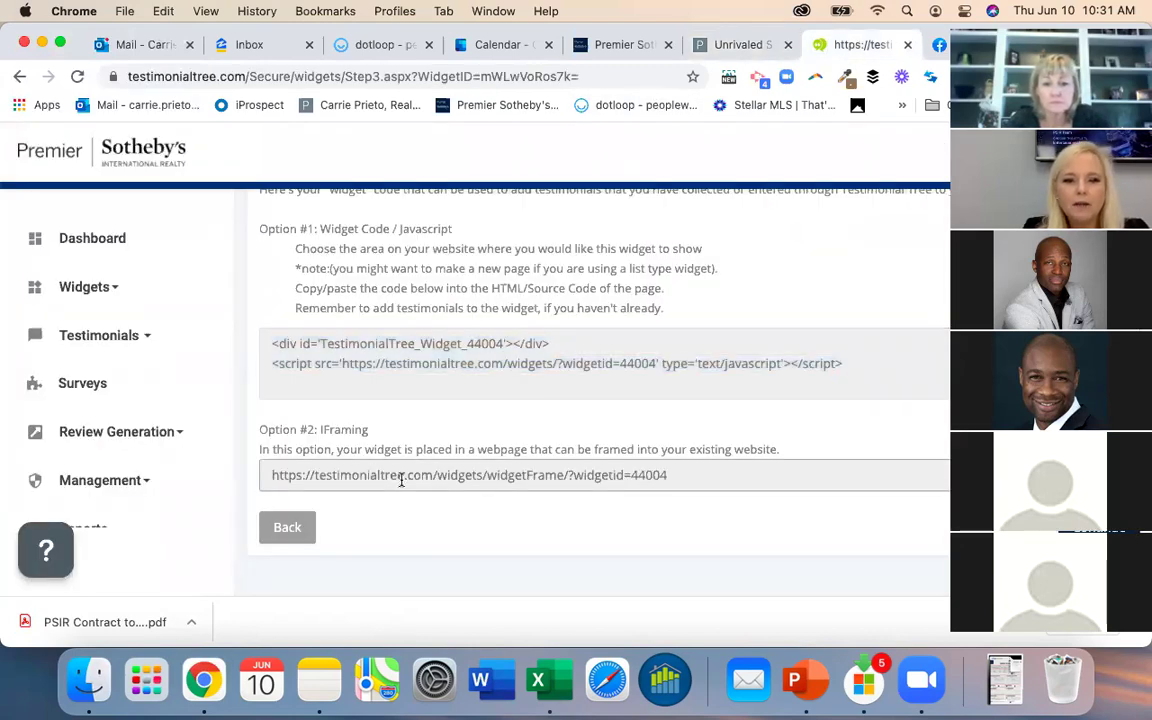
click(399, 476)
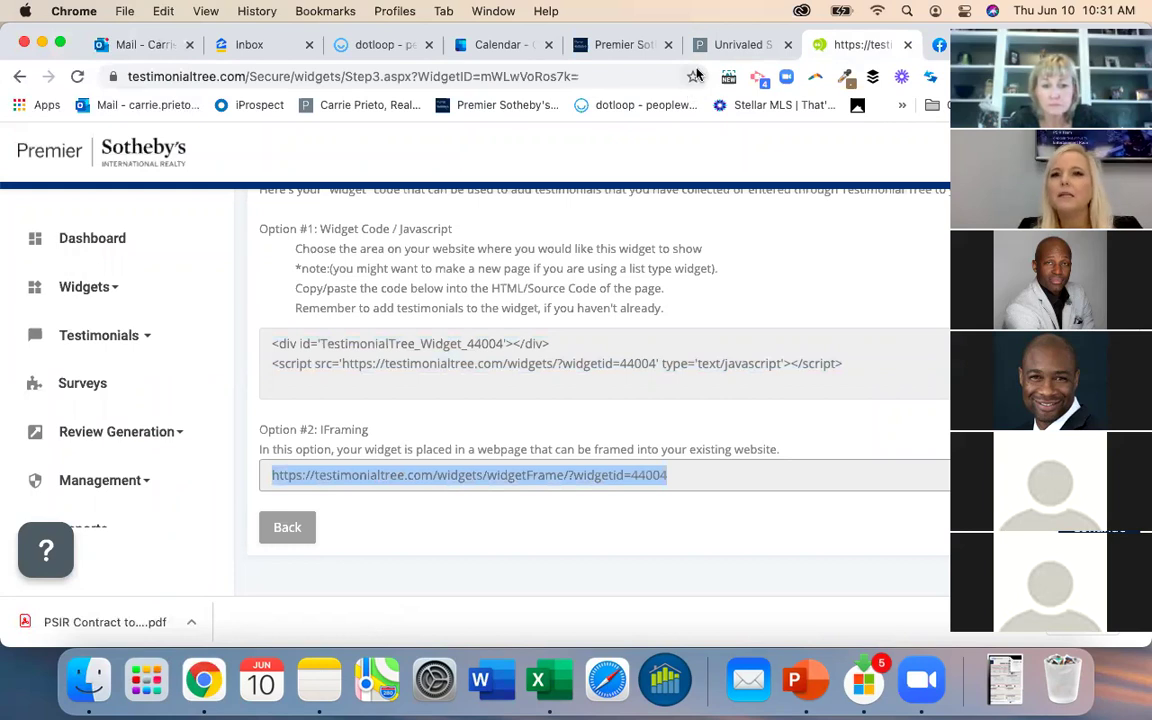
click(745, 45)
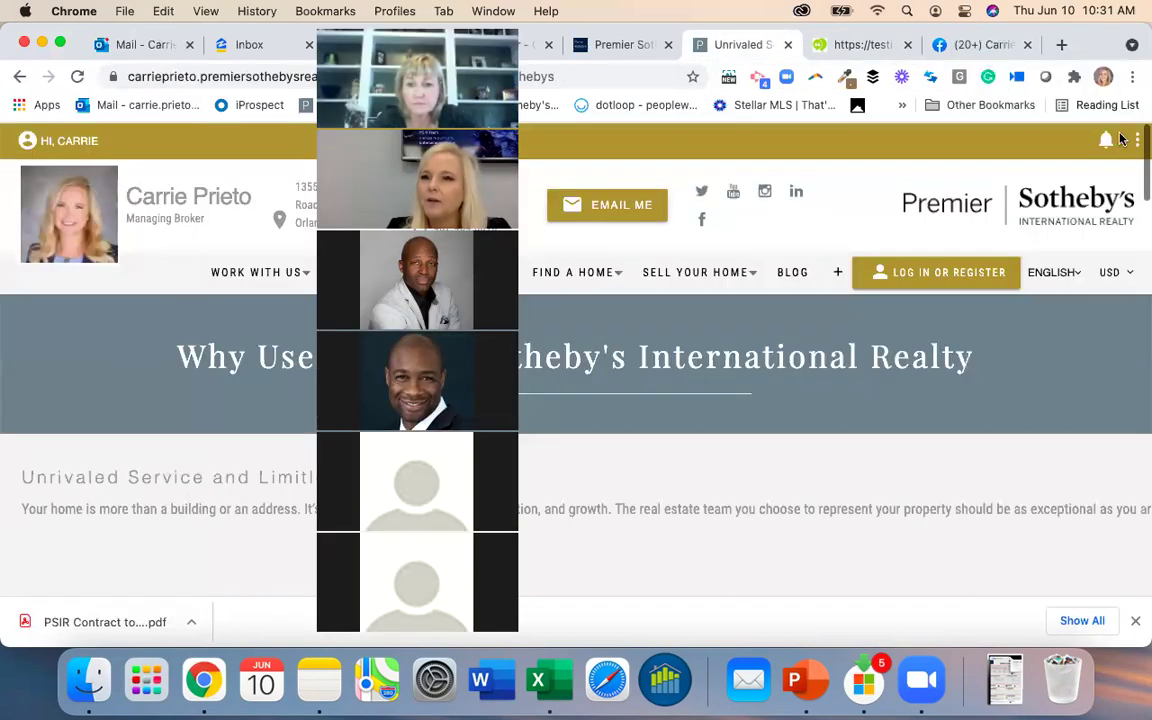
Reopen the page for editing and bring up the content section's HTML source.
click(1137, 139)
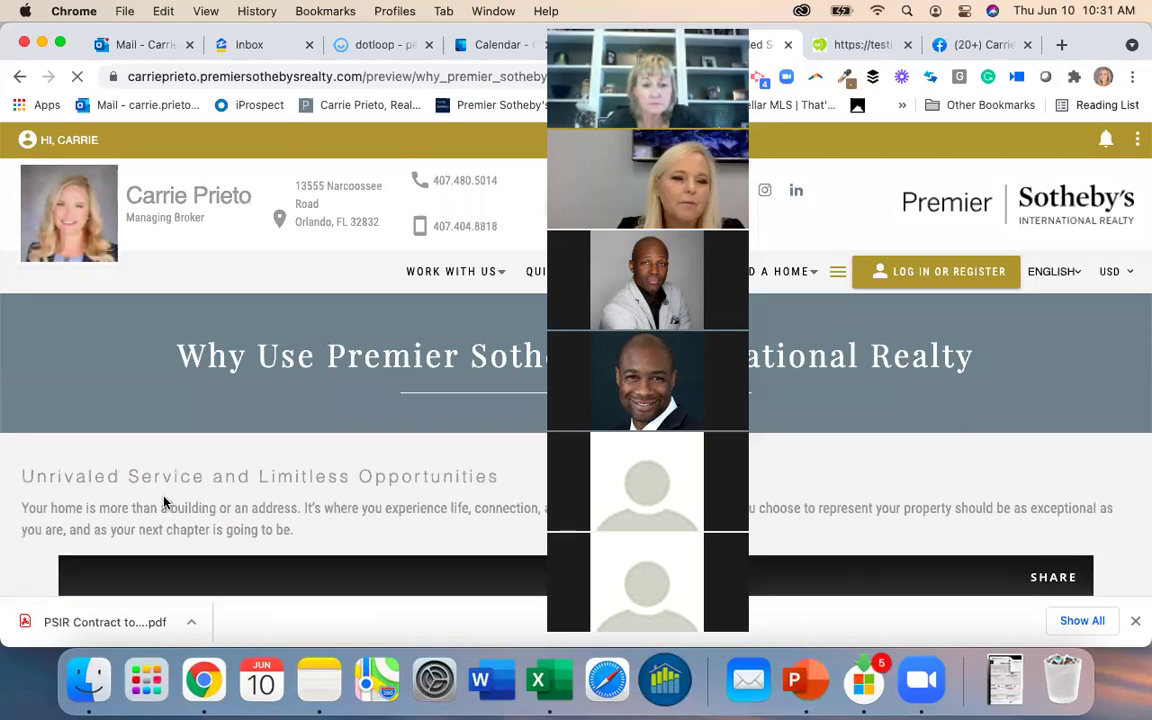
scroll(141, 535, down, 5)
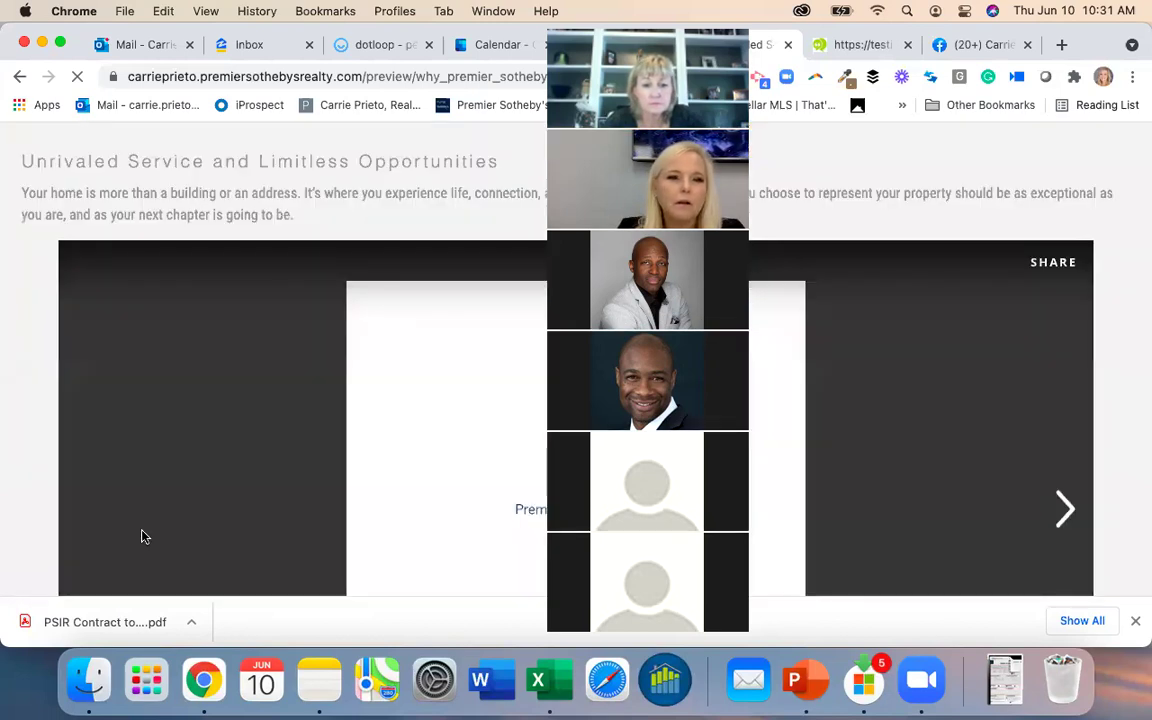
scroll(287, 275, down, 2)
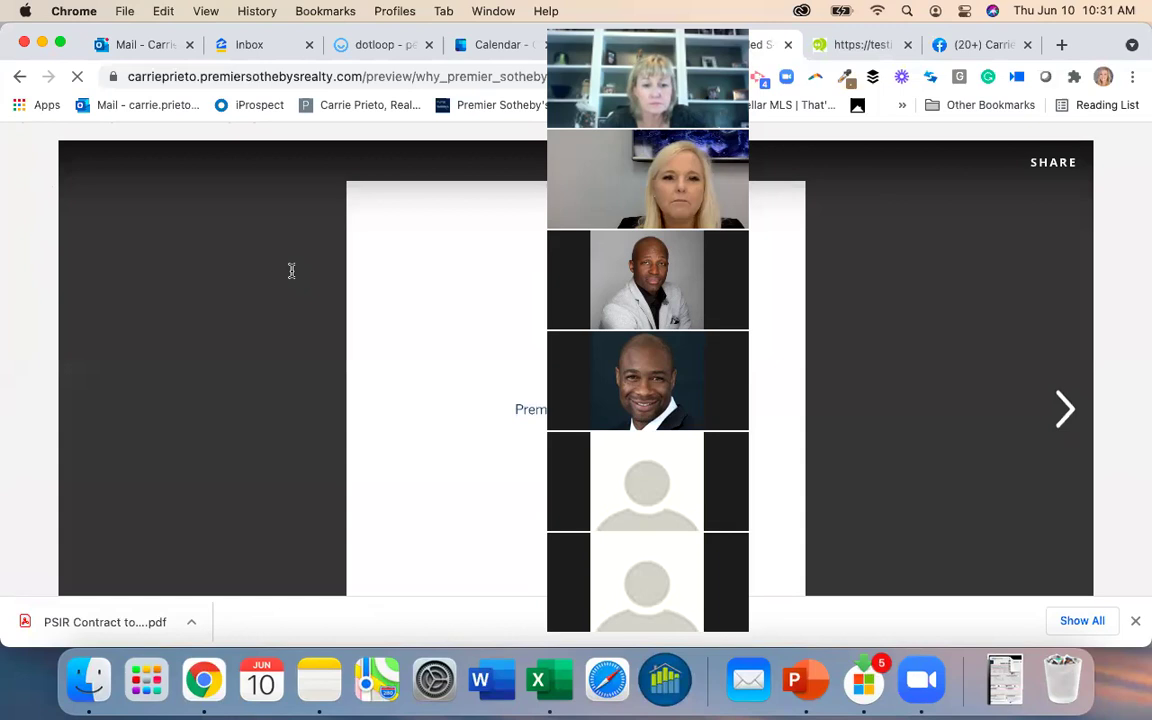
scroll(295, 263, up, 7)
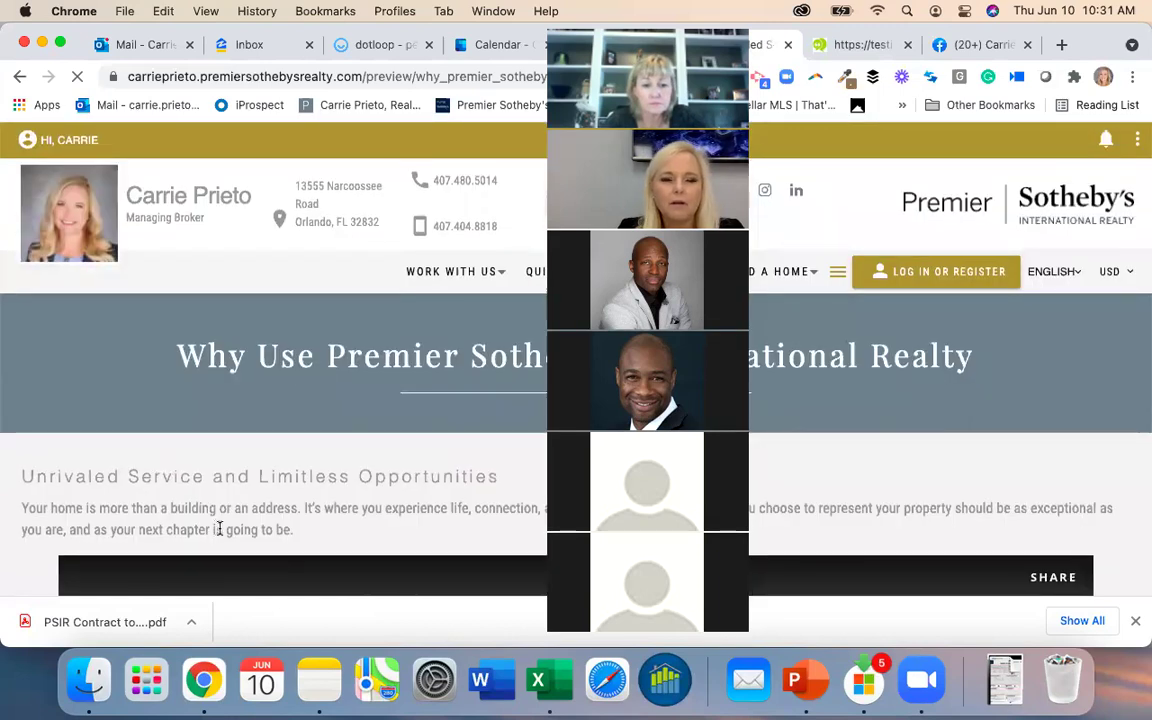
click(1137, 142)
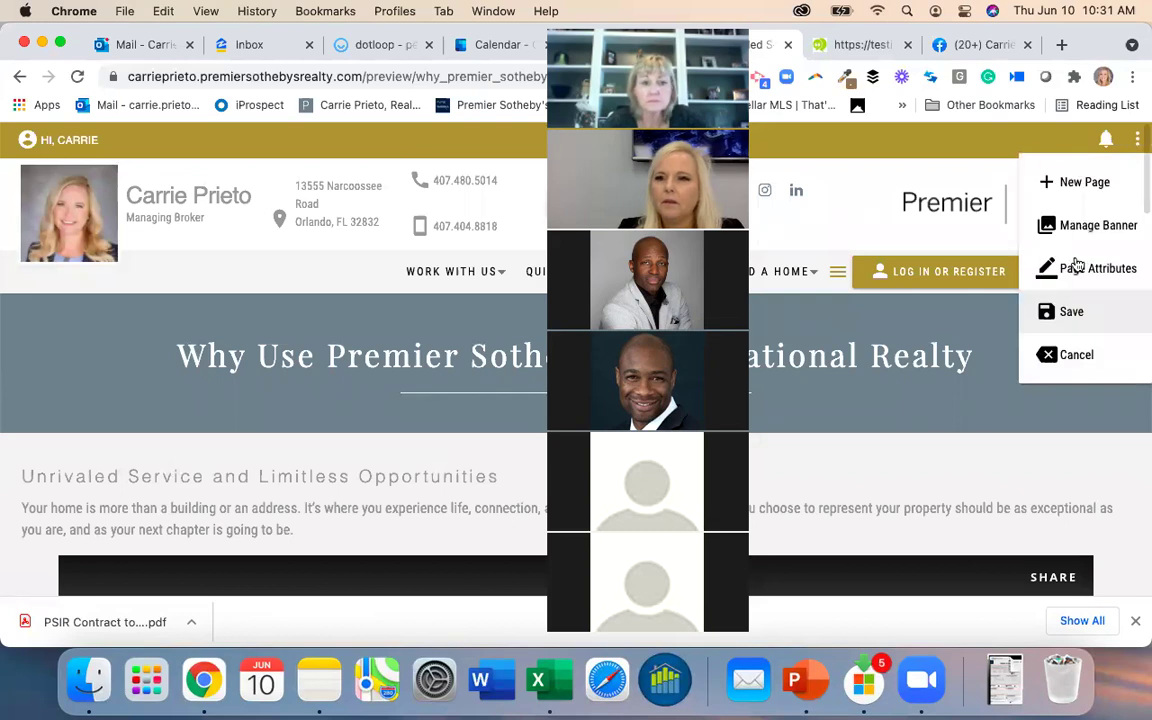
key(Up)
click(873, 498)
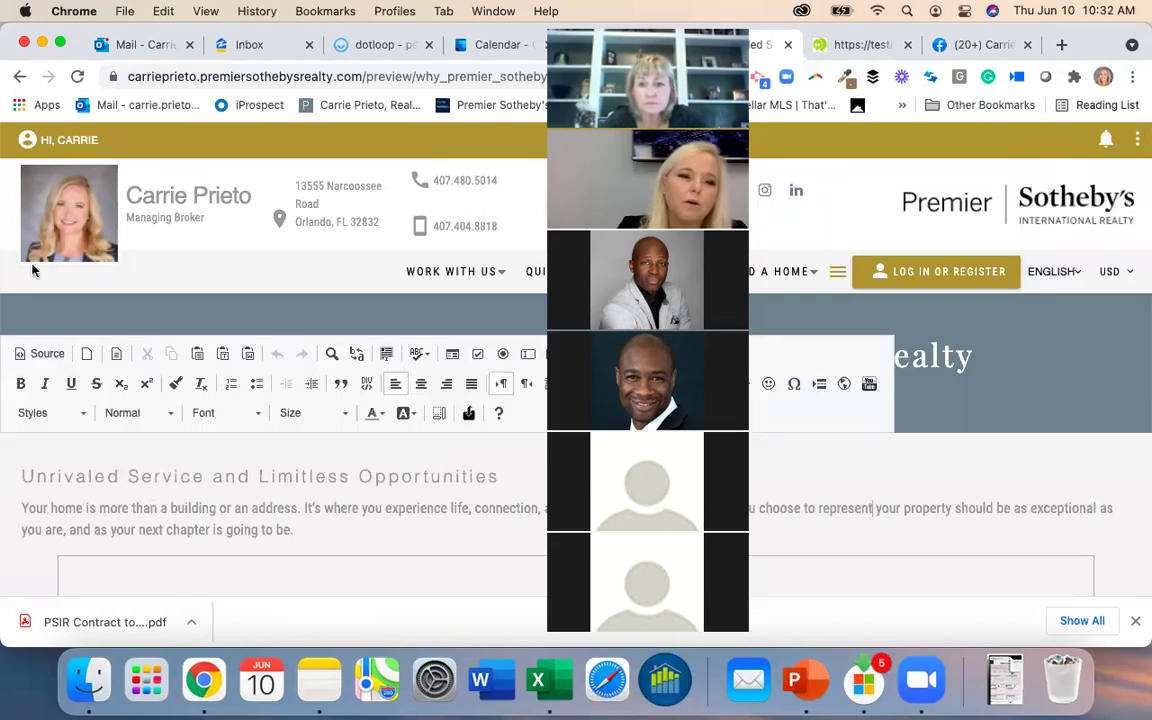
click(42, 354)
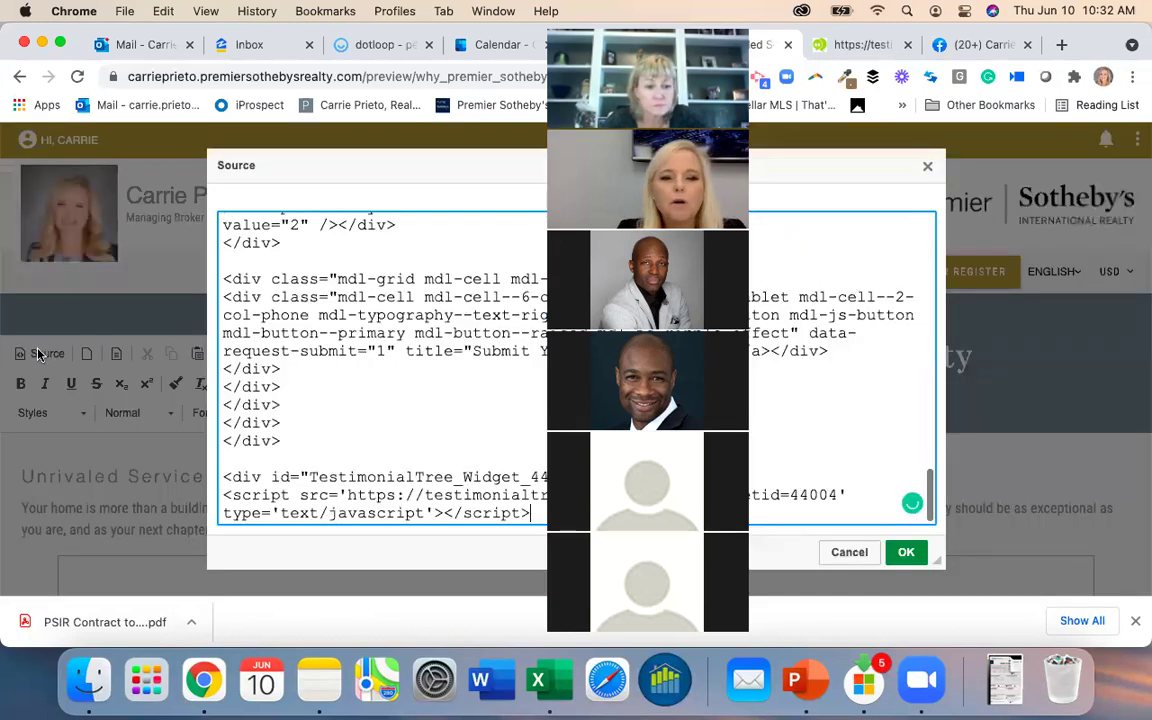
Replace the Testimonial Tree widget script in the source with the iframe link and confirm.
drag(223, 477, 531, 513)
key(BackSpace)
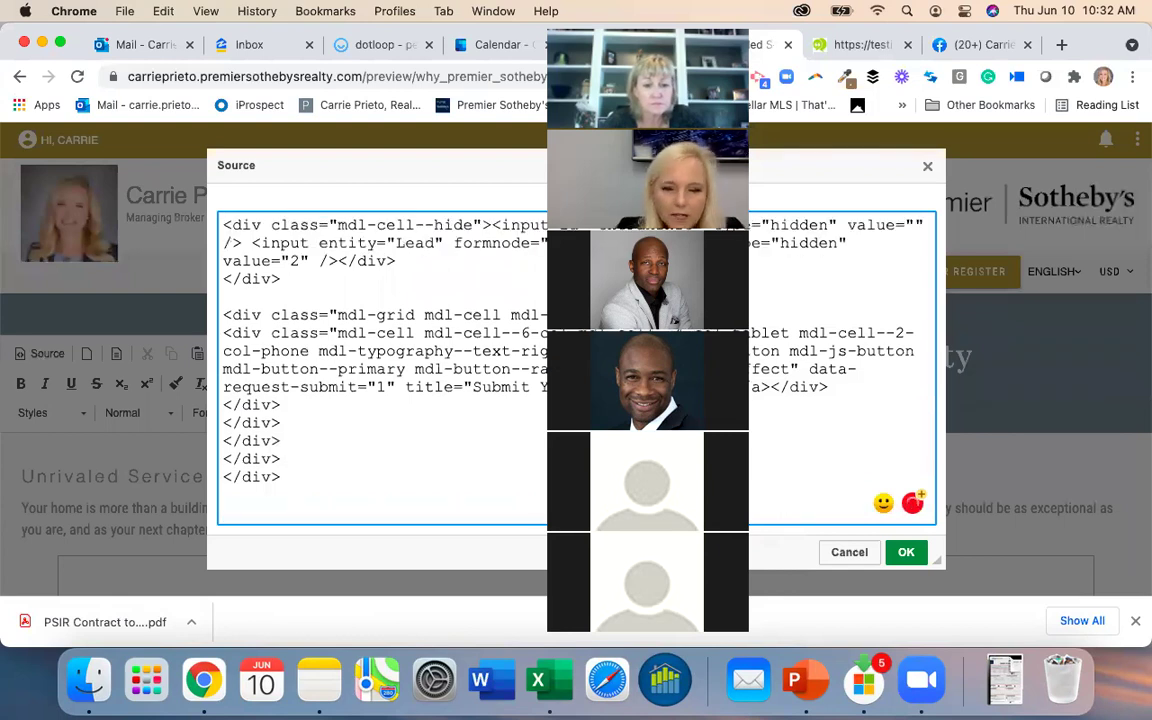
key(BackSpace)
key(super+v)
click(906, 553)
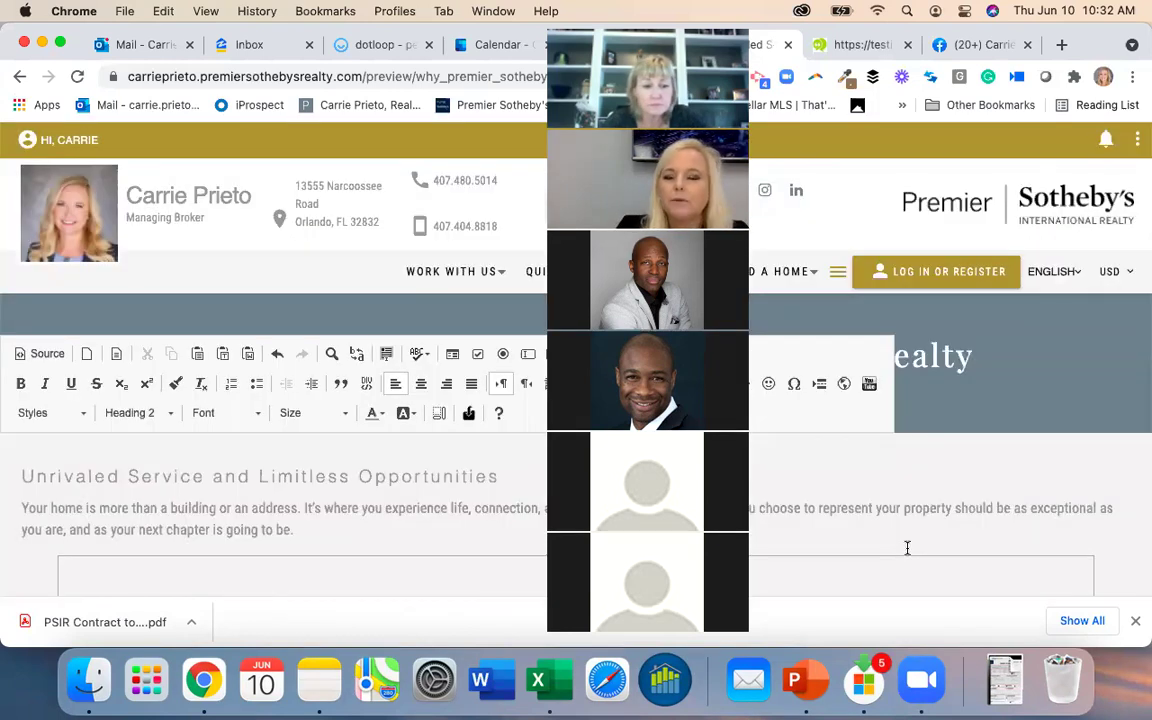
scroll(907, 553, down, 5)
scroll(907, 553, down, 3)
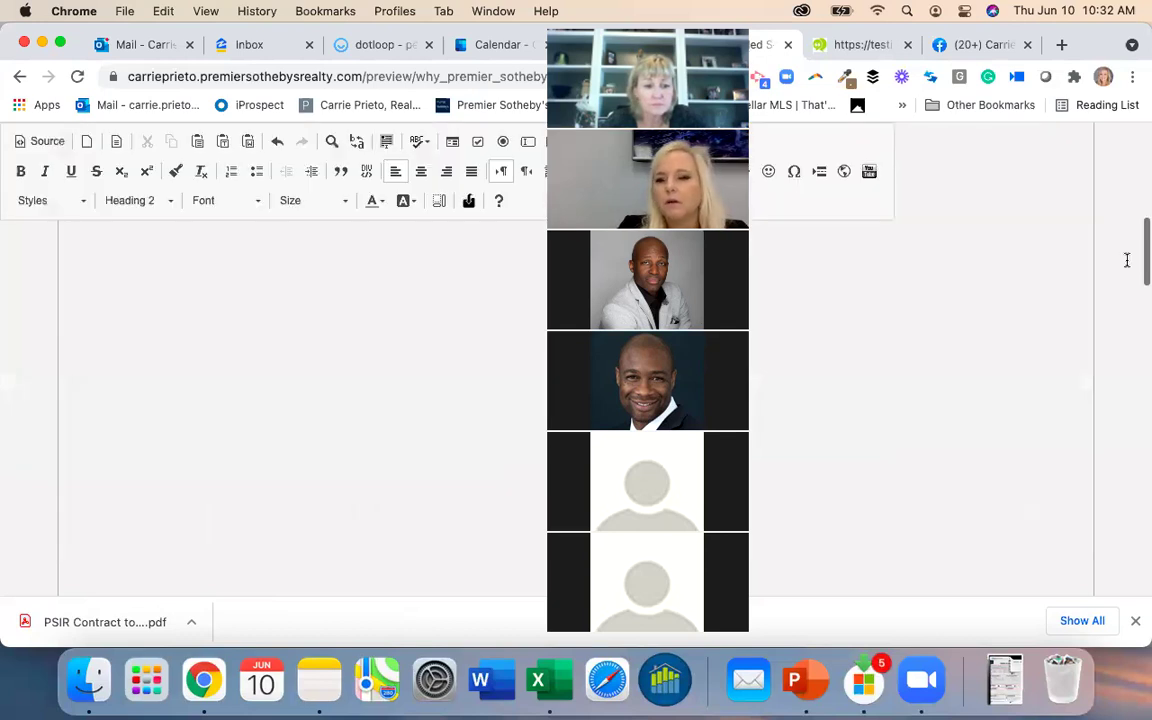
scroll(1127, 260, down, 3)
scroll(1127, 260, down, 2)
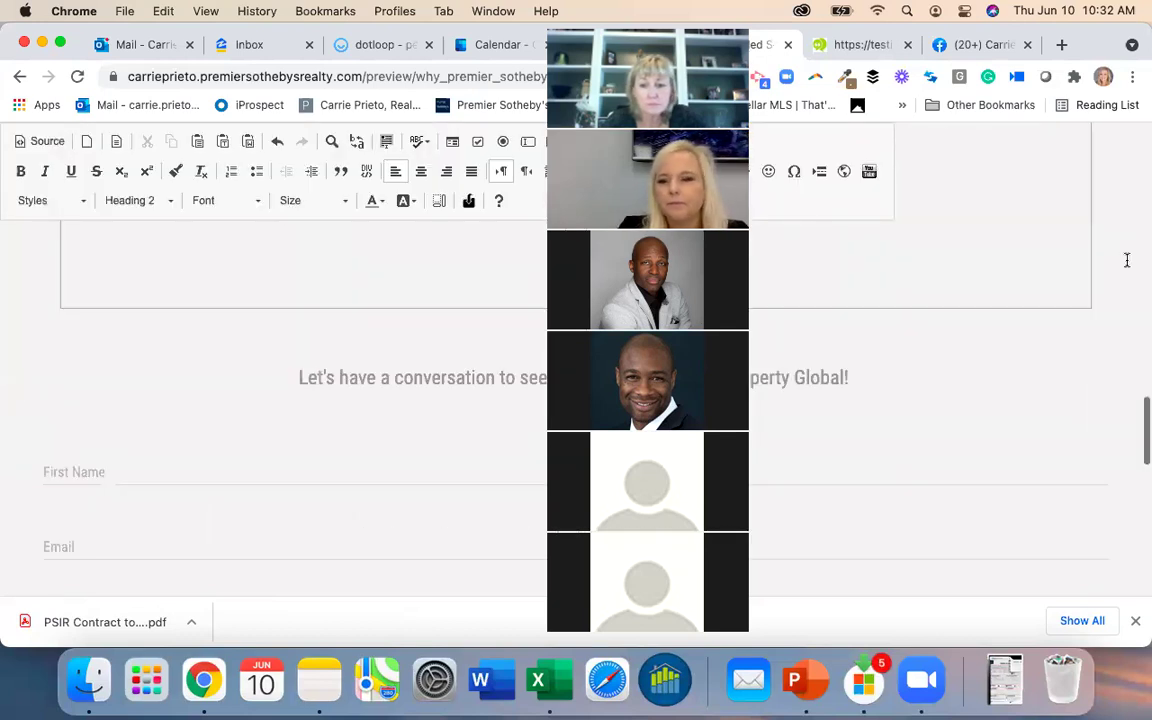
scroll(1127, 260, up, 10)
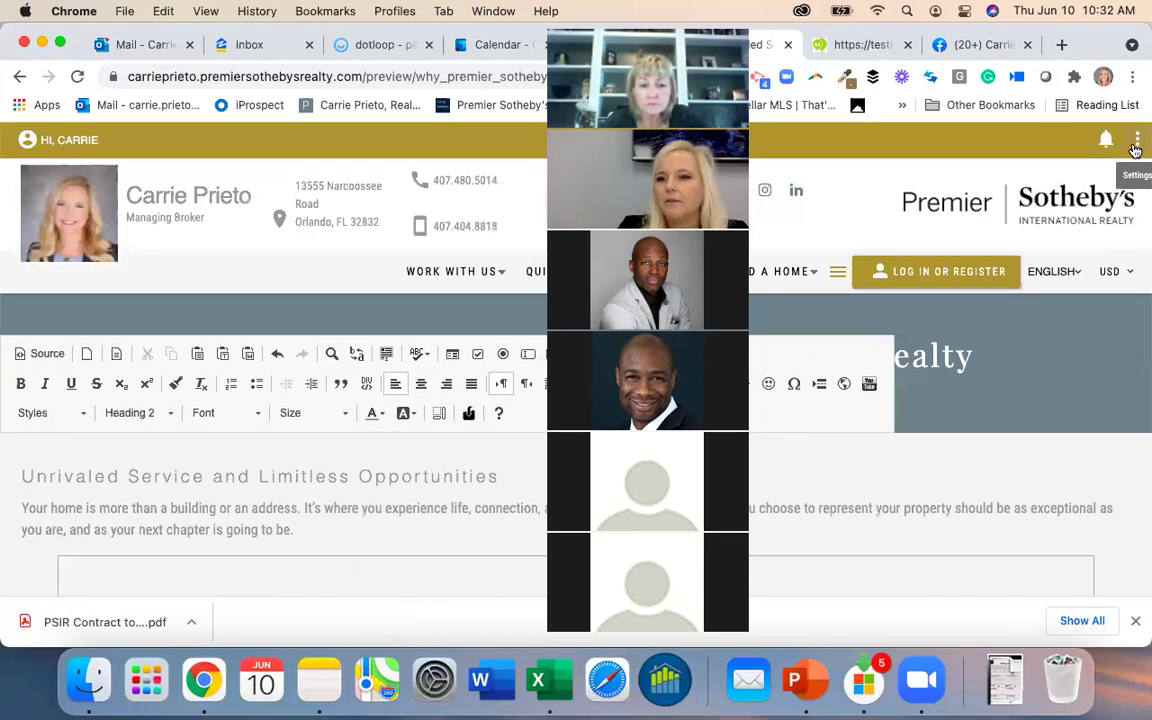
click(1075, 317)
Save the page, scroll through the saved preview, then reopen the page for editing.
click(1071, 312)
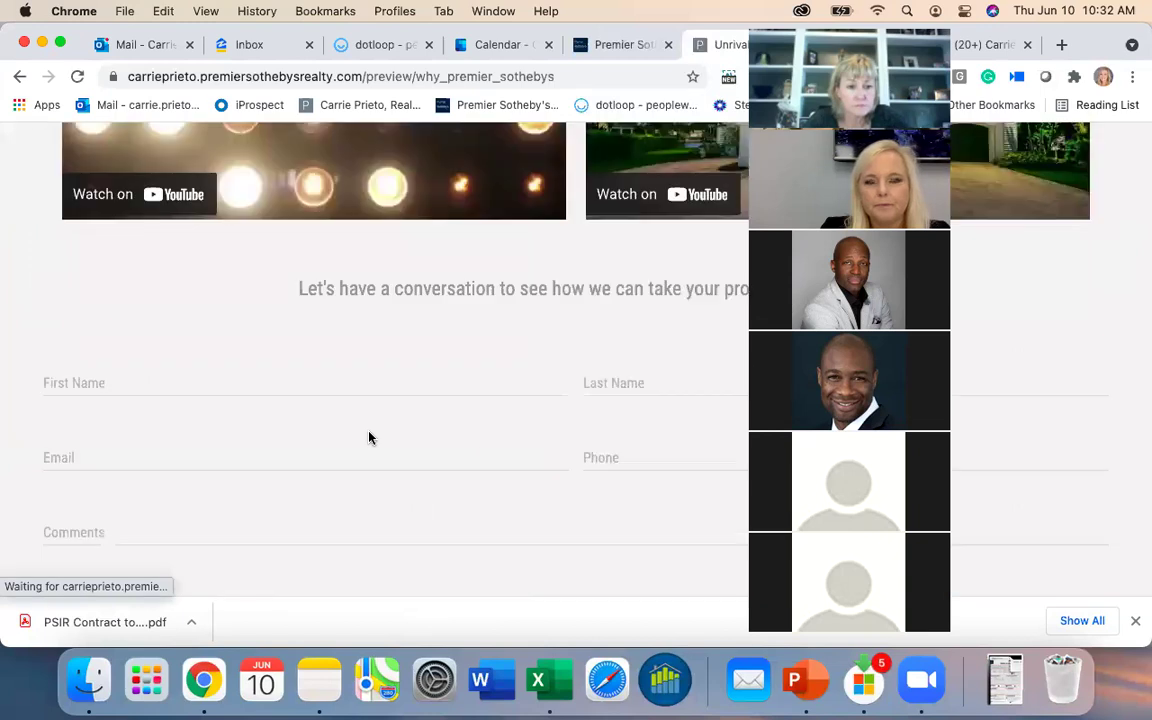
scroll(369, 437, up, 2)
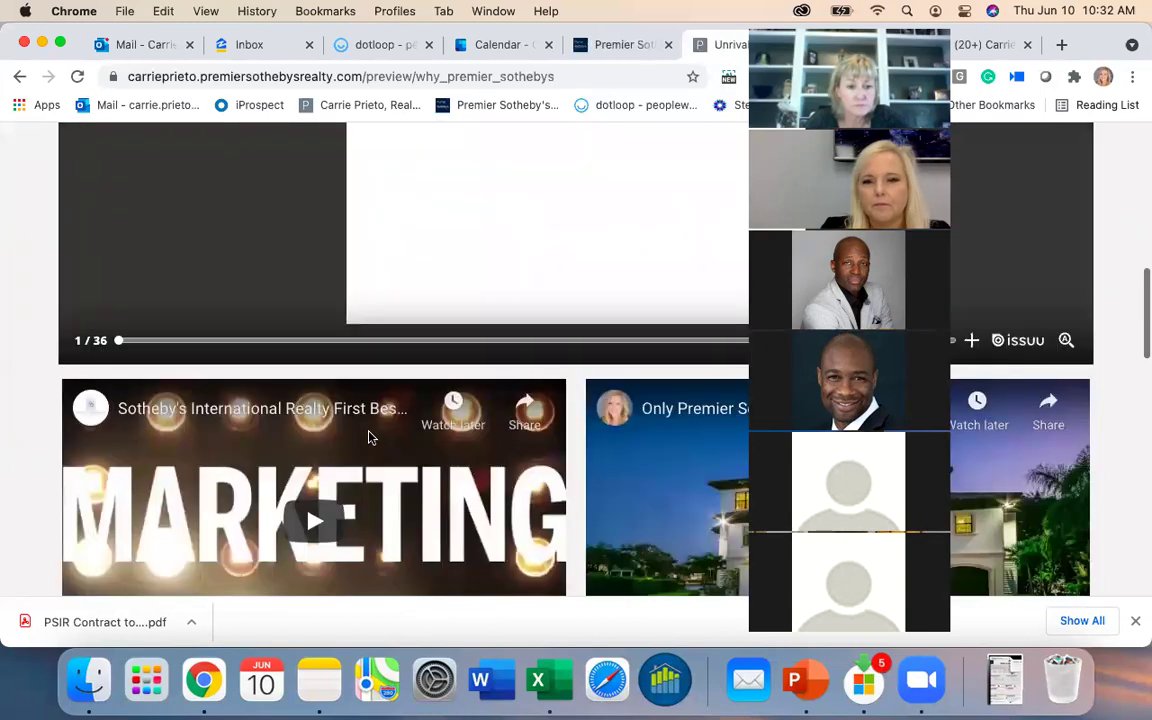
scroll(369, 437, down, 5)
scroll(440, 257, up, 2)
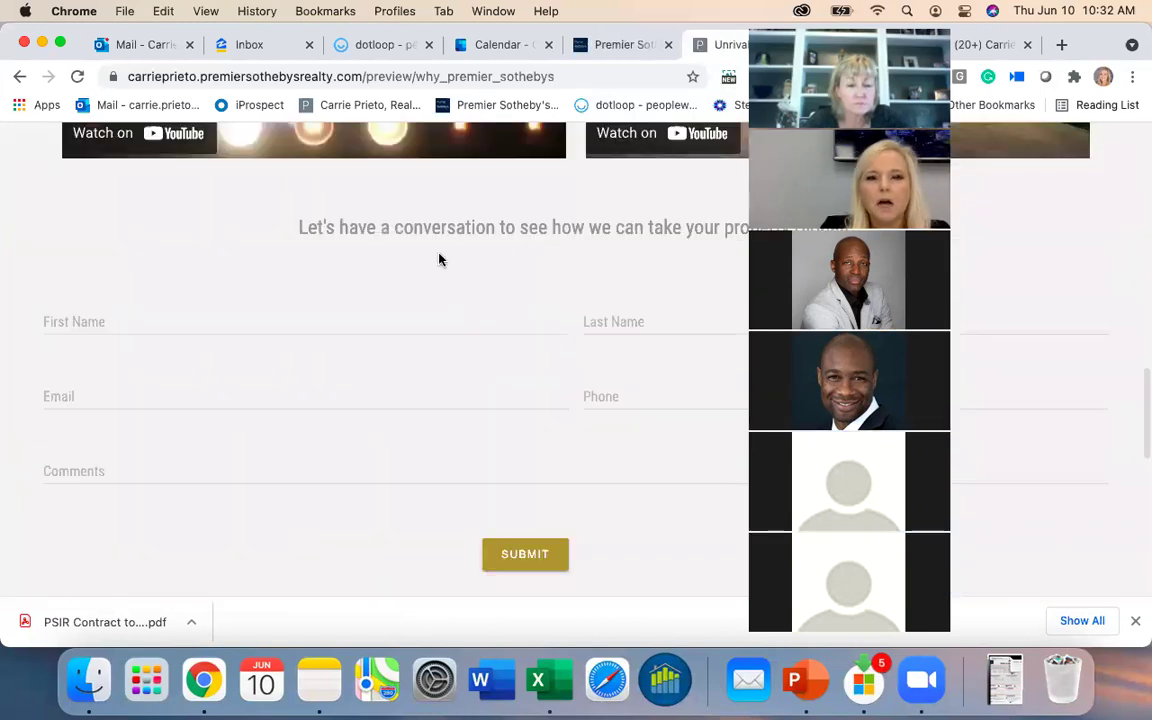
scroll(435, 298, up, 1)
scroll(437, 300, down, 1)
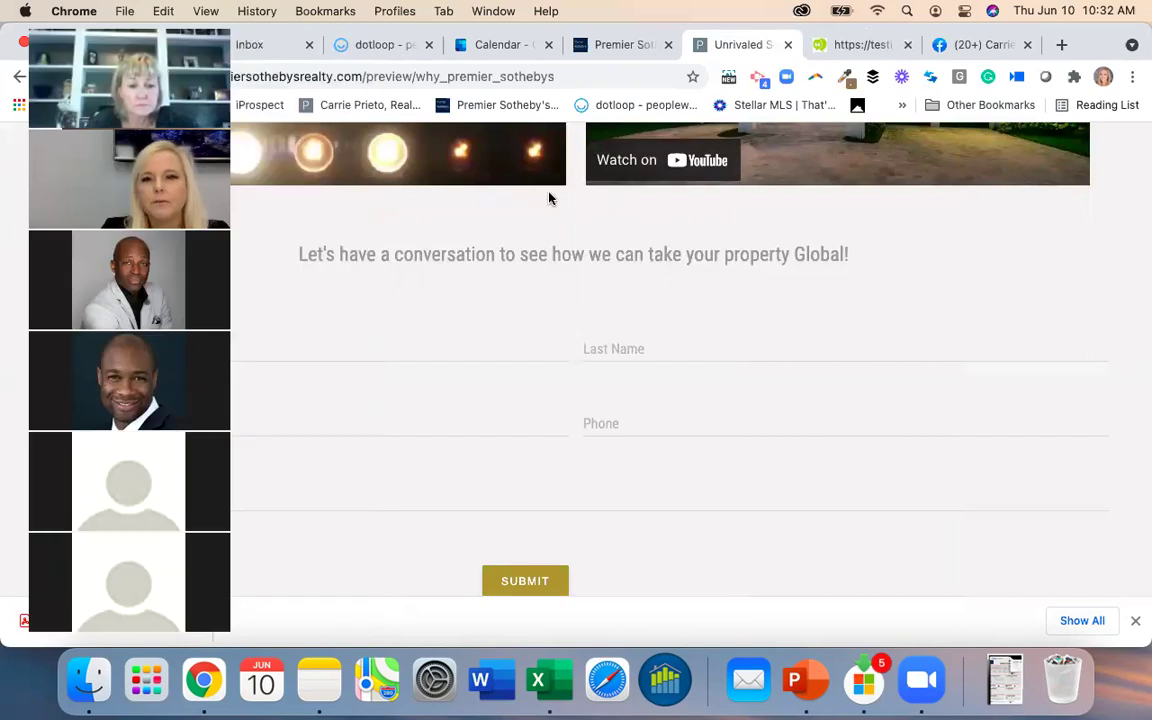
scroll(493, 172, up, 15)
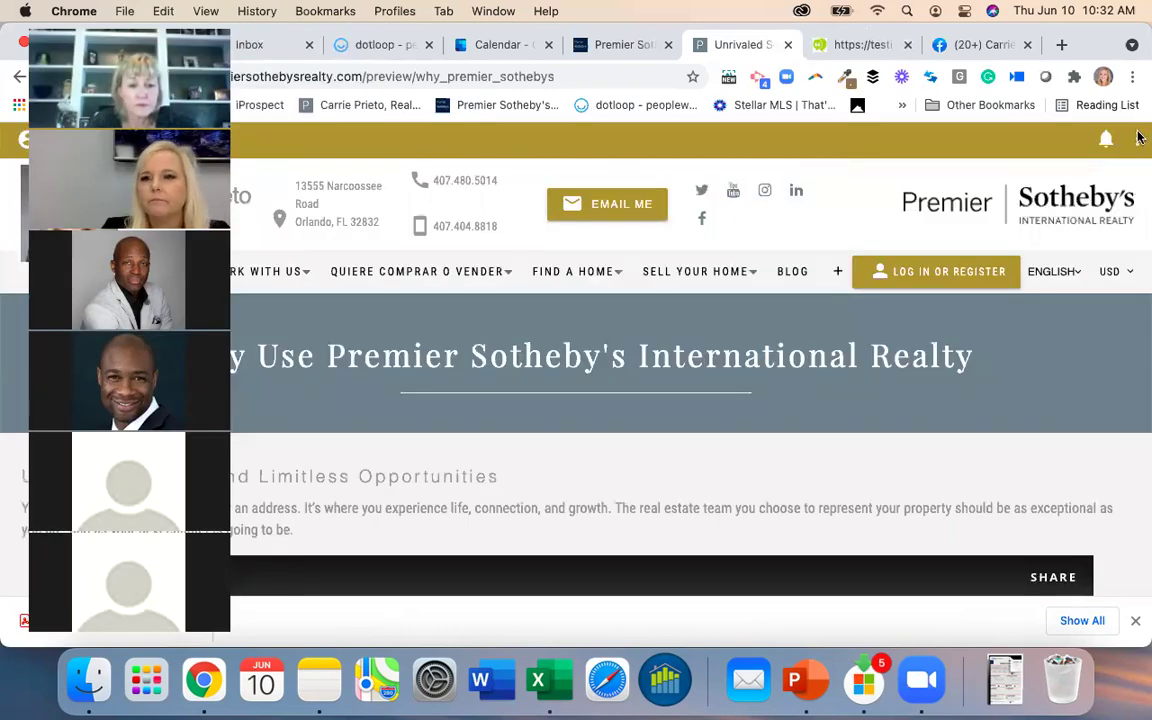
mouse_move(1077, 276)
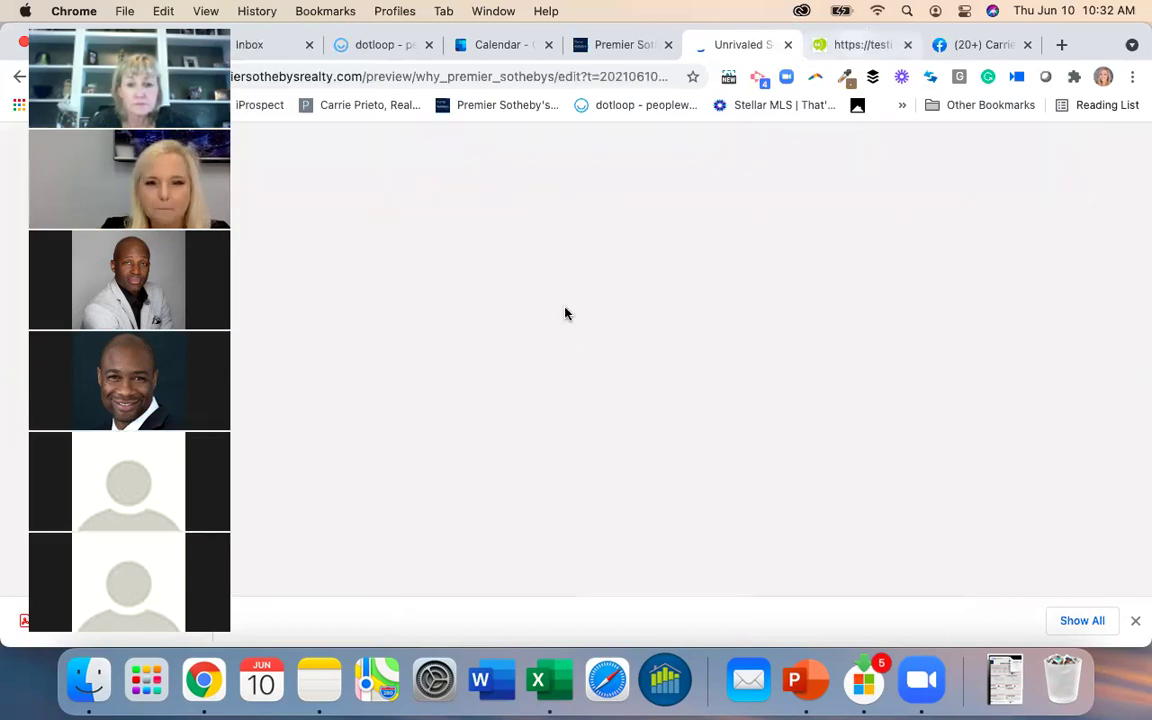
Copy both lines of widget 44004's JavaScript code and go back to the website tab.
key(ctrl+Tab)
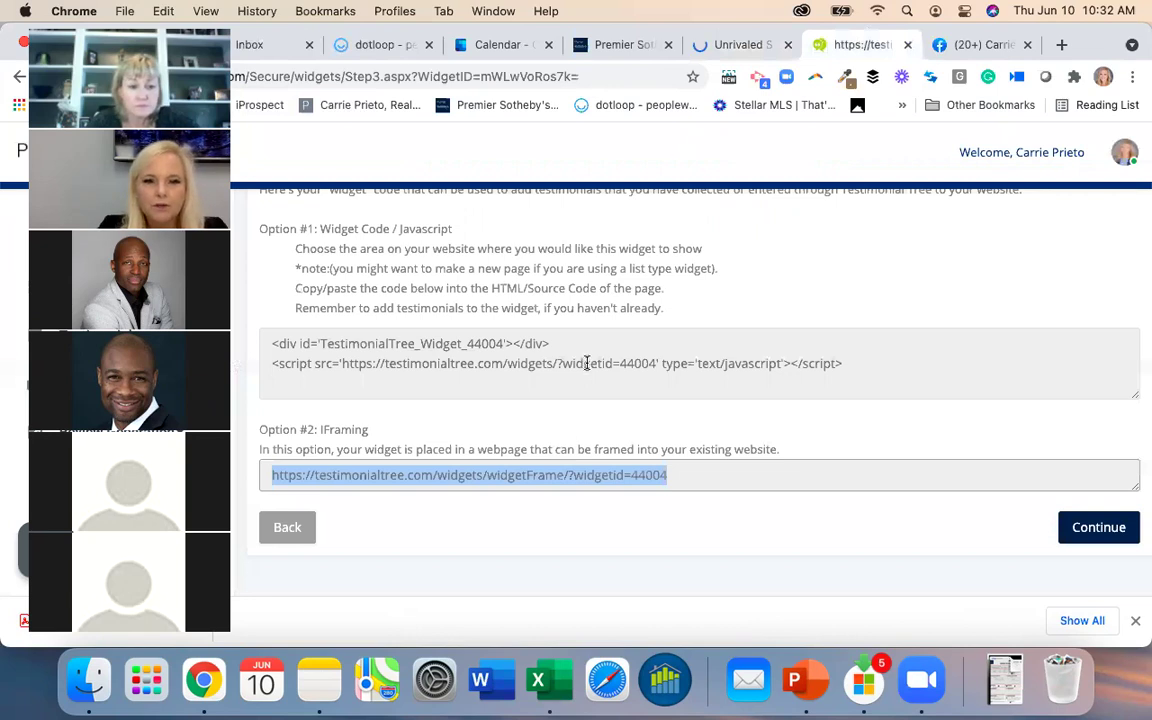
triple_click(587, 363)
key(super+a)
key(super+c)
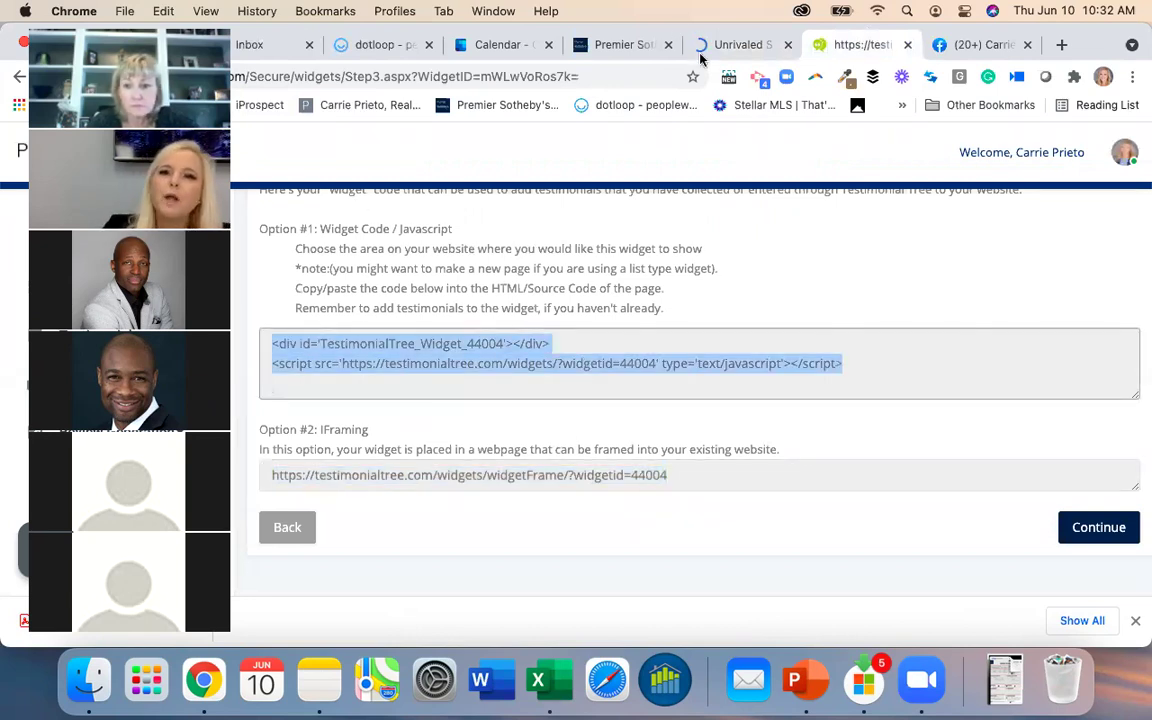
key(ctrl+shift+Tab)
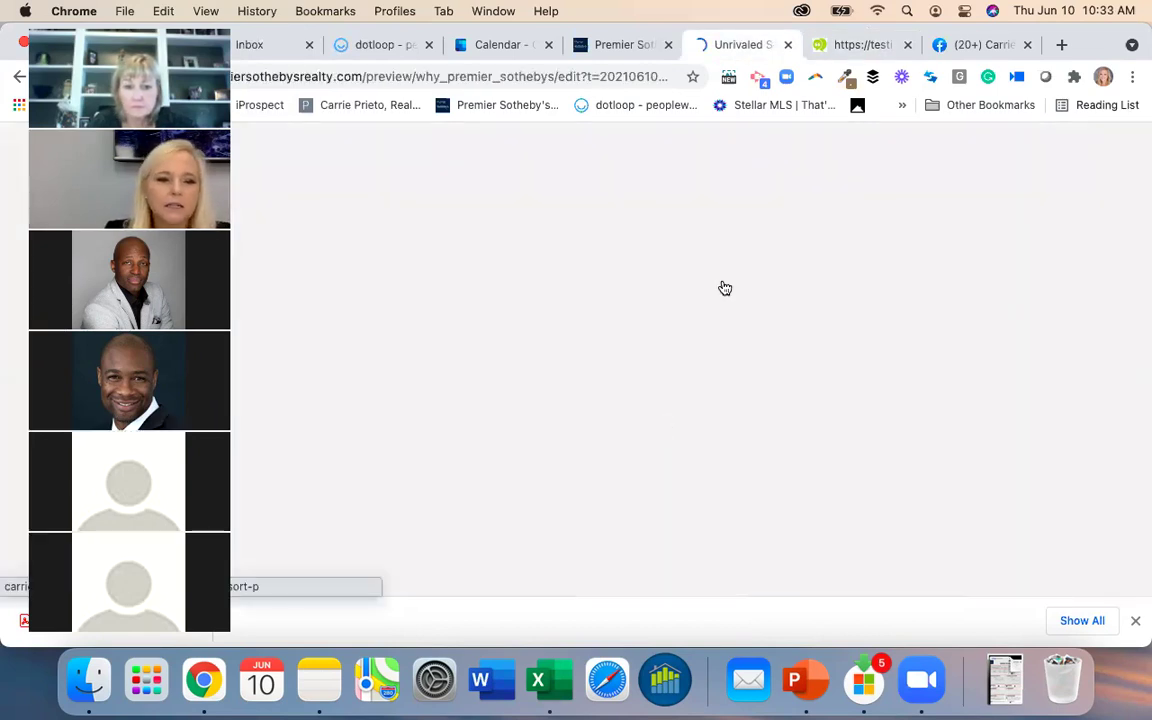
In the page source, replace the iframe link line with the pasted Testimonial Tree widget code.
scroll(851, 452, down, 4)
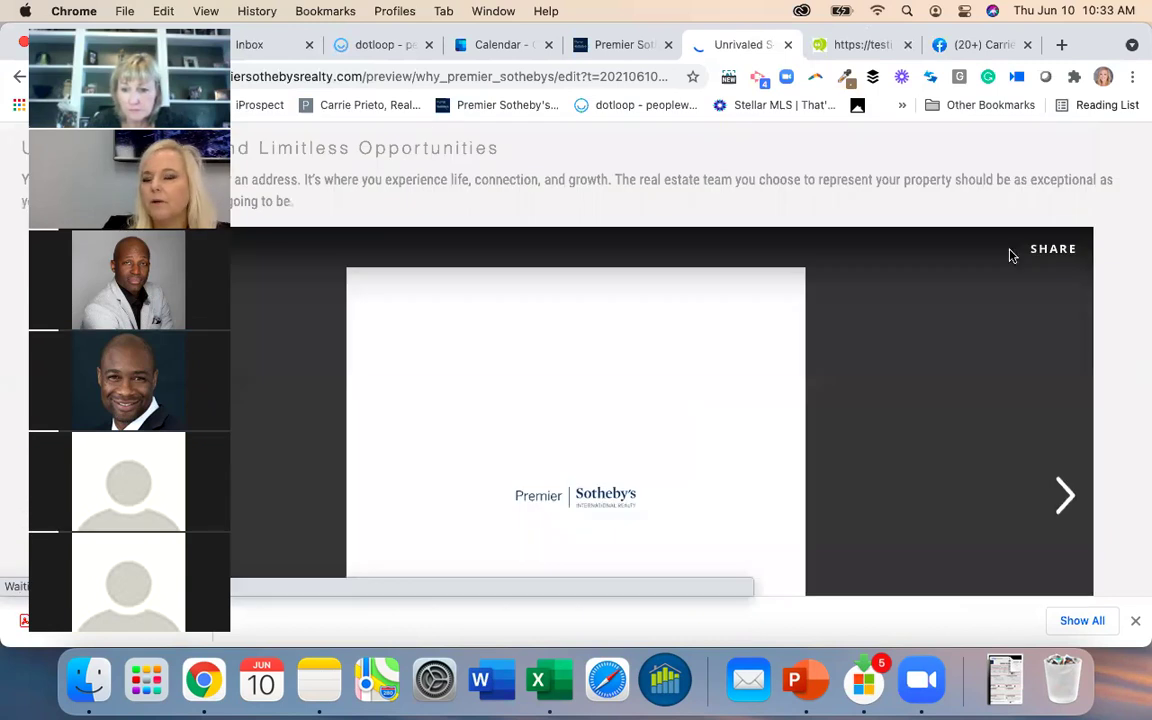
scroll(1010, 252, up, 1)
scroll(1136, 160, up, 3)
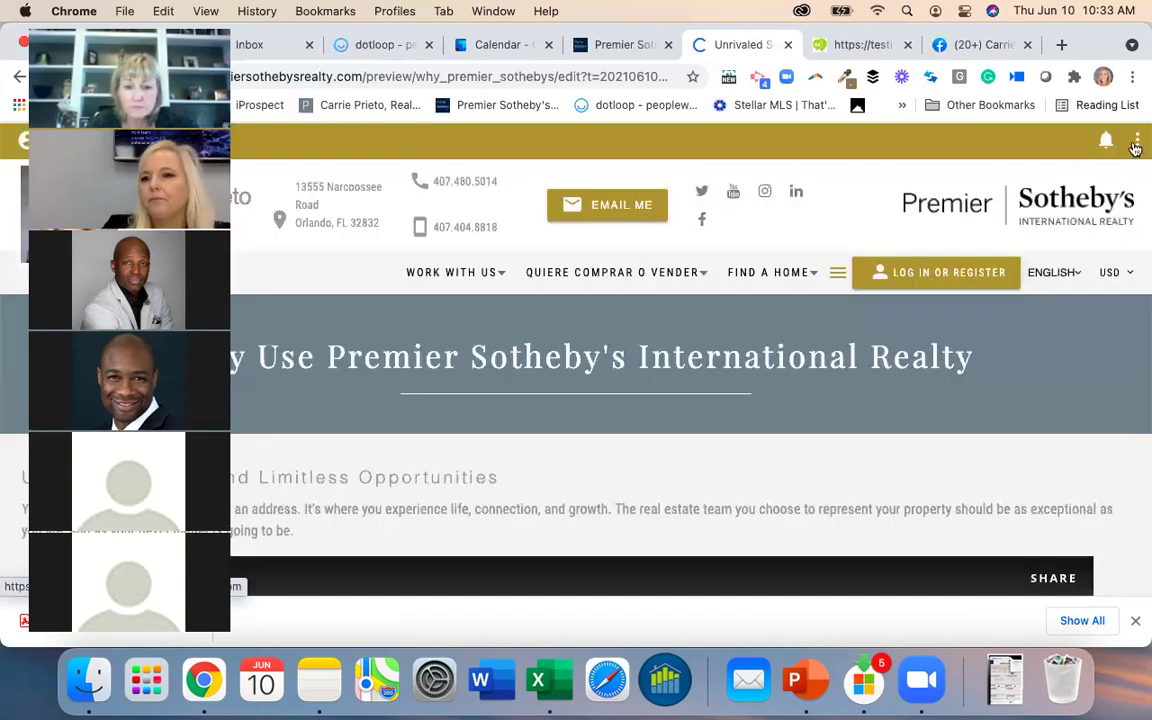
click(1137, 142)
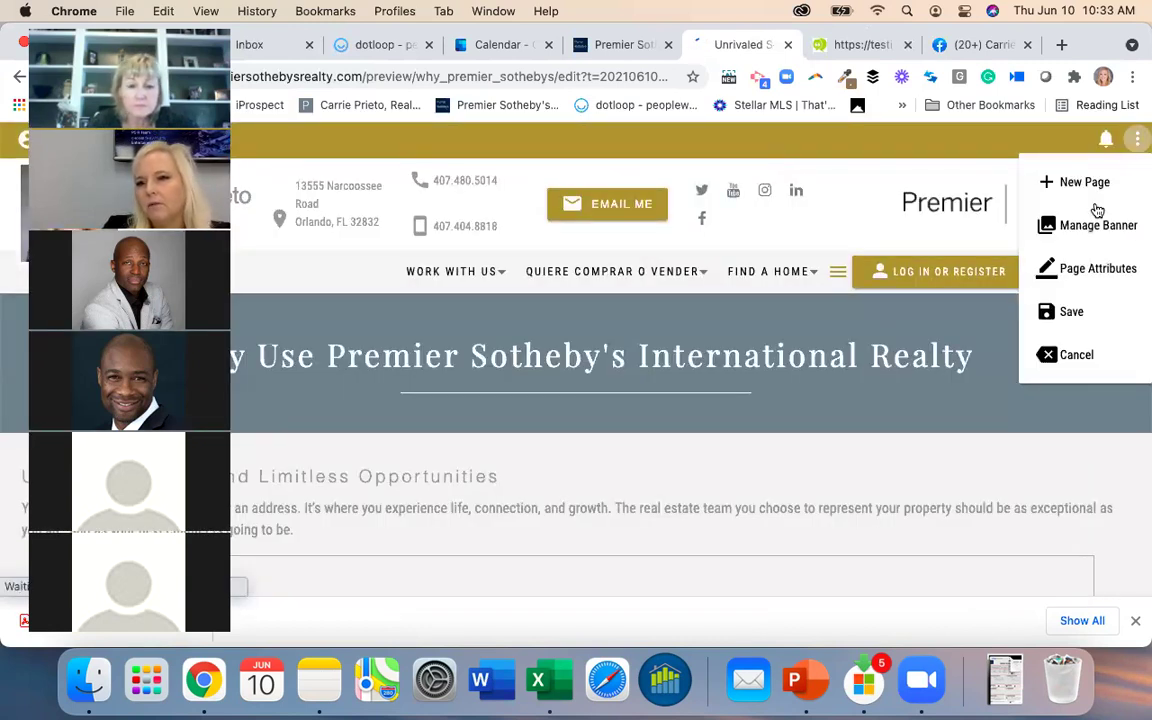
click(853, 508)
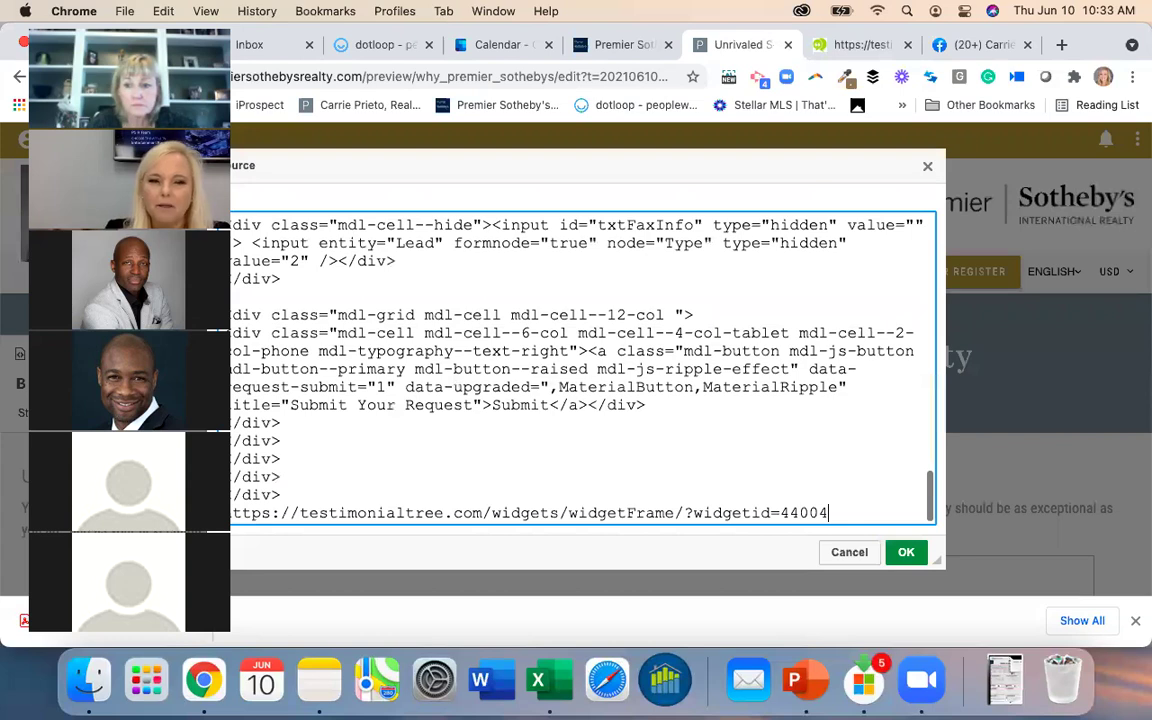
double_click(367, 514)
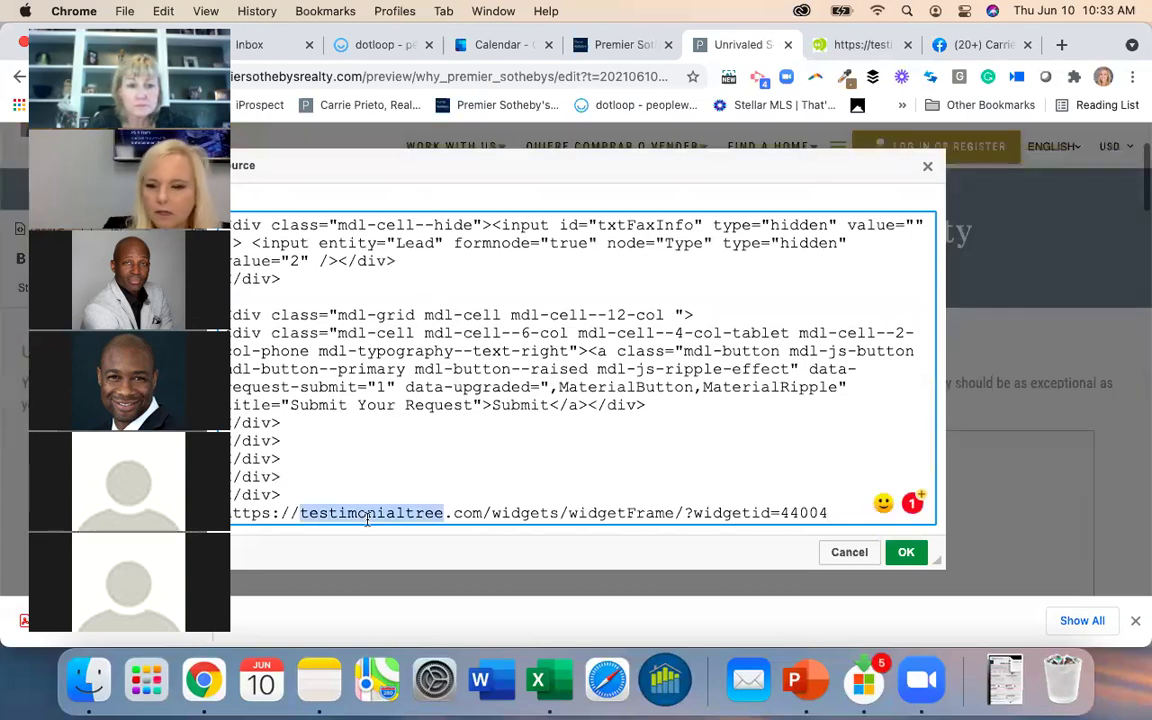
key(BackSpace)
key(super+v)
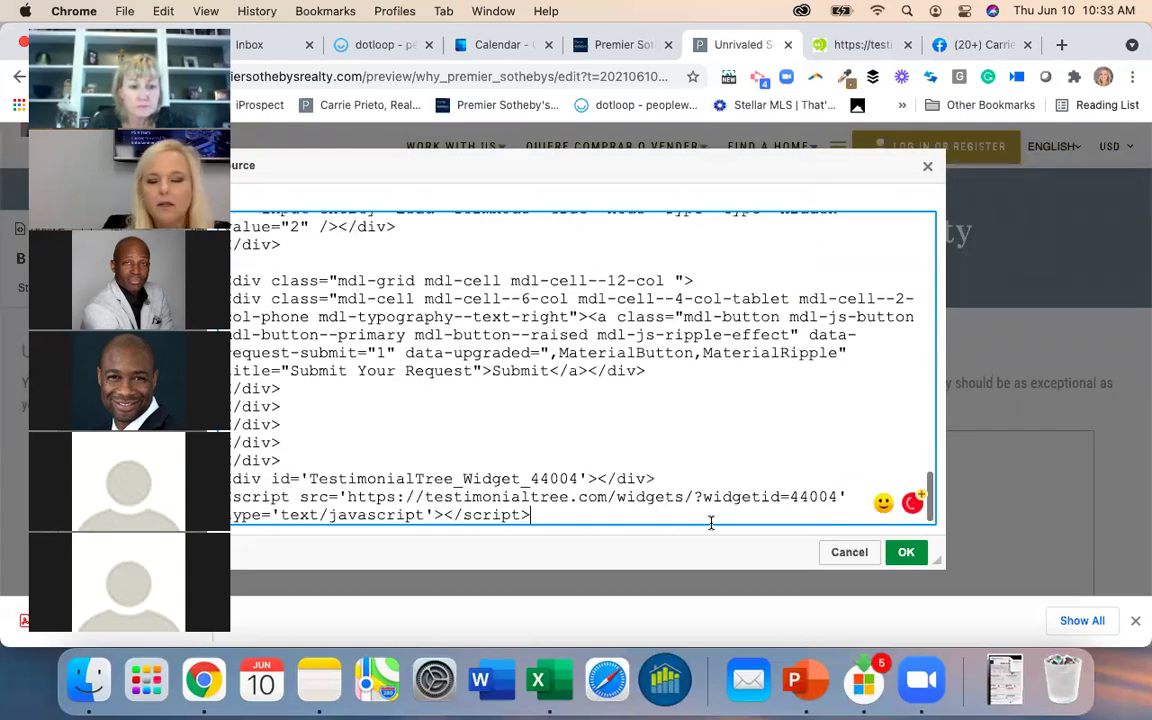
click(906, 553)
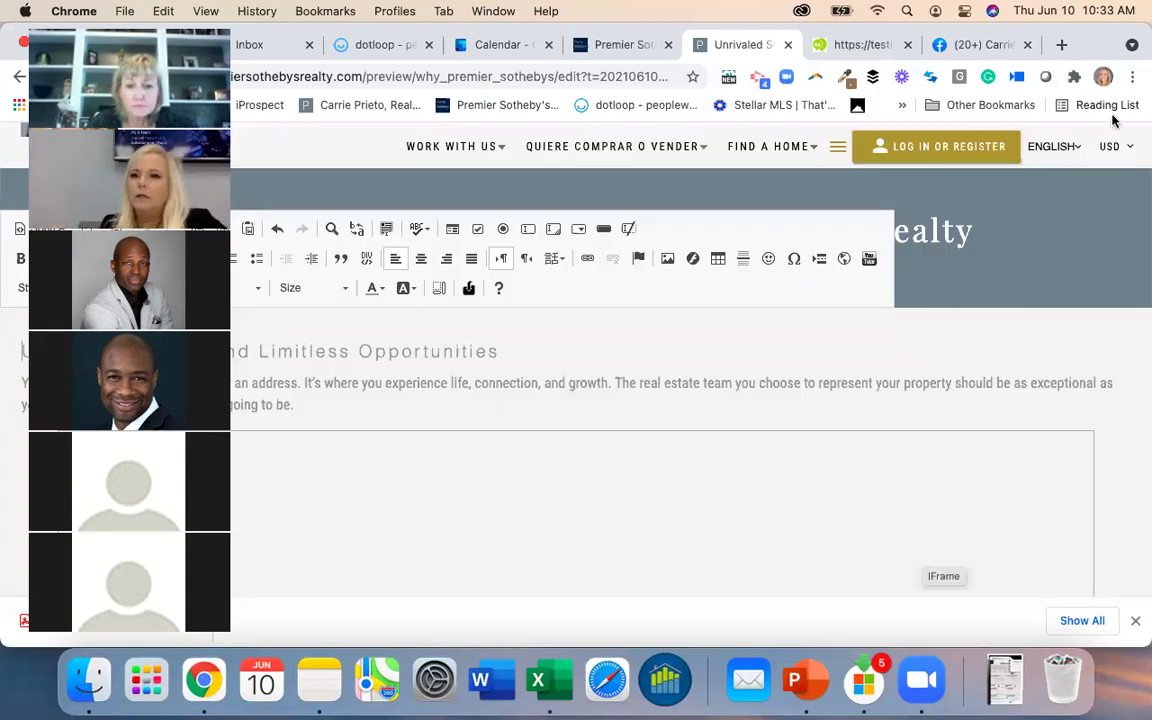
Save the updated Why Use Premier Sotheby's page from the Settings menu.
scroll(1120, 125, up, 3)
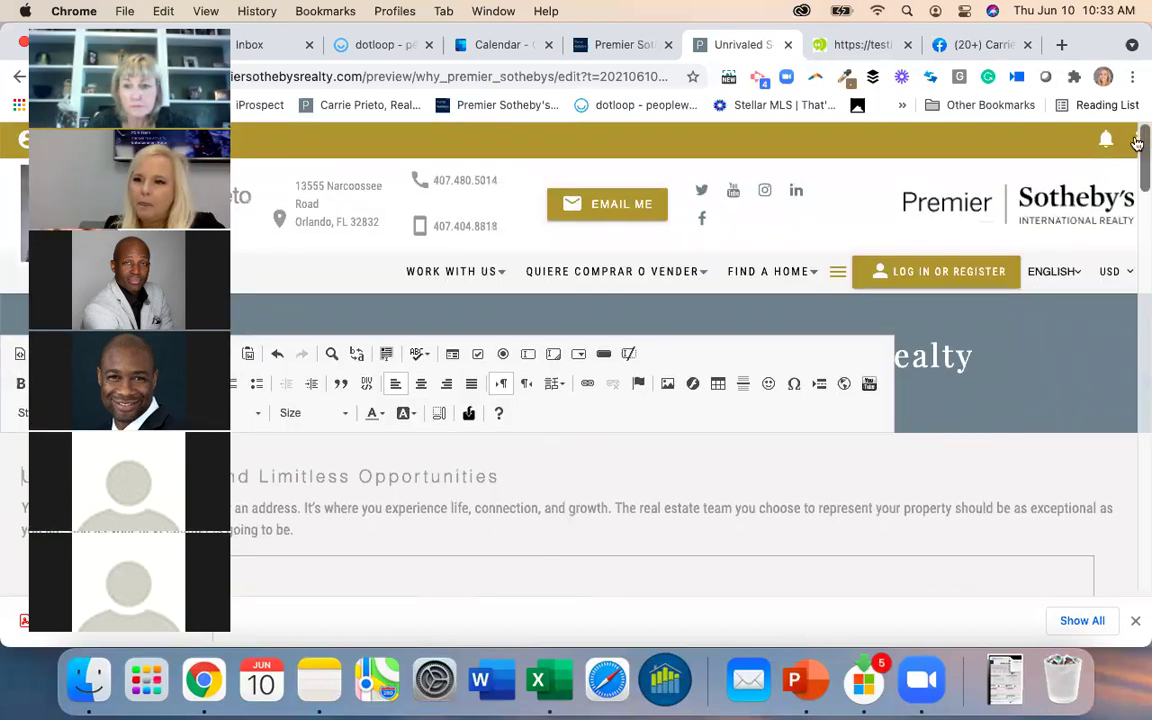
click(1140, 140)
click(1064, 312)
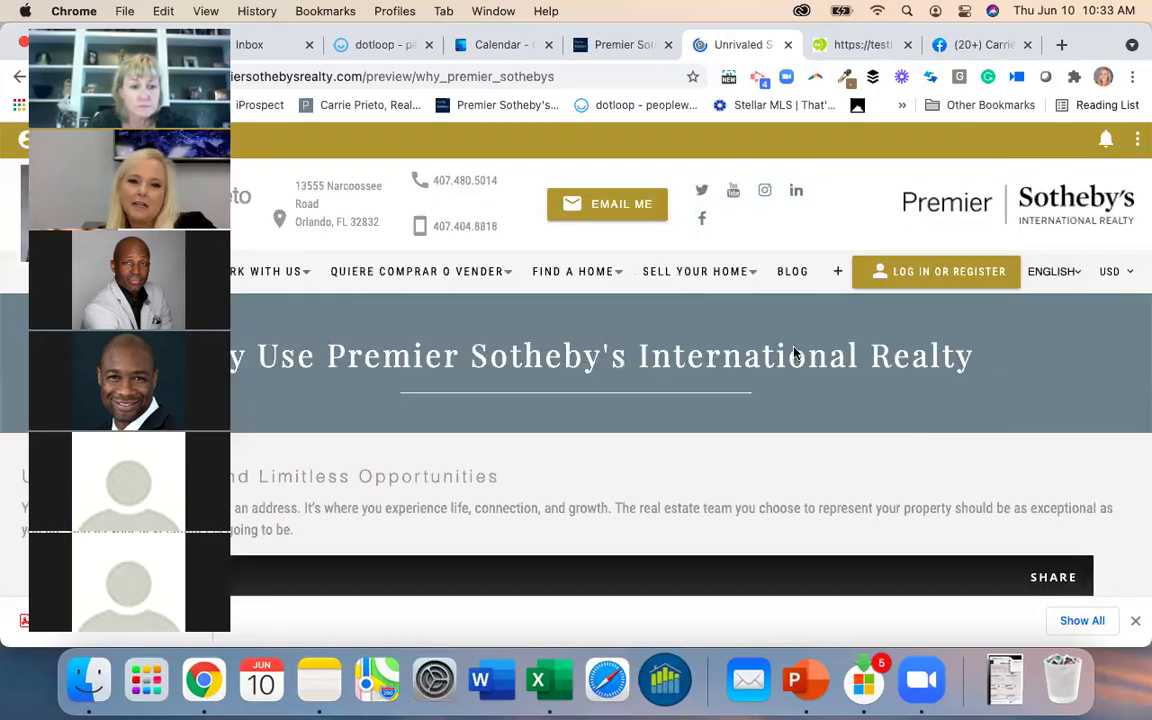
scroll(792, 347, down, 2)
scroll(794, 348, down, 3)
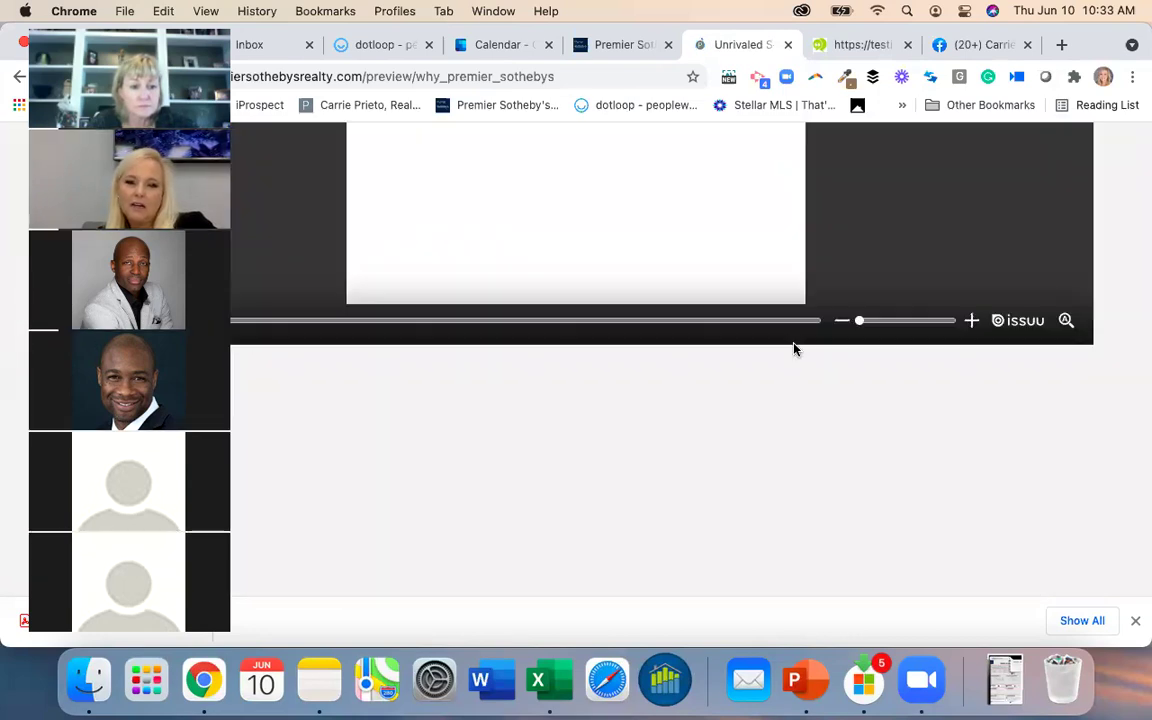
scroll(794, 348, down, 2)
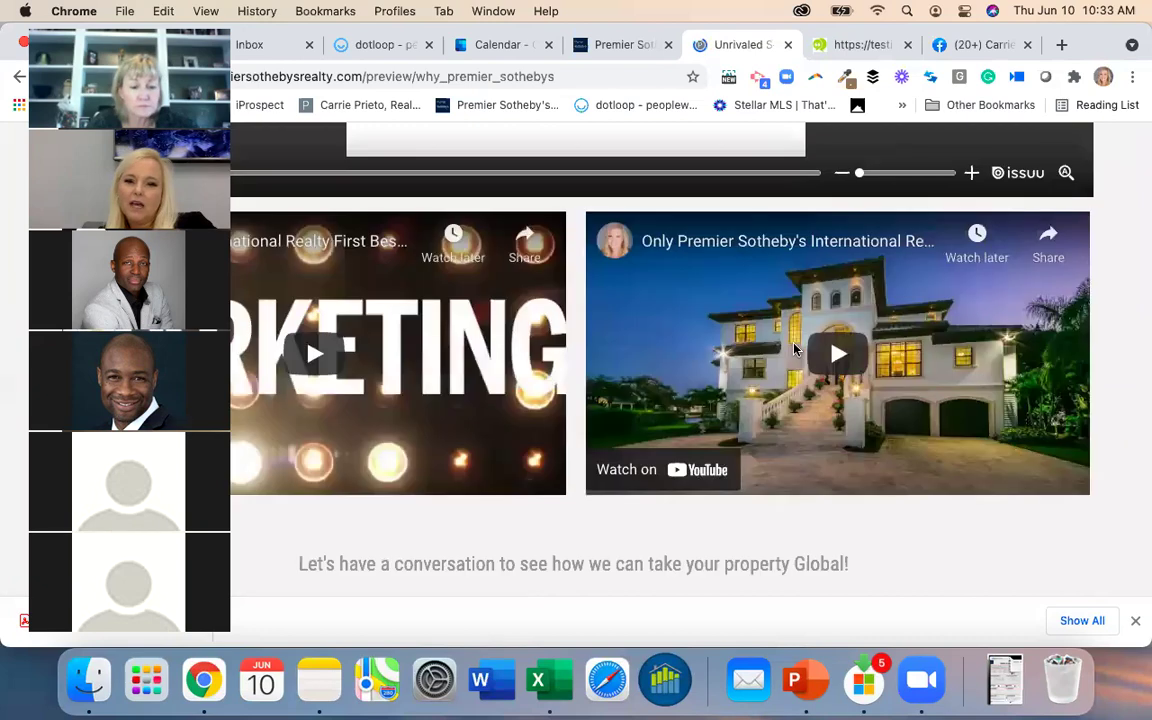
scroll(862, 432, down, 2)
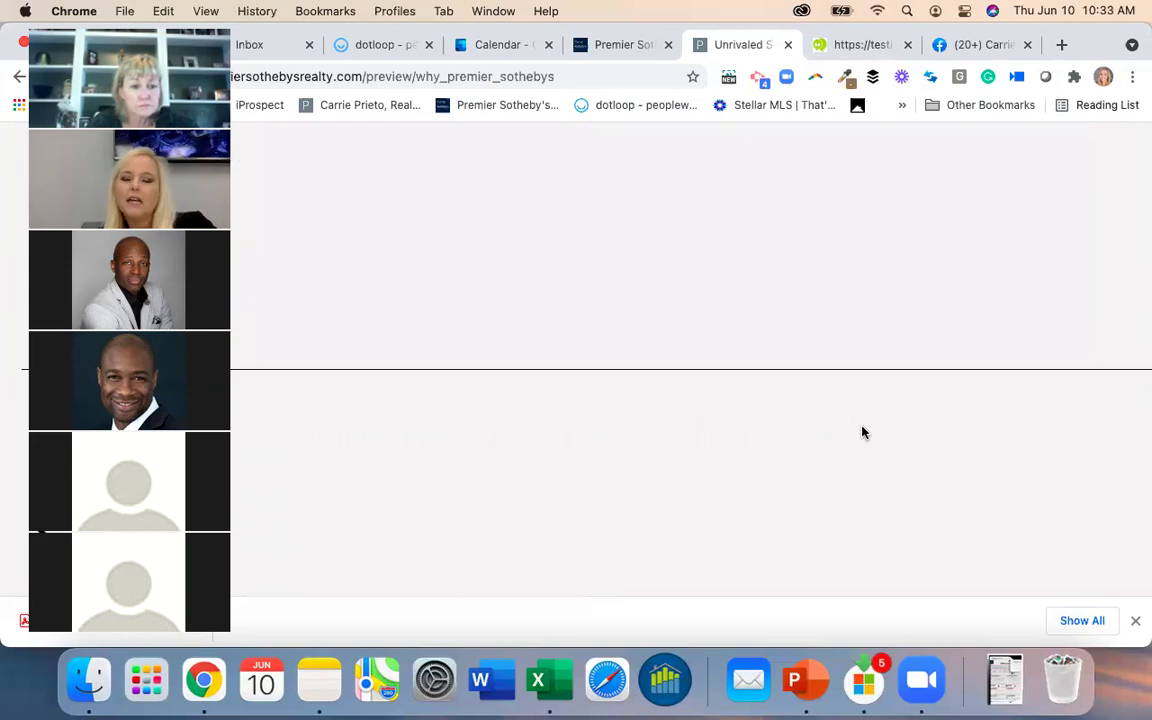
scroll(874, 400, down, 4)
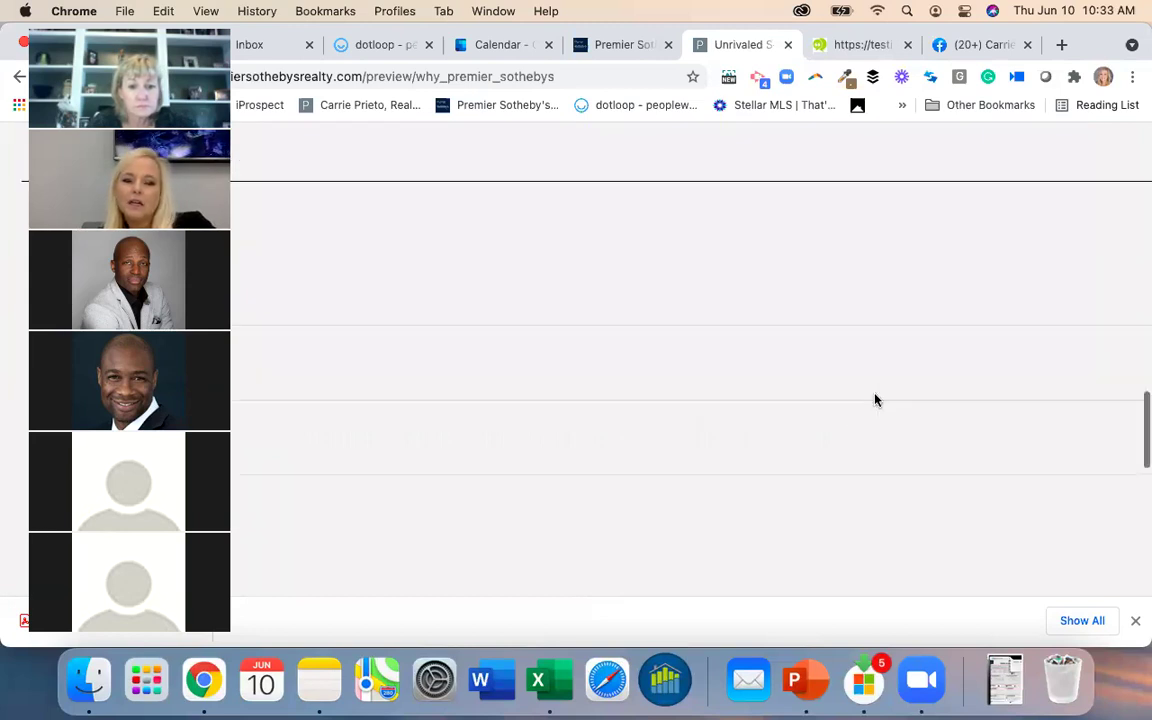
scroll(874, 400, up, 3)
scroll(874, 393, down, 4)
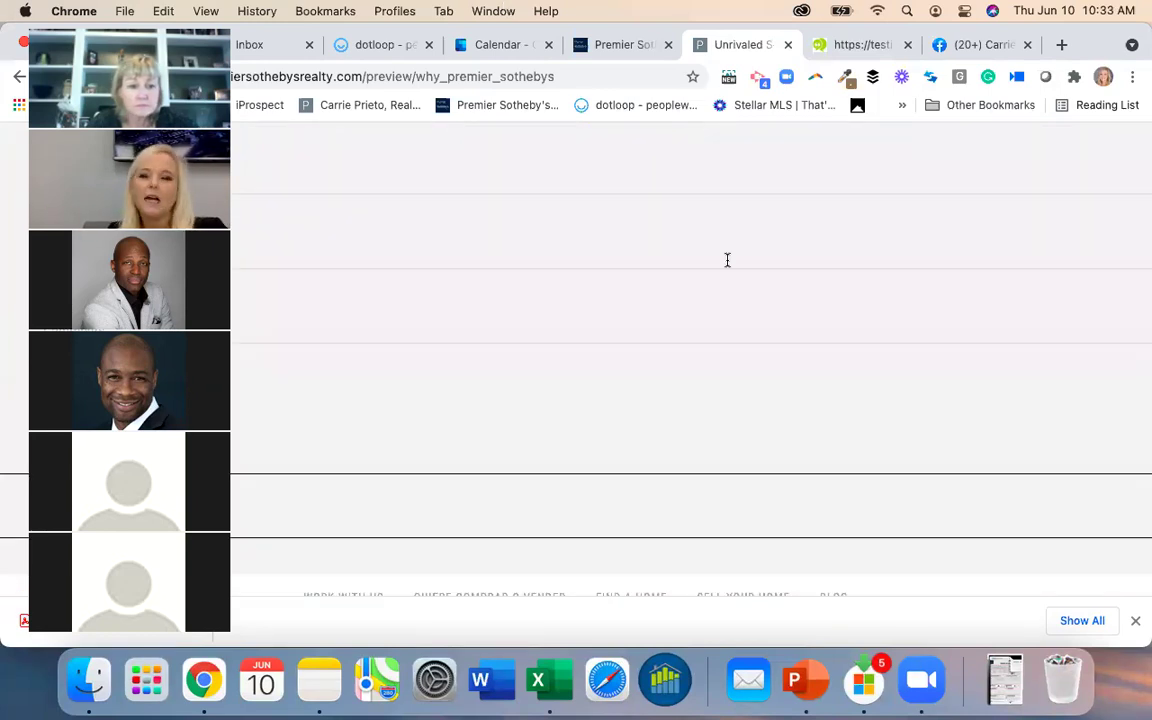
scroll(727, 266, down, 4)
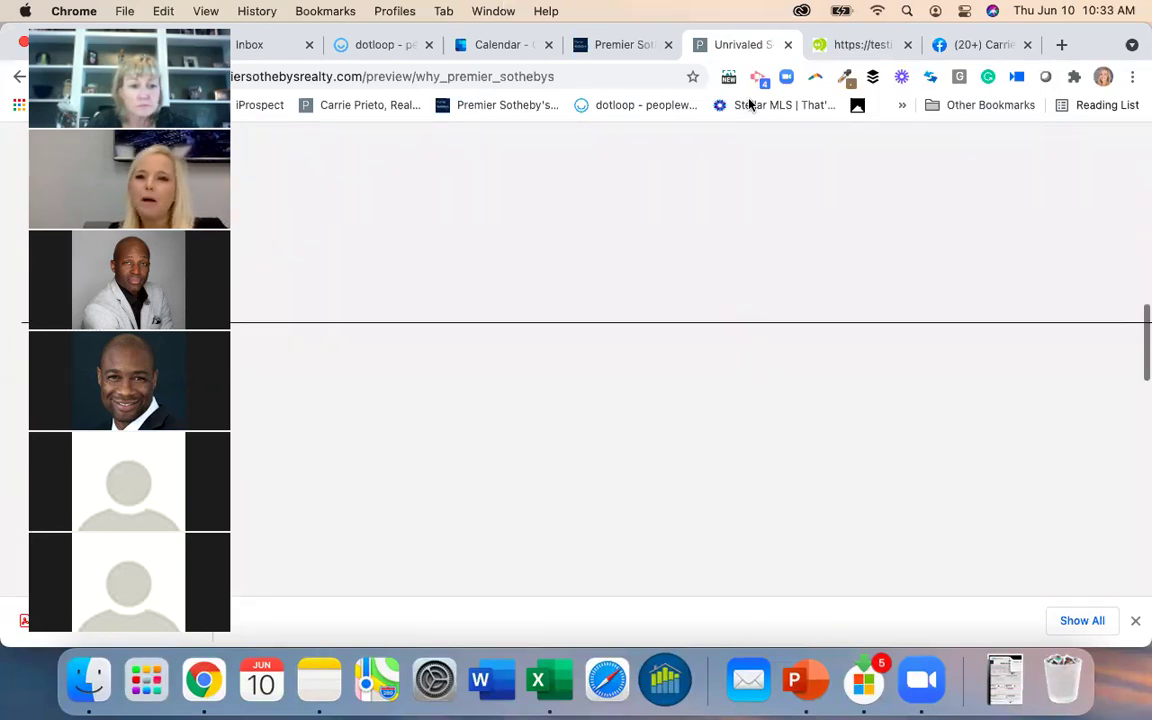
Go to Widgets > Manage Widgets and preview the webpage testimonial widget's carousel.
click(869, 48)
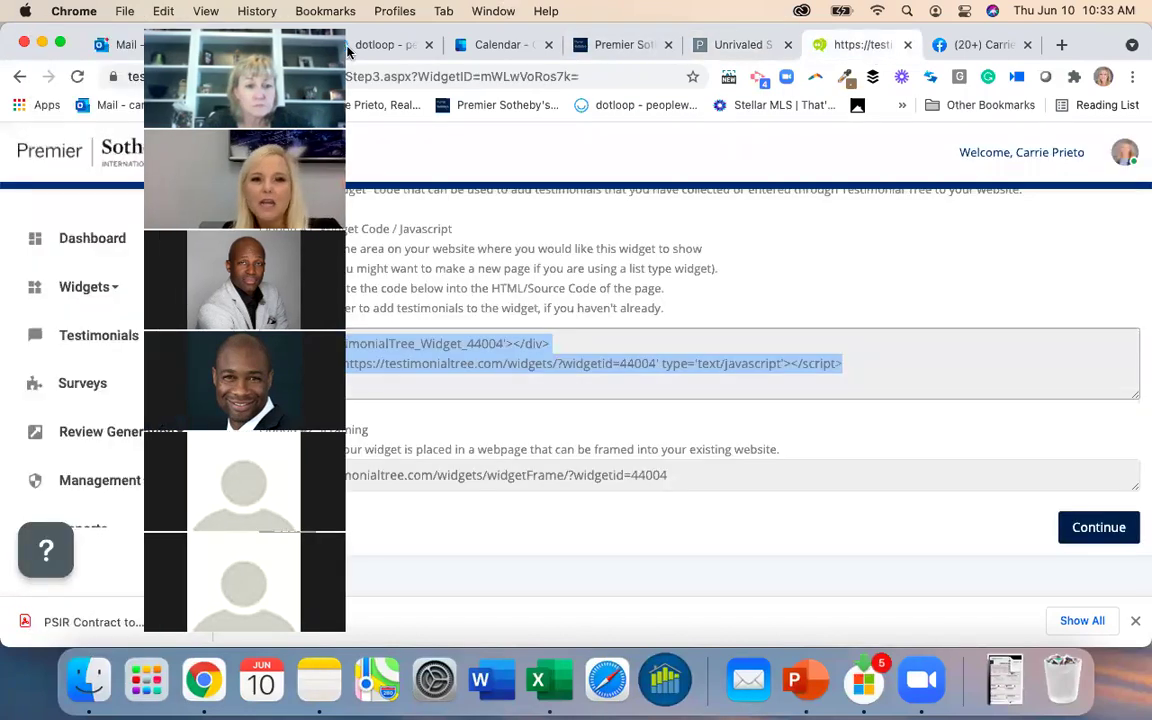
scroll(427, 459, up, 2)
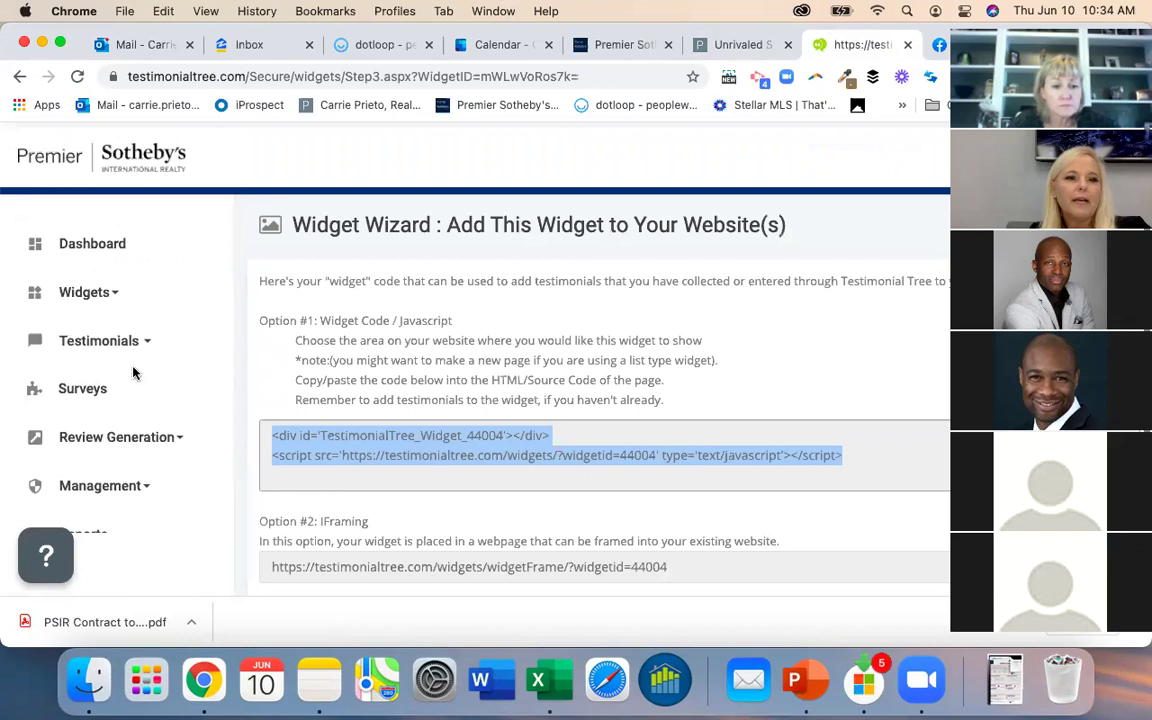
click(80, 287)
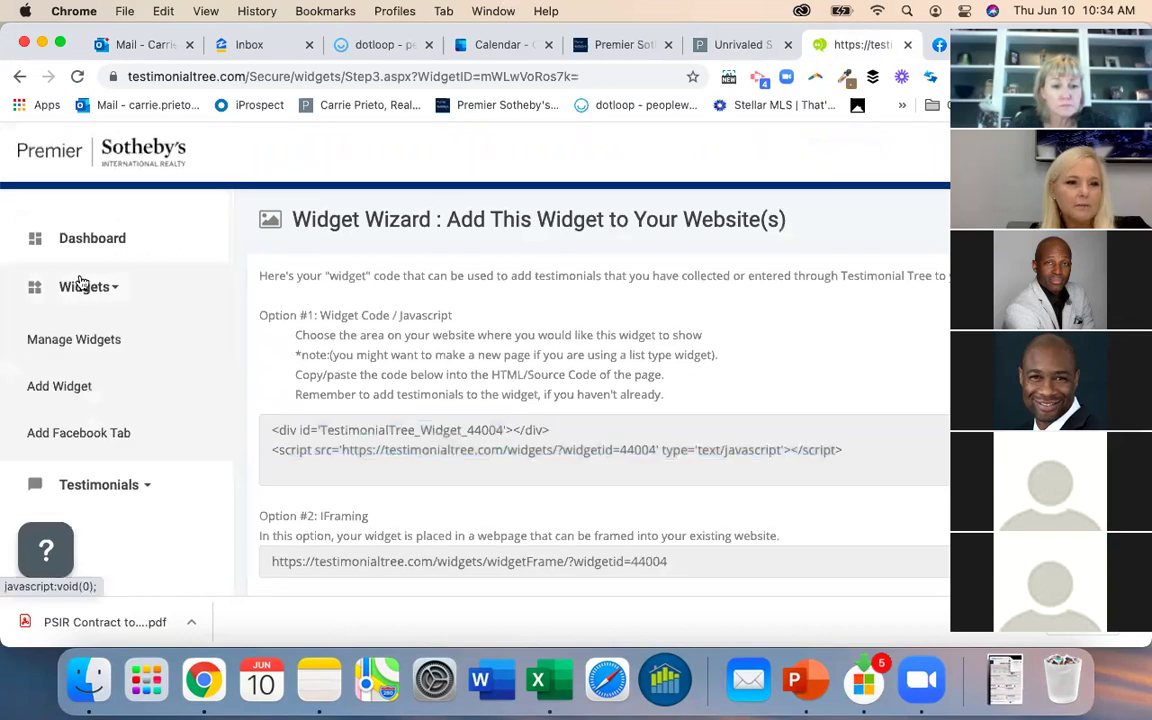
click(87, 339)
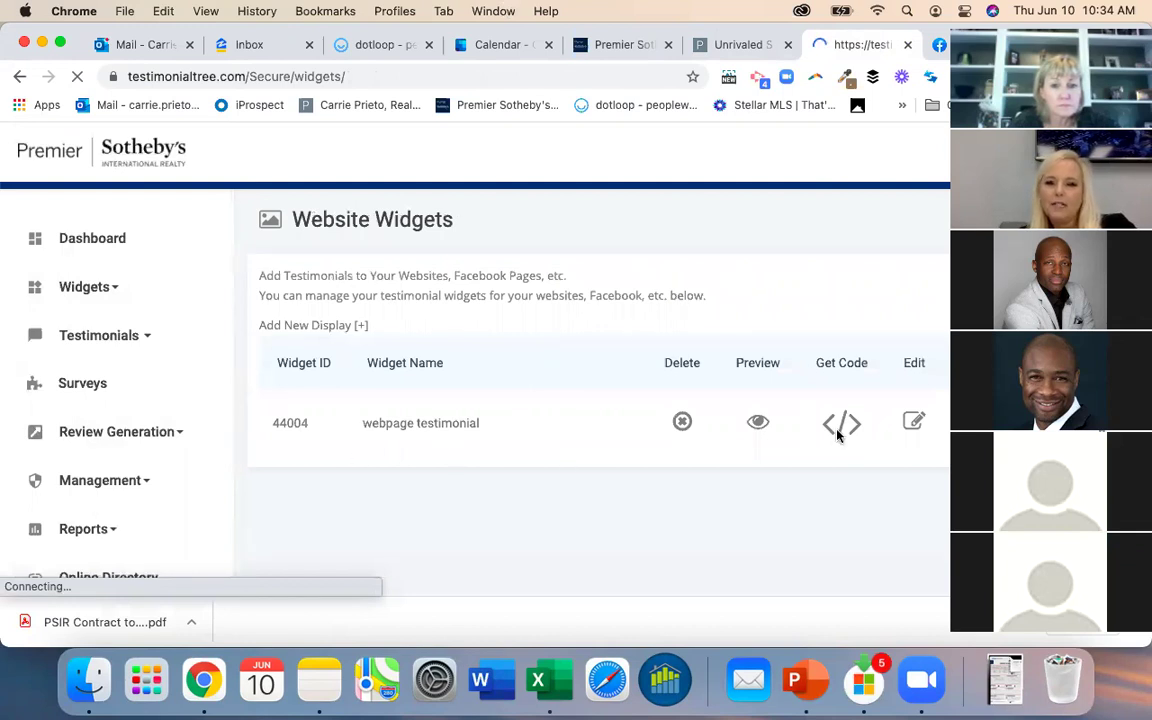
click(758, 422)
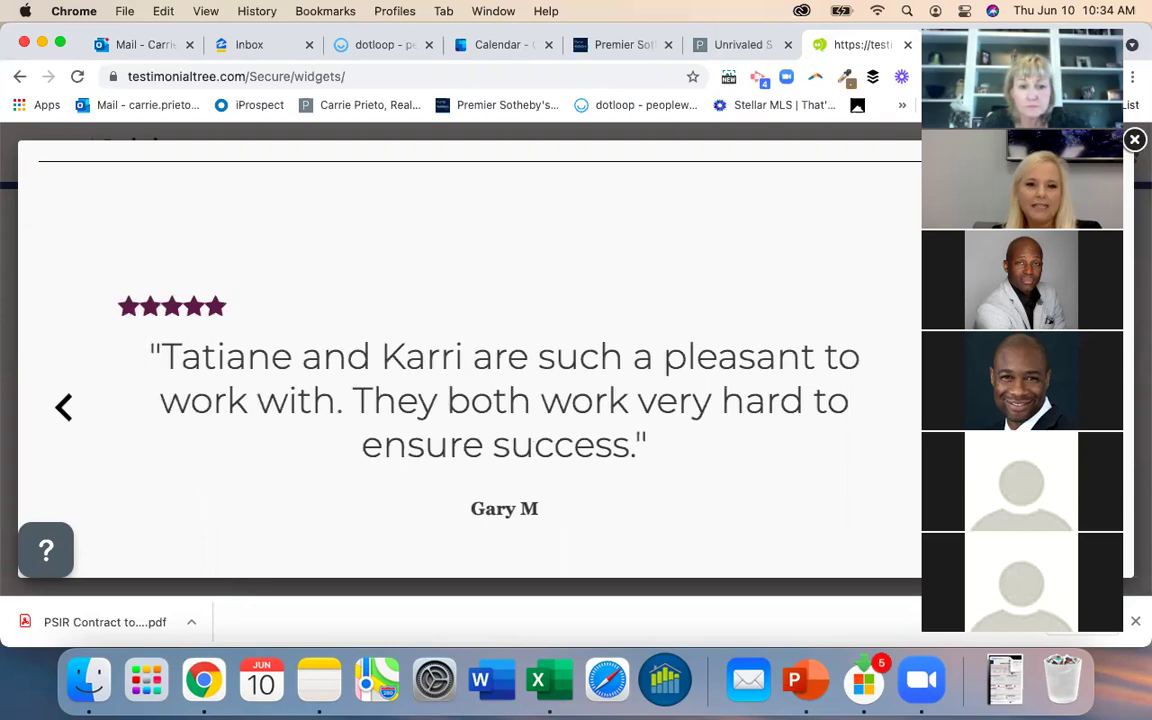
Step back through several testimonials, expand a long one with Read more, then close the preview.
click(63, 407)
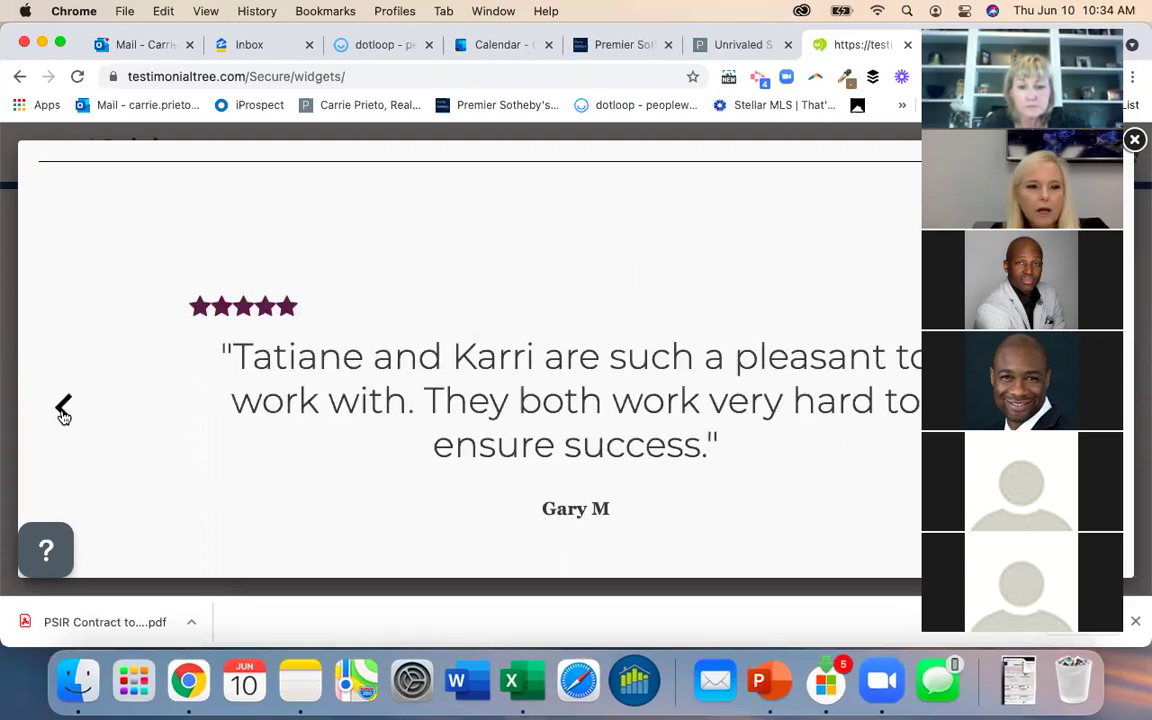
click(63, 408)
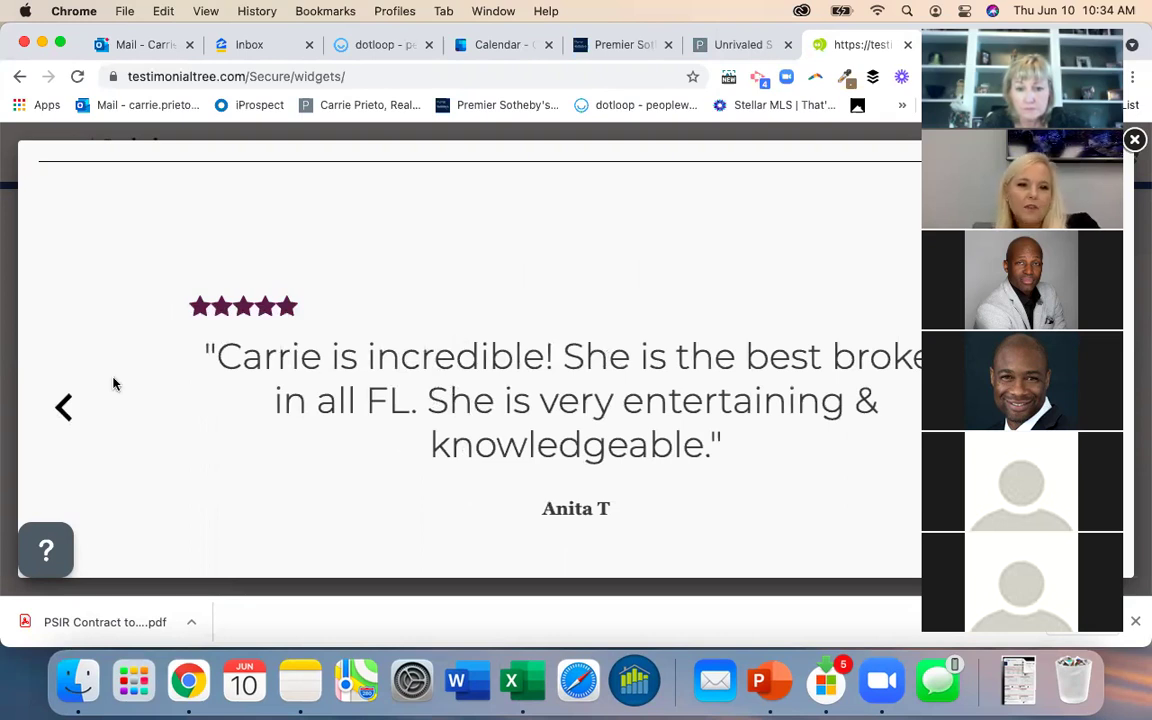
click(64, 421)
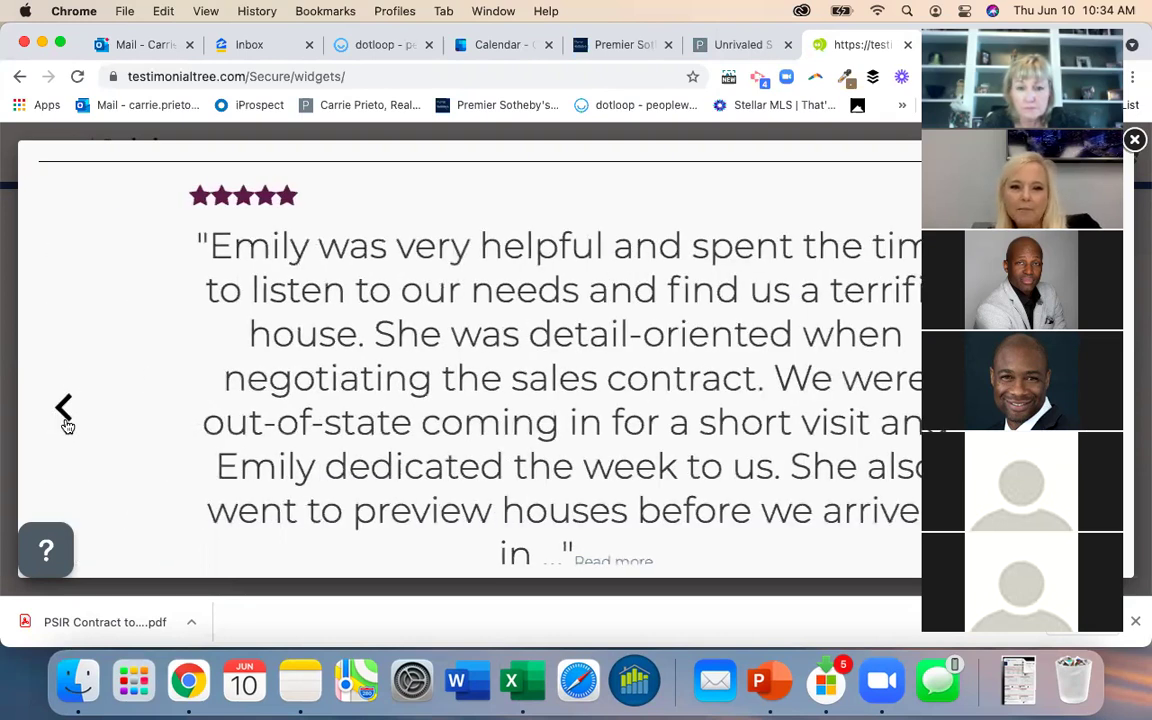
click(635, 565)
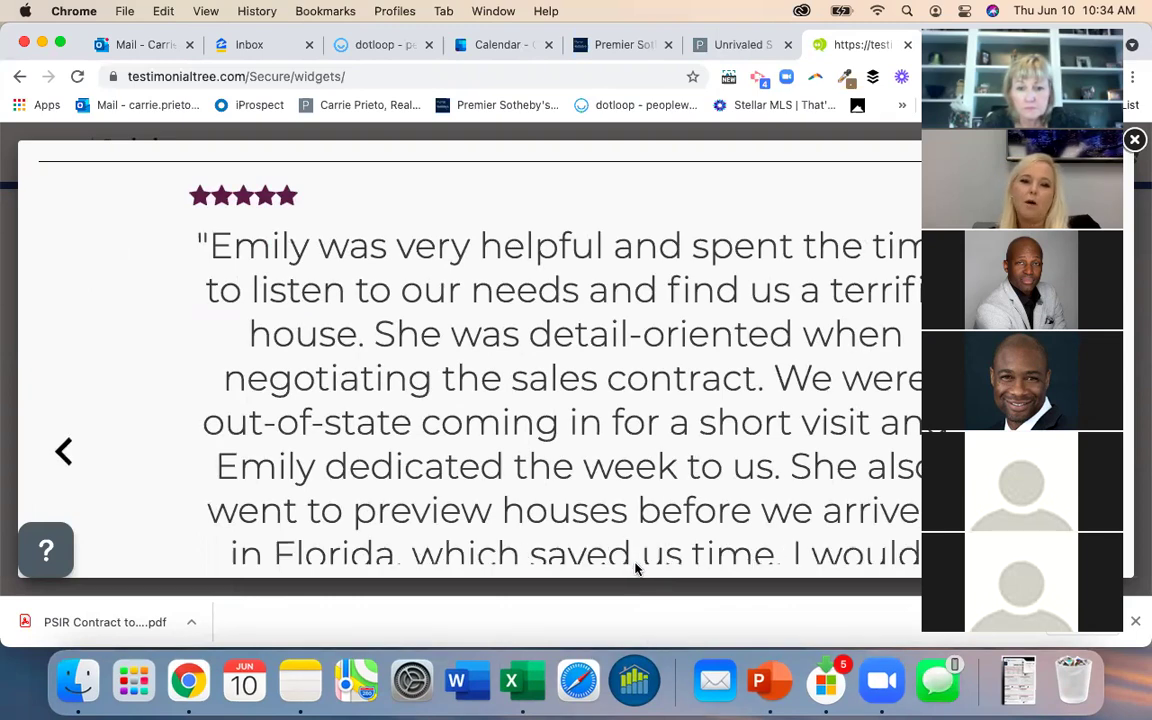
scroll(640, 527, down, 5)
scroll(641, 526, up, 1)
scroll(641, 526, up, 3)
click(63, 413)
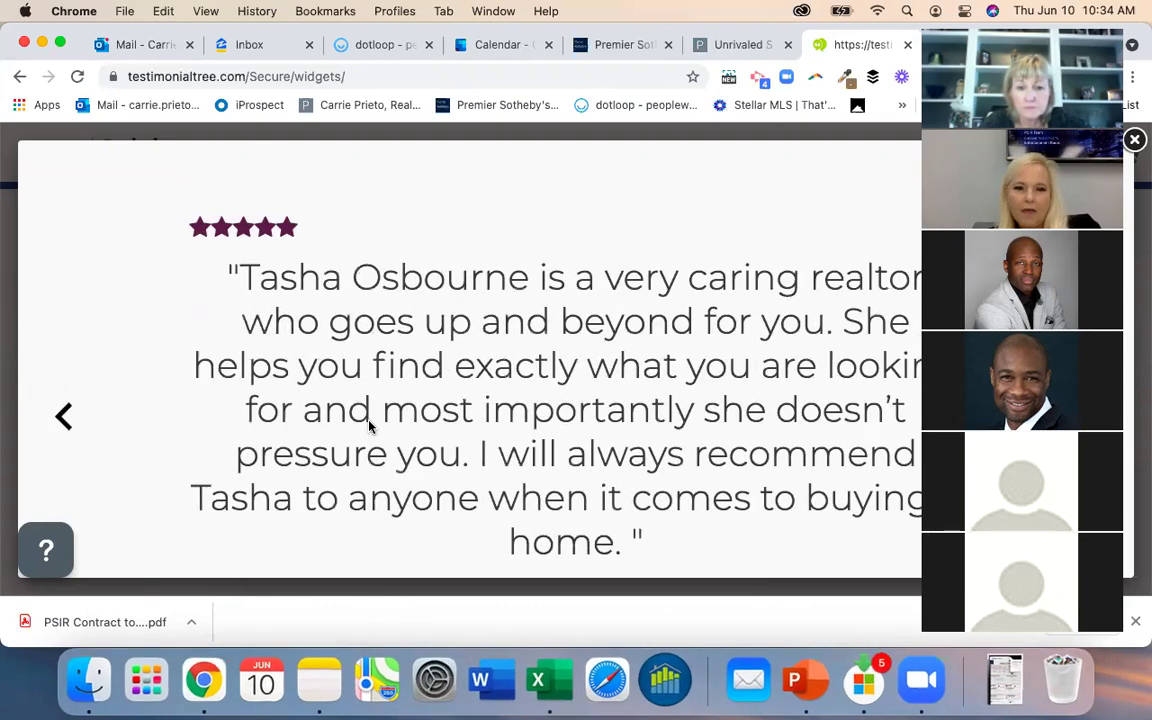
scroll(535, 465, down, 5)
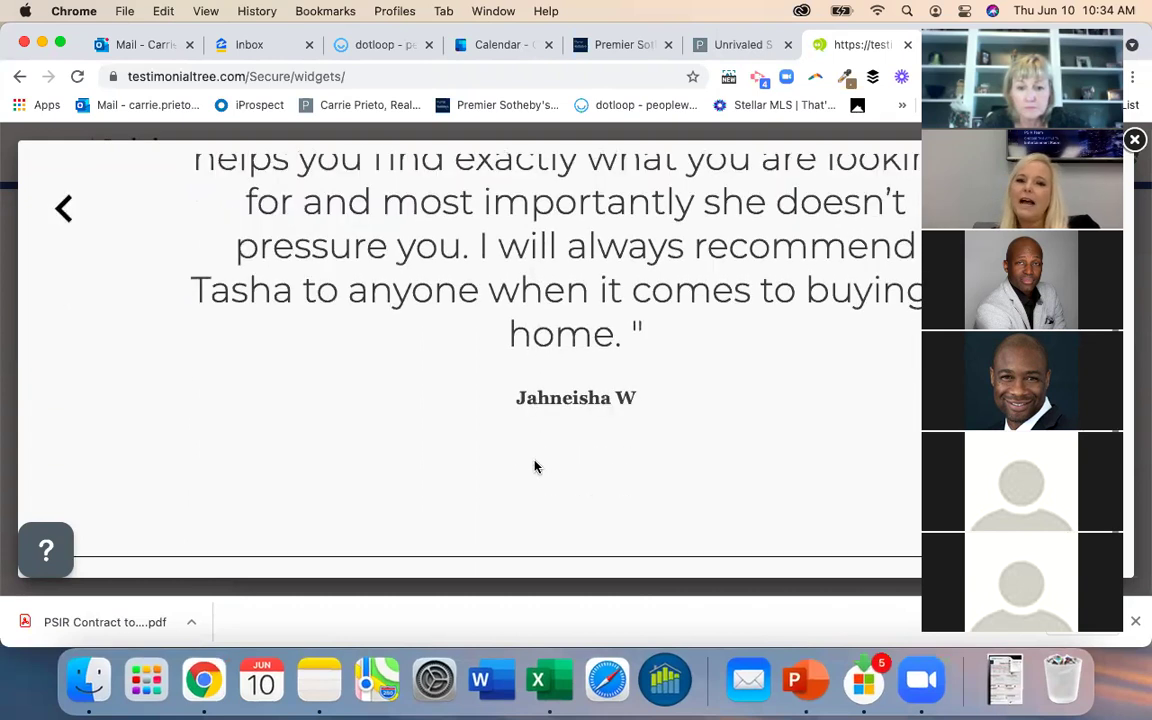
scroll(535, 465, up, 5)
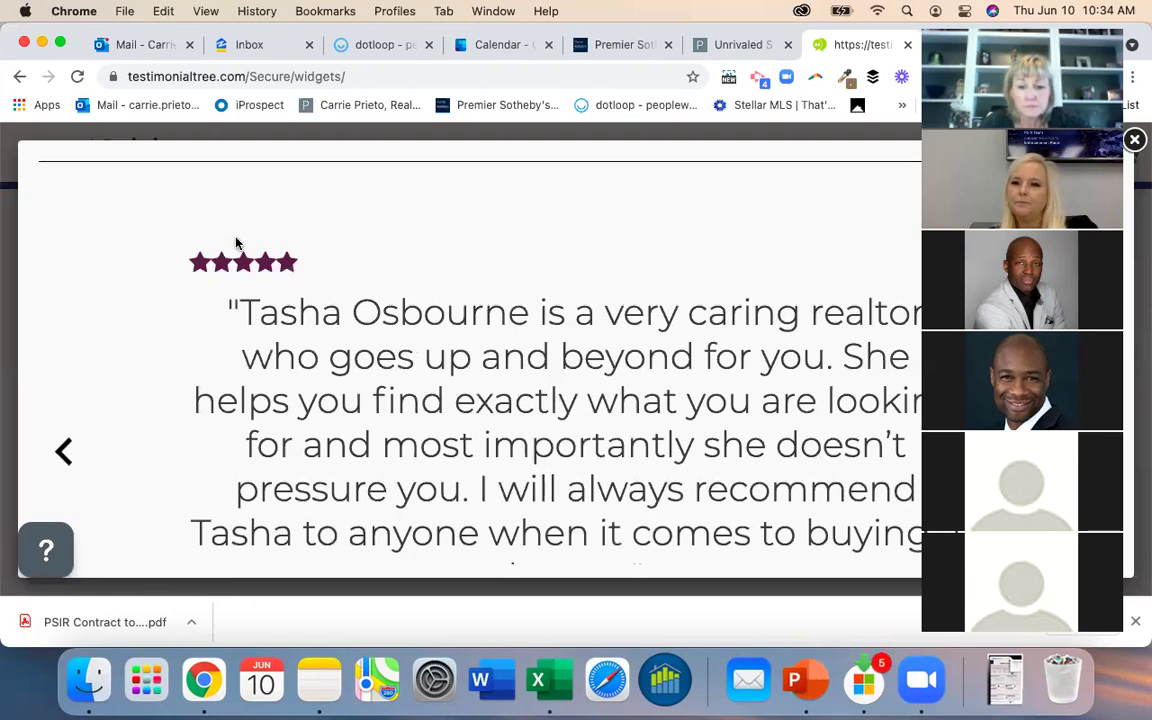
click(522, 125)
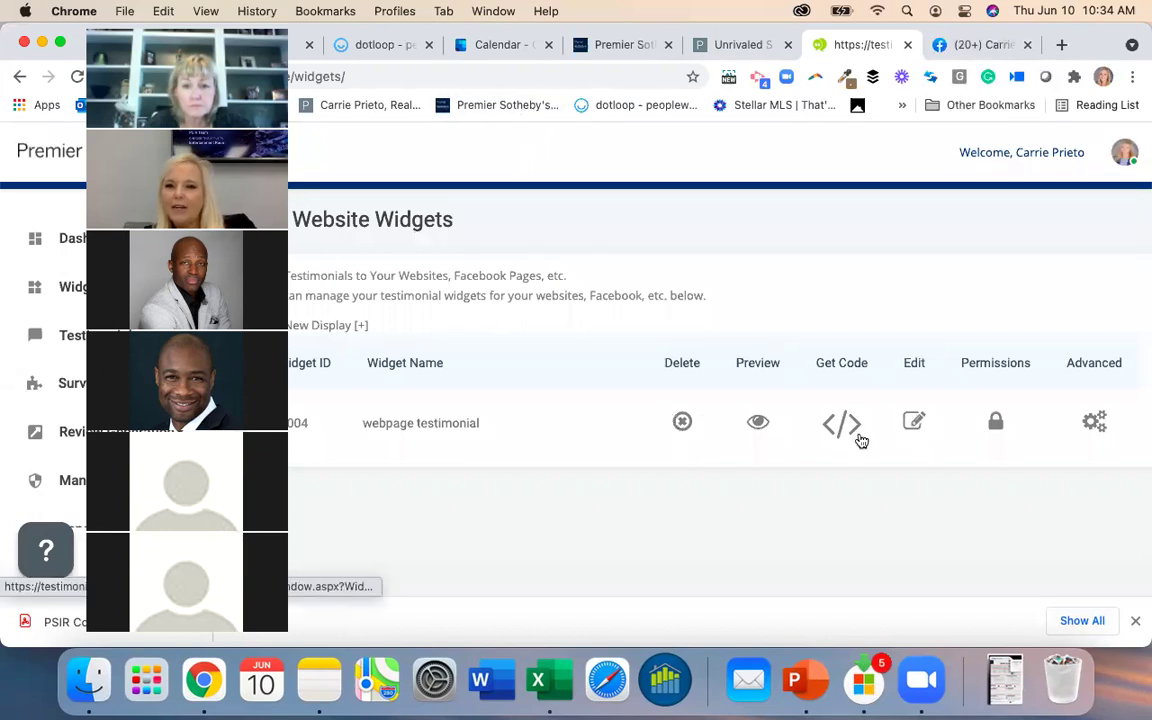
Edit the webpage testimonial widget and switch it to the responsive Rotator #4 style.
click(915, 423)
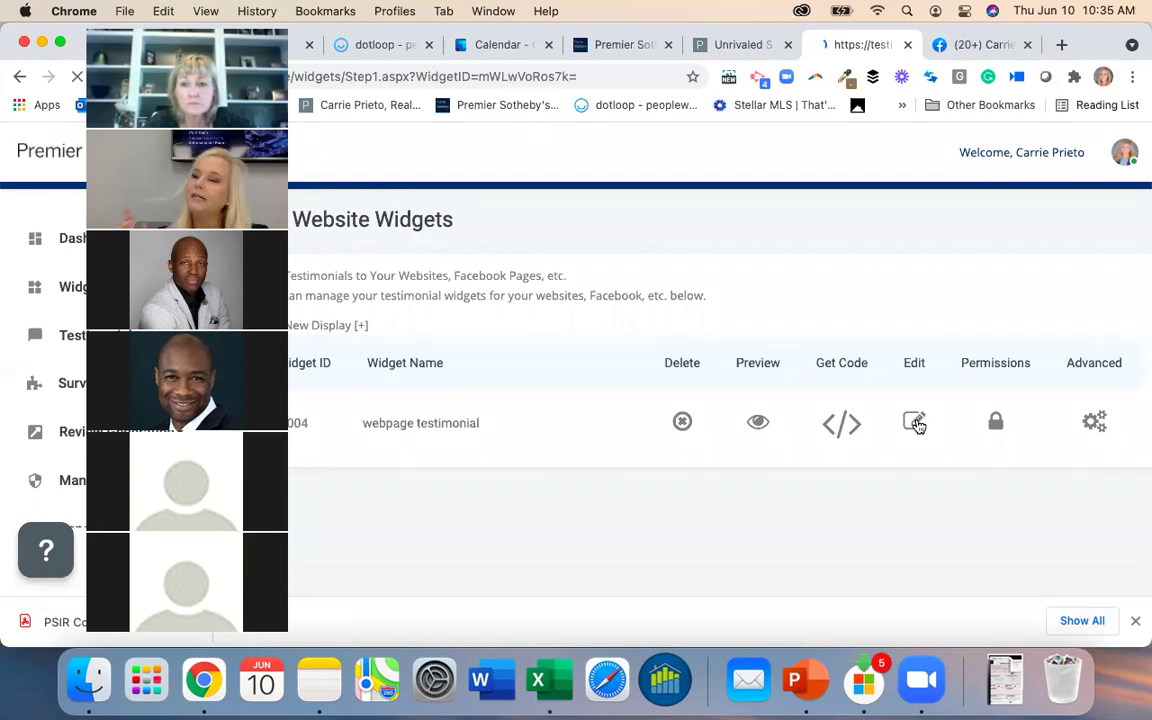
scroll(960, 531, down, 3)
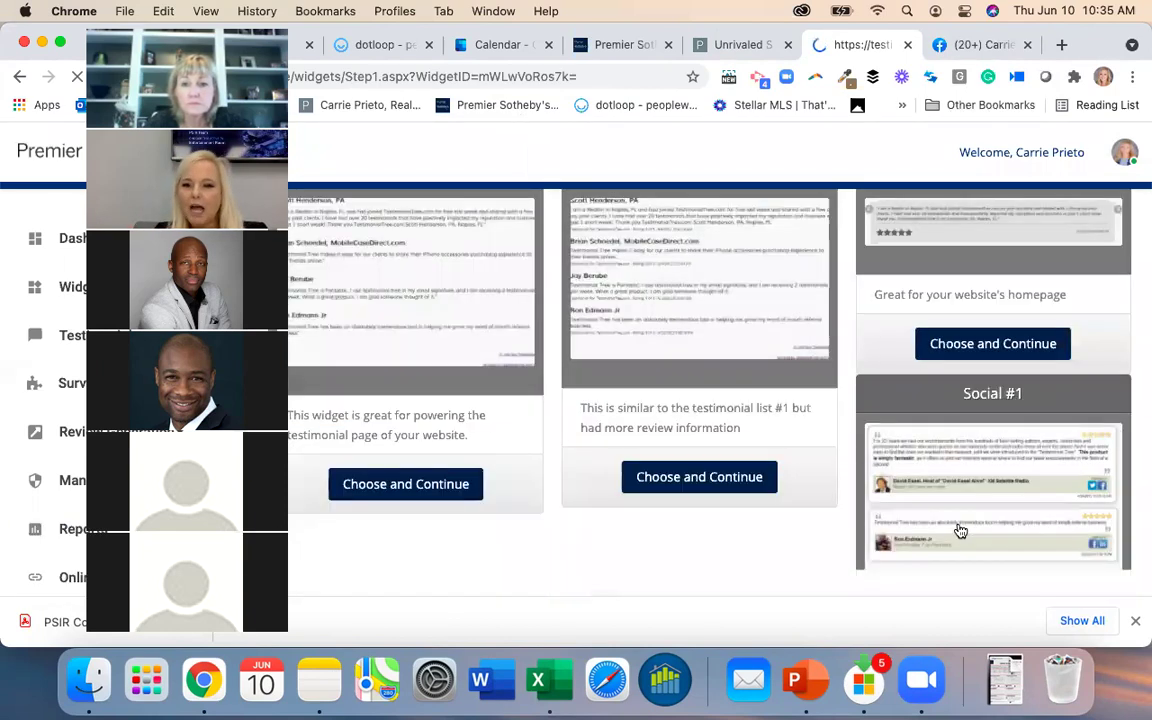
scroll(960, 531, down, 10)
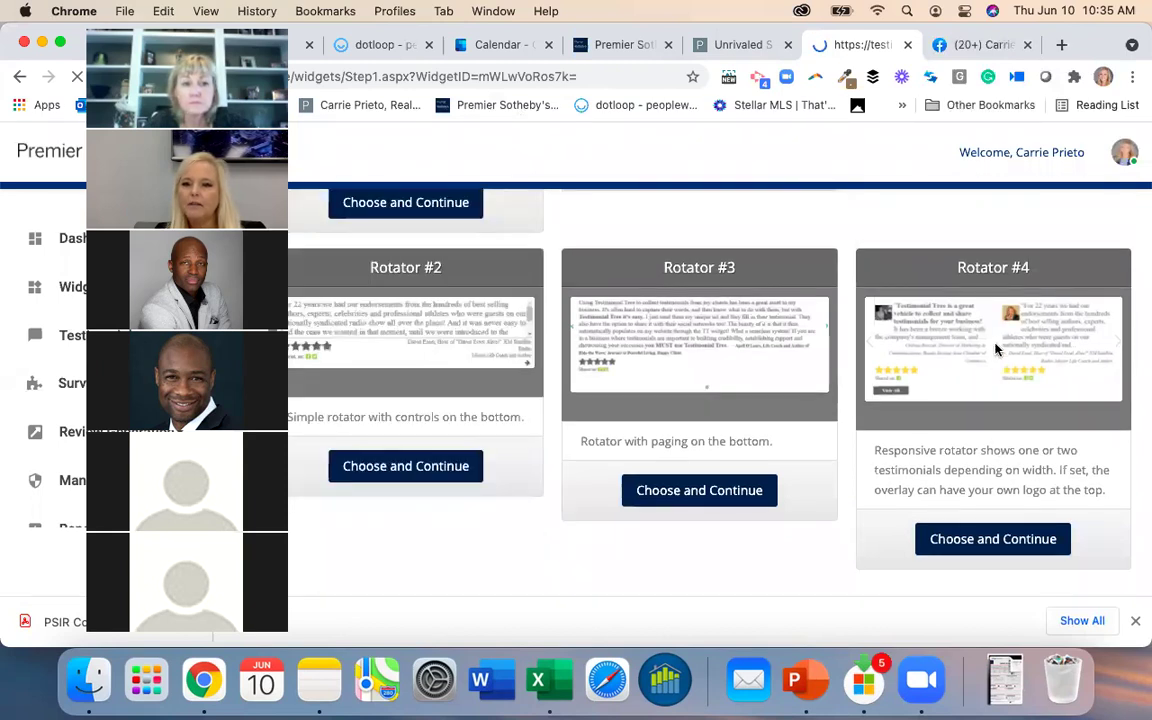
click(1021, 543)
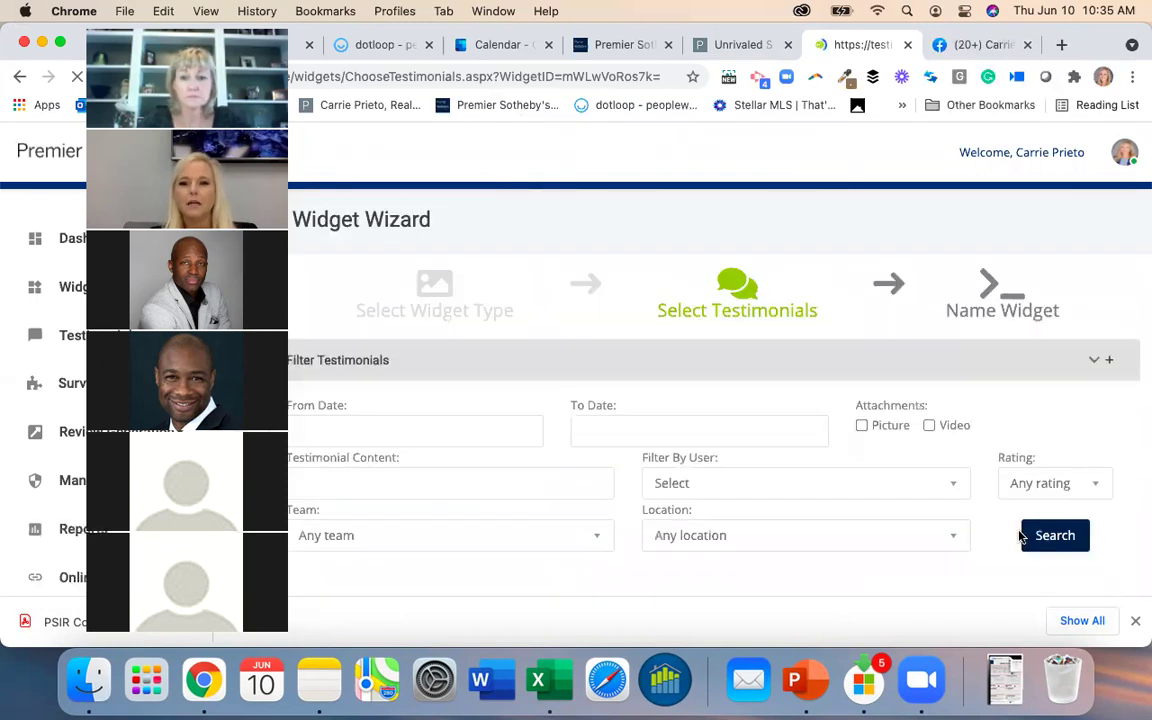
Review the selected testimonials and continue to the Name Widget step.
scroll(1060, 390, down, 8)
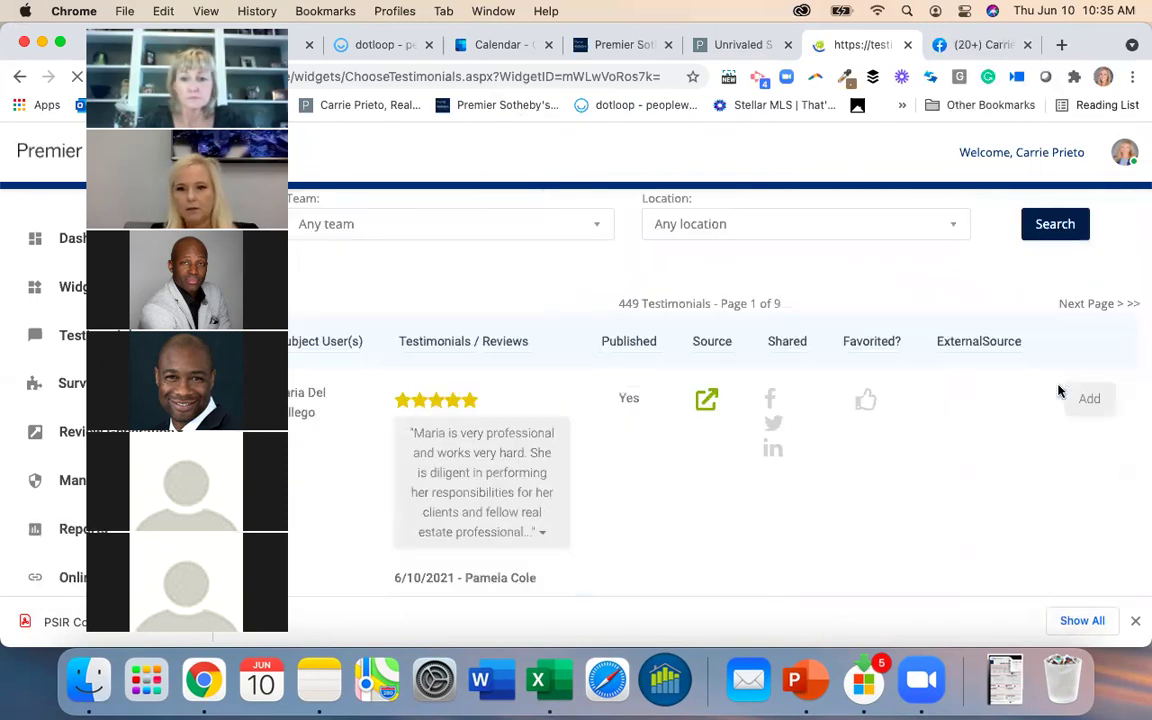
scroll(1060, 390, down, 6)
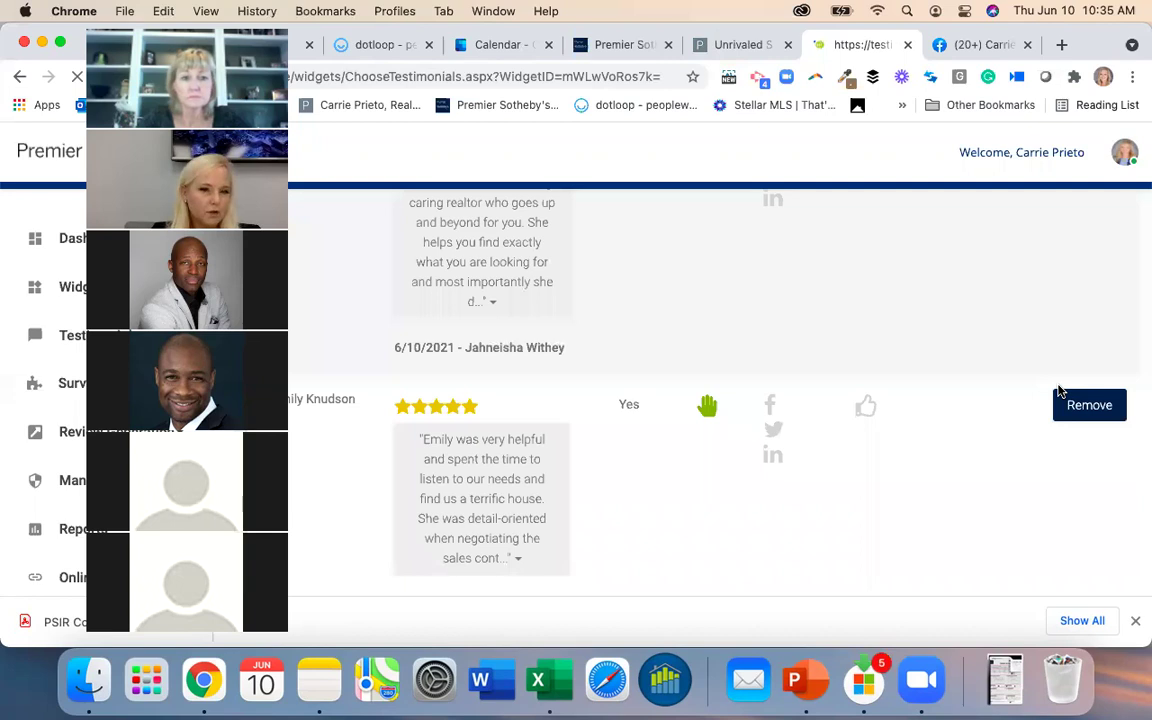
scroll(1060, 390, down, 2)
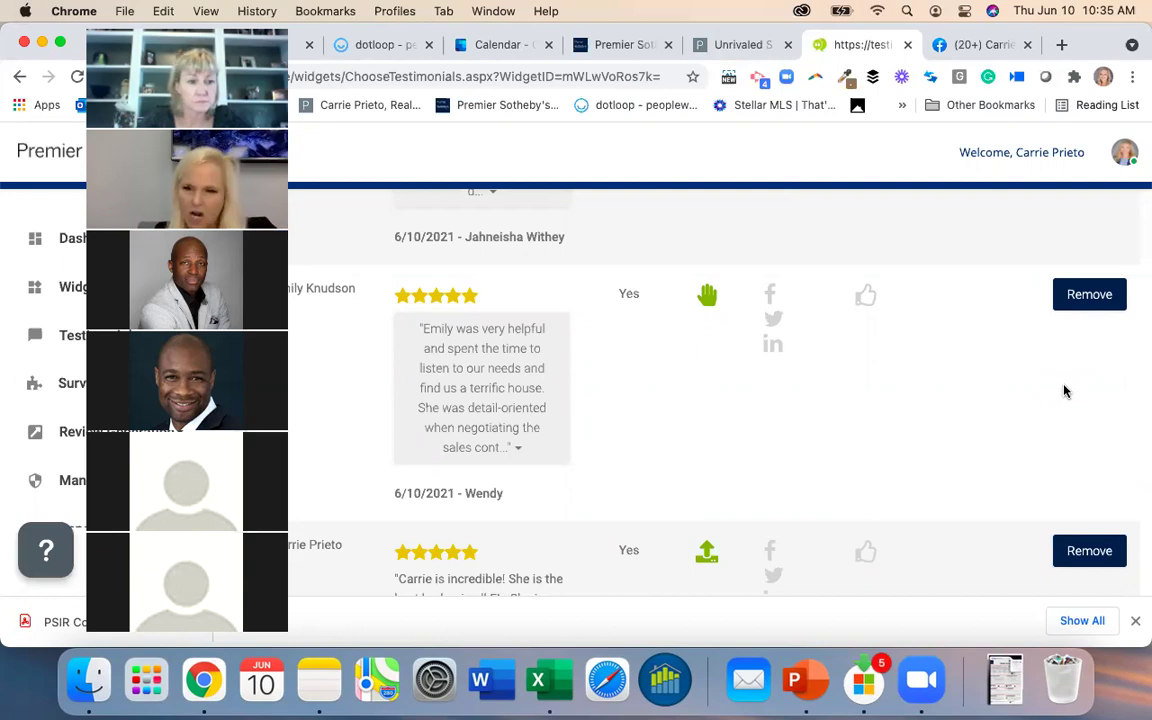
scroll(1065, 394, up, 10)
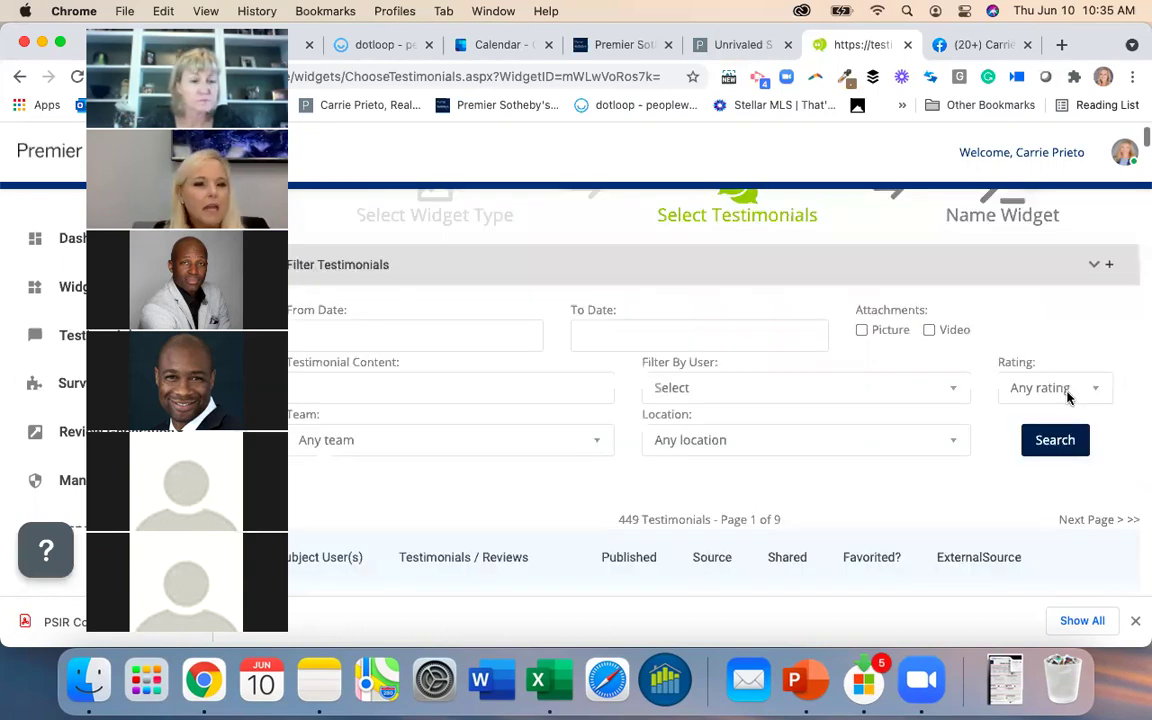
scroll(1067, 398, up, 2)
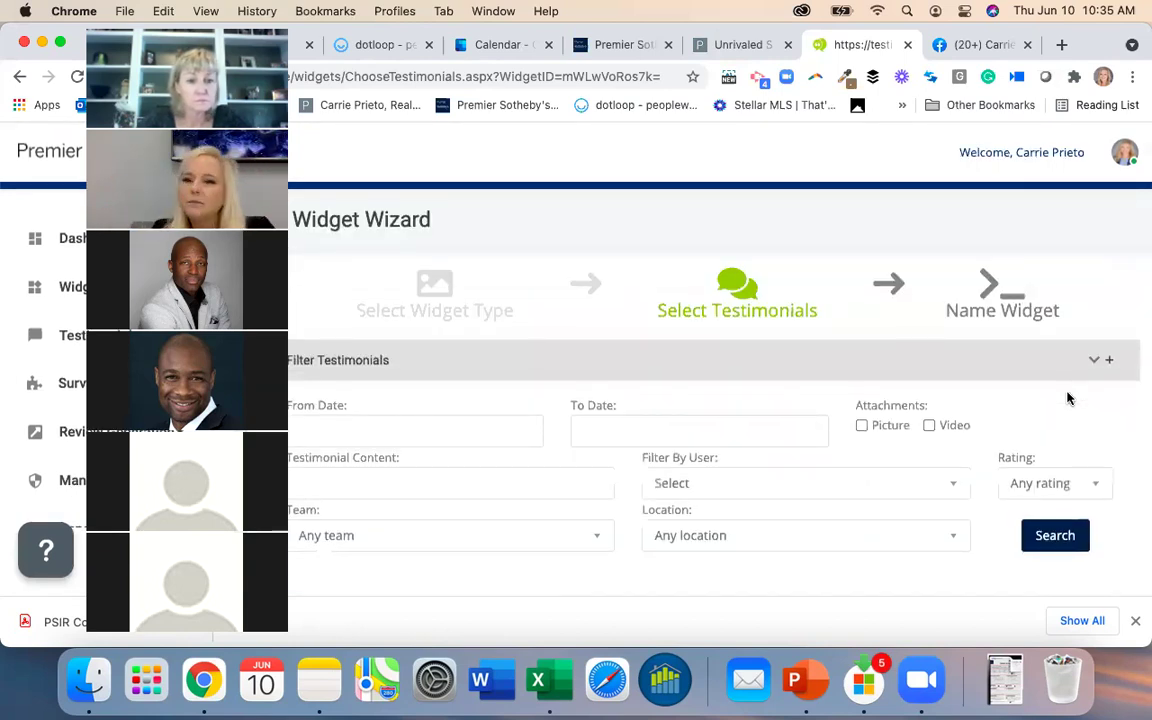
scroll(1024, 374, down, 15)
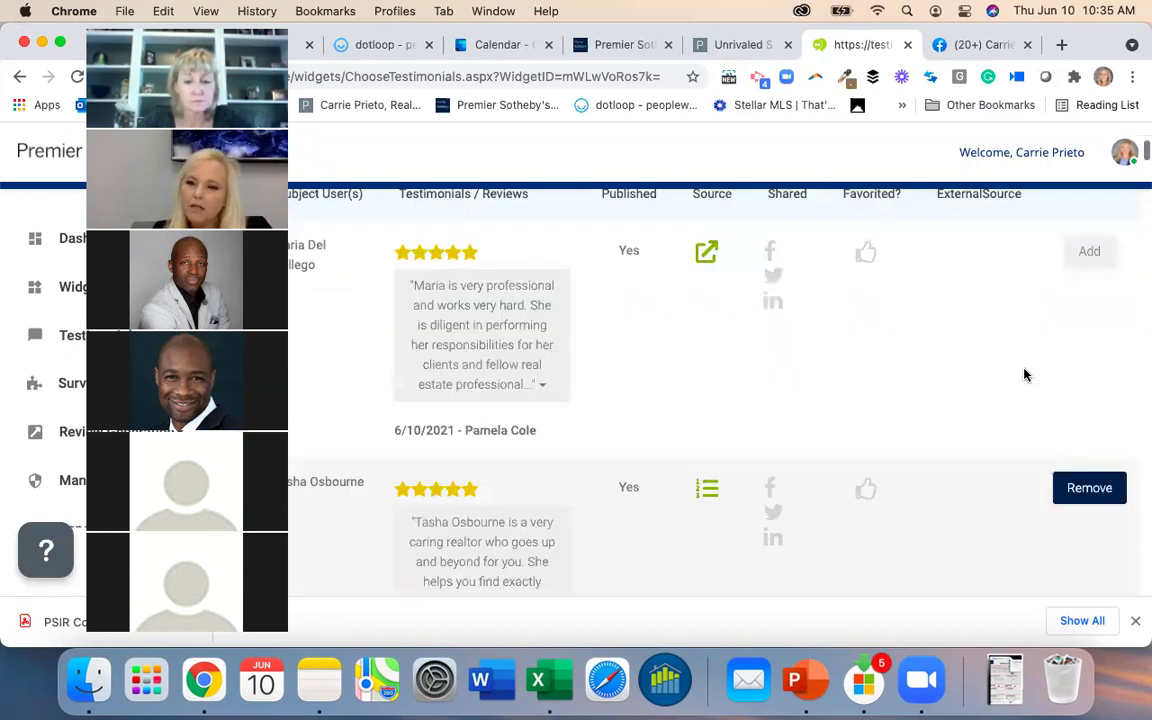
scroll(1024, 374, down, 10)
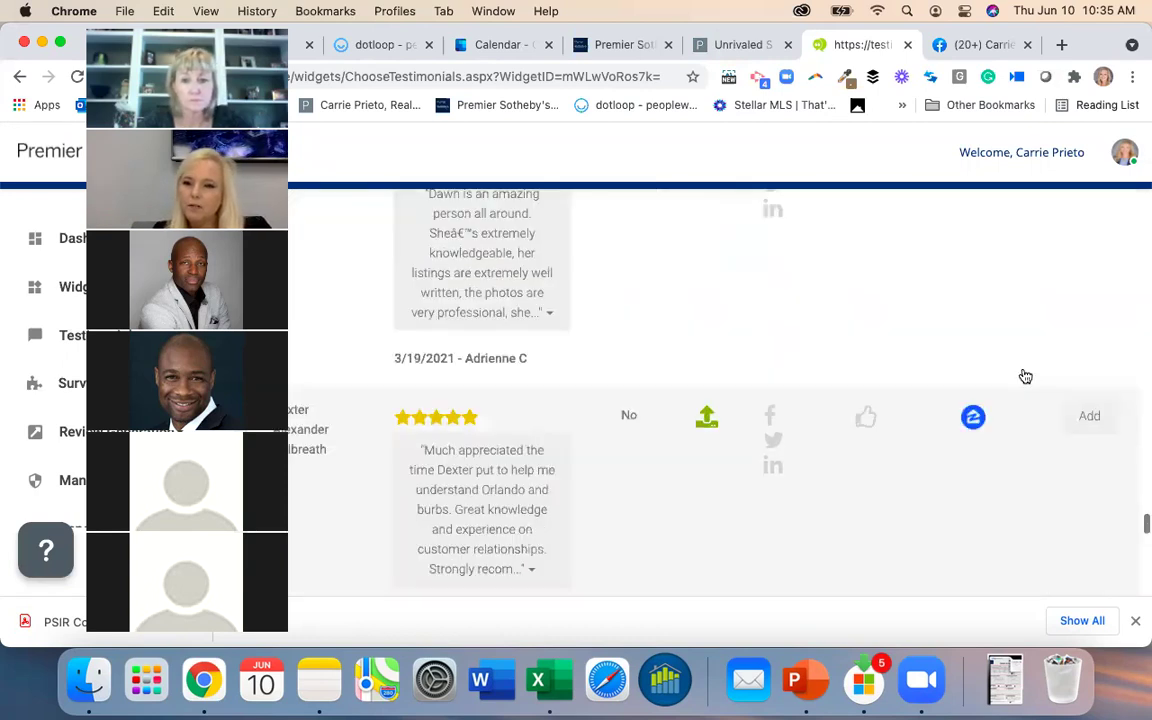
scroll(1024, 375, down, 5)
click(1113, 531)
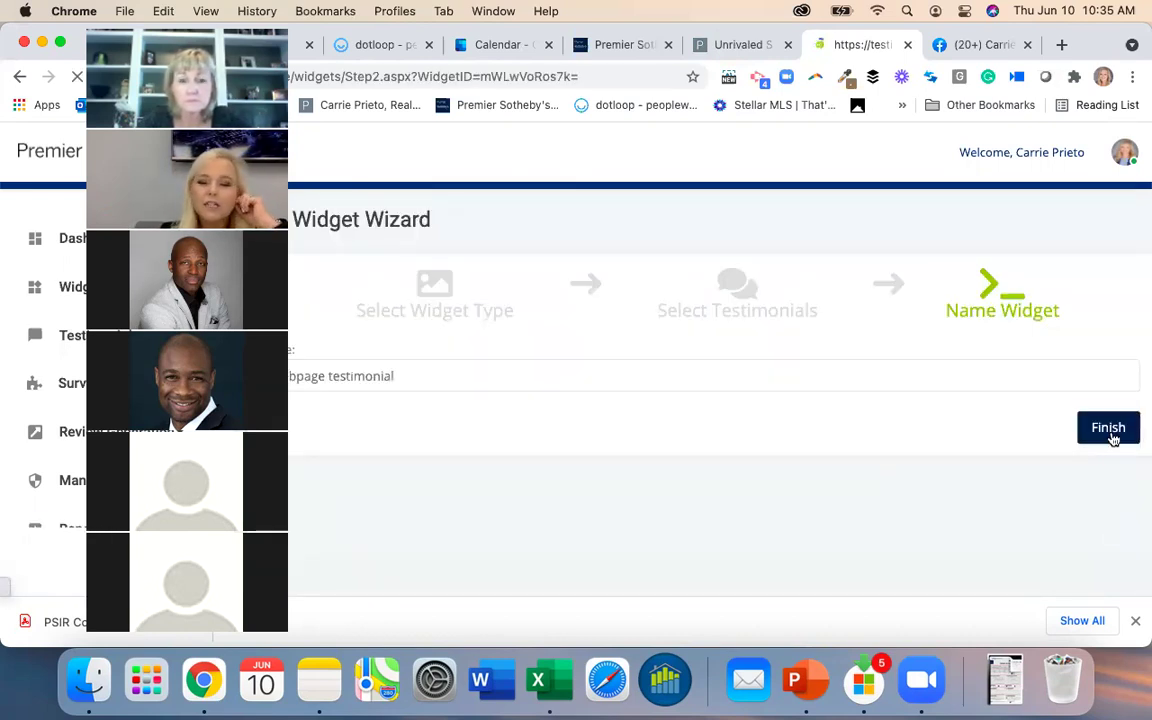
Finish the reworked widget, scroll through its side-by-side testimonial preview, and close it.
click(1109, 428)
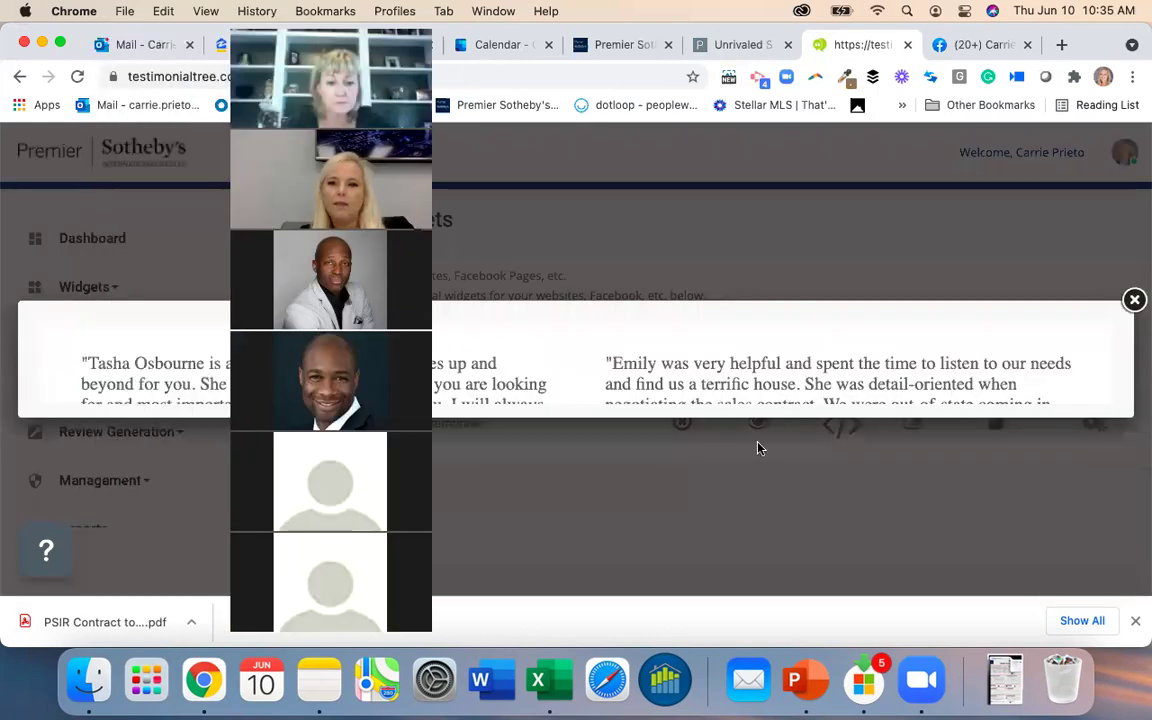
scroll(776, 367, down, 5)
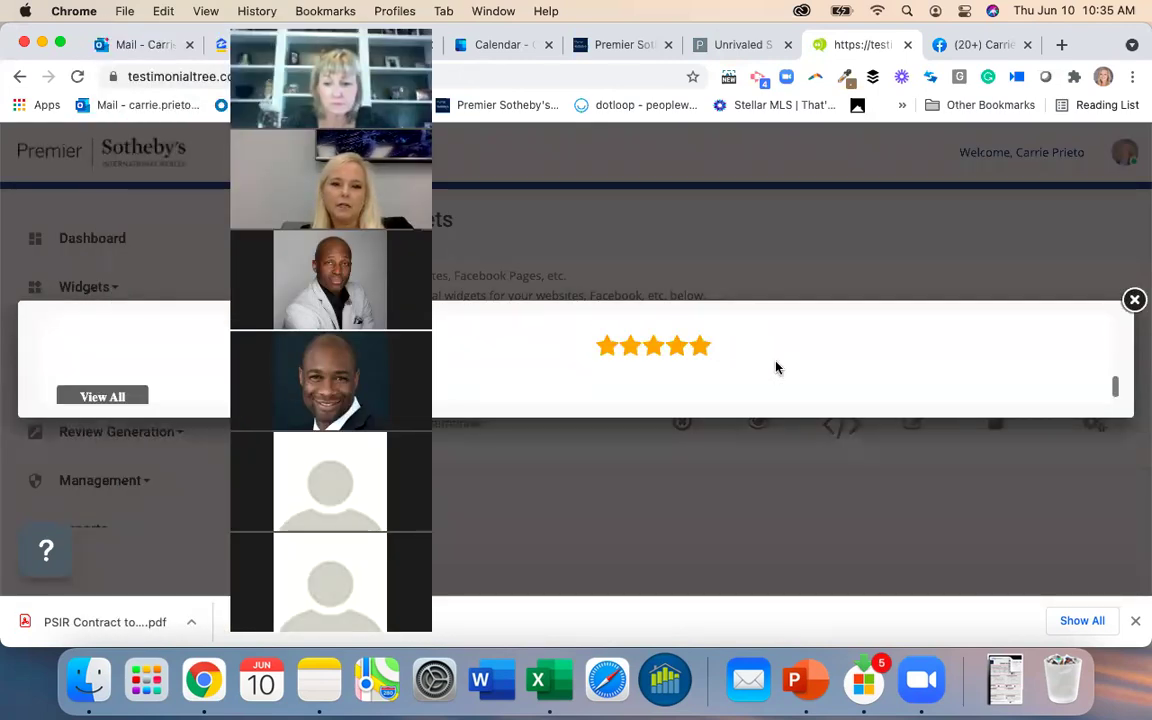
scroll(776, 367, up, 5)
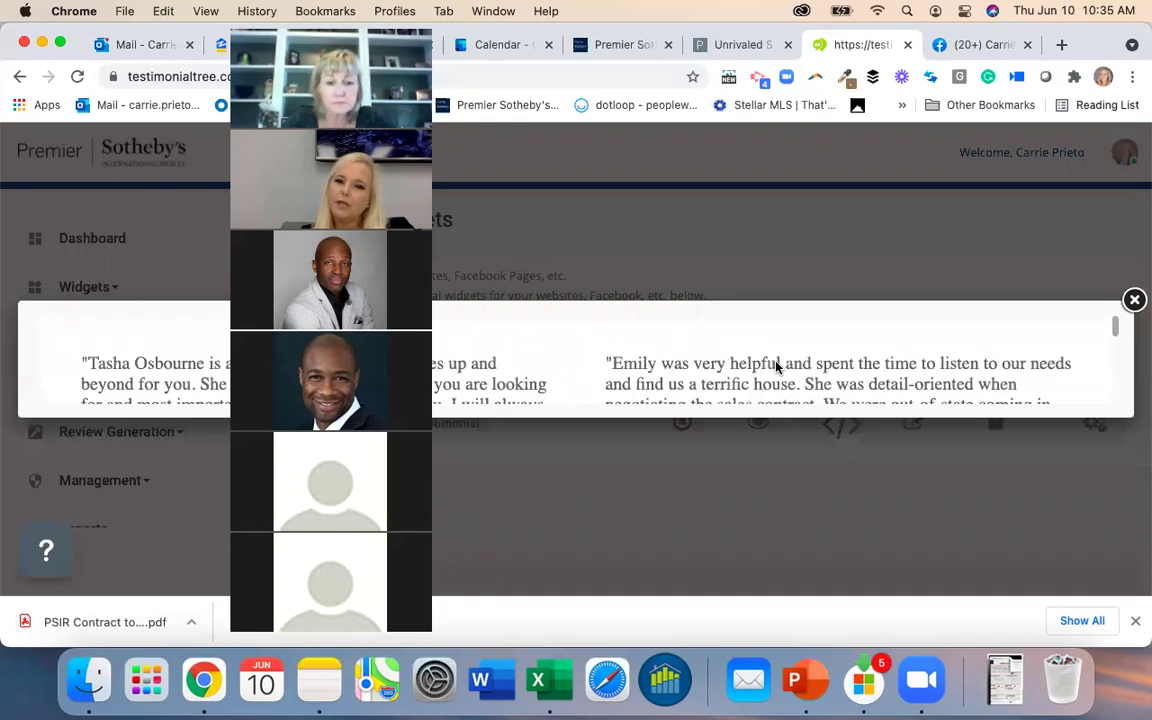
scroll(776, 367, down, 5)
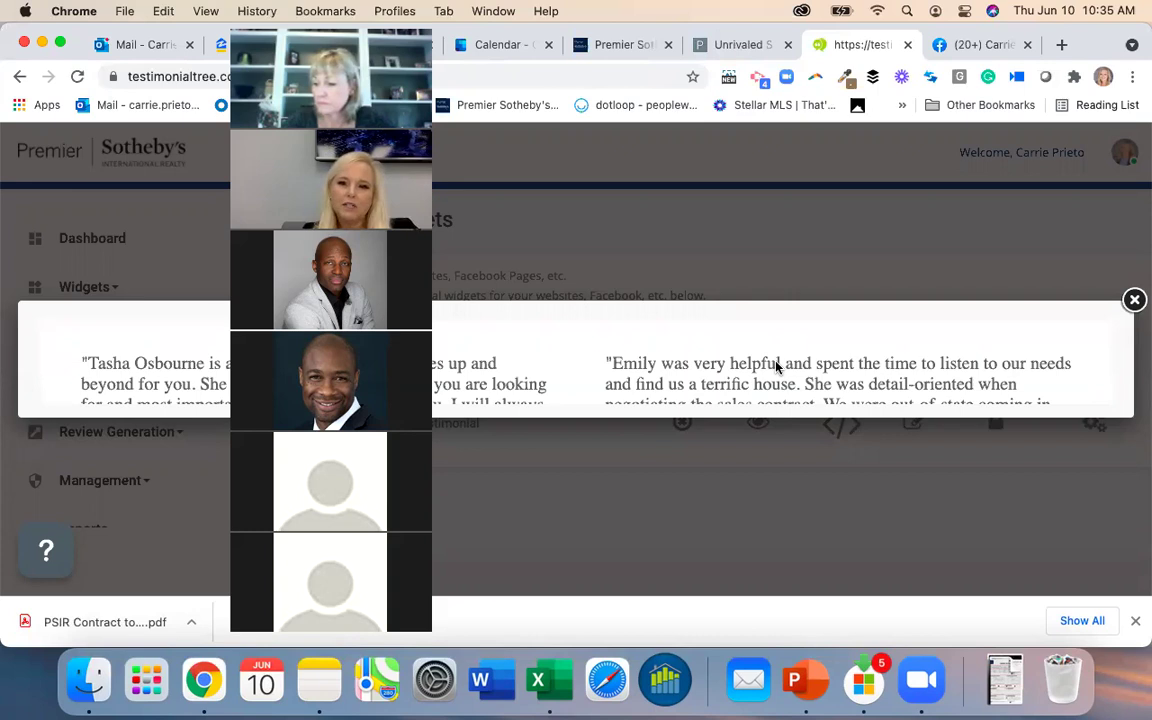
scroll(776, 367, down, 3)
scroll(776, 367, up, 5)
scroll(776, 367, down, 2)
scroll(698, 324, up, 2)
click(1134, 300)
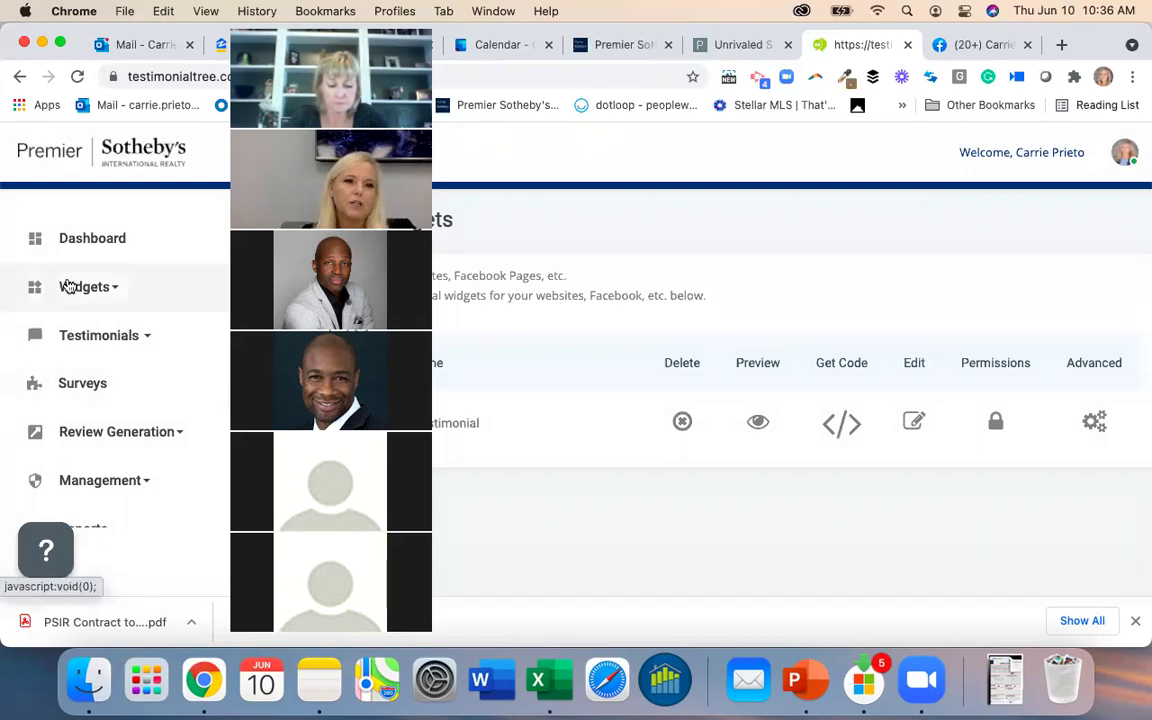
Open Add Facebook Tab from the Widgets section of the sidebar.
click(68, 287)
scroll(95, 420, down, 1)
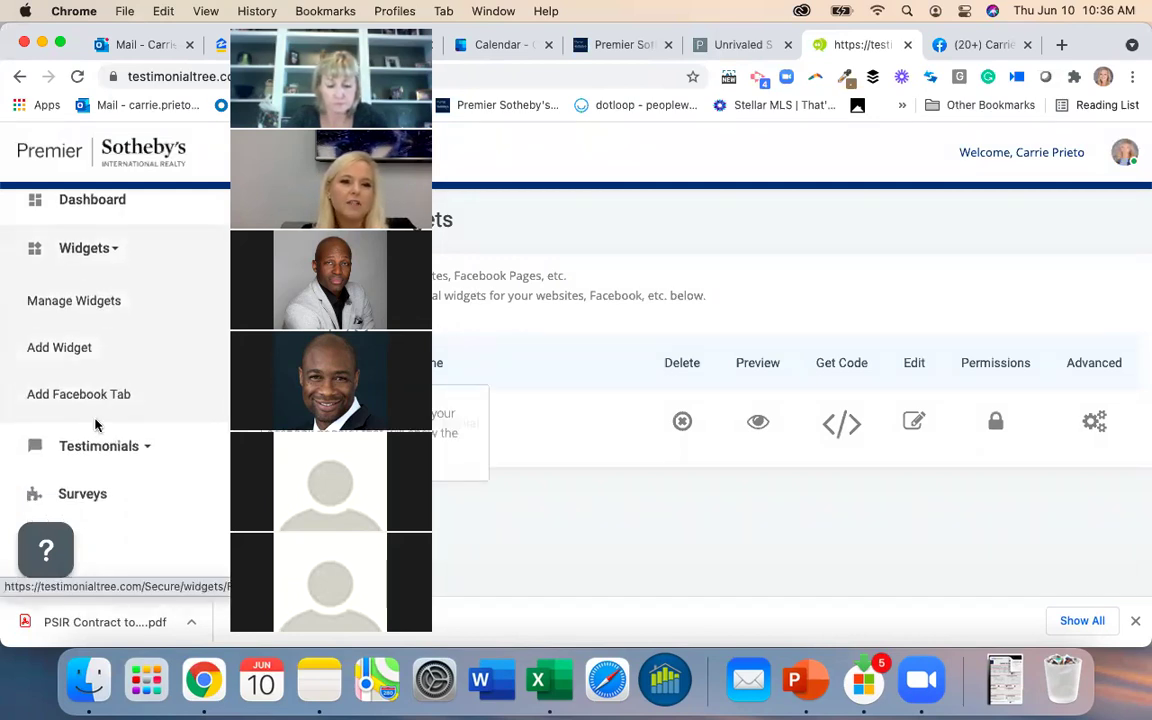
click(104, 399)
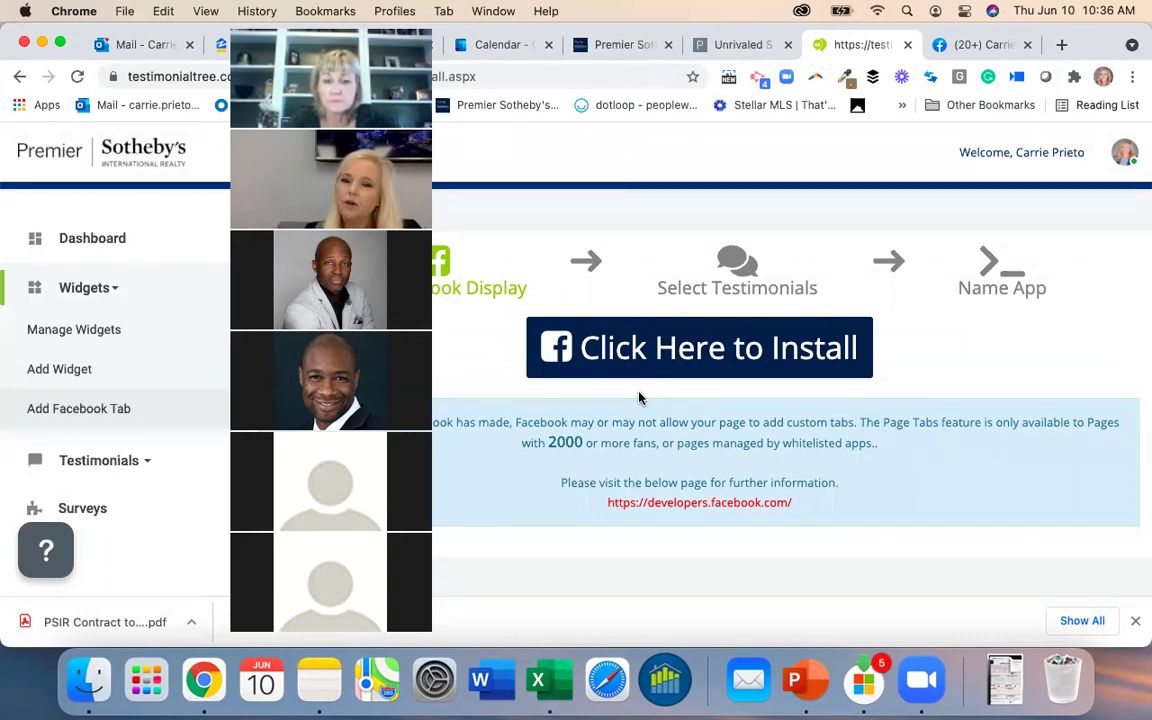
Try adding the Testimonial Tree tab to the Your Real Estate Coach Facebook page.
click(689, 370)
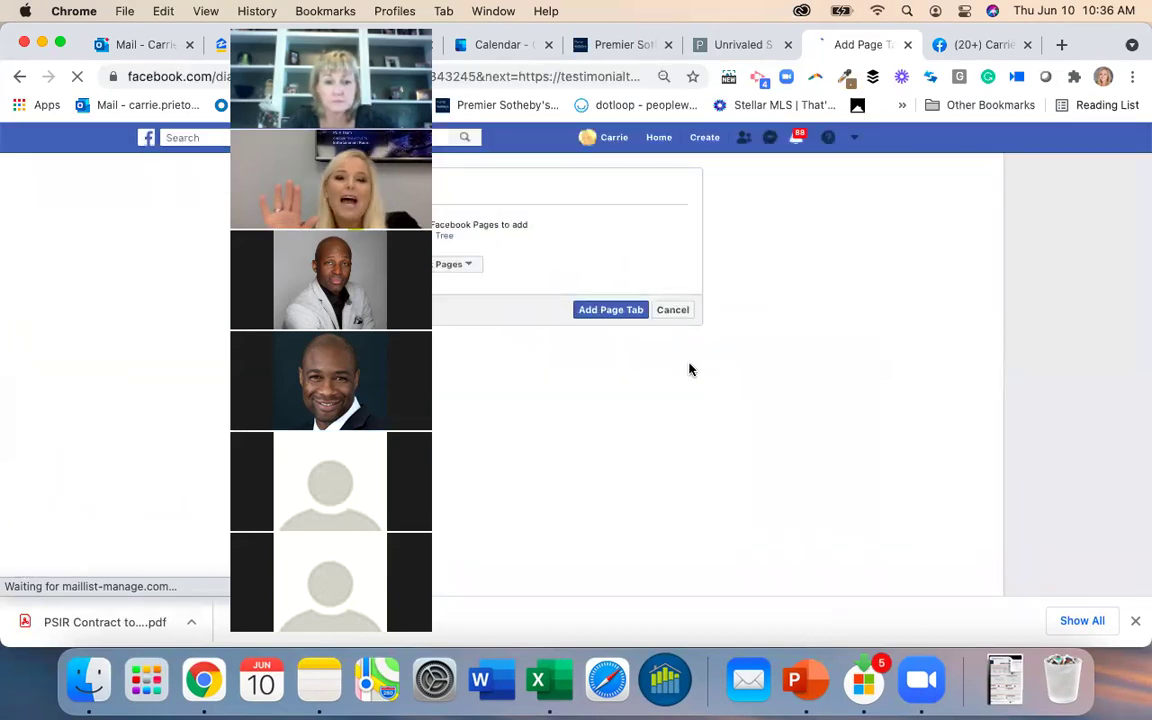
click(465, 266)
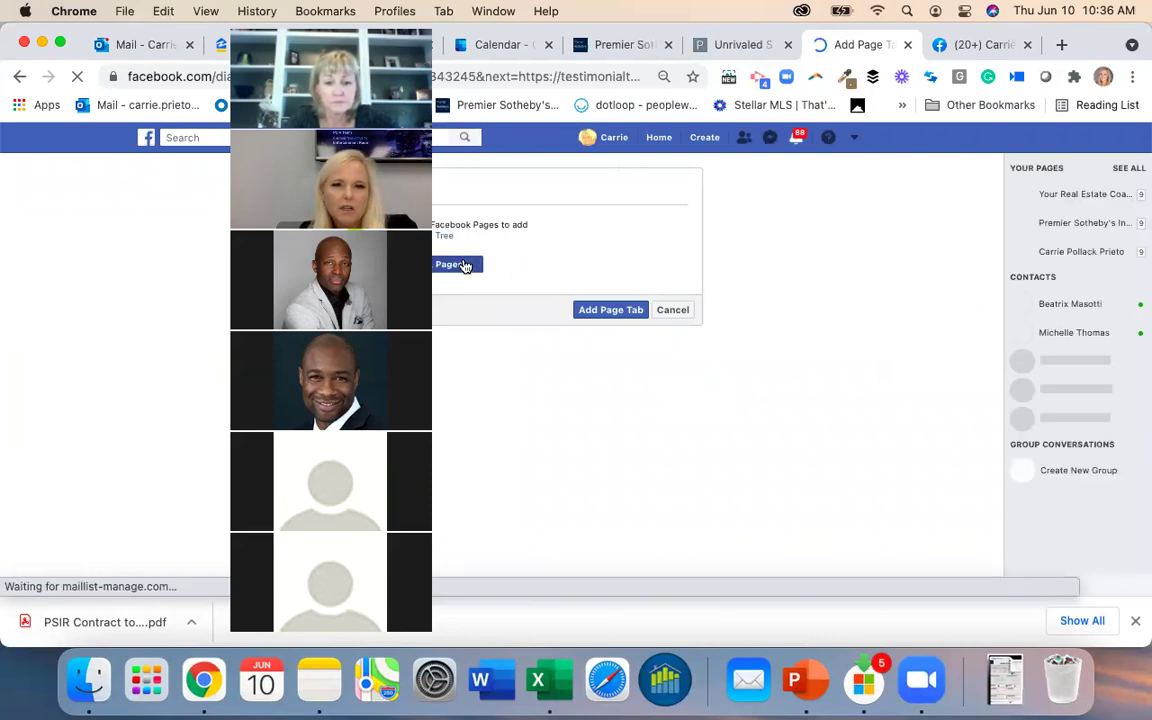
click(465, 266)
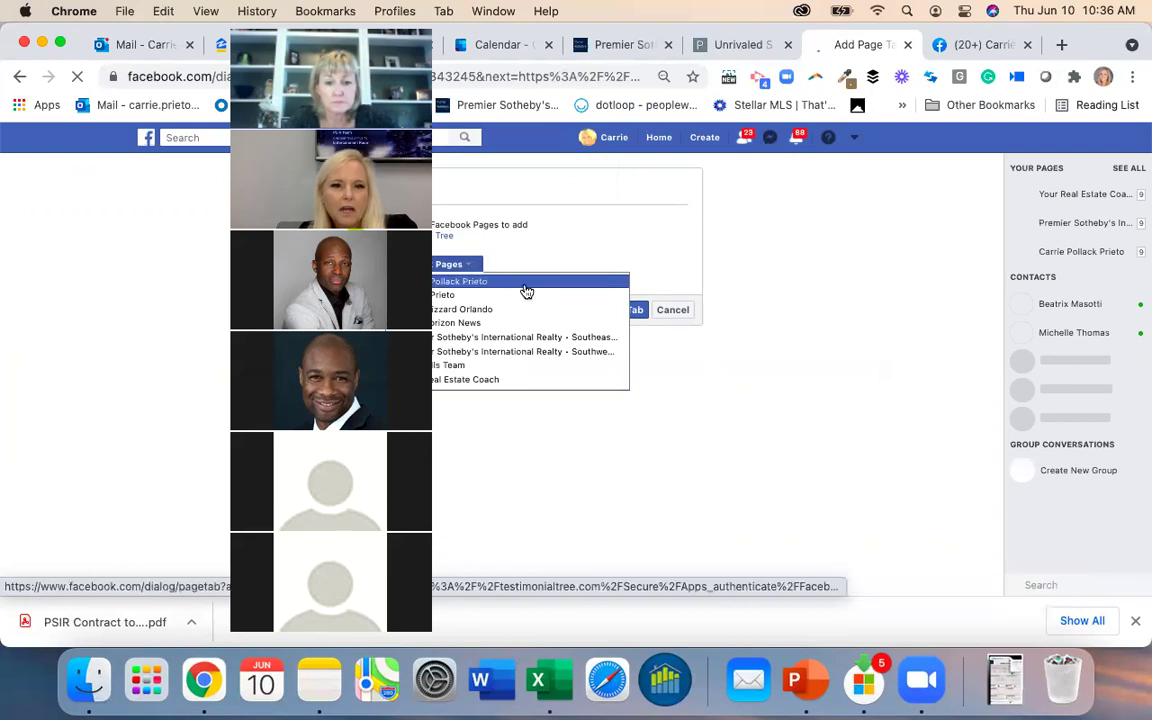
click(495, 380)
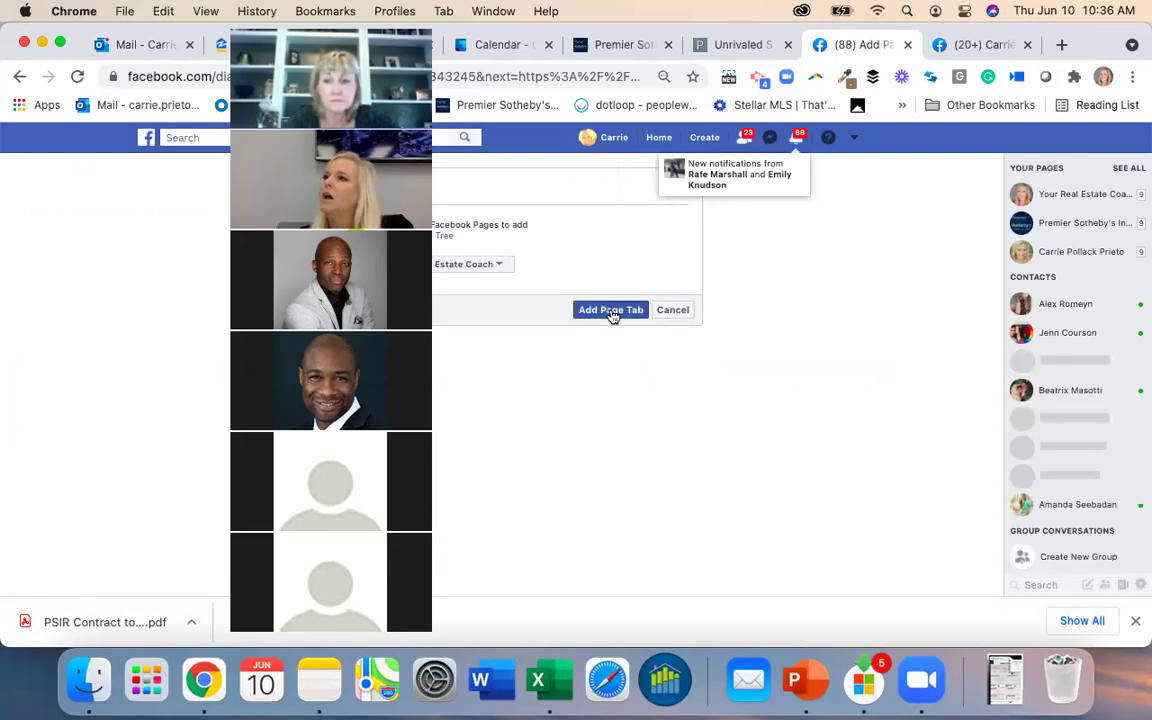
click(611, 311)
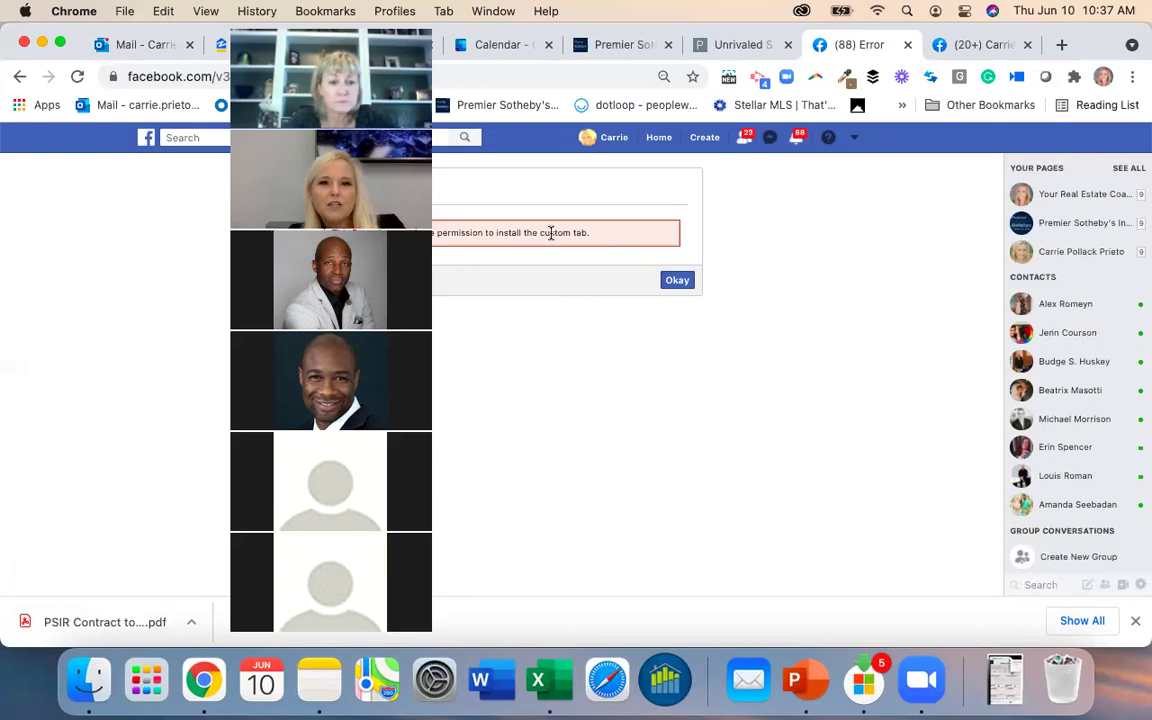
Dismiss the missing-permission error and close the Facebook error tab.
click(677, 281)
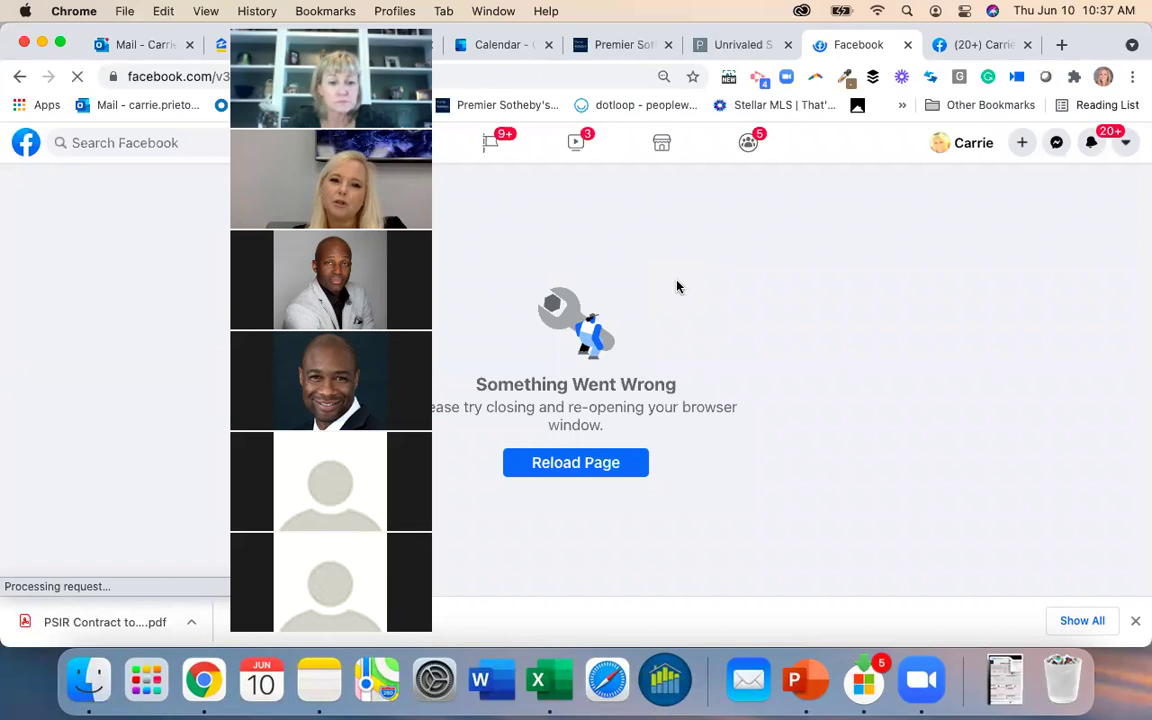
click(908, 46)
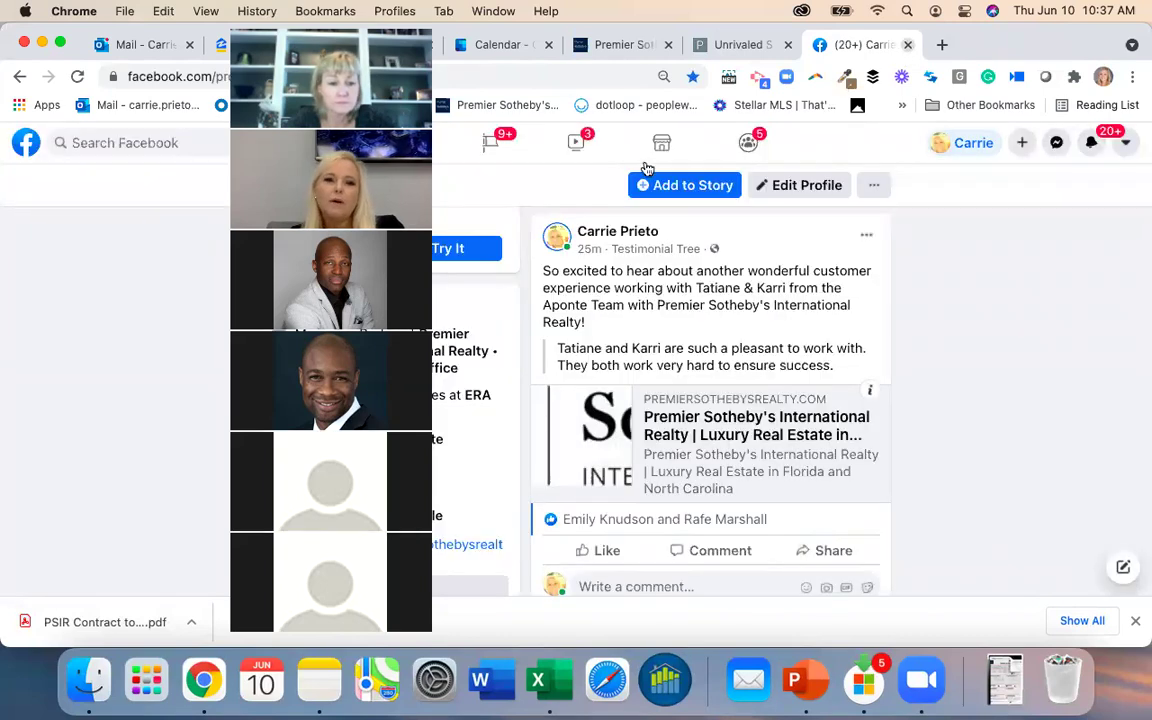
scroll(678, 318, up, 3)
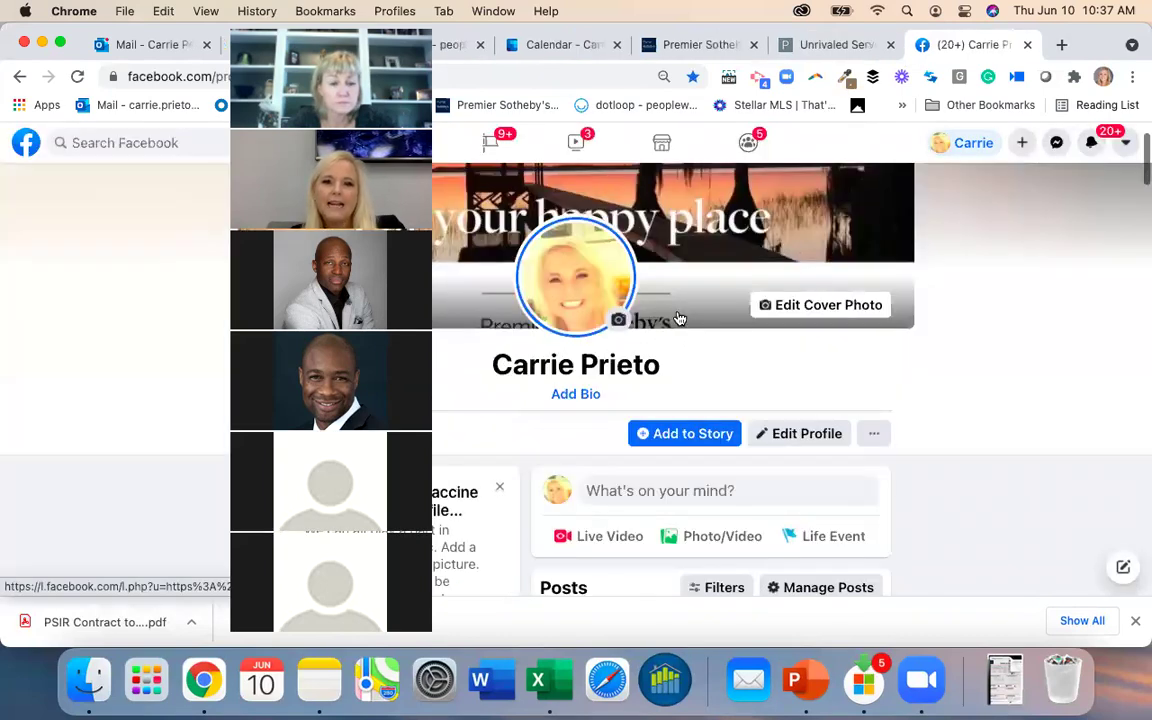
From the Facebook home feed, expand shortcuts and open the Your Real Estate Coach page.
scroll(678, 318, down, 2)
scroll(468, 366, up, 4)
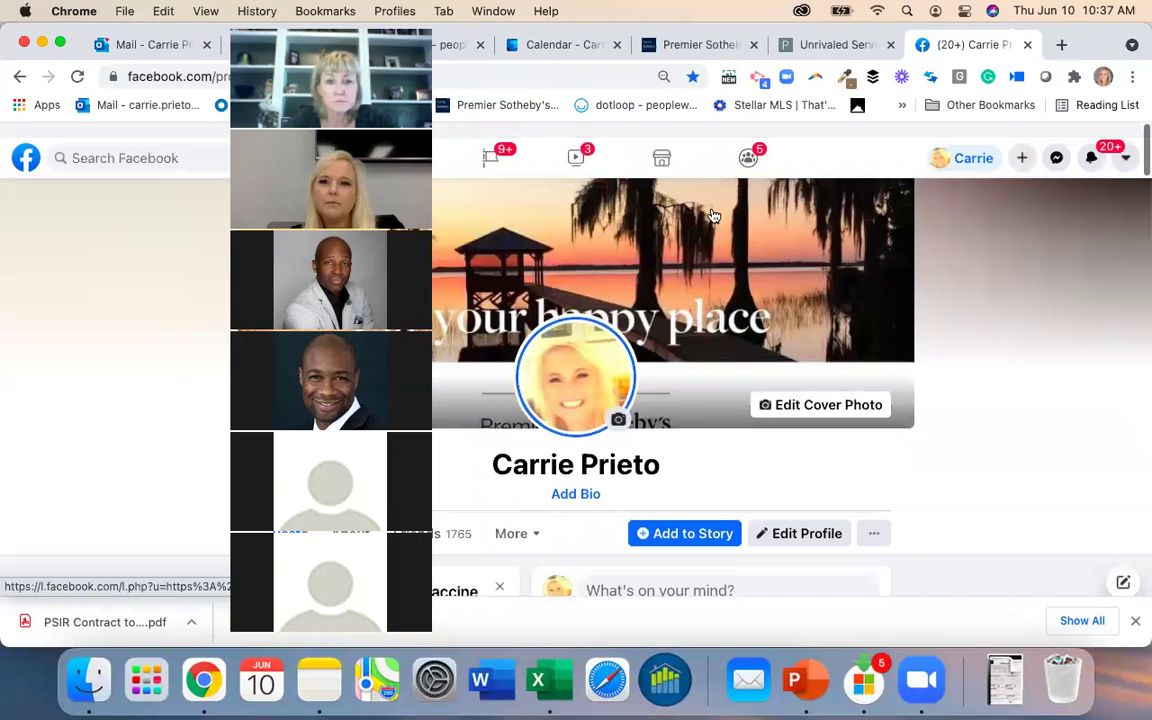
scroll(300, 260, down, 1)
click(26, 143)
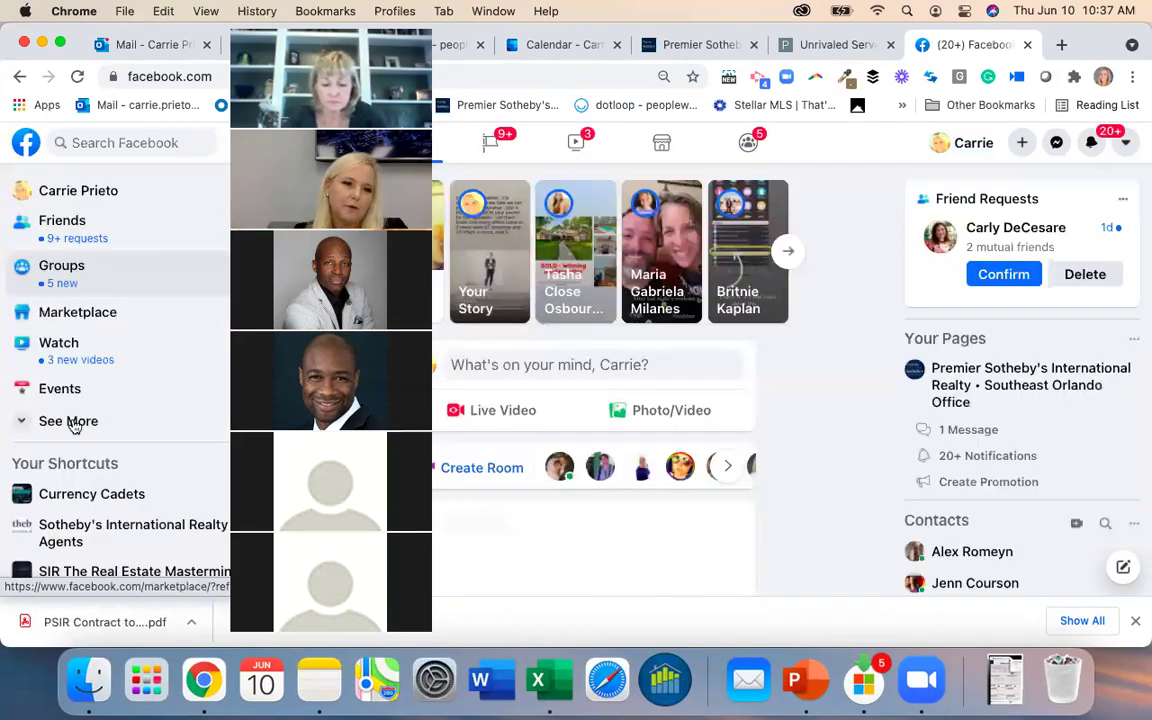
scroll(75, 422, down, 3)
click(57, 540)
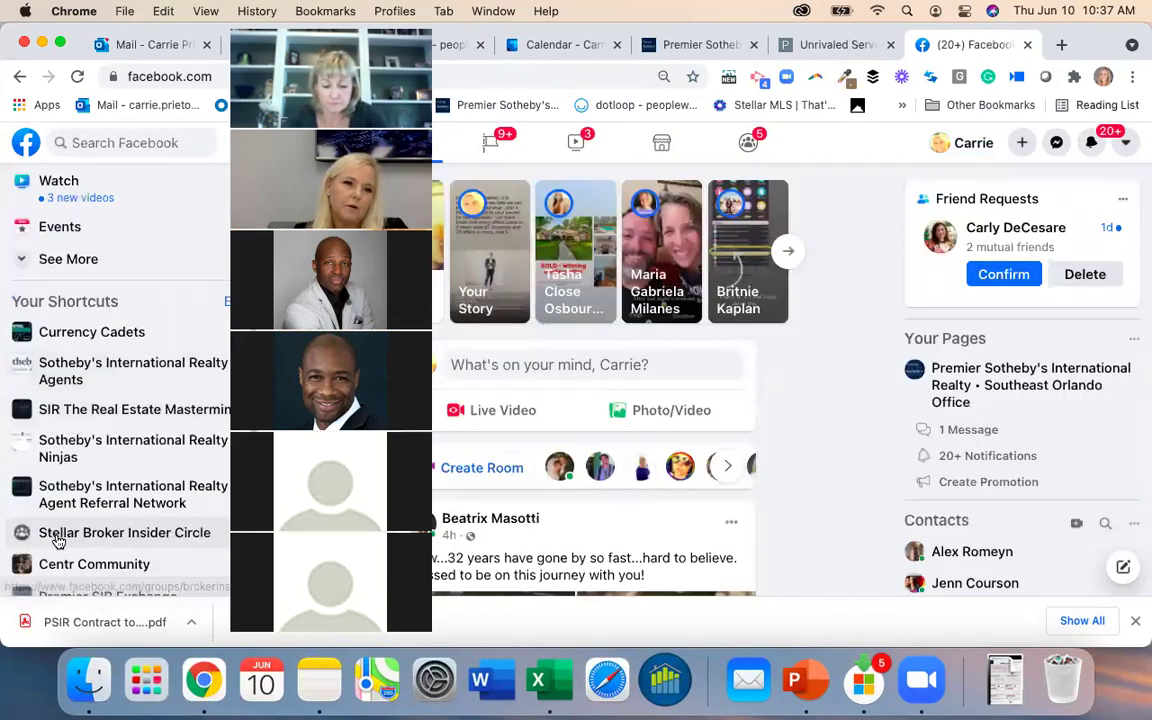
scroll(58, 541, down, 2)
click(75, 502)
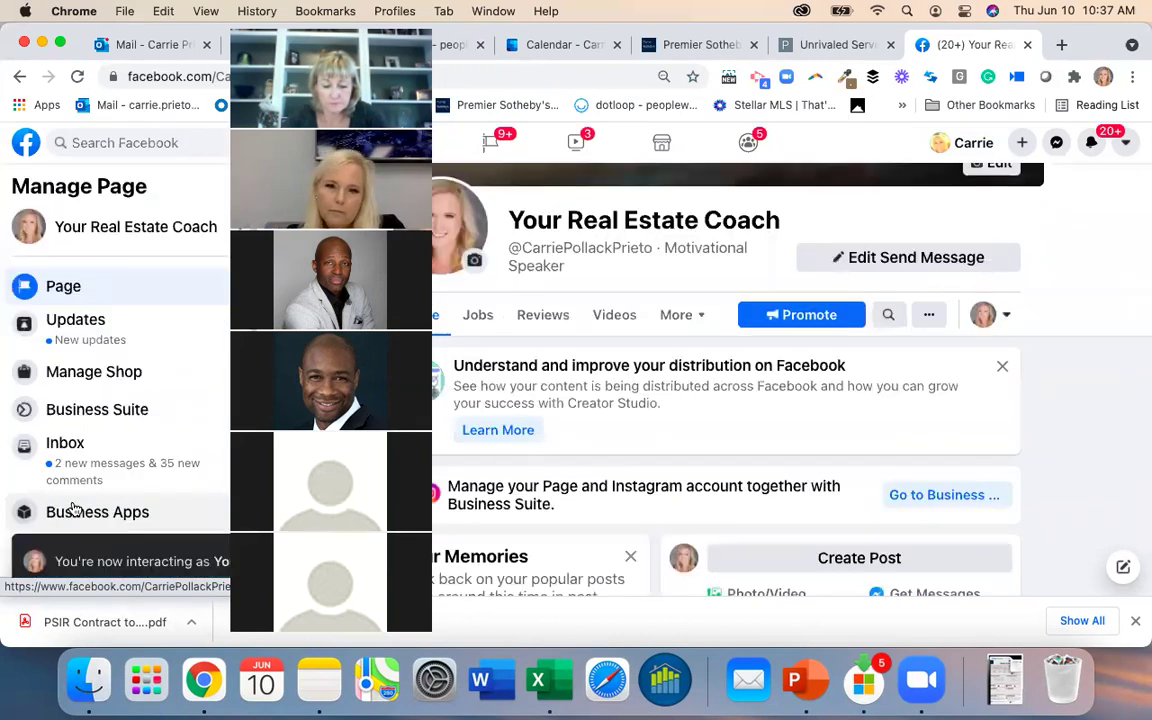
Open the page's Reviews and capture a region screenshot of a five-star review.
click(543, 315)
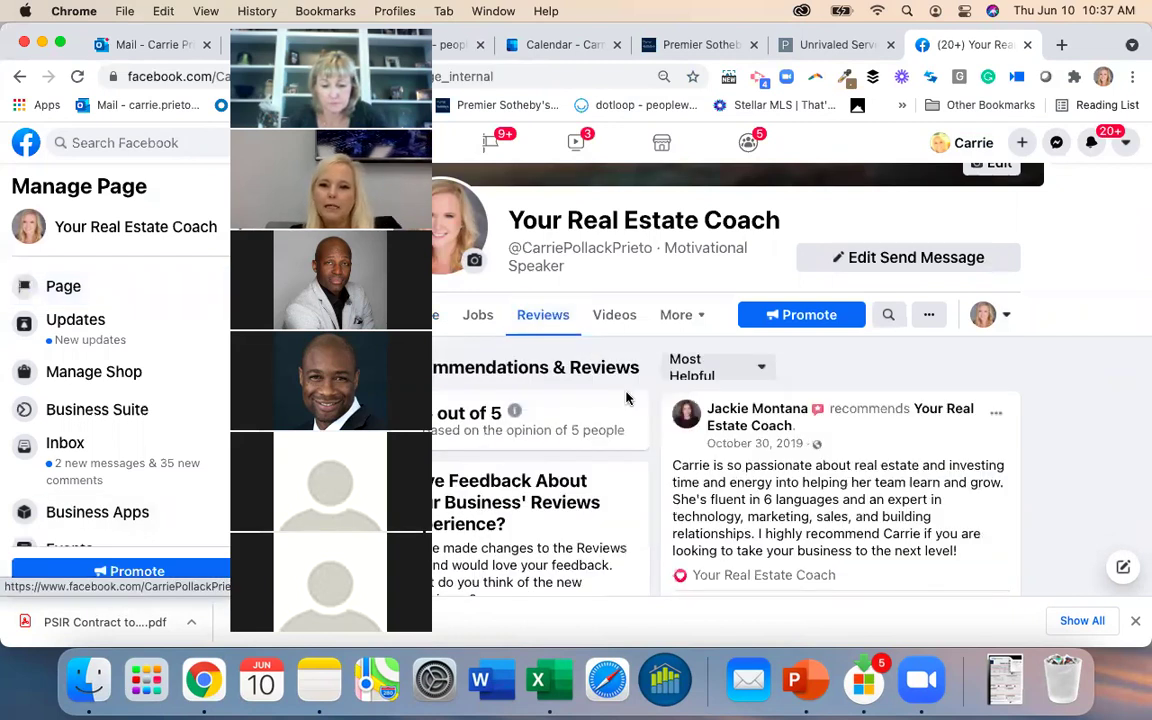
scroll(627, 398, down, 5)
scroll(627, 398, down, 2)
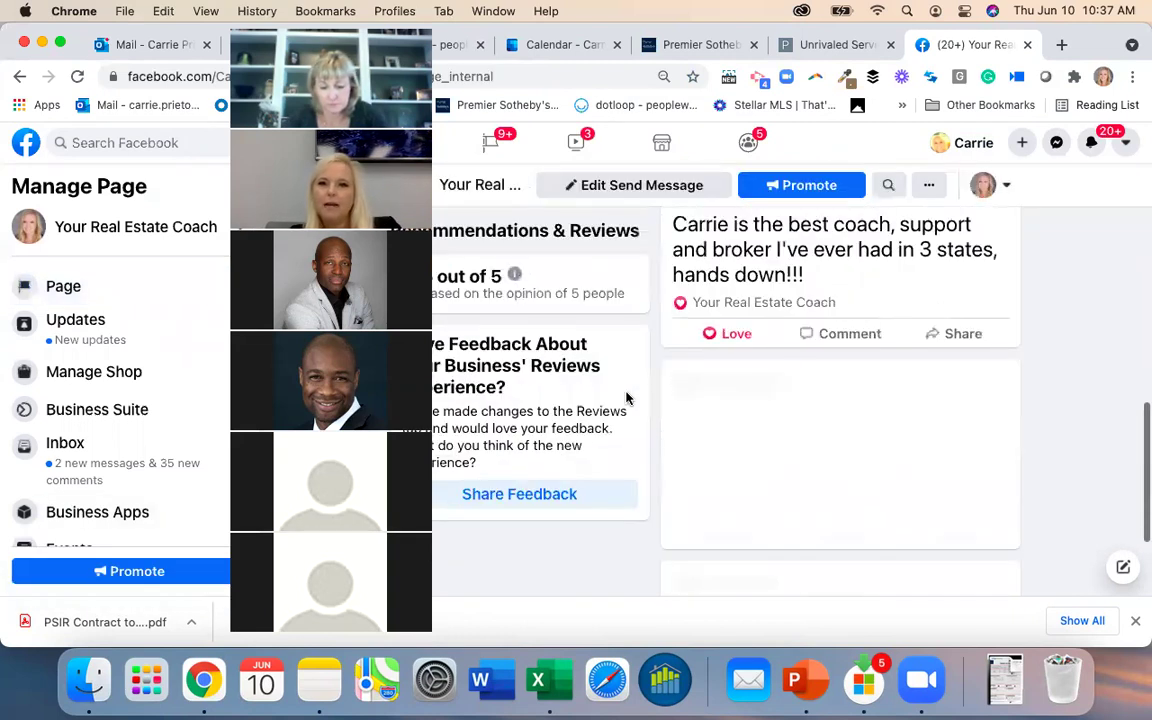
scroll(630, 390, up, 1)
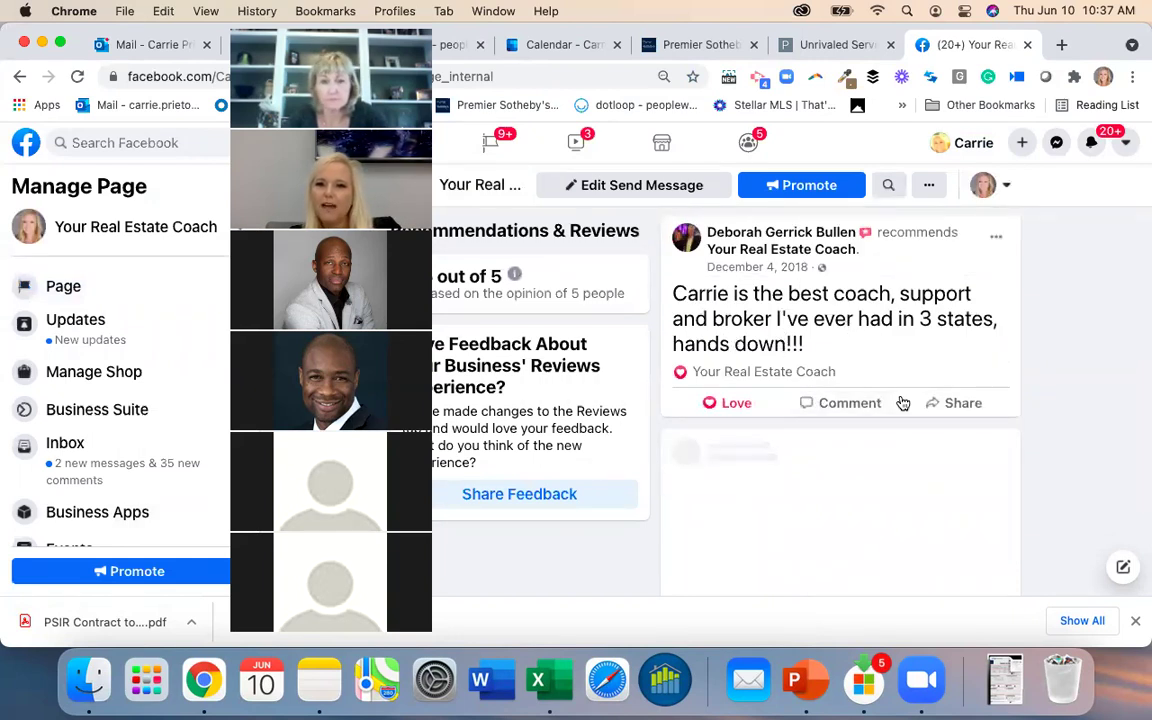
scroll(903, 403, down, 1)
scroll(902, 402, down, 2)
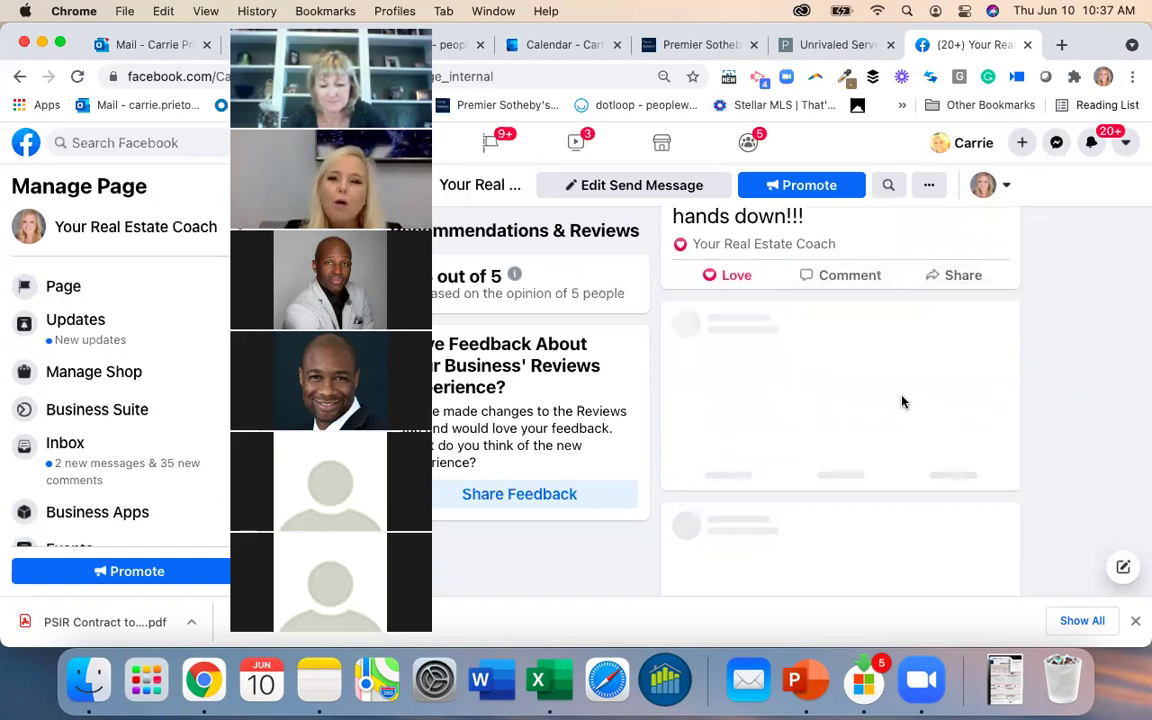
scroll(893, 350, up, 3)
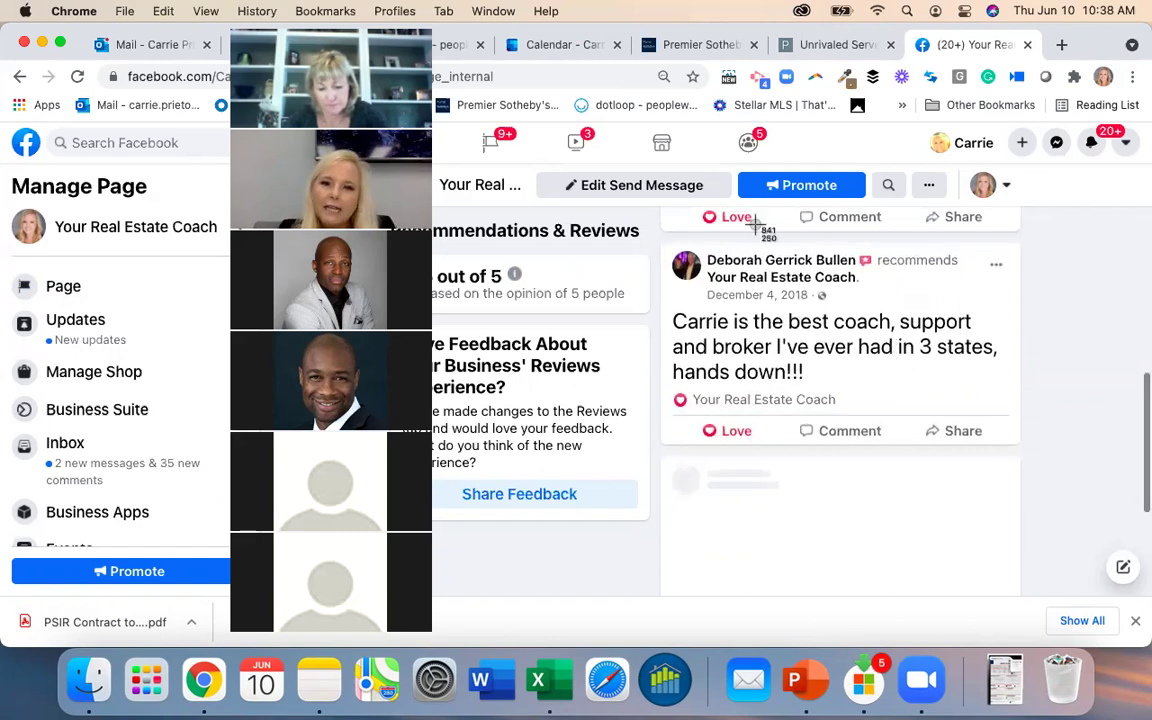
key(super+shift+4)
drag(660, 246, 1019, 446)
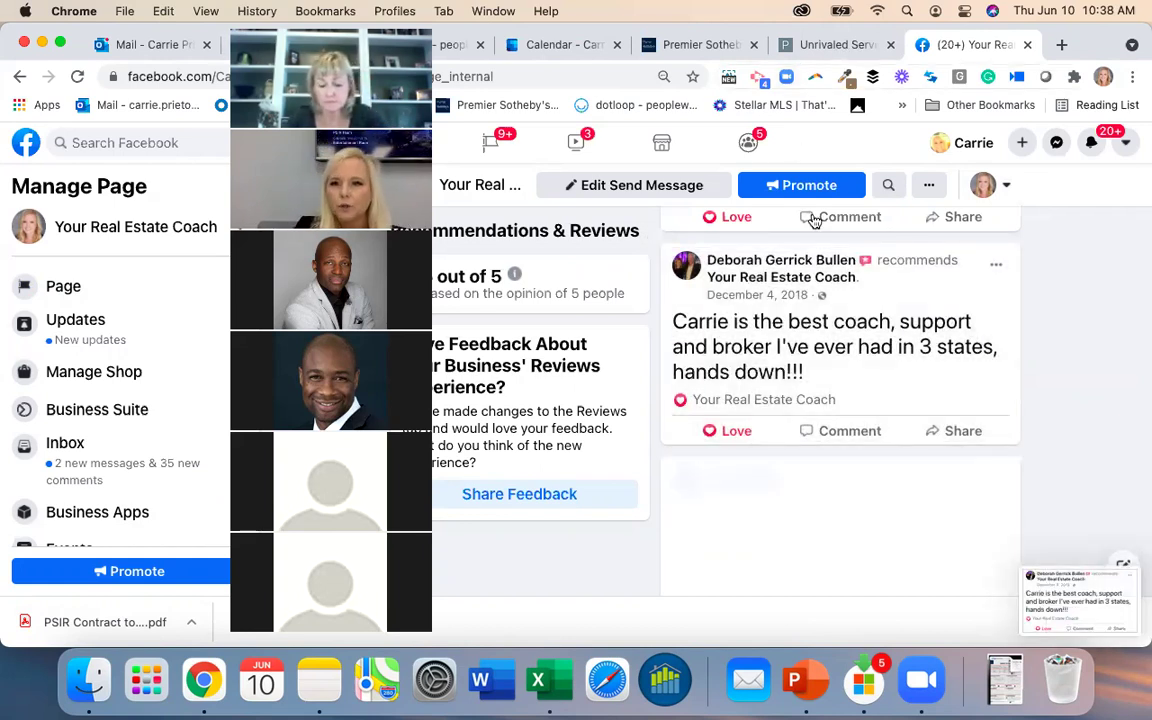
Launch Testimonial Tree from the Premier Sotheby's site tile.
scroll(855, 268, up, 4)
scroll(855, 268, down, 3)
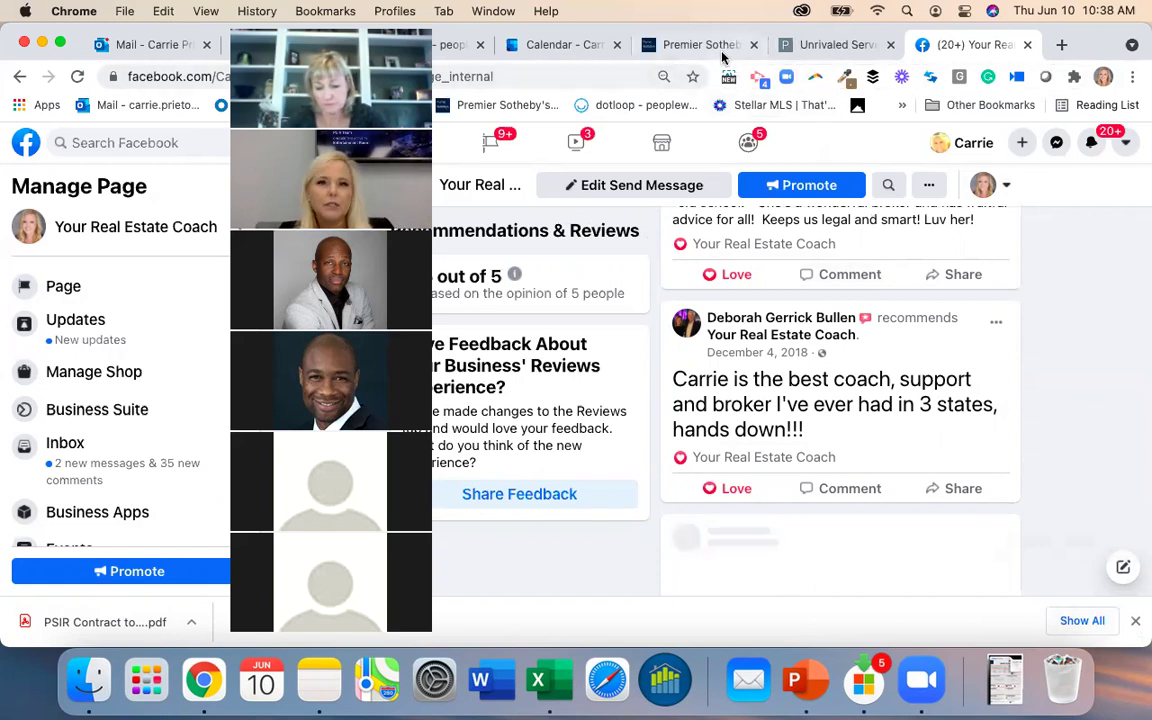
click(652, 45)
click(578, 428)
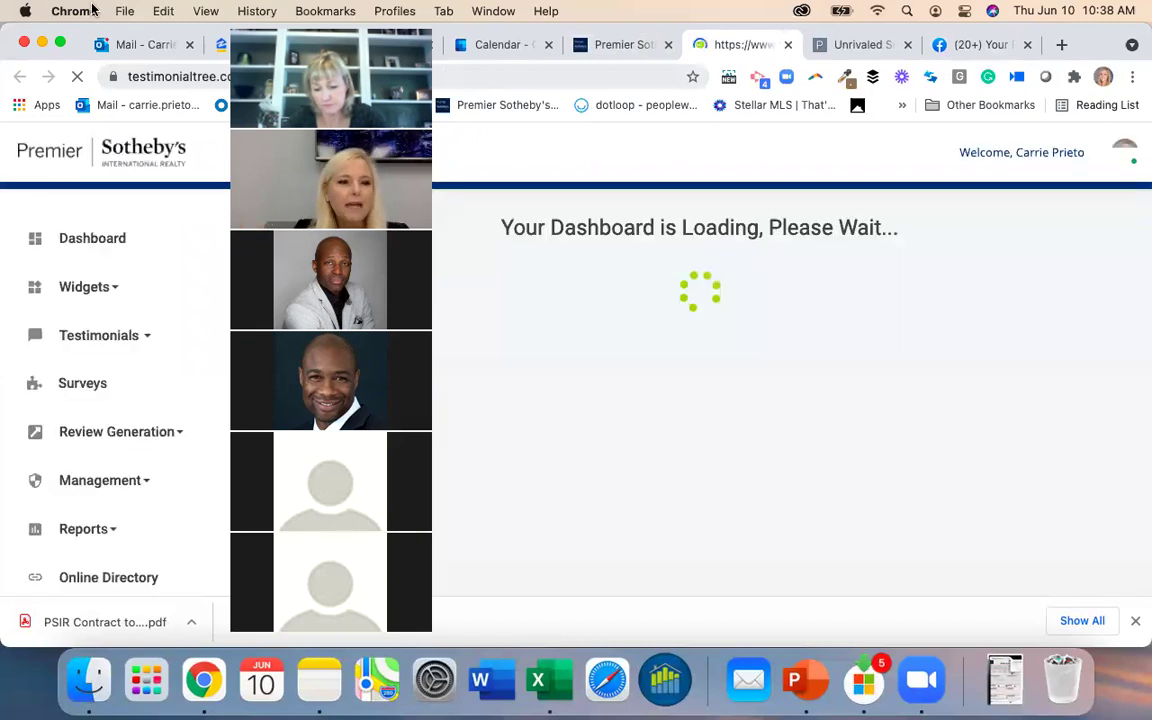
Add a new testimonial and attach the Desktop screenshot of the Facebook review as its image.
click(108, 429)
scroll(110, 429, down, 2)
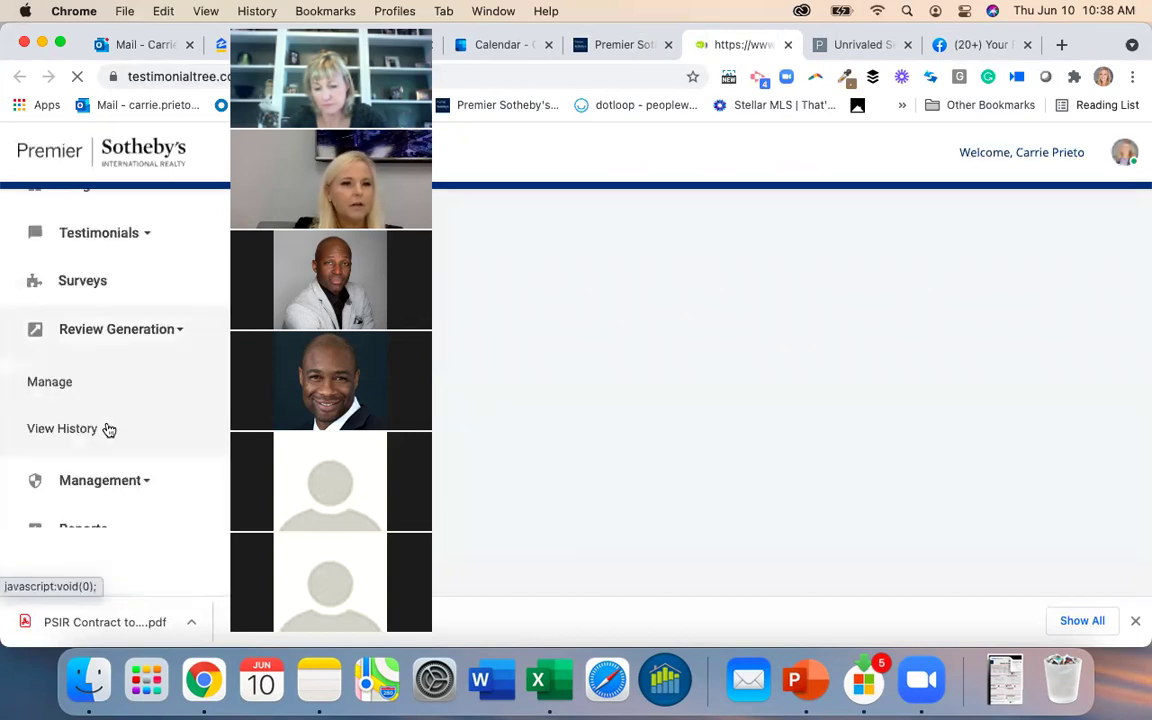
click(108, 330)
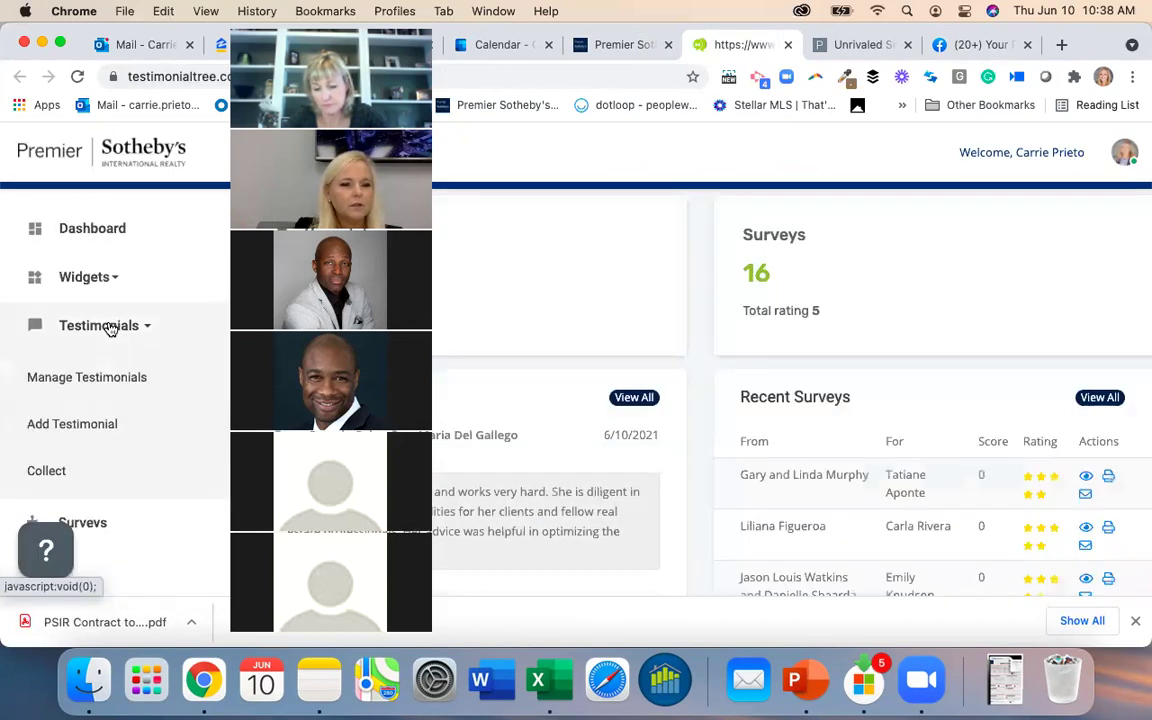
click(93, 430)
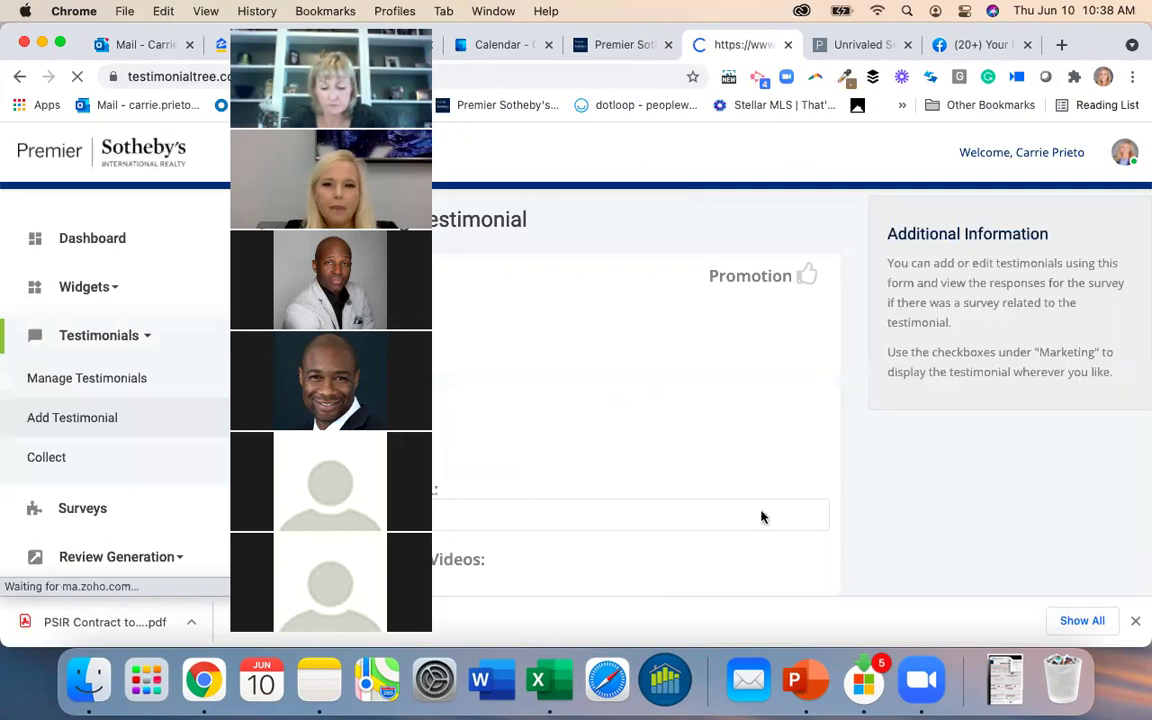
scroll(447, 404, down, 2)
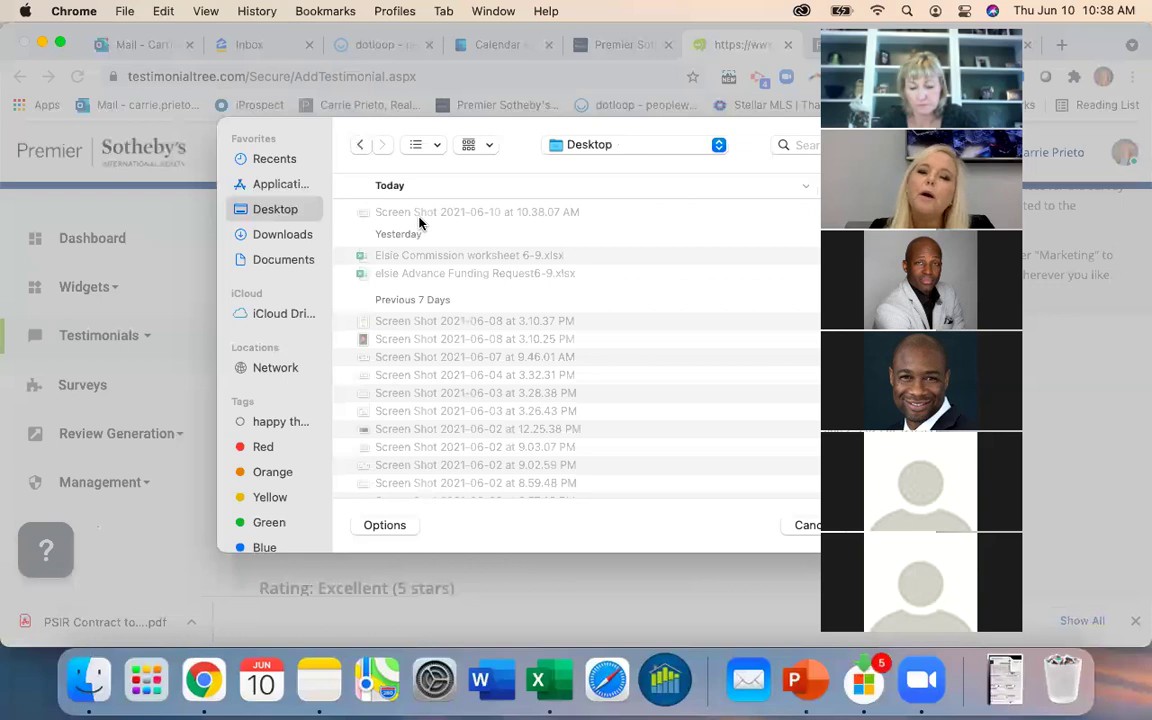
double_click(419, 214)
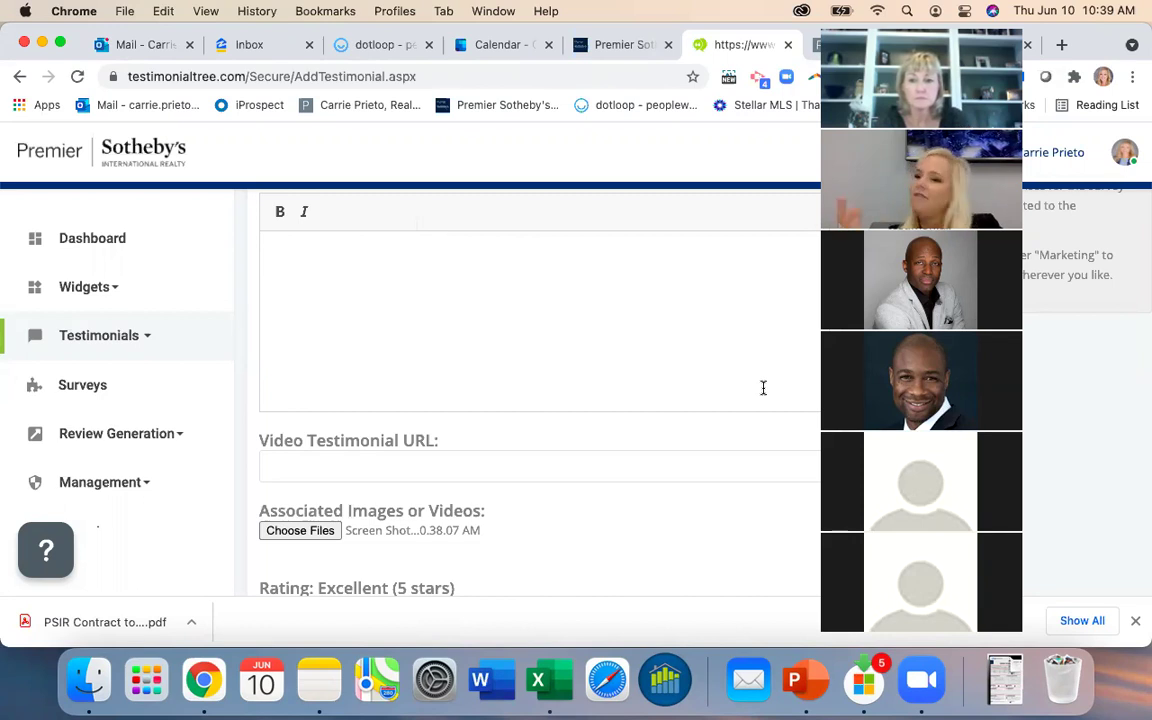
Enter the testimonial author's name and move through the company and email fields.
scroll(558, 345, up, 2)
scroll(558, 350, down, 8)
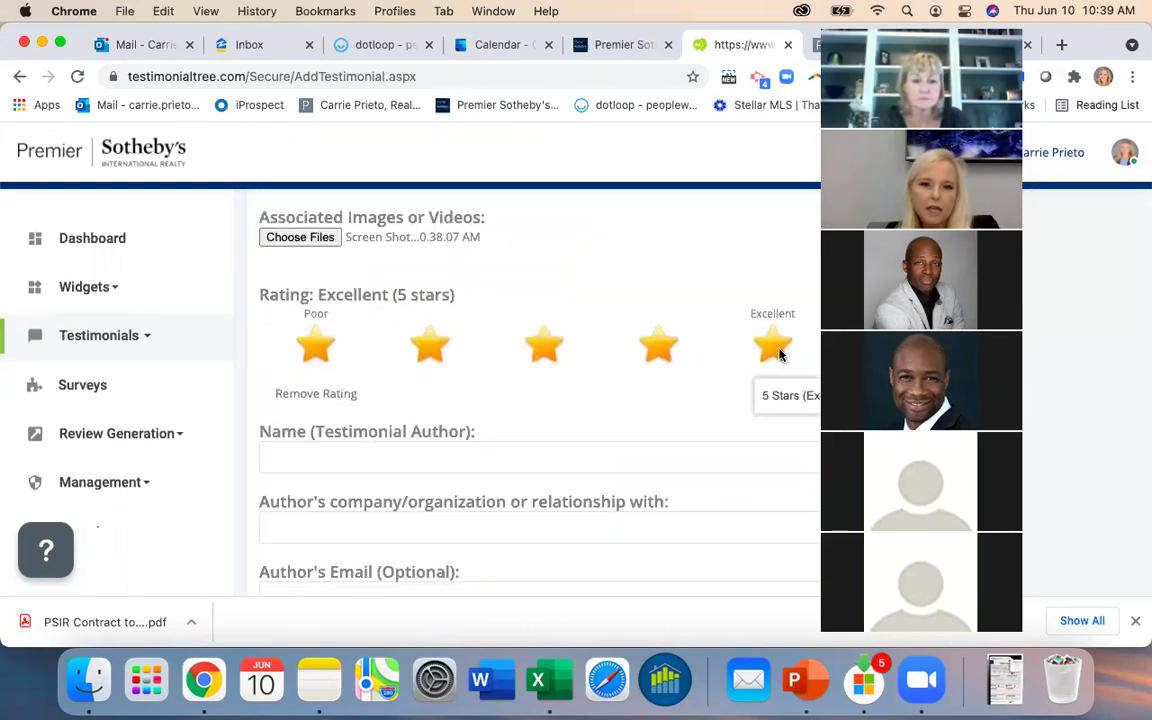
scroll(606, 430, down, 1)
click(555, 394)
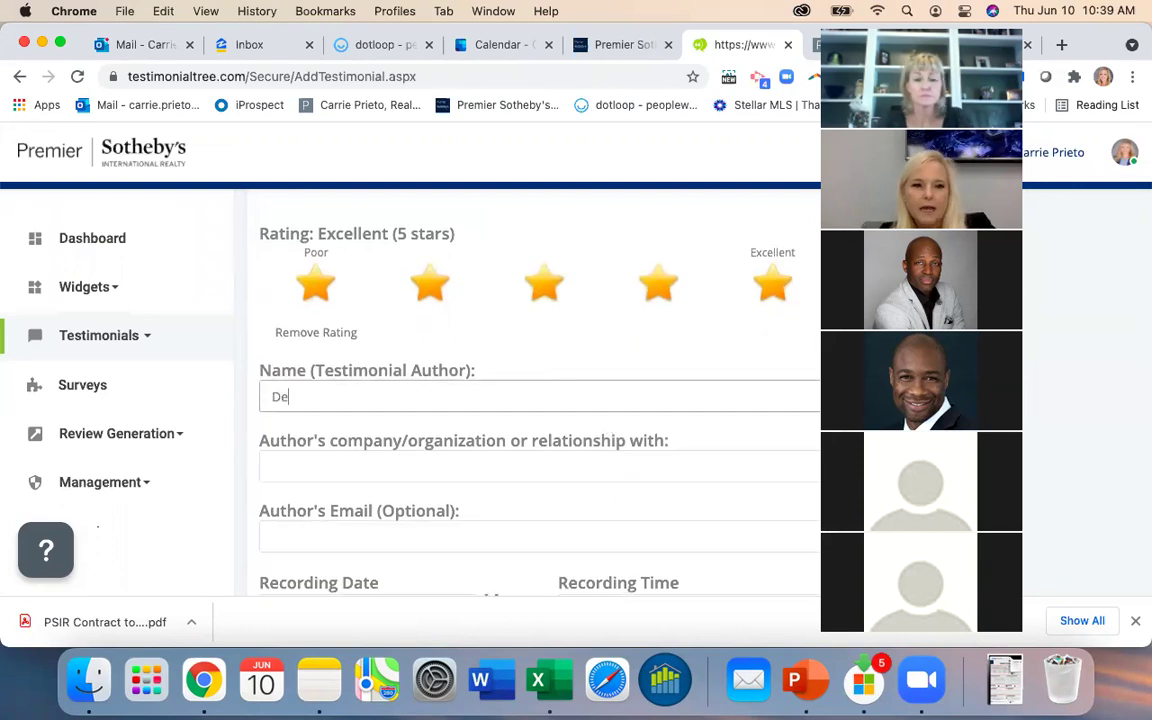
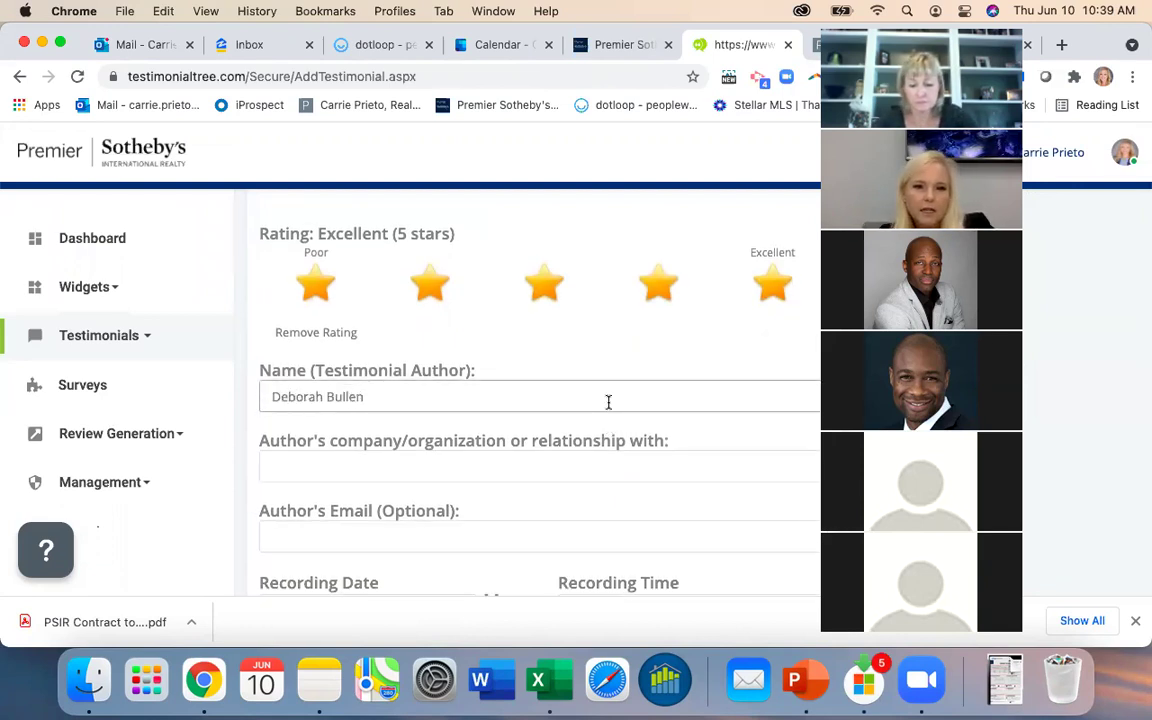
scroll(608, 401, down, 3)
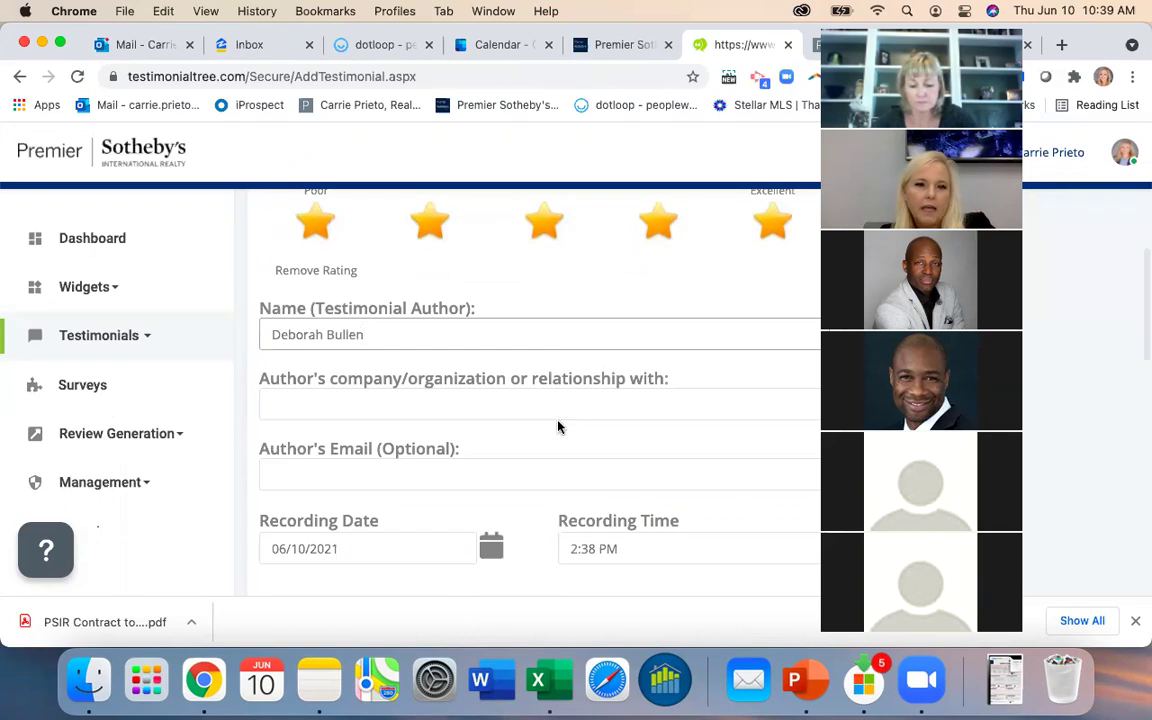
click(551, 391)
scroll(540, 405, down, 1)
click(522, 421)
scroll(522, 424, down, 2)
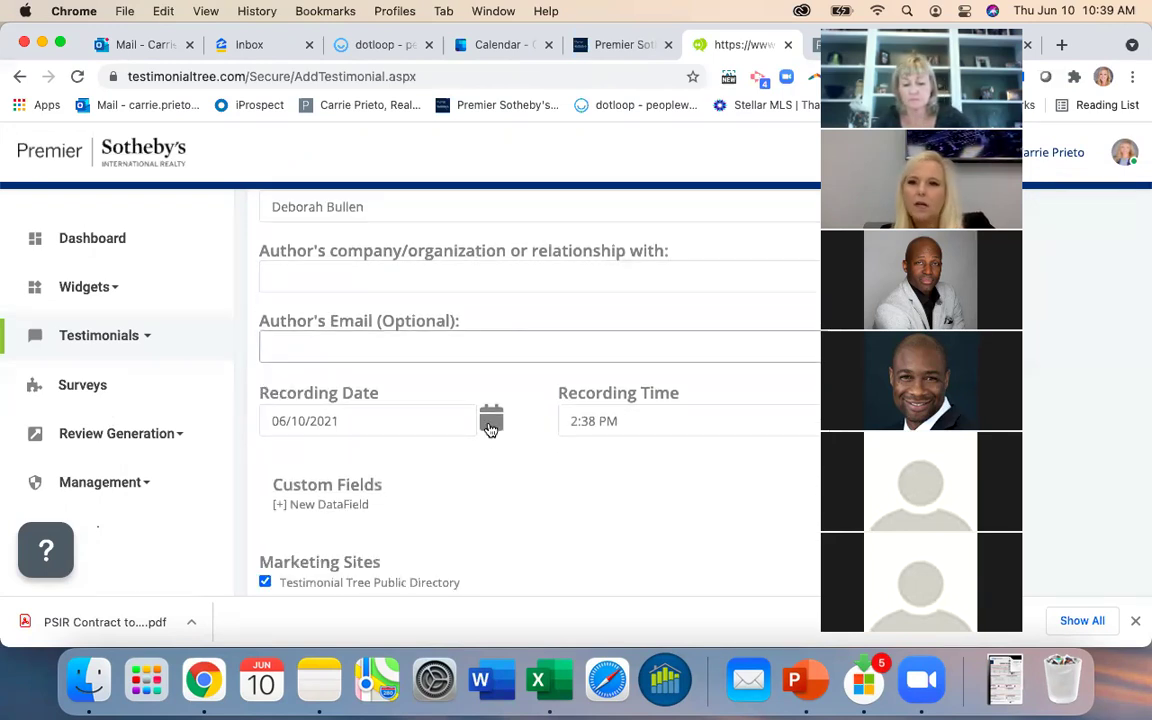
Check the Facebook reviews, then set the testimonial's recording date to 06/01/2021.
key(ctrl+Tab)
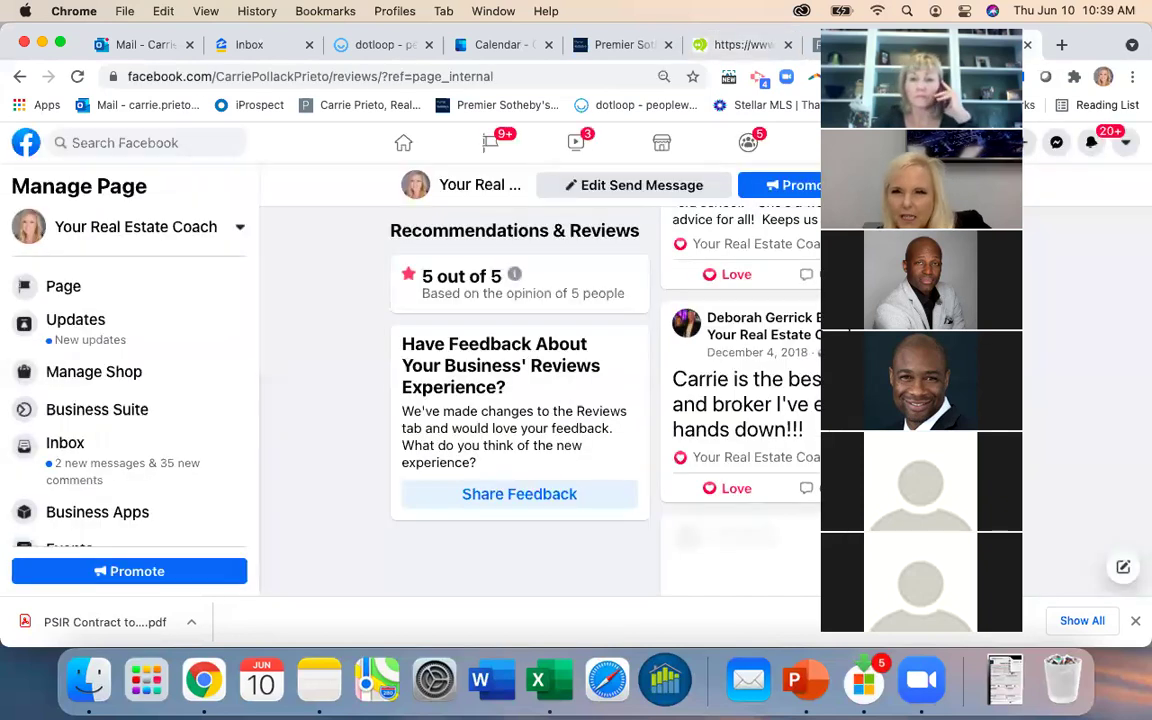
scroll(848, 329, down, 1)
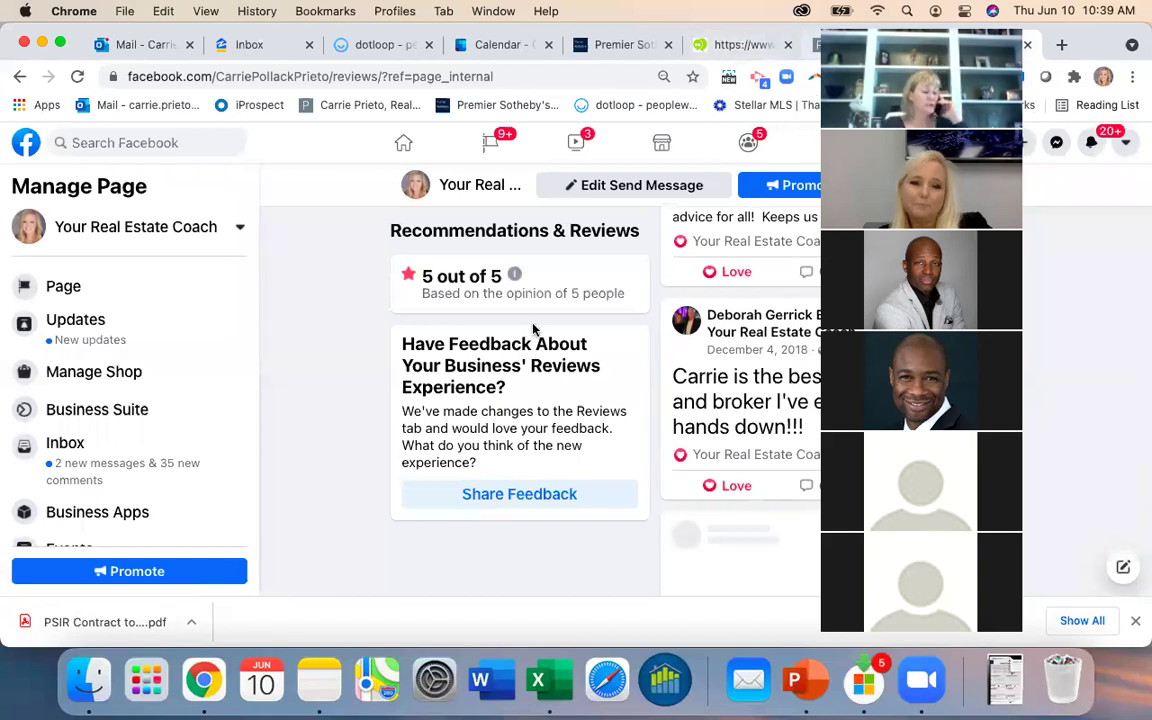
key(ctrl+shift+Tab)
click(678, 46)
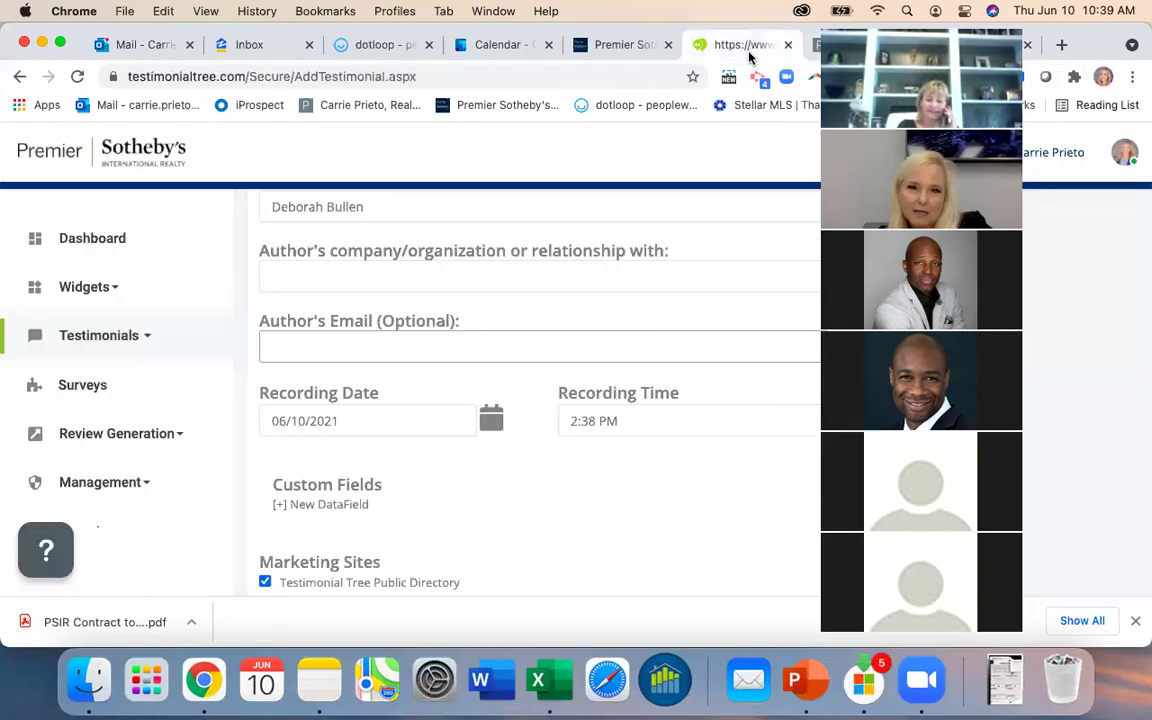
click(491, 419)
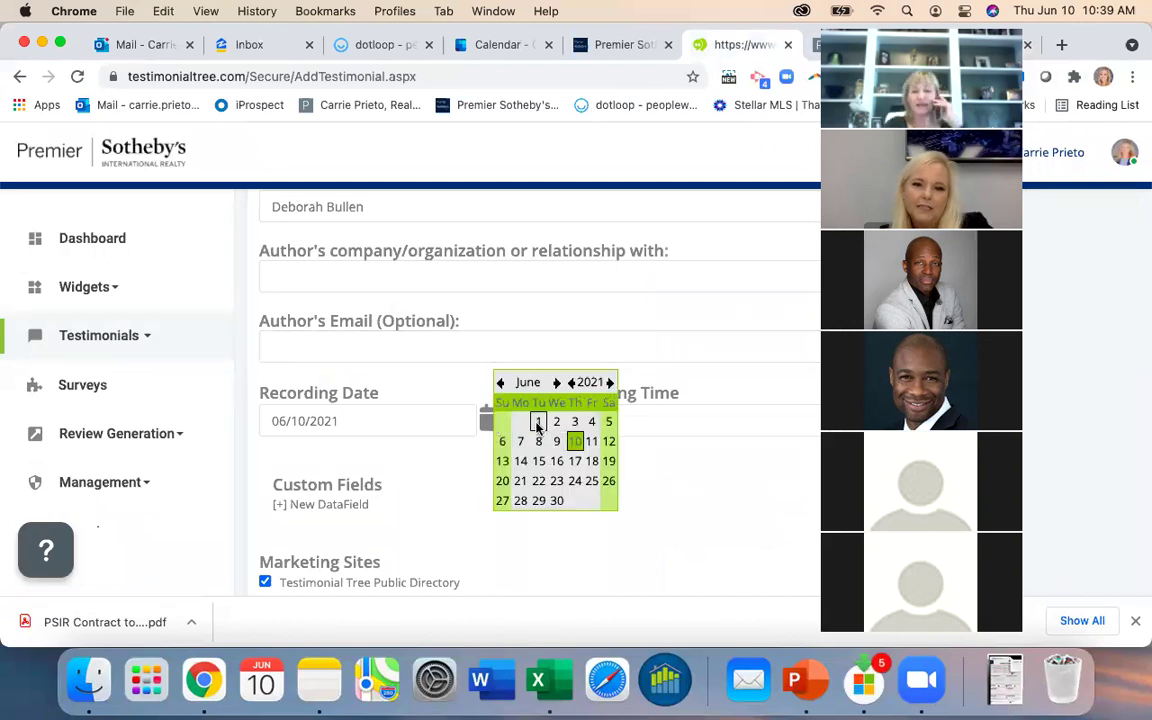
click(538, 421)
Review the testimonial text and save the new testimonial.
scroll(579, 471, down, 5)
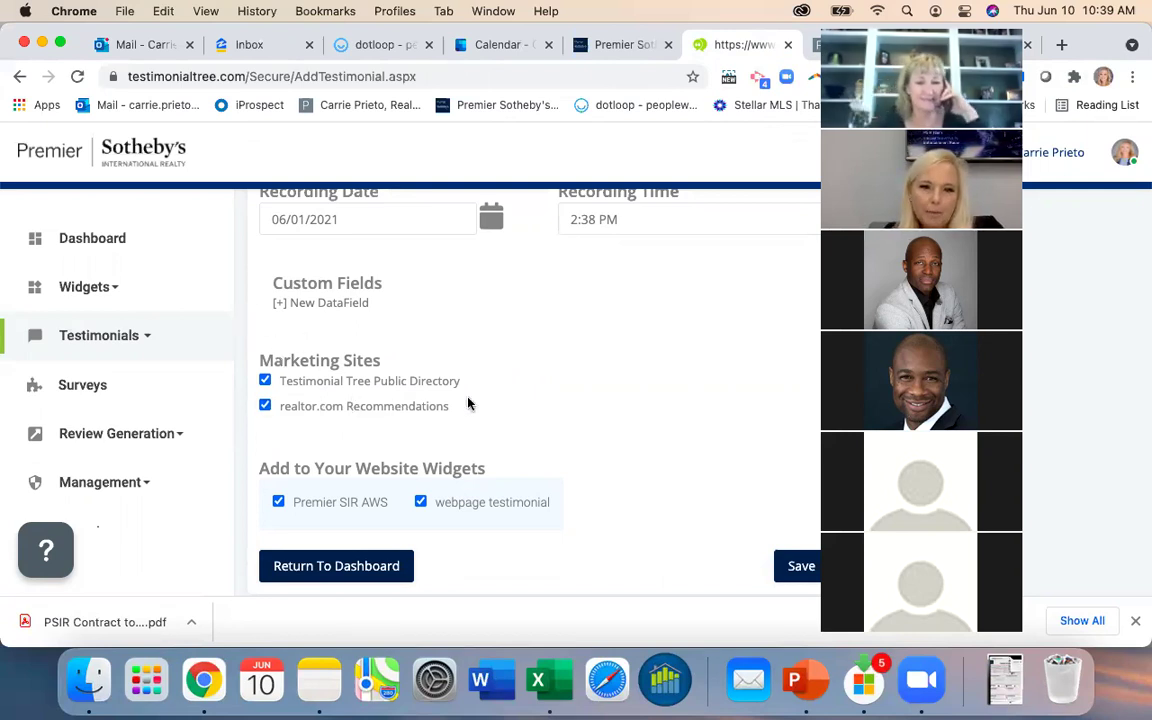
scroll(468, 403, down, 2)
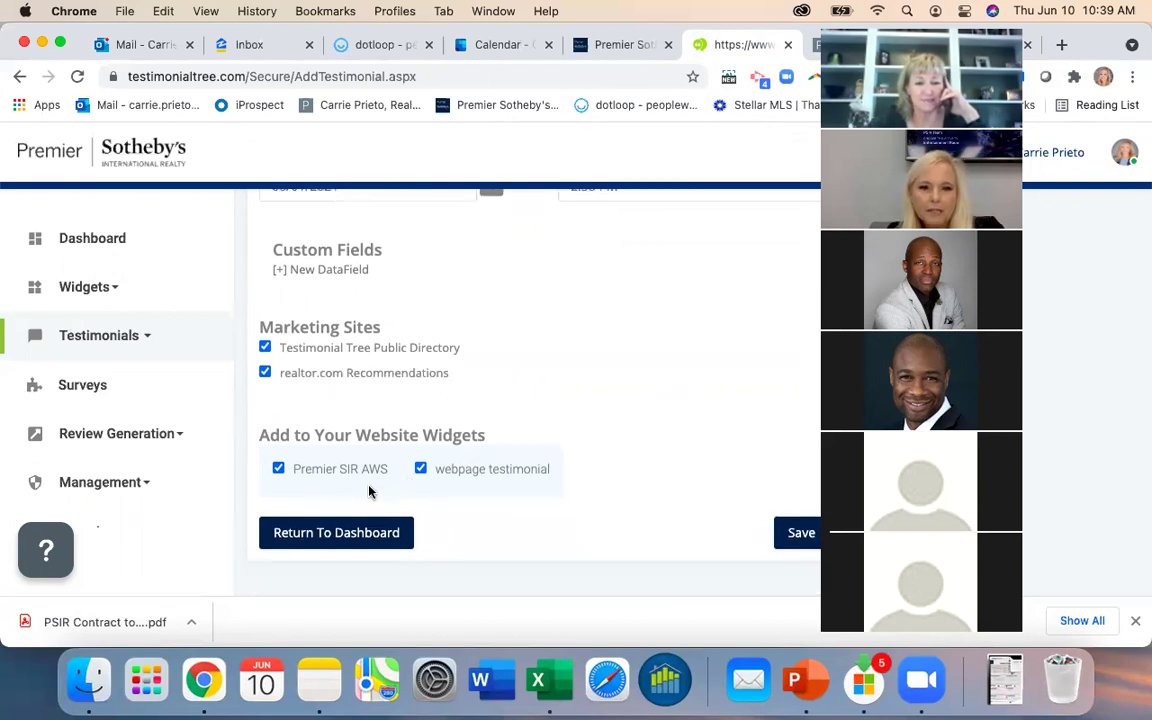
scroll(513, 480, up, 6)
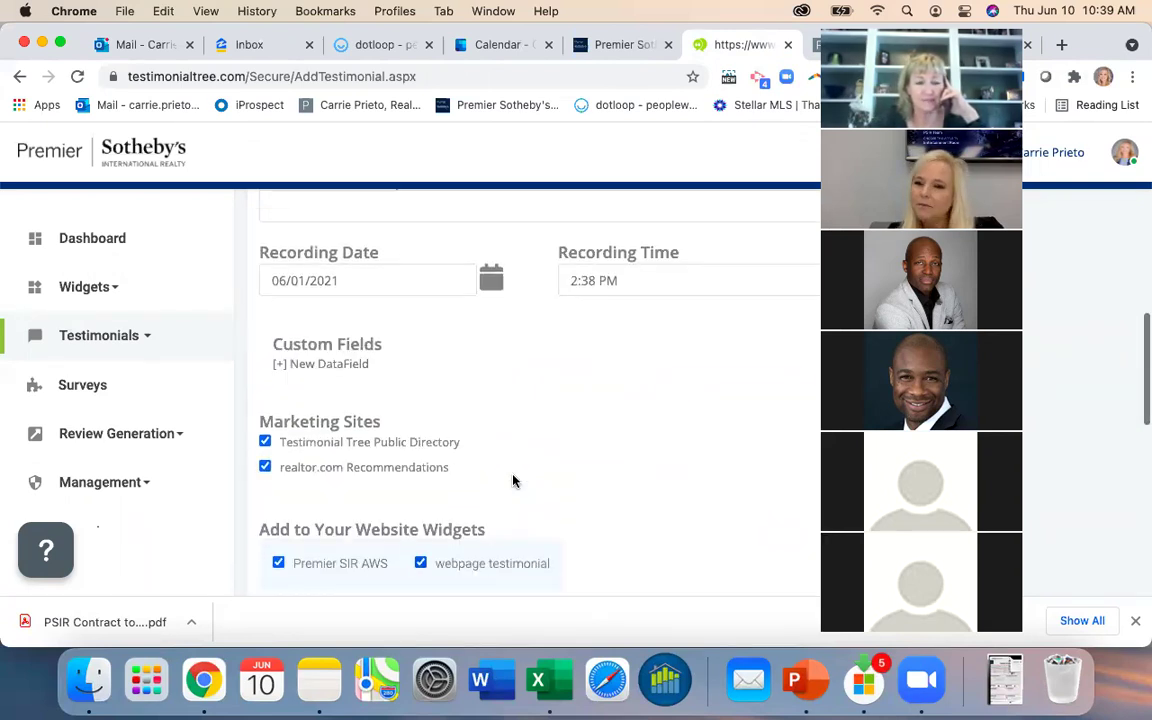
scroll(513, 480, up, 9)
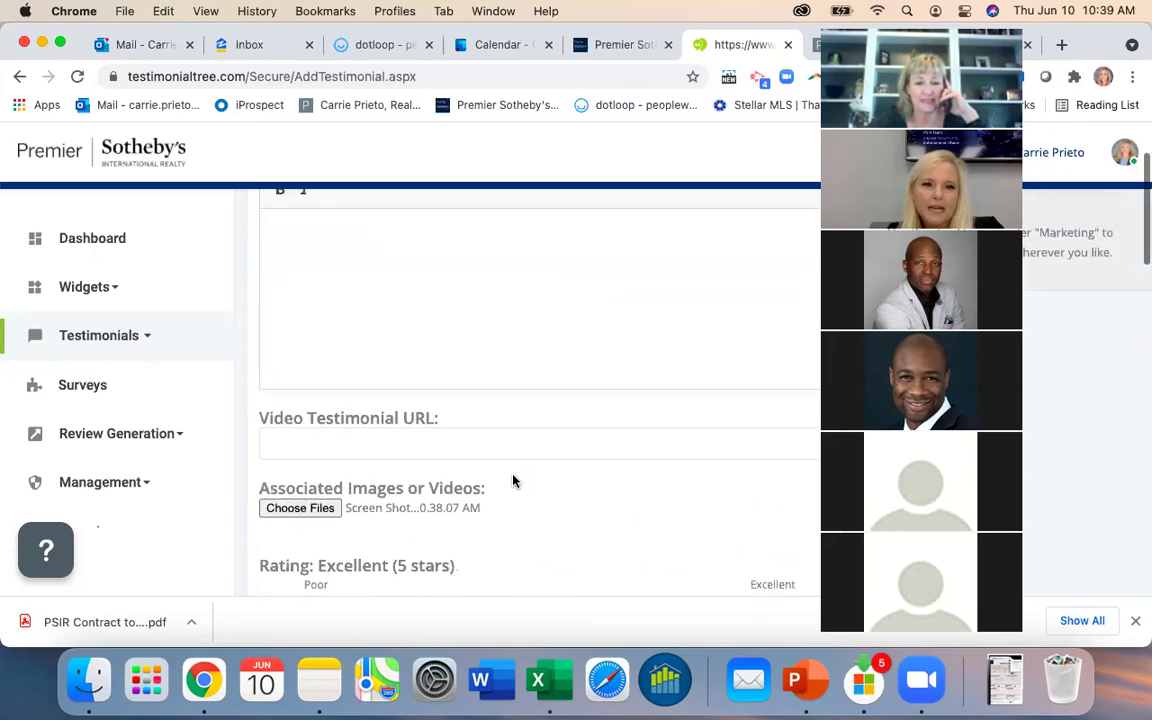
click(466, 316)
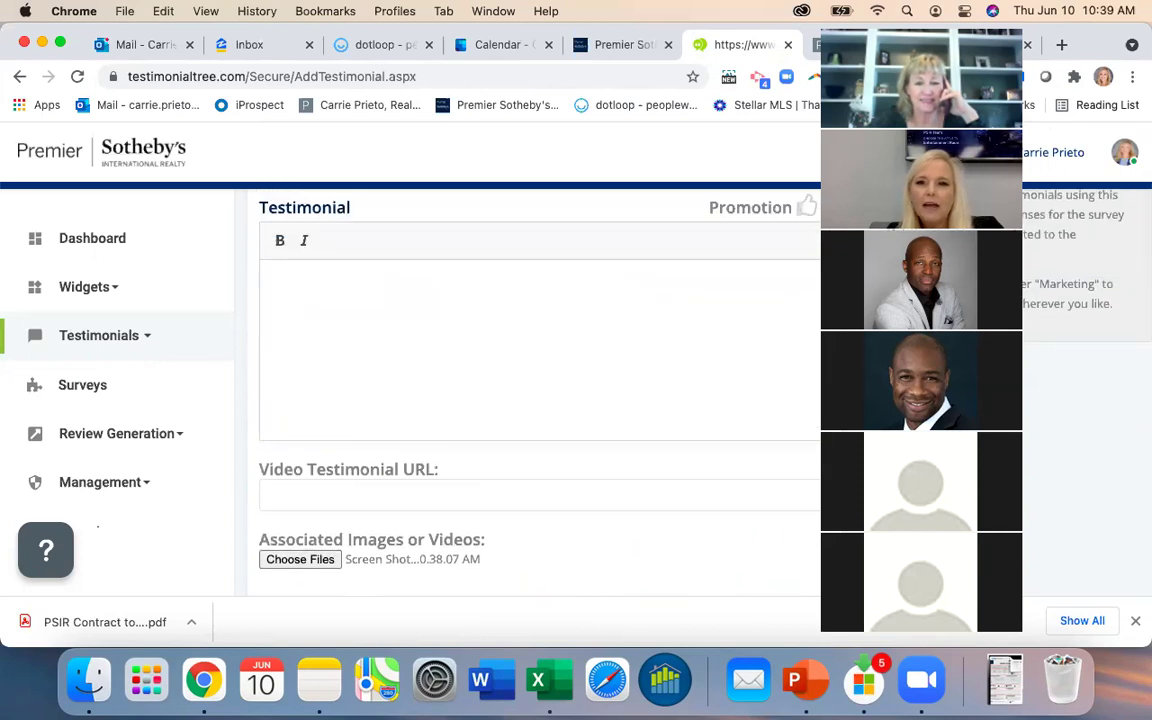
scroll(621, 311, down, 10)
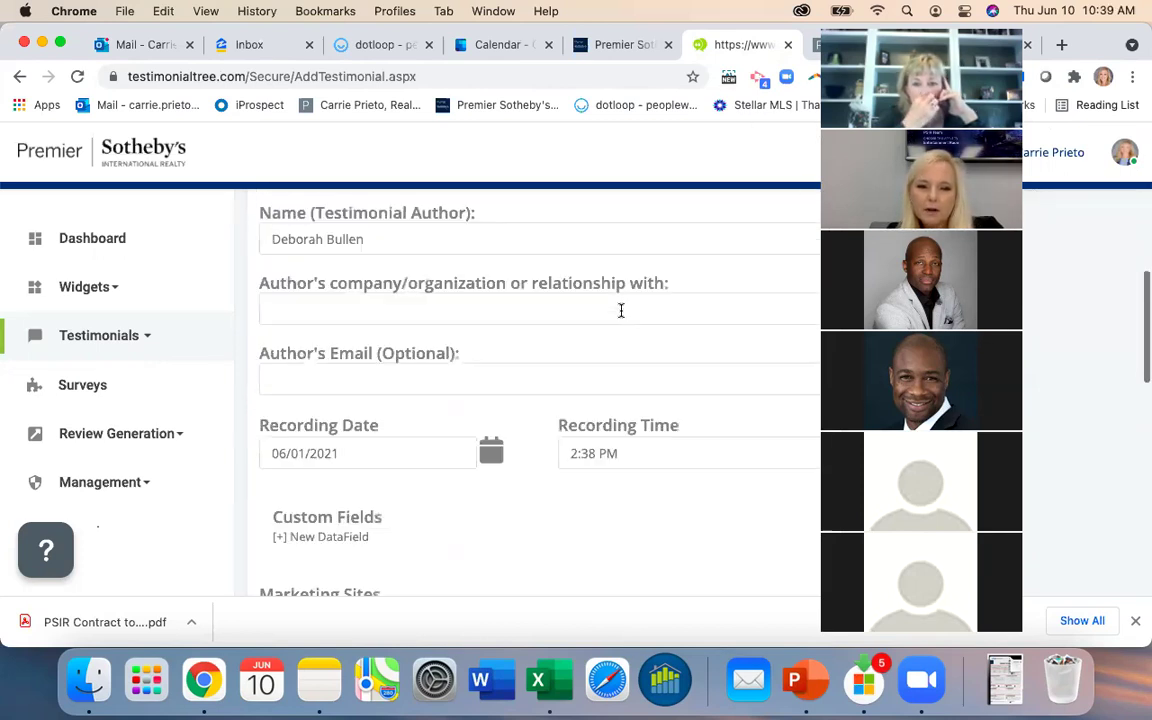
scroll(393, 431, up, 3)
scroll(392, 430, up, 3)
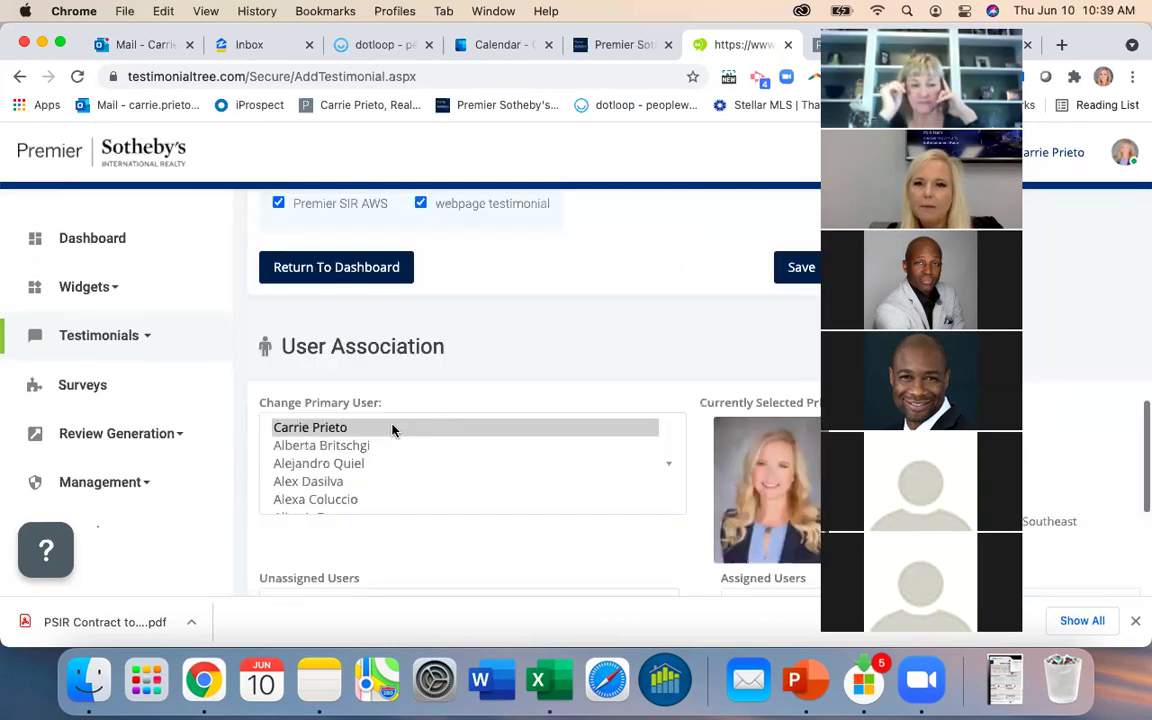
click(801, 268)
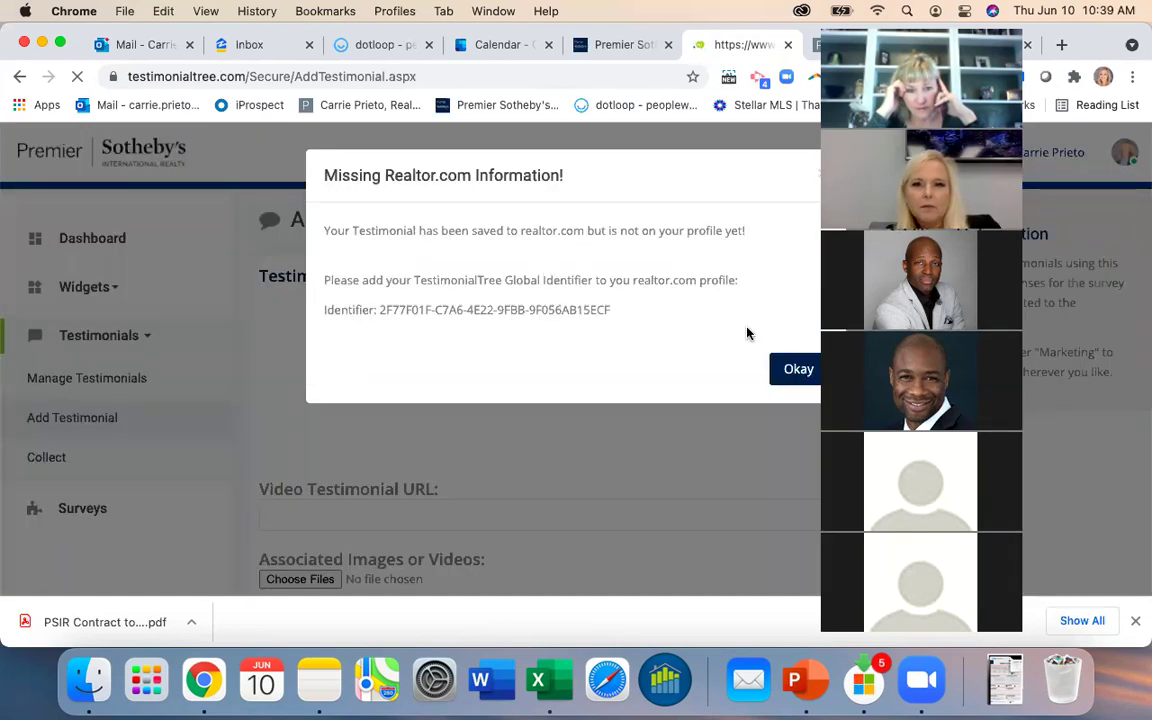
Dismiss the Missing Realtor.com Information notice and scroll through the Manage Testimonials list.
click(799, 370)
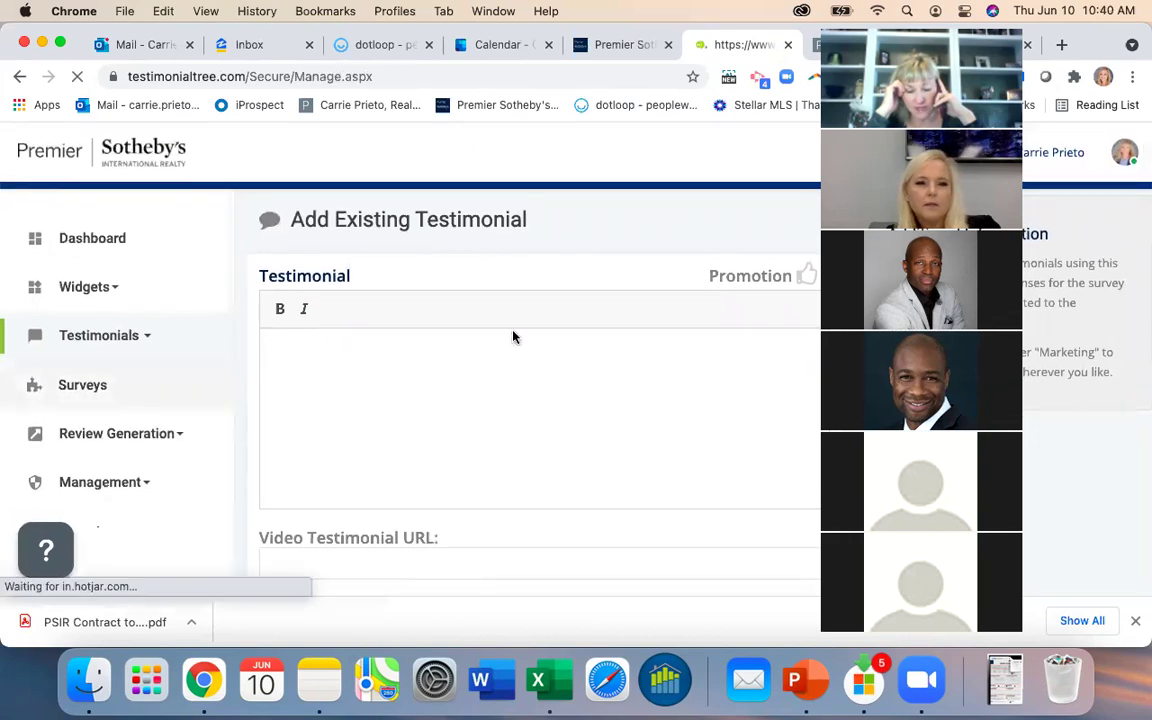
scroll(646, 381, down, 5)
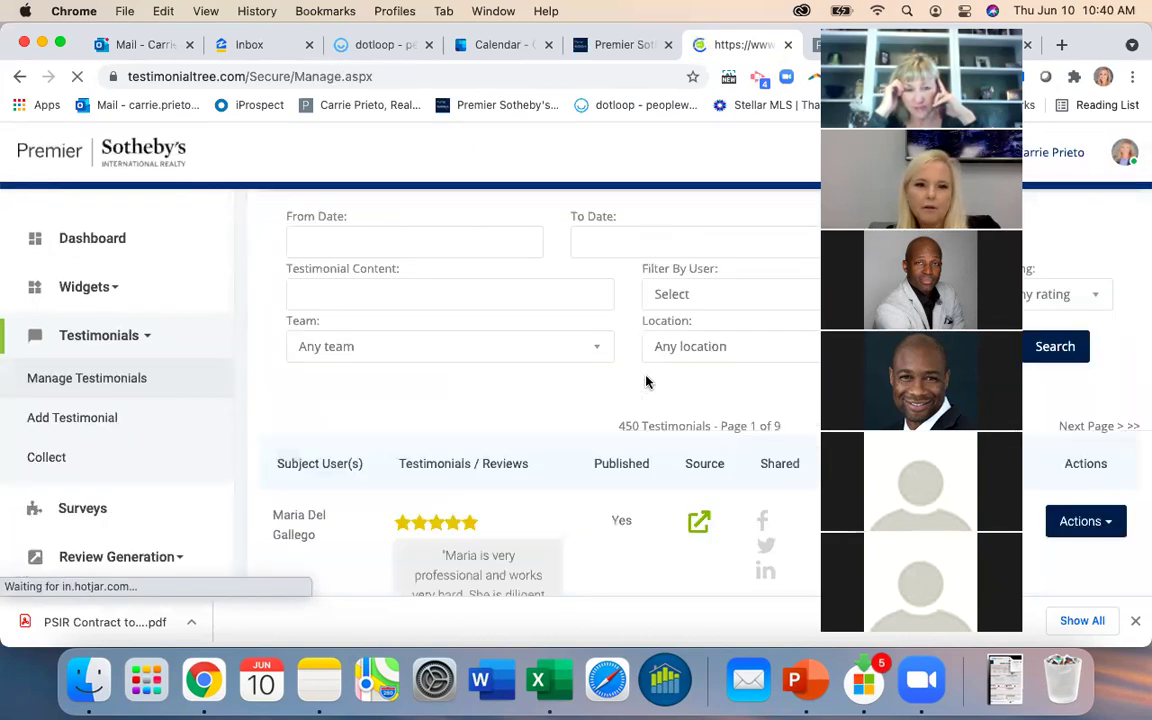
scroll(646, 381, down, 2)
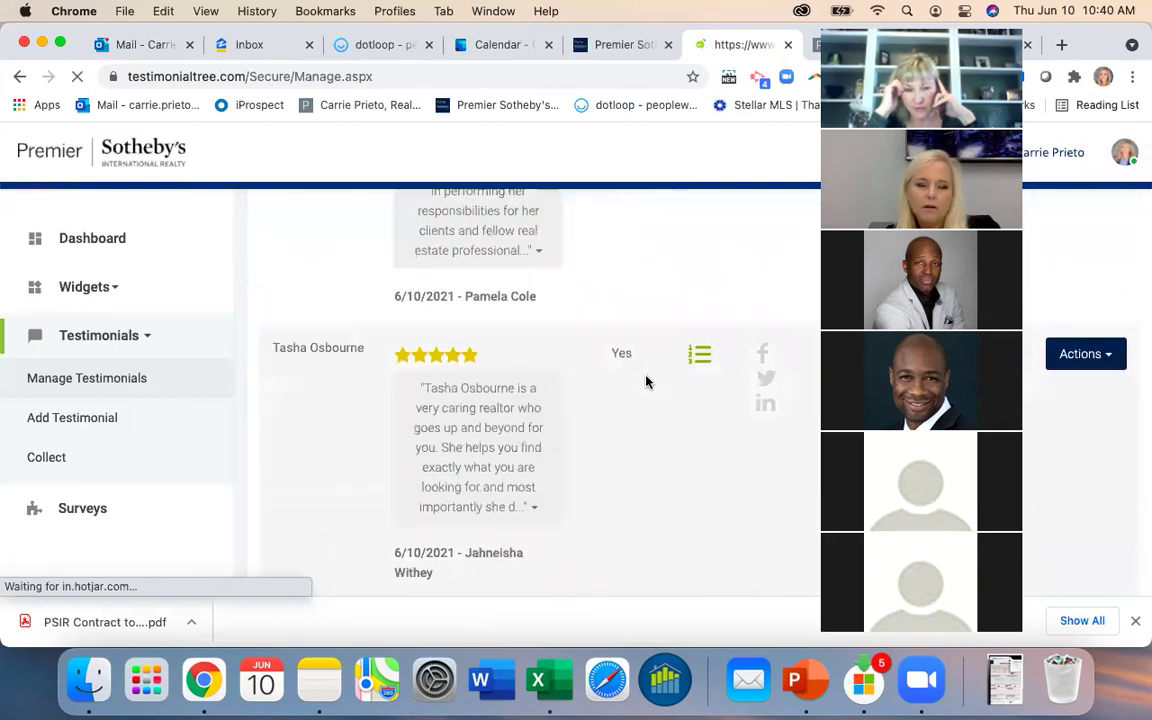
scroll(646, 381, up, 8)
scroll(760, 344, down, 5)
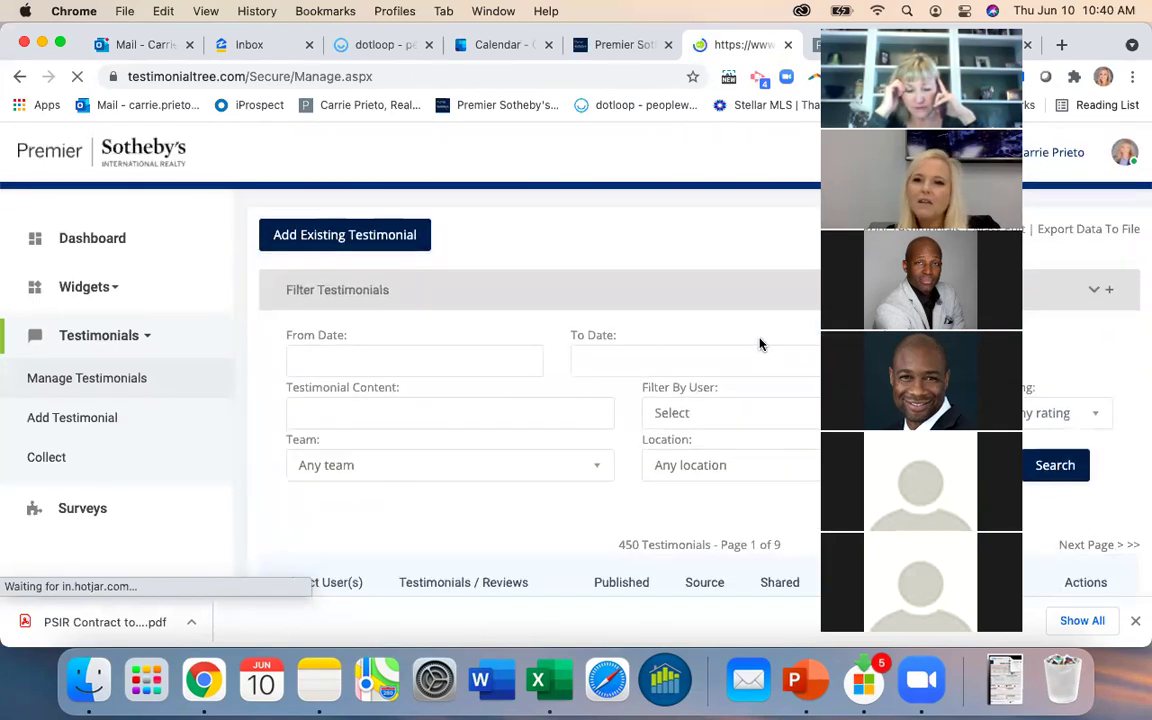
scroll(760, 342, down, 5)
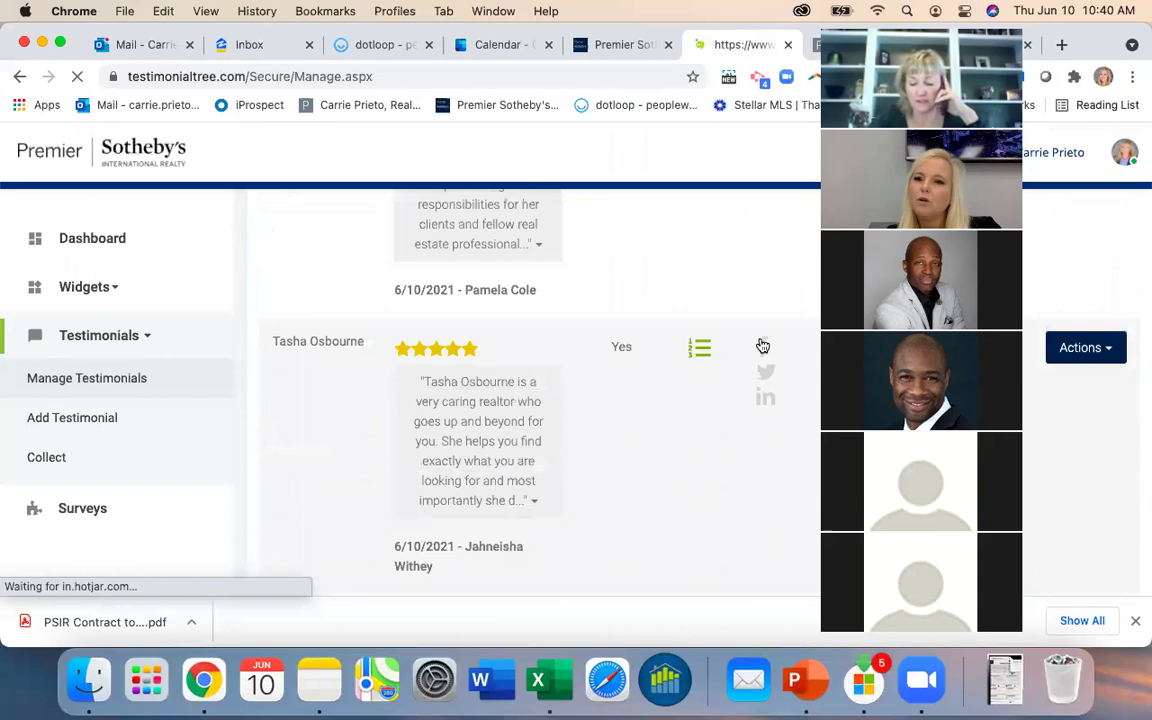
scroll(760, 344, up, 5)
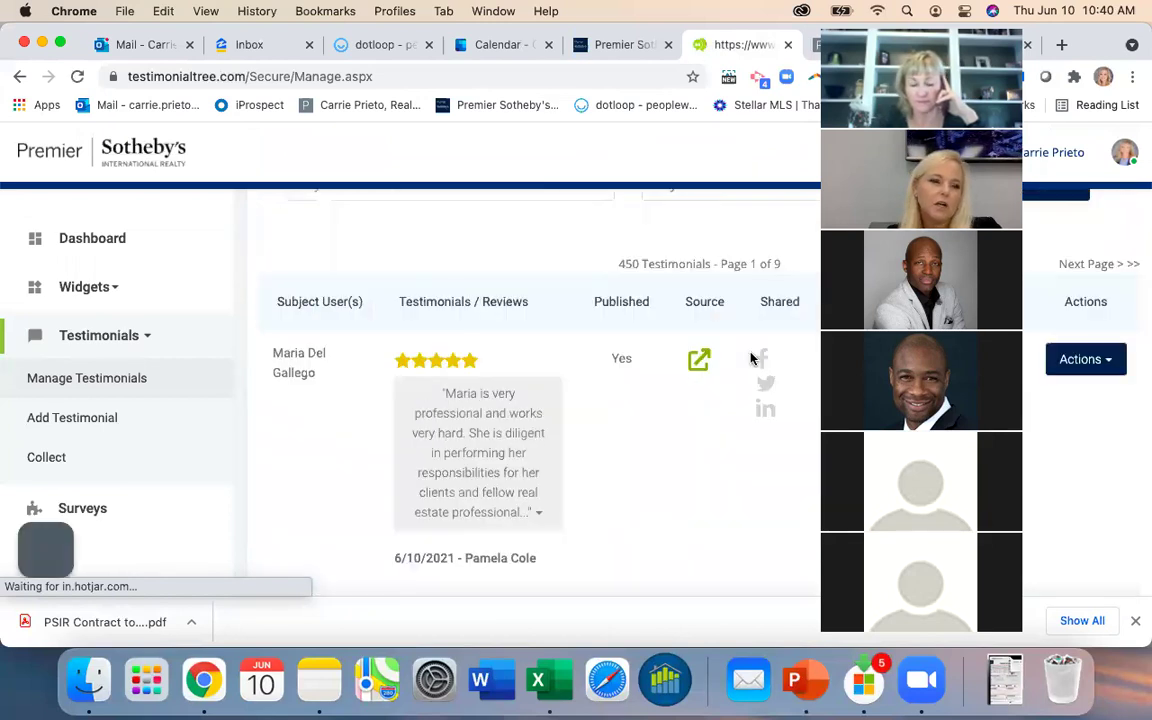
scroll(309, 283, up, 5)
Go to the dashboard and review its 4 testimonials at 4.99 stars and 16 surveys.
click(47, 233)
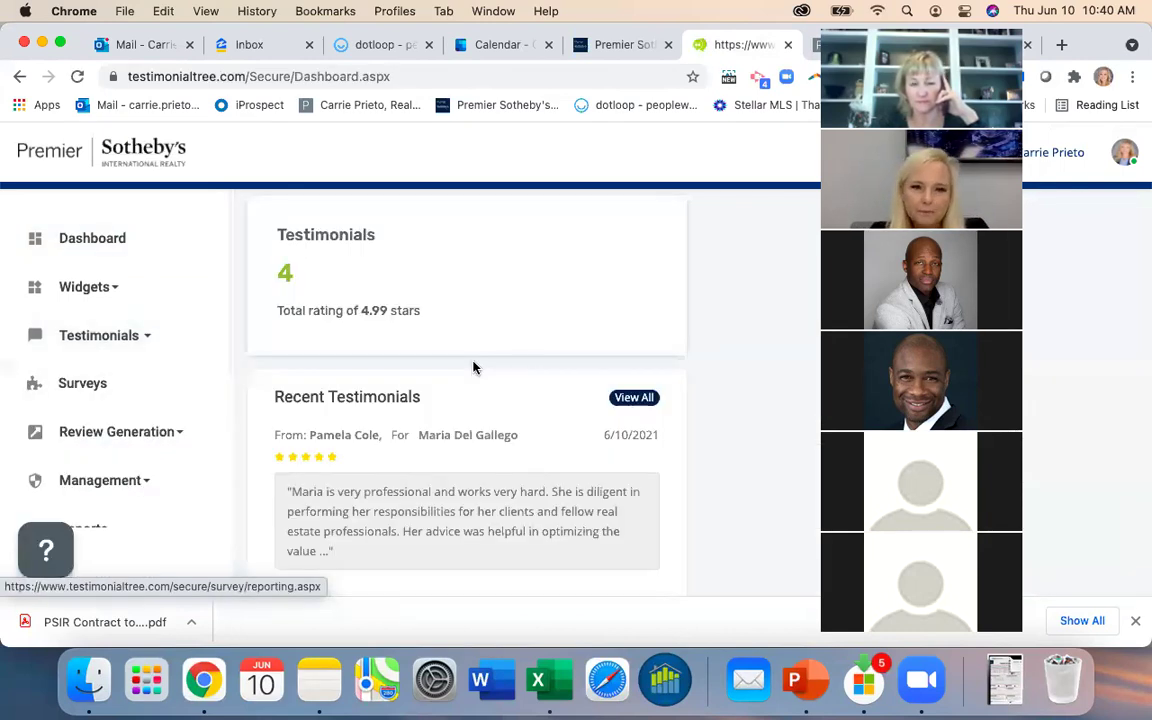
scroll(474, 367, down, 3)
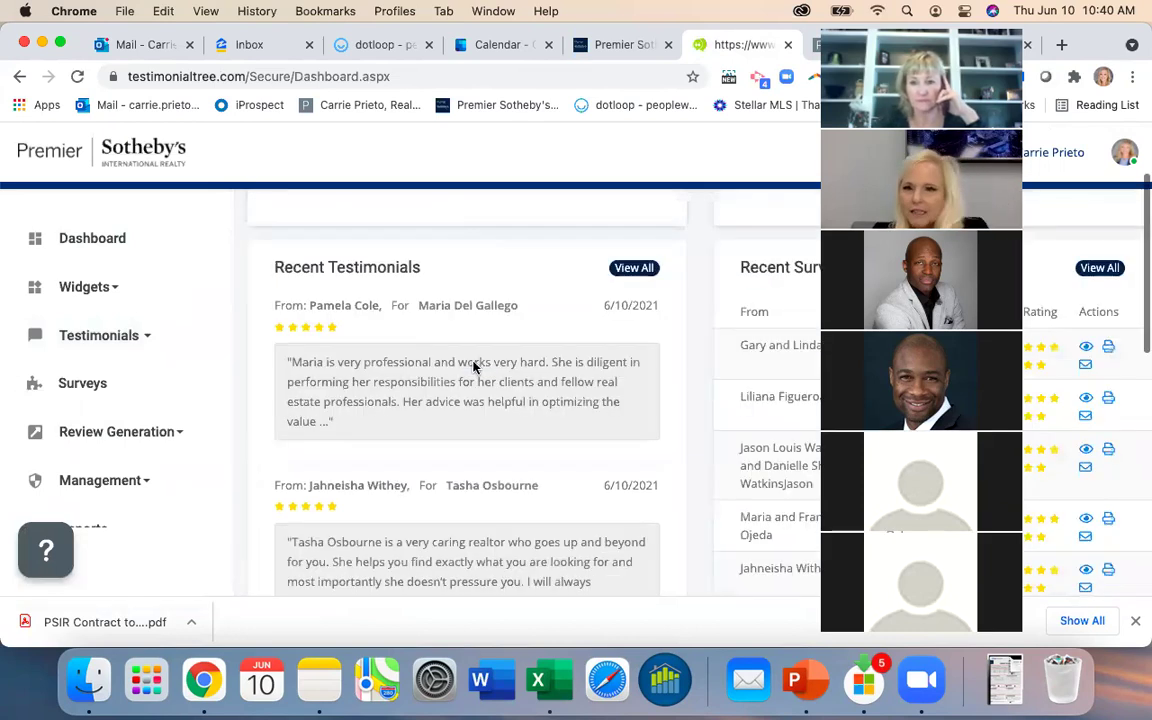
scroll(476, 369, down, 3)
scroll(474, 368, up, 2)
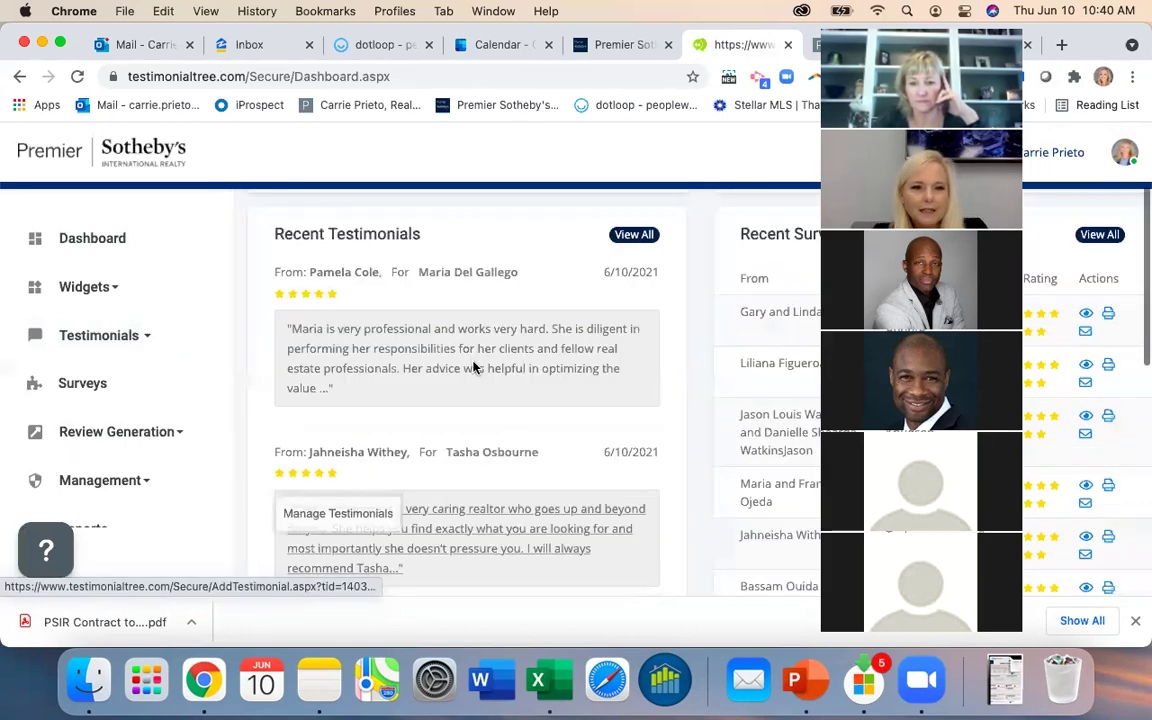
scroll(474, 367, up, 1)
scroll(748, 274, up, 3)
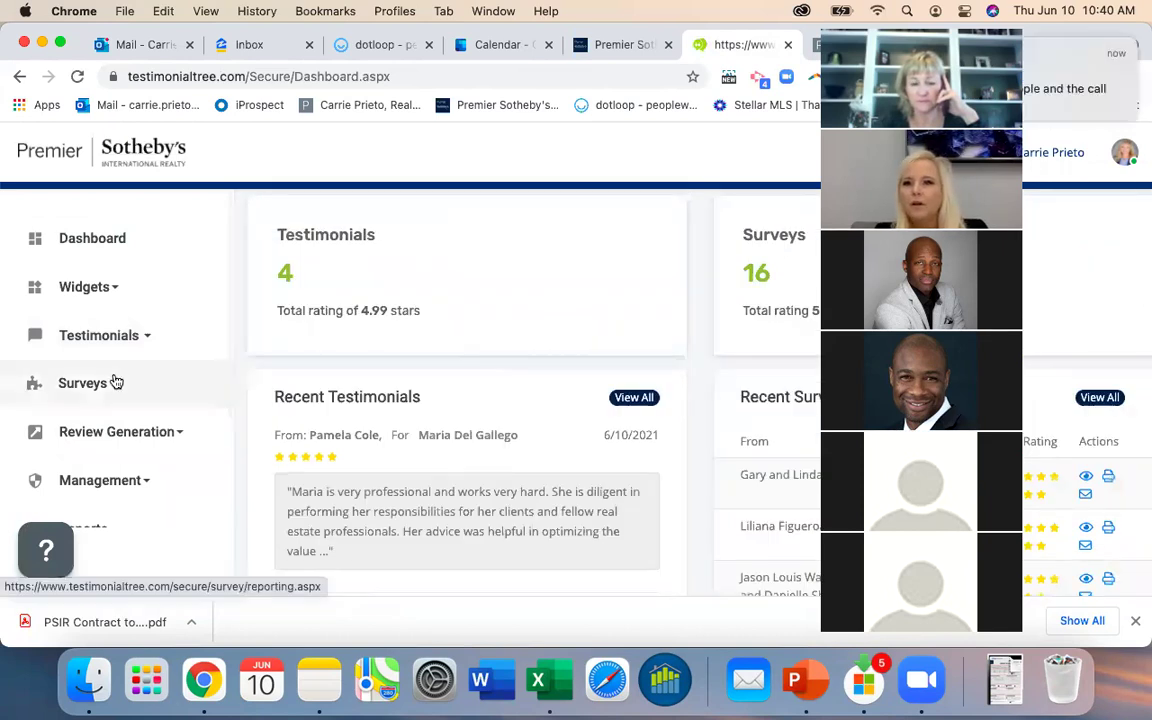
scroll(116, 382, down, 1)
Open the survey dashboard report from the Reports list.
scroll(116, 380, down, 3)
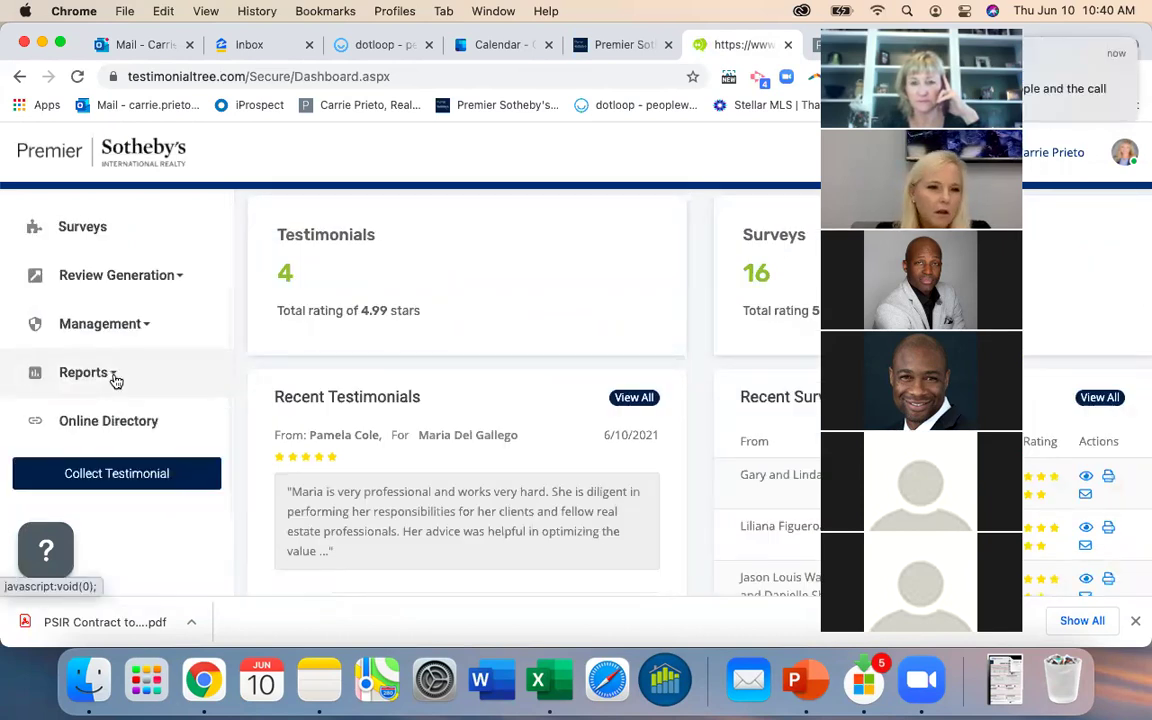
scroll(108, 374, down, 1)
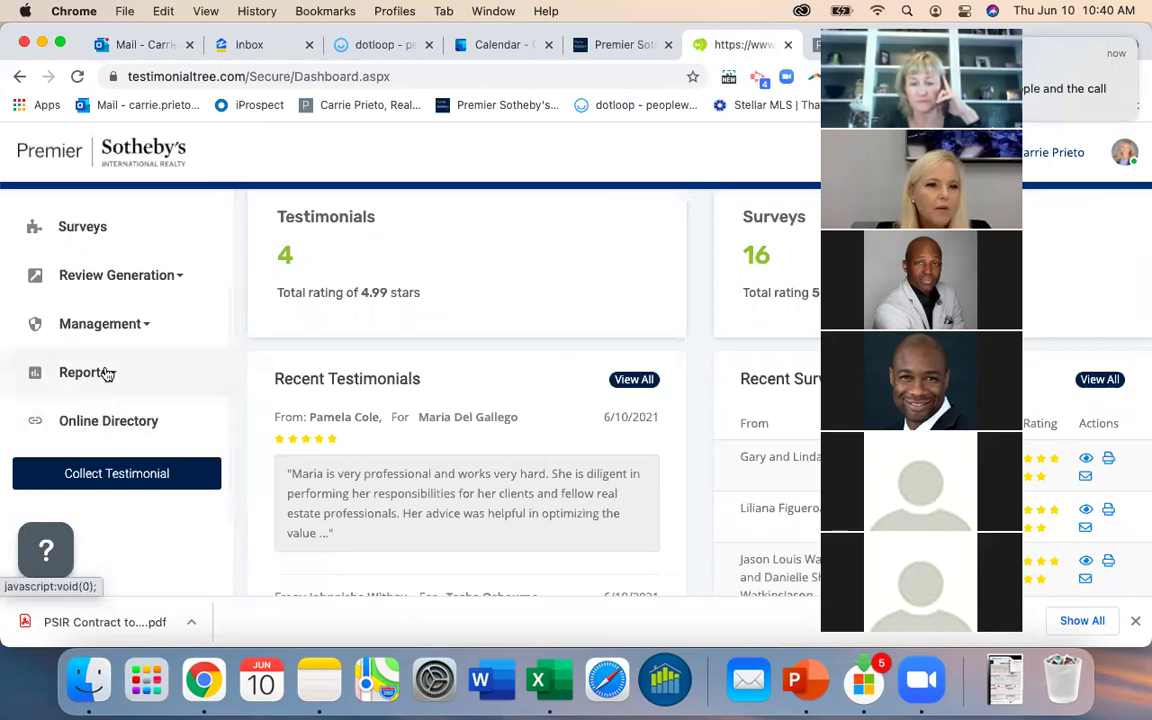
click(108, 374)
scroll(129, 396, down, 2)
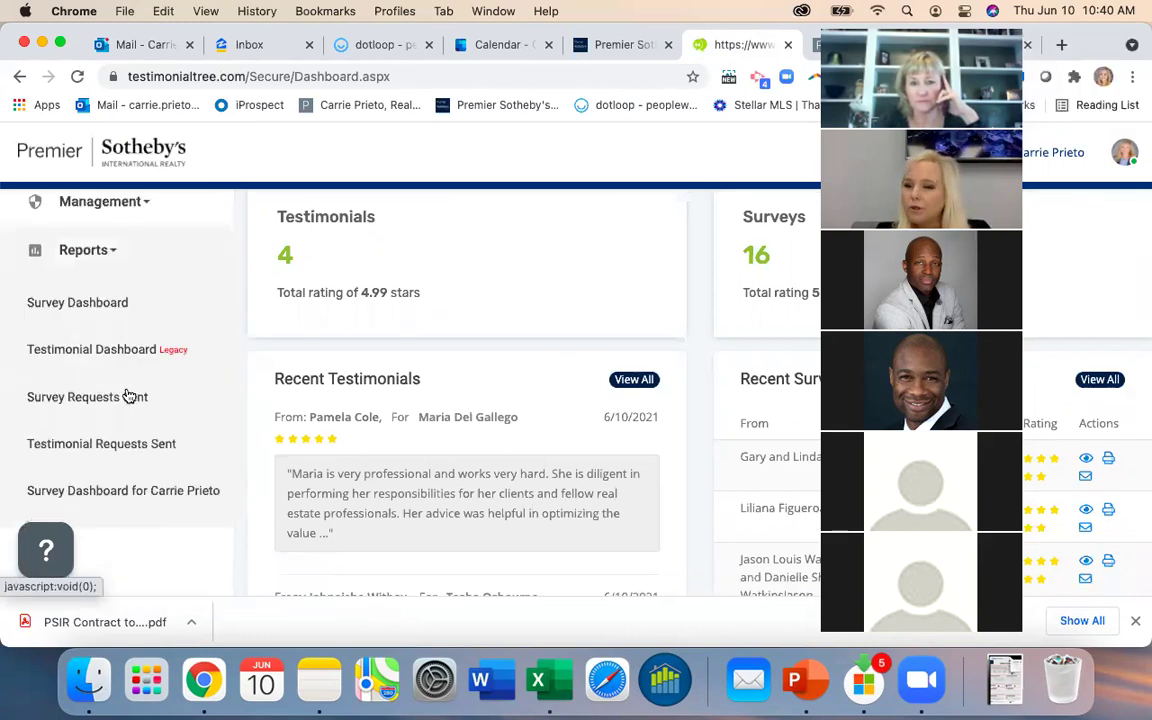
click(103, 307)
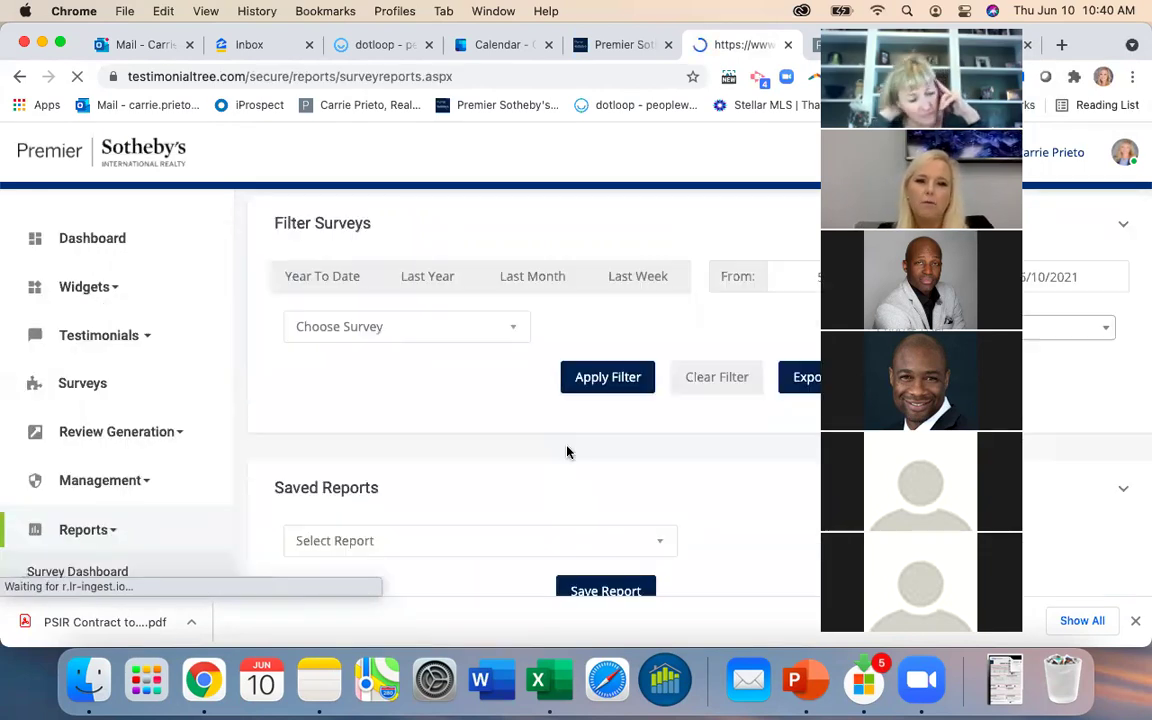
Choose Customer Feedback Survey as the report's survey.
scroll(566, 450, down, 3)
scroll(566, 450, up, 3)
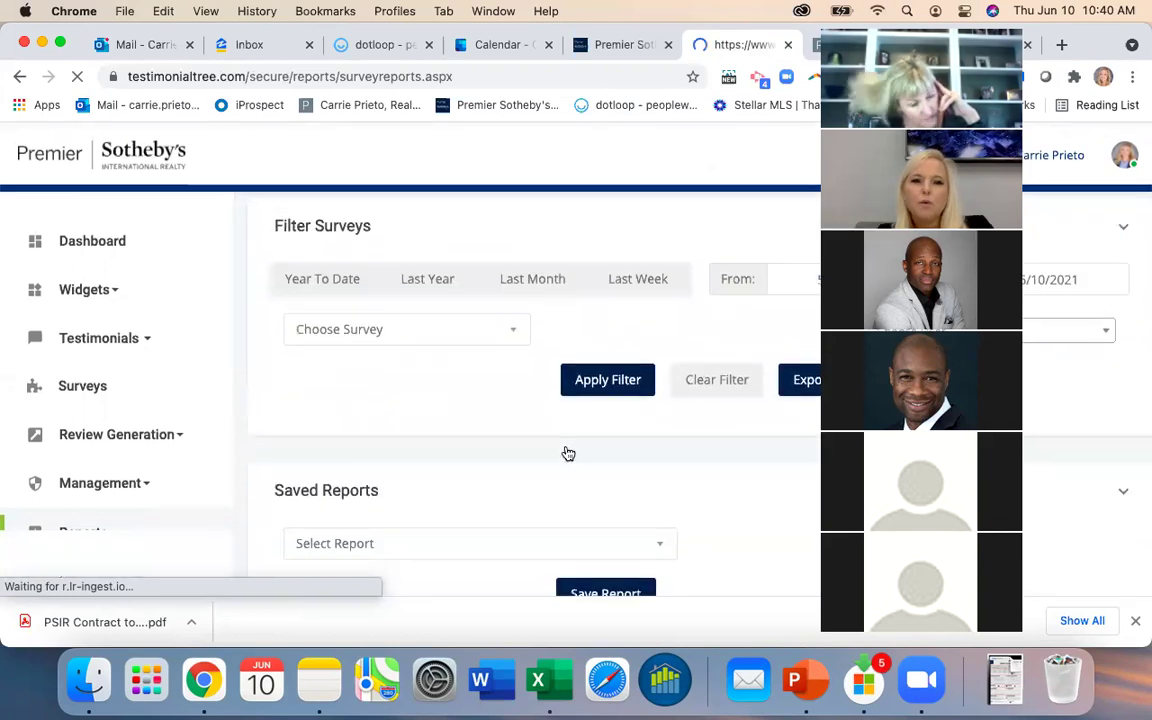
click(427, 328)
click(424, 347)
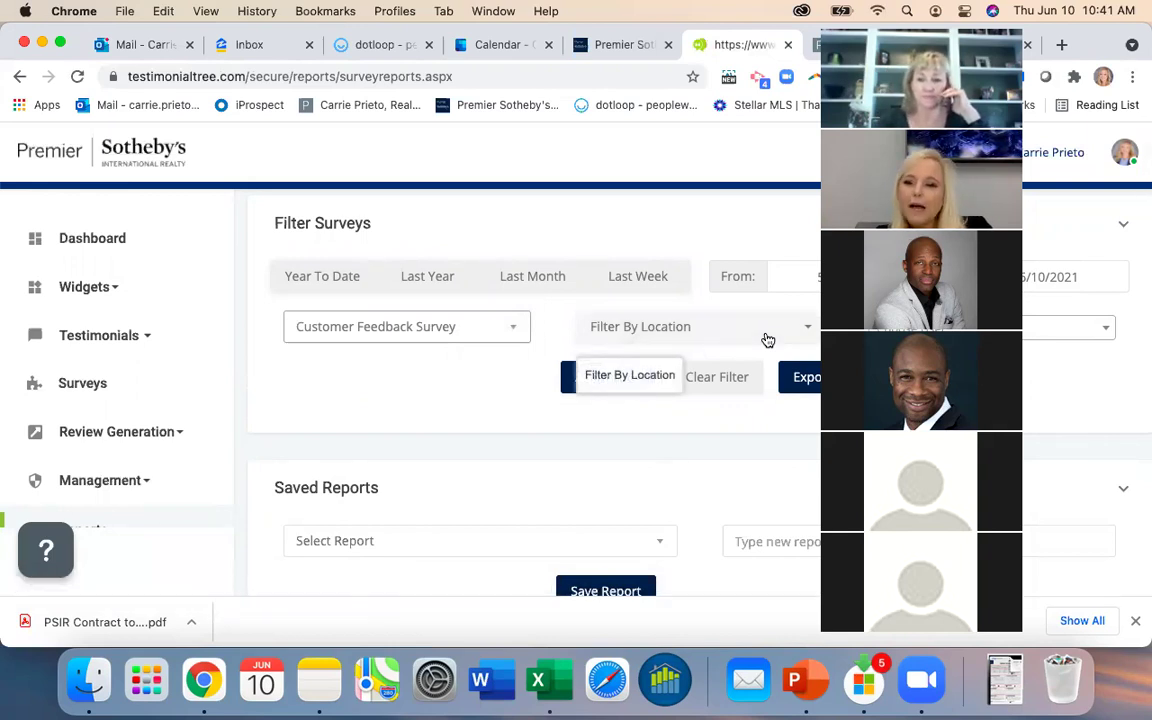
click(492, 318)
click(489, 381)
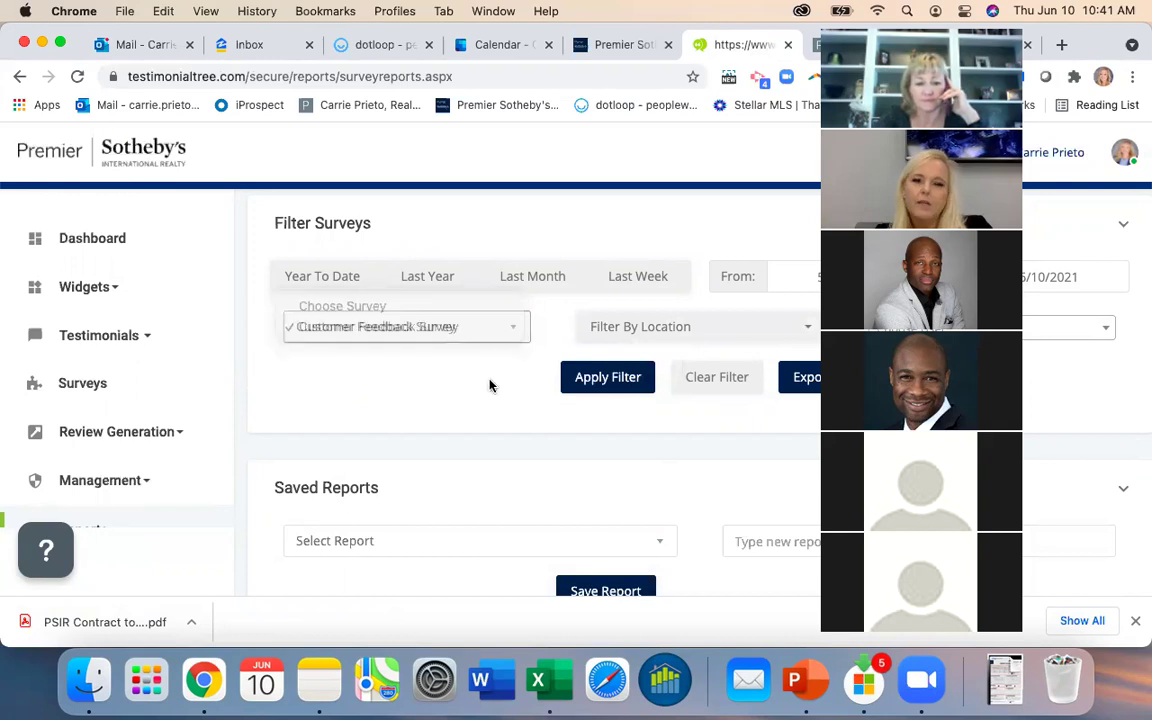
Leave the location unset and pick the matching agent as the user filter.
click(655, 329)
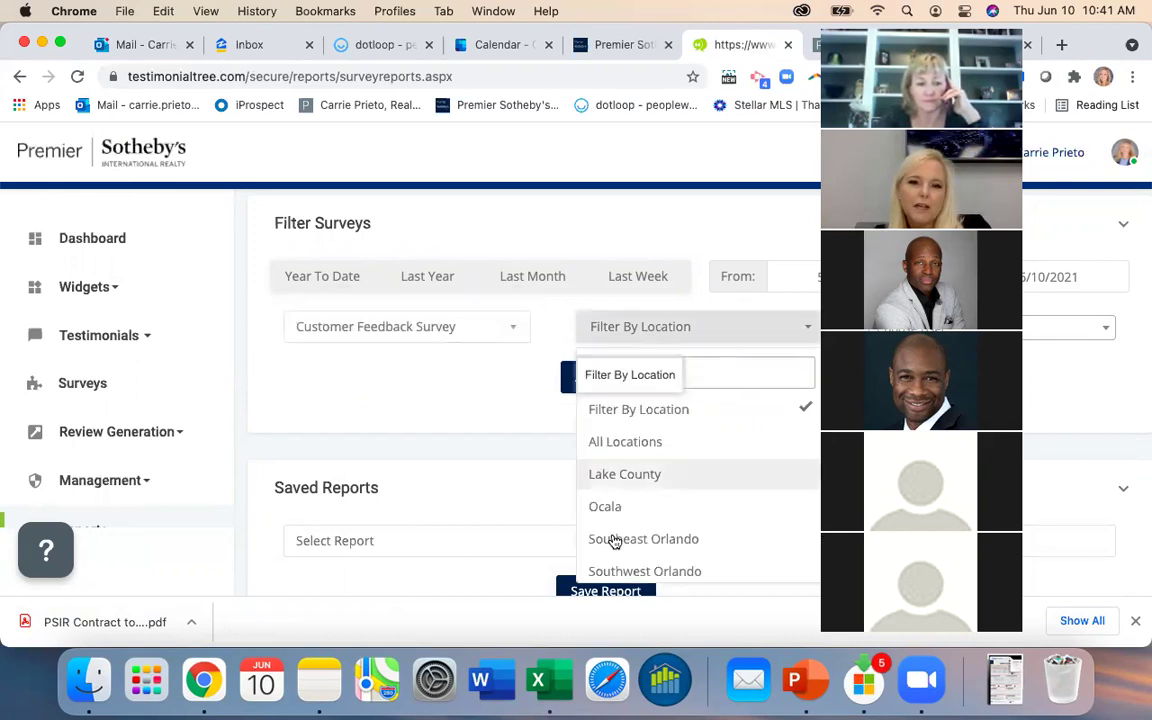
key(Escape)
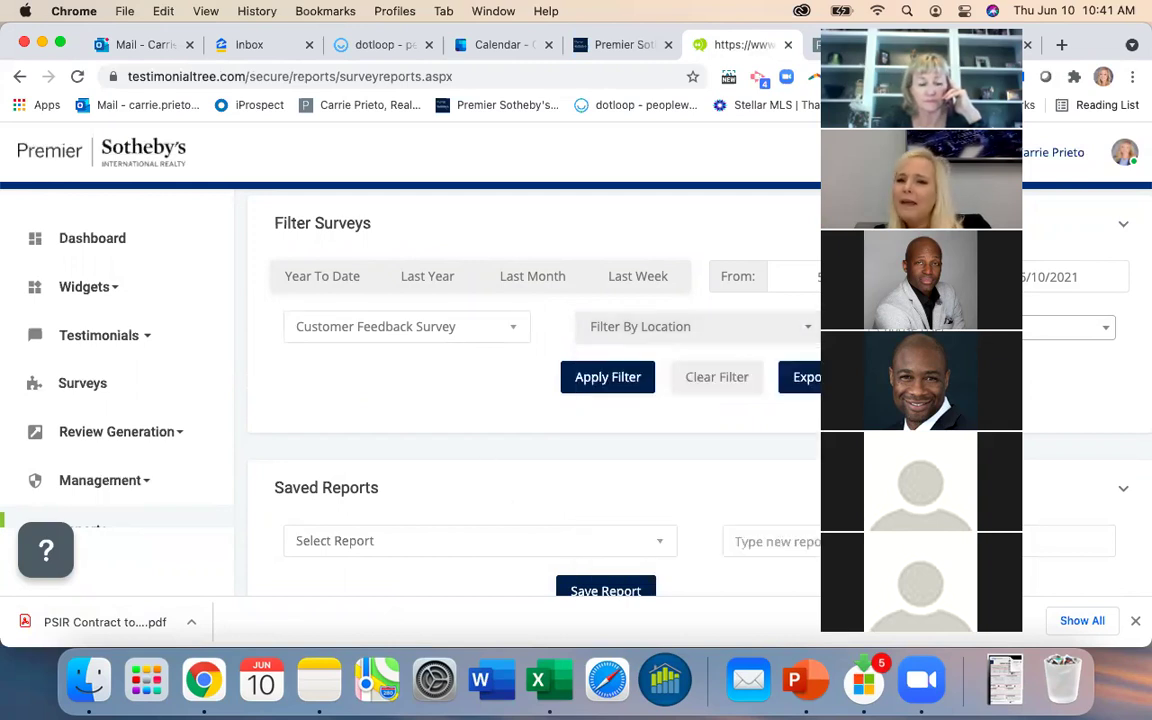
key(Down)
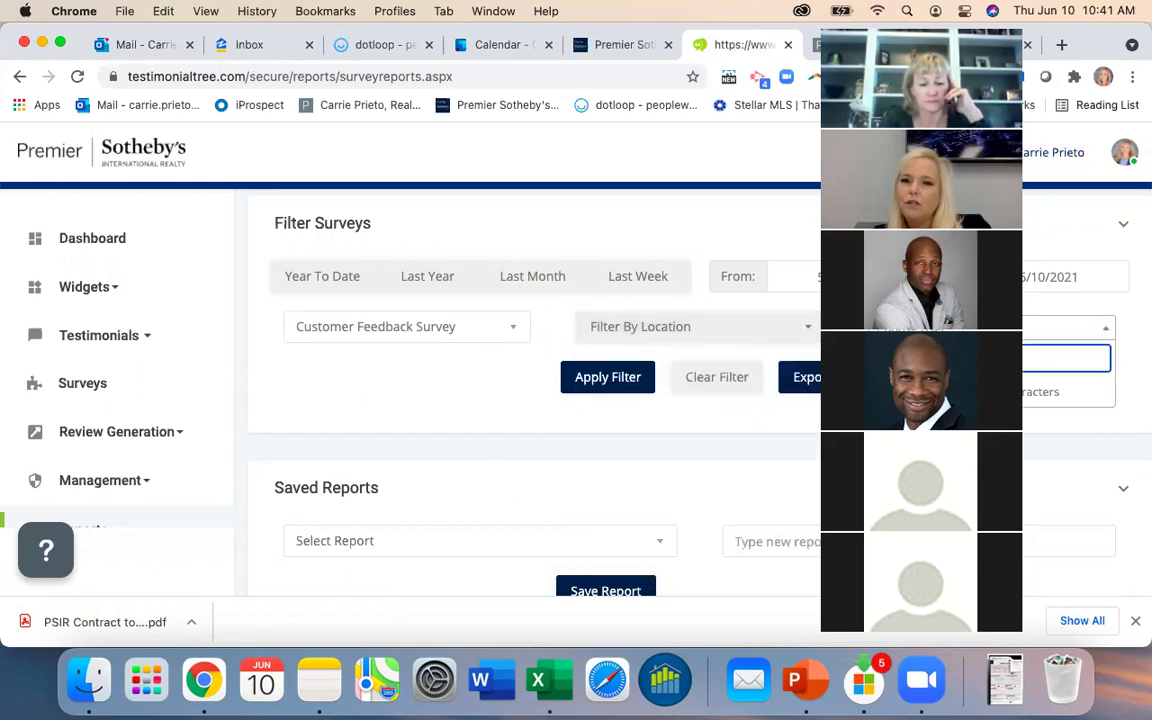
key(Escape)
key(Down)
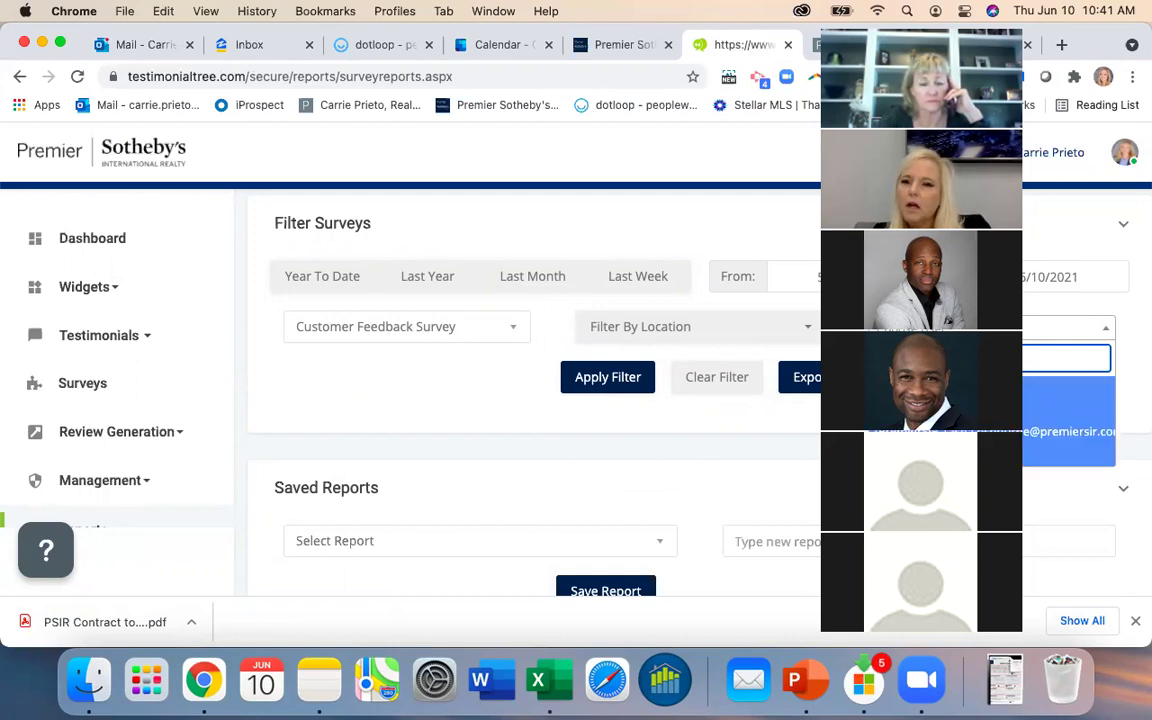
key(Return)
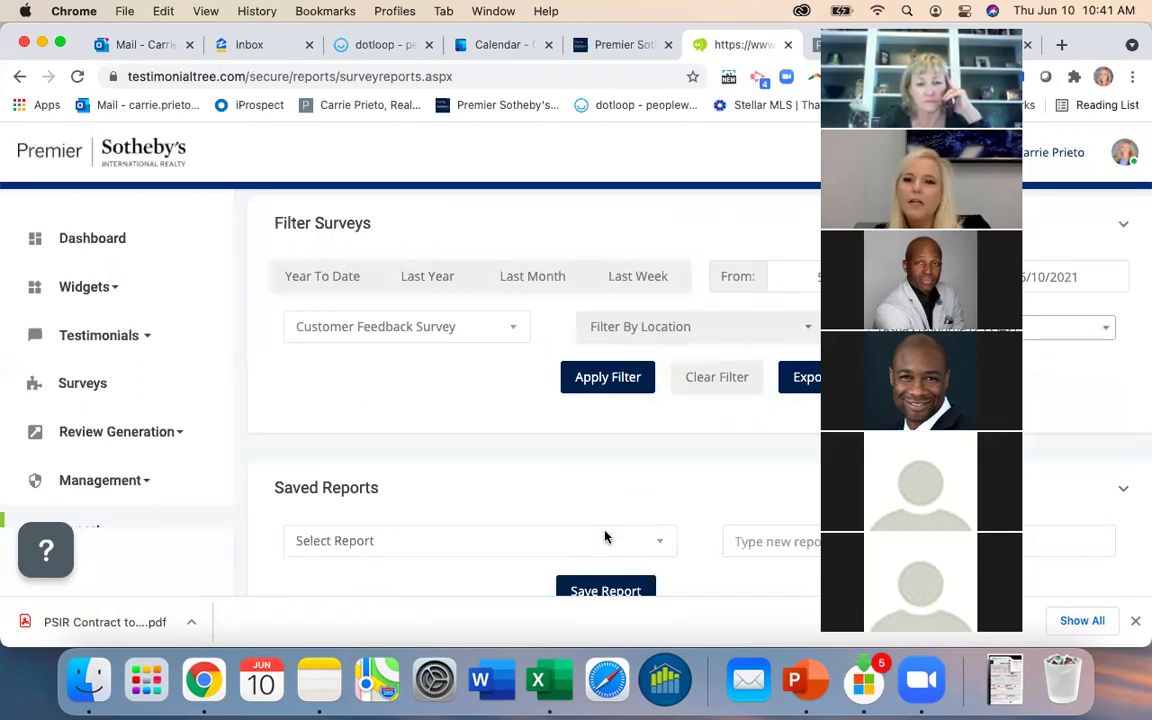
scroll(605, 537, down, 3)
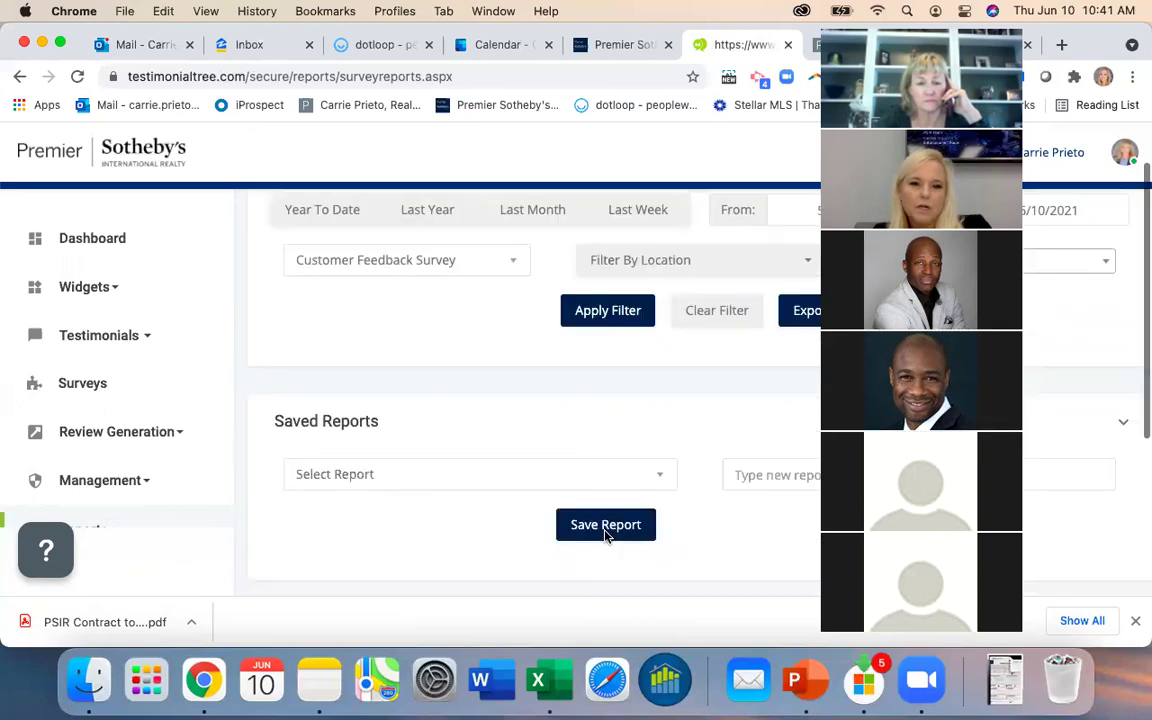
Save the current filters as a new report named 'Tasha's Referrals'.
click(504, 392)
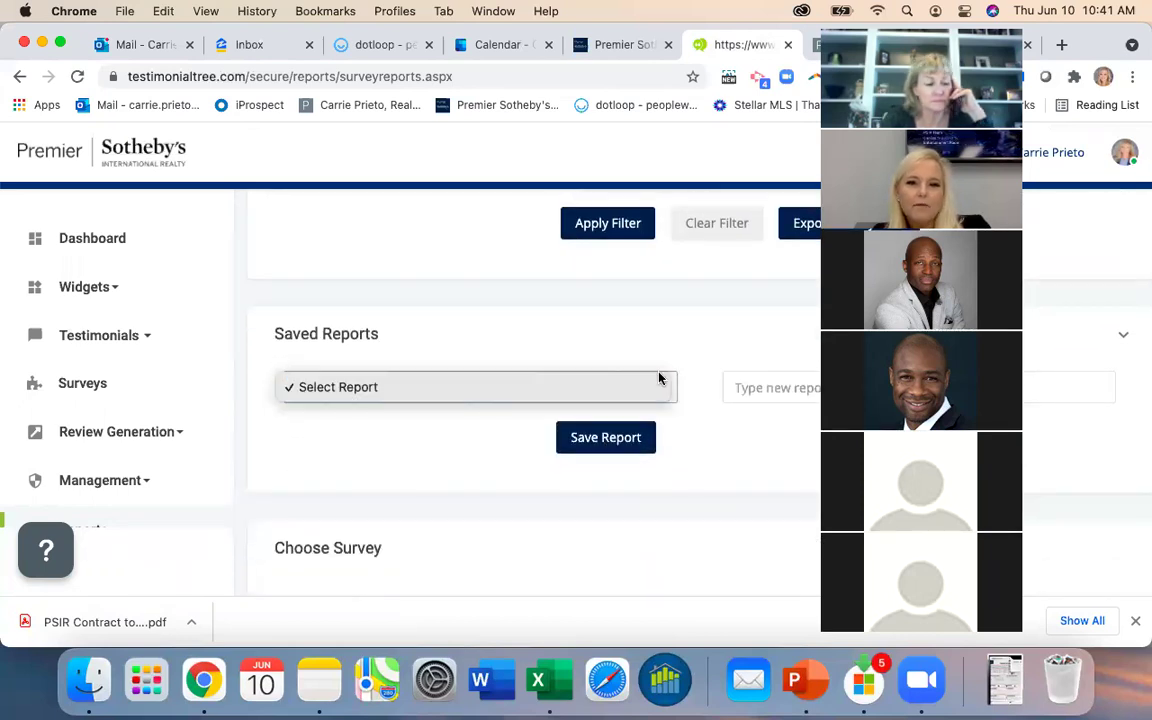
click(806, 392)
click(786, 375)
text(Tasha's Referra)
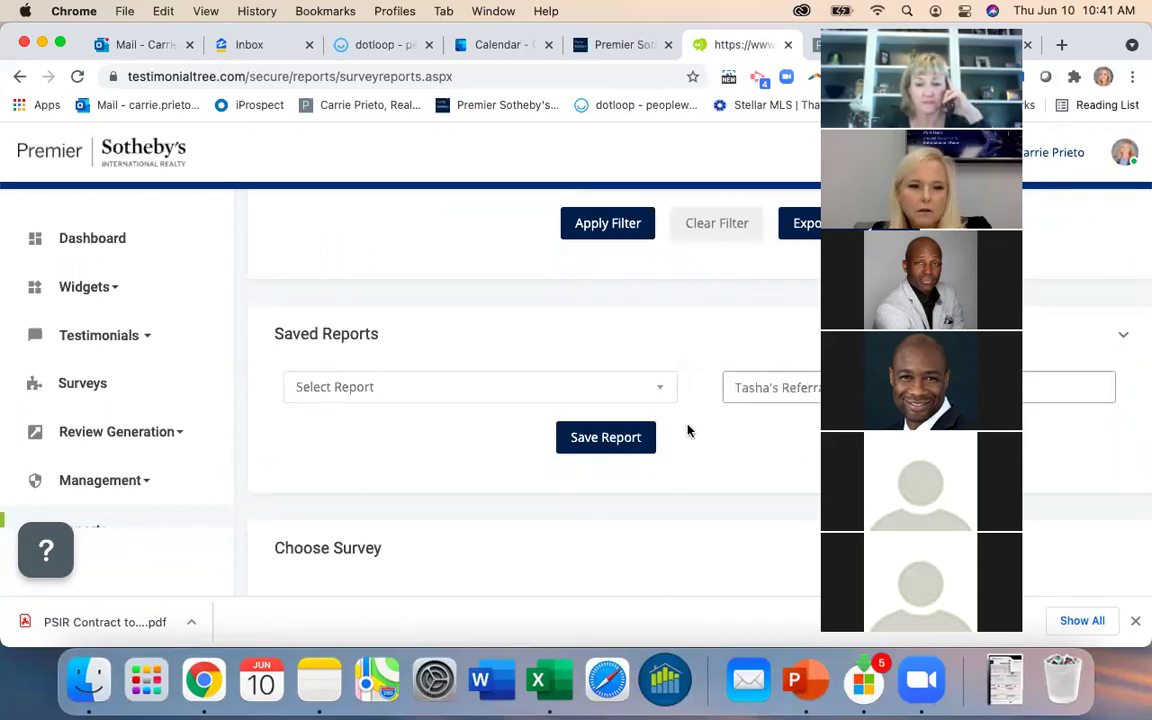
scroll(645, 450, down, 3)
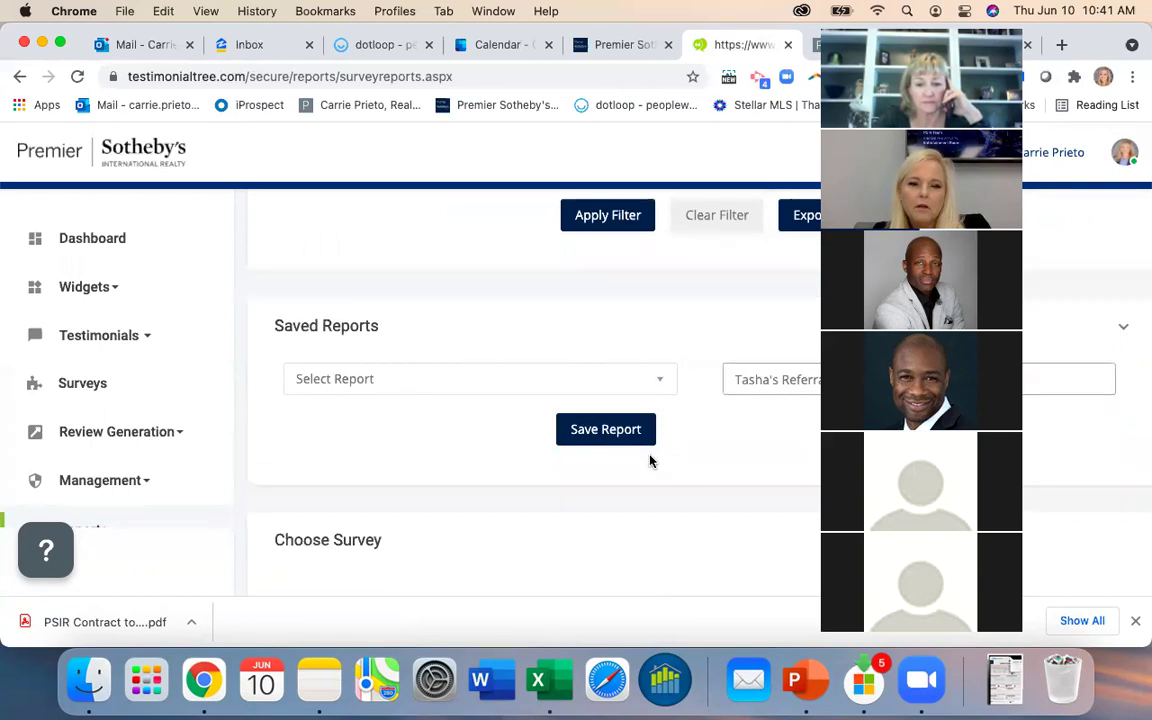
click(600, 320)
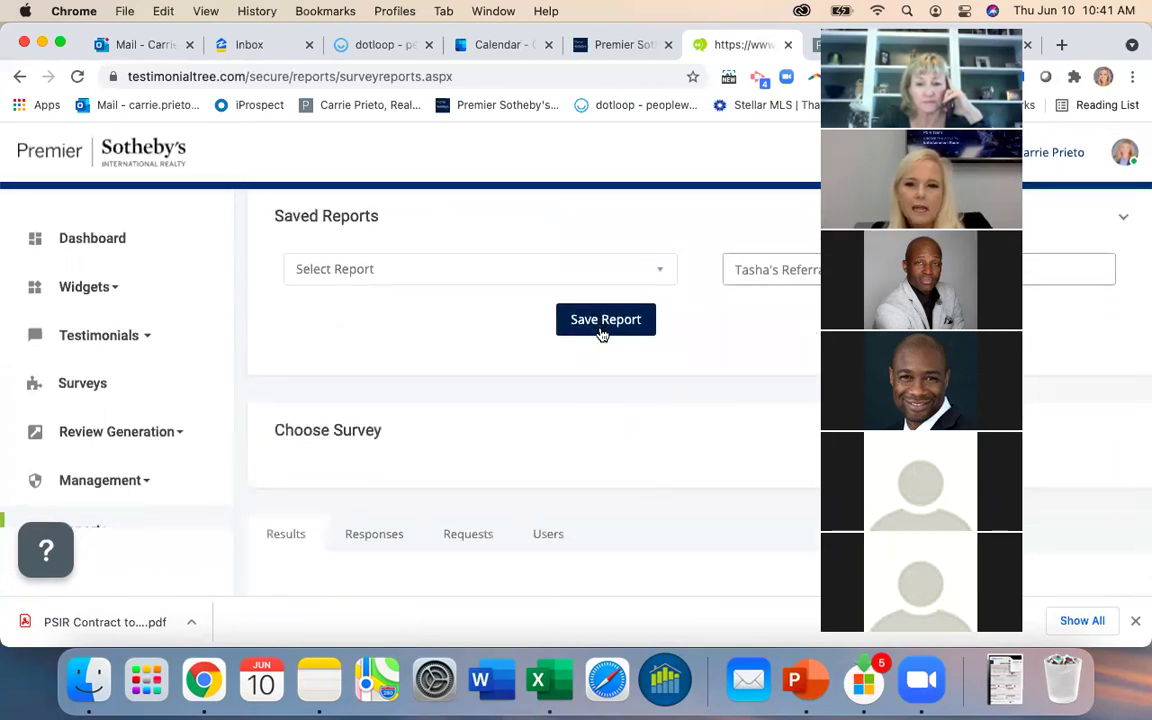
click(736, 179)
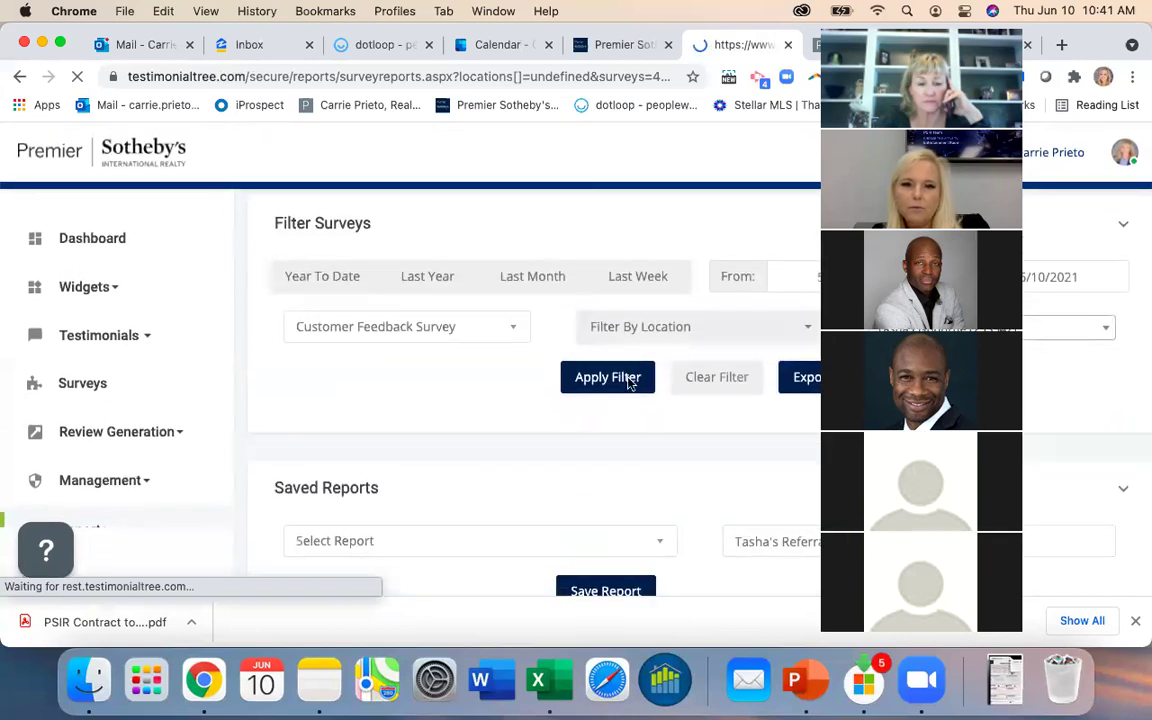
Apply the filters, showing Customer Feedback Survey results with NaN surveys sent and received.
click(615, 381)
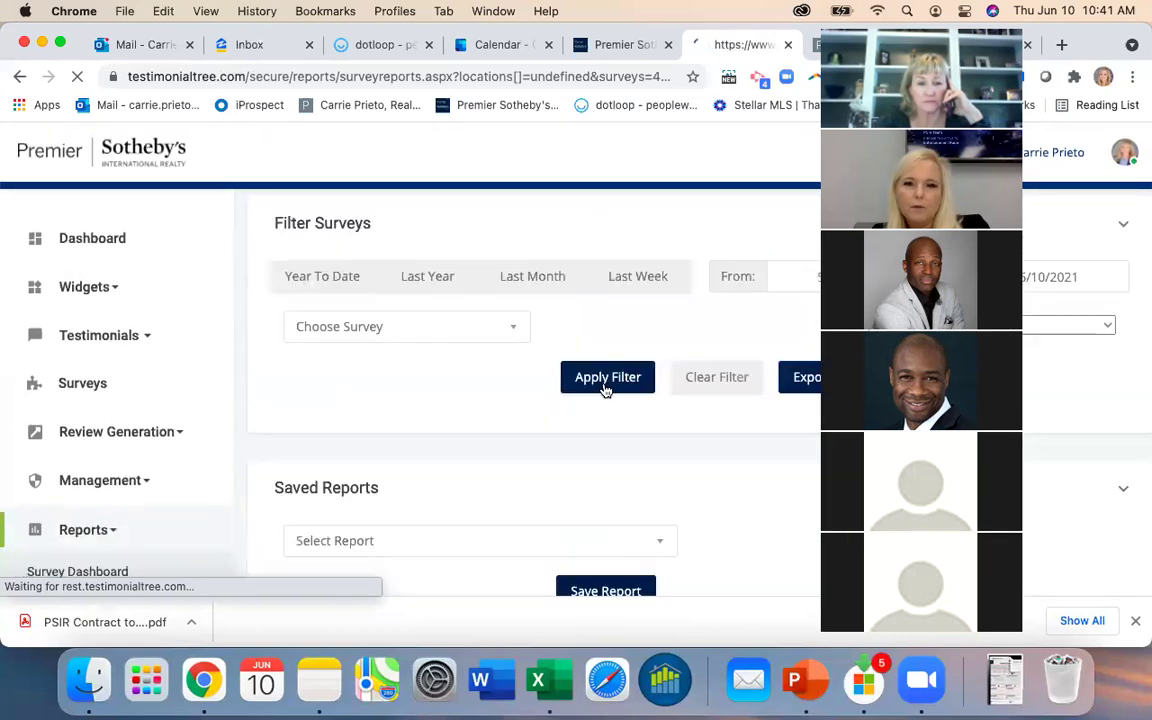
scroll(603, 389, down, 3)
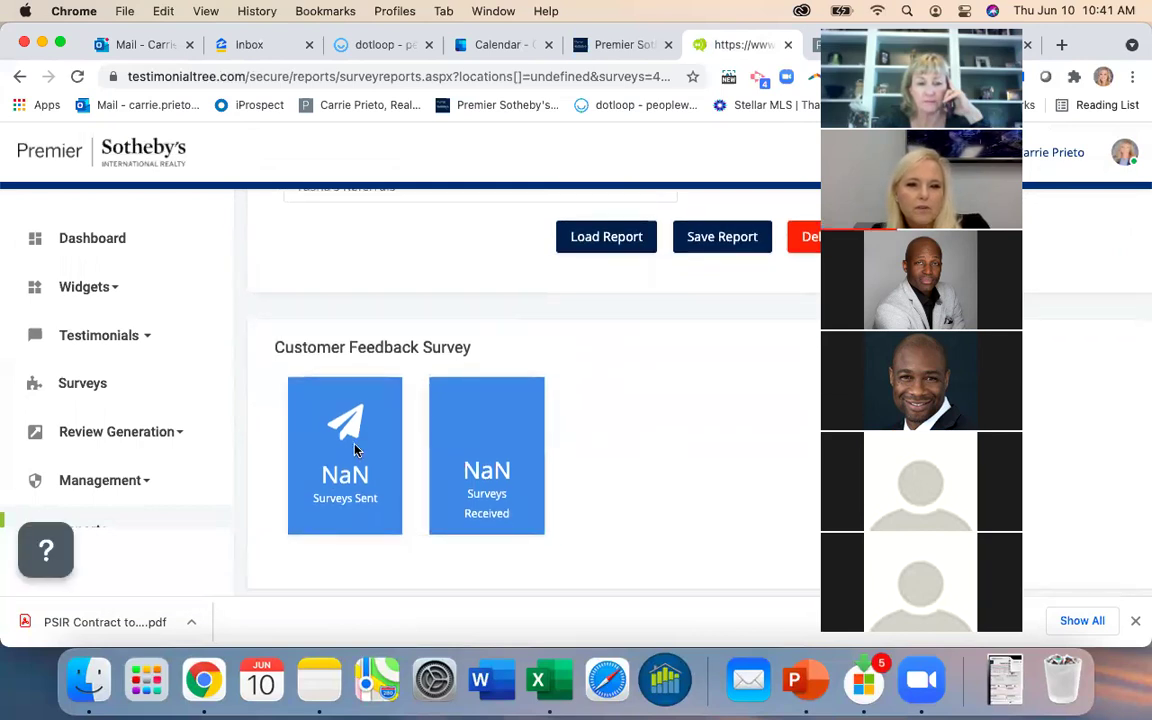
scroll(714, 323, up, 2)
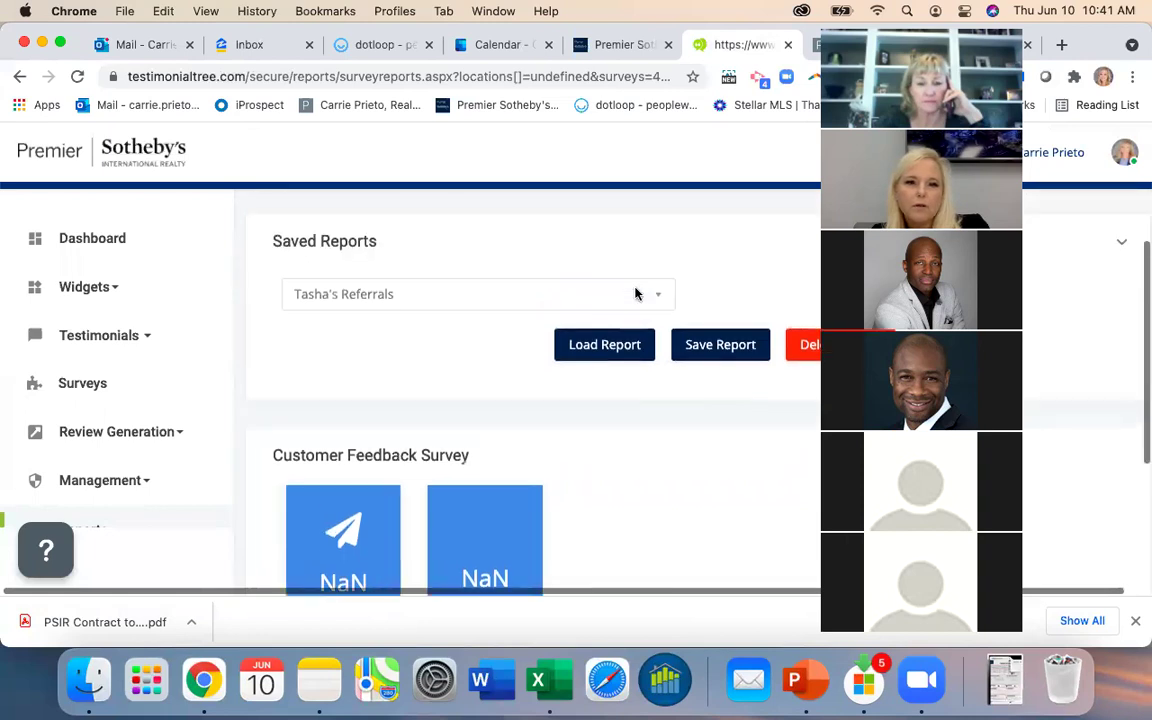
click(635, 293)
Select the saved Tasha's Referrals report.
click(527, 298)
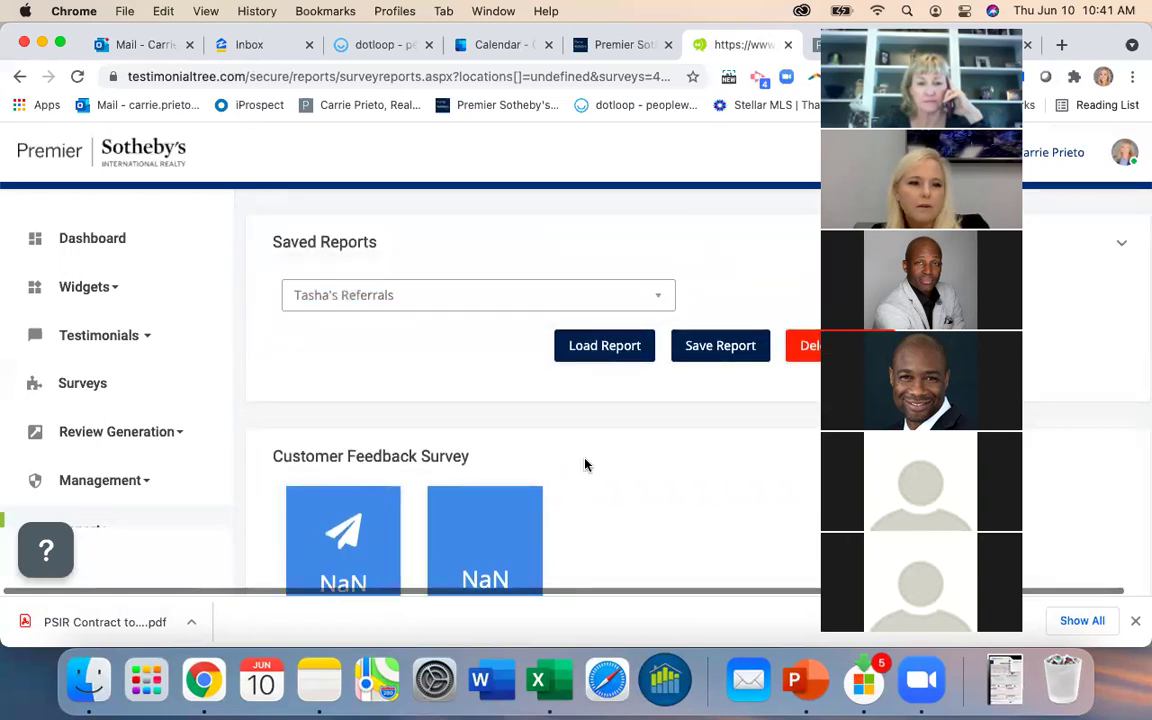
scroll(588, 467, down, 1)
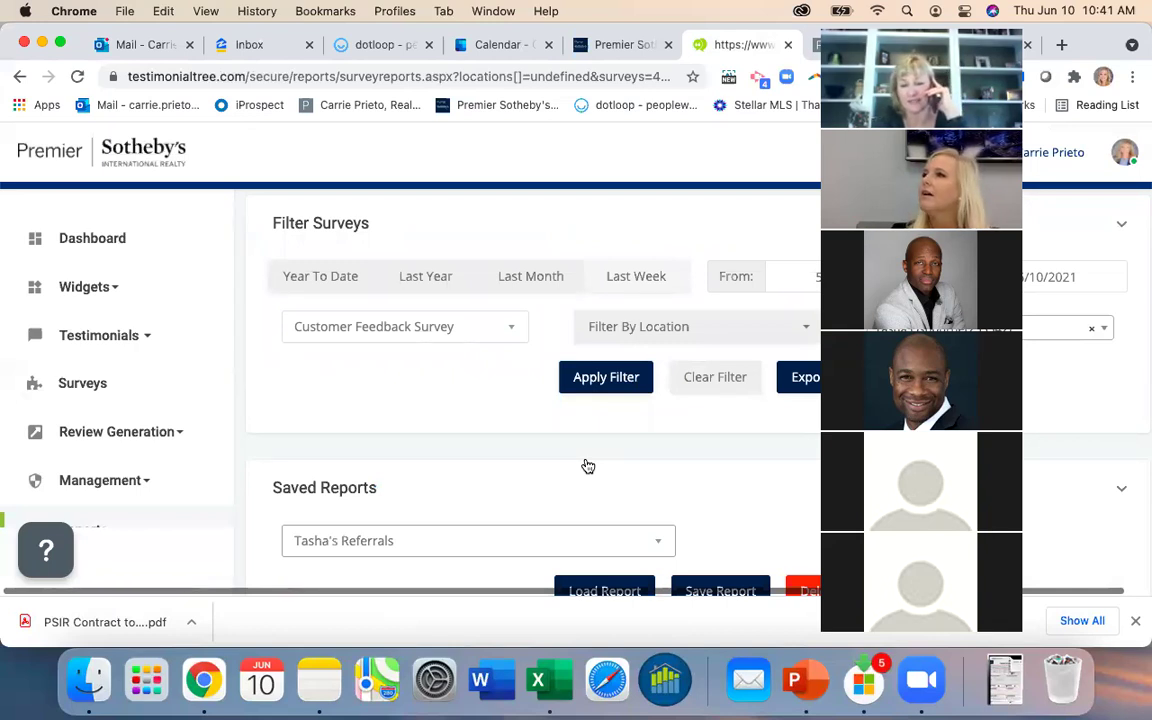
scroll(259, 368, down, 1)
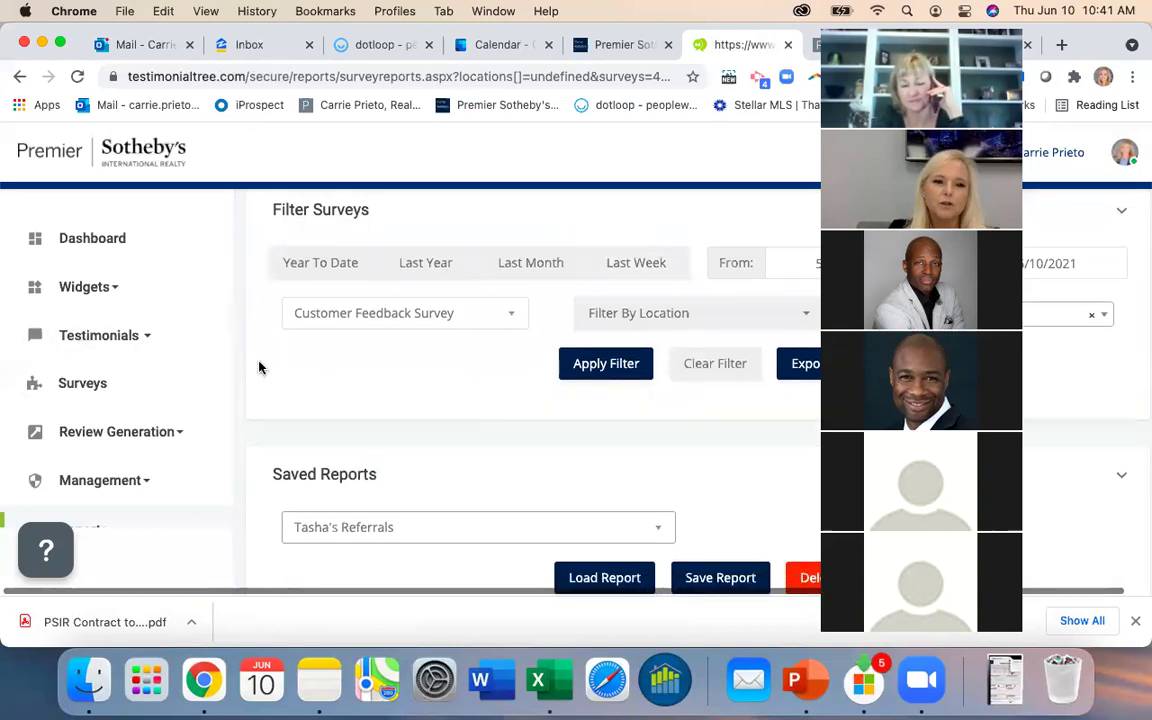
scroll(259, 368, down, 3)
scroll(39, 429, down, 3)
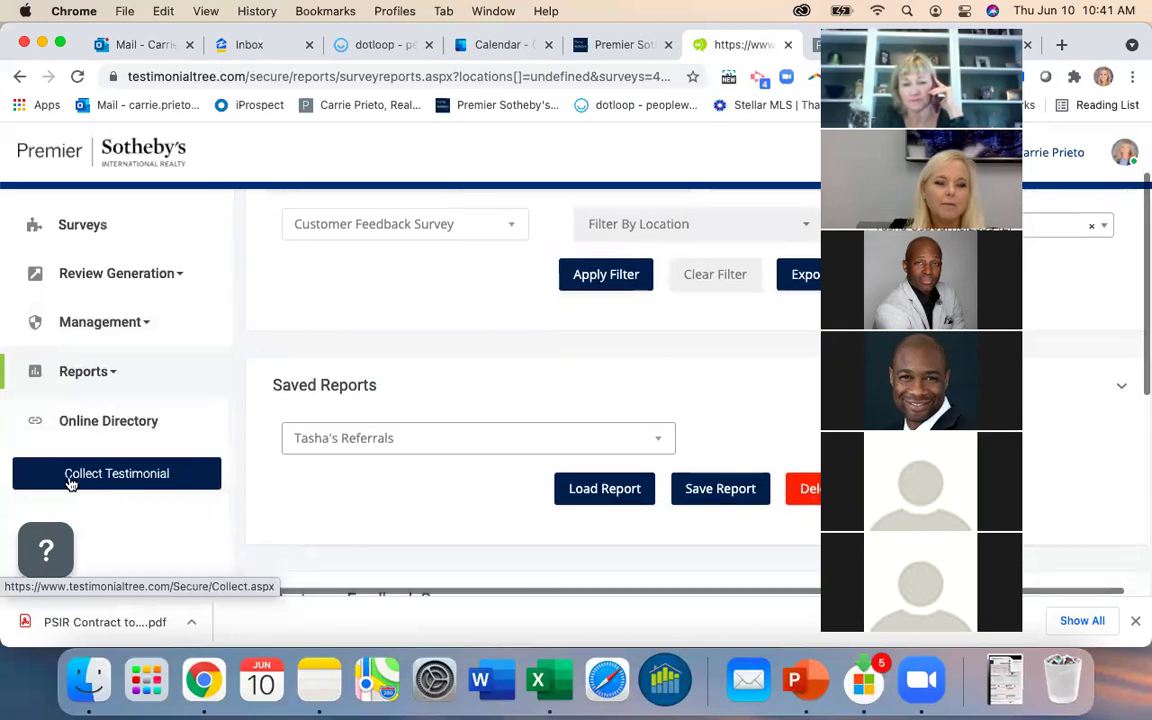
Expand the Reports section in the left sidebar to see the report pages.
click(100, 376)
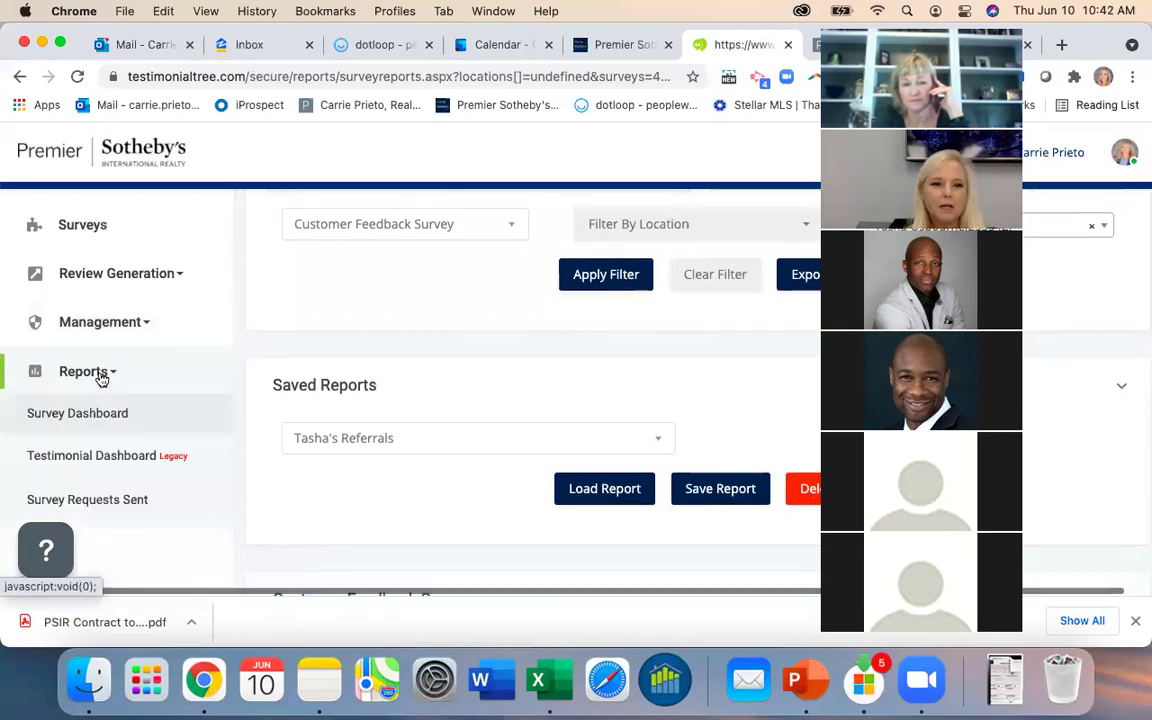
scroll(103, 481, down, 3)
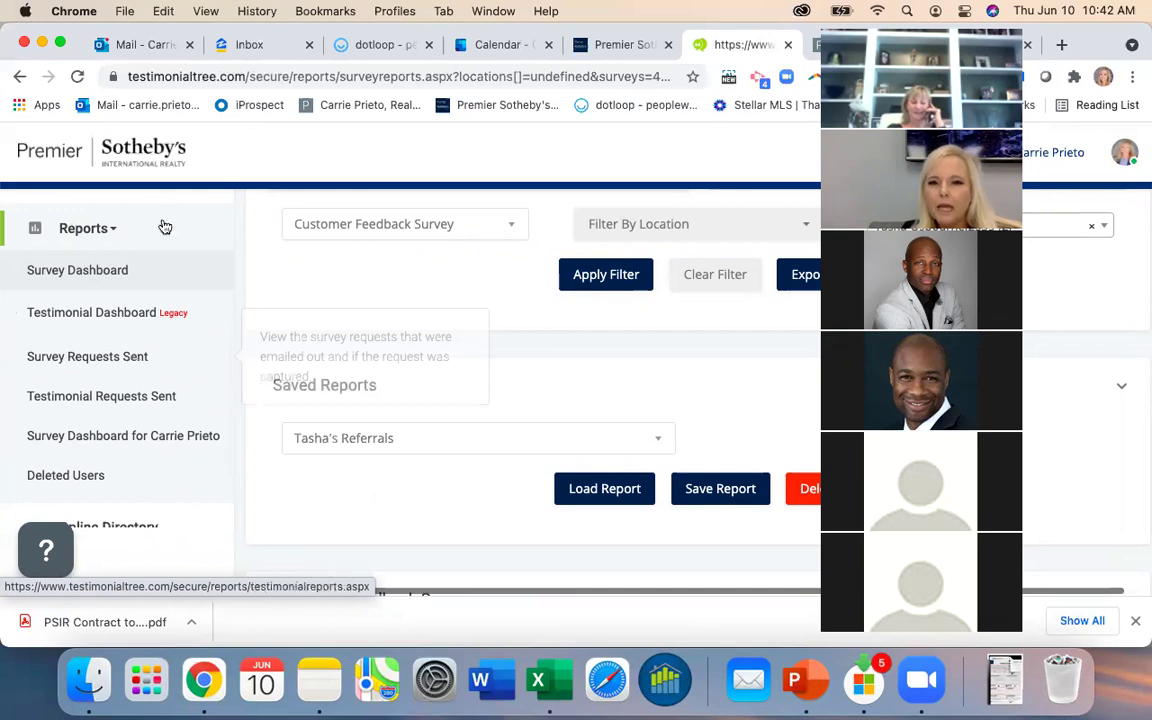
scroll(532, 306, up, 3)
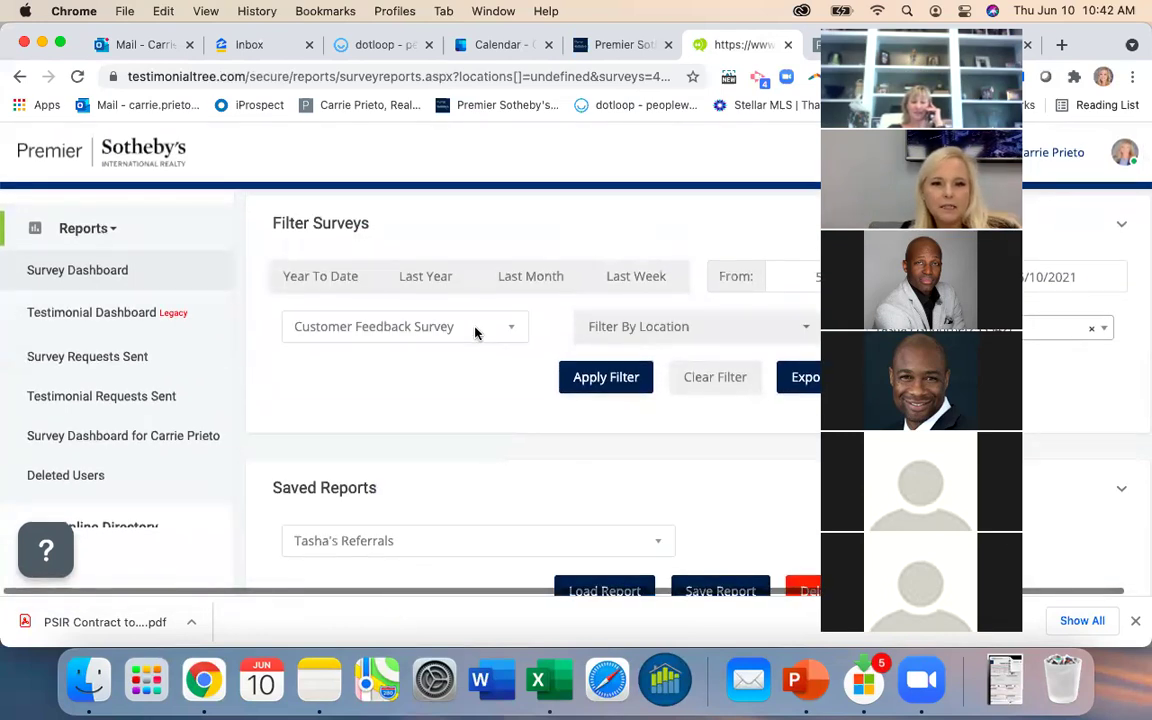
scroll(476, 334, down, 8)
scroll(476, 334, down, 1)
scroll(476, 332, up, 1)
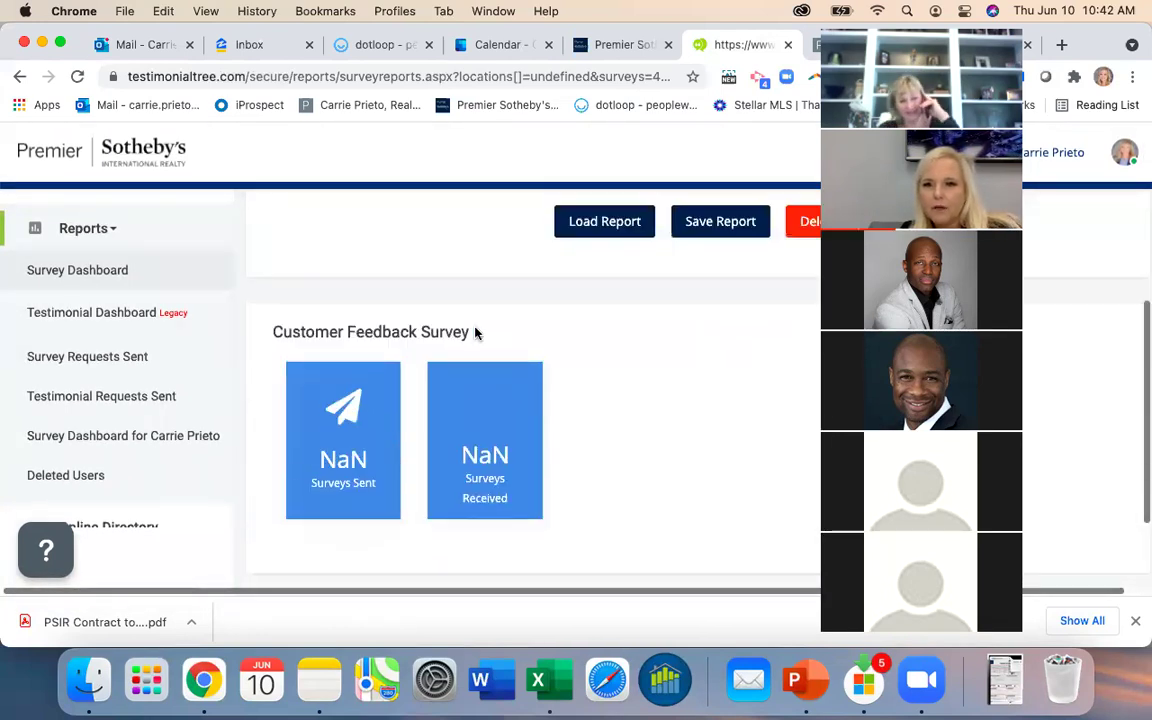
Load Tasha's Referrals and review results: 9 surveys sent, 4 received, 44% completion.
click(599, 234)
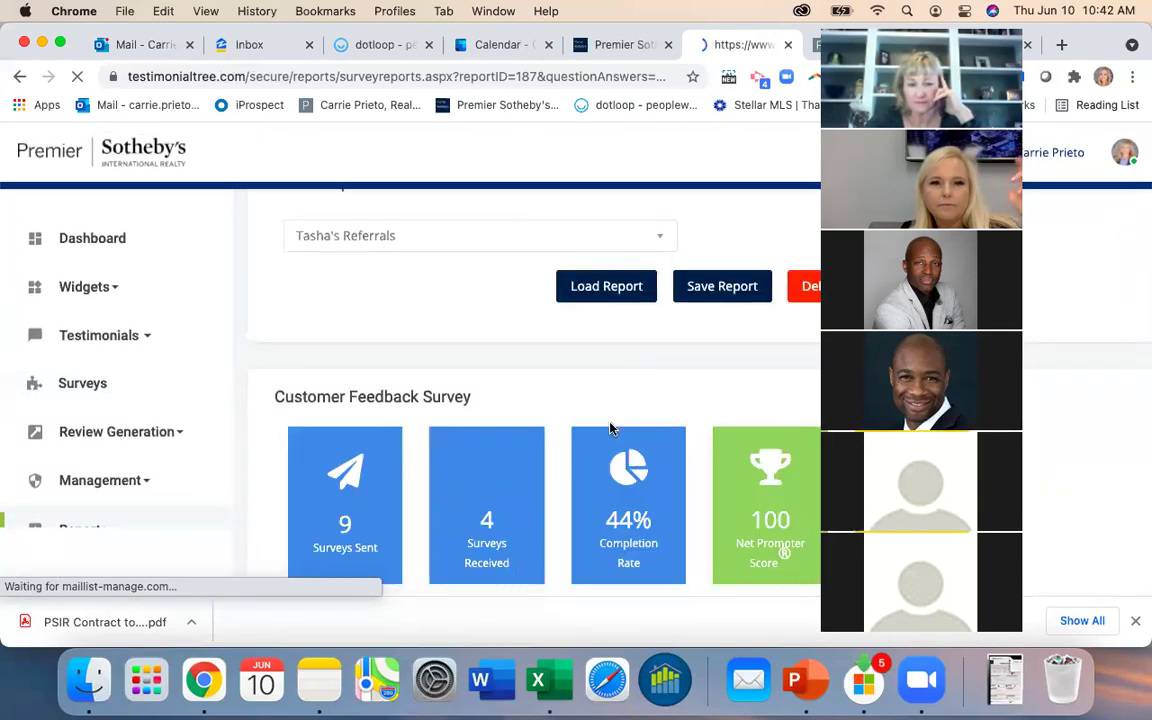
scroll(611, 428, down, 1)
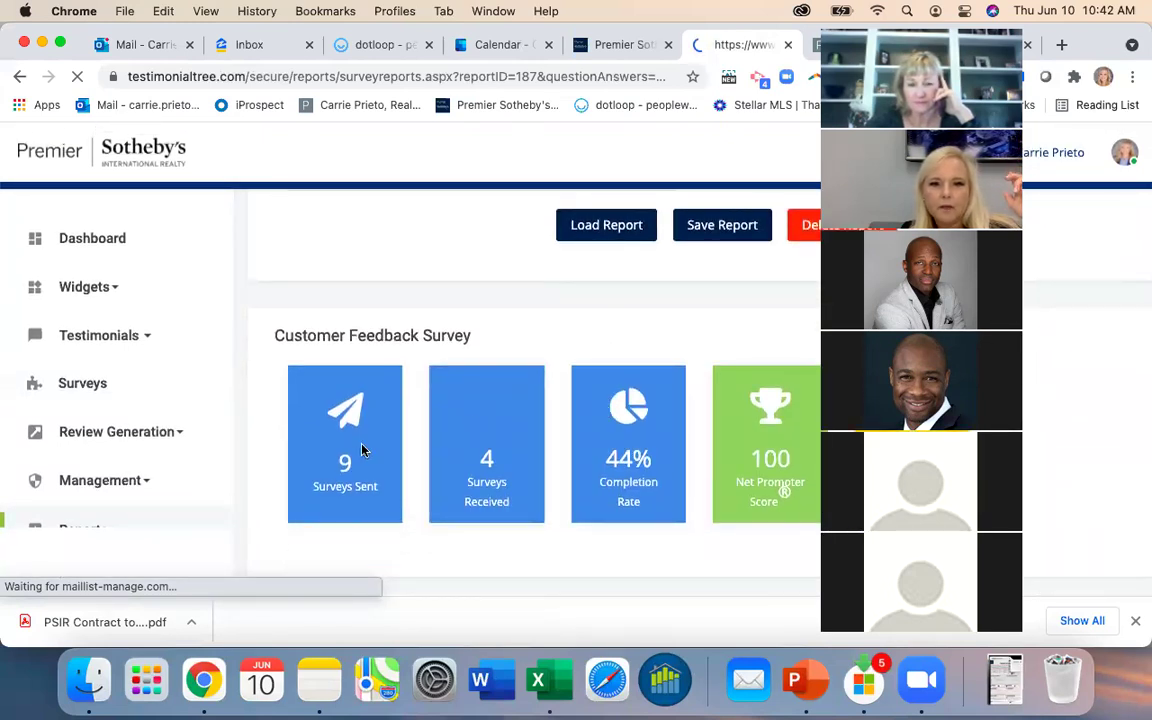
scroll(702, 454, down, 1)
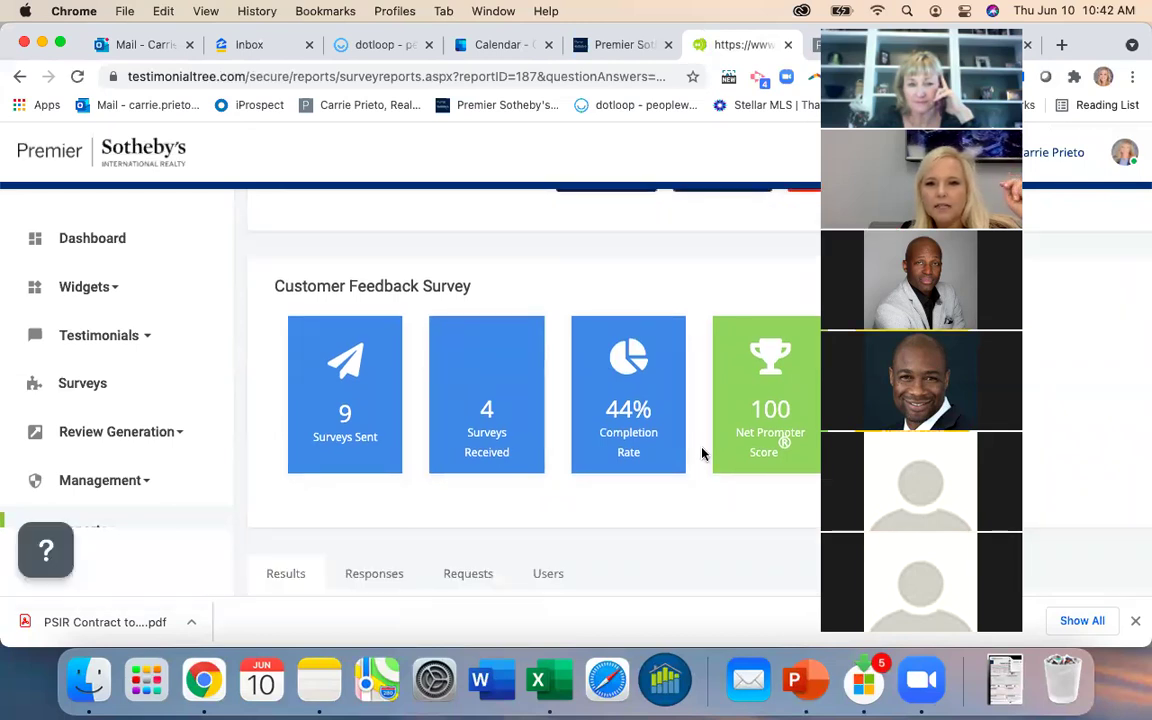
scroll(702, 454, down, 1)
scroll(702, 454, down, 1)
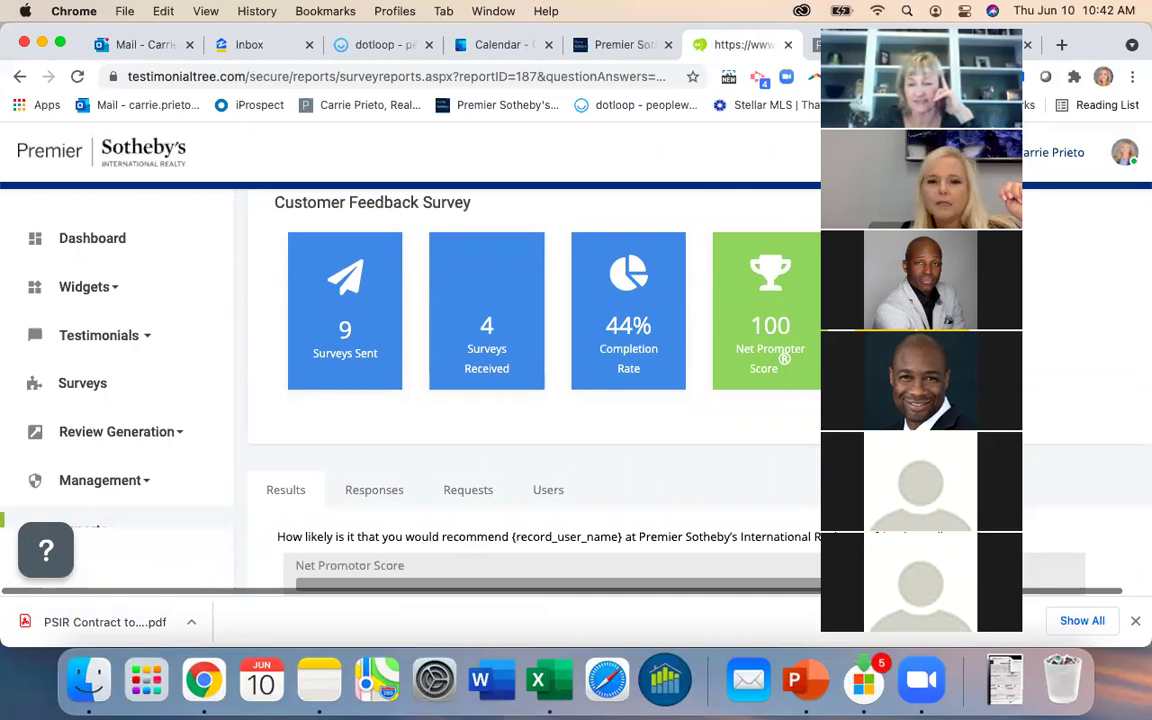
scroll(785, 358, down, 4)
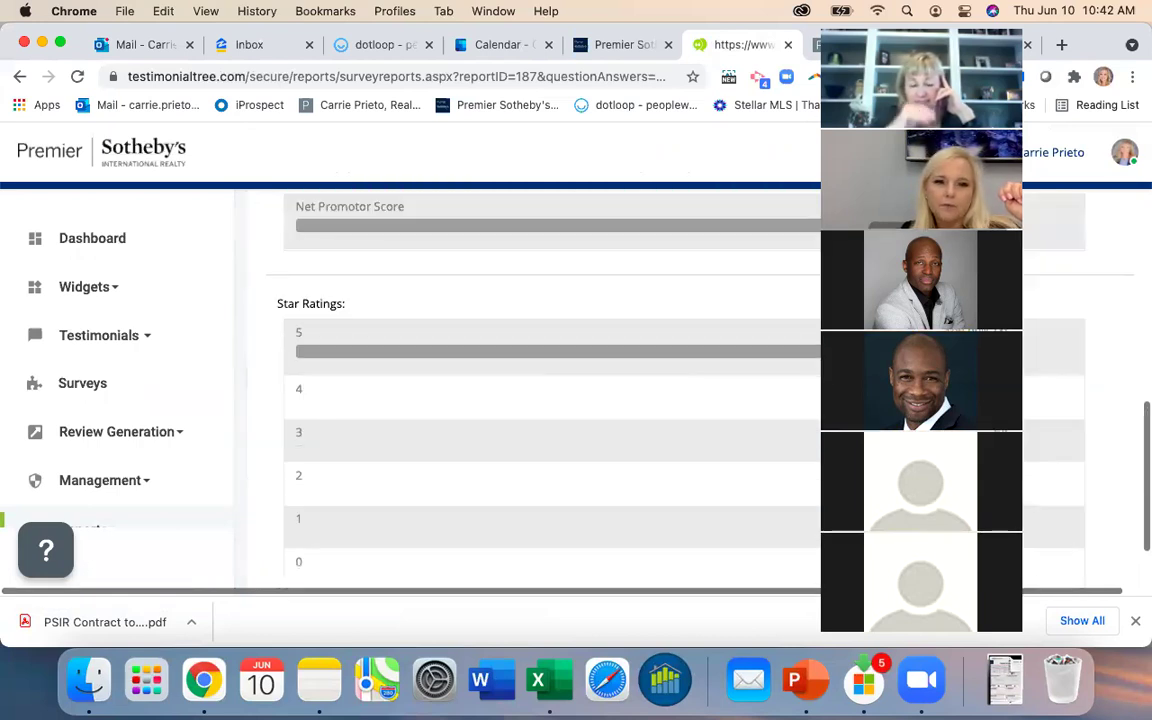
scroll(560, 390, down, 2)
scroll(560, 390, up, 8)
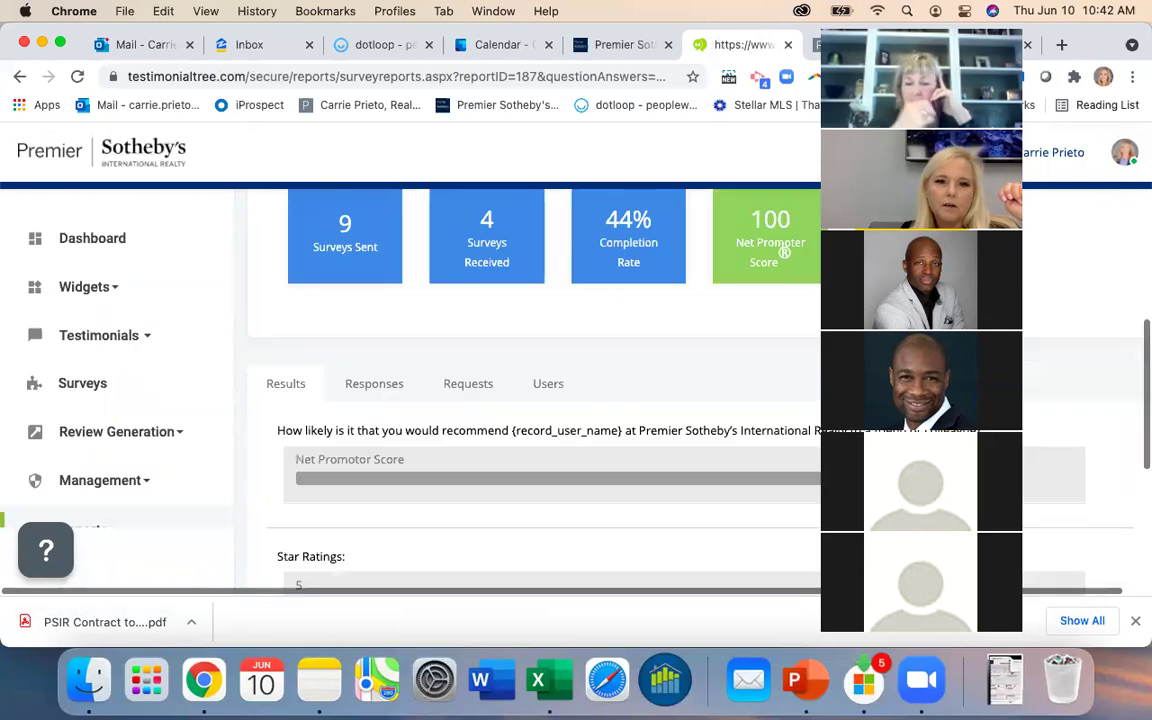
scroll(560, 400, down, 2)
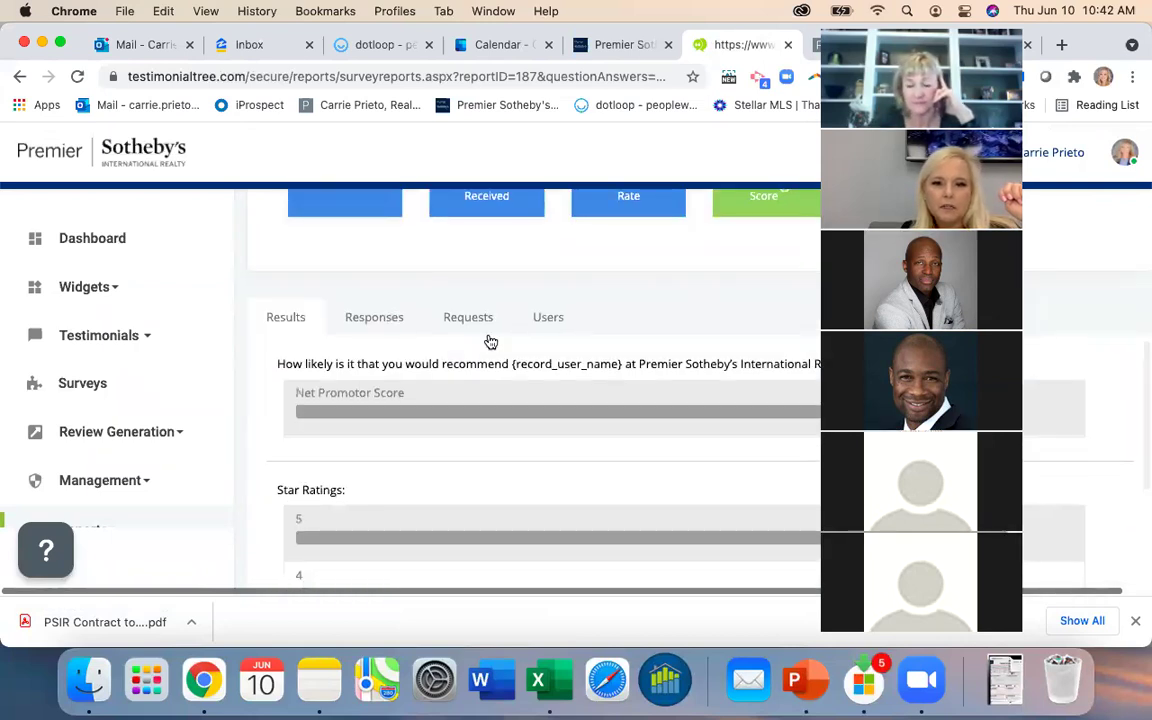
scroll(490, 342, down, 10)
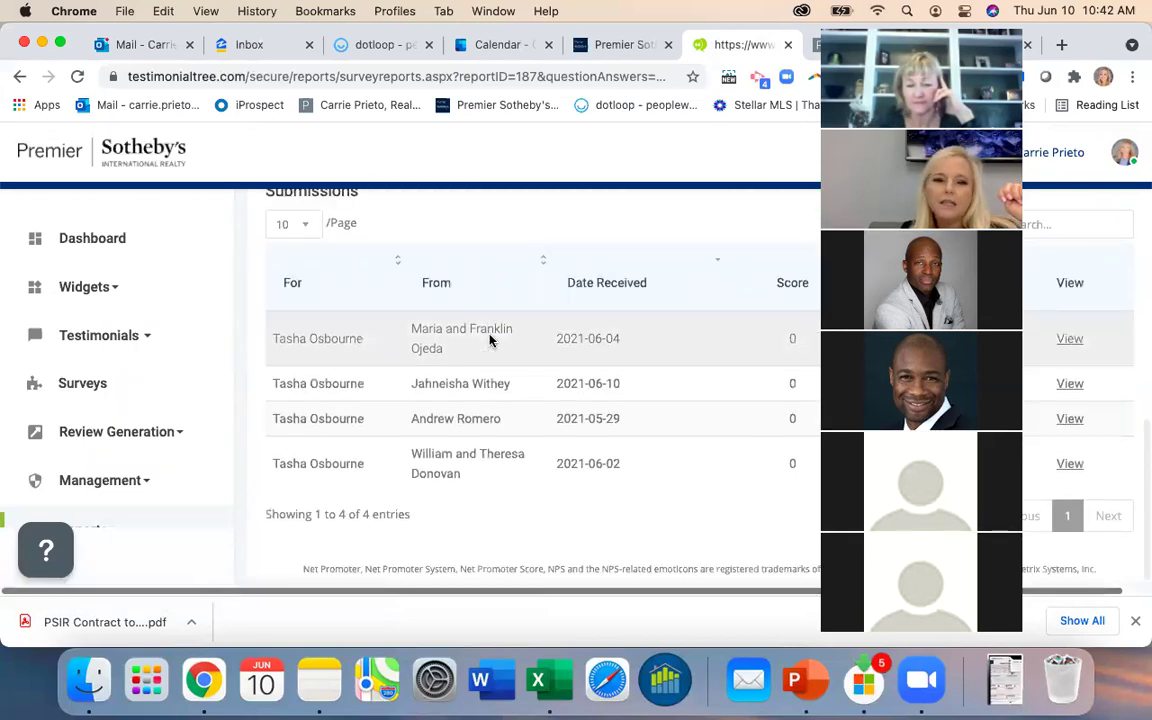
scroll(489, 340, up, 3)
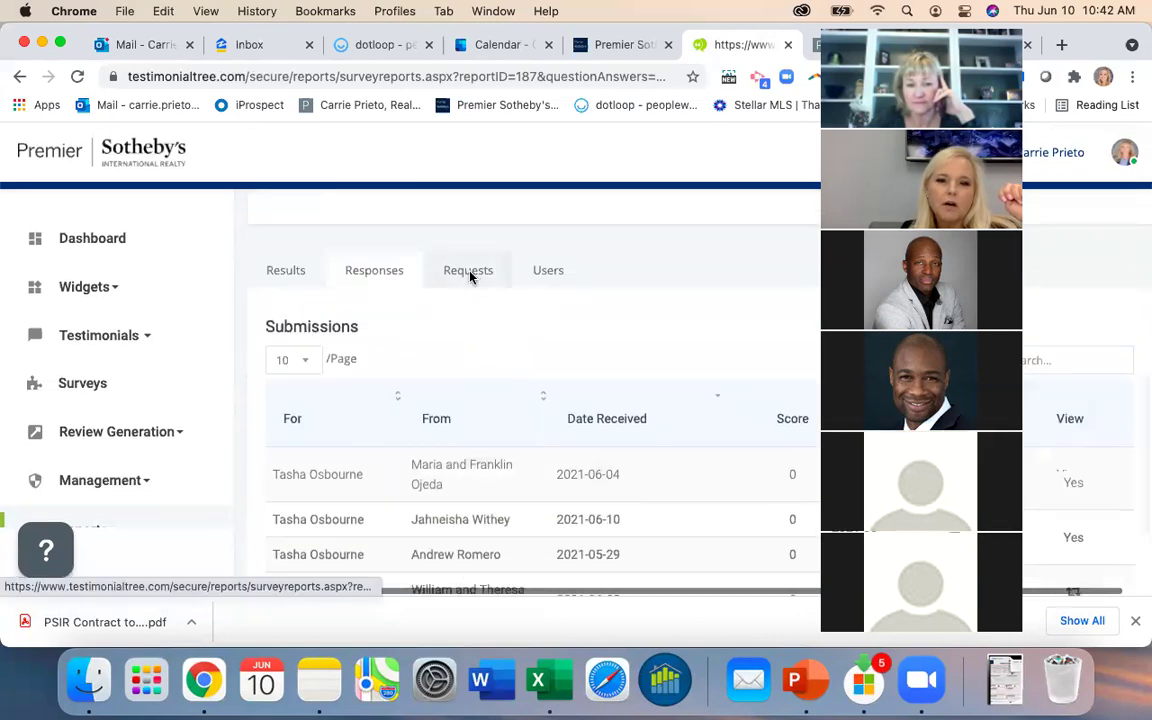
View the report's Requests and Users lists, ending on requests with each client's completion status.
click(470, 277)
scroll(555, 395, down, 5)
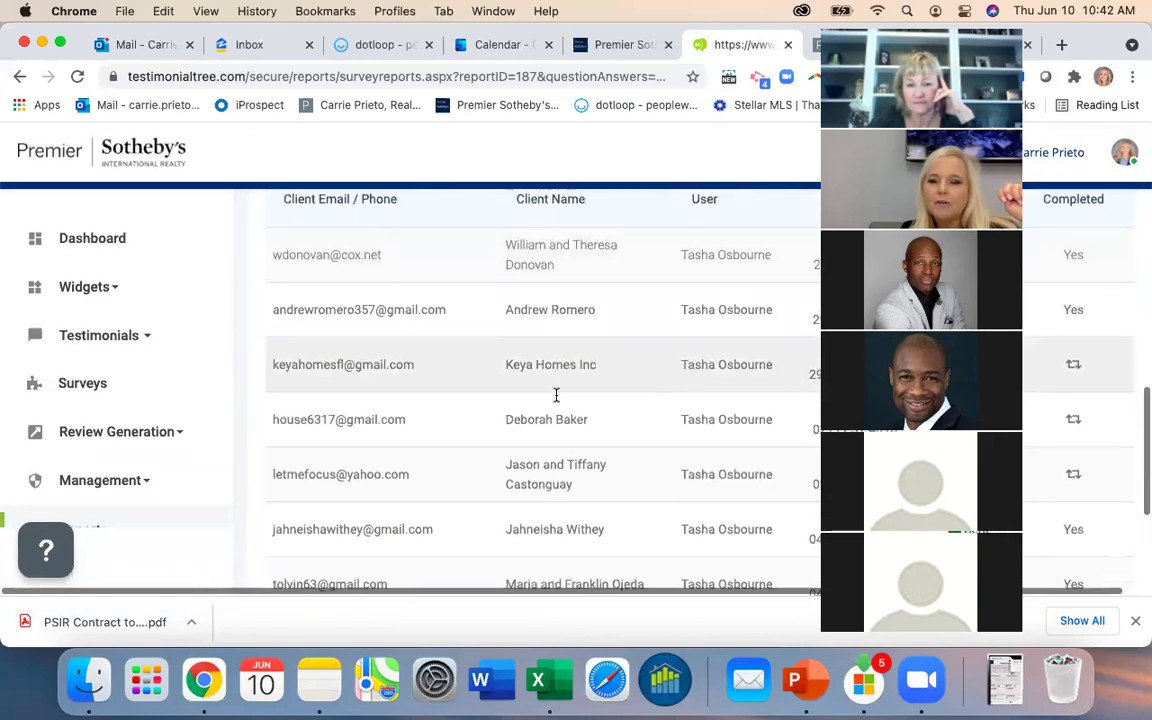
scroll(553, 399, down, 7)
scroll(555, 399, up, 10)
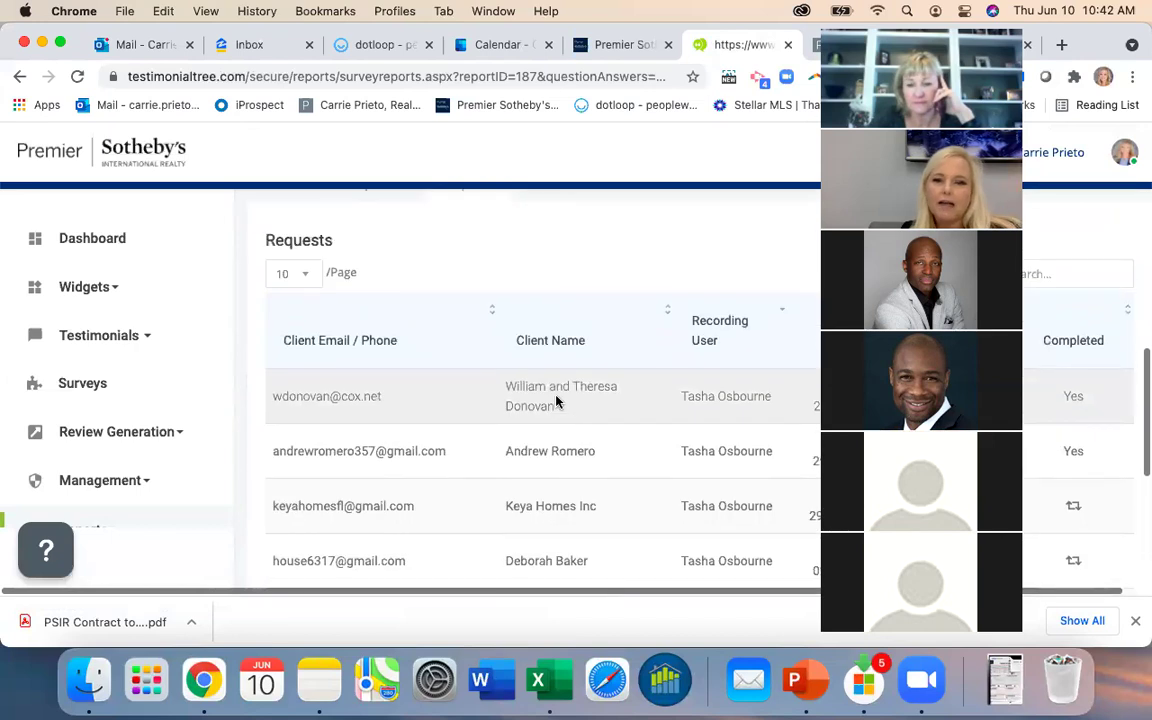
scroll(555, 401, up, 3)
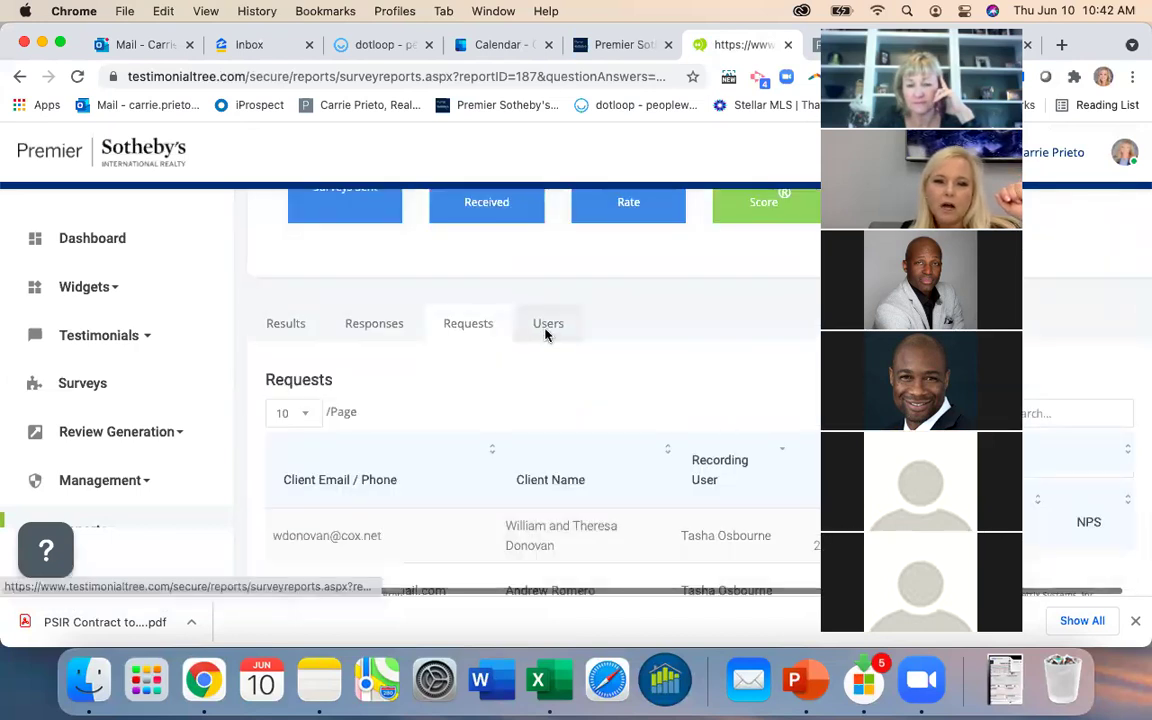
click(546, 333)
scroll(550, 365, down, 1)
click(468, 303)
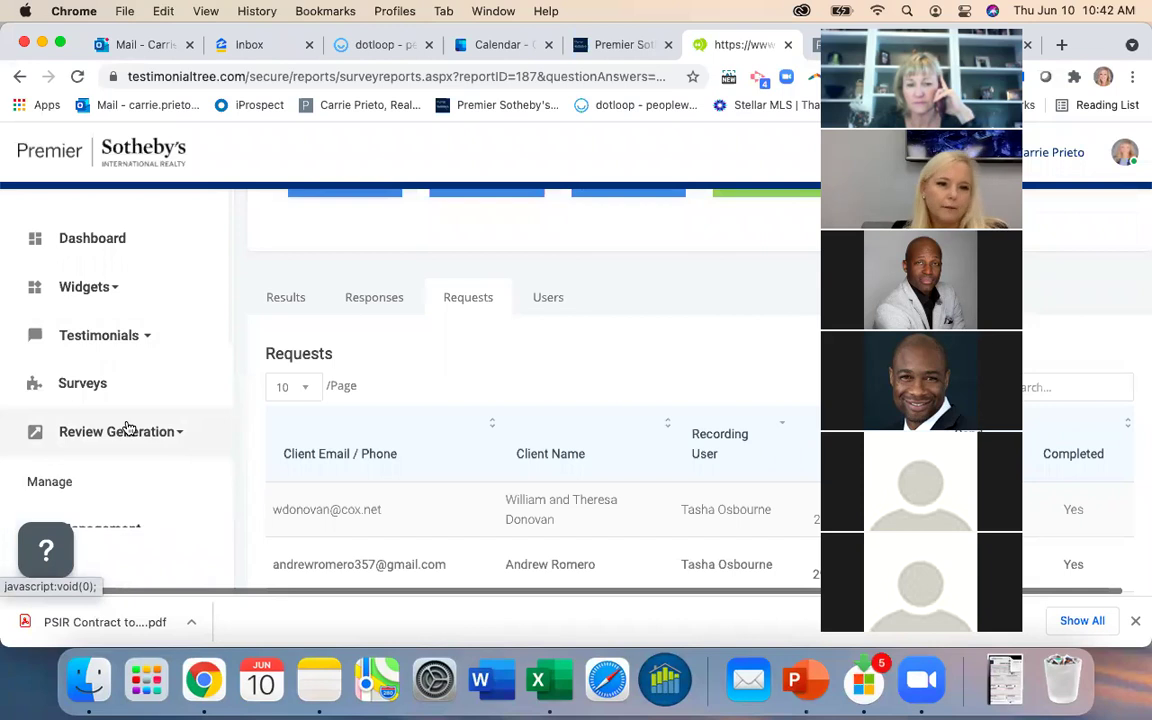
scroll(128, 428, down, 2)
scroll(110, 415, down, 1)
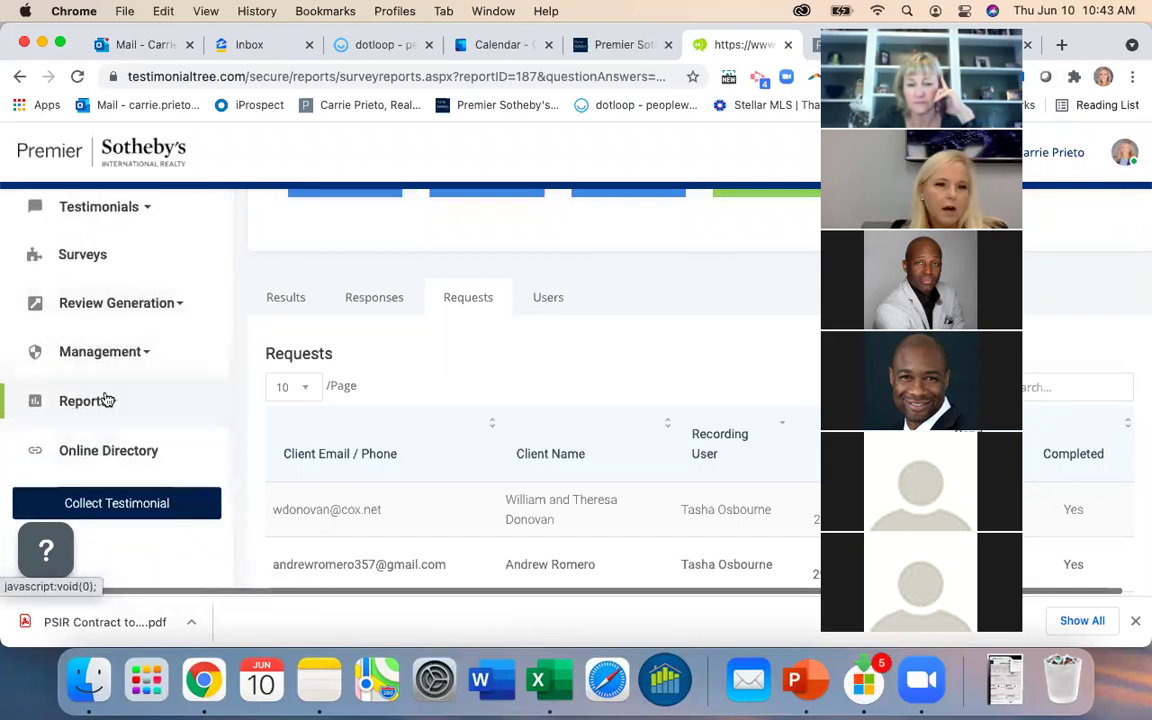
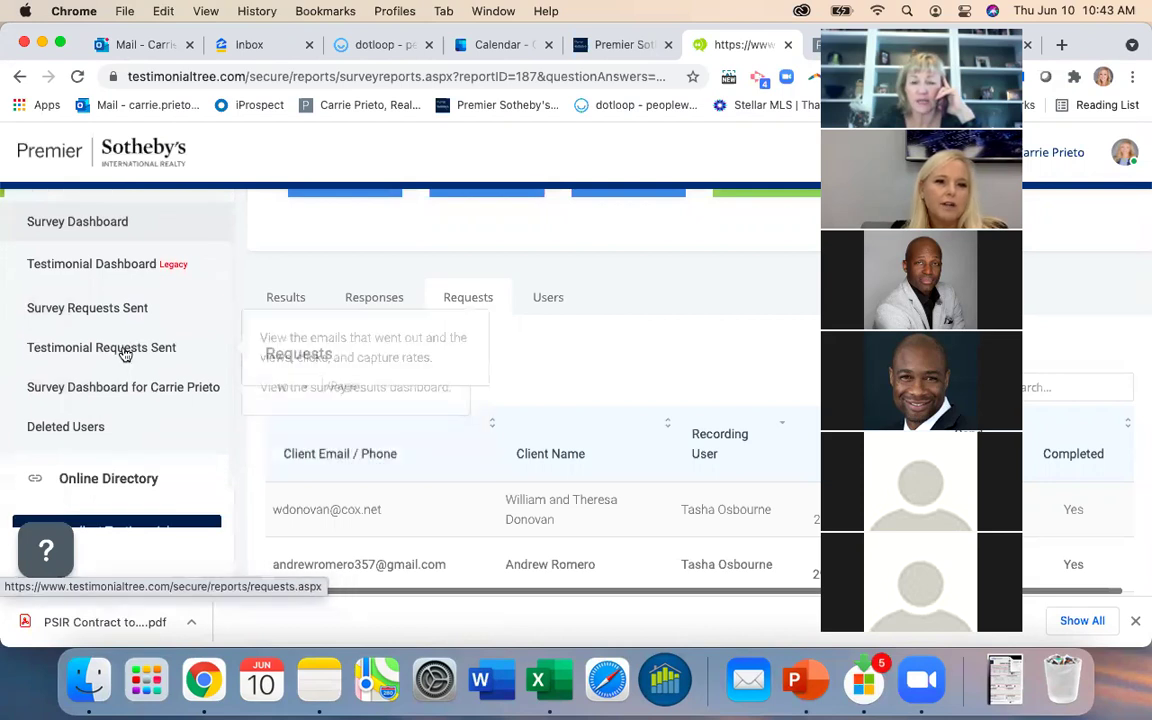
View the empty Testimonial Requests Sent report, then open the 90-day Survey Requests Sent report.
click(125, 352)
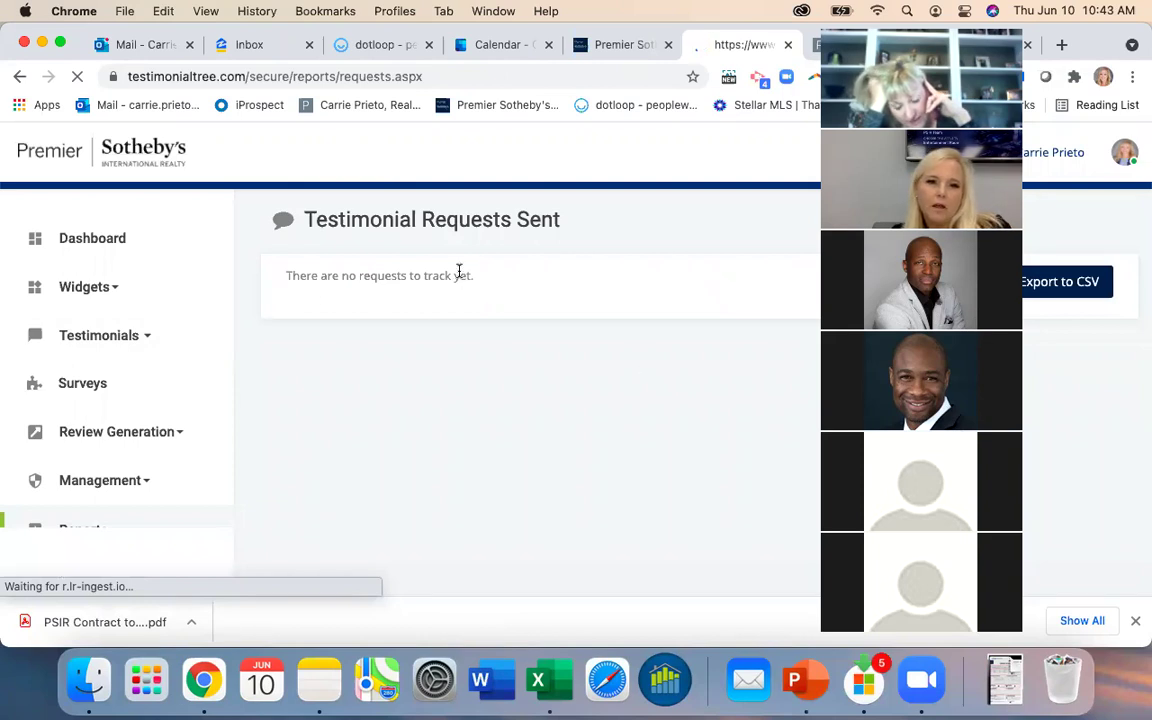
scroll(99, 330, down, 3)
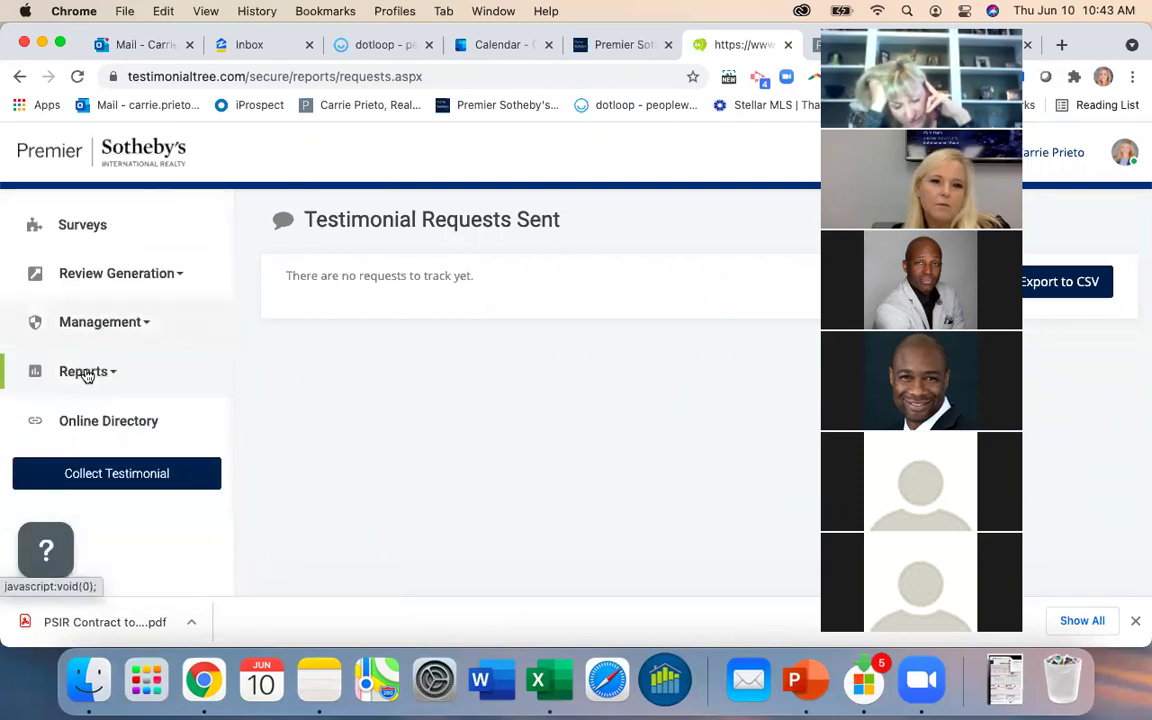
click(85, 373)
scroll(87, 400, down, 3)
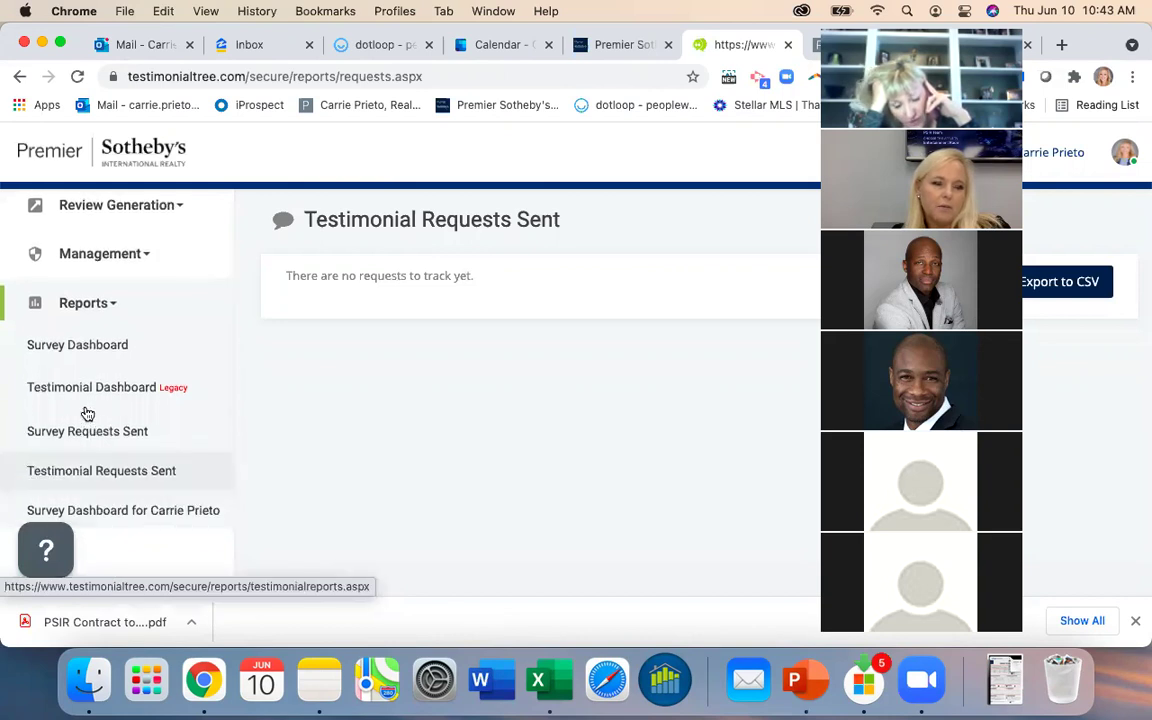
click(96, 388)
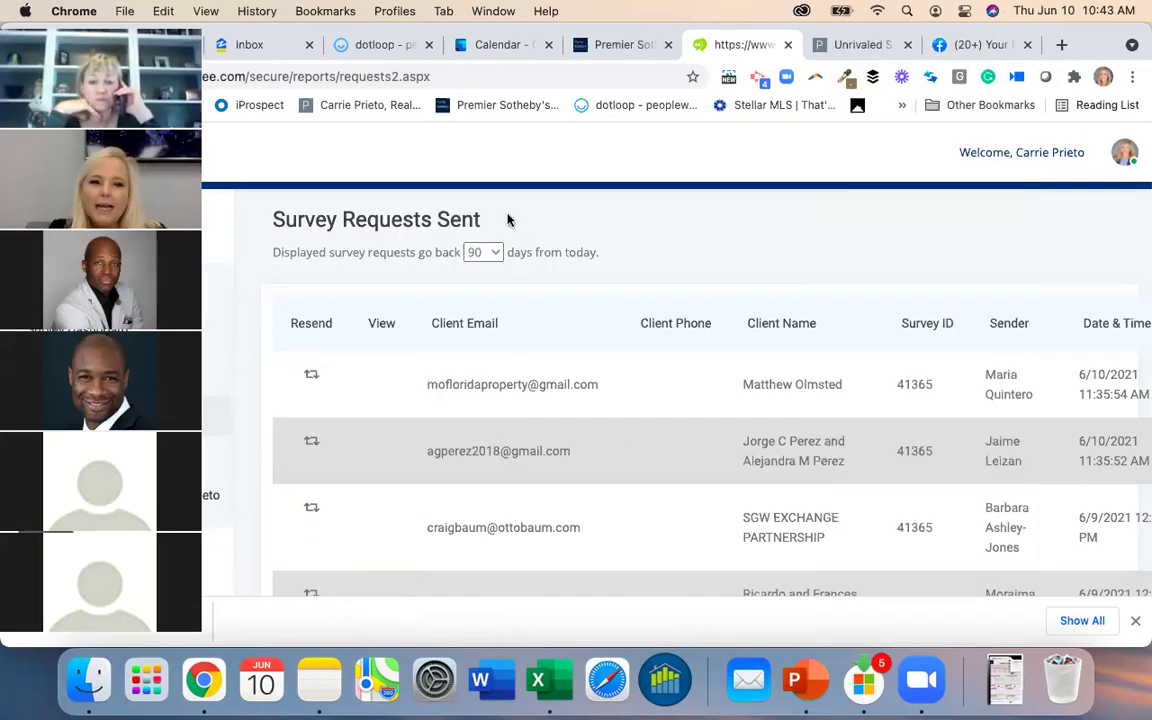
scroll(705, 272, down, 1)
scroll(705, 272, right, 2)
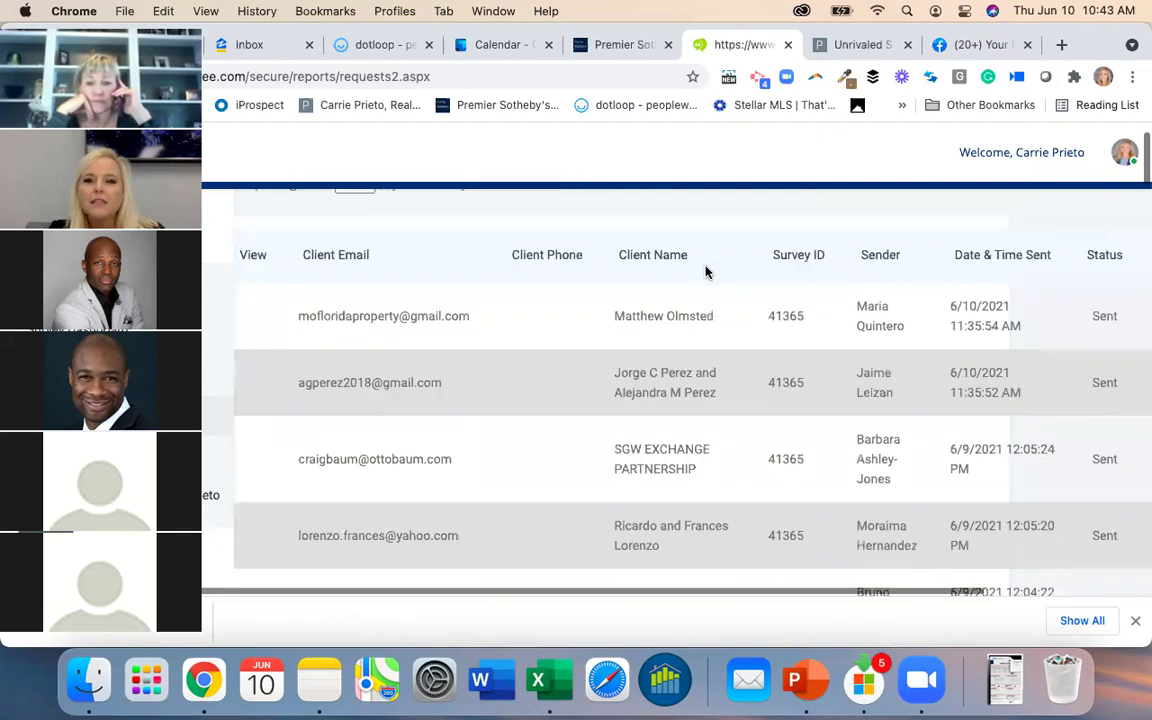
scroll(705, 272, down, 1)
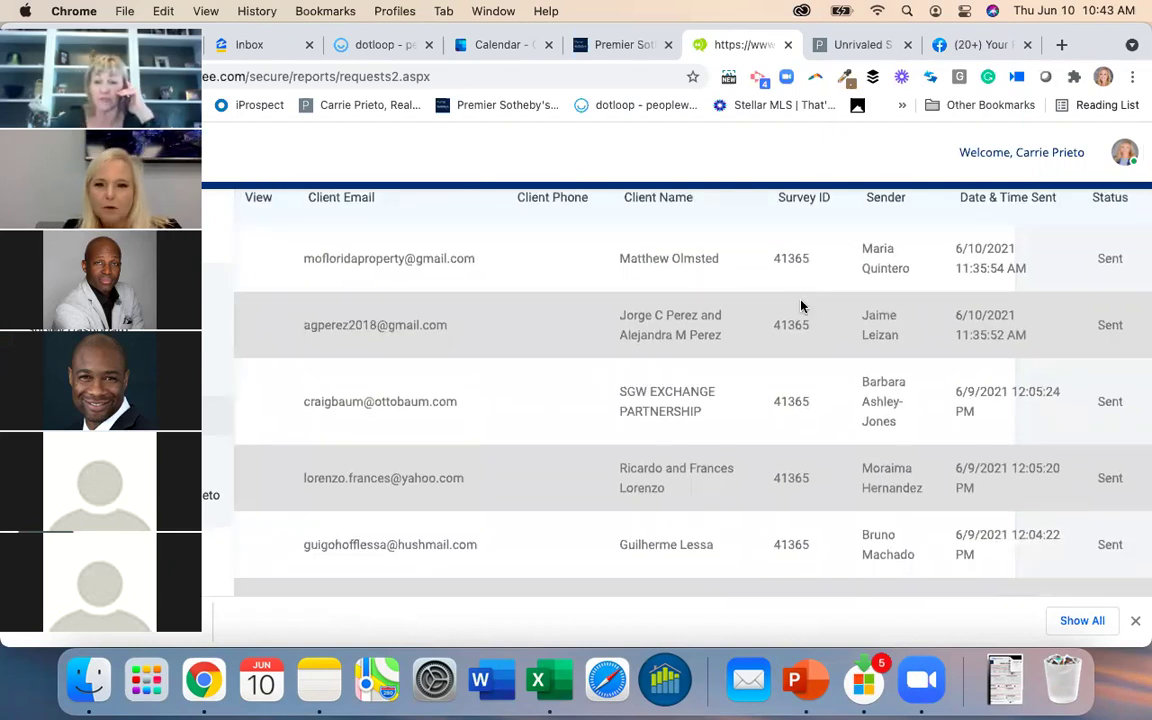
scroll(801, 306, down, 1)
scroll(801, 306, down, 4)
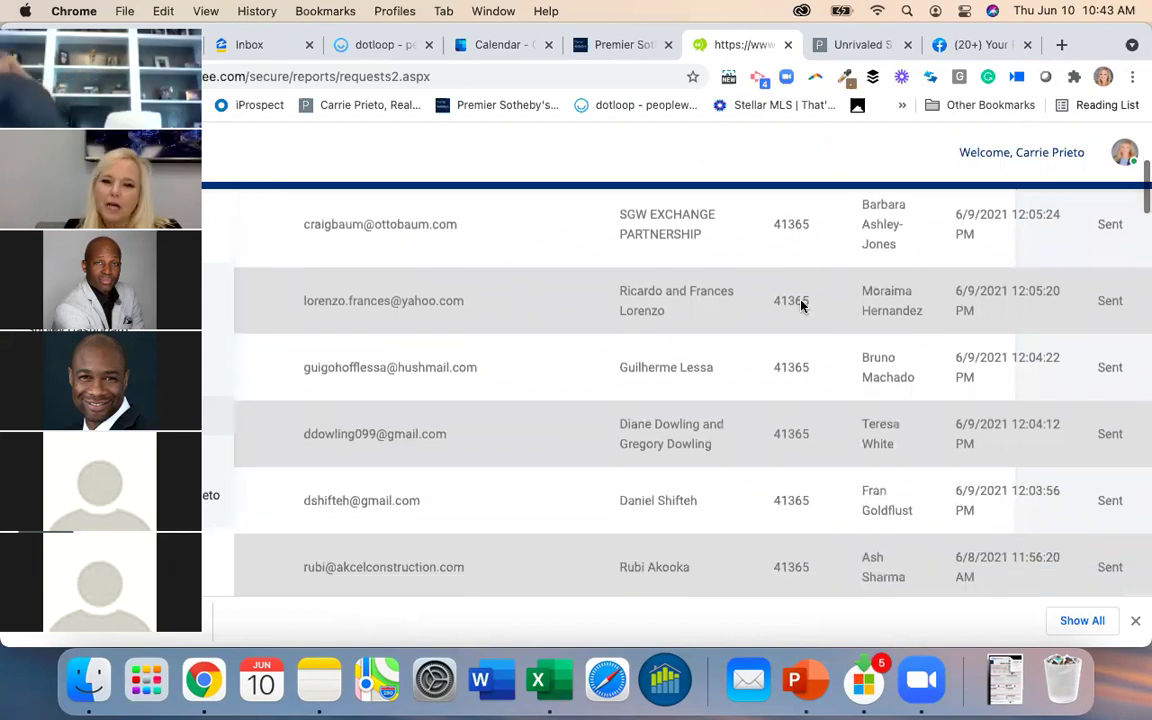
scroll(801, 306, down, 5)
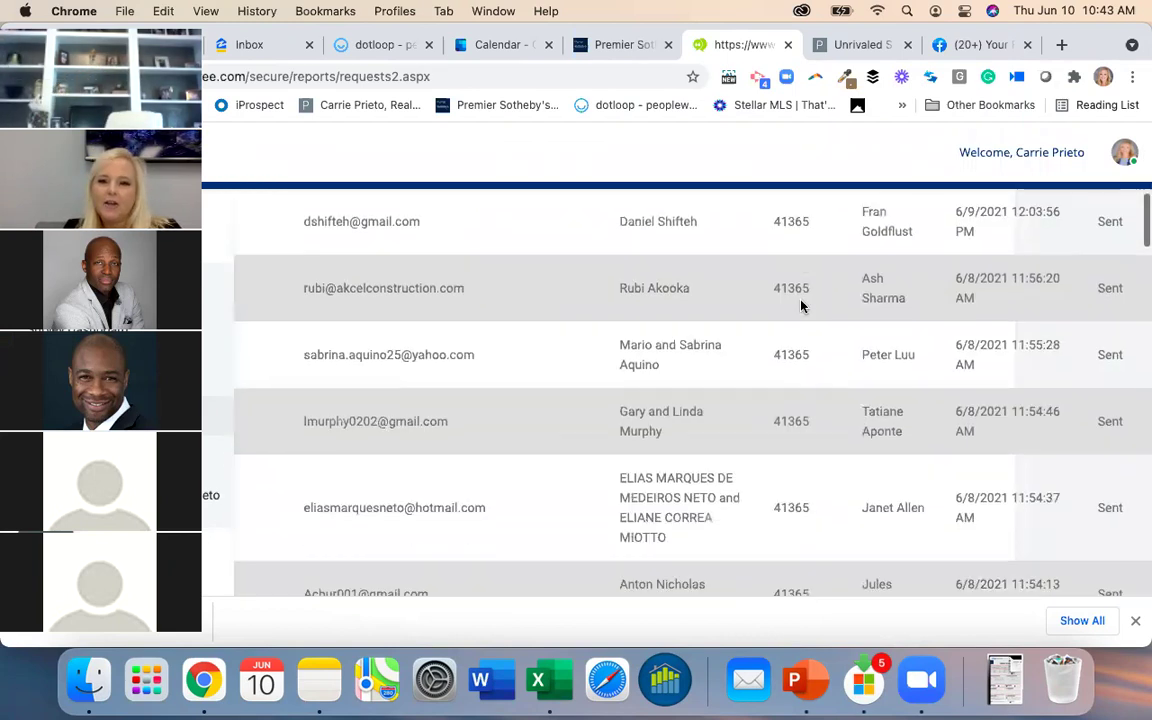
scroll(801, 306, down, 8)
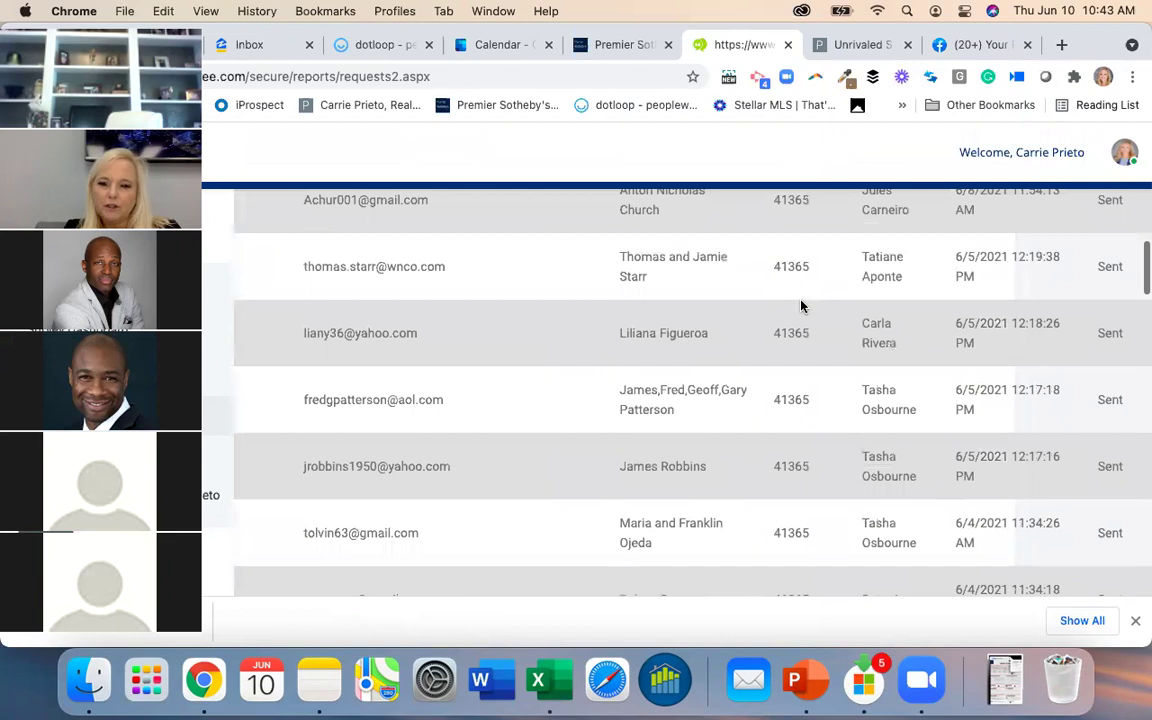
scroll(801, 306, down, 7)
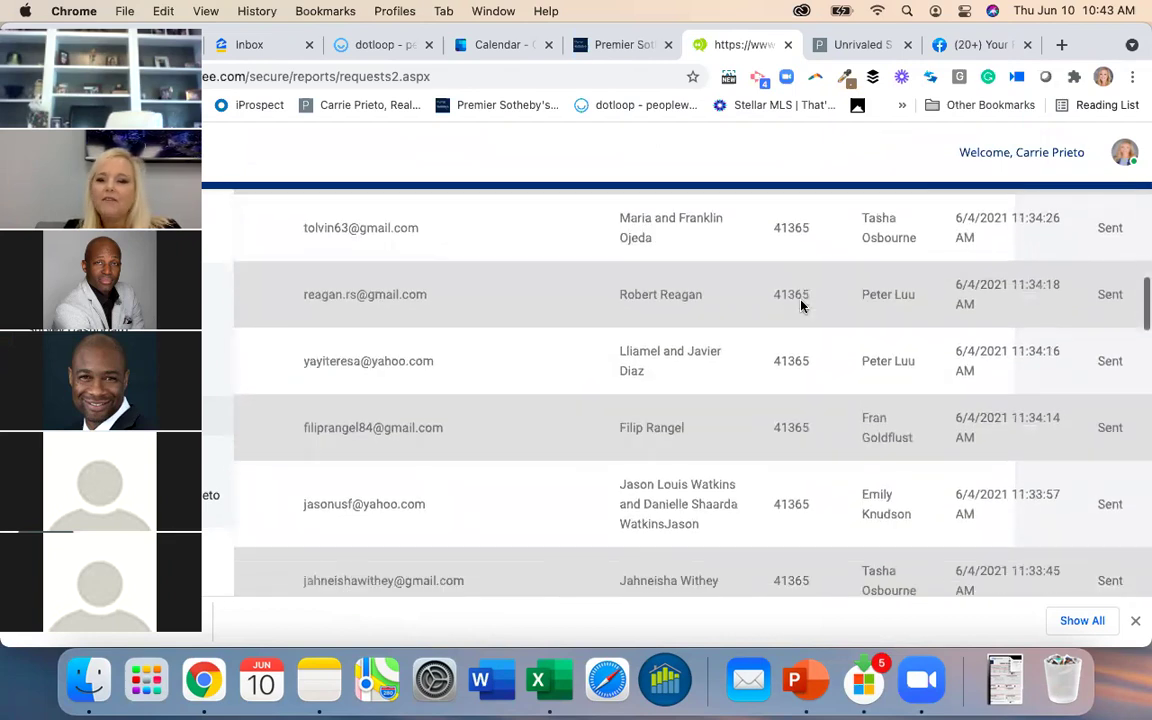
scroll(801, 306, down, 3)
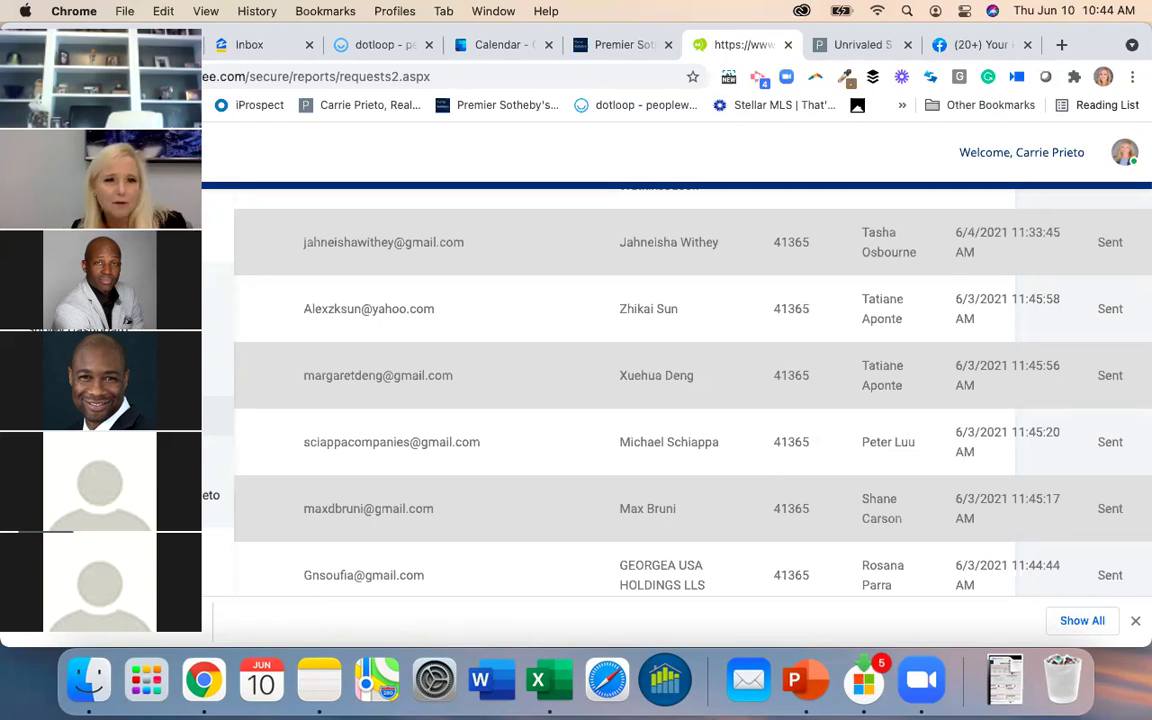
scroll(530, 327, down, 2)
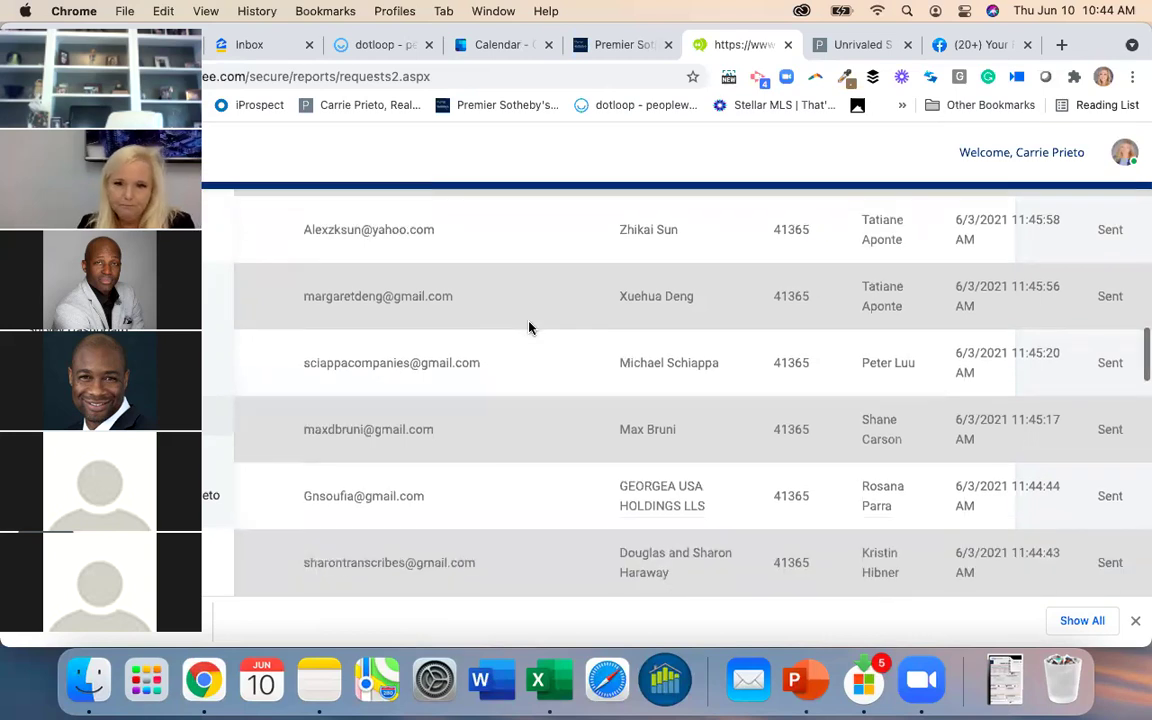
scroll(530, 327, down, 2)
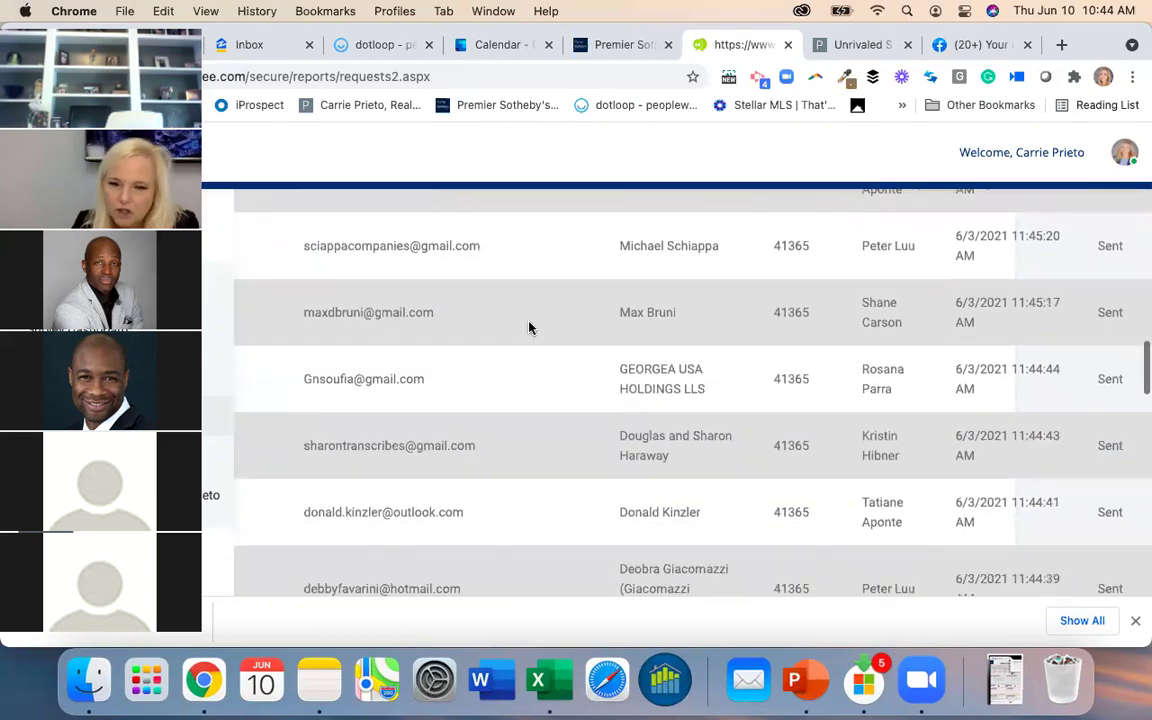
scroll(530, 327, down, 4)
scroll(530, 327, down, 2)
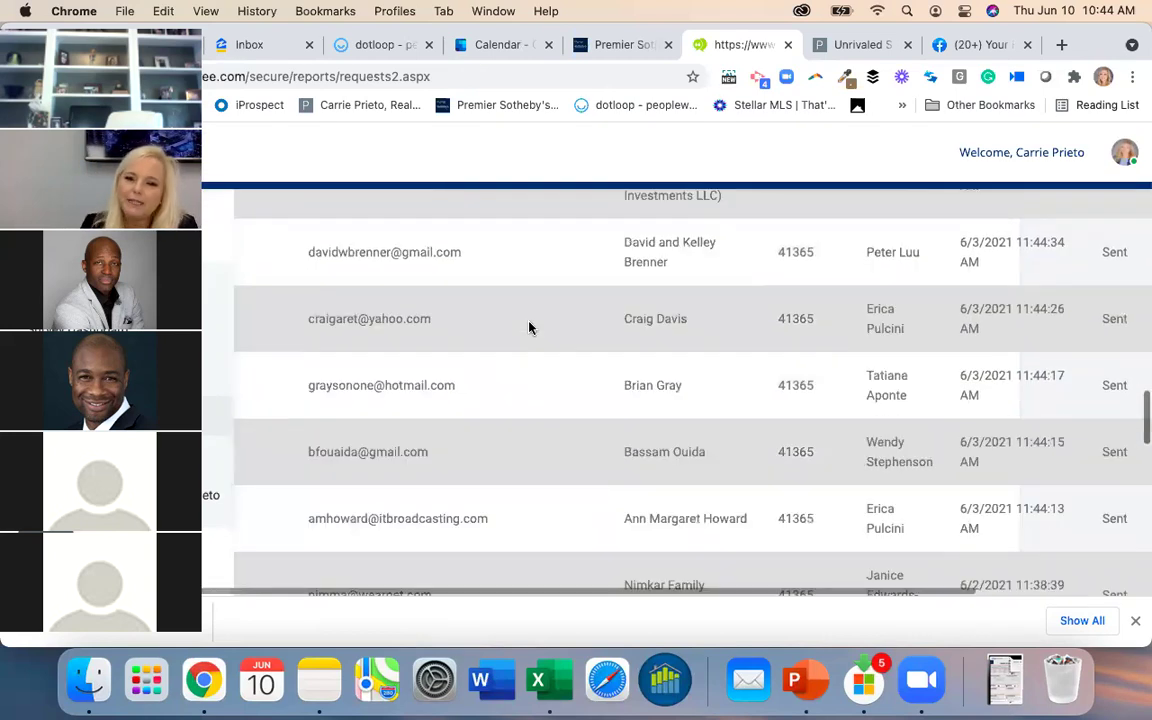
scroll(530, 327, up, 6)
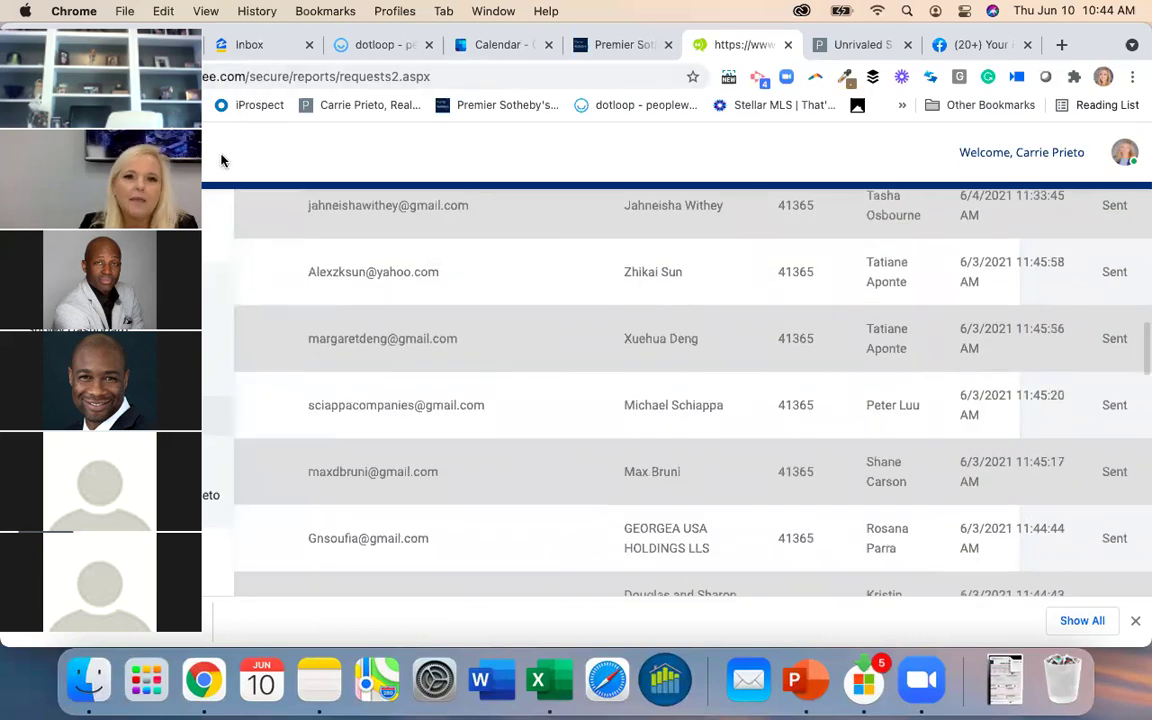
scroll(245, 330, up, 10)
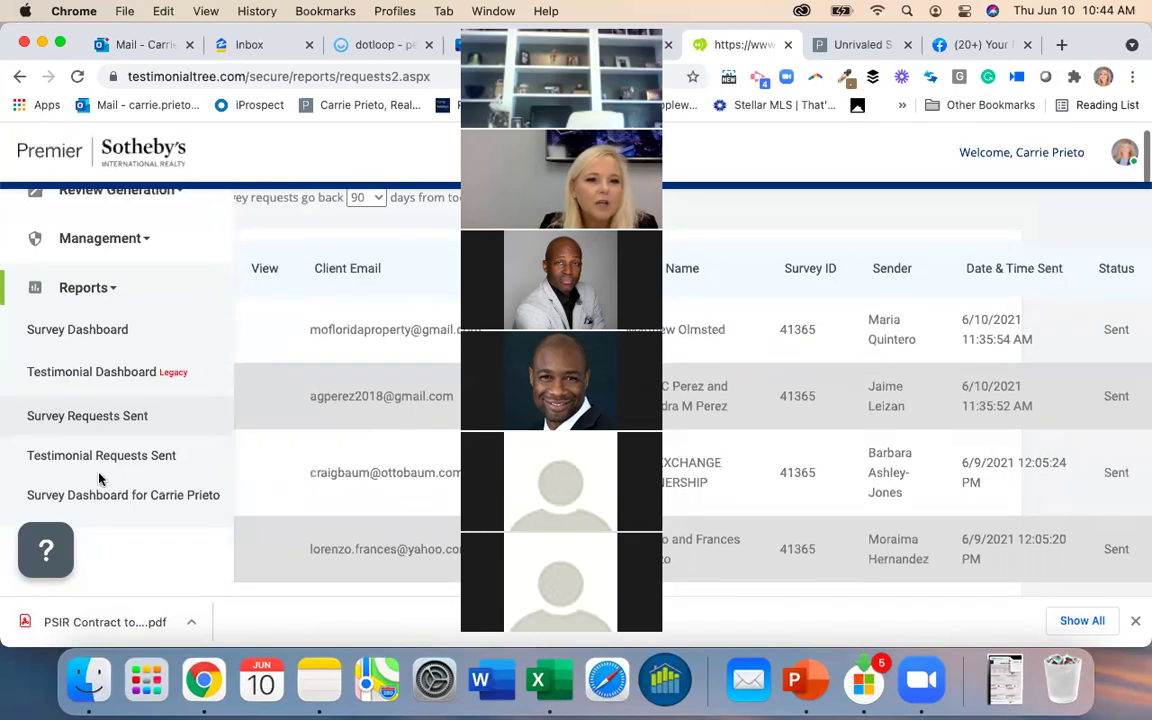
scroll(98, 478, down, 1)
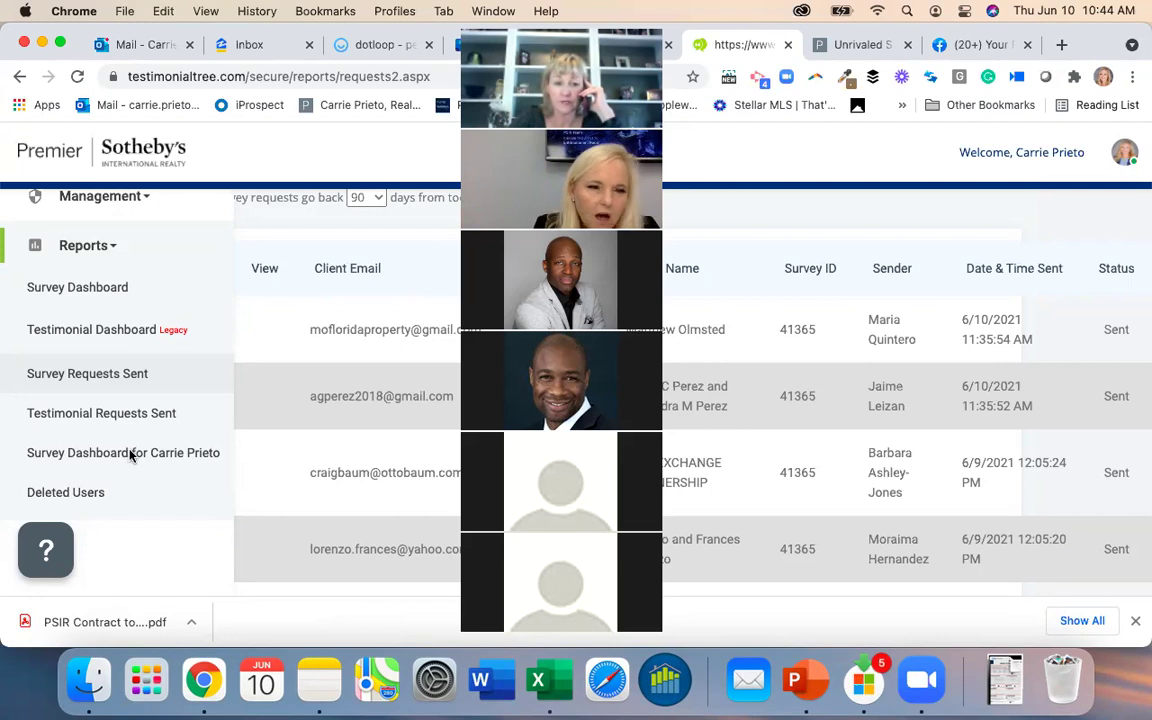
Open the account's Survey Dashboard with Customer Feedback Survey kept as the chosen survey.
click(131, 455)
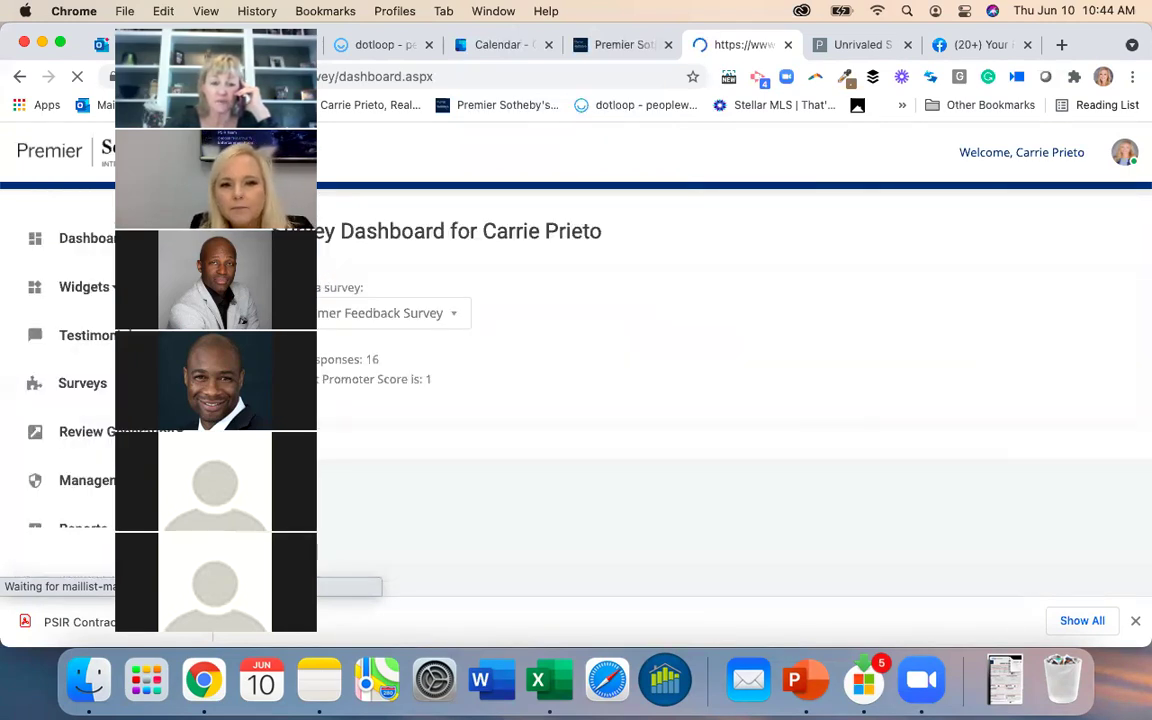
click(455, 313)
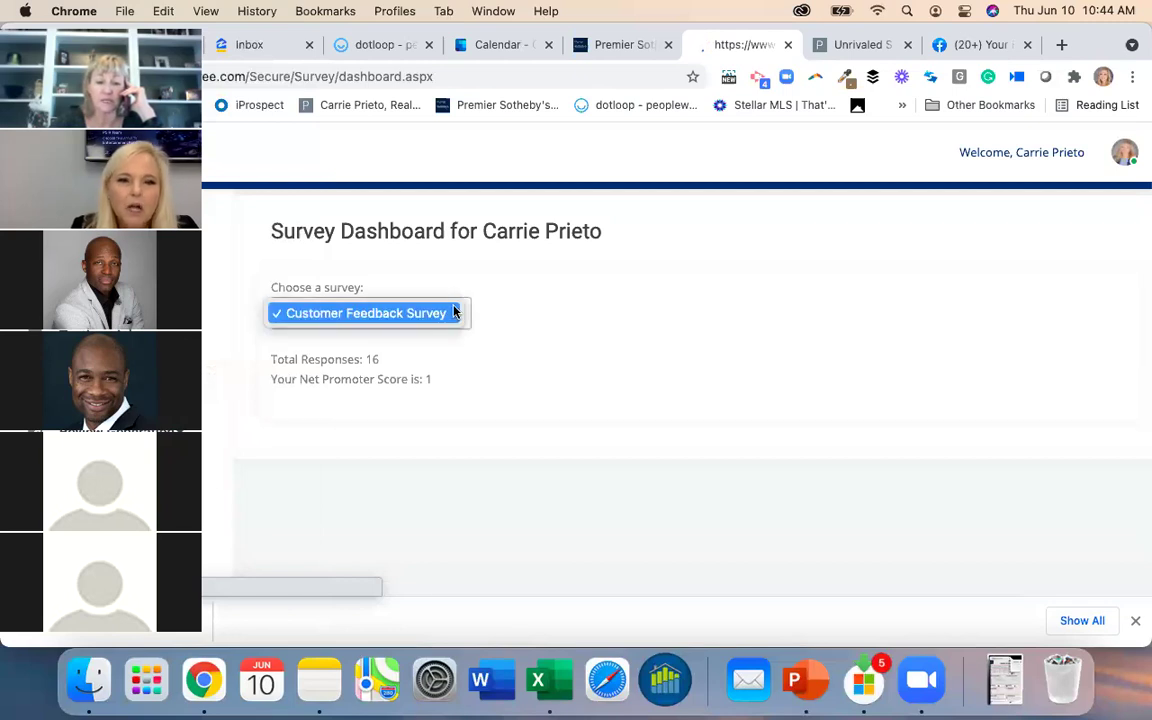
click(507, 313)
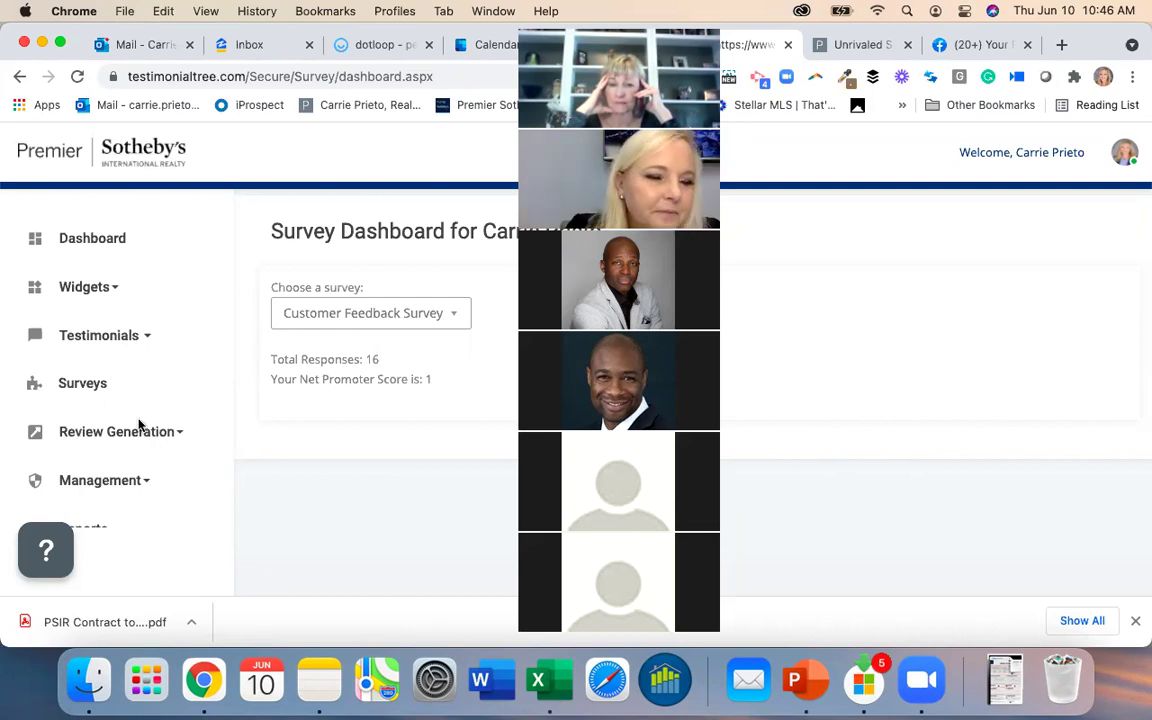
Review the Customer Feedback Survey dashboard (16 responses, NPS 1) and expand the Testimonials menu.
scroll(141, 427, down, 3)
scroll(141, 427, up, 2)
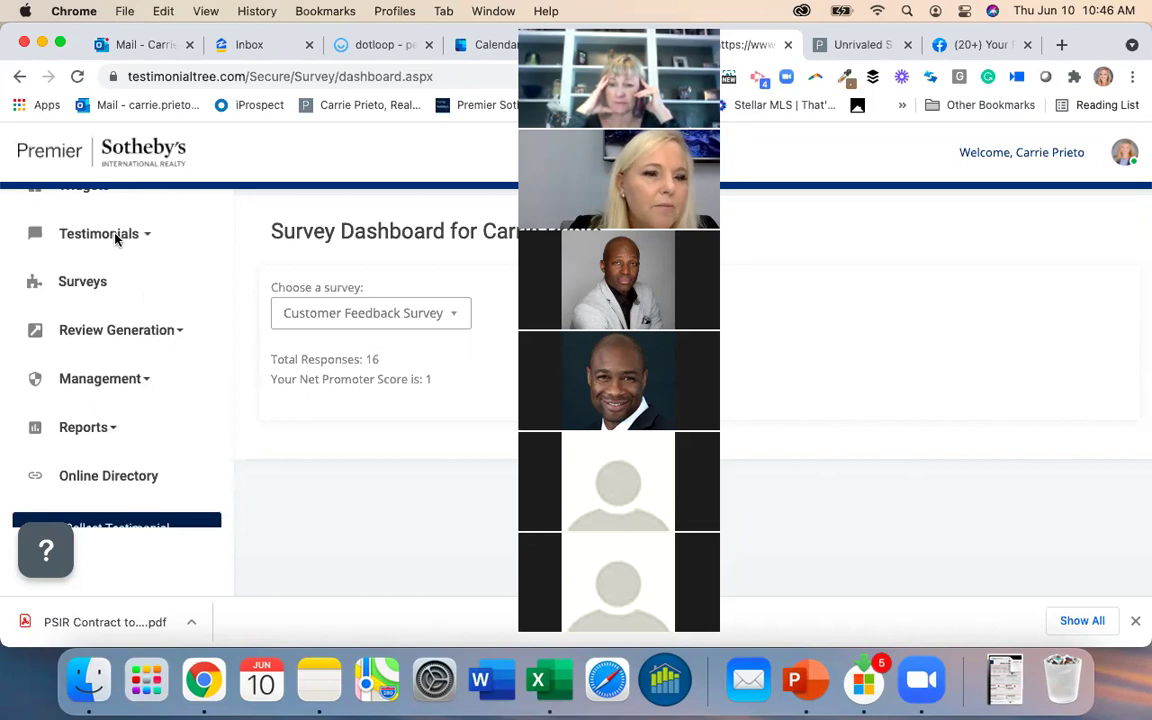
click(74, 428)
scroll(75, 432, down, 5)
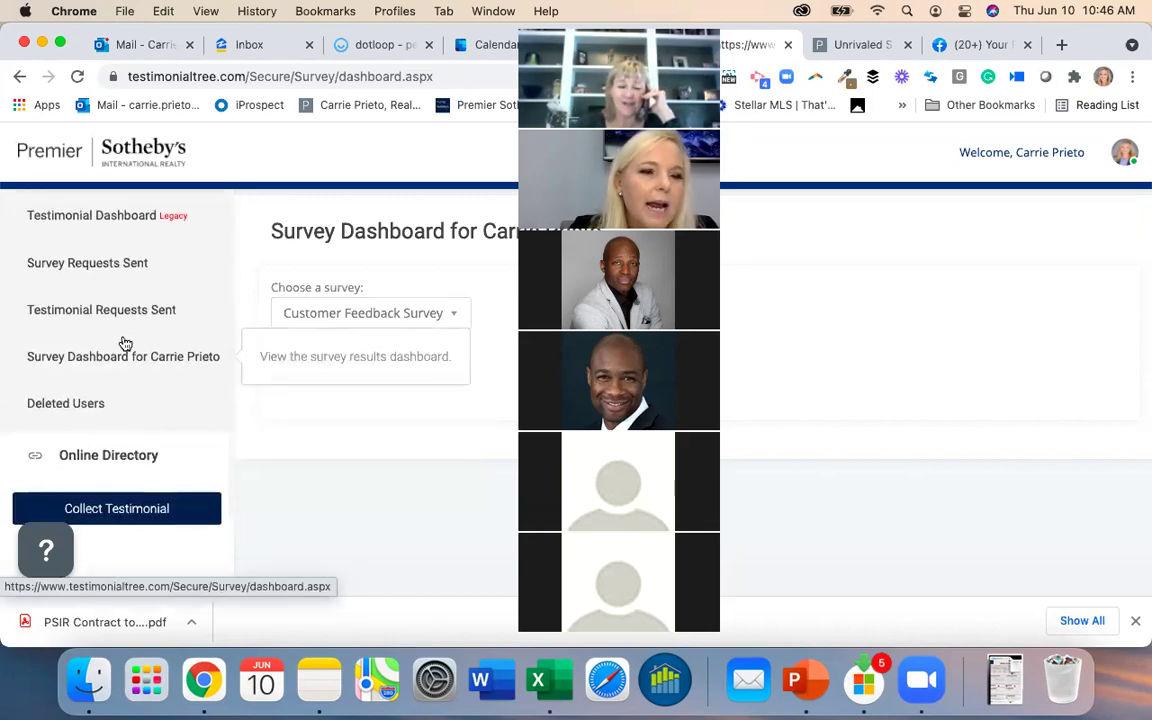
scroll(121, 342, up, 2)
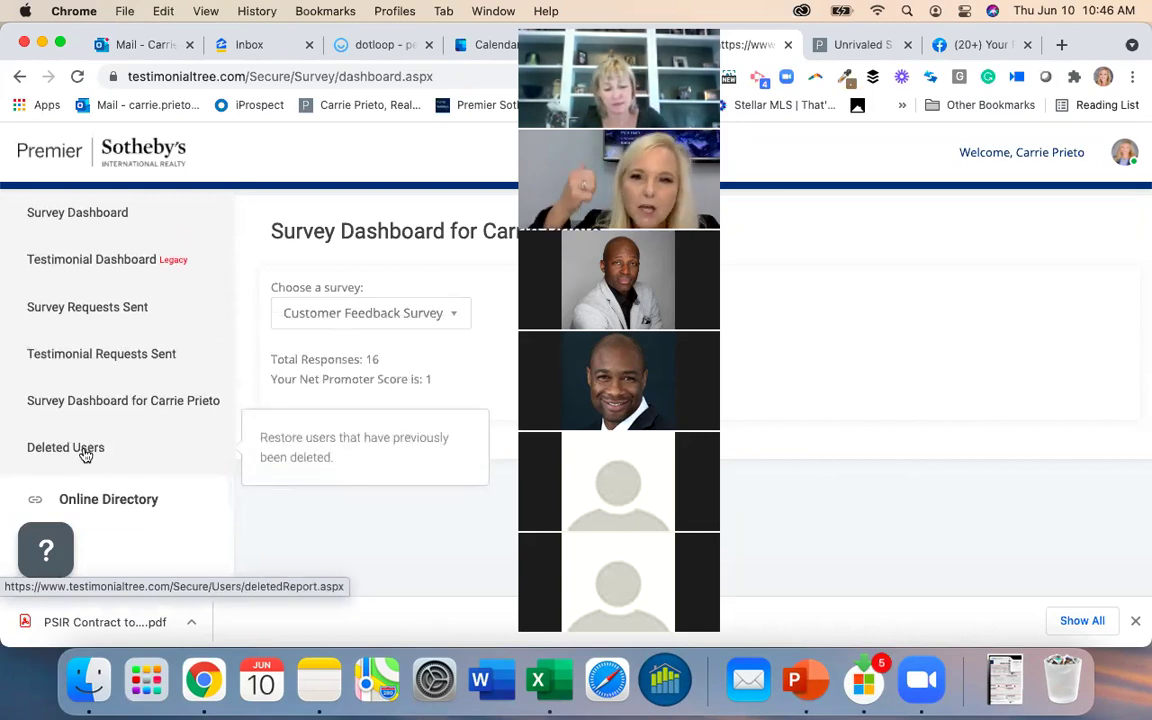
scroll(85, 441, up, 2)
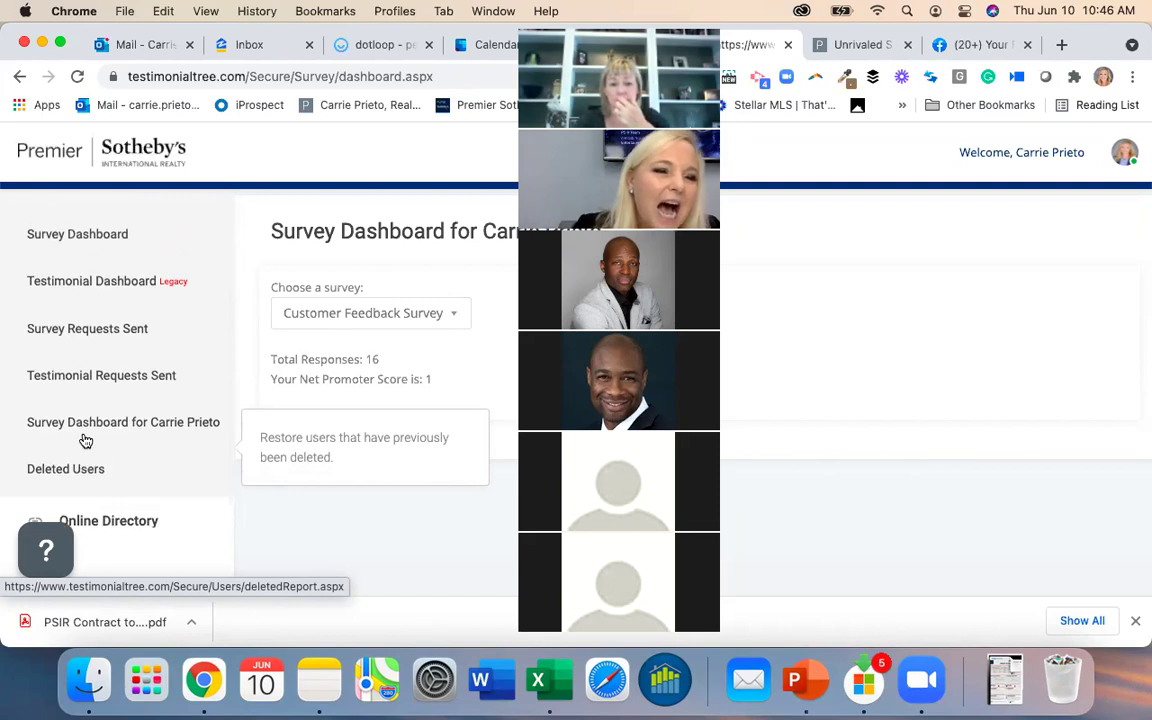
scroll(87, 291, up, 2)
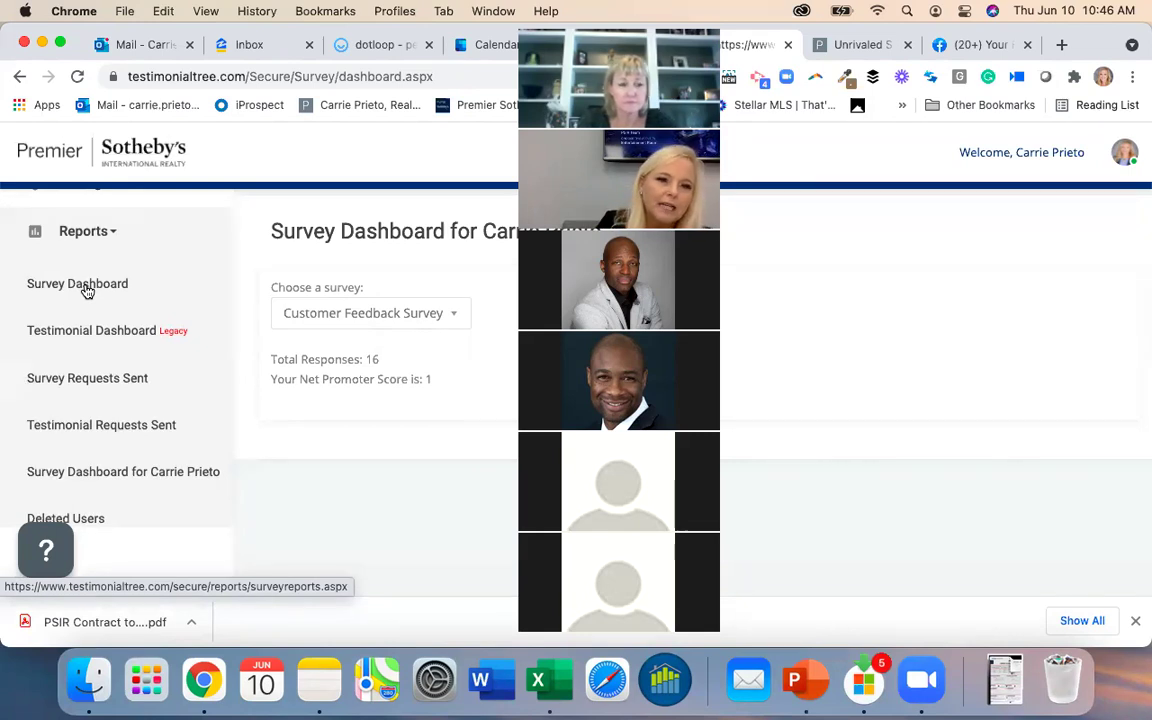
scroll(87, 291, down, 3)
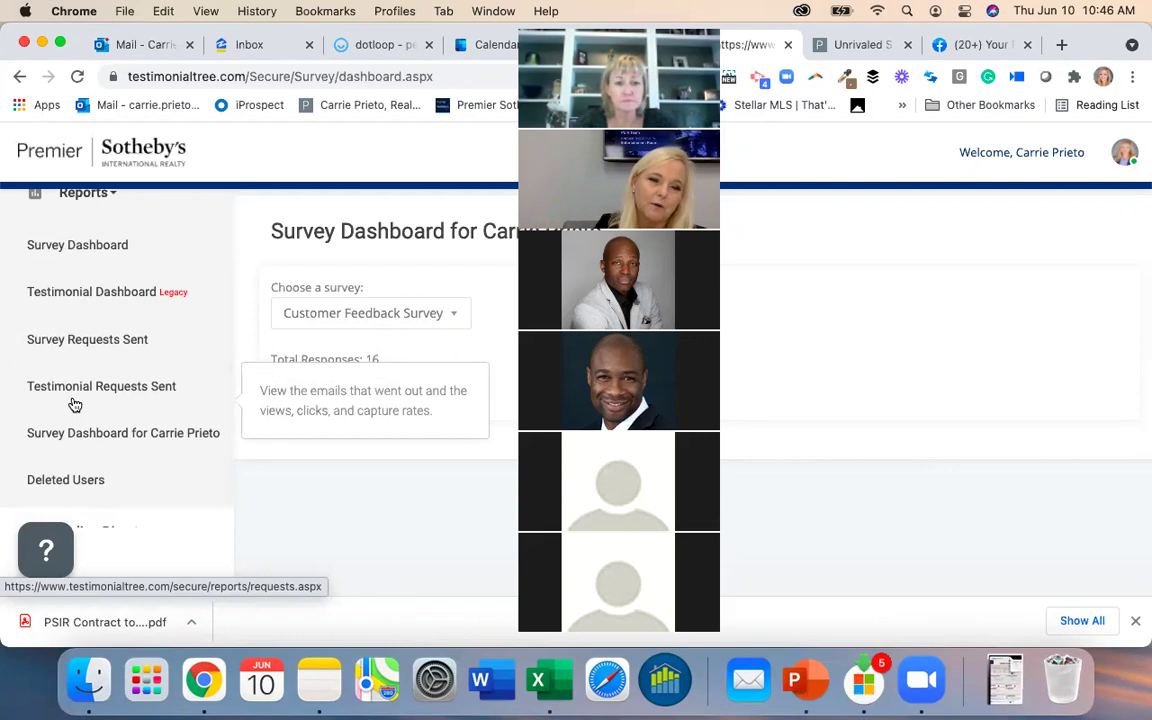
scroll(74, 404, up, 6)
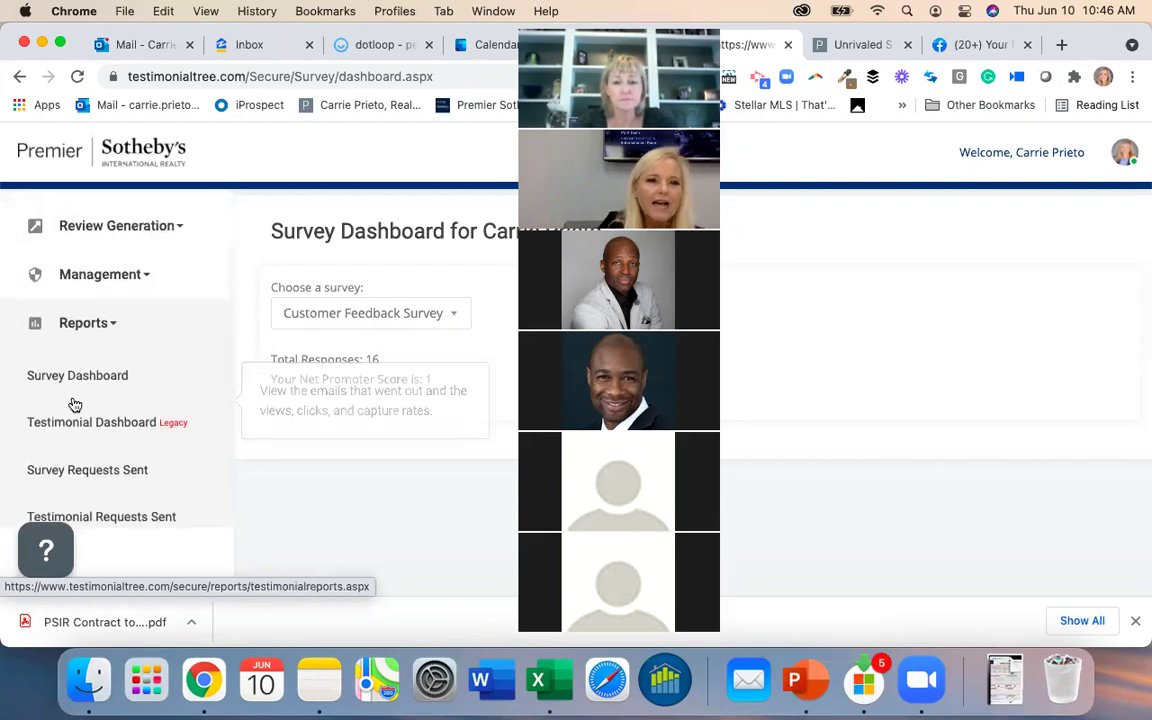
scroll(74, 404, up, 6)
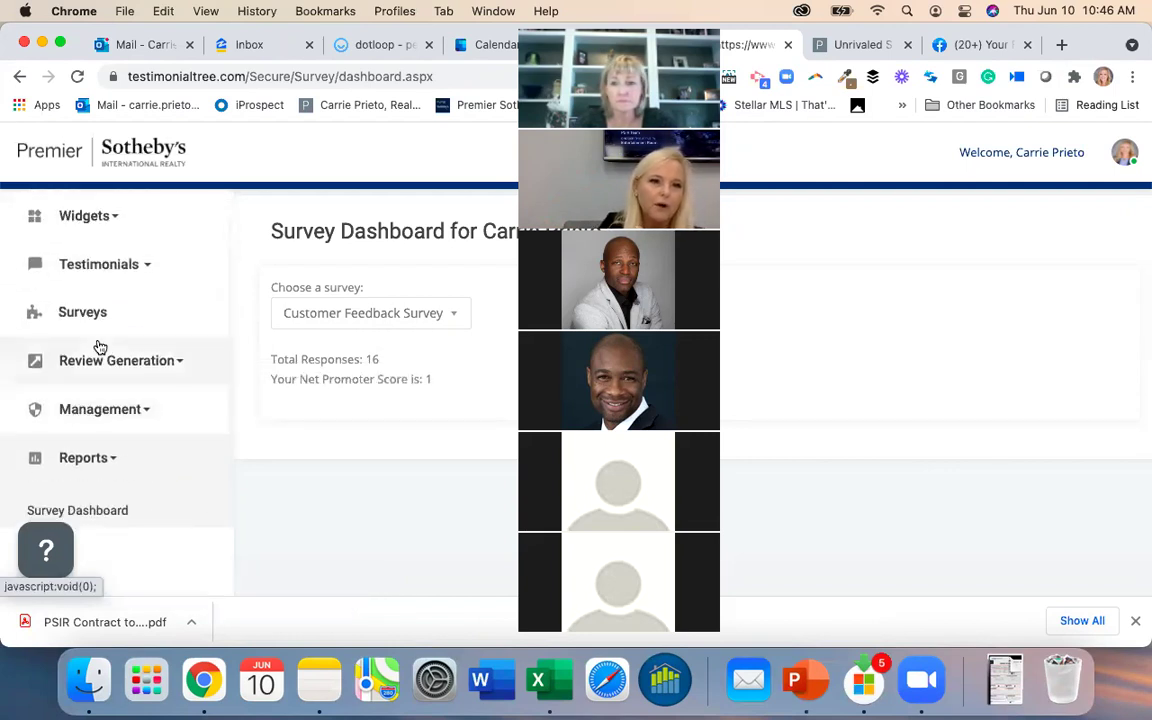
scroll(100, 347, up, 3)
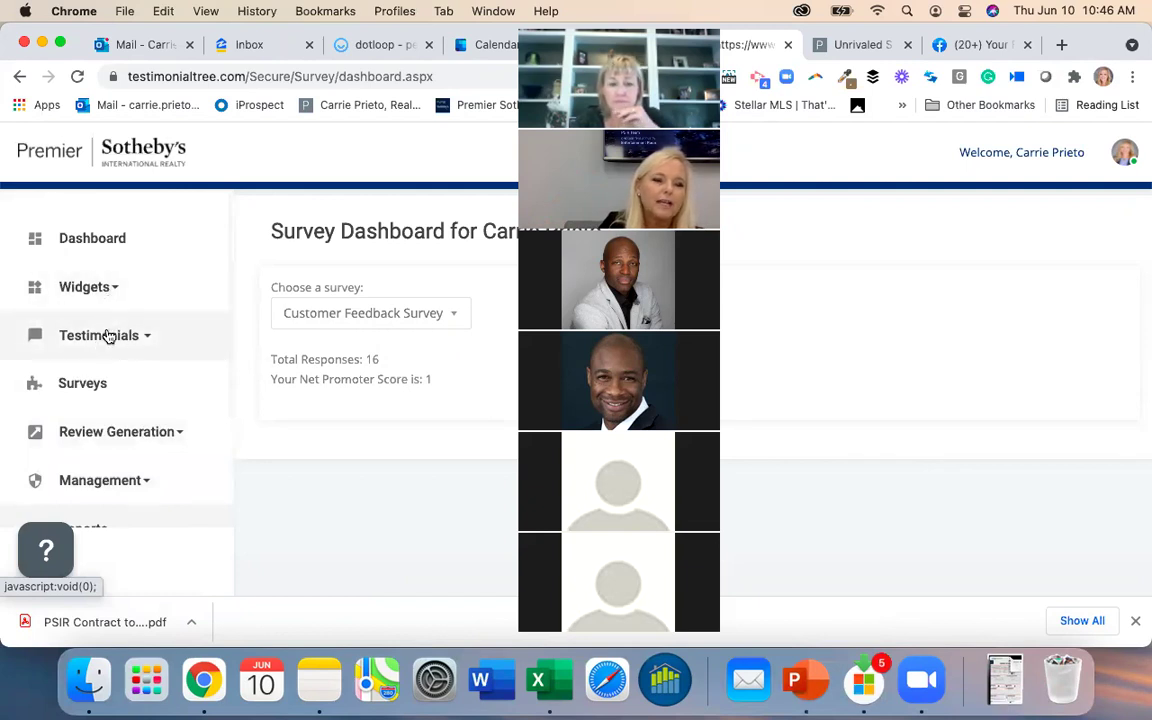
click(108, 336)
scroll(106, 400, down, 3)
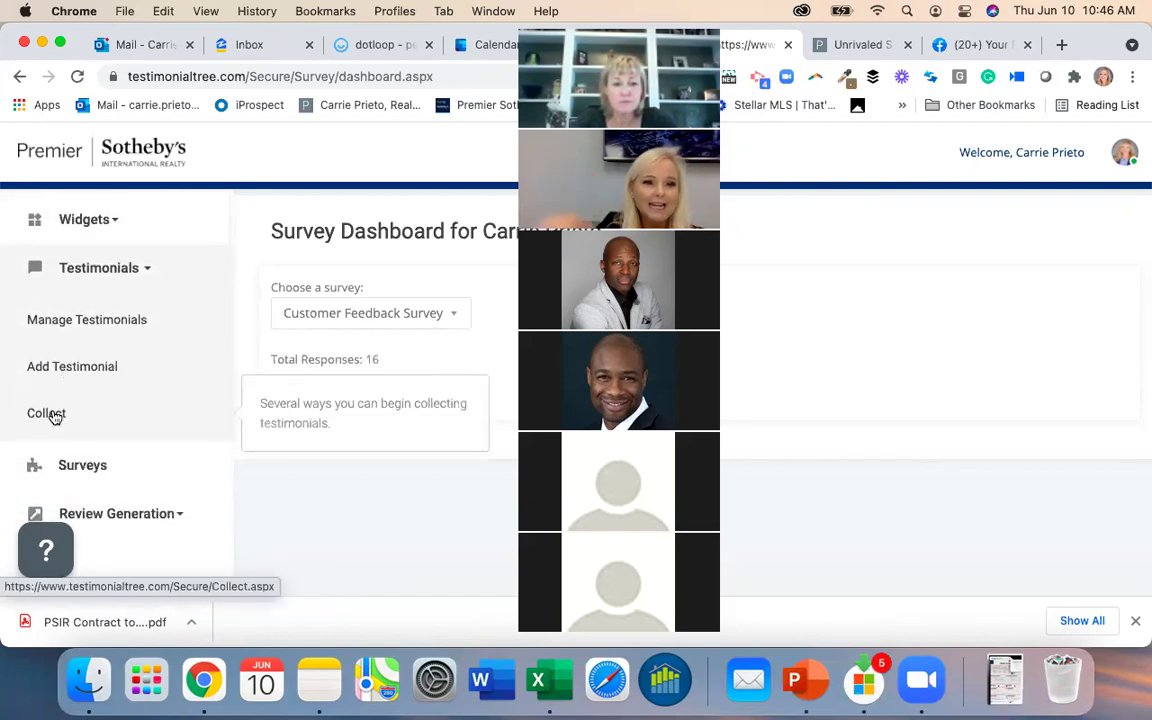
Go to Testimonials > Collect and open the Send Via Text Message request form.
click(55, 417)
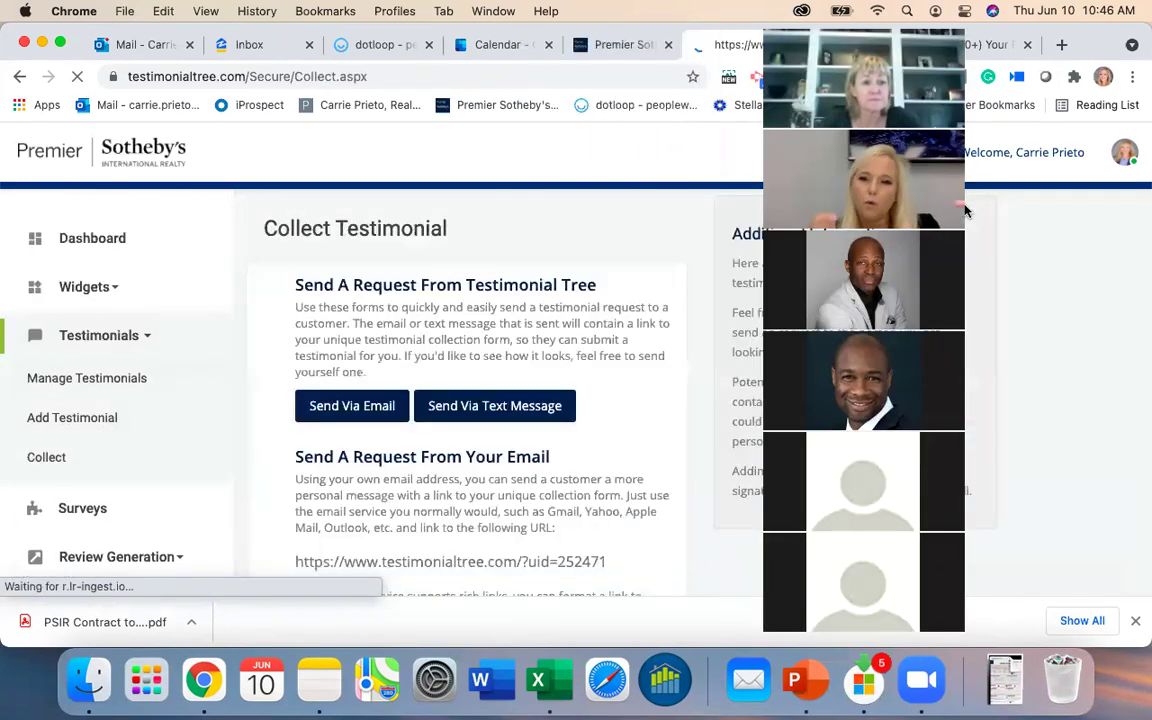
scroll(390, 399, down, 2)
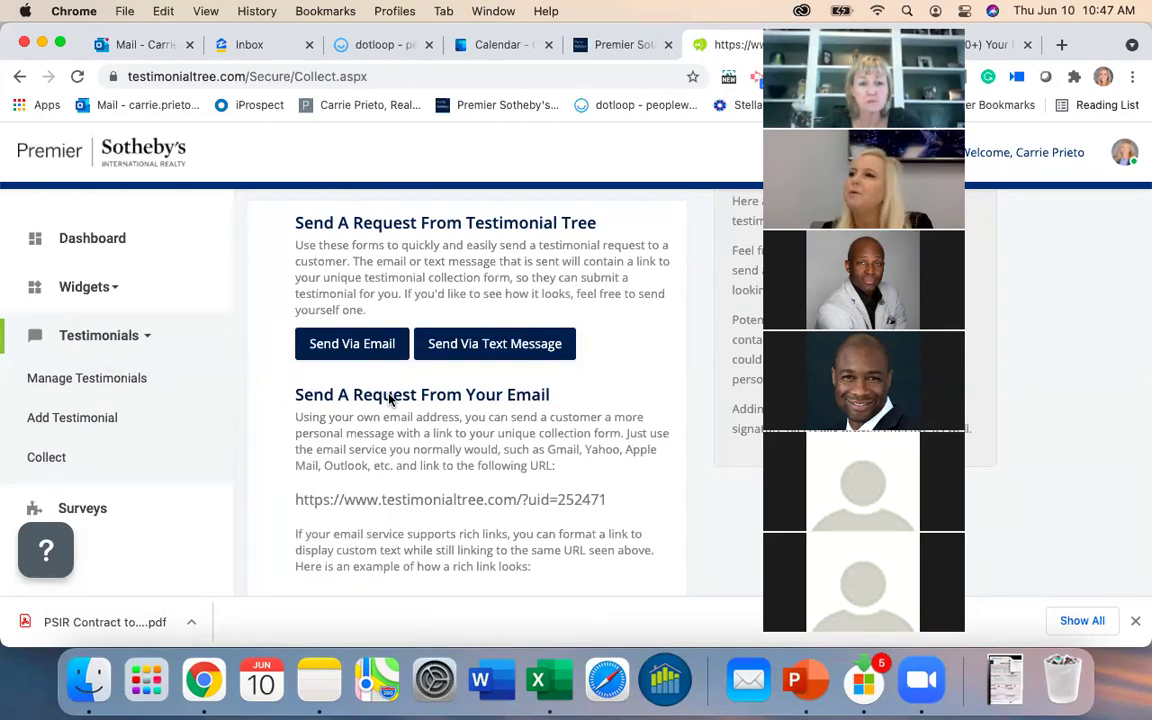
click(465, 346)
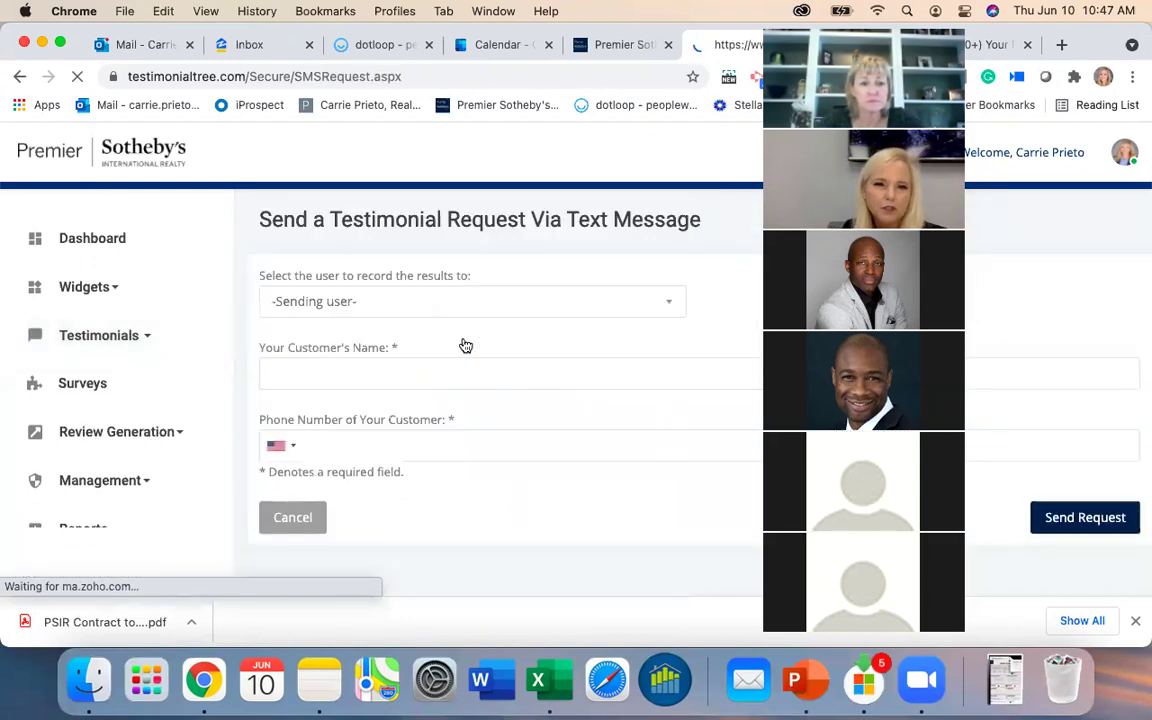
Send a text-message request from the account's user to the customer's name and phone, then start another.
click(474, 310)
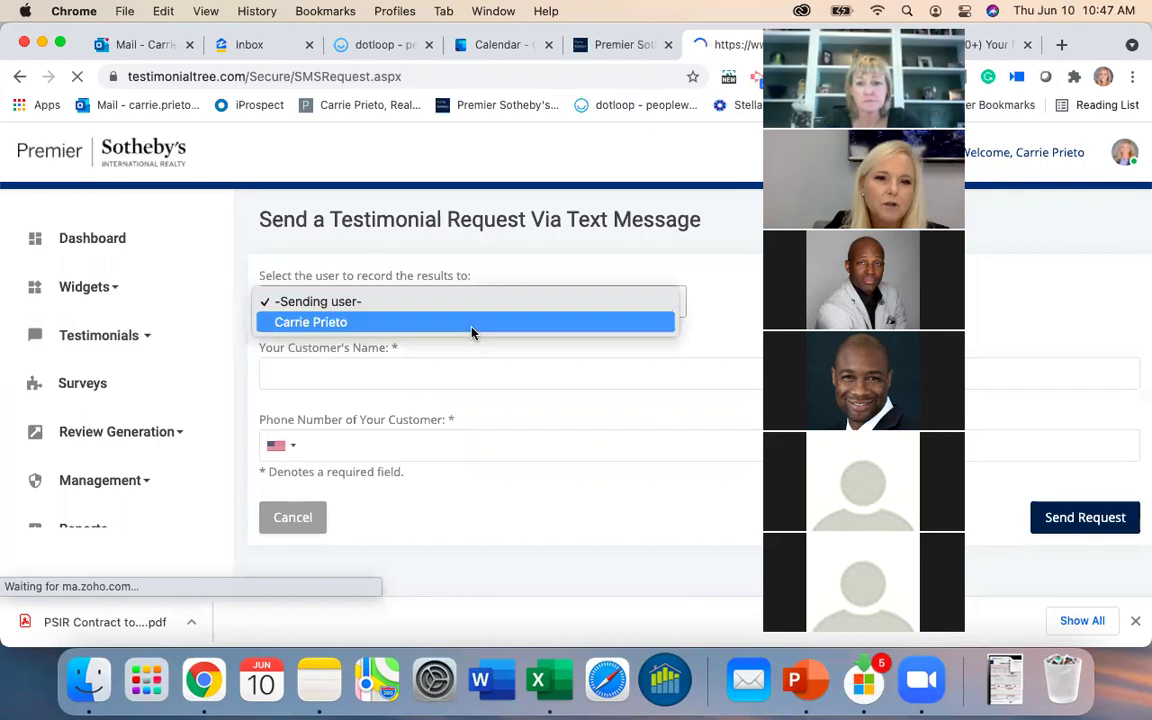
click(472, 322)
click(376, 371)
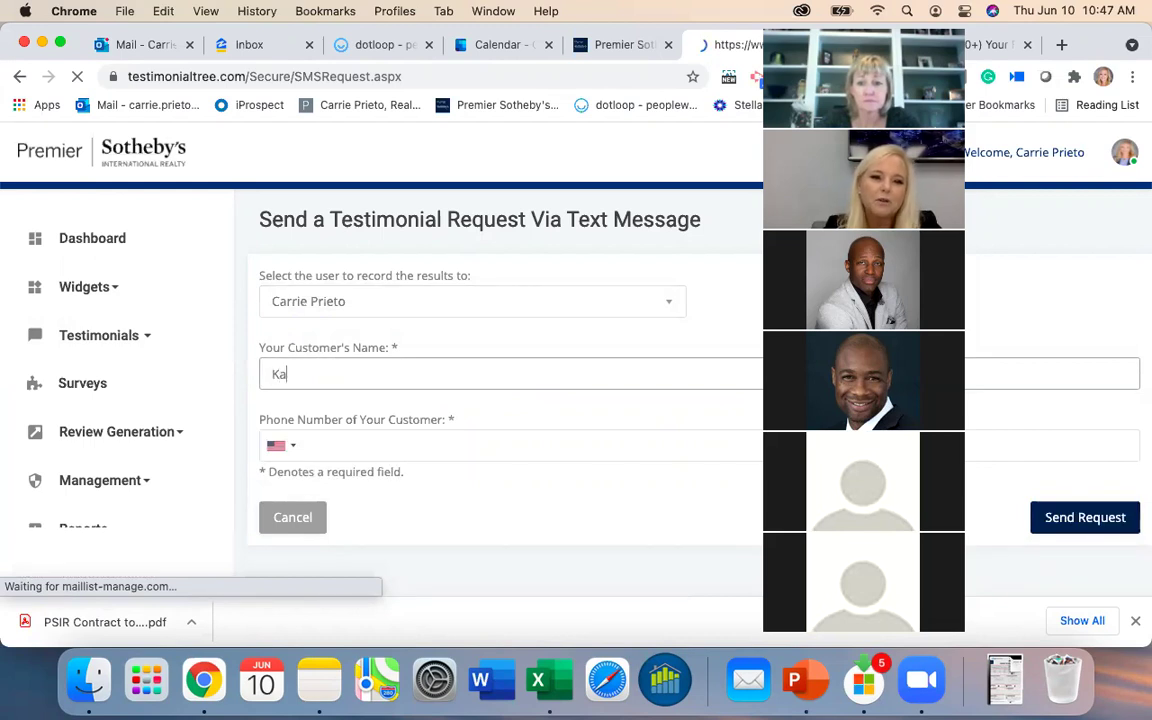
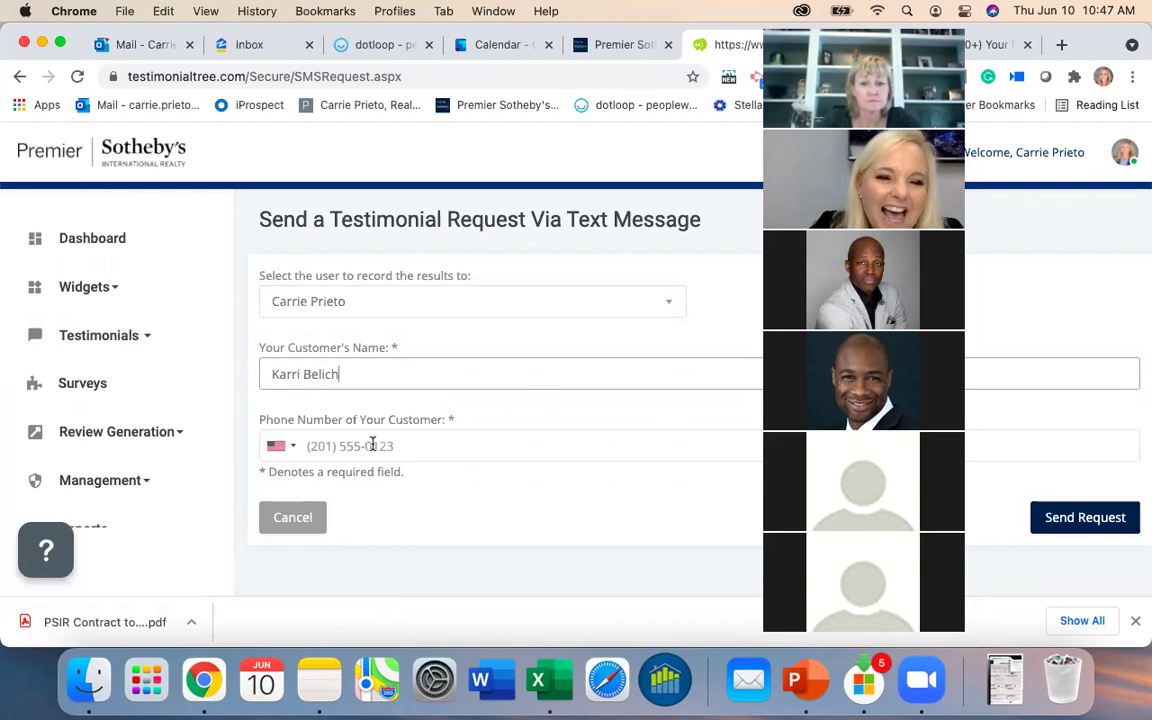
click(372, 445)
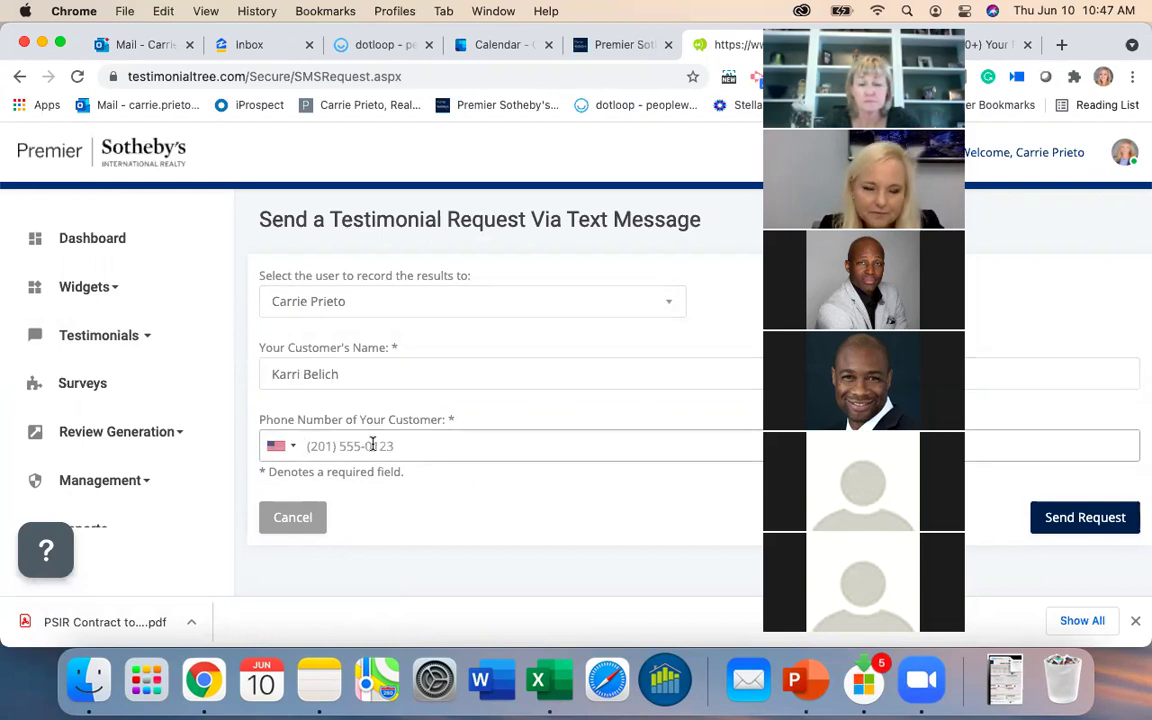
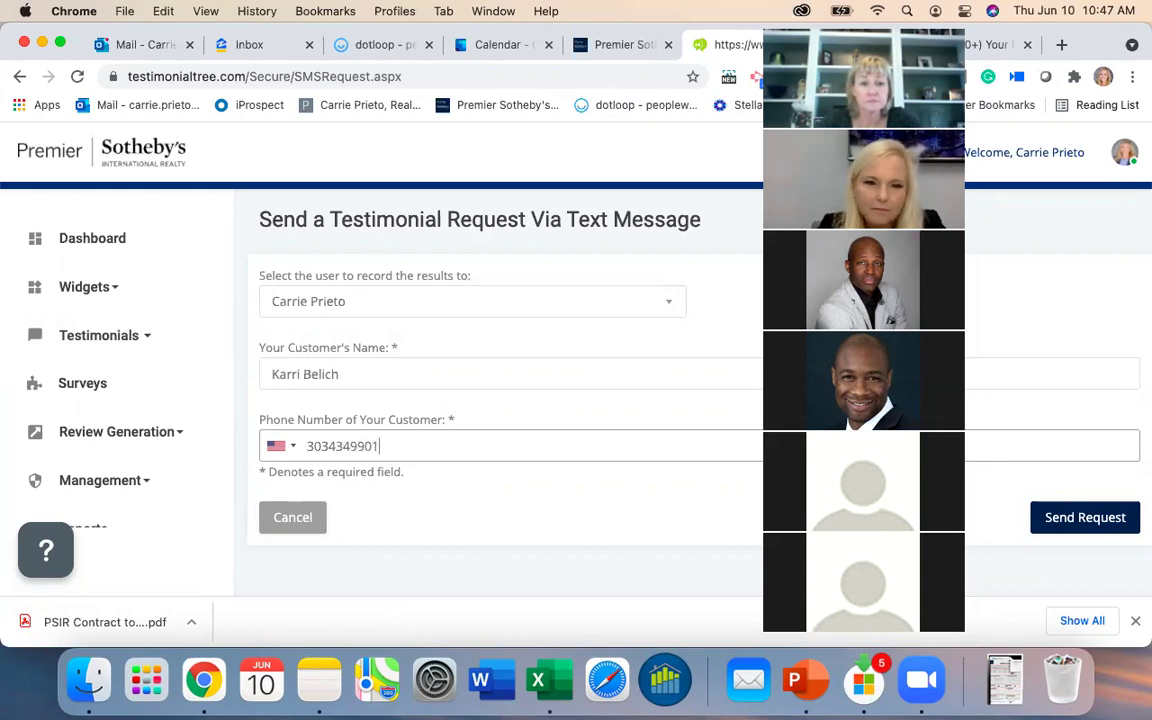
click(1131, 518)
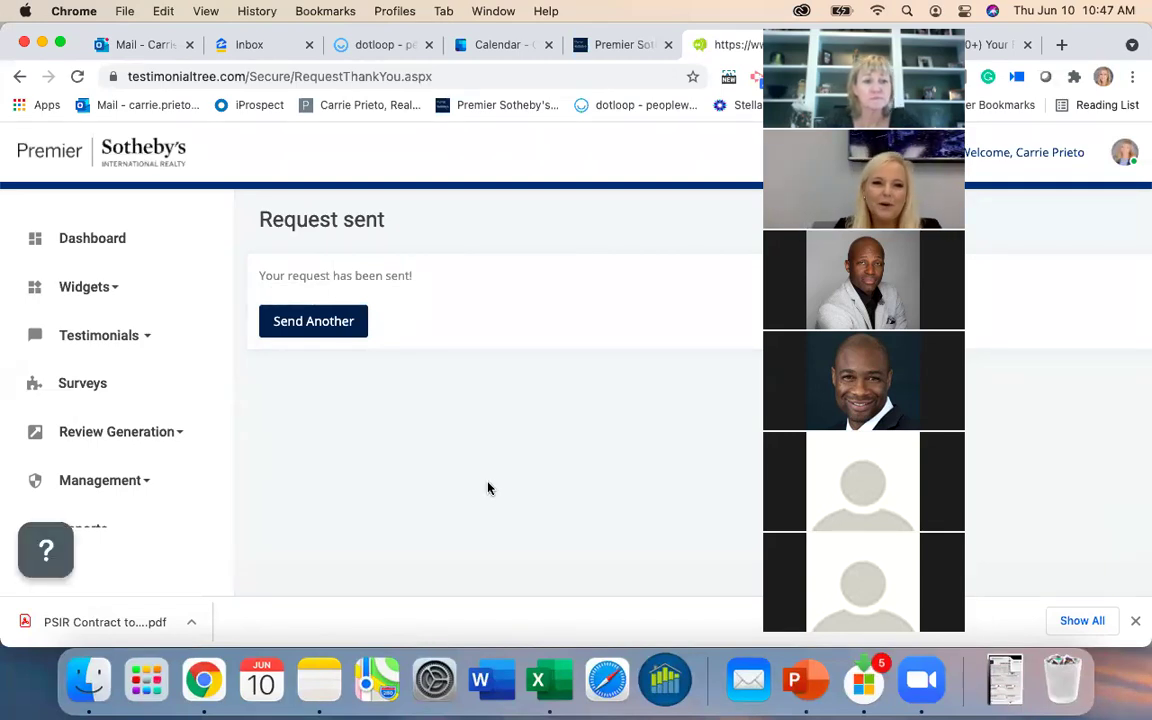
click(309, 333)
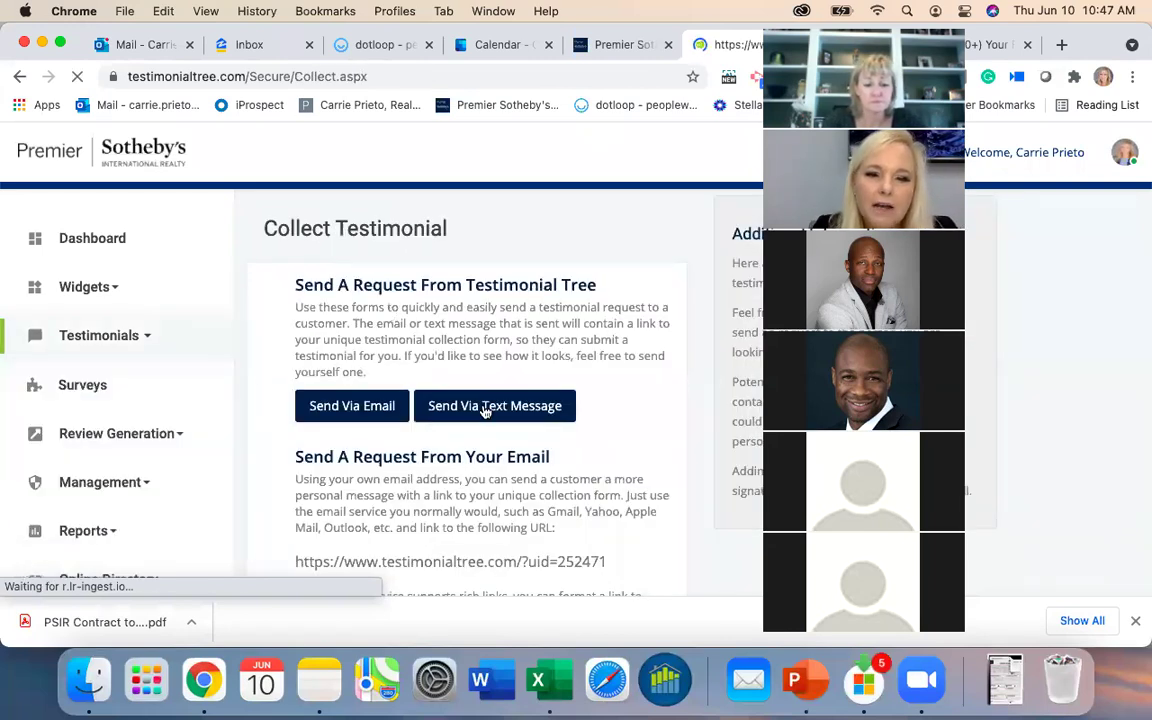
click(484, 406)
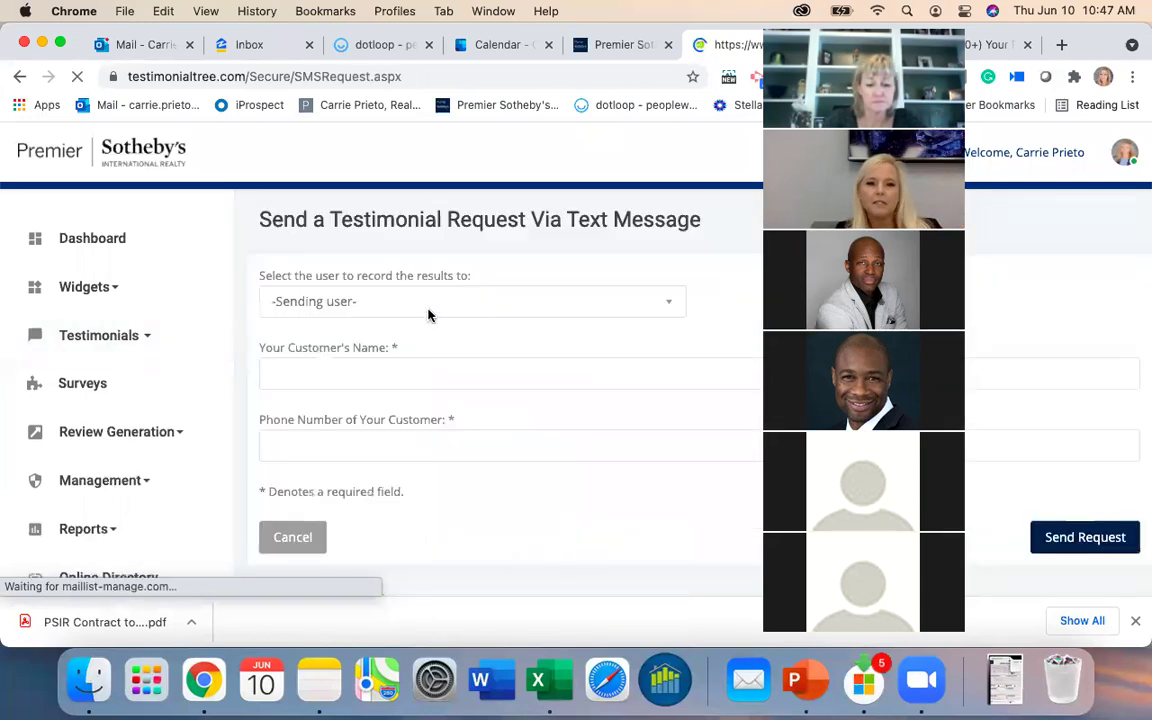
Enter the second customer's name and phone number and send the text-message testimonial request.
click(408, 303)
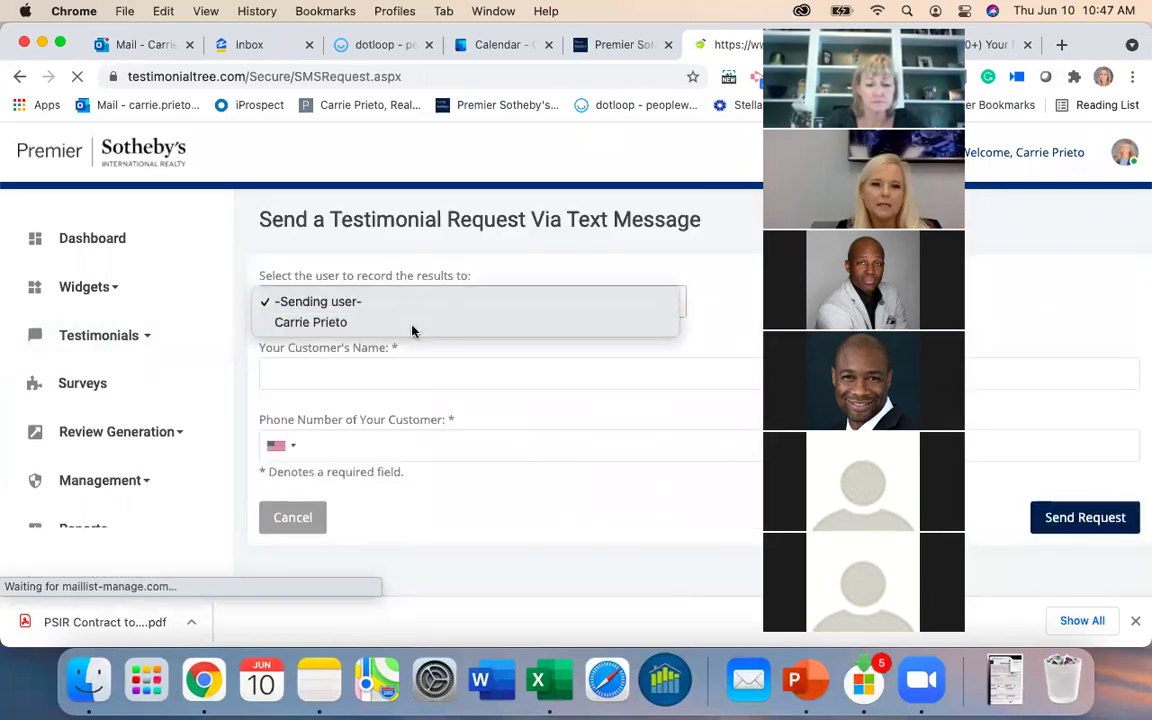
click(350, 340)
click(383, 375)
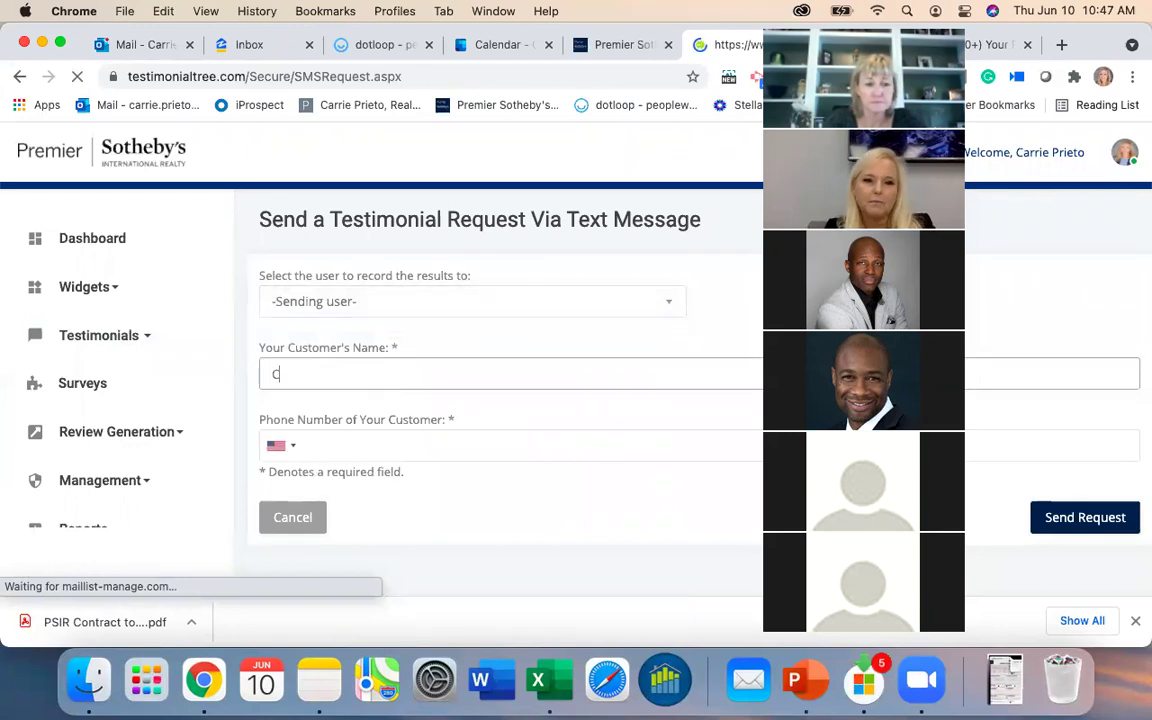
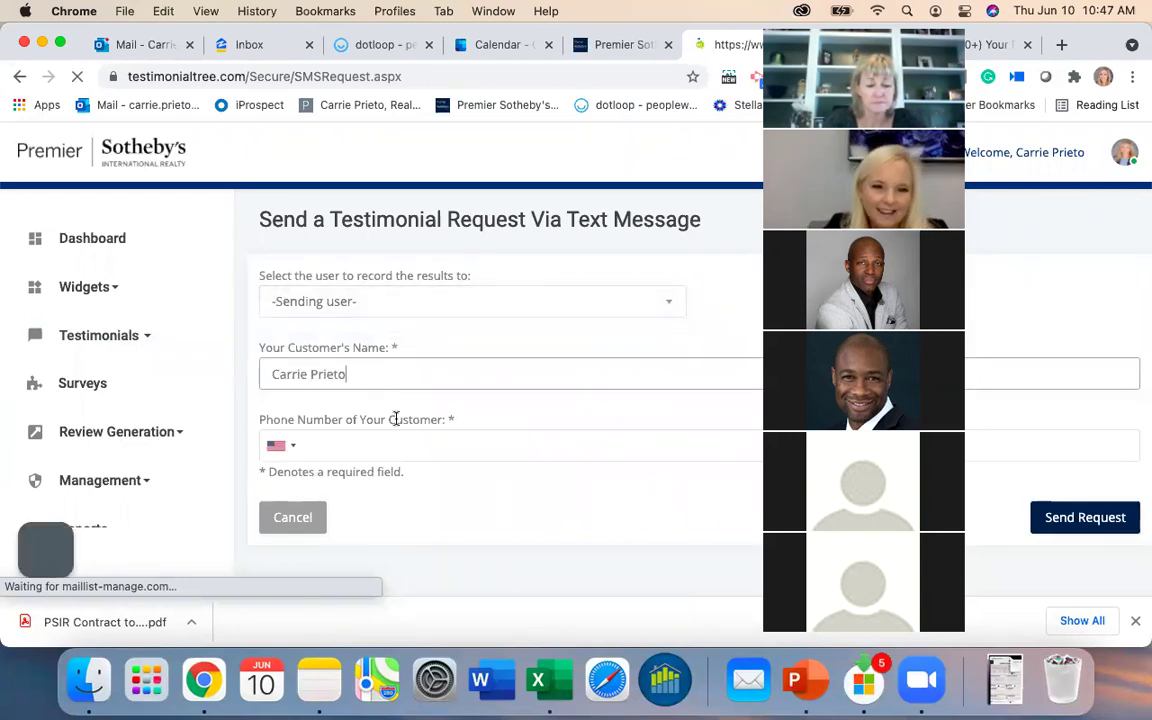
click(394, 449)
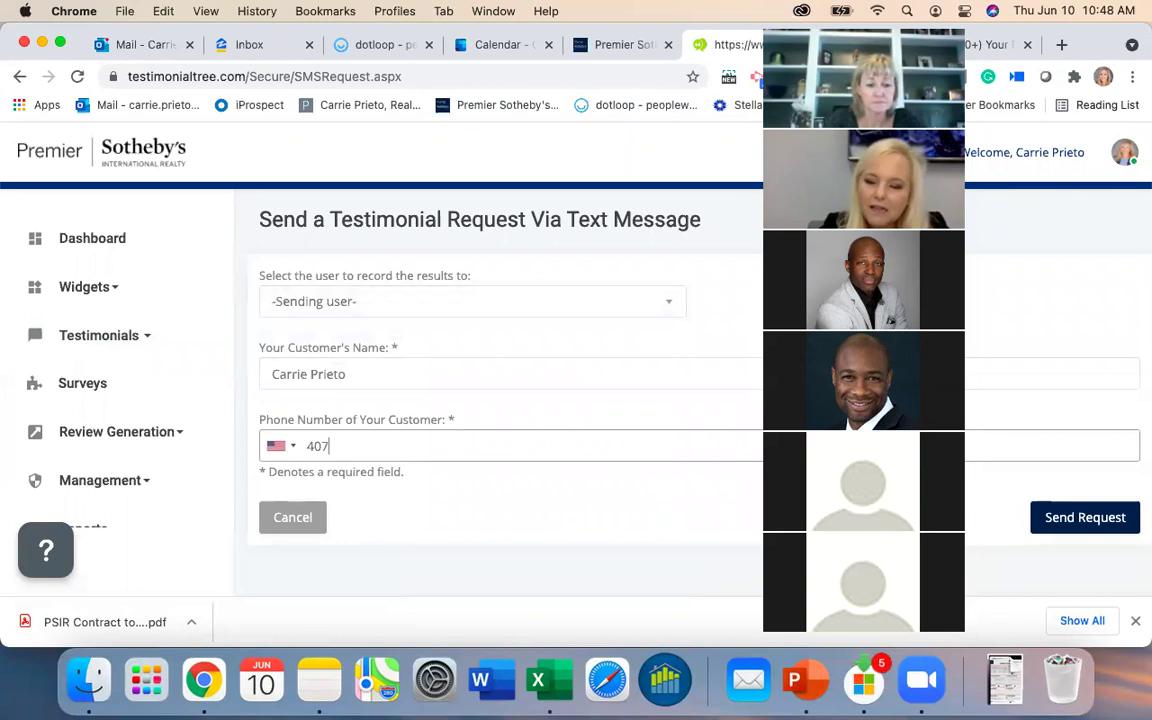
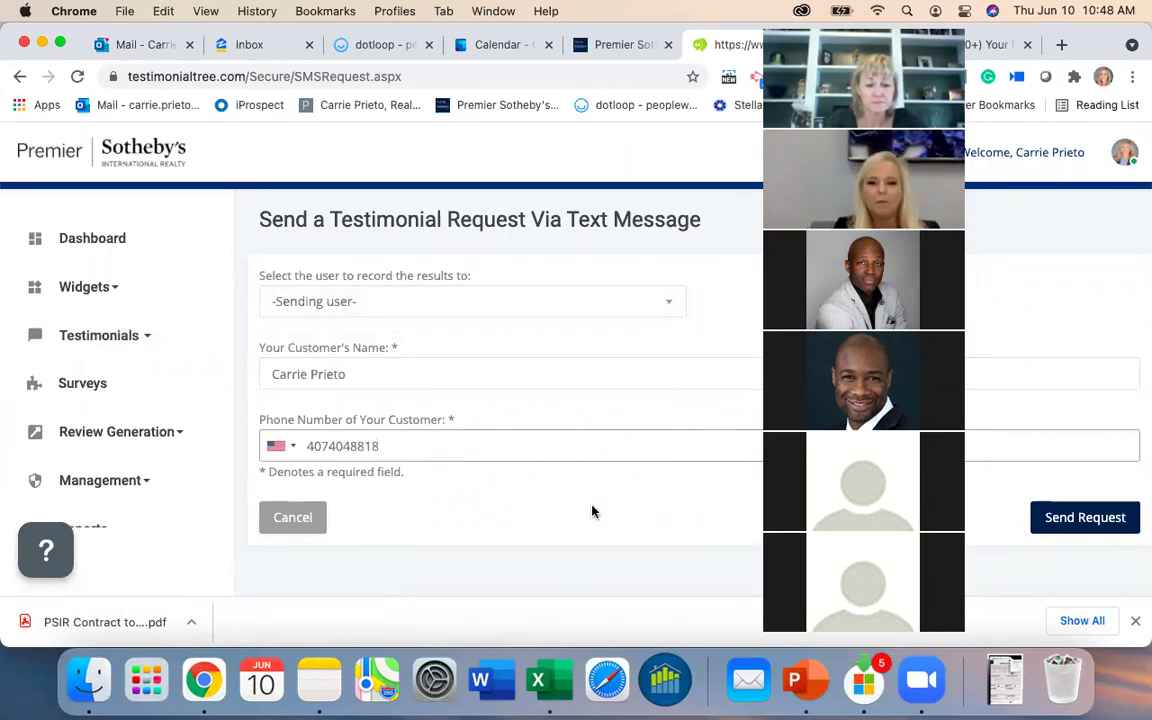
click(1133, 533)
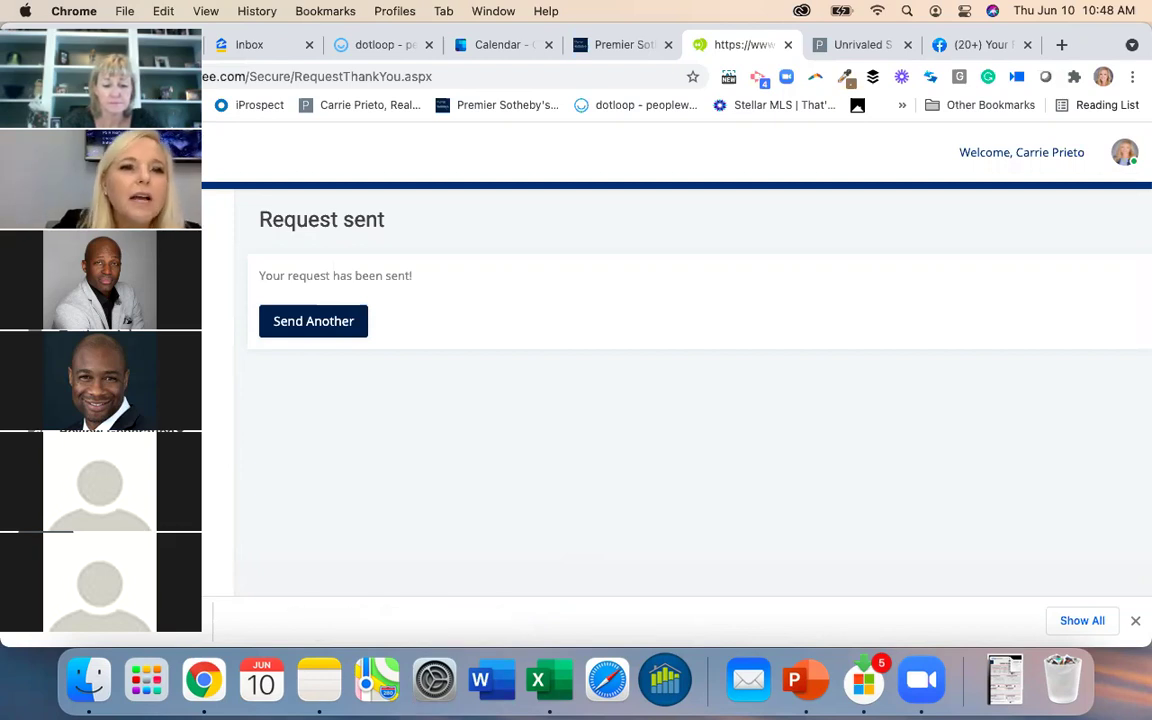
click(160, 672)
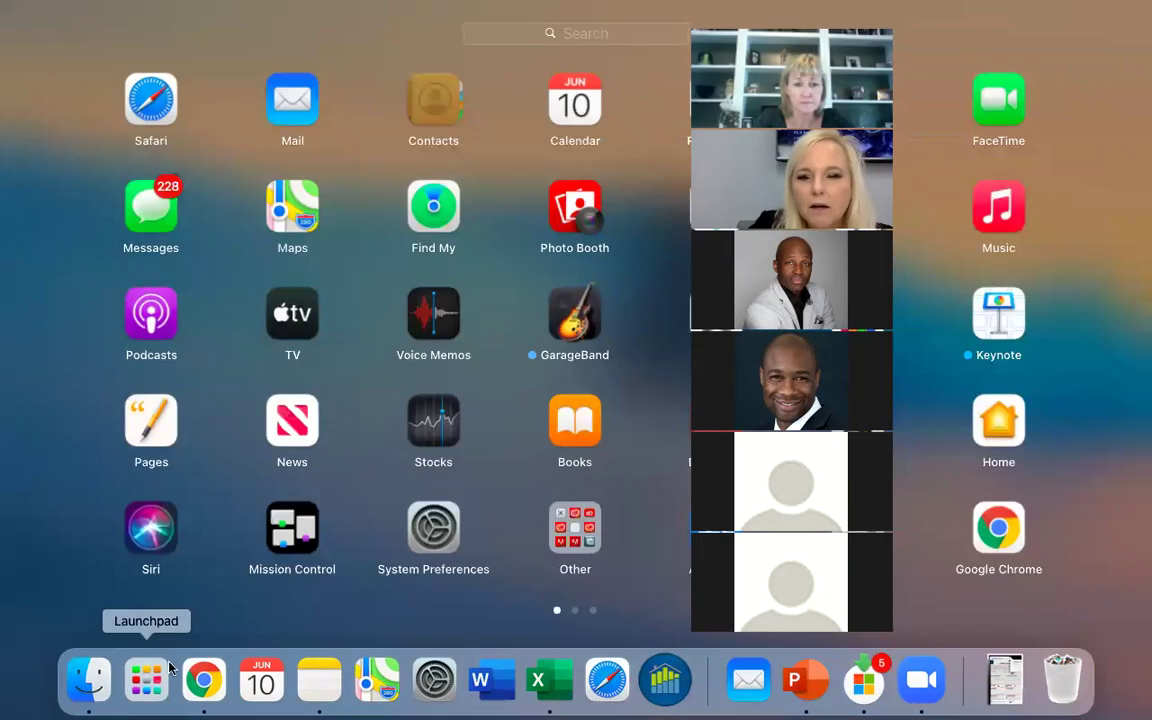
click(143, 225)
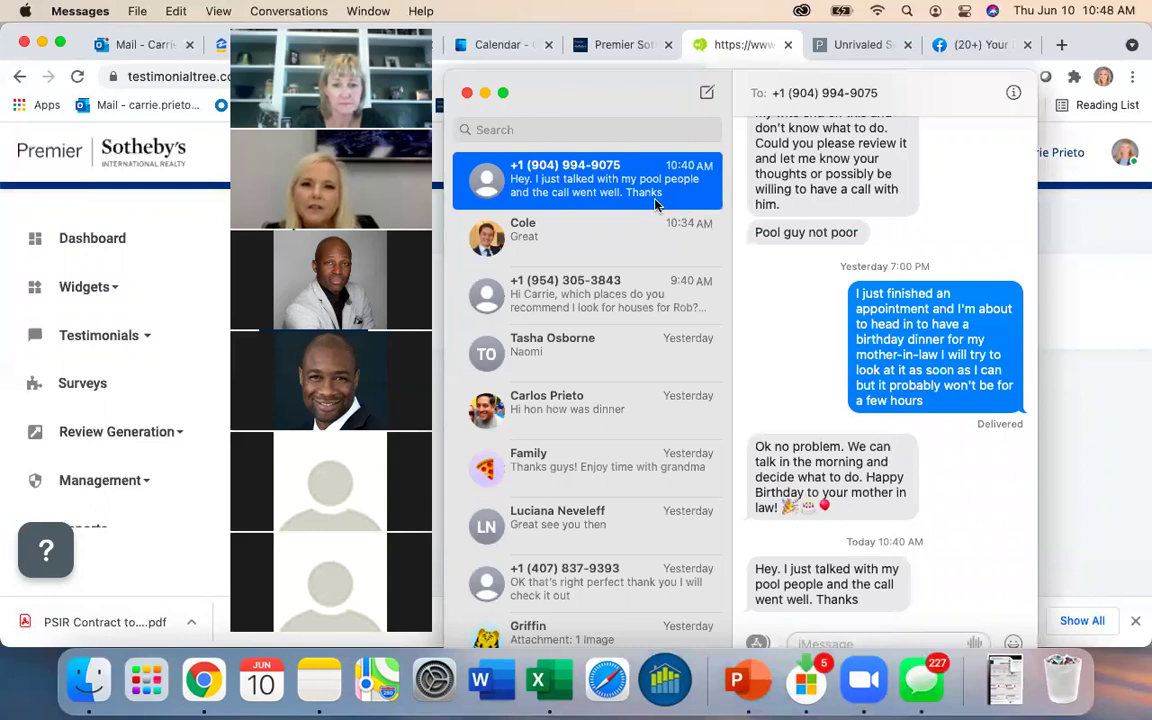
scroll(655, 204, up, 5)
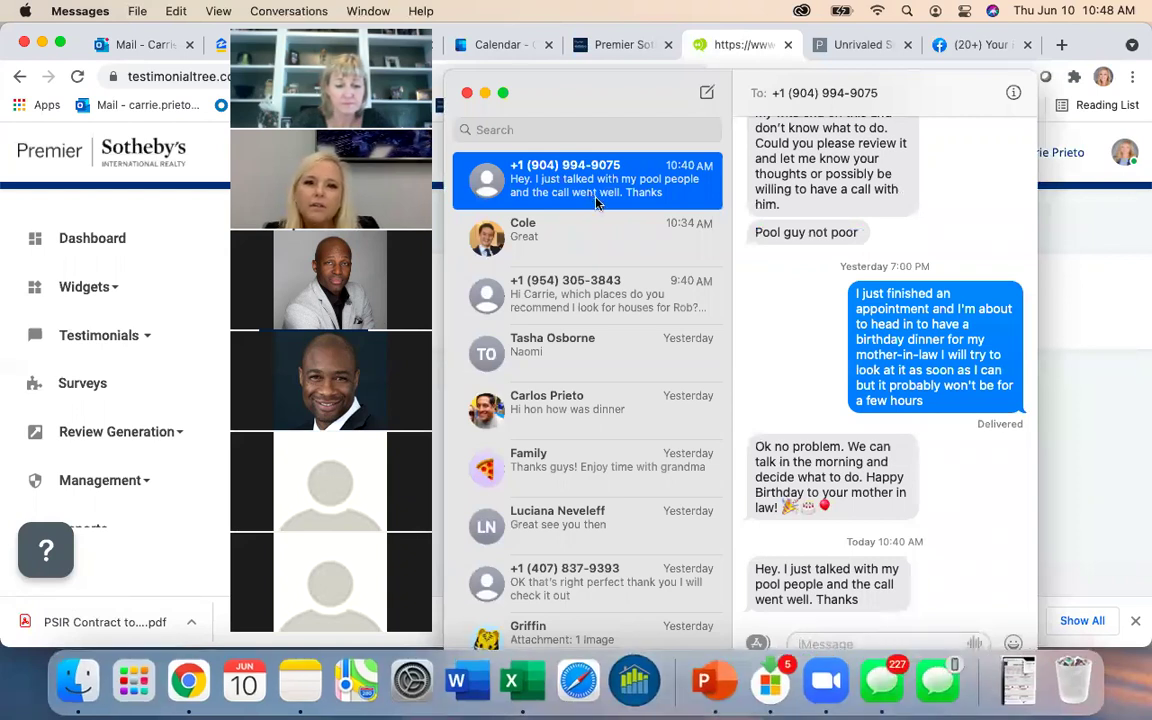
scroll(545, 215, up, 3)
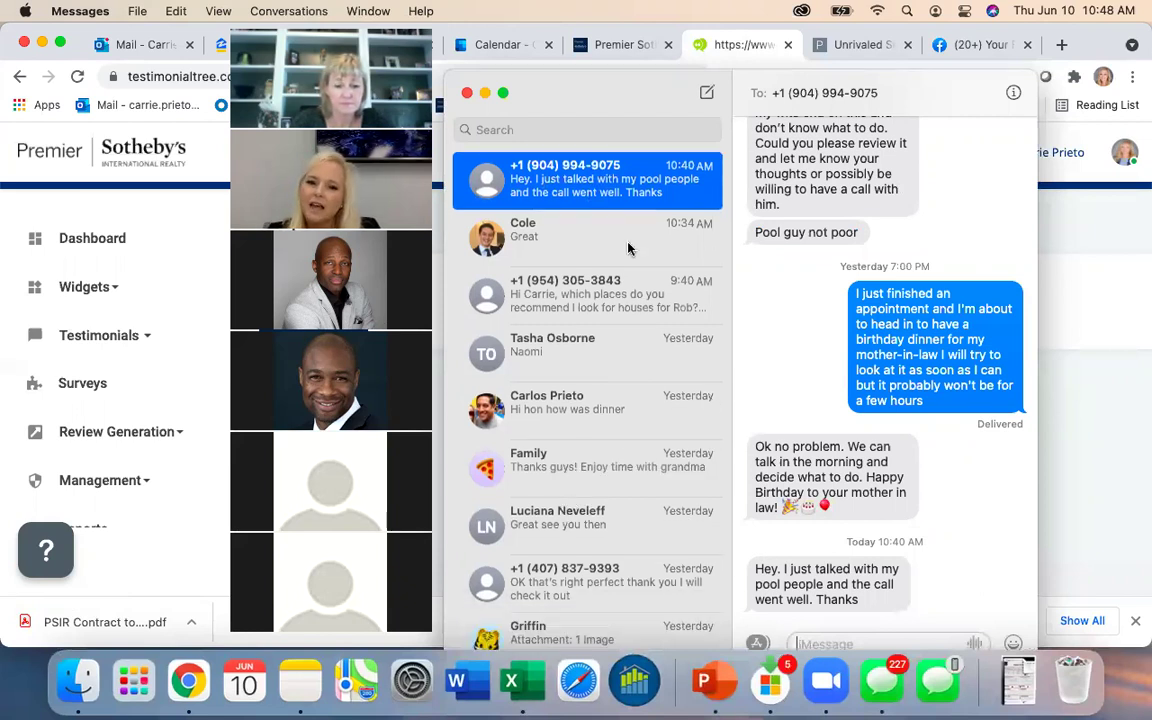
scroll(628, 248, down, 2)
scroll(628, 248, down, 10)
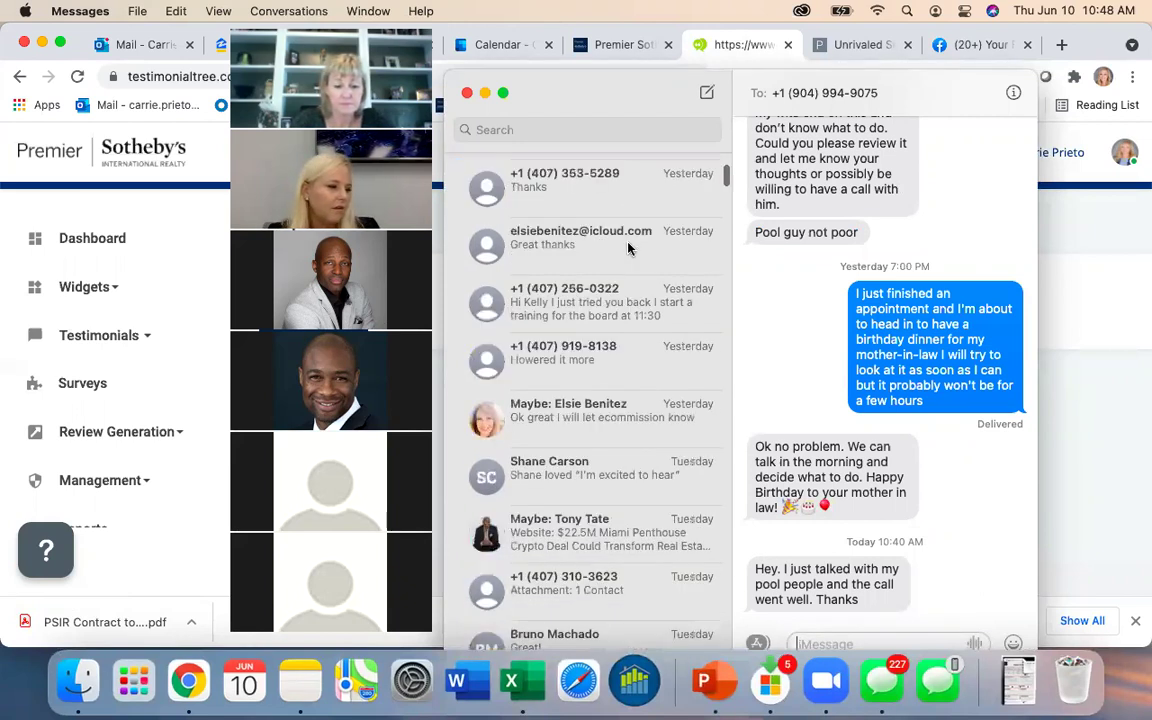
scroll(628, 248, up, 12)
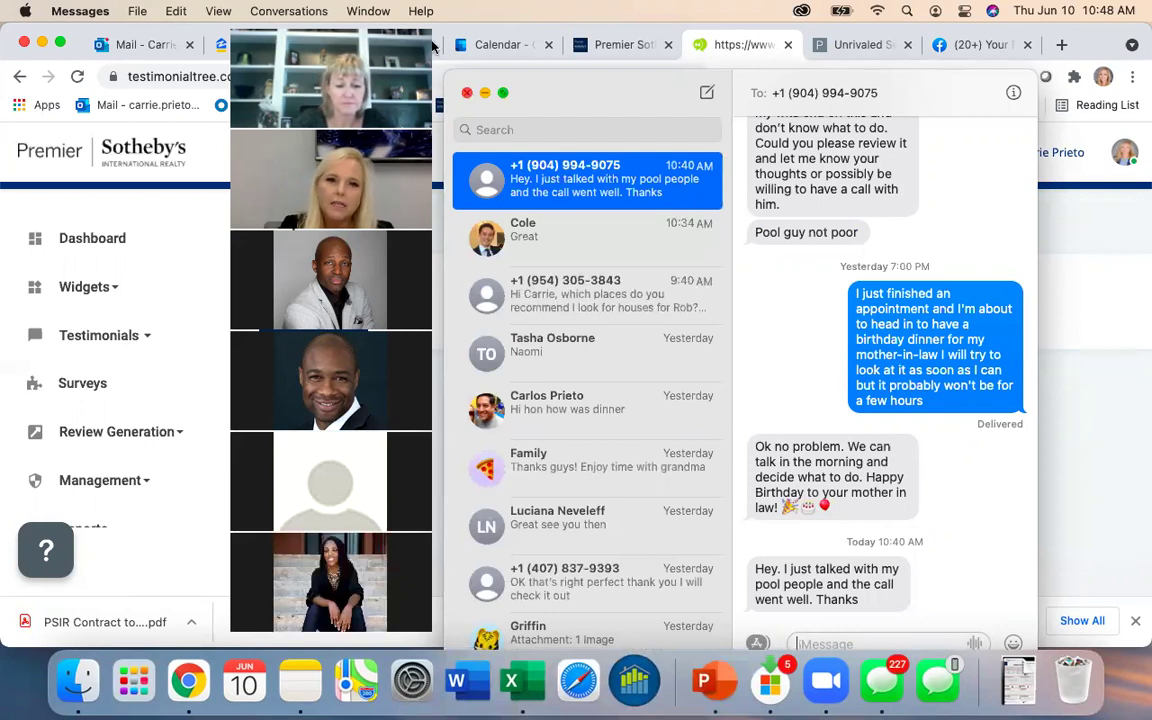
click(467, 93)
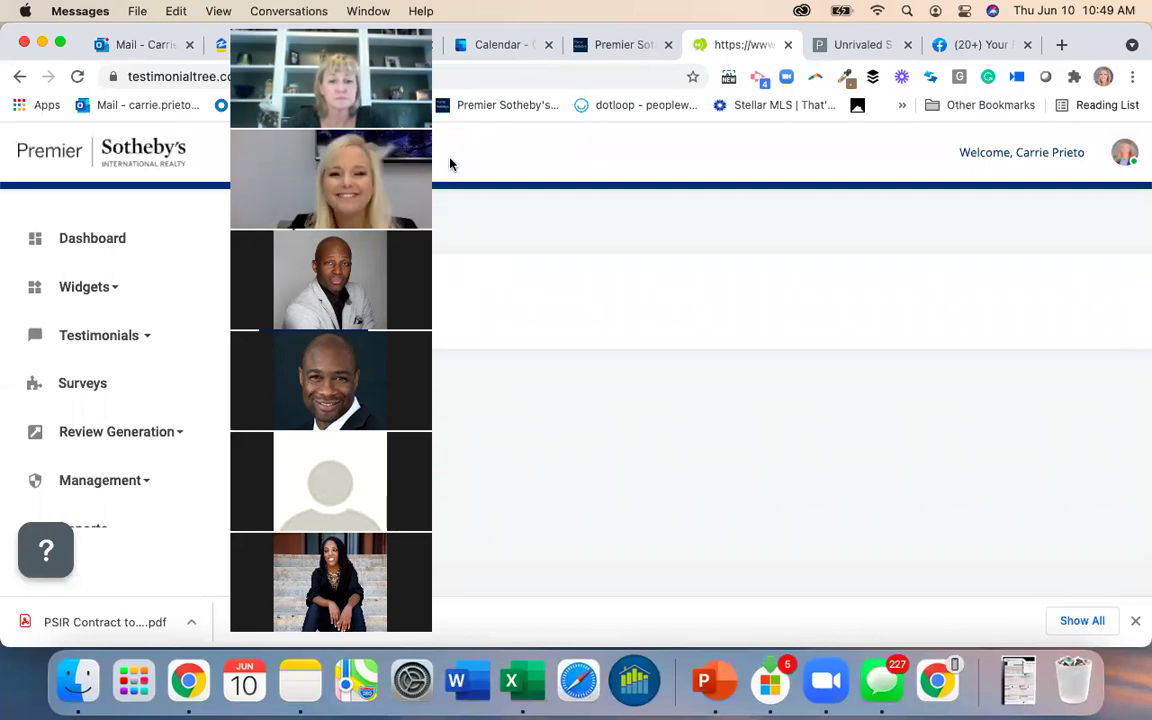
Return to the browser, expand Testimonials and open Manage Testimonials listing 450 testimonials.
drag(430, 221, 805, 224)
drag(969, 224, 975, 224)
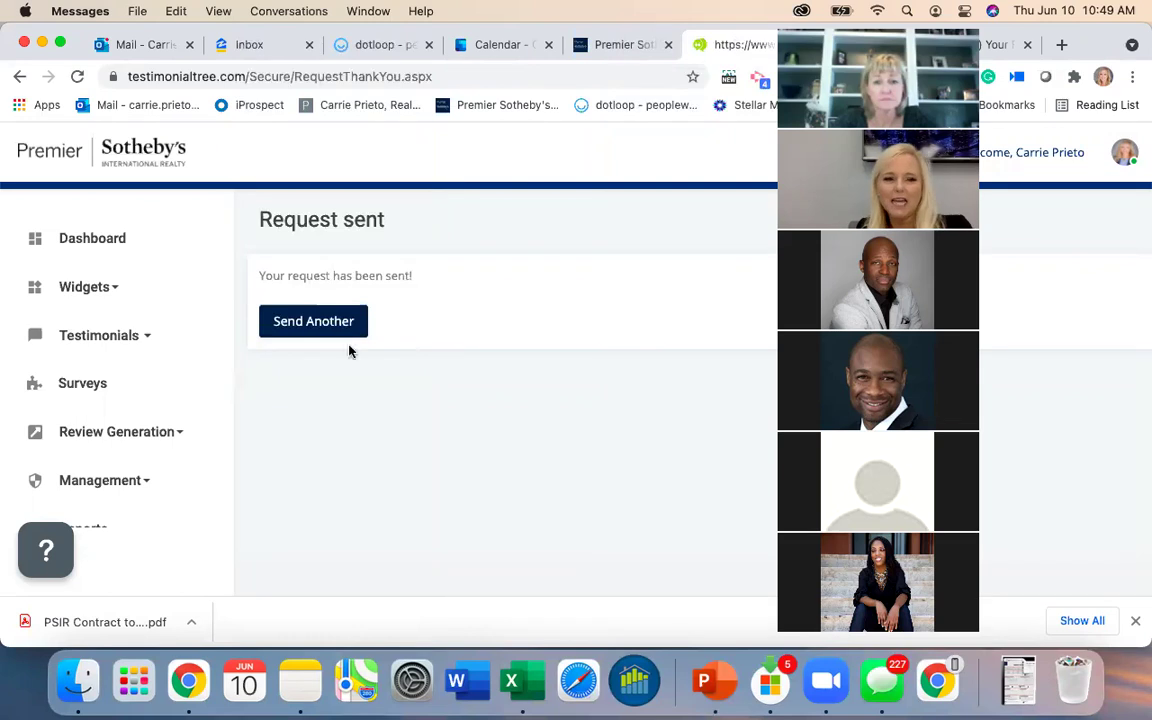
scroll(97, 352, down, 2)
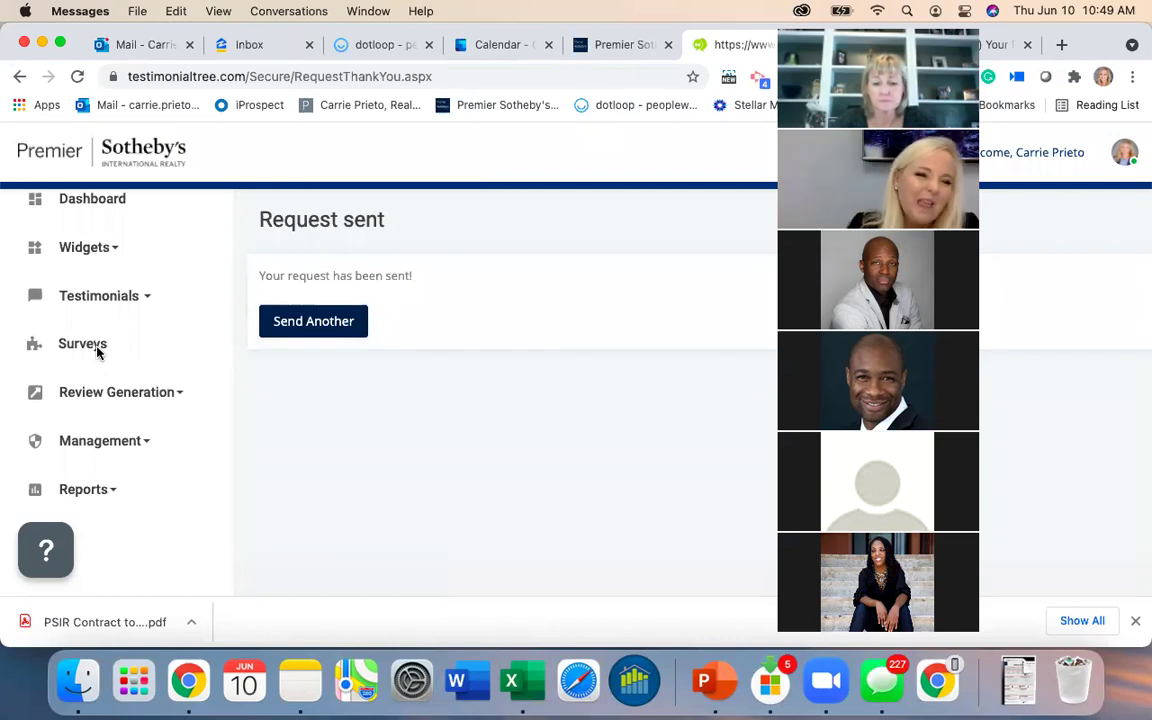
scroll(57, 345, up, 2)
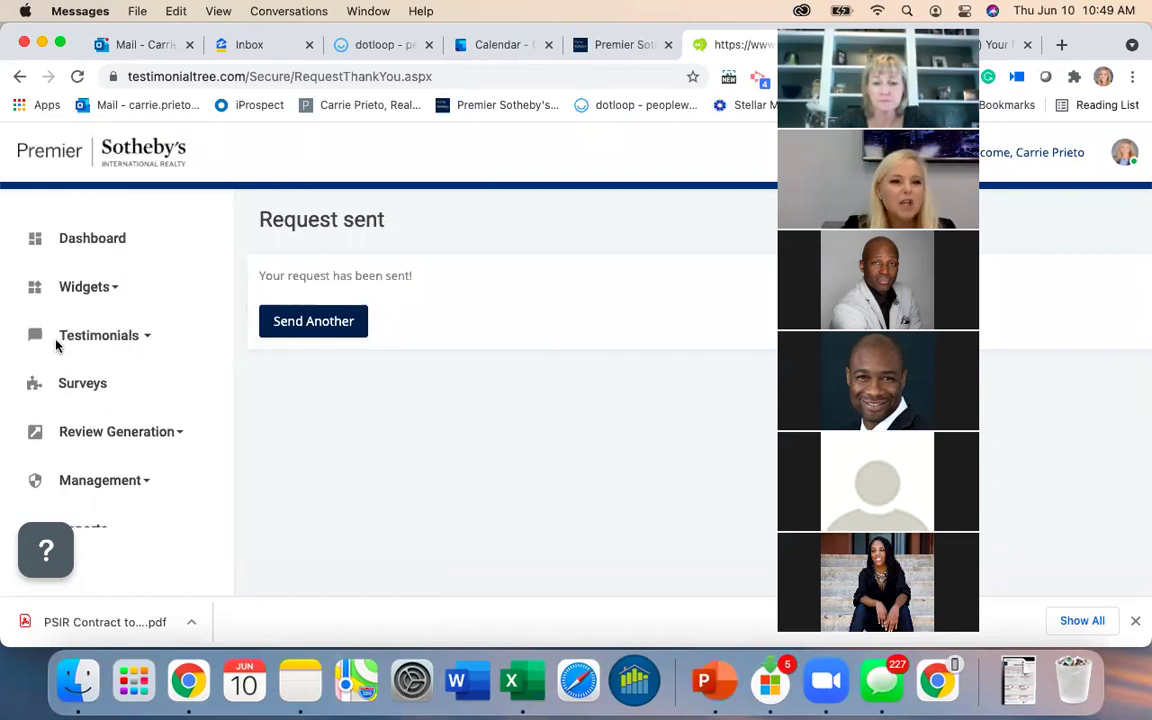
click(95, 290)
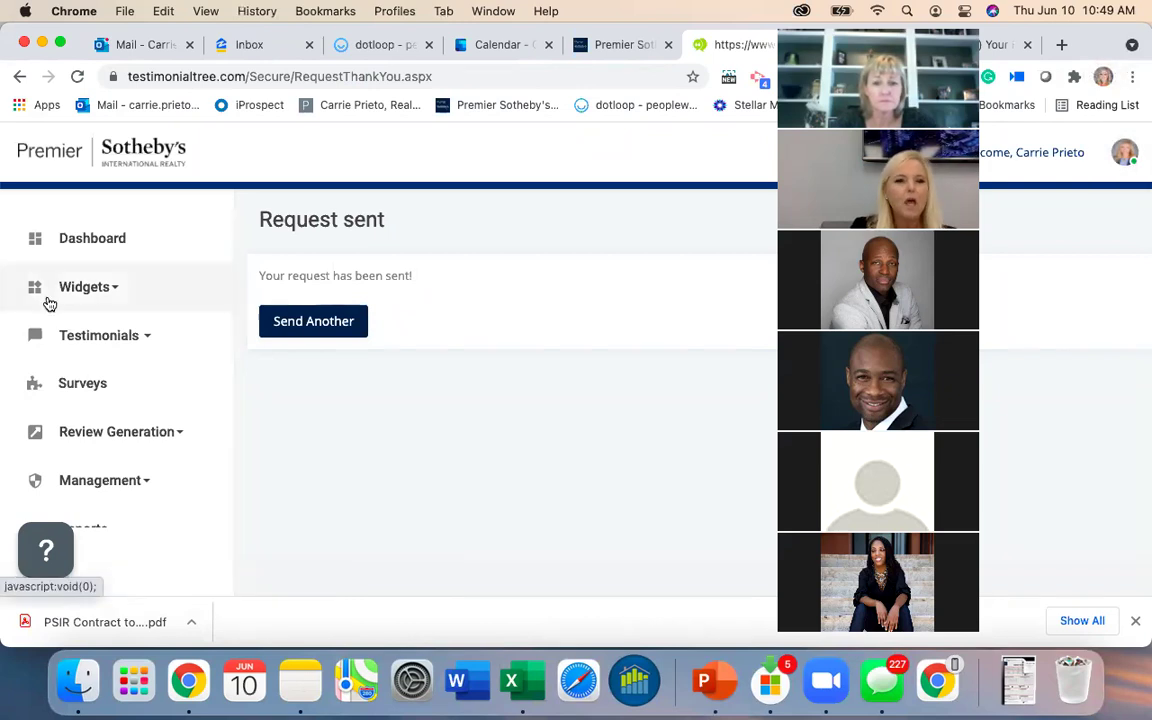
click(91, 352)
scroll(91, 352, down, 2)
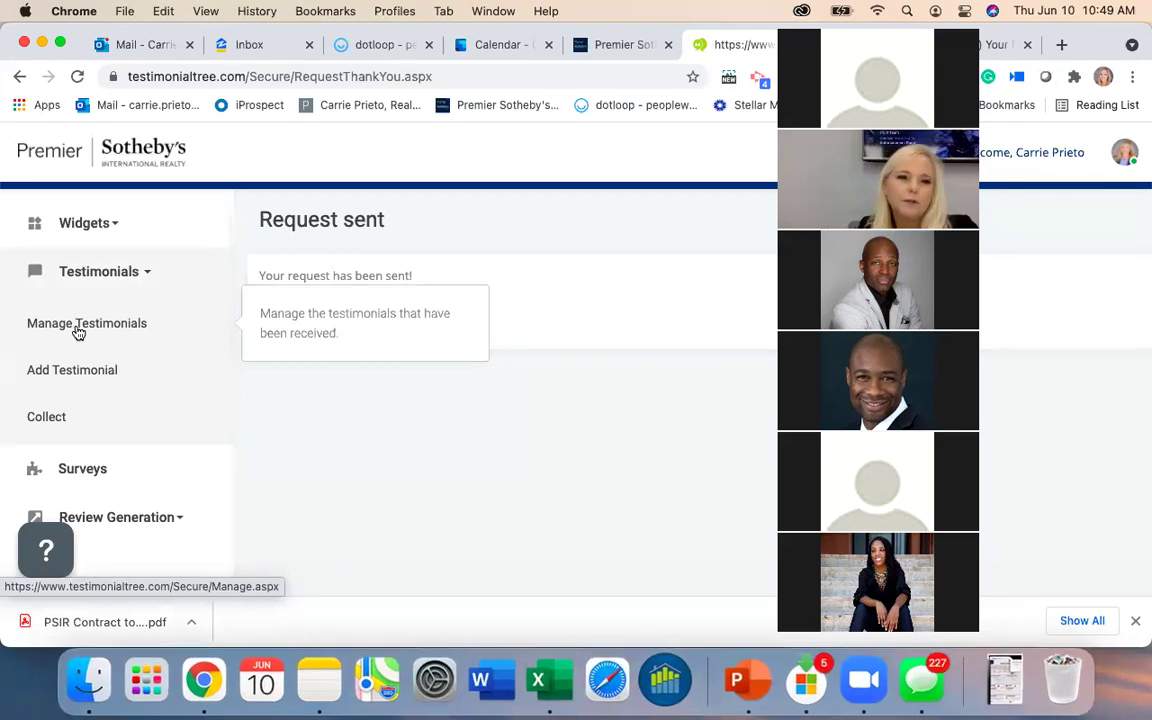
click(78, 331)
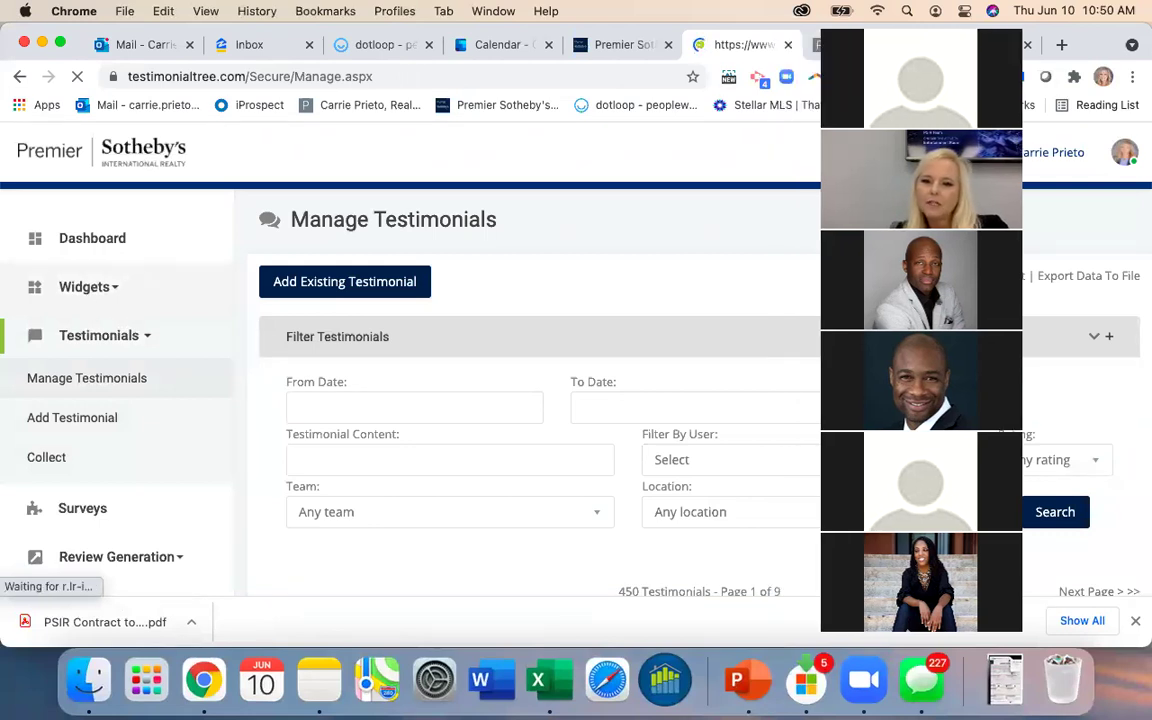
Open the Actions dropdown on the first testimonial, a published five-star review from 6/10/2021.
scroll(410, 535, down, 8)
scroll(410, 535, up, 3)
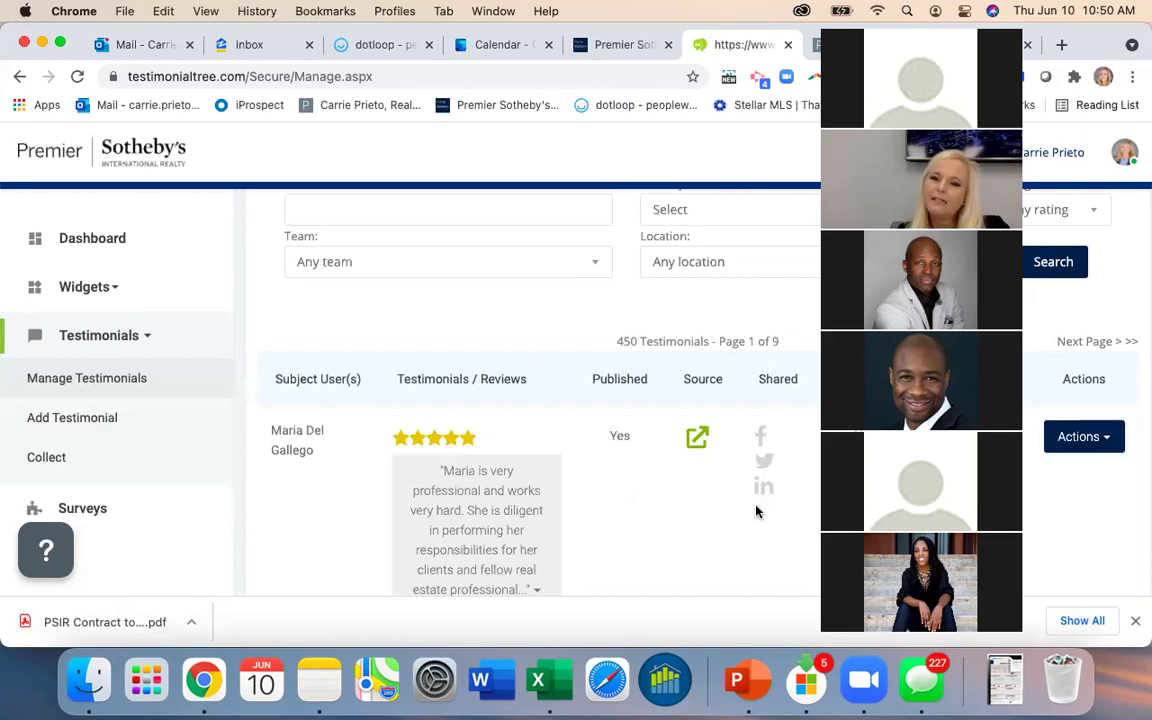
click(1084, 437)
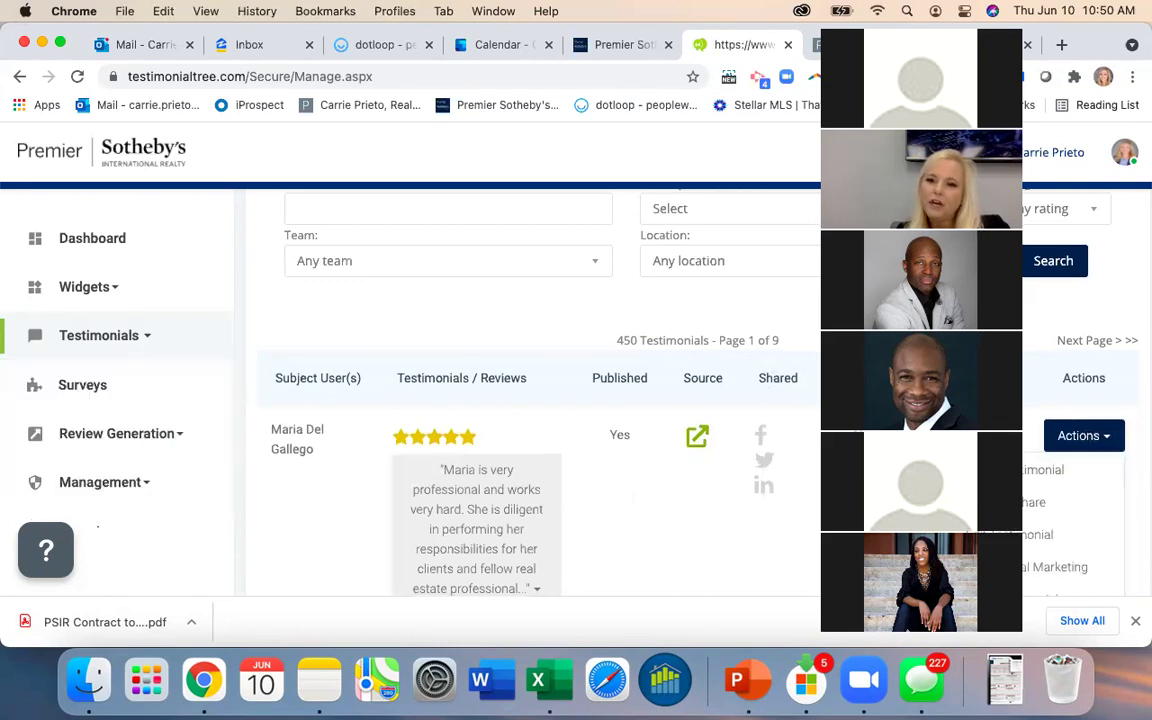
scroll(1088, 440, down, 2)
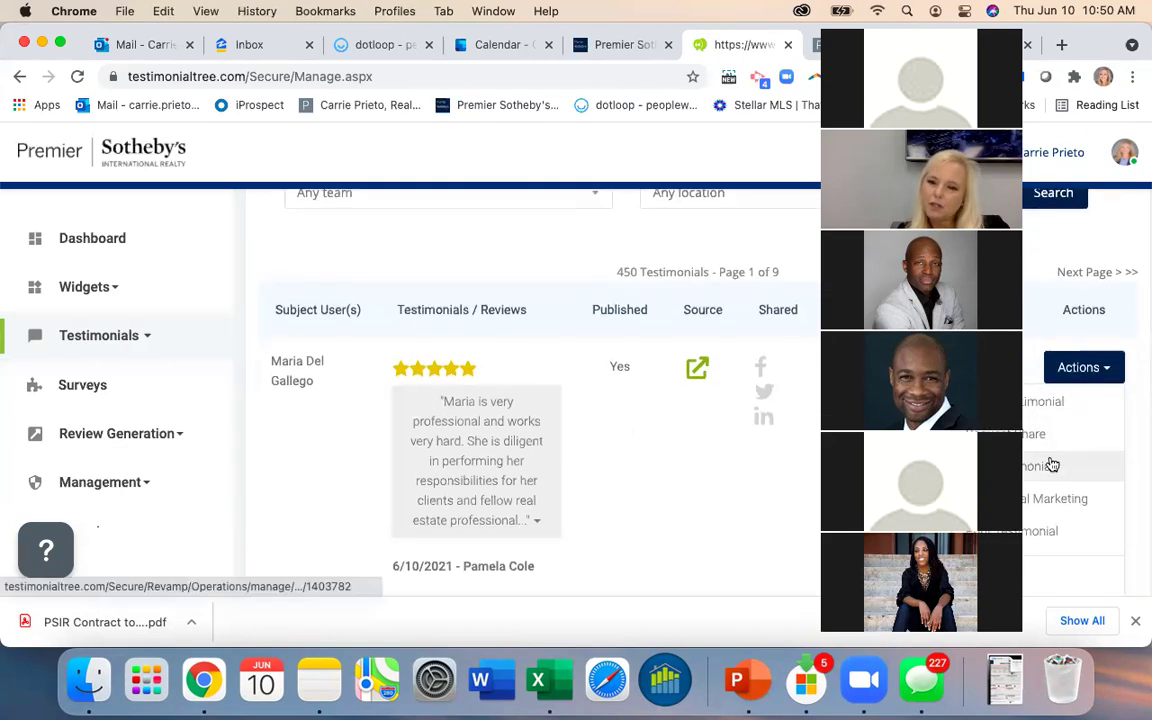
scroll(1050, 495, down, 1)
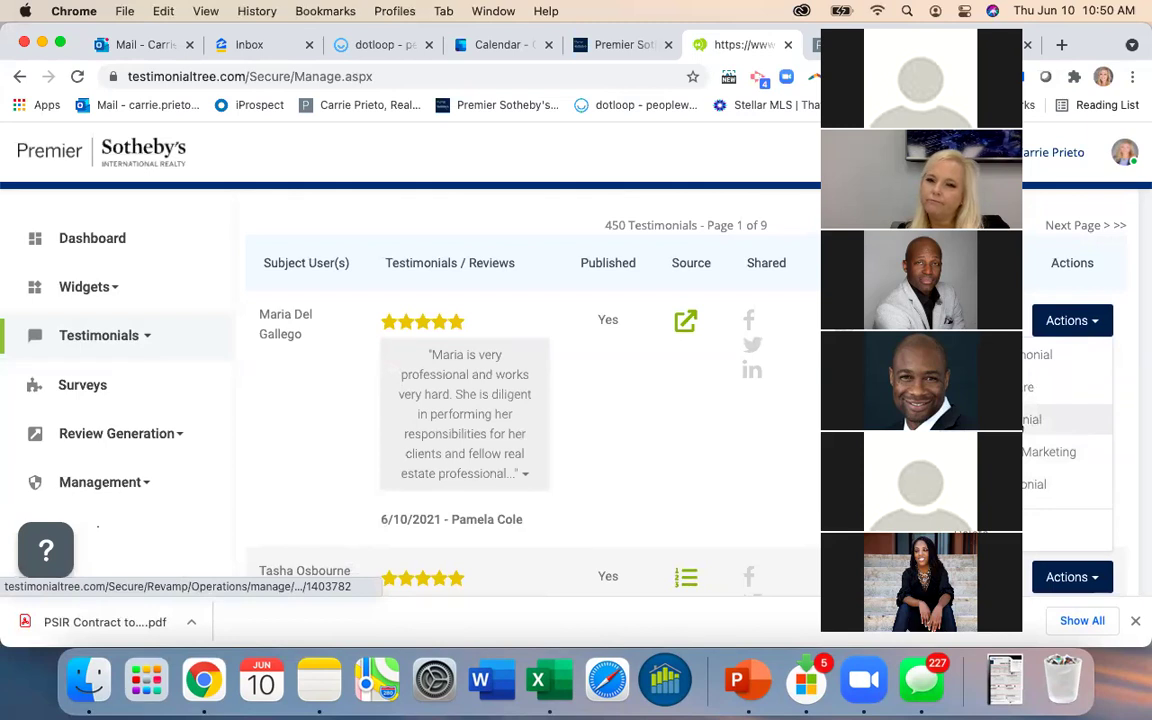
Close the first testimonial's Actions dropdown.
click(722, 535)
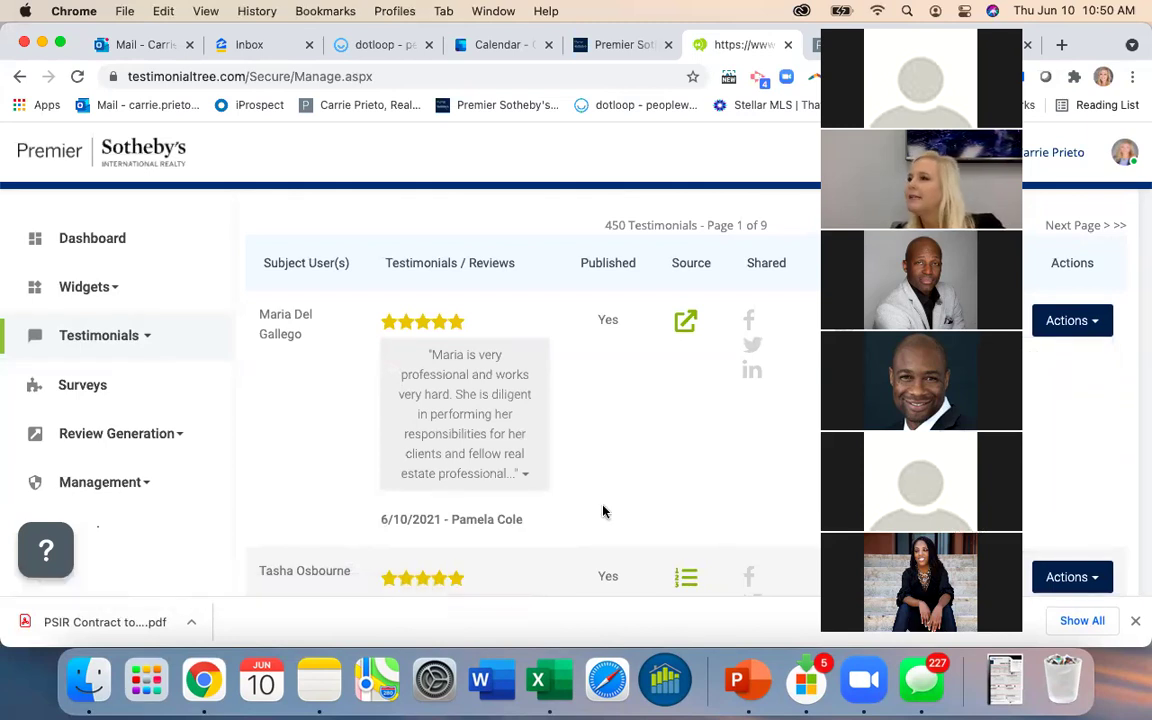
scroll(603, 511, down, 5)
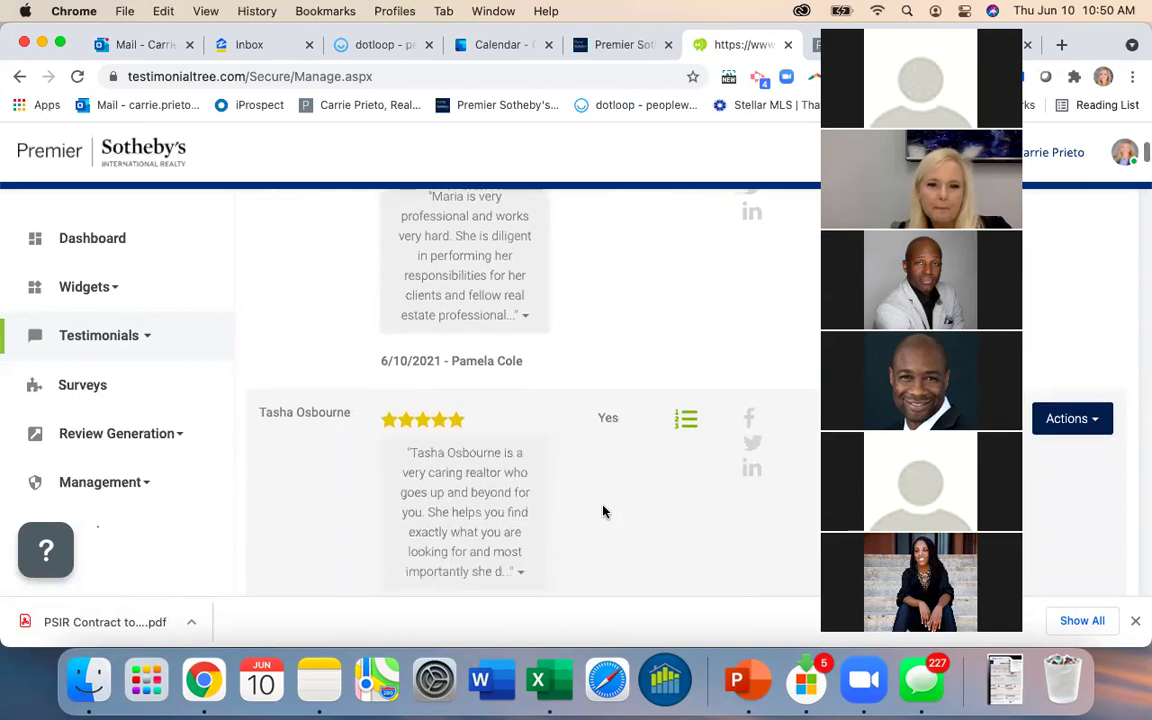
scroll(603, 511, up, 1)
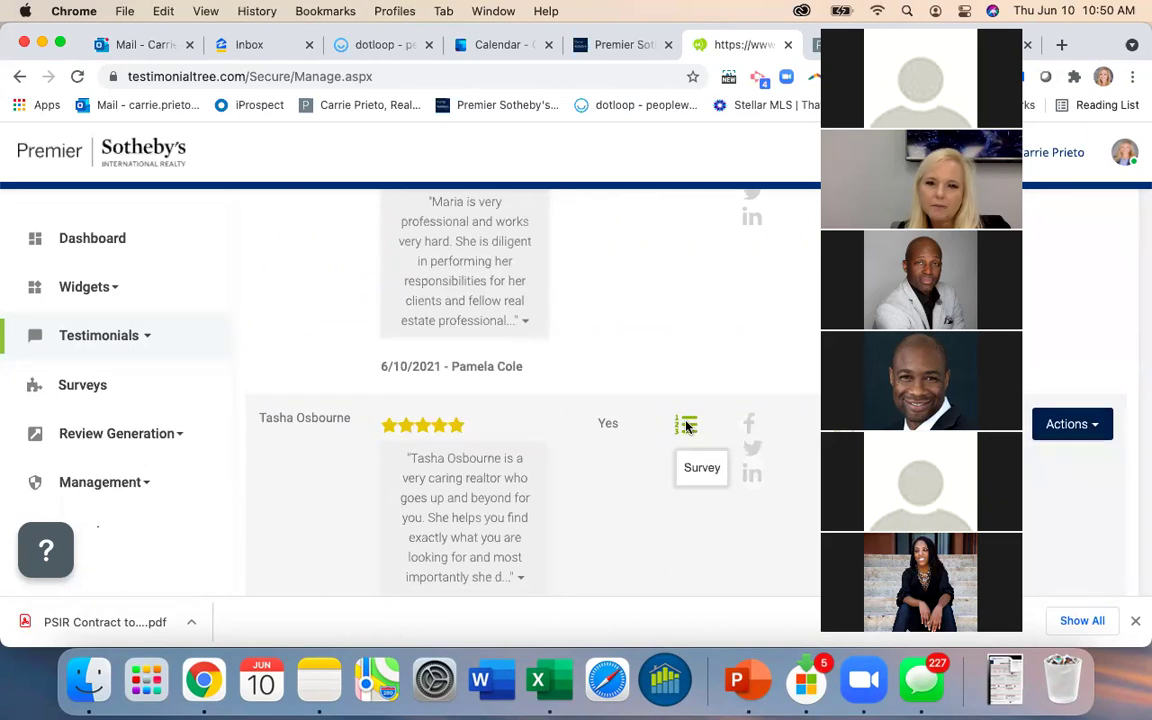
scroll(686, 430, up, 4)
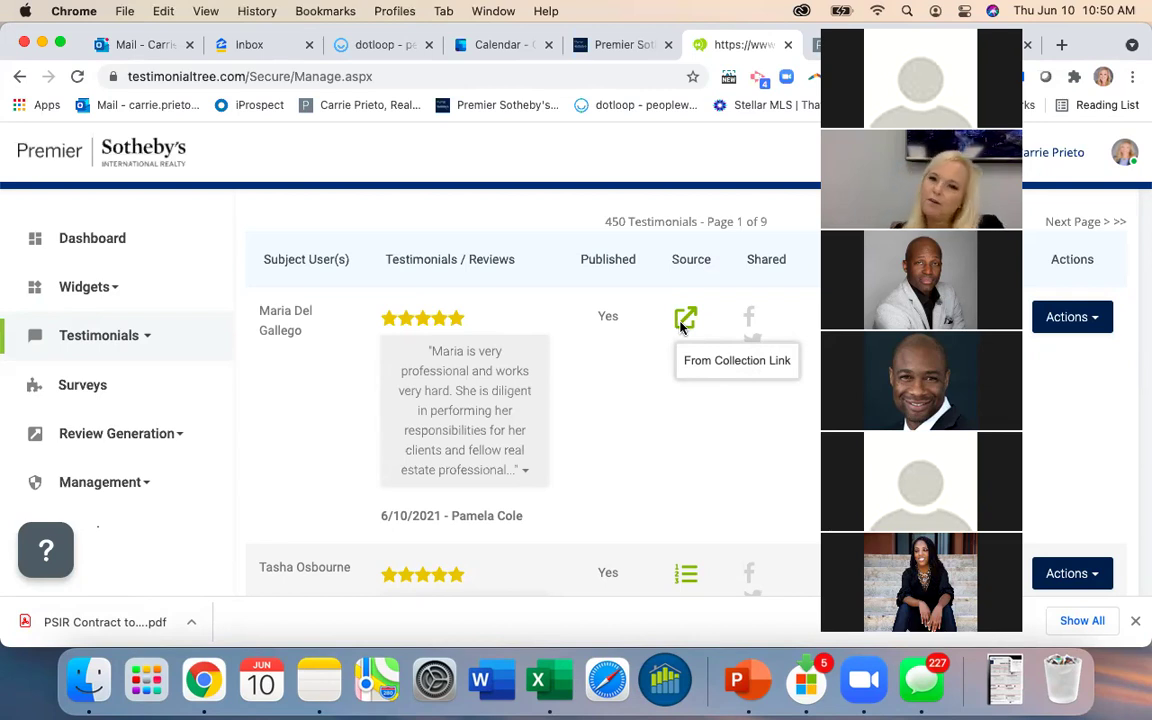
Scroll through the testimonial list, checking each testimonial's source icon.
scroll(661, 489, down, 3)
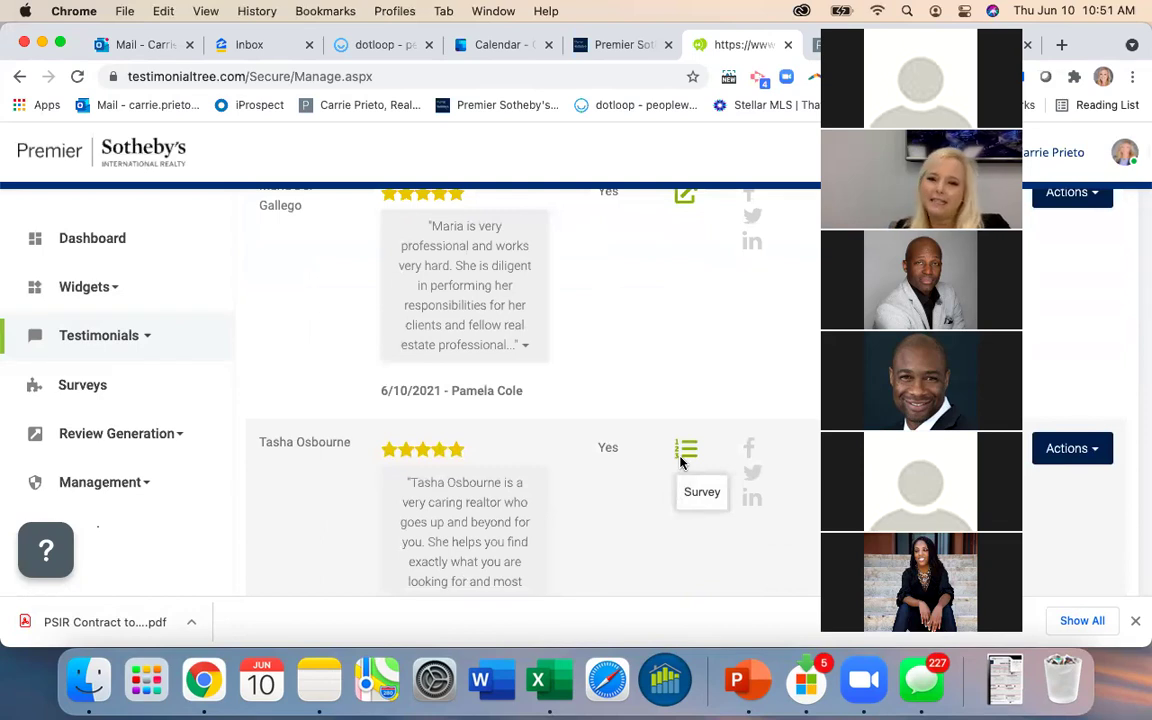
scroll(680, 461, down, 6)
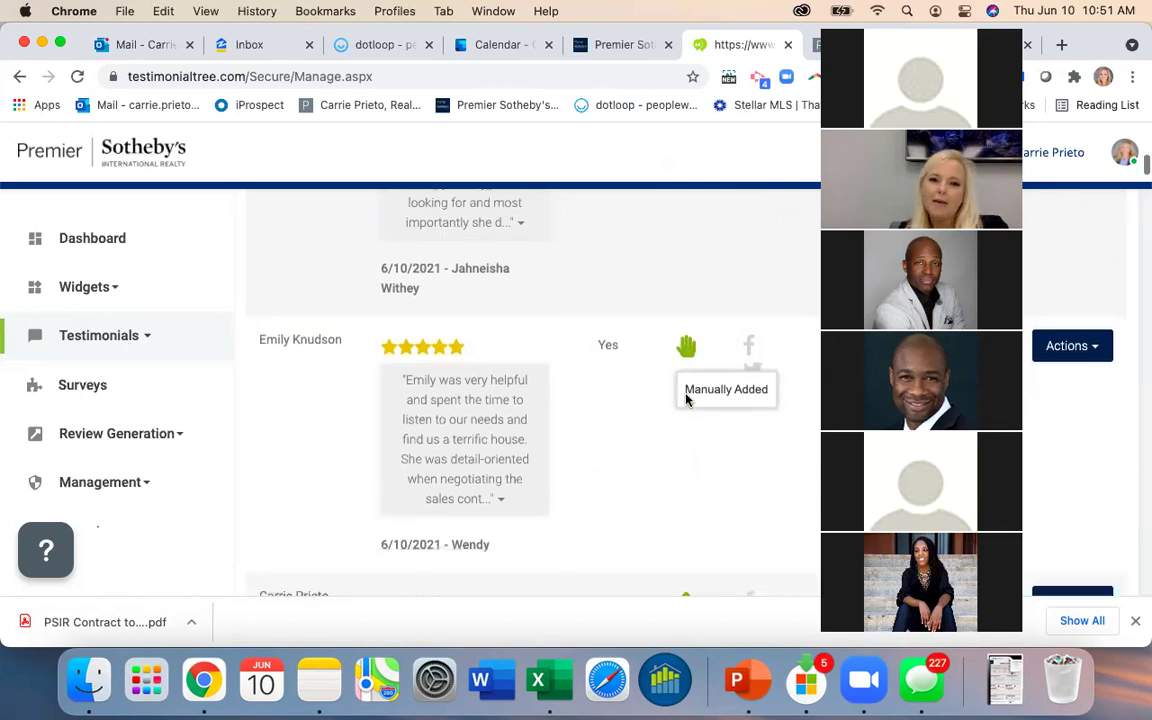
scroll(686, 398, down, 4)
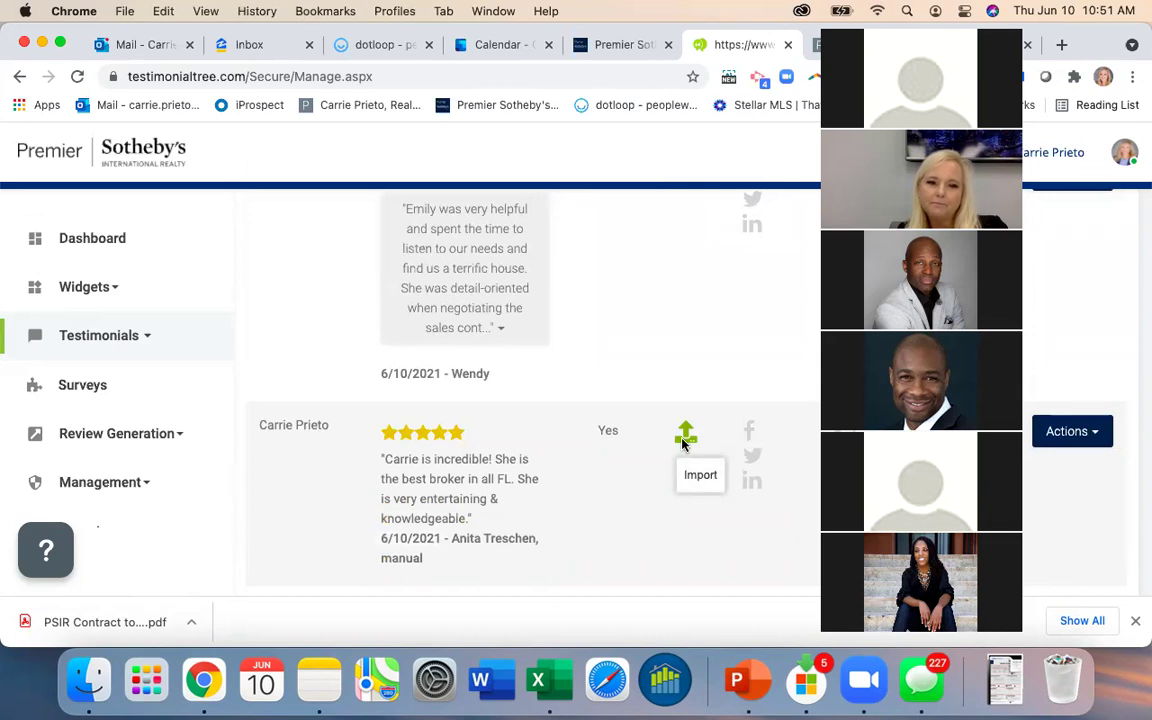
scroll(681, 446, down, 3)
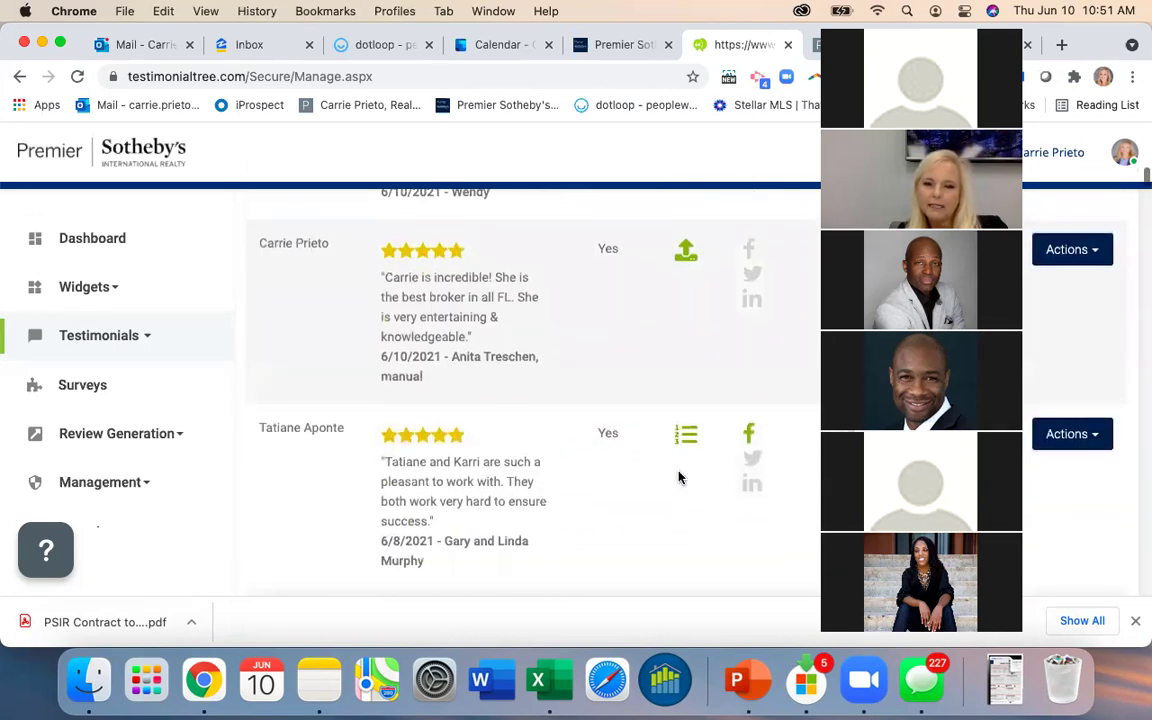
scroll(680, 444, down, 10)
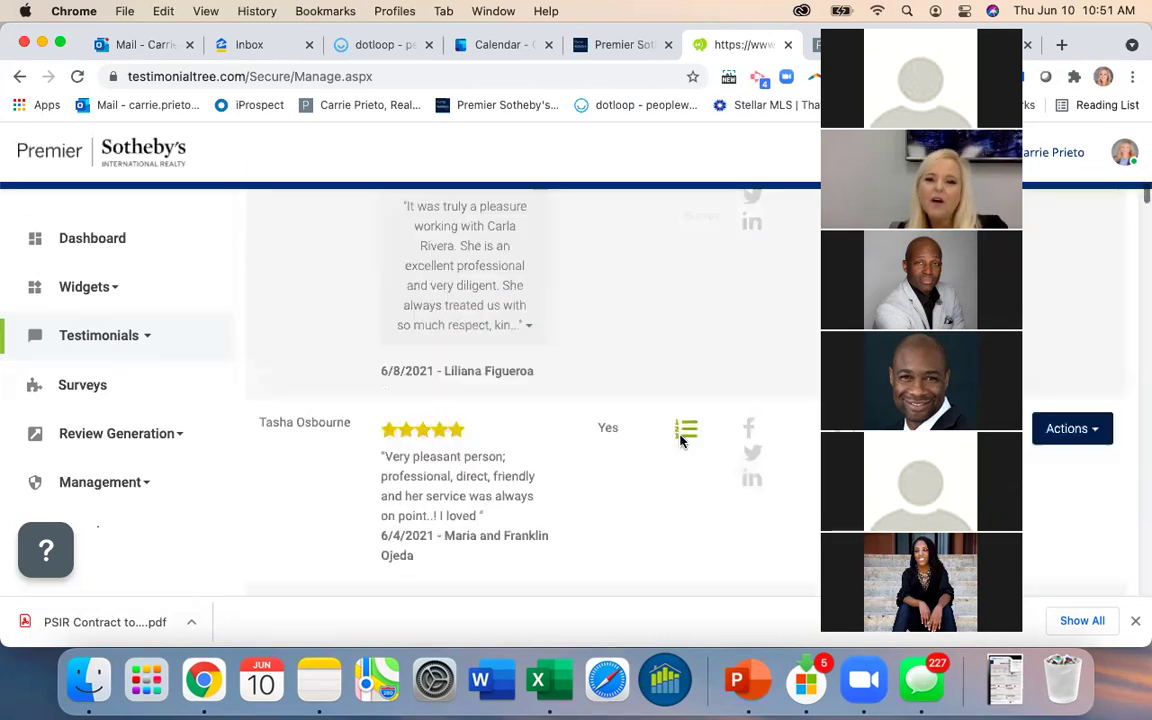
scroll(680, 442, down, 6)
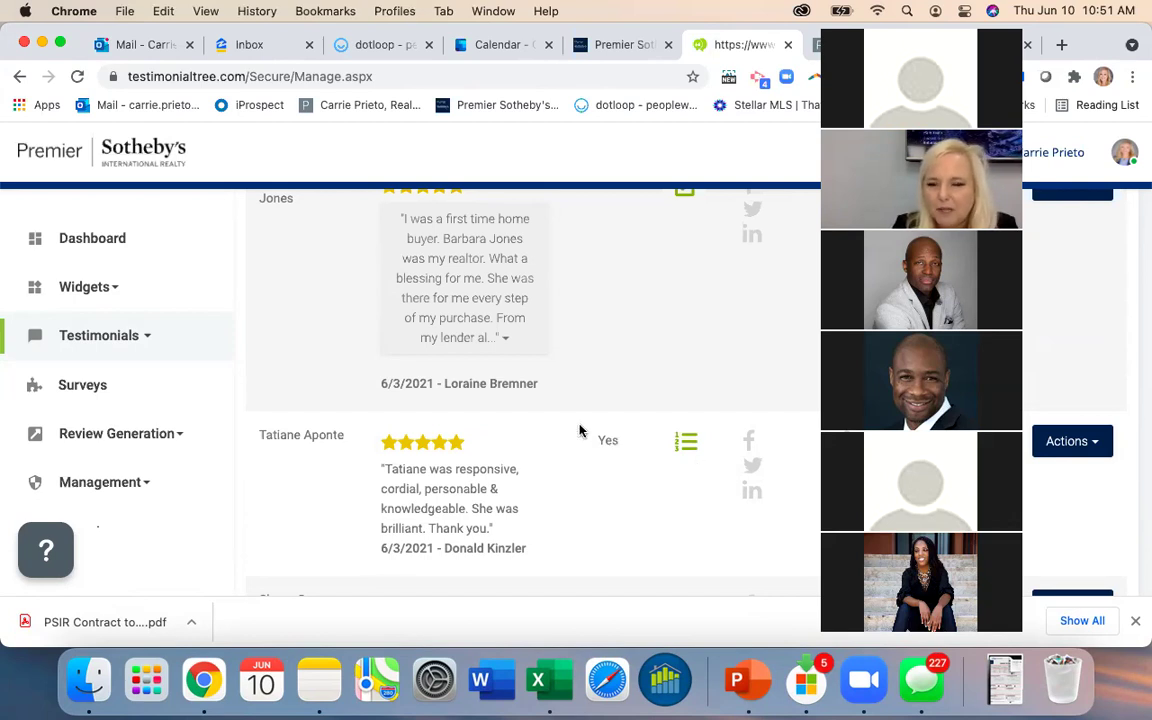
scroll(580, 431, down, 1)
scroll(730, 532, down, 8)
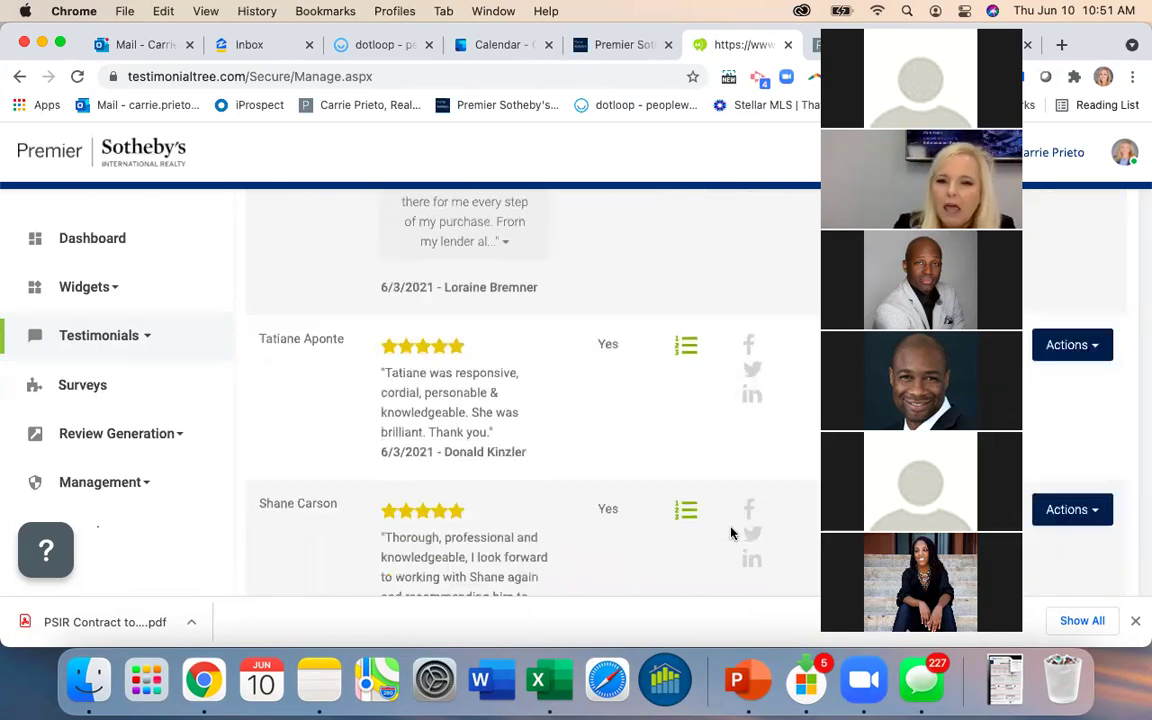
scroll(730, 532, up, 5)
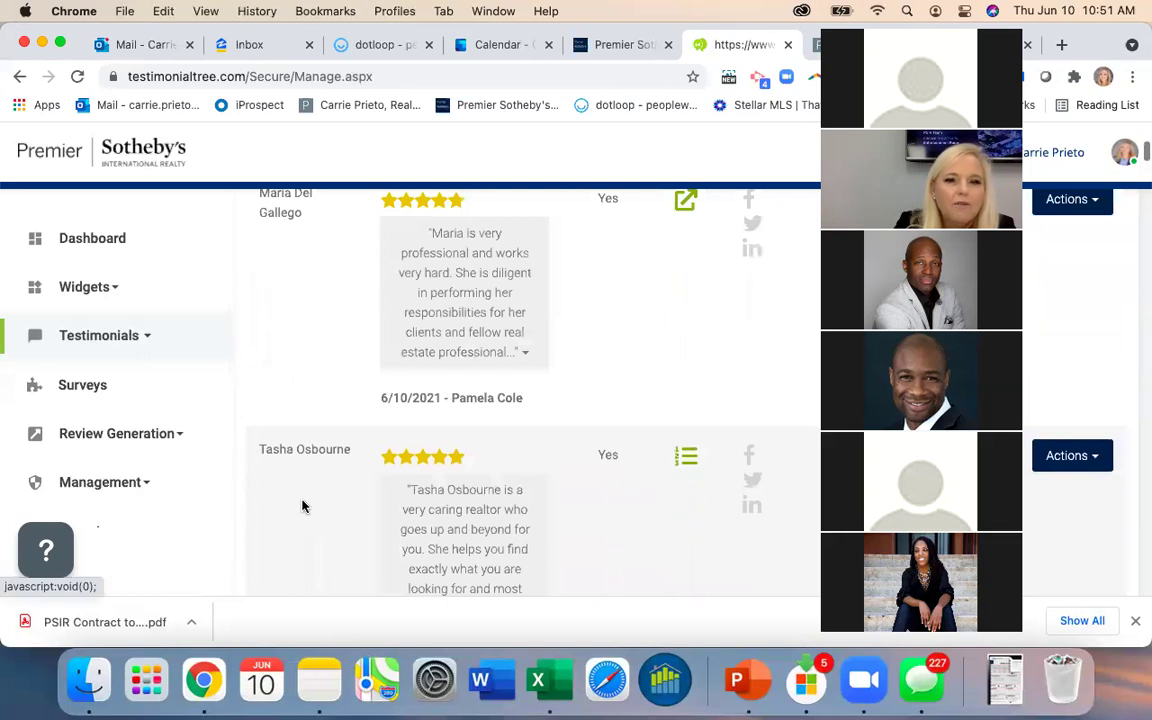
scroll(558, 540, up, 10)
scroll(558, 518, down, 1)
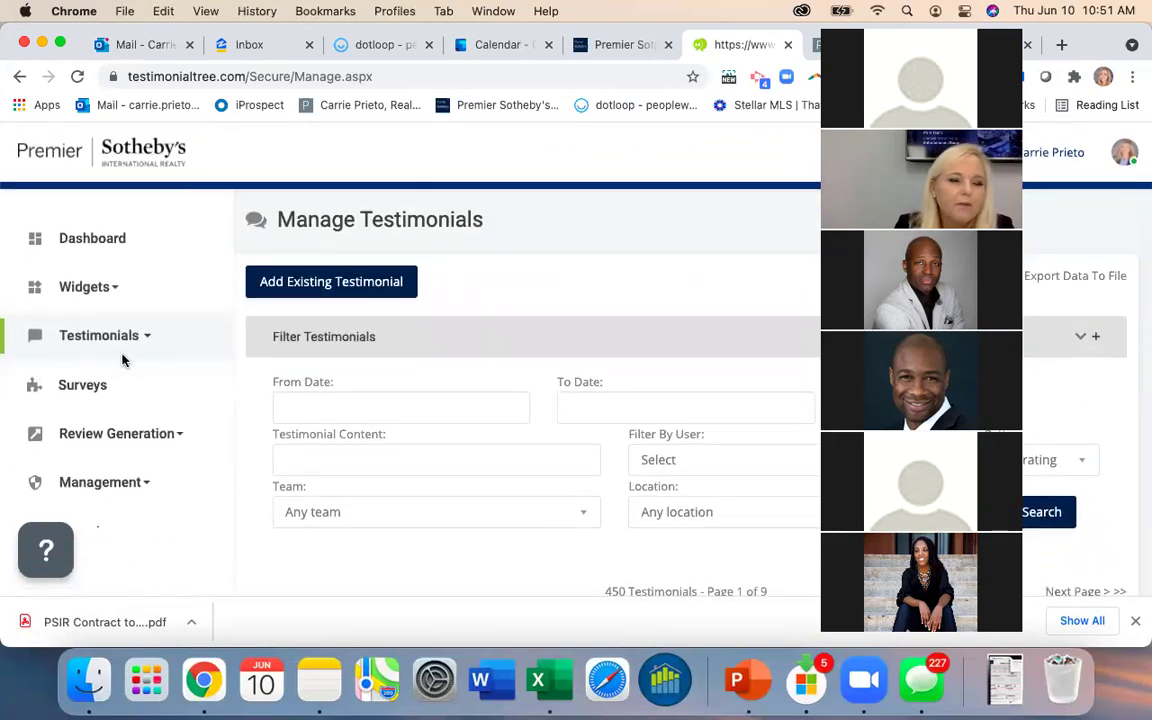
scroll(123, 360, down, 3)
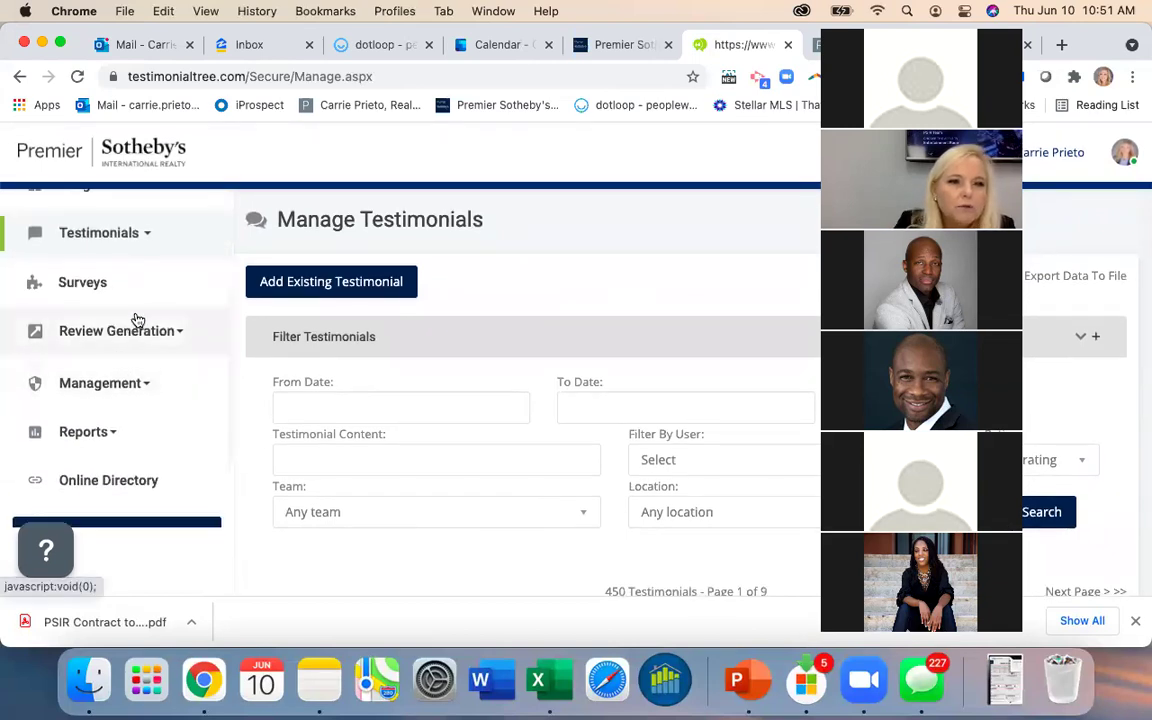
Open Review Generation > Manage and start adding a site beside Google and the two Zillow sites.
click(138, 322)
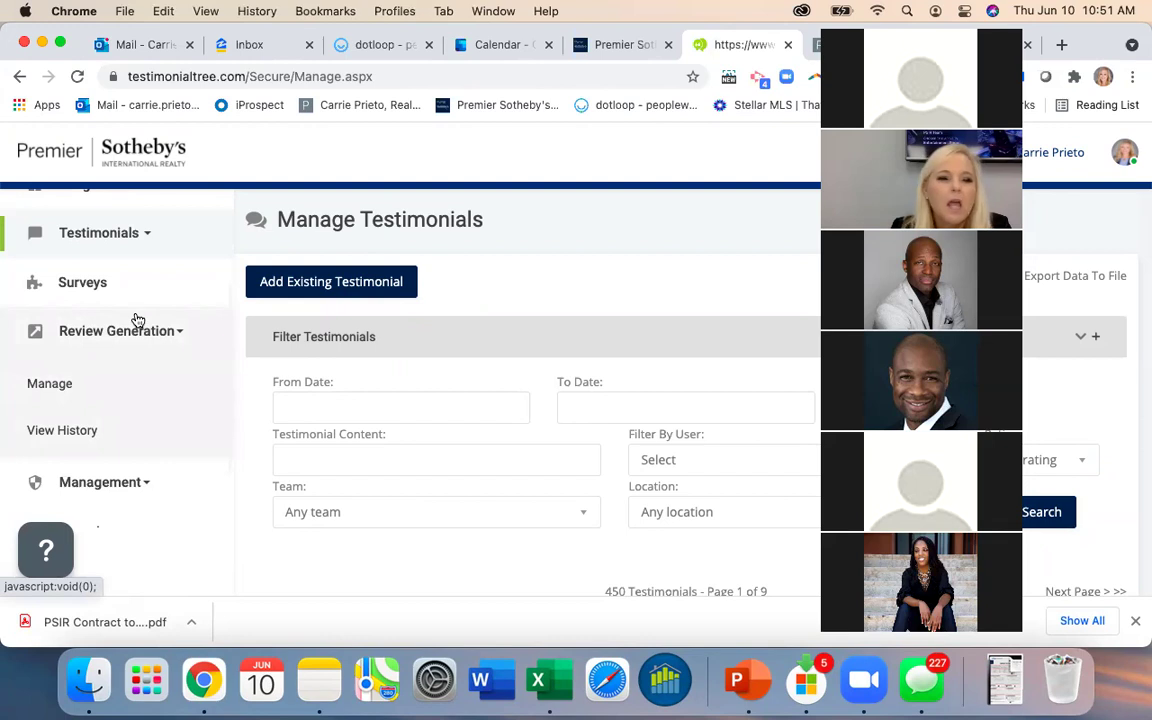
click(62, 388)
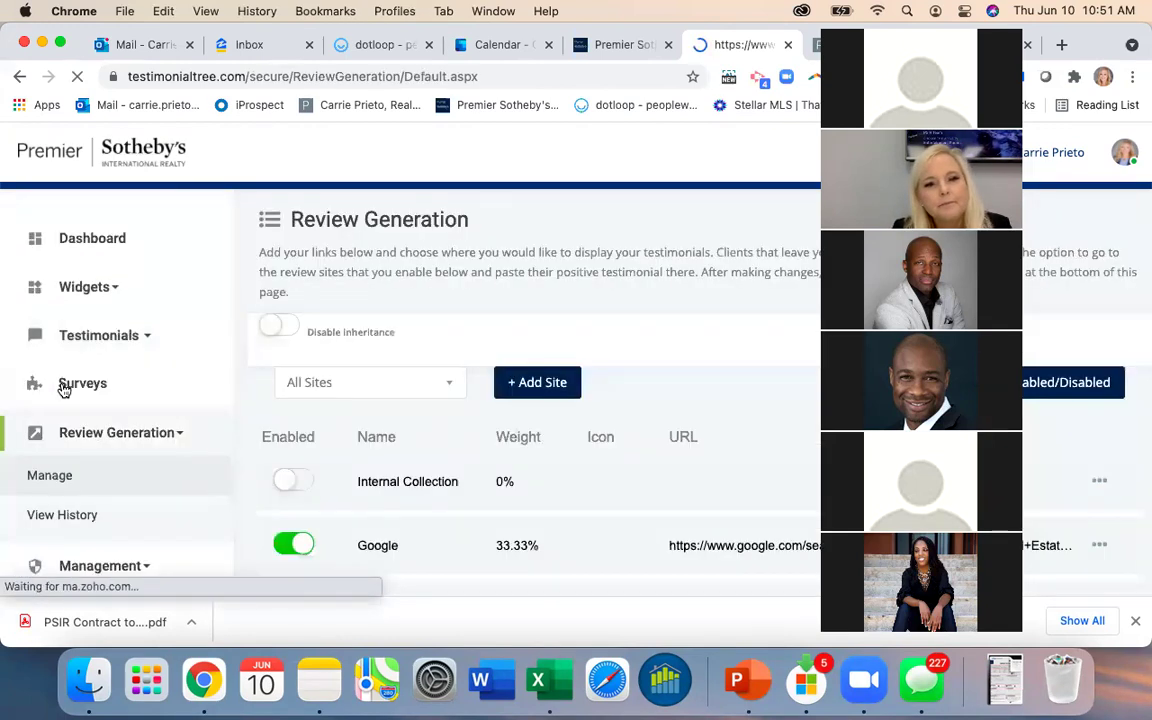
scroll(365, 492, down, 5)
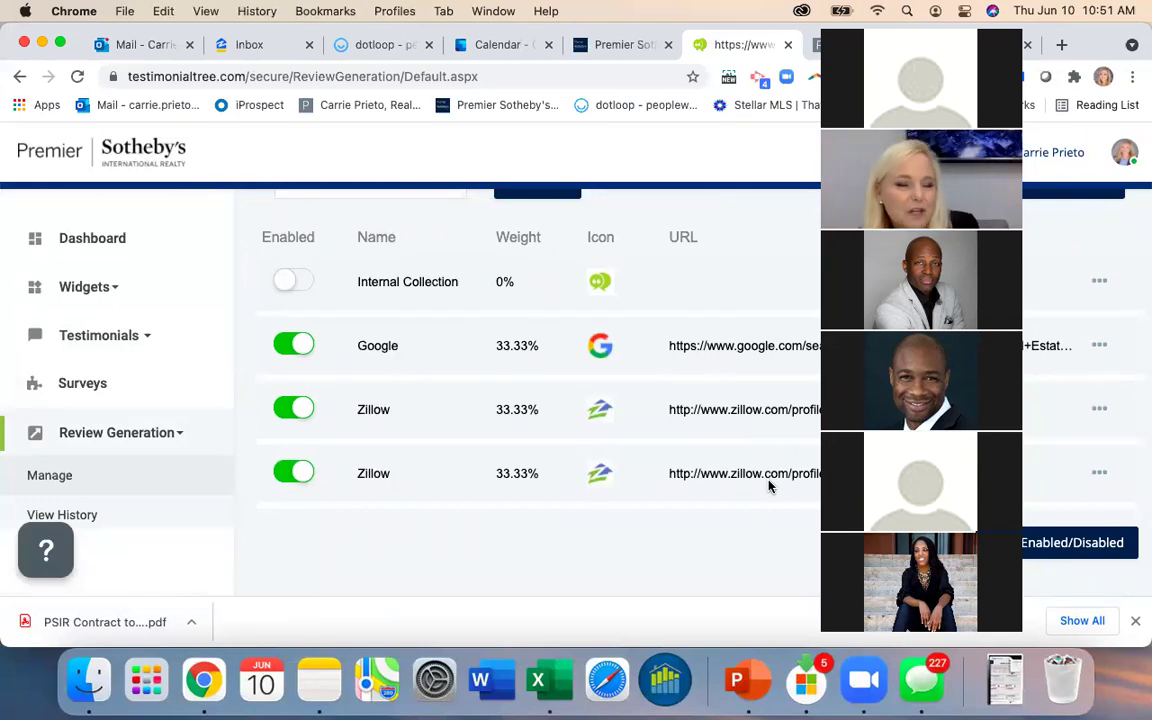
scroll(769, 485, up, 2)
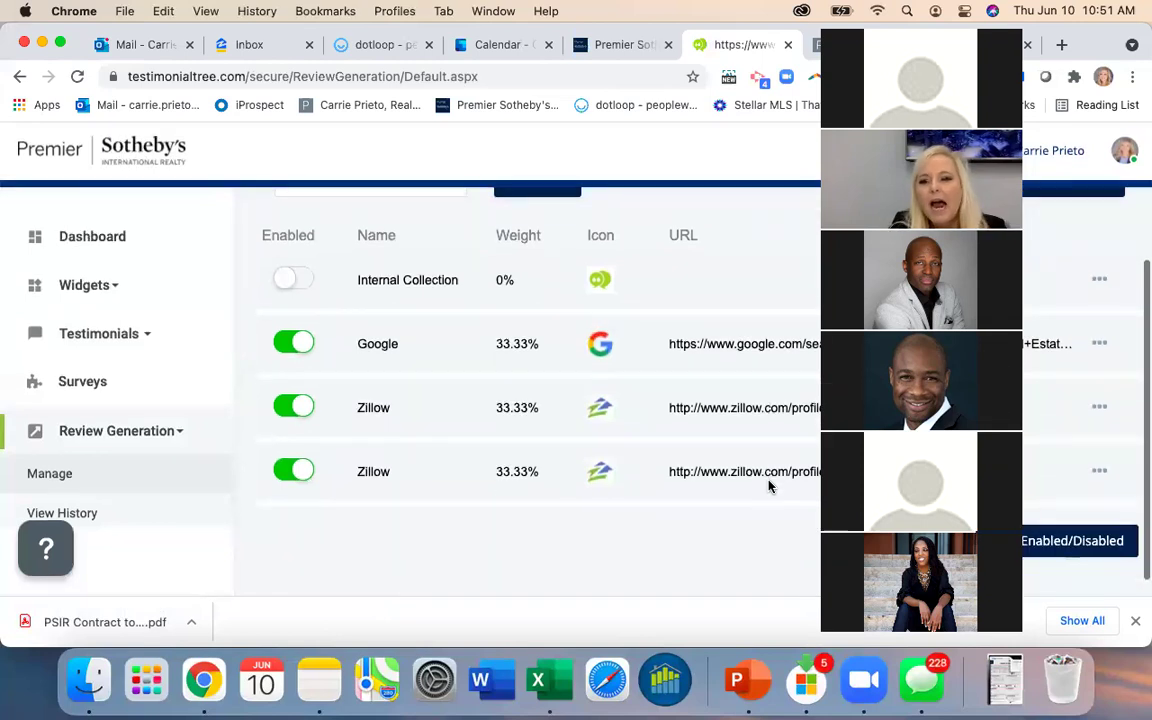
scroll(587, 401, up, 2)
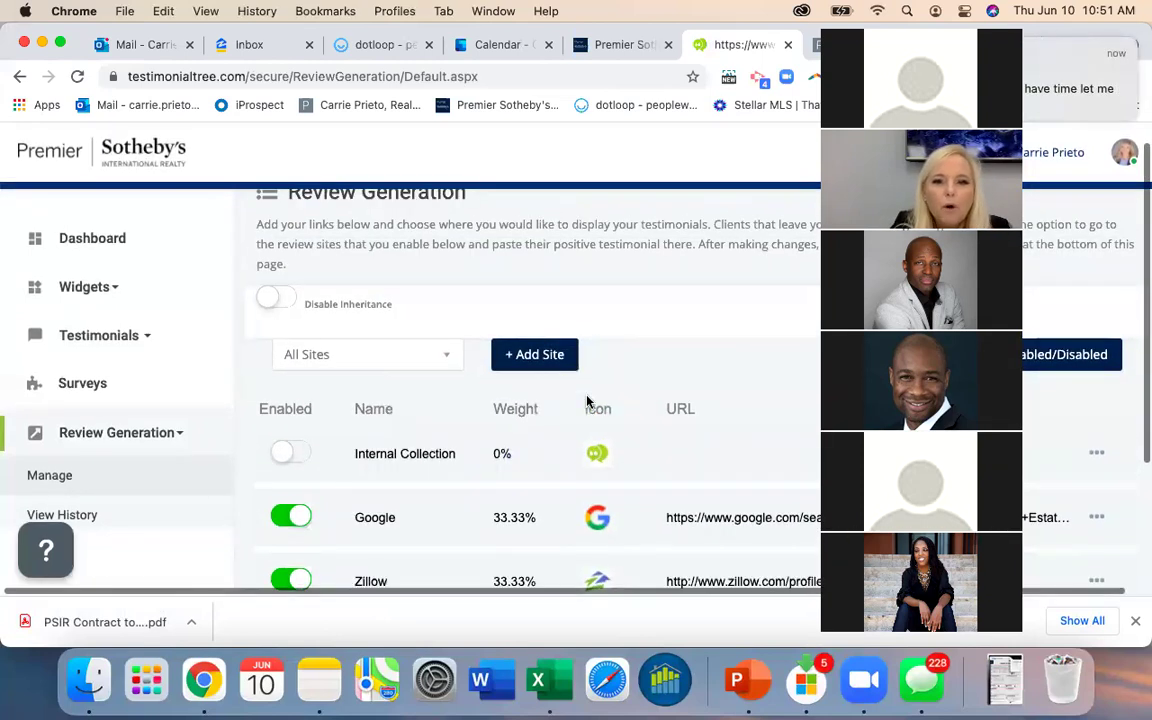
click(533, 357)
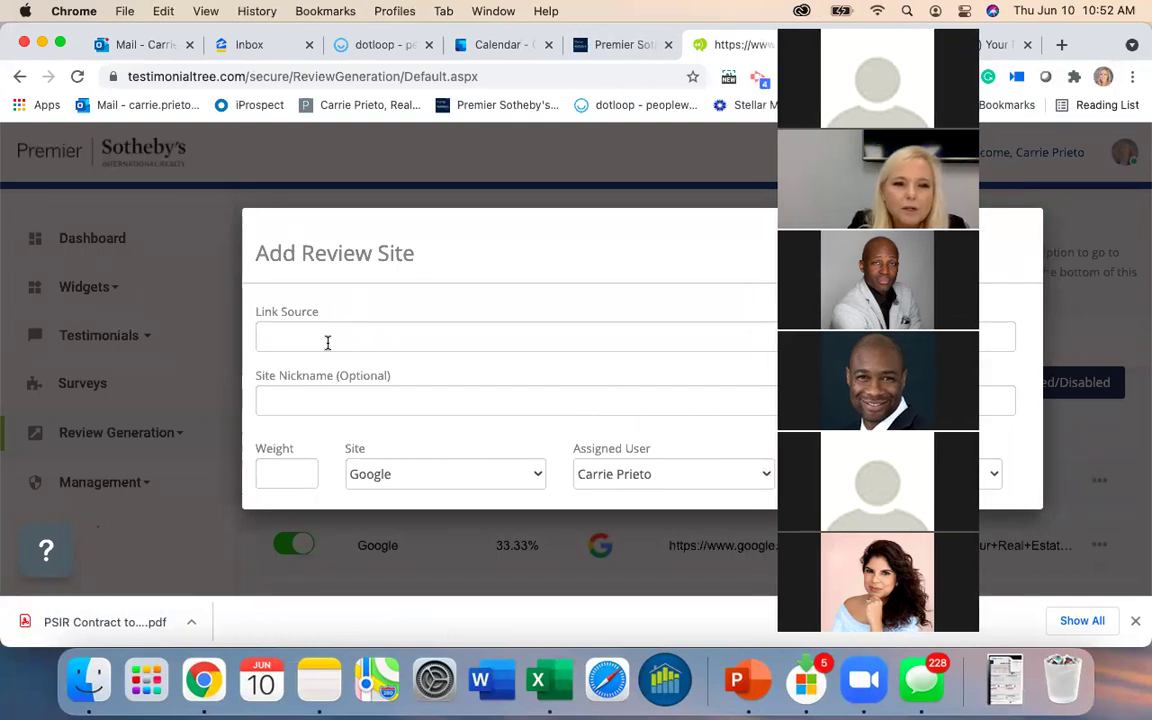
Choose Facebook as the review site in the Site dropdown.
click(327, 339)
scroll(411, 440, down, 2)
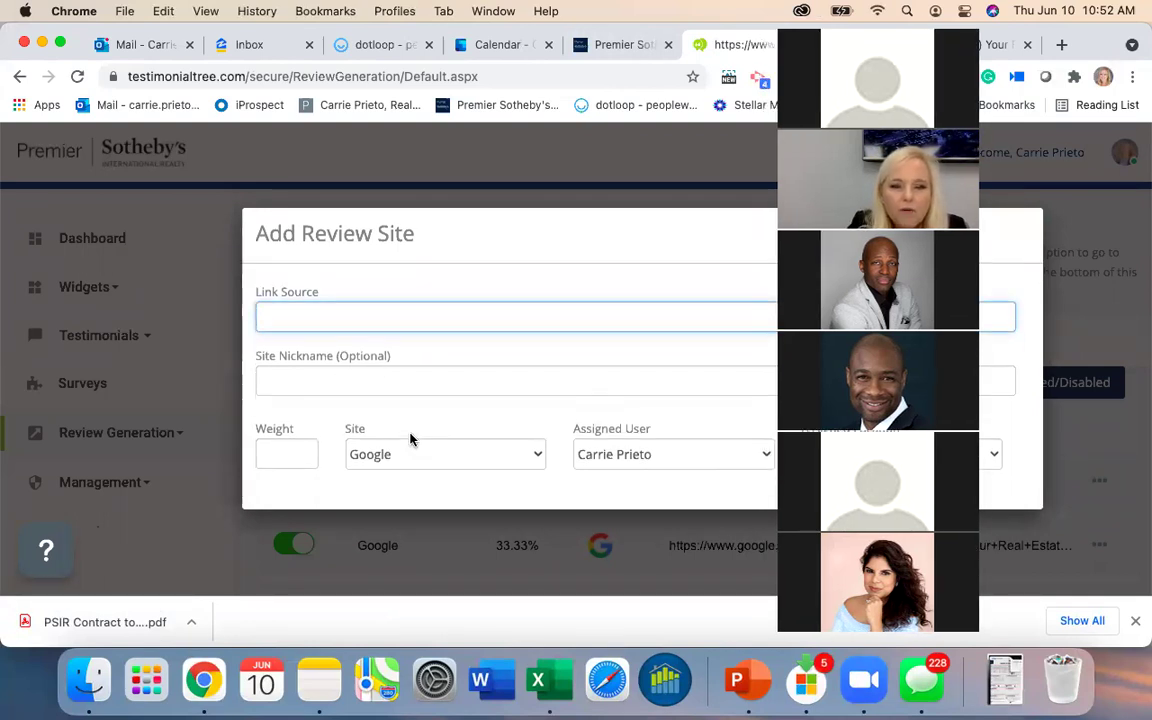
click(425, 385)
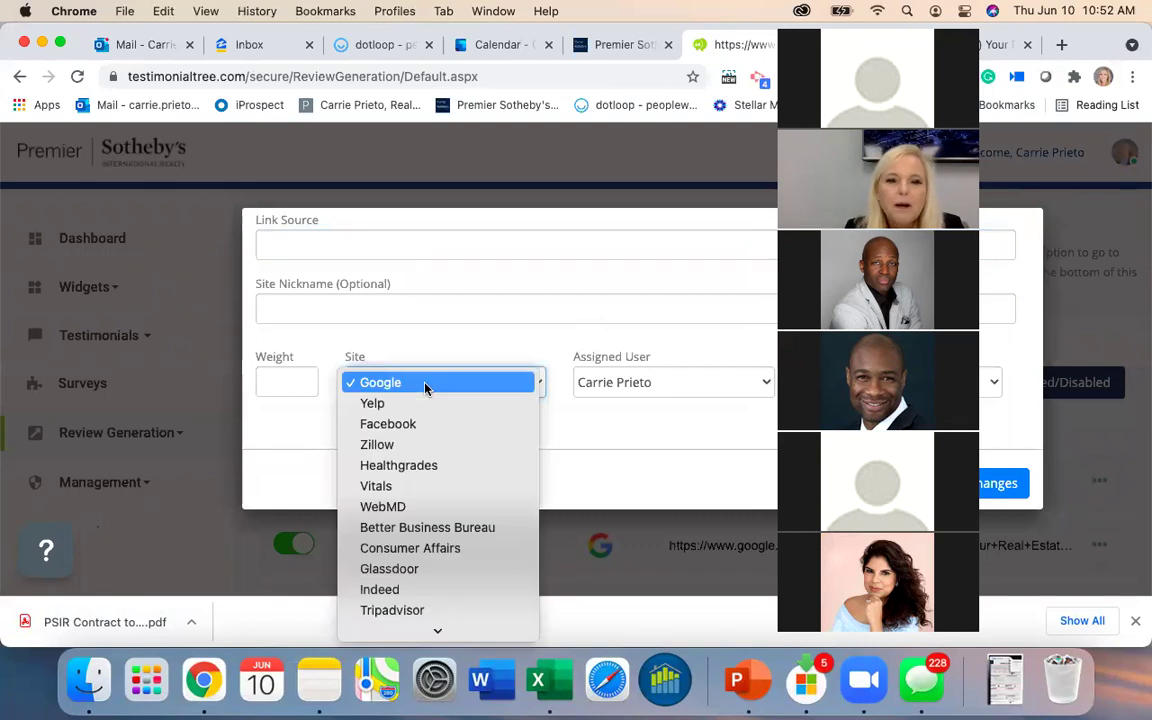
scroll(411, 527, down, 1)
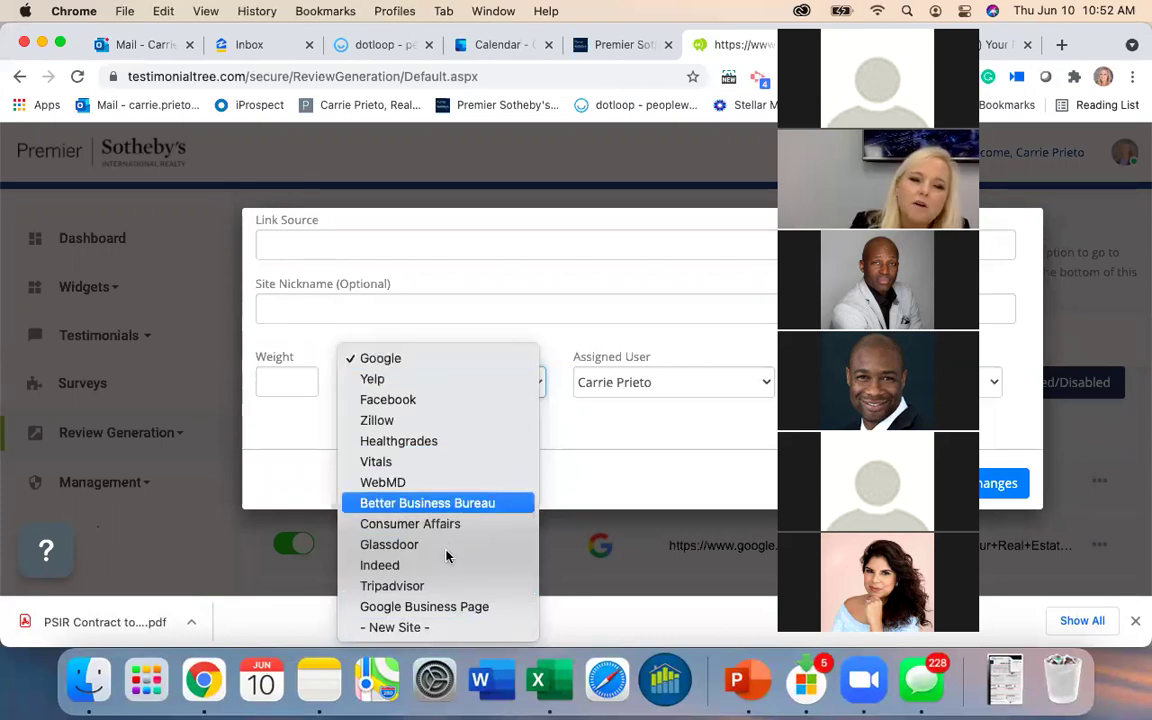
click(437, 400)
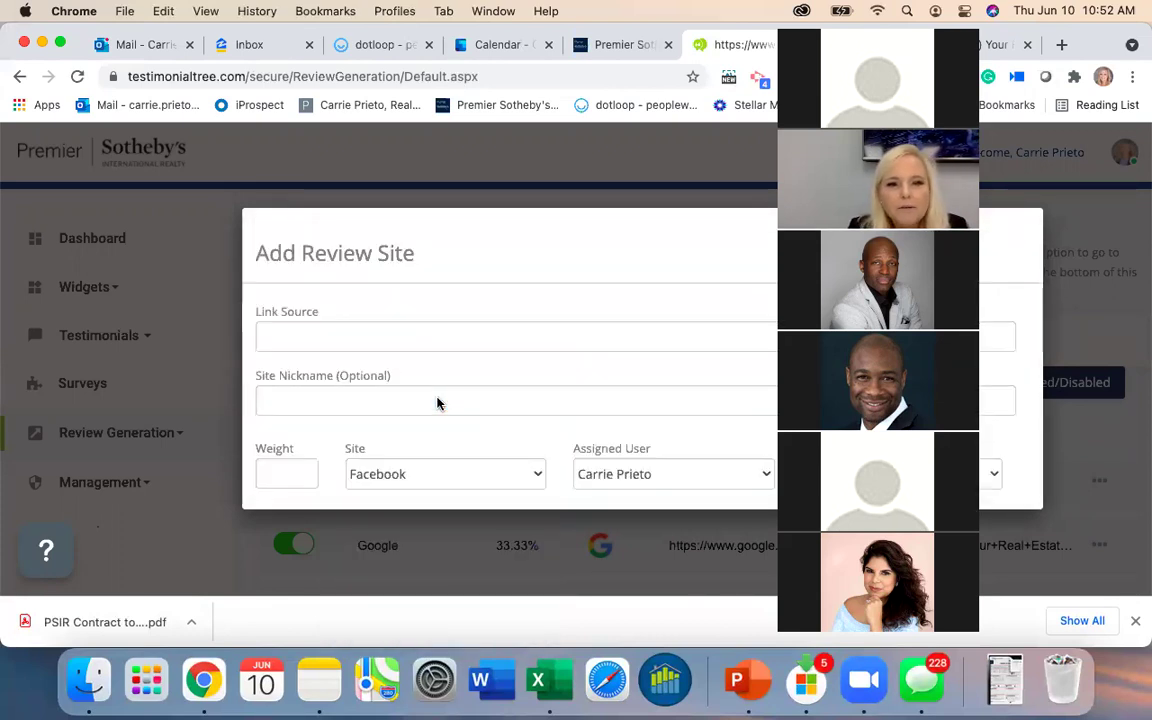
Open the Assigned Location choices and place the cursor in the Link Source field.
click(890, 474)
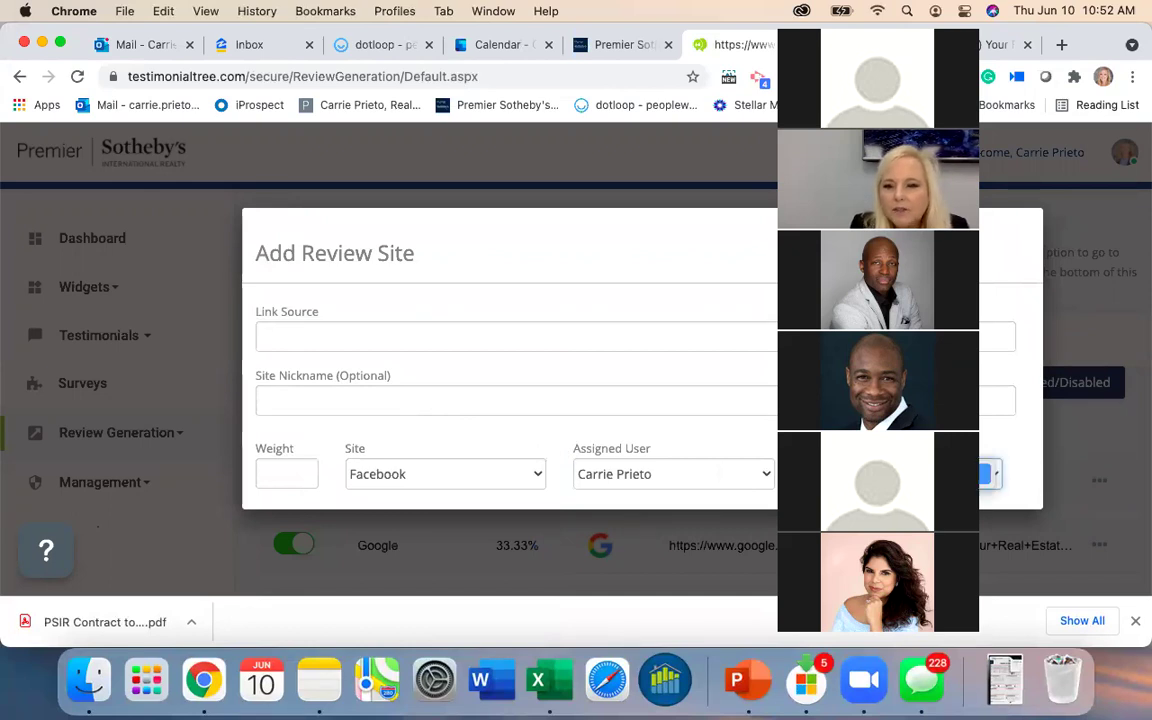
scroll(419, 411, down, 2)
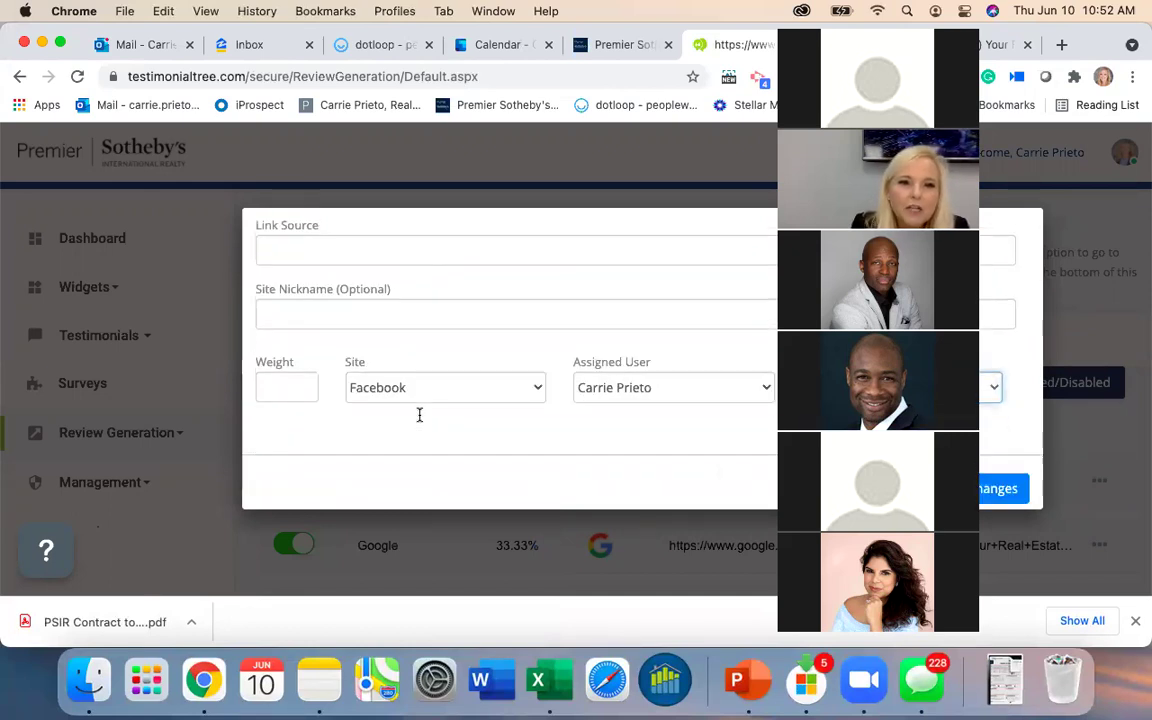
click(381, 321)
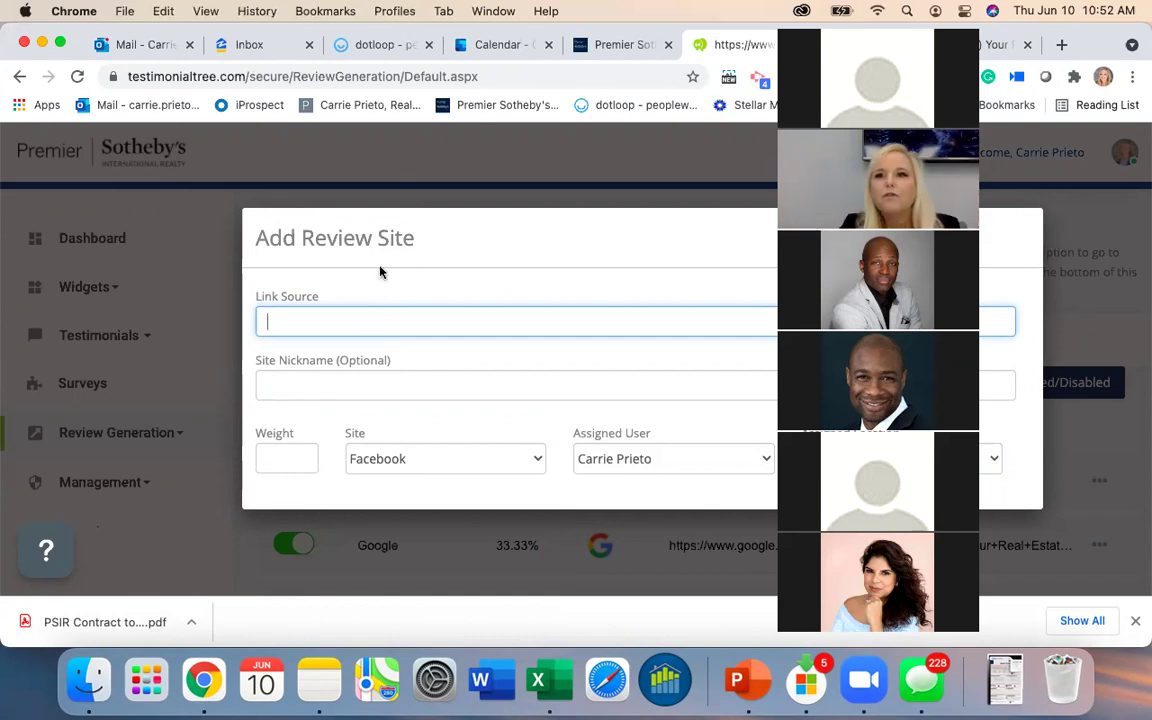
drag(987, 44, 172, 78)
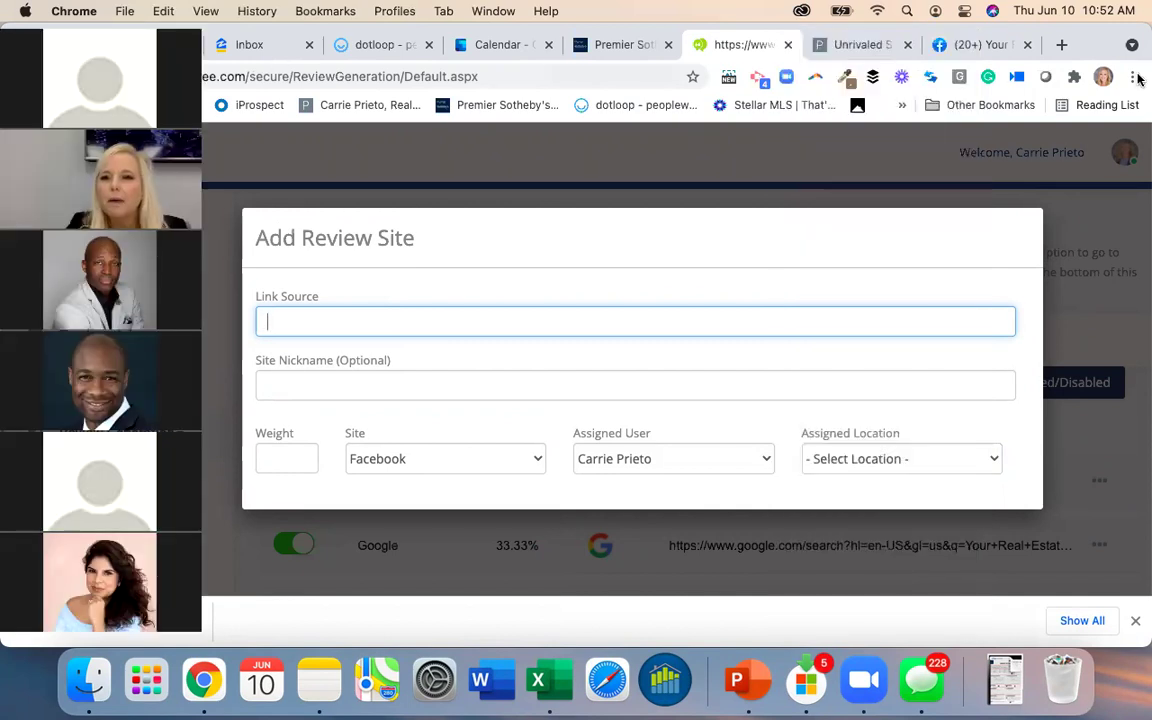
Switch to the Facebook tab and check the reviews page's interact-as and more-actions menus.
click(973, 44)
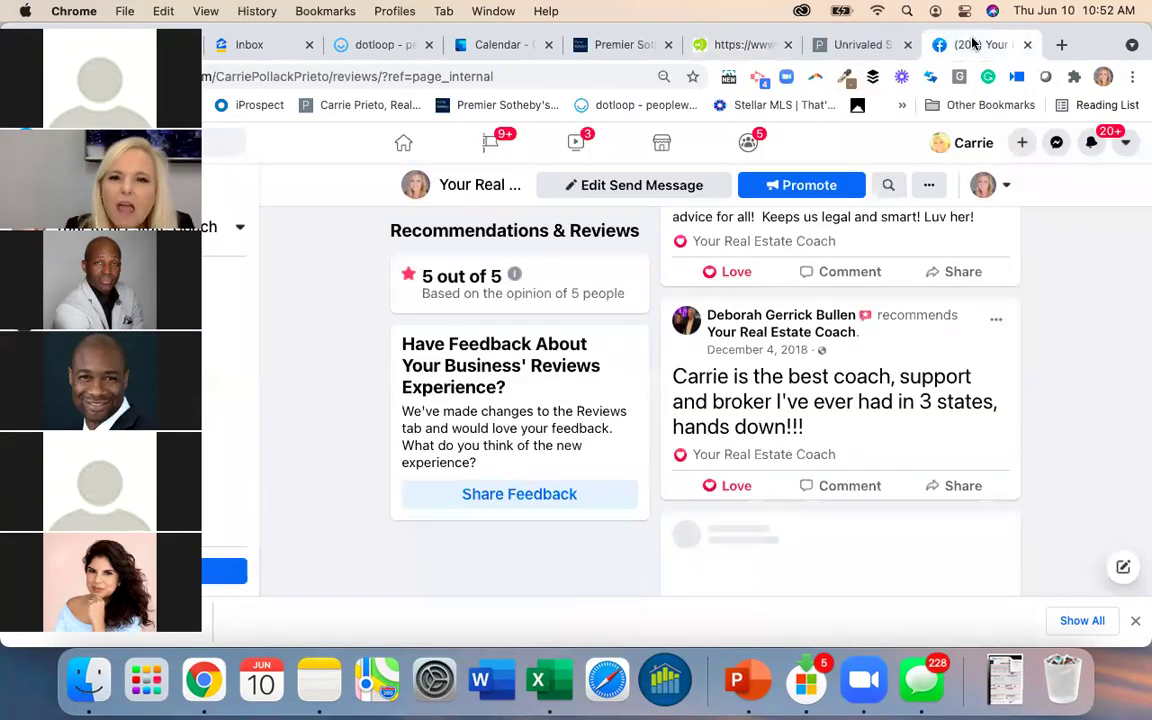
scroll(728, 271, up, 5)
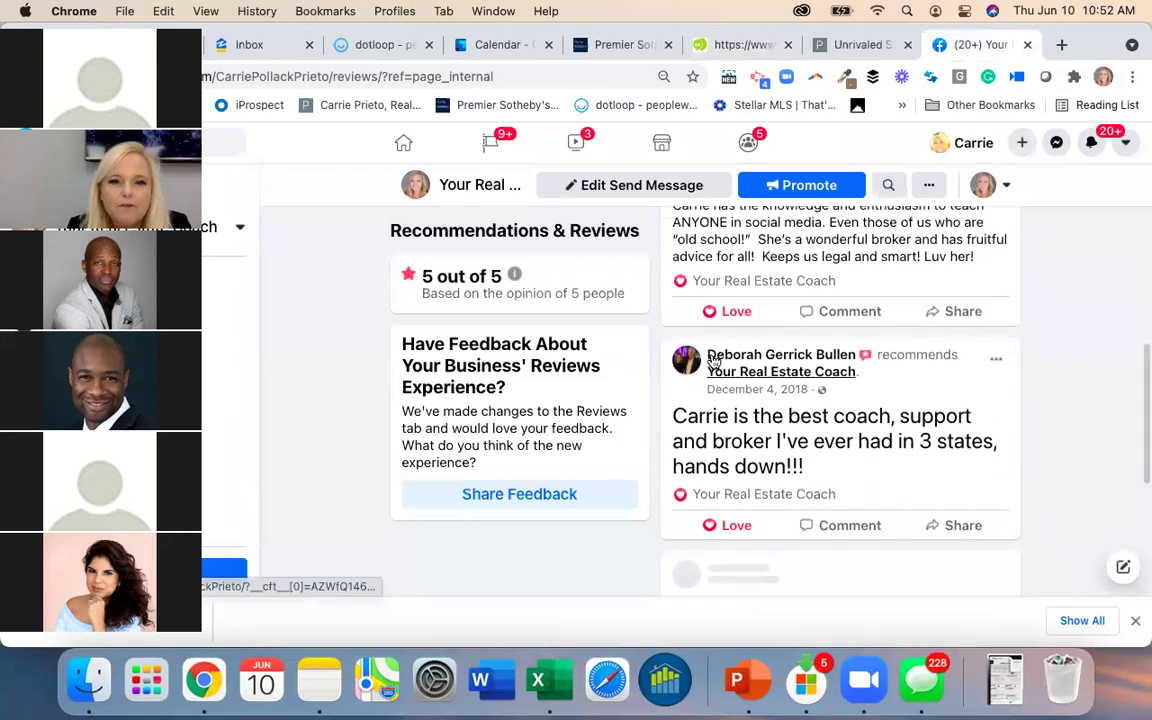
scroll(712, 362, up, 10)
scroll(715, 360, down, 2)
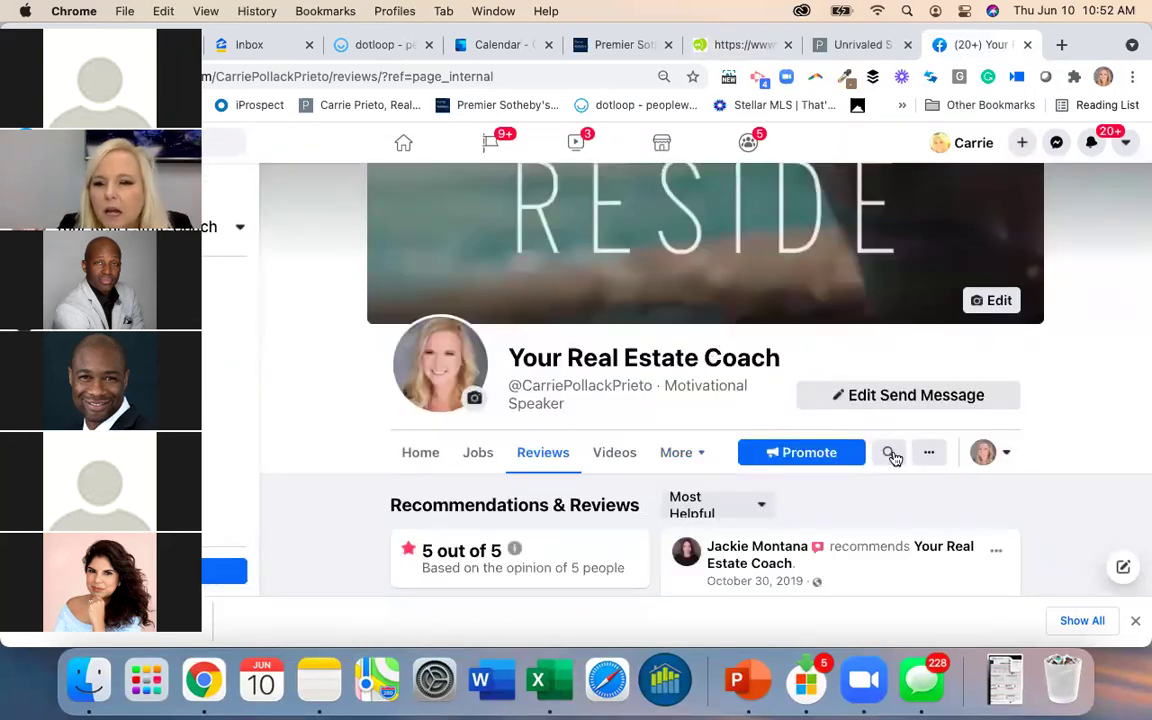
click(998, 455)
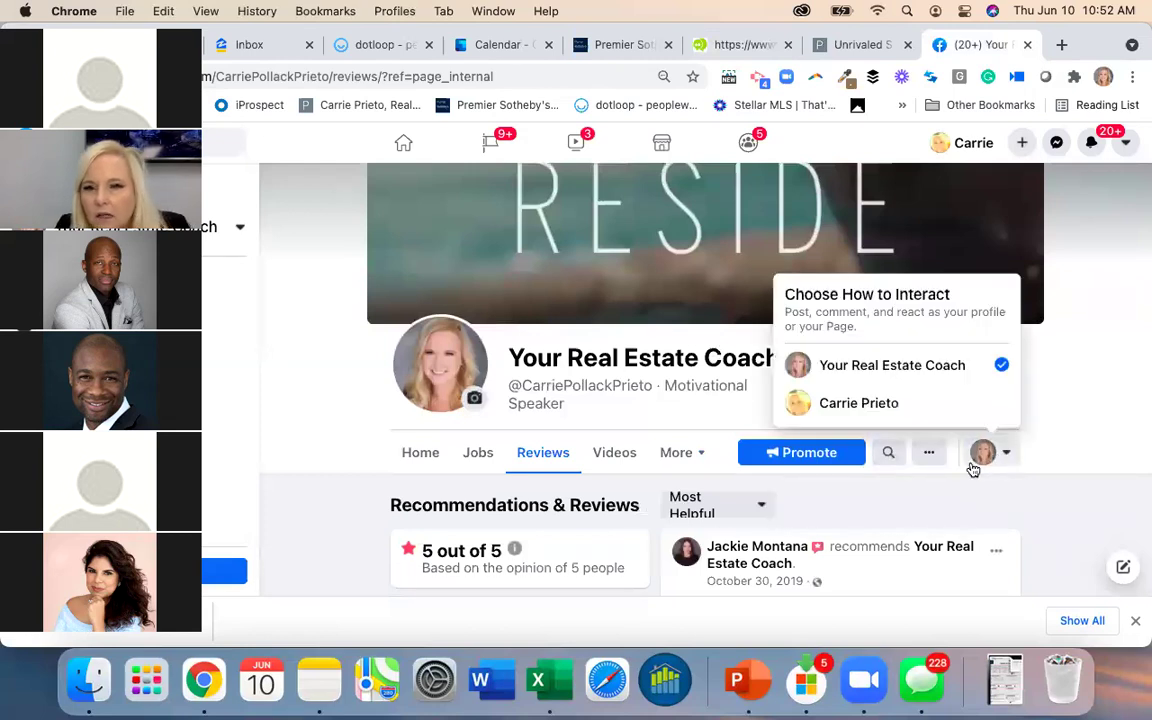
click(933, 461)
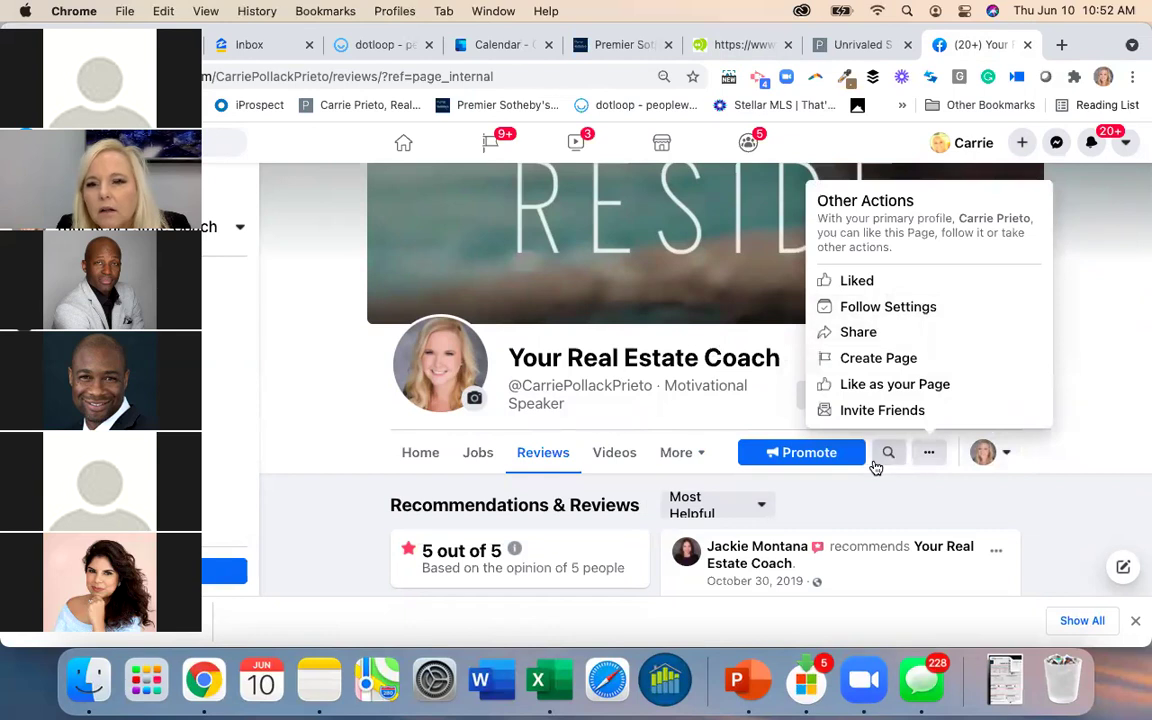
Look through the page's More sections list and the account menu, closing each.
click(689, 455)
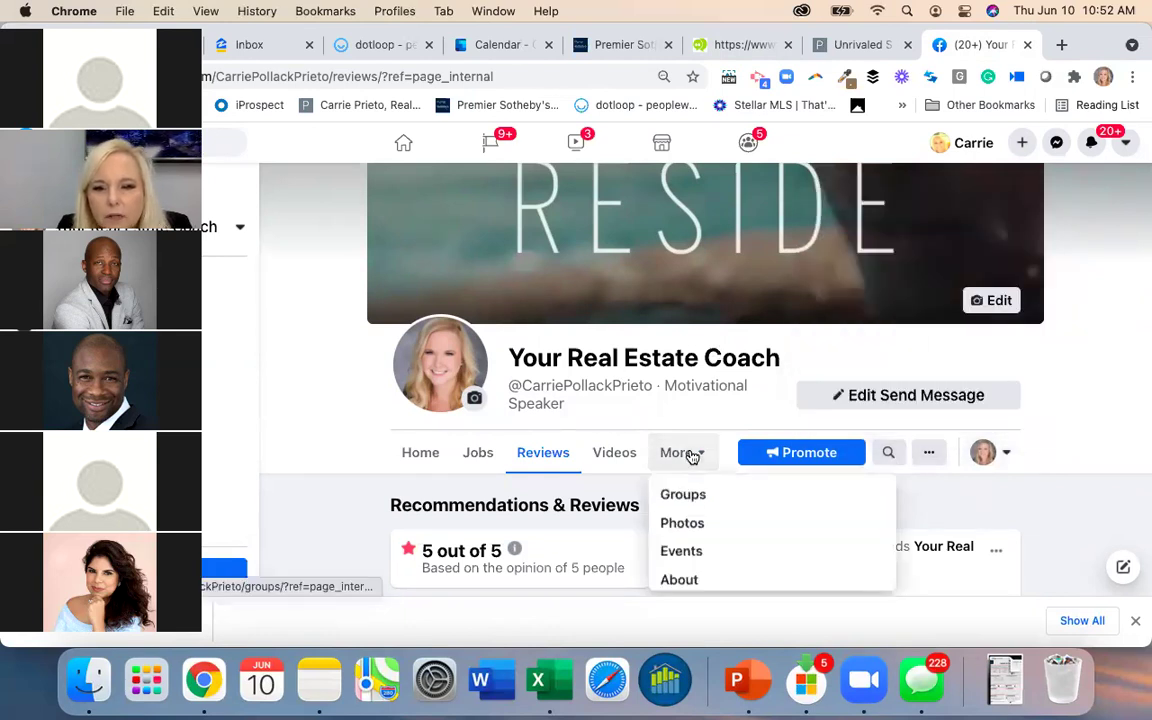
scroll(692, 457, down, 3)
click(605, 344)
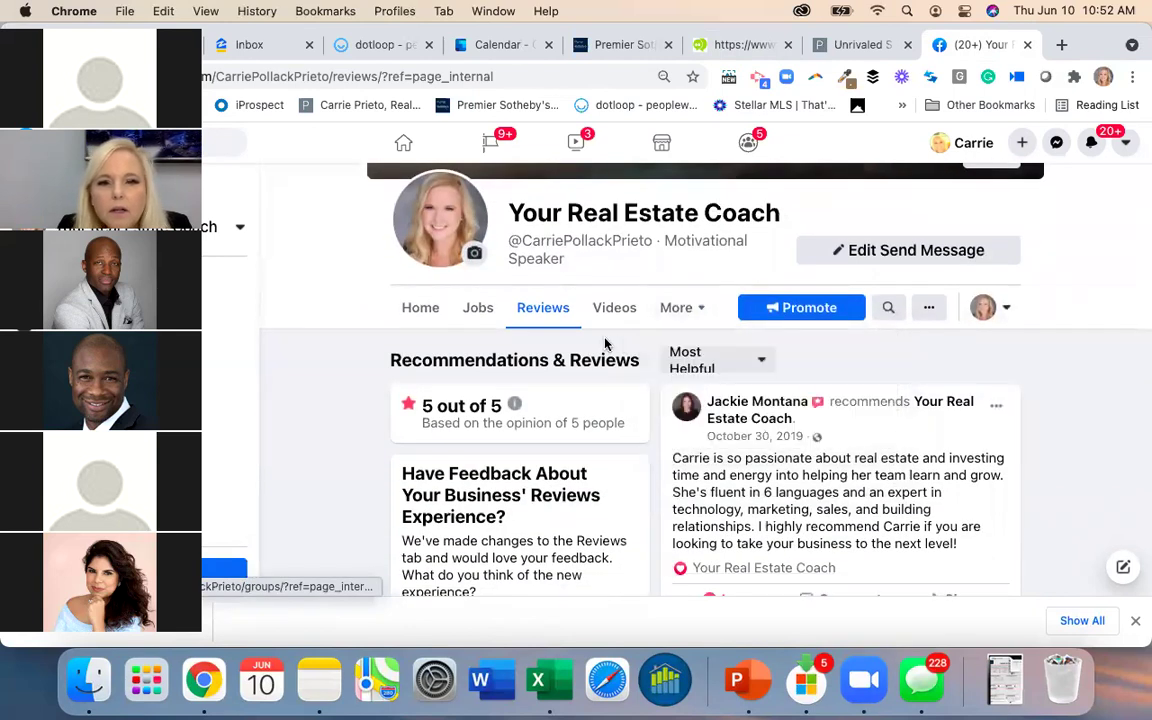
scroll(985, 325, up, 5)
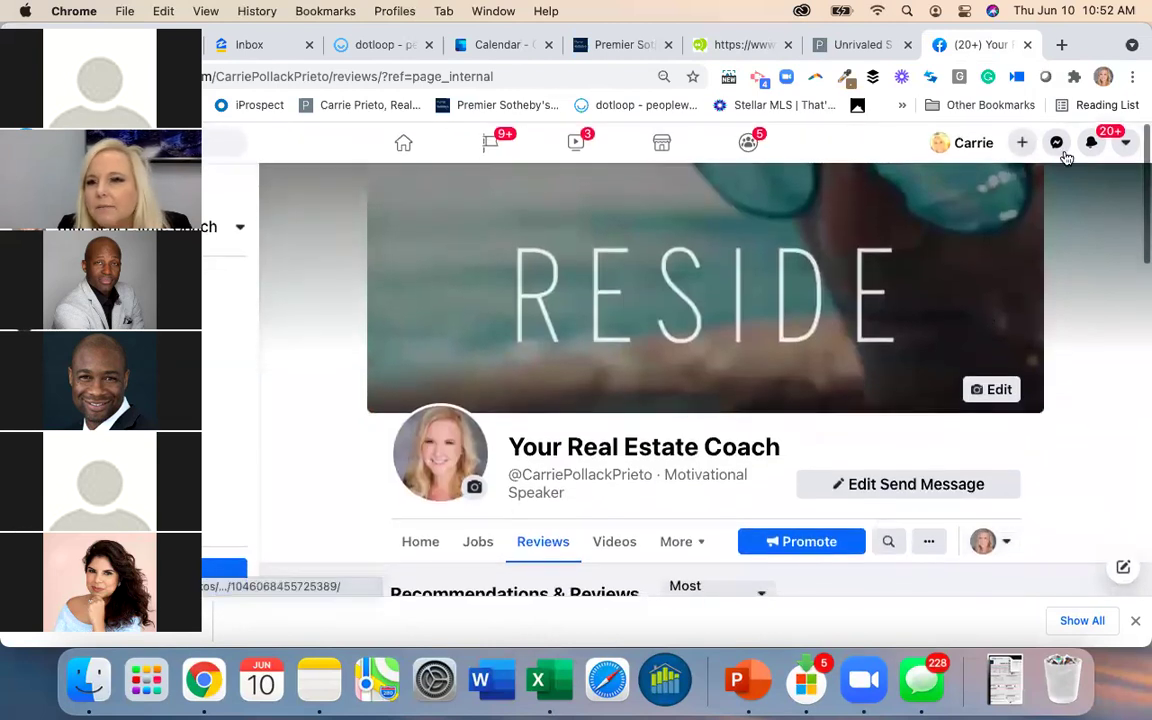
click(1127, 145)
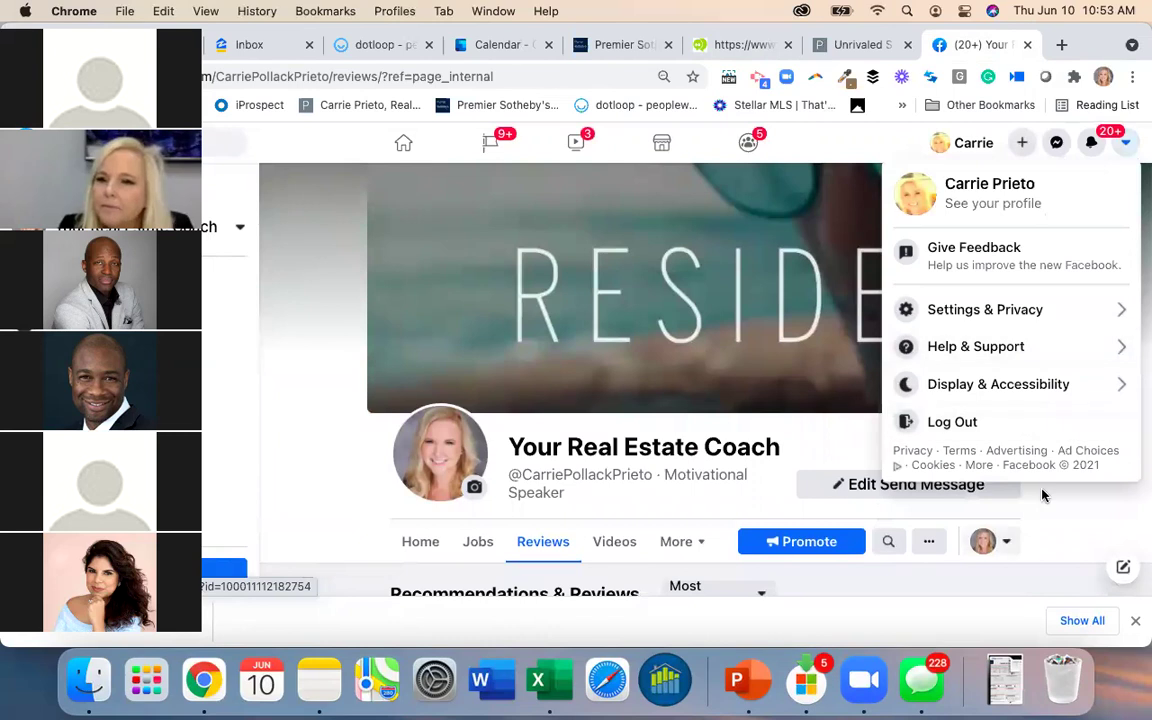
click(790, 368)
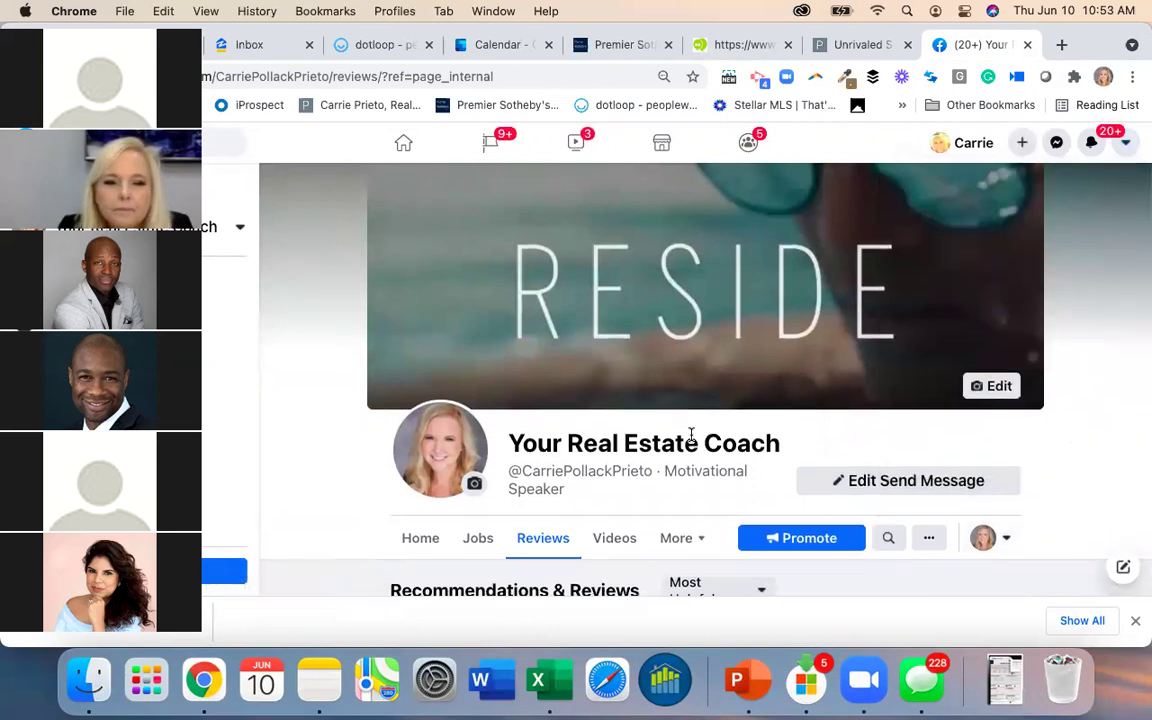
Reopen the page's More sections list and choose Edit Tabs.
scroll(690, 440, down, 3)
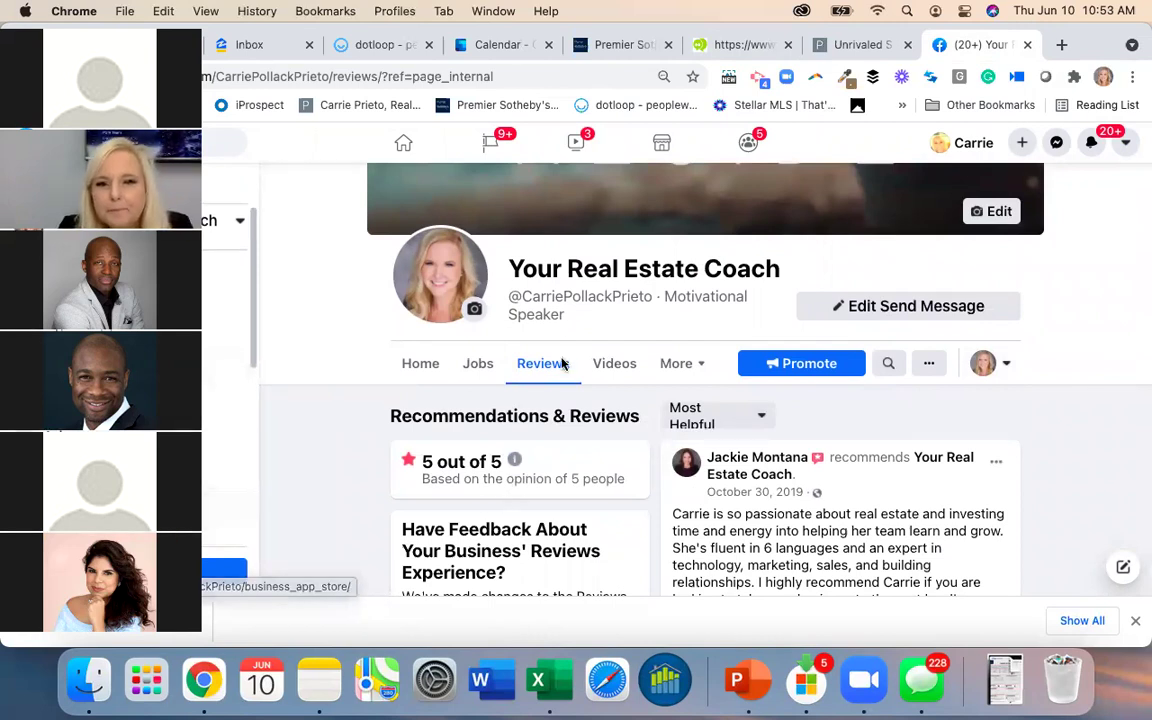
scroll(539, 367, down, 1)
scroll(539, 367, down, 1)
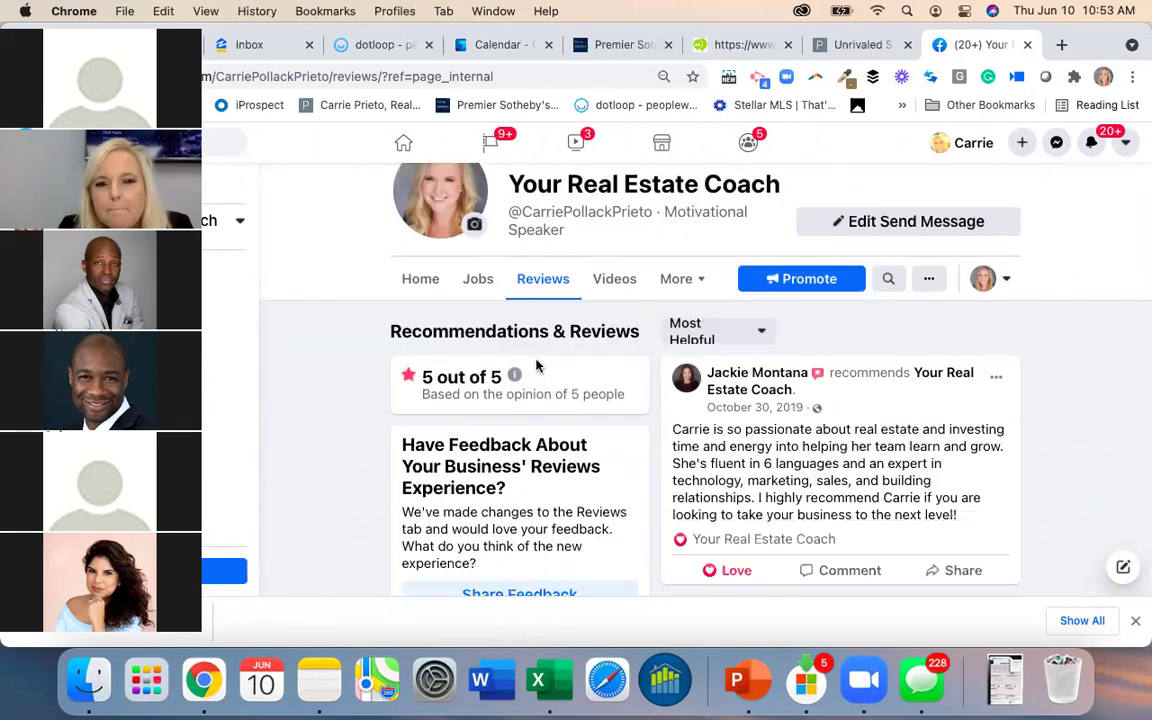
click(692, 283)
scroll(725, 390, down, 2)
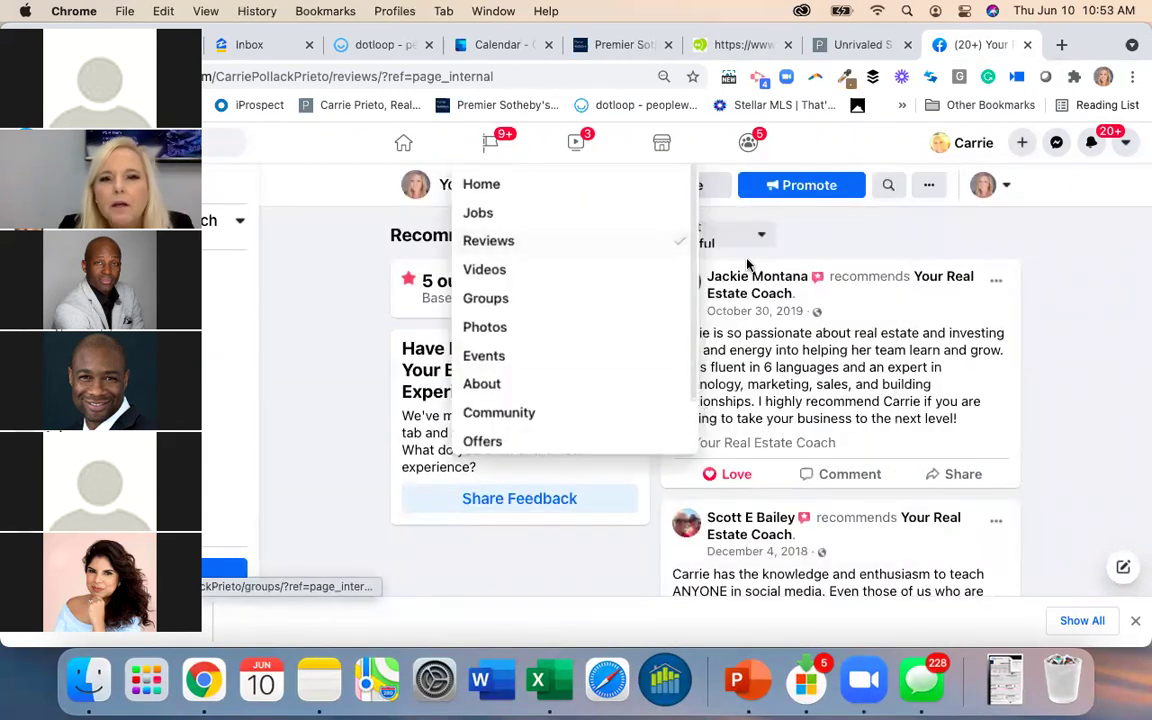
click(842, 241)
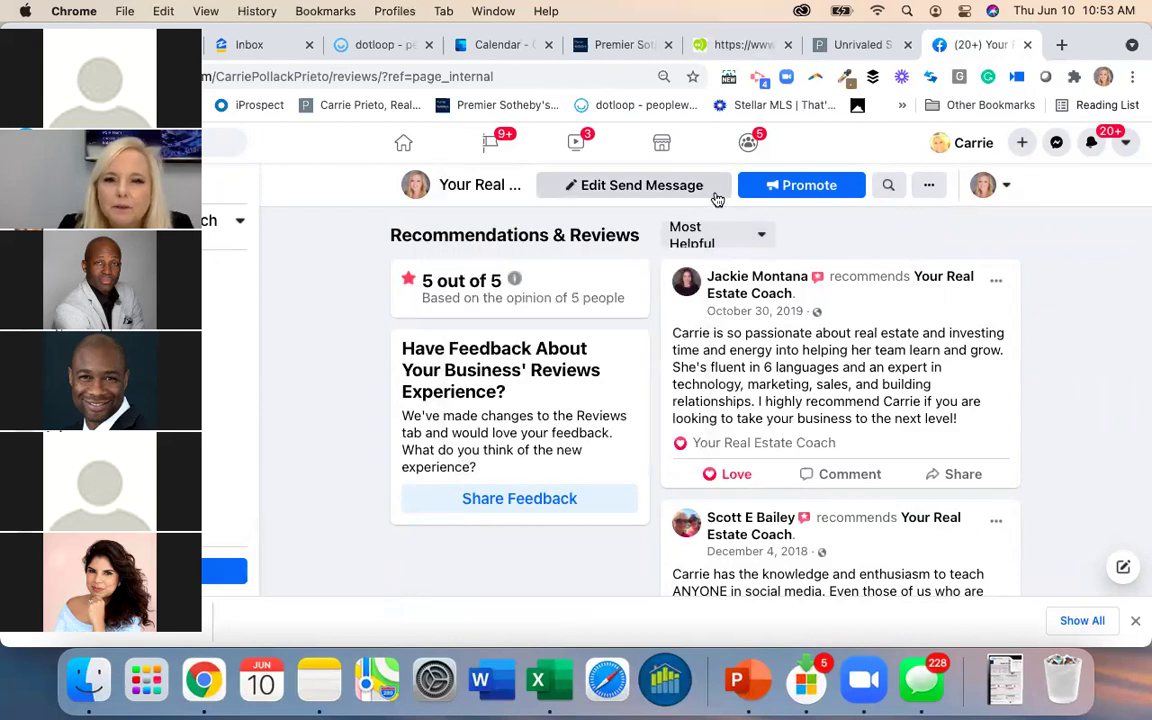
scroll(729, 201, up, 3)
scroll(729, 201, up, 1)
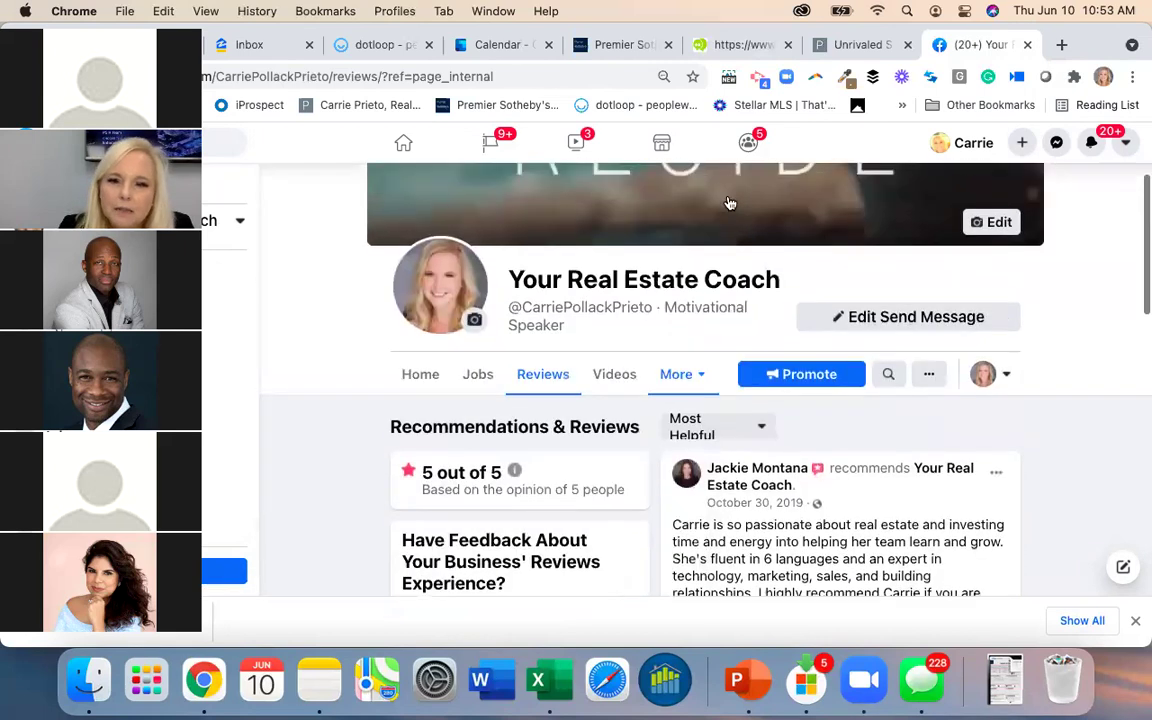
click(701, 366)
scroll(702, 404, down, 1)
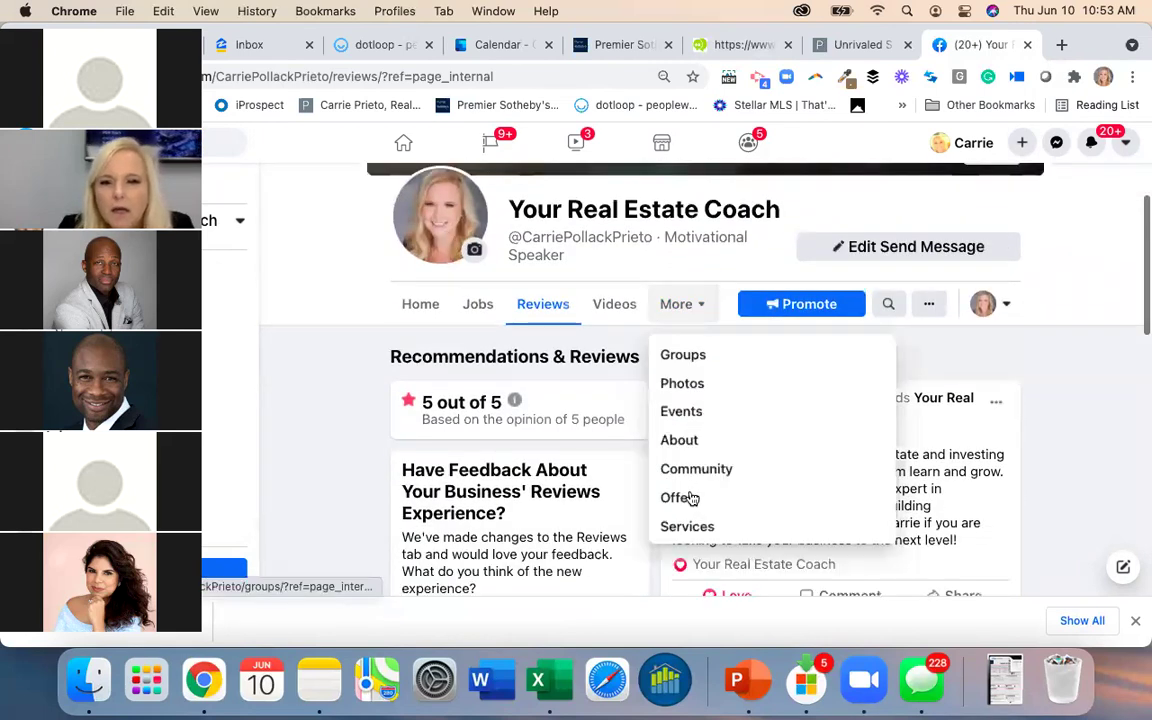
scroll(713, 456, down, 1)
scroll(713, 480, down, 1)
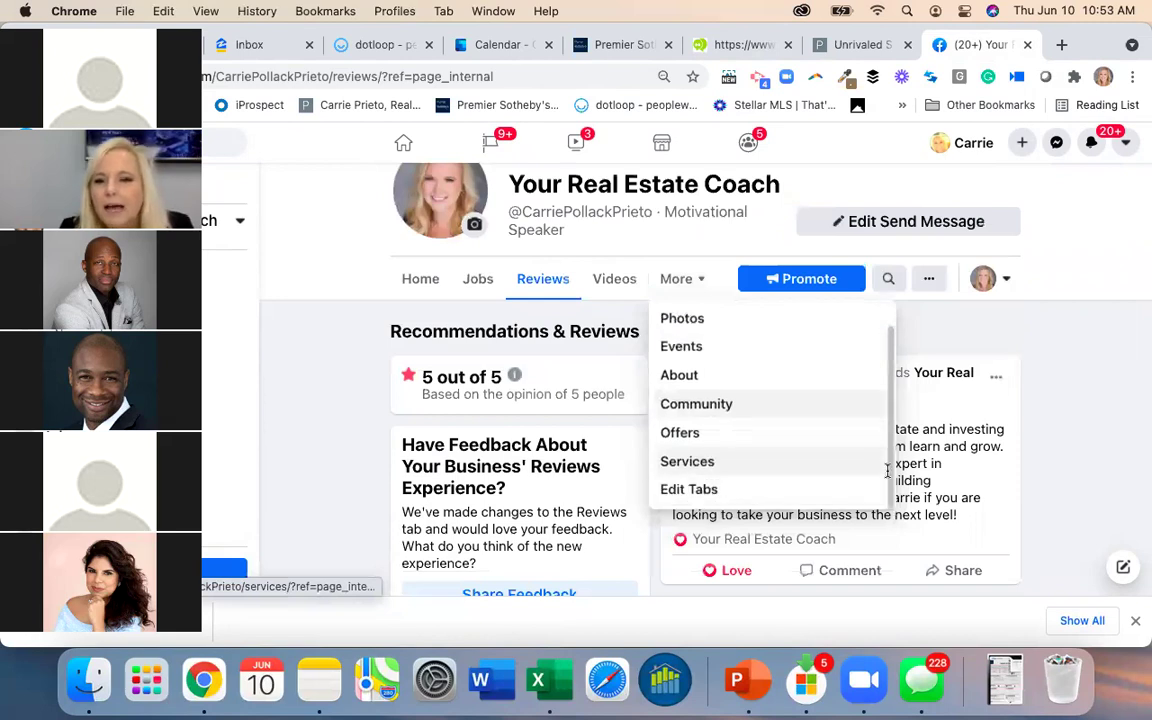
click(712, 490)
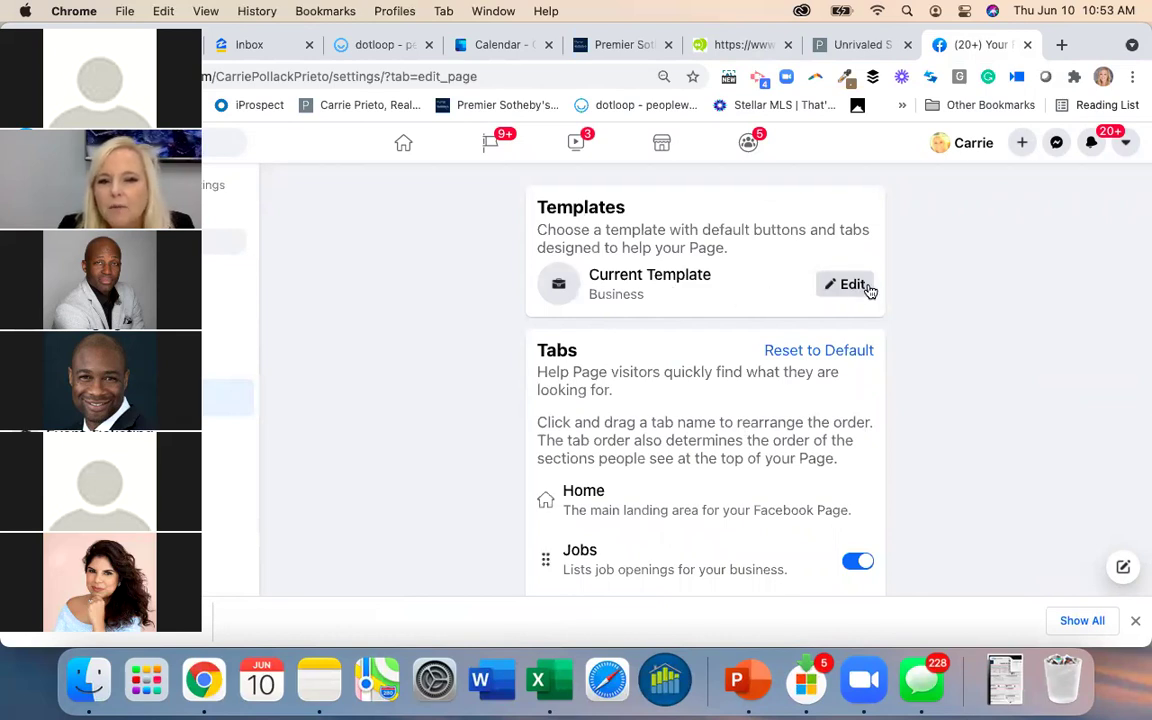
scroll(858, 298, down, 4)
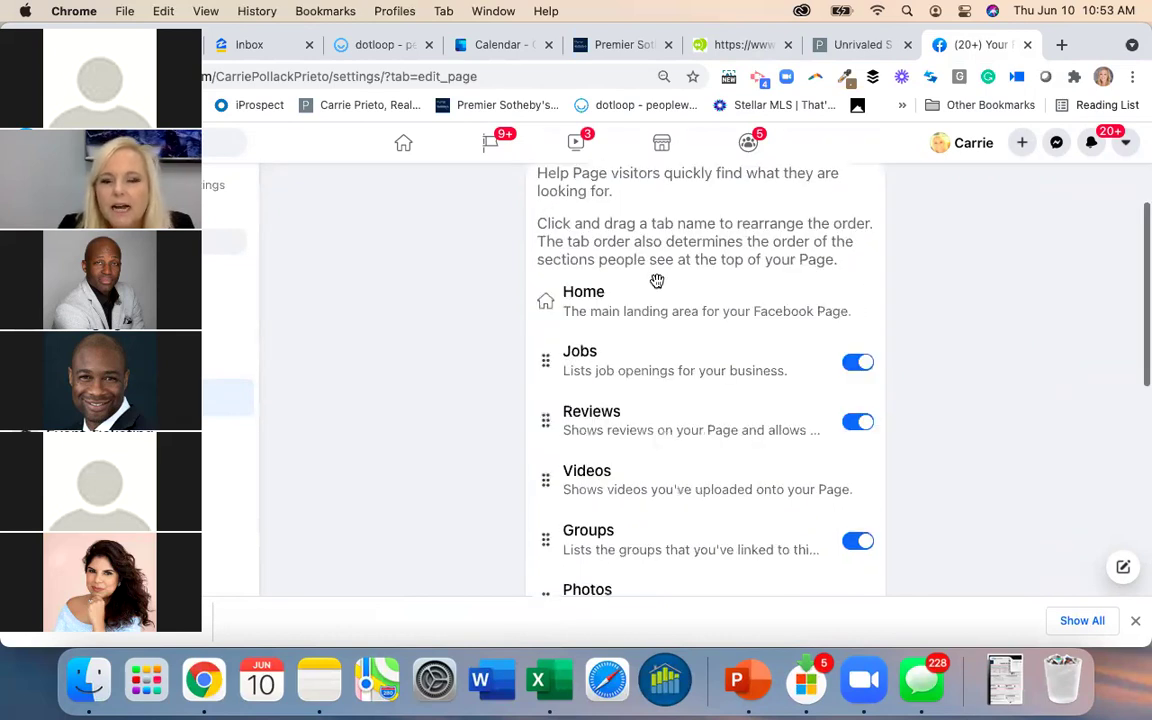
scroll(657, 281, down, 2)
scroll(818, 342, down, 1)
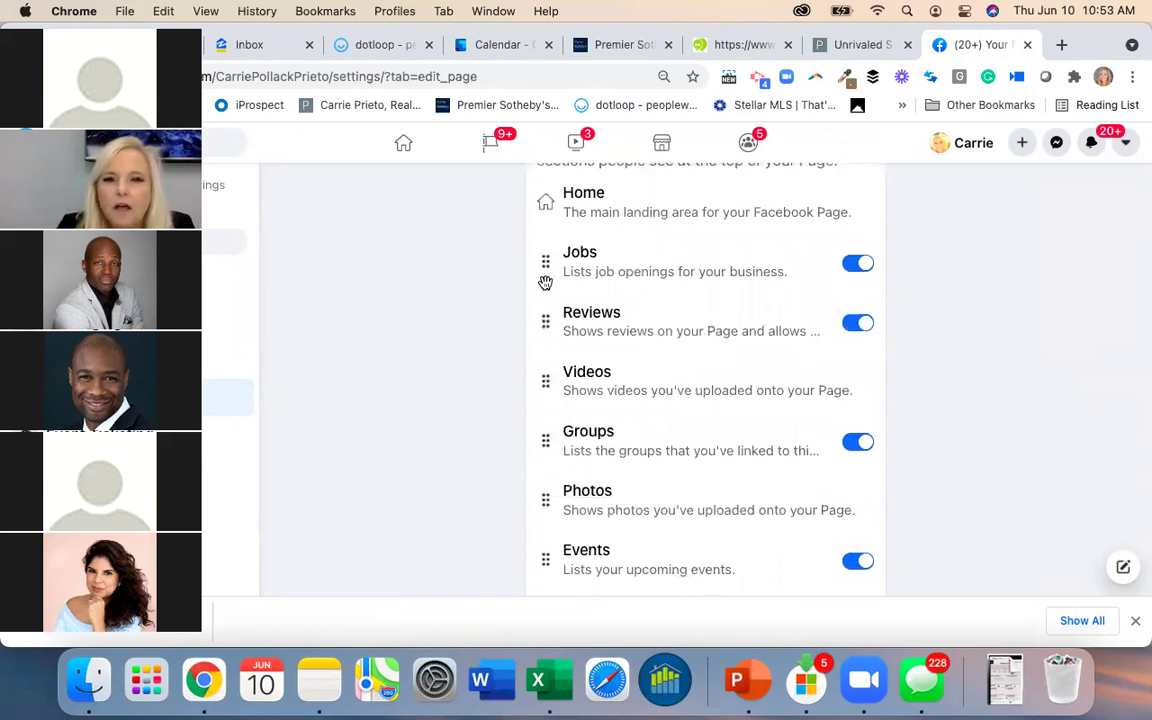
drag(545, 283, 548, 240)
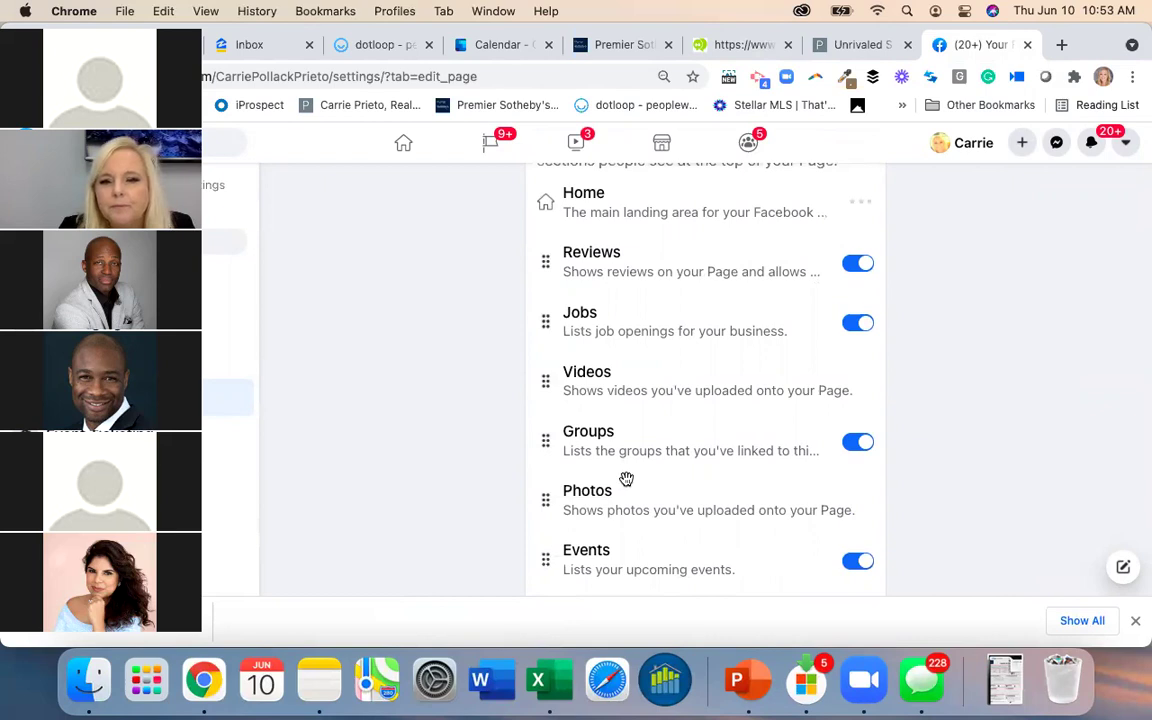
scroll(626, 480, down, 2)
scroll(626, 480, down, 5)
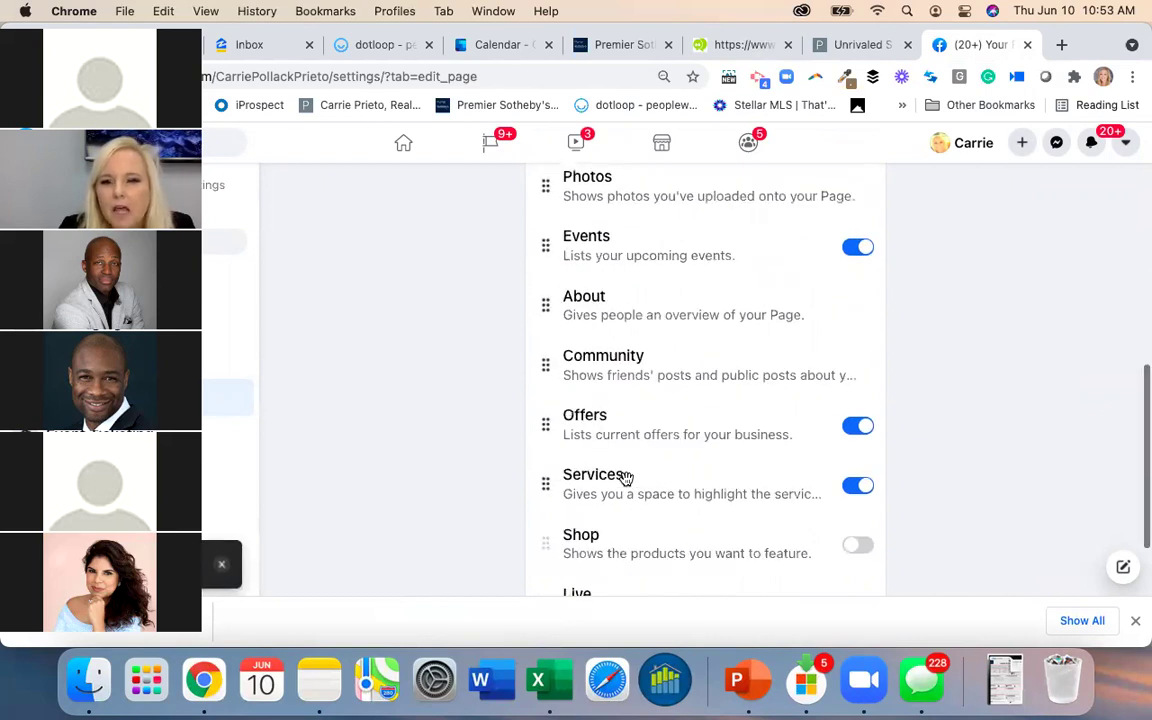
scroll(847, 358, down, 2)
click(856, 366)
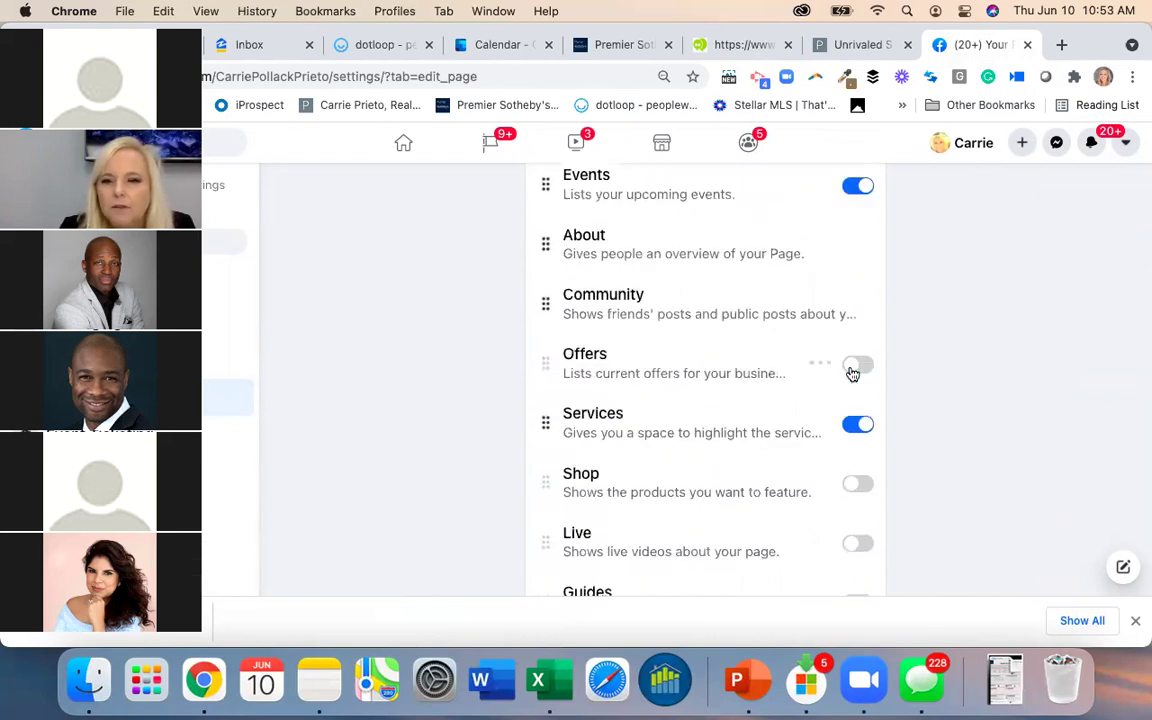
scroll(852, 373, down, 1)
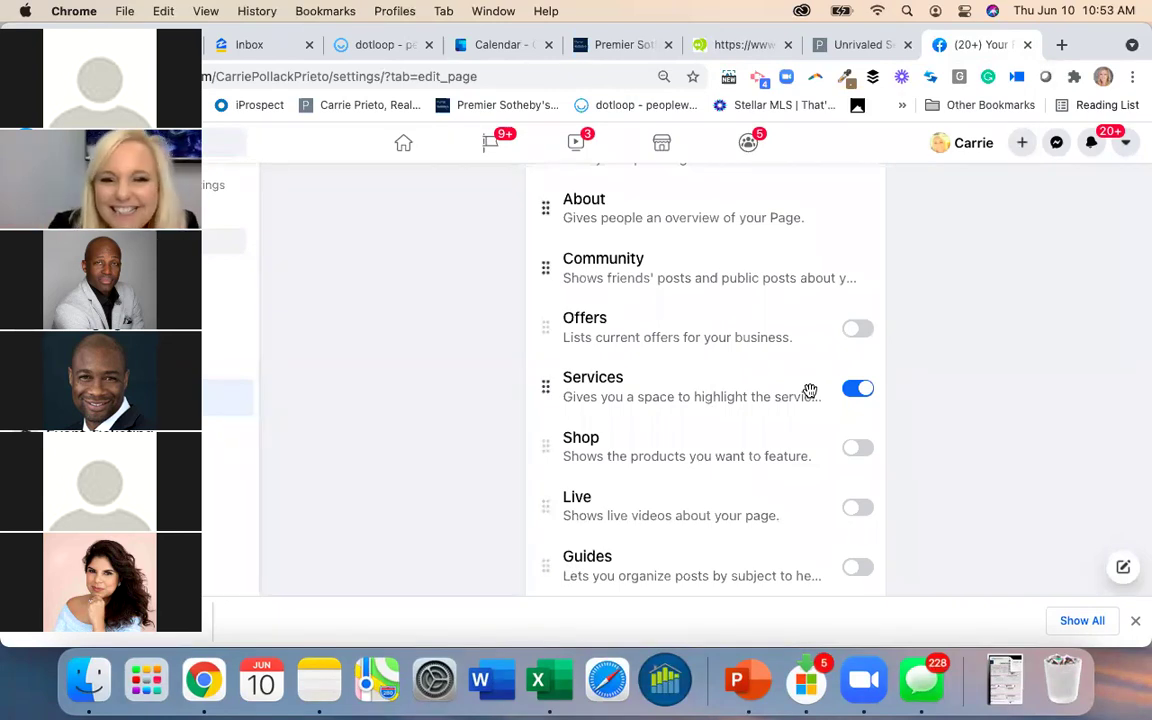
scroll(810, 390, up, 3)
scroll(810, 390, up, 3)
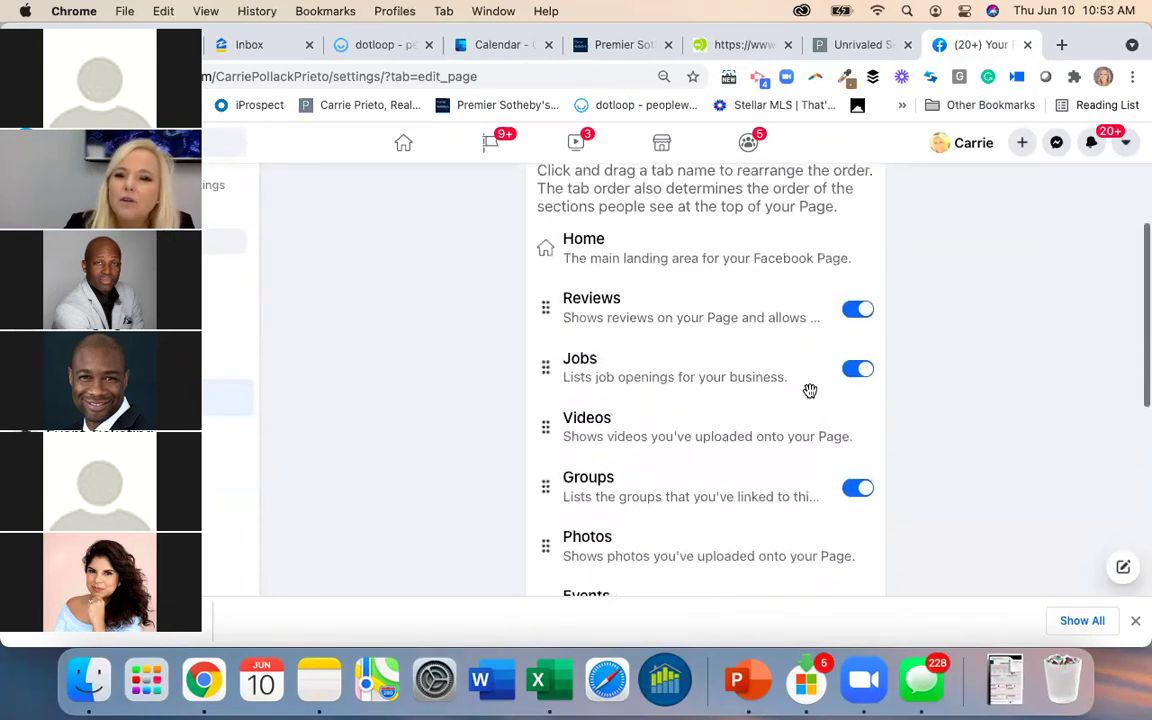
scroll(833, 440, down, 2)
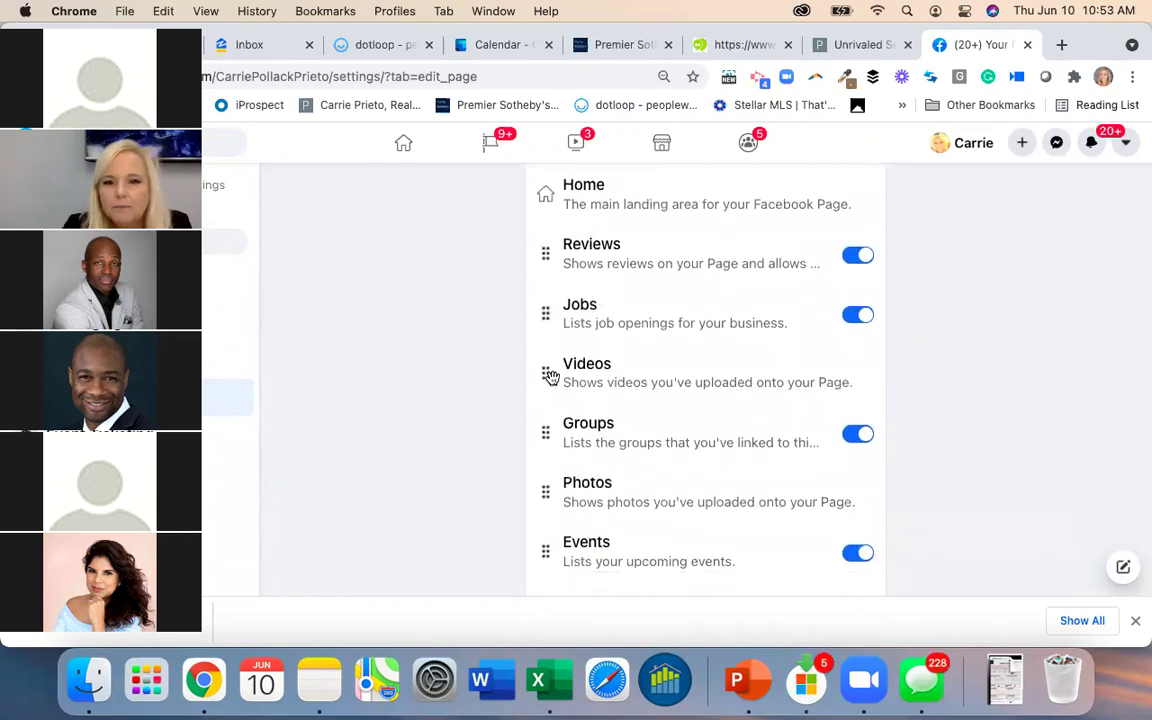
scroll(558, 378, up, 4)
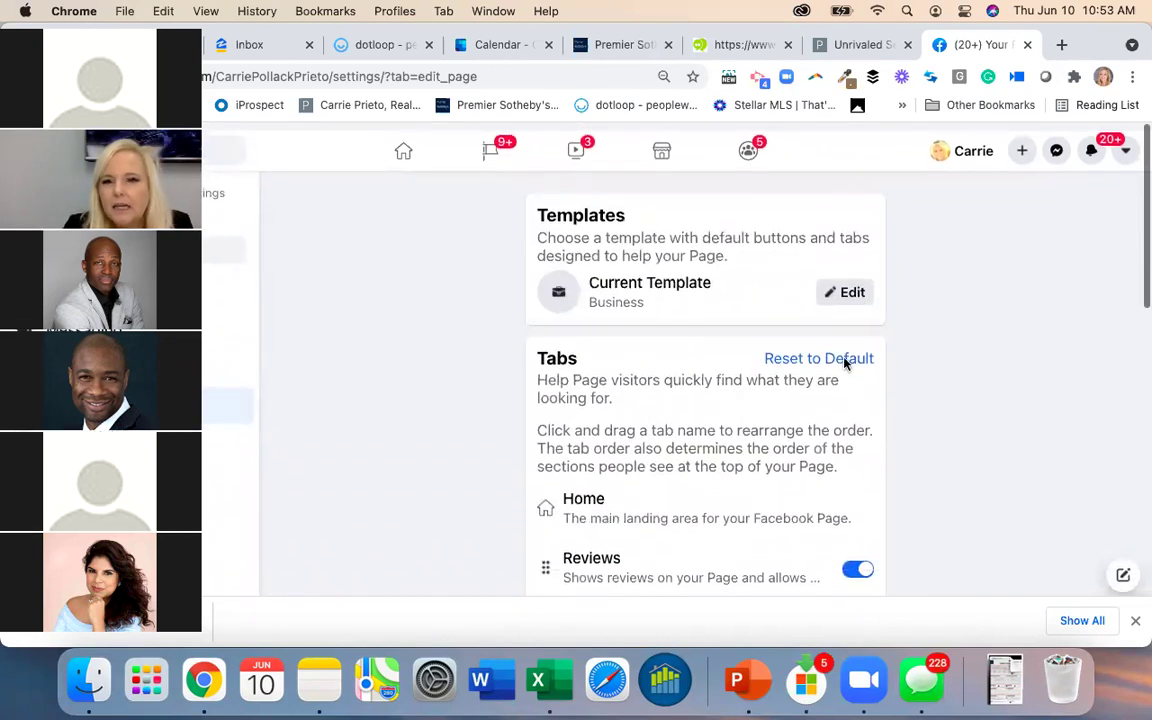
scroll(846, 362, down, 10)
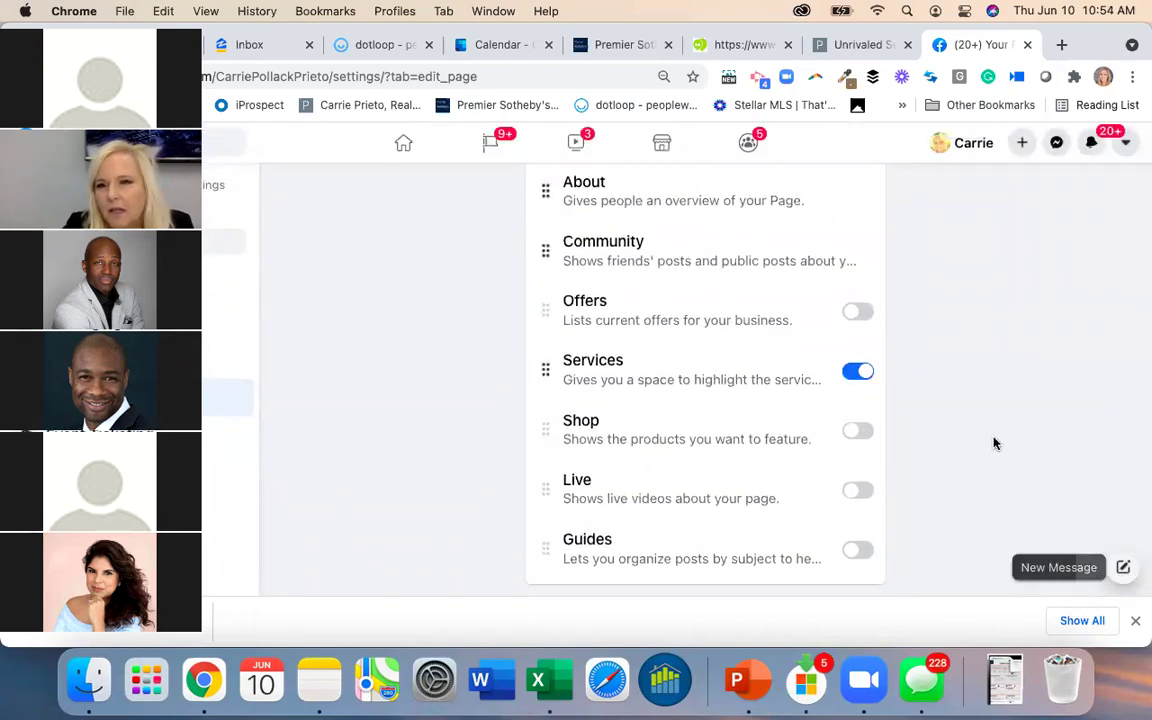
scroll(994, 443, up, 10)
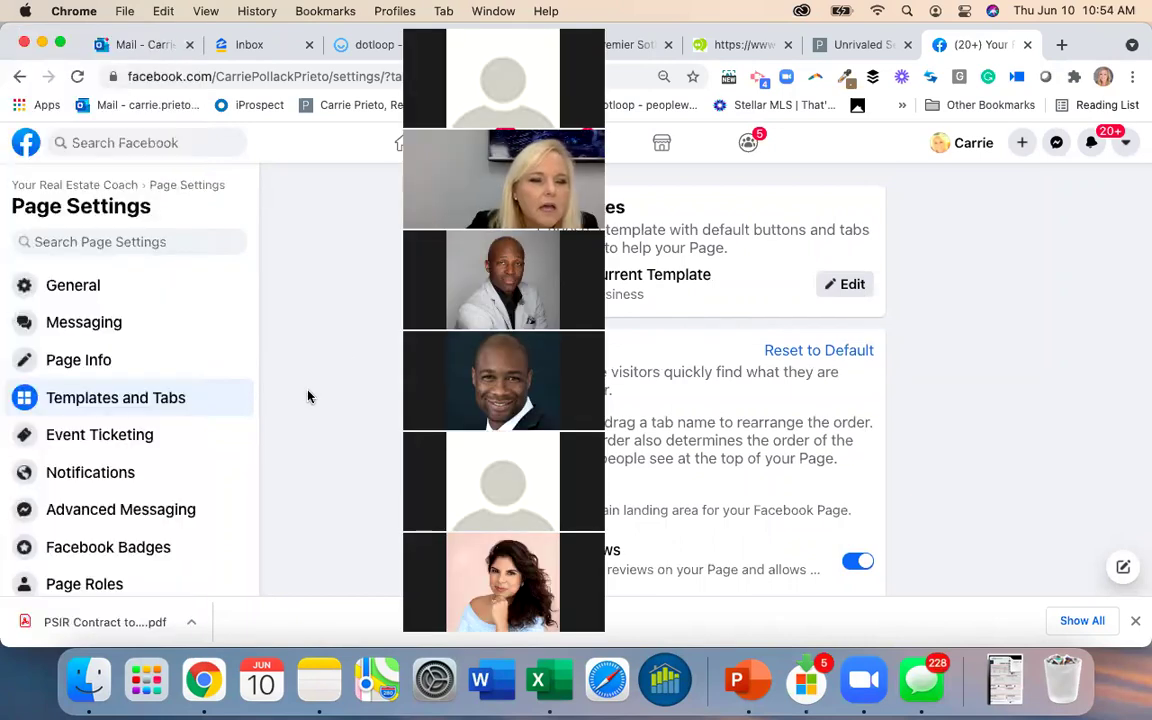
scroll(68, 427, down, 8)
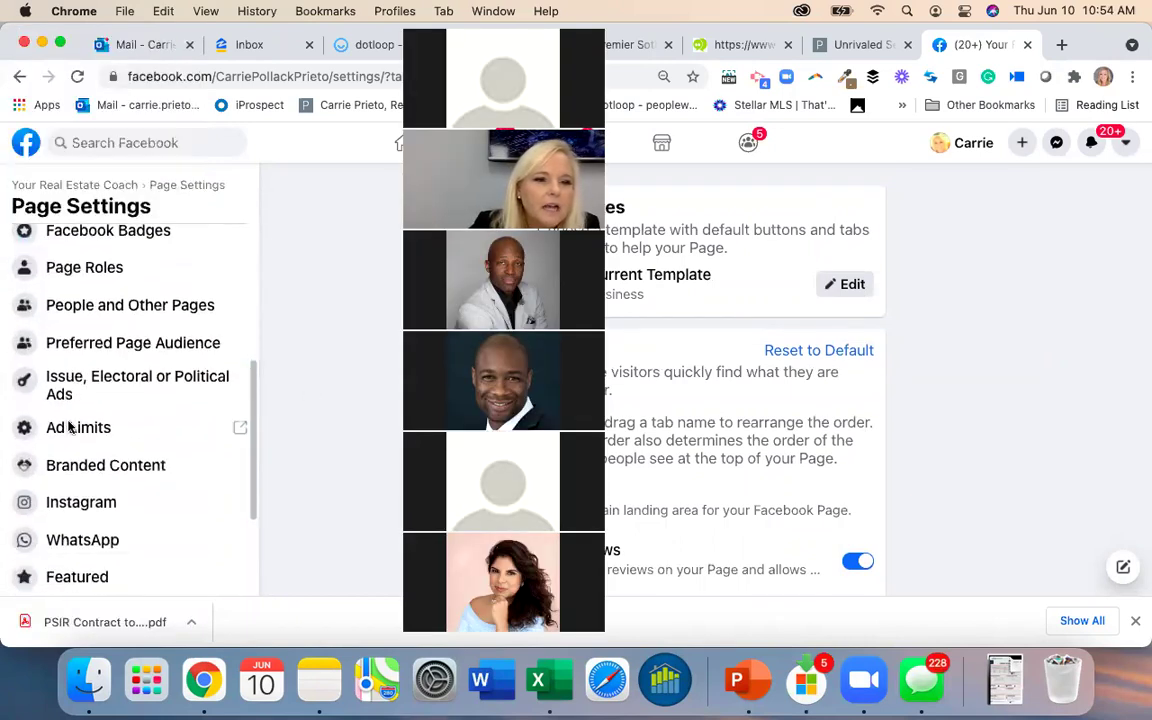
scroll(68, 427, down, 2)
scroll(68, 427, up, 2)
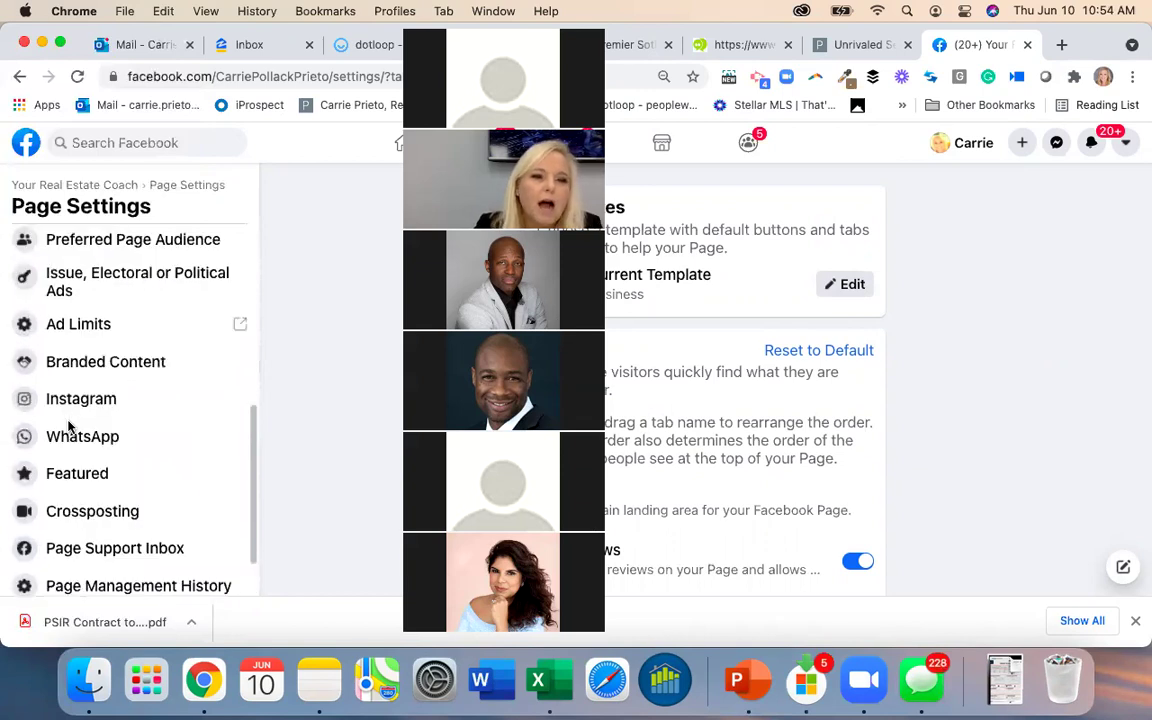
scroll(68, 427, down, 2)
scroll(68, 427, up, 4)
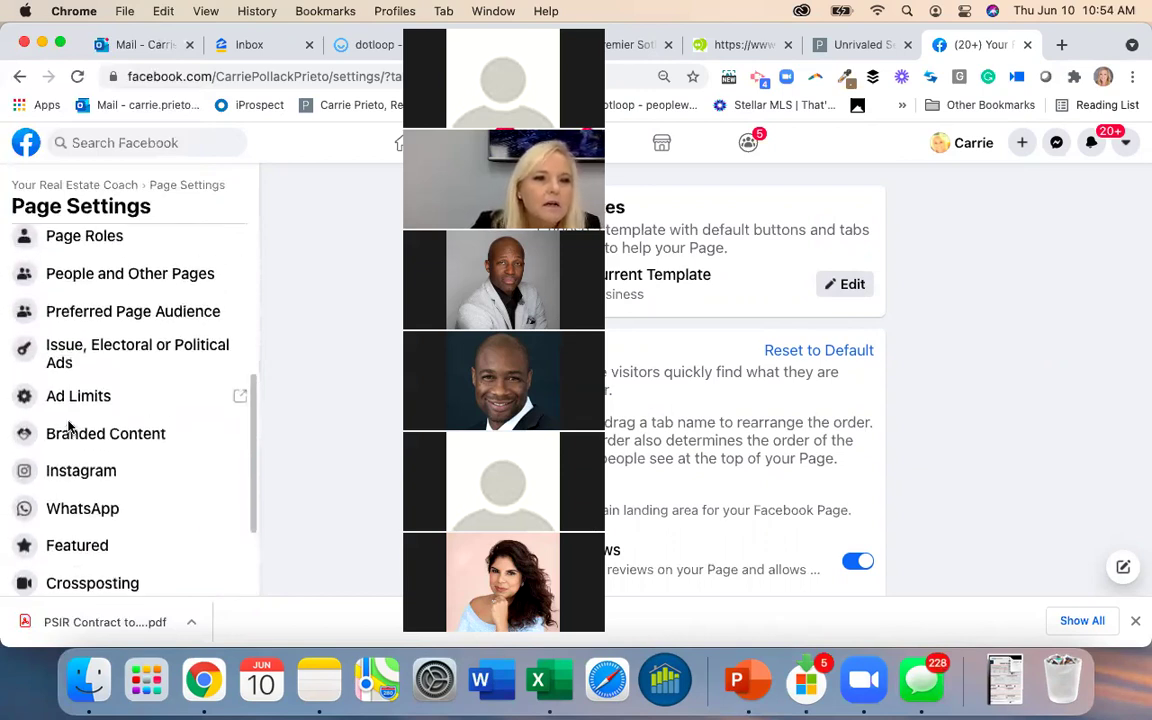
scroll(68, 427, up, 2)
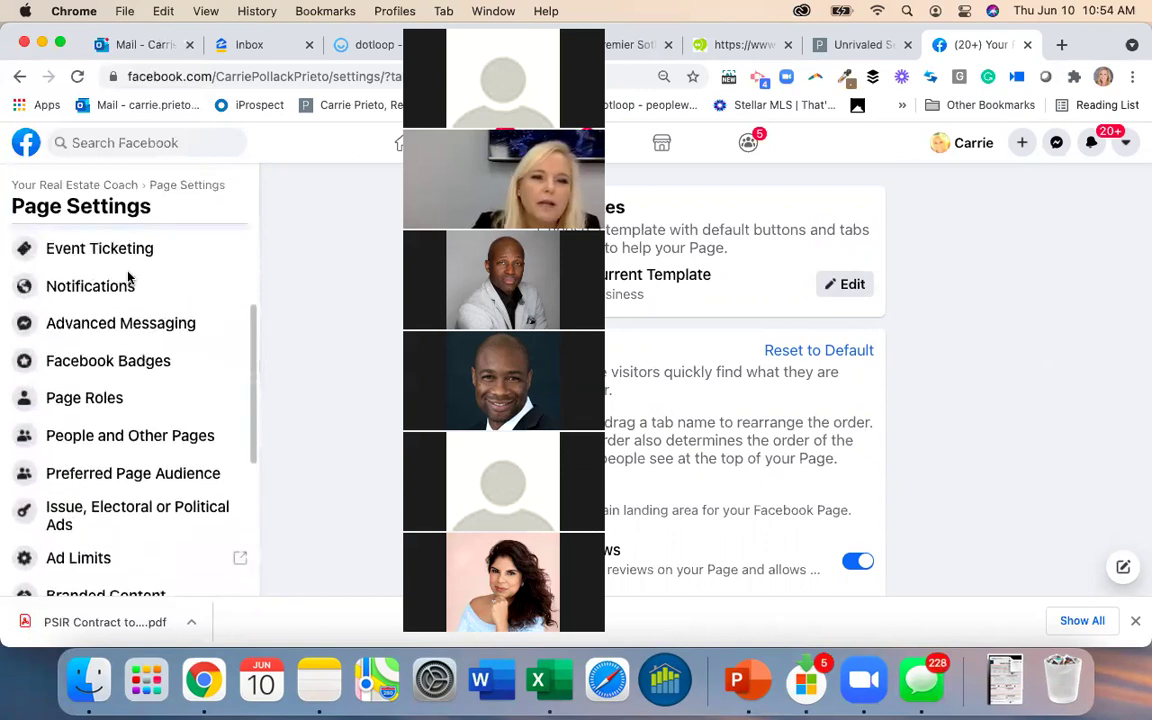
scroll(128, 277, up, 3)
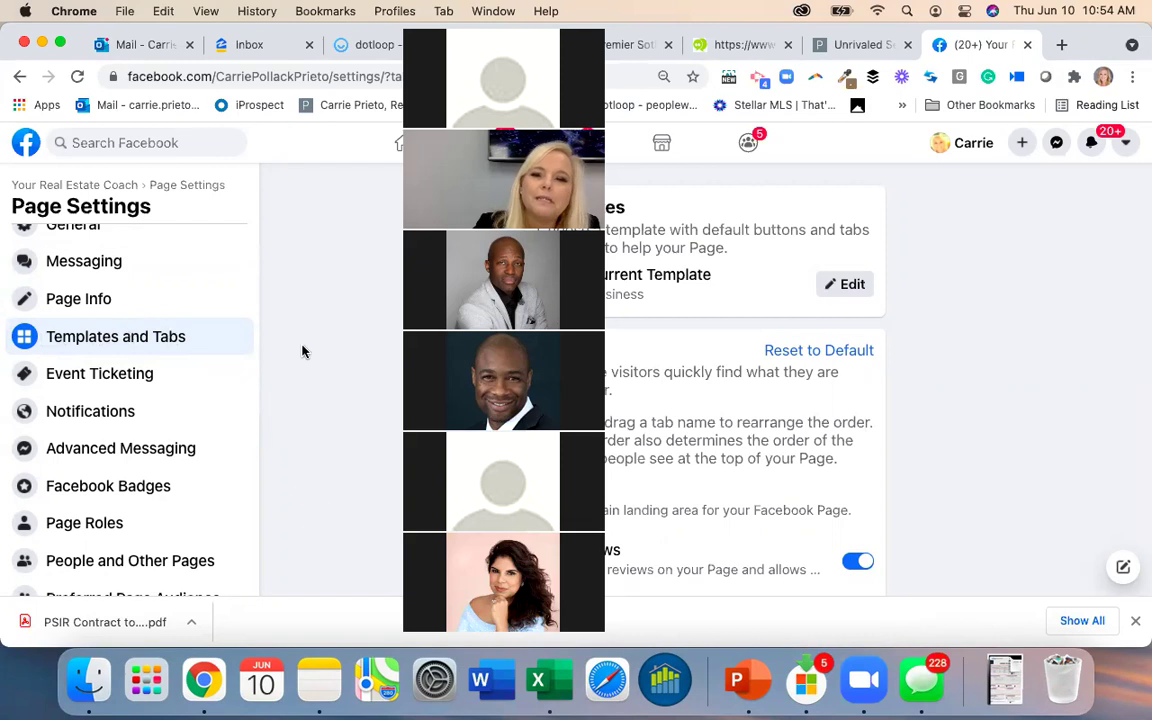
scroll(160, 358, up, 2)
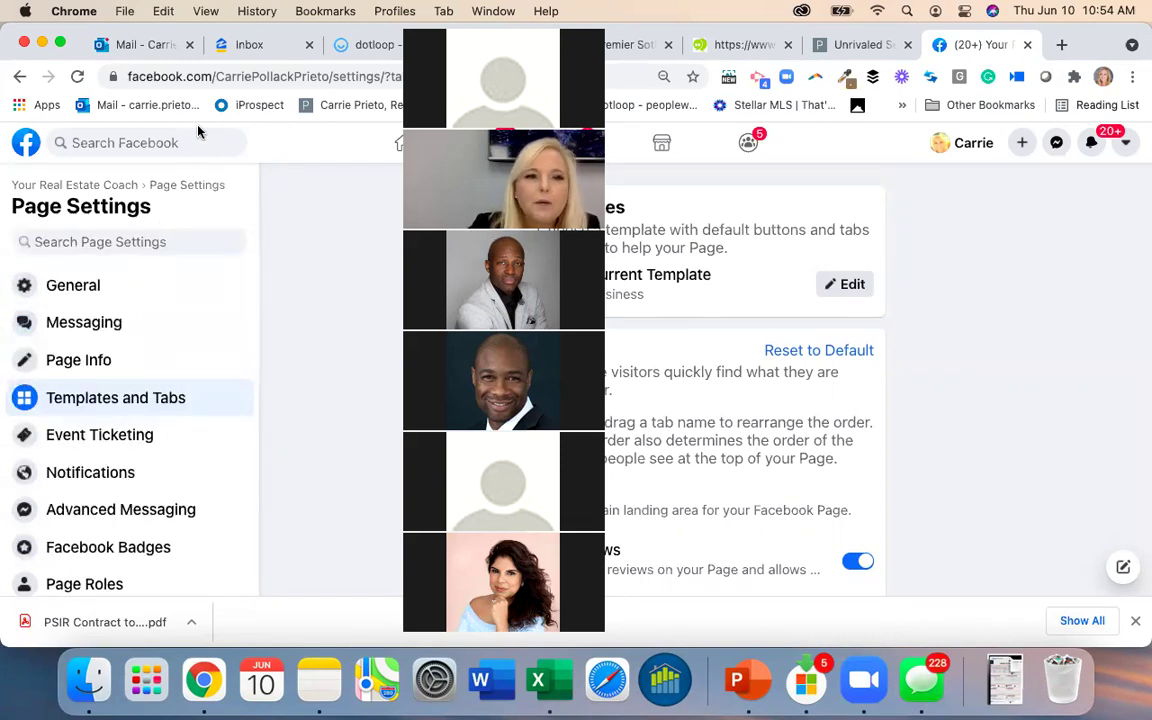
Go to the Facebook home feed and open the Your Real Estate Coach page.
click(27, 148)
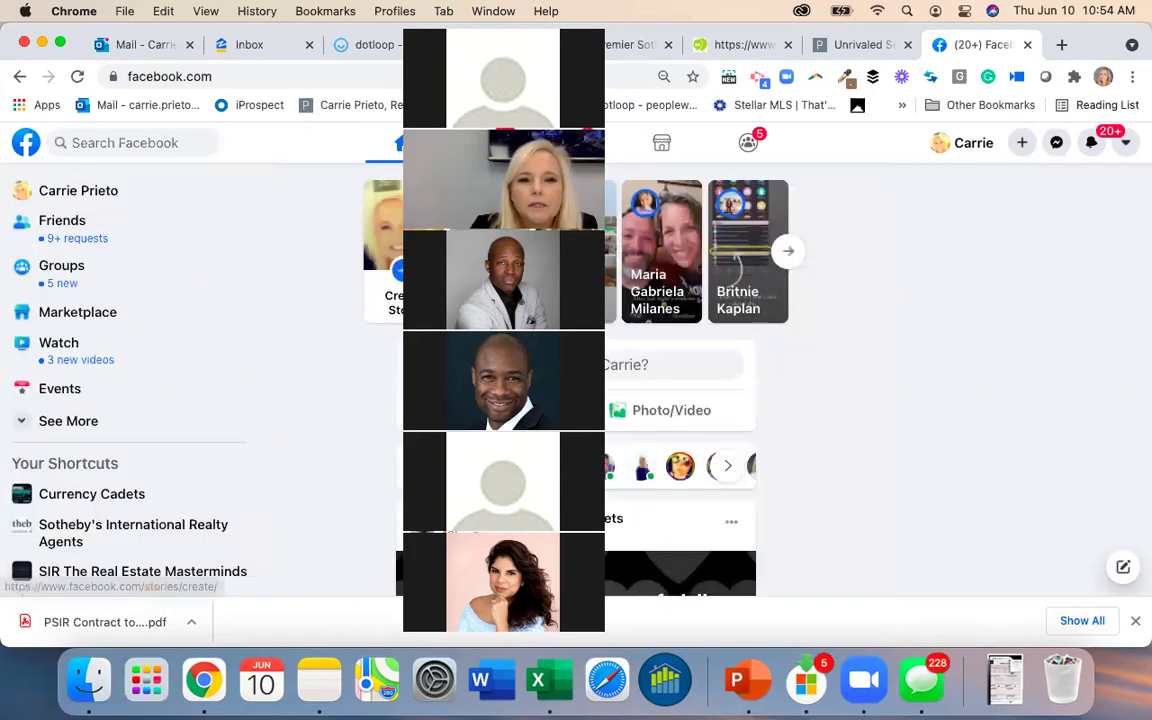
scroll(88, 380, down, 3)
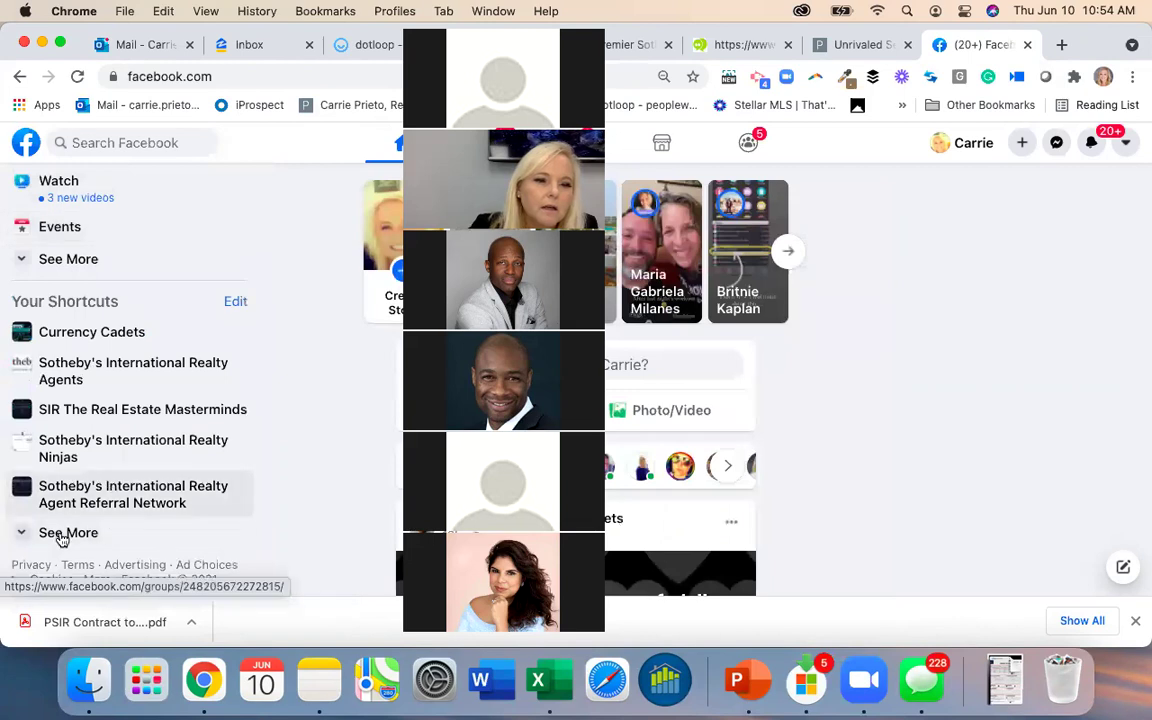
scroll(62, 540, down, 2)
click(95, 502)
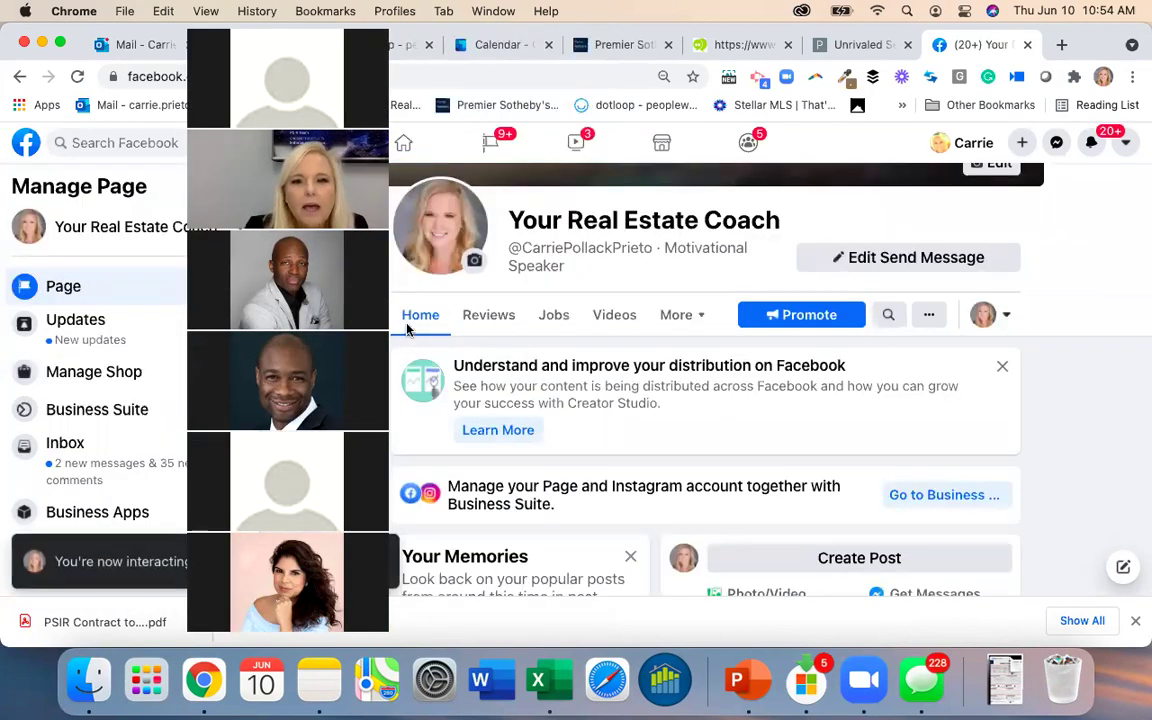
View the page's Reviews tab, rated 5 out of 5, and cancel the Share Feedback form.
click(489, 315)
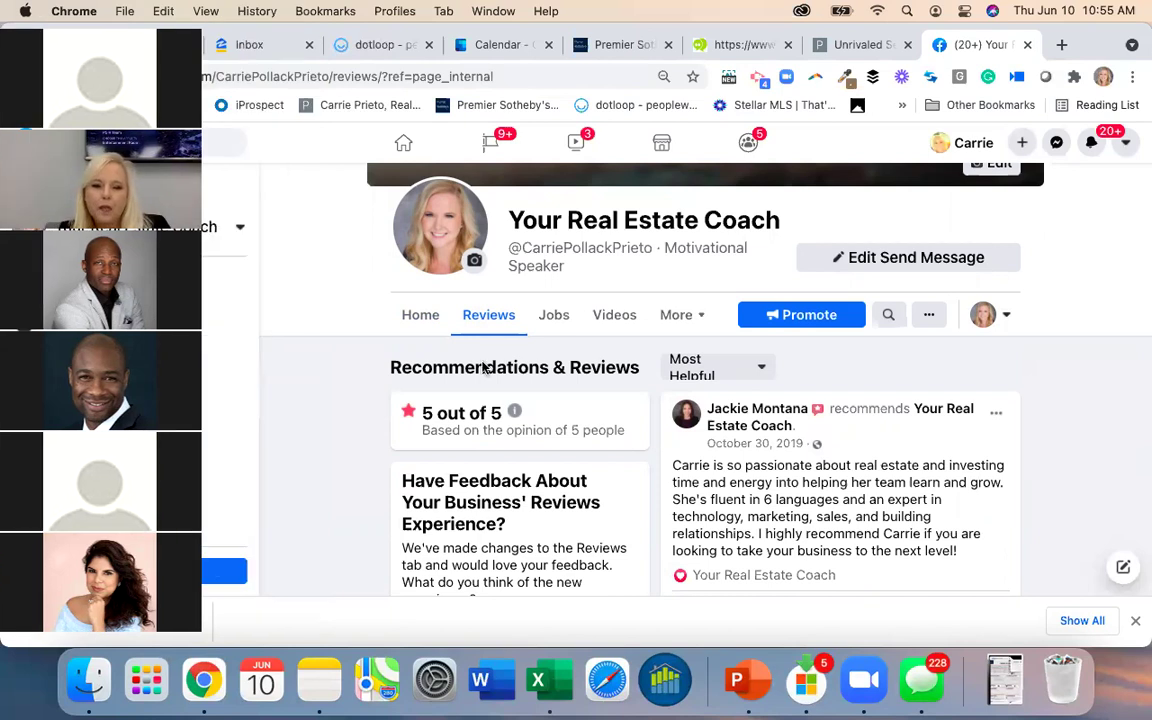
scroll(536, 407, down, 5)
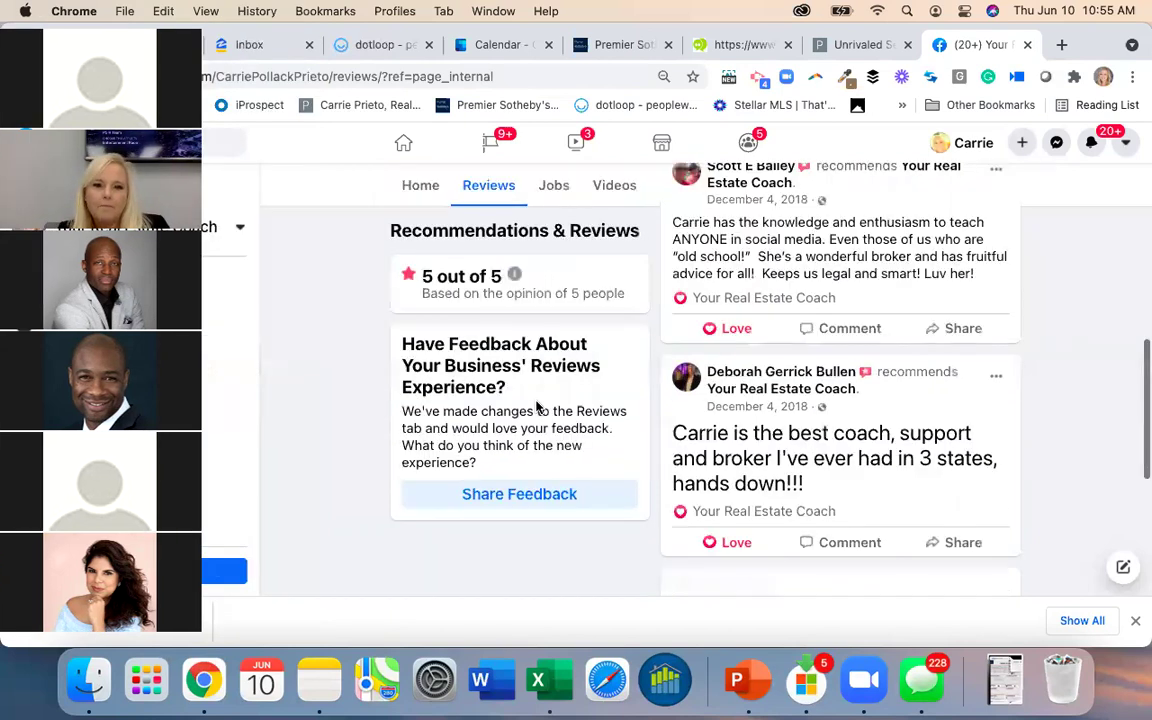
click(530, 497)
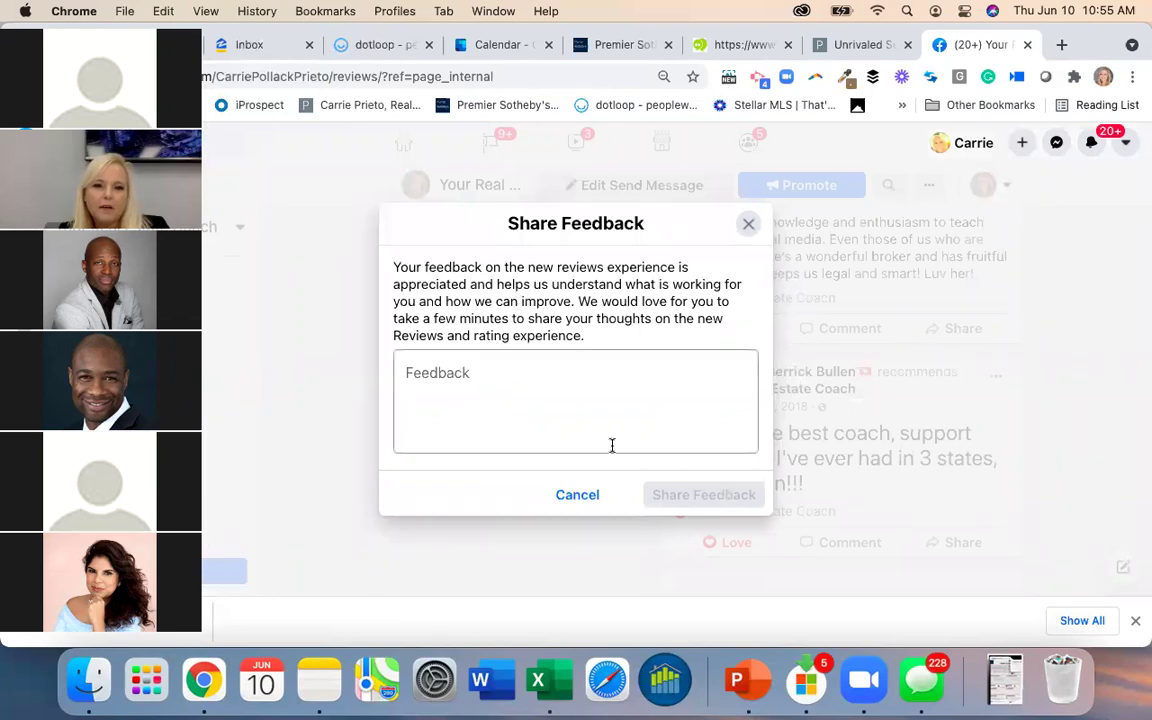
click(577, 495)
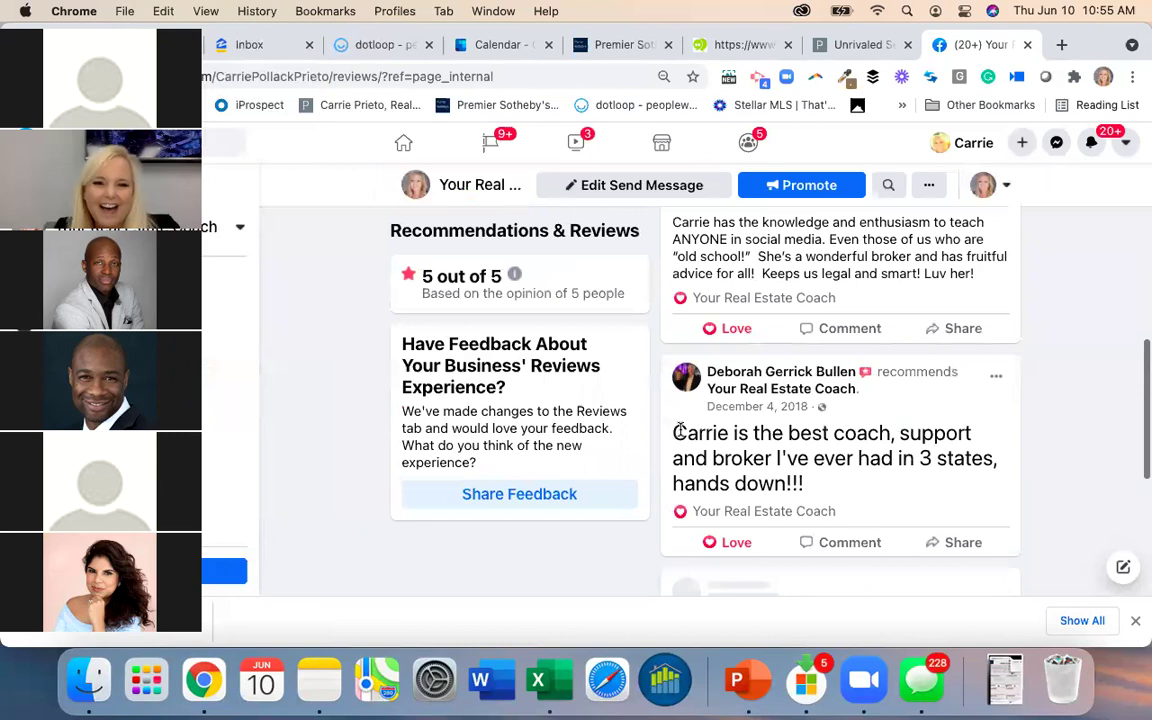
scroll(670, 455, up, 5)
scroll(659, 486, up, 5)
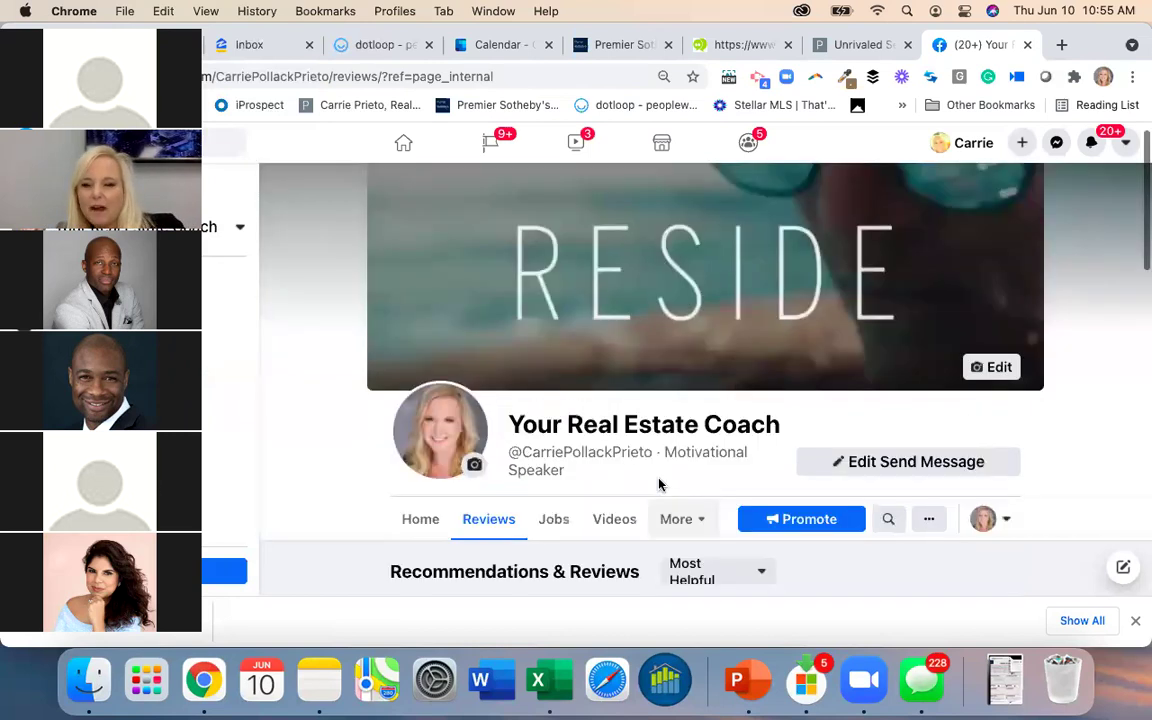
scroll(659, 480, up, 1)
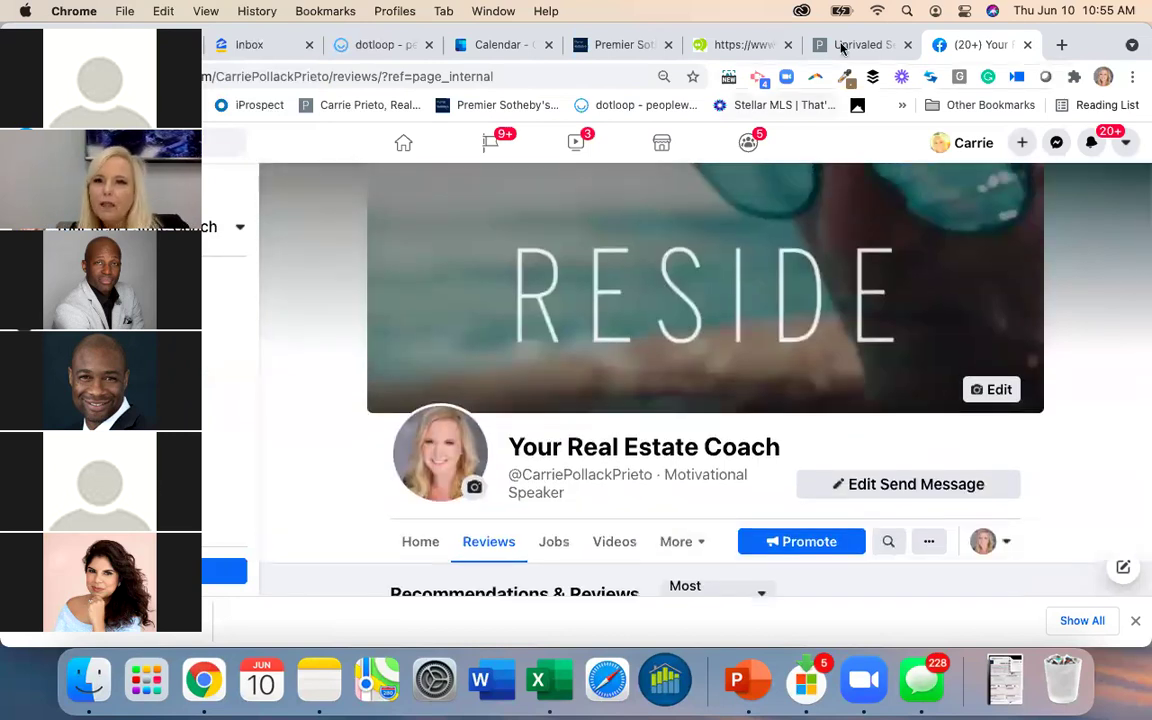
Load the LinkedIn profile in a new tab and scroll through its dashboard figures.
click(1062, 45)
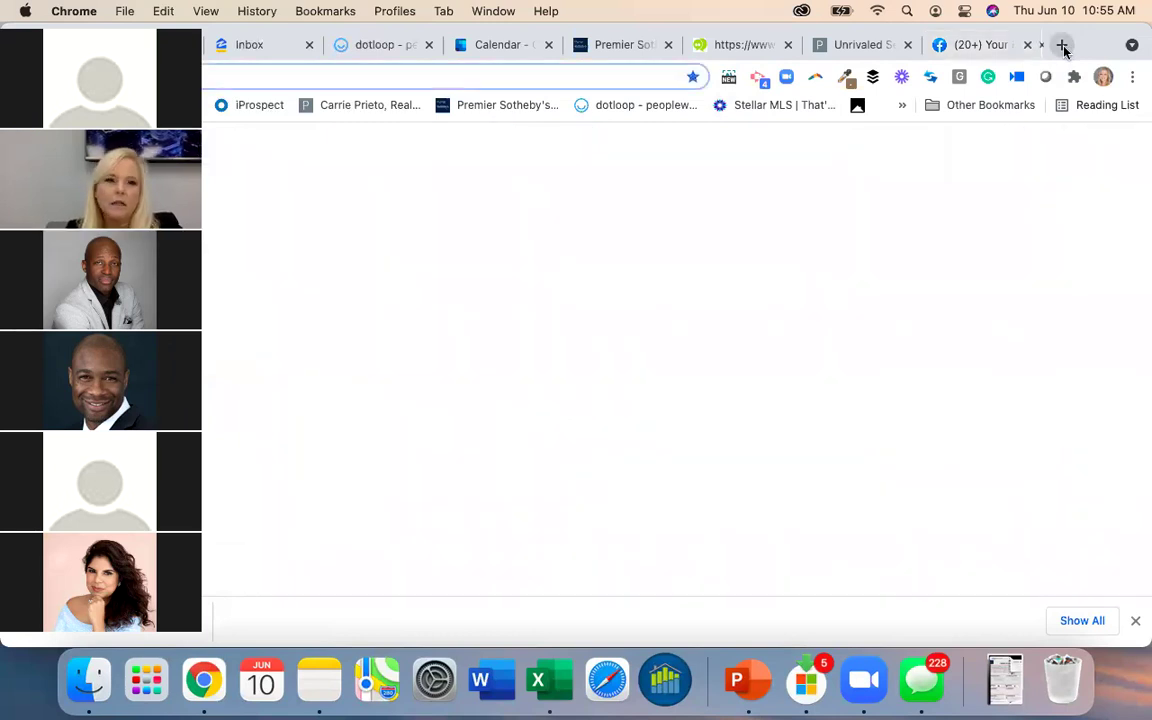
text(/in/carrie-prieto-b6a09883/)
key(Return)
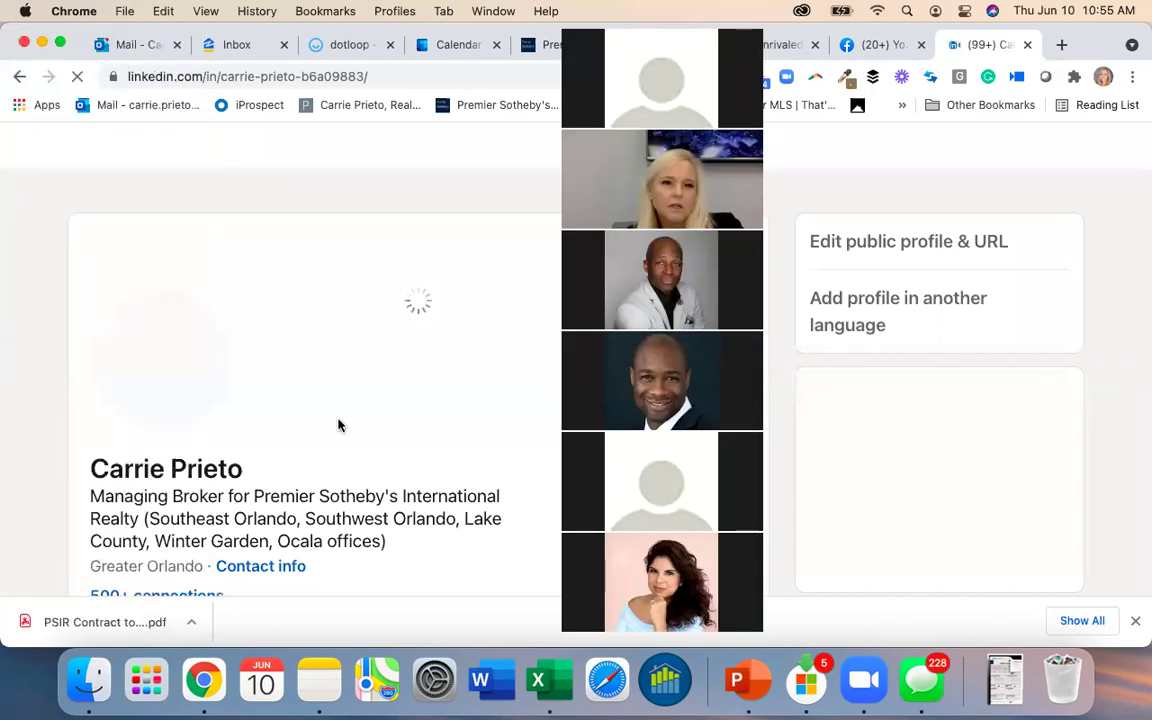
scroll(338, 425, down, 3)
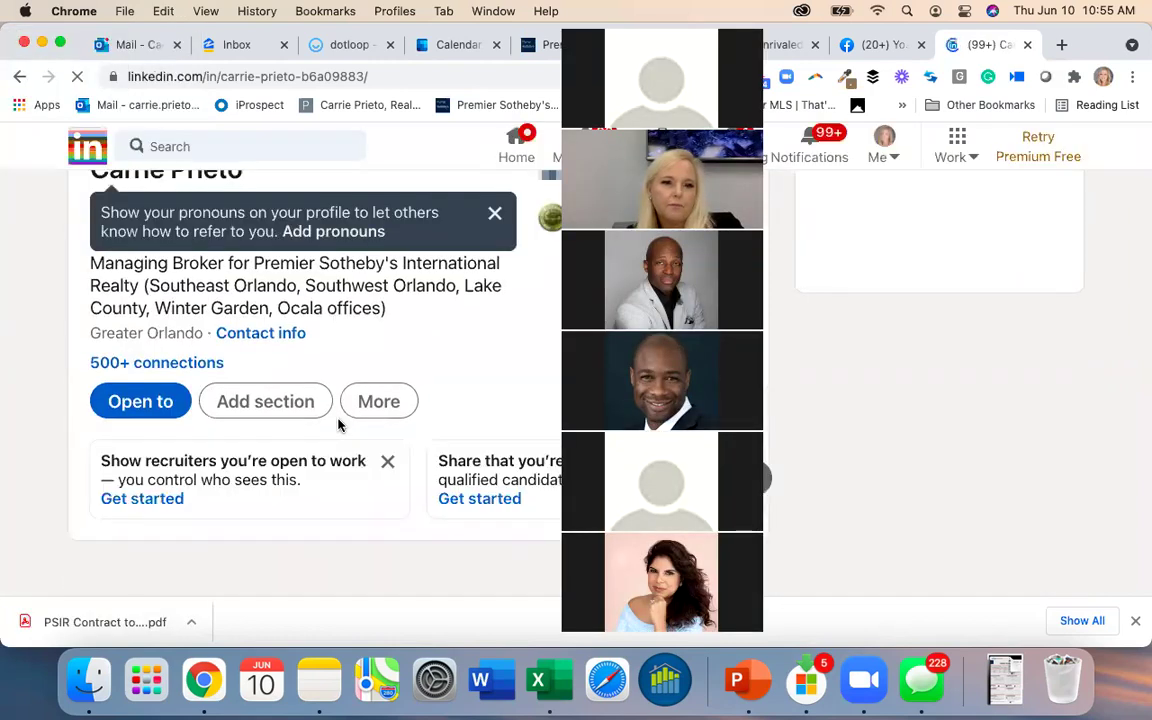
scroll(338, 425, down, 3)
scroll(338, 425, down, 2)
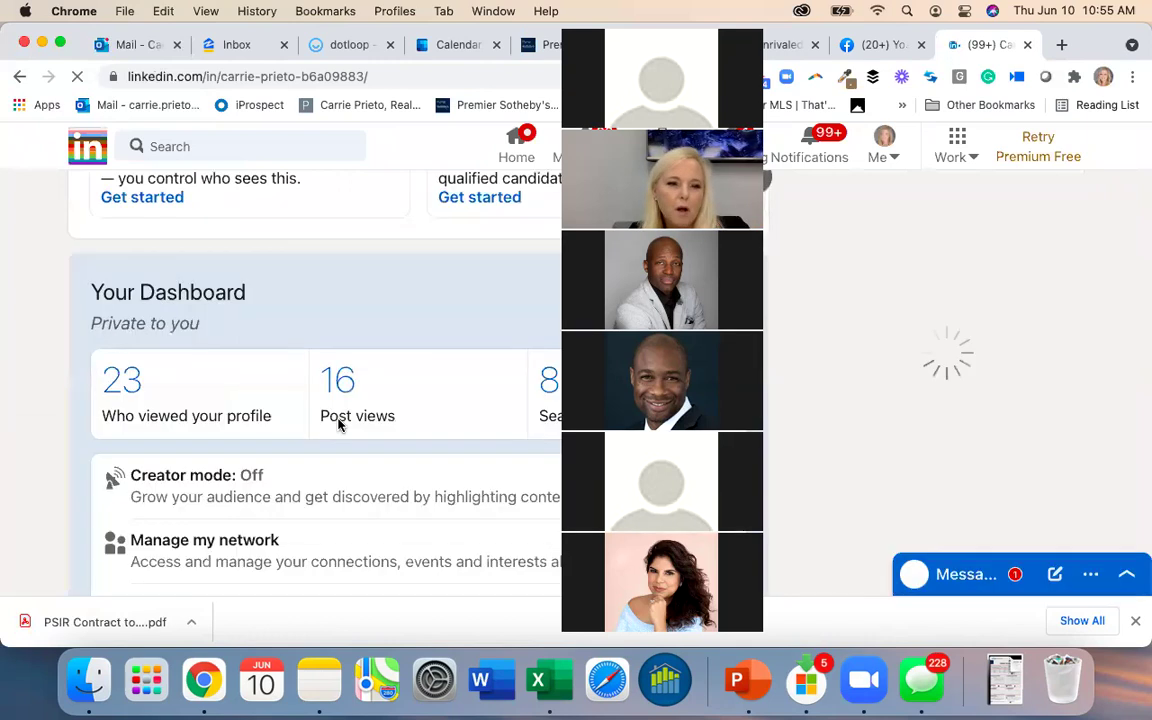
scroll(338, 425, down, 2)
scroll(338, 425, down, 3)
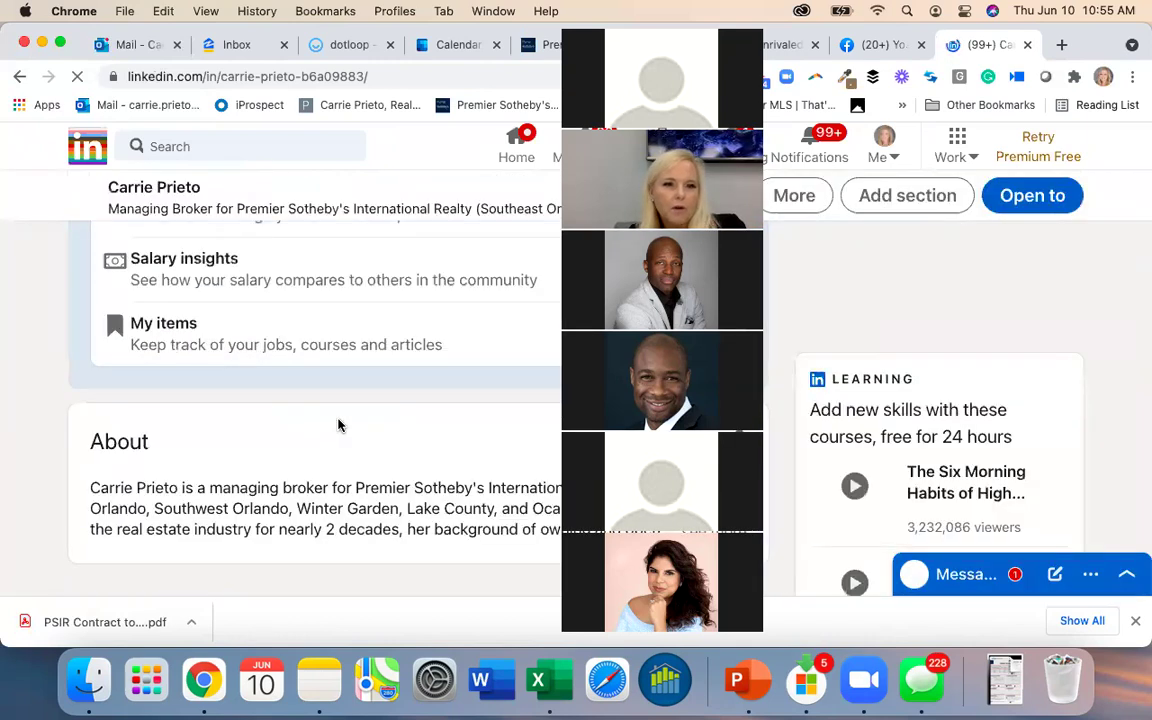
scroll(338, 425, up, 3)
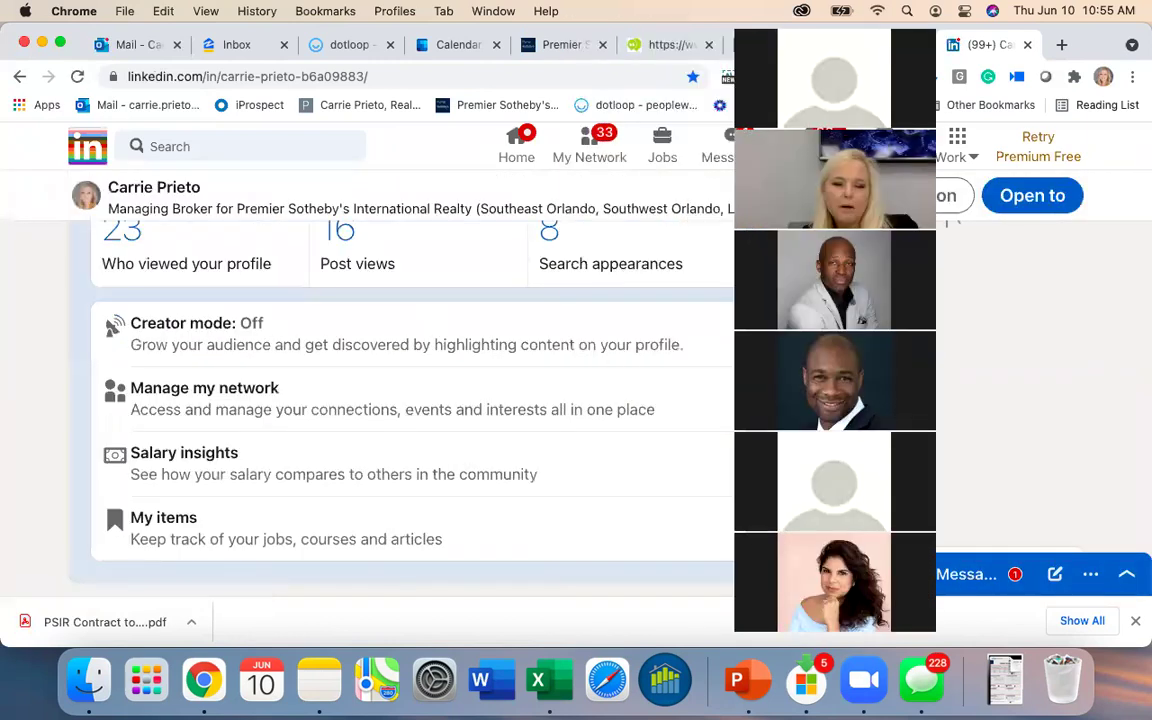
scroll(460, 358, down, 2)
scroll(462, 357, down, 3)
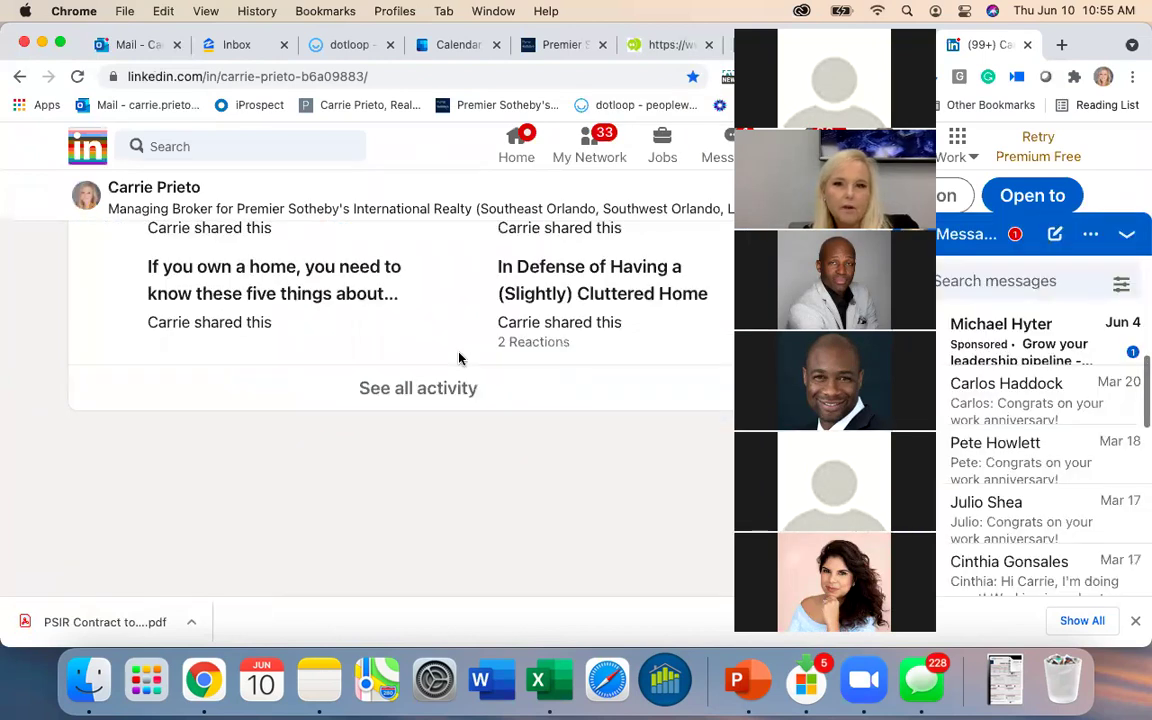
scroll(462, 357, down, 3)
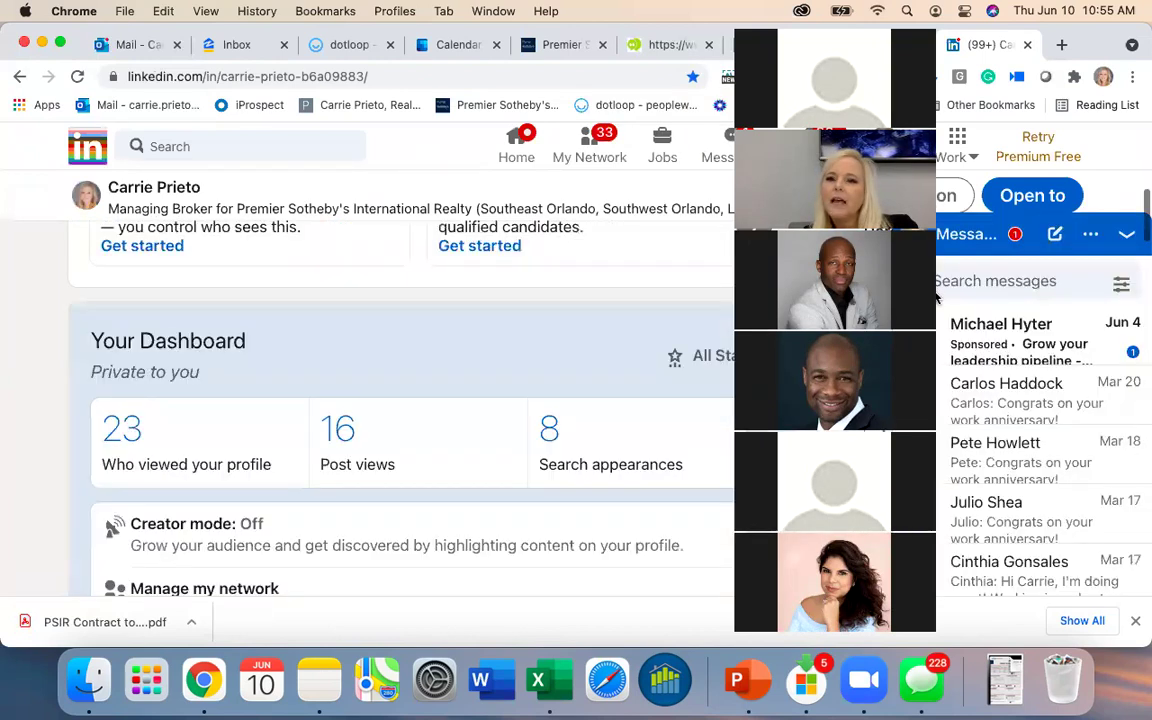
Collapse the Messaging panel, dismiss the Me menu, and close the LinkedIn tab.
drag(835, 380, 475, 380)
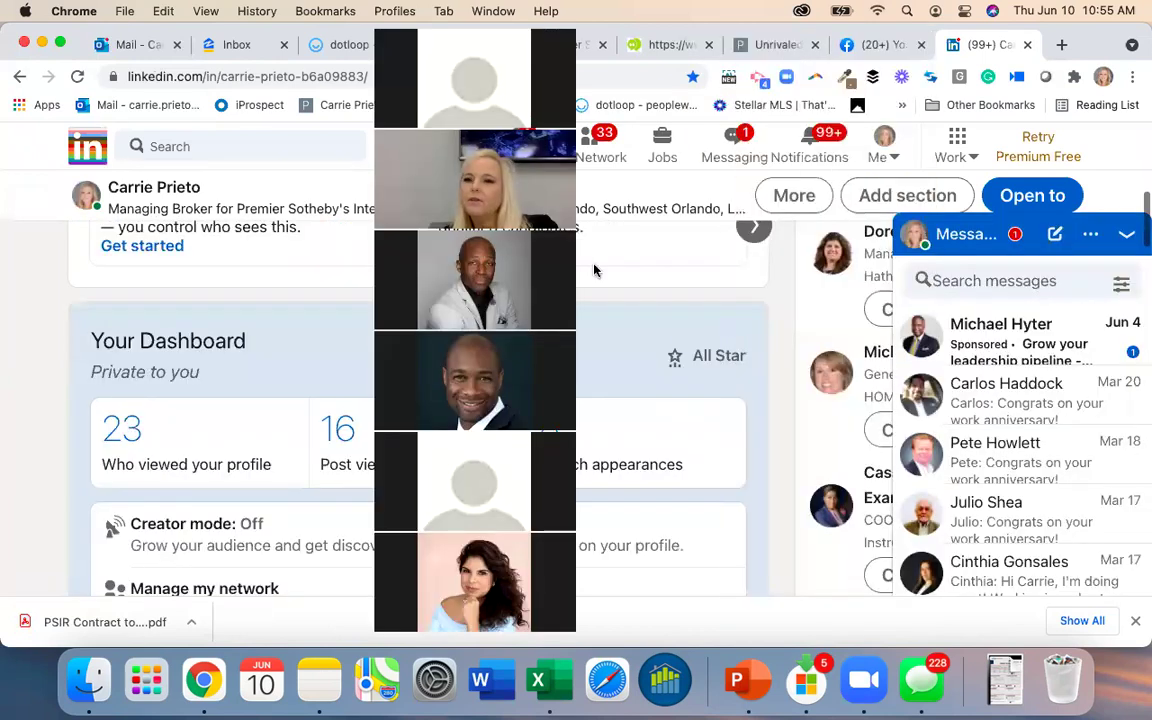
click(1128, 236)
scroll(904, 146, up, 1)
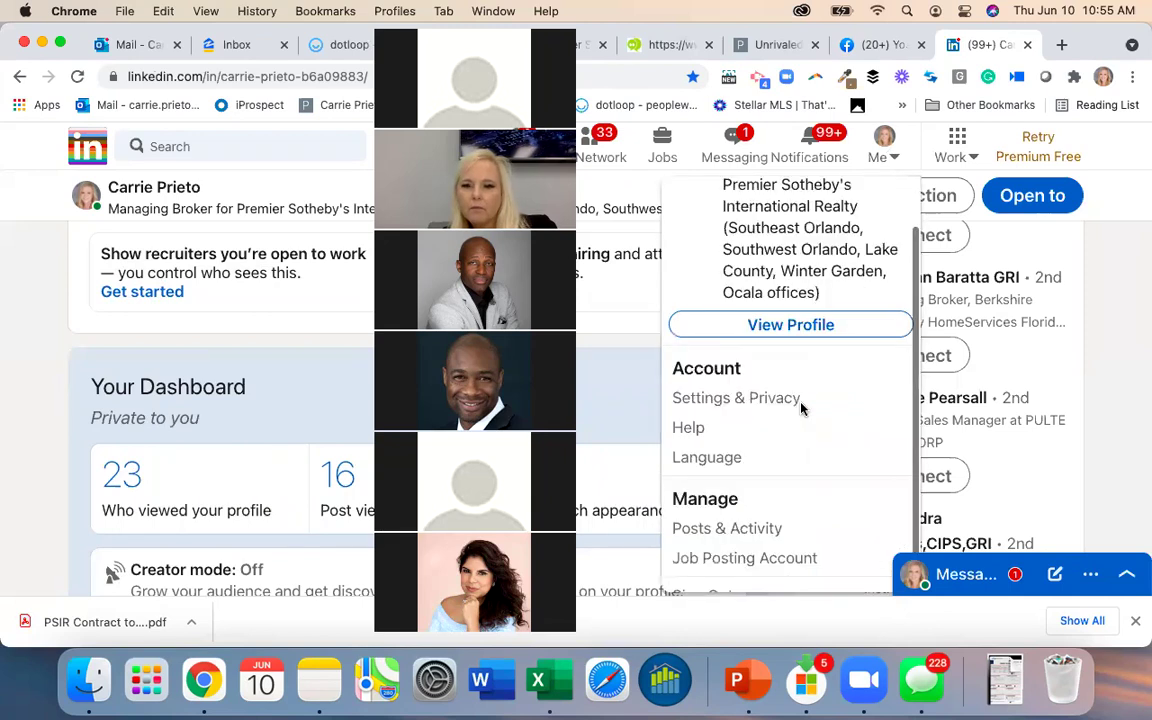
scroll(801, 420, down, 5)
scroll(720, 403, up, 2)
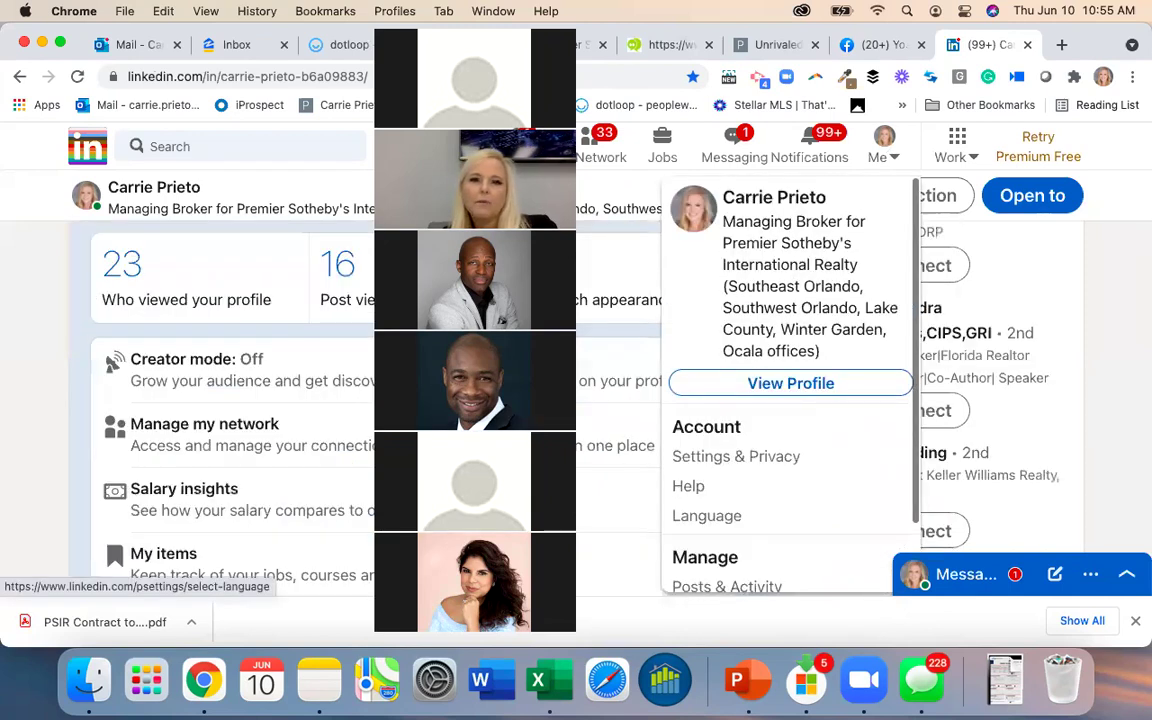
key(Escape)
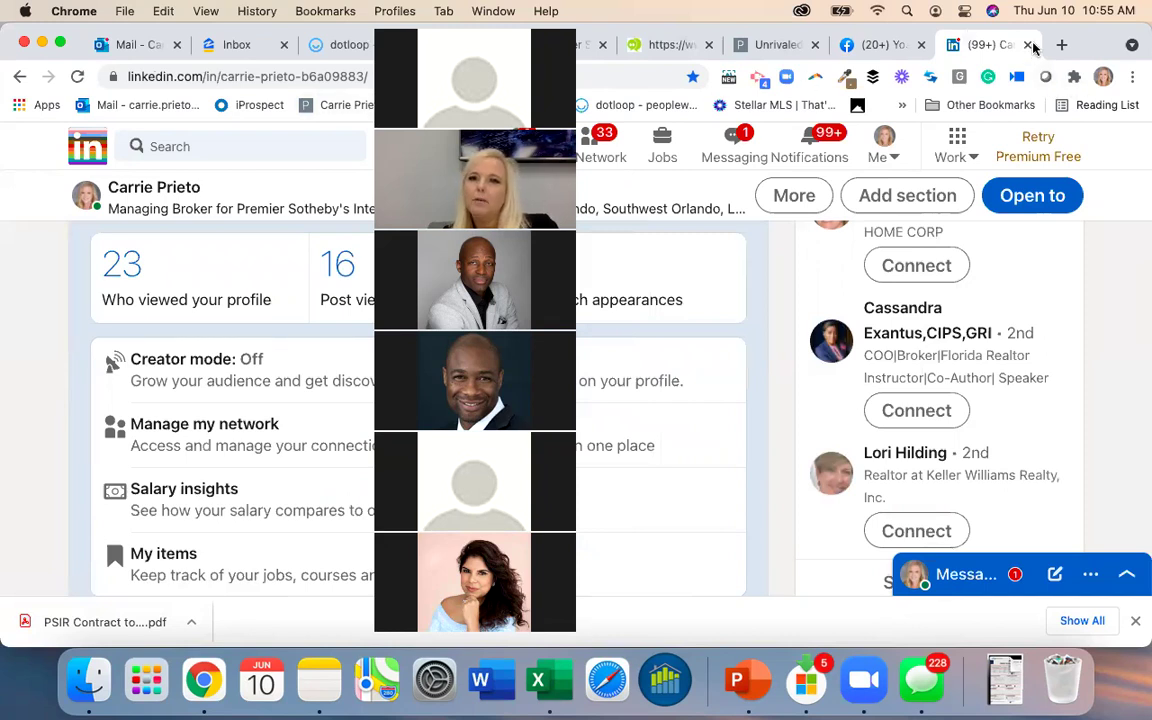
key(super+w)
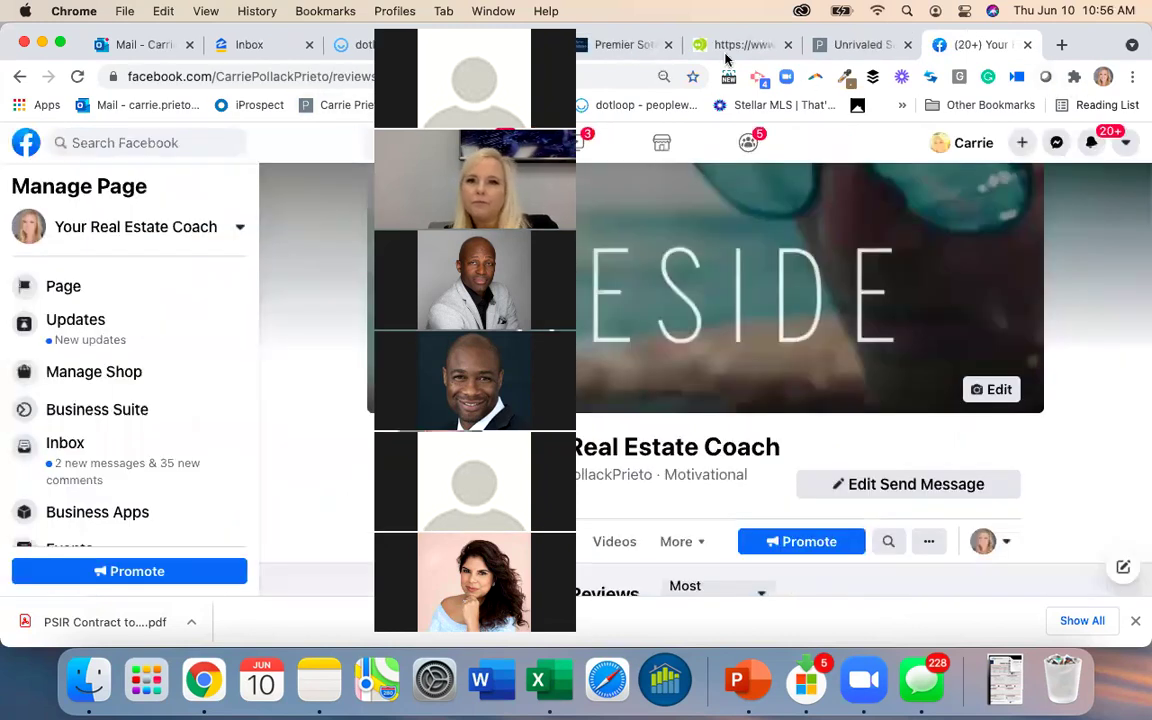
Back in Testimonial Tree, review the Site options keeping Facebook, then close the form unsaved.
key(ctrl+shift+Tab)
key(ctrl+shift+Tab)
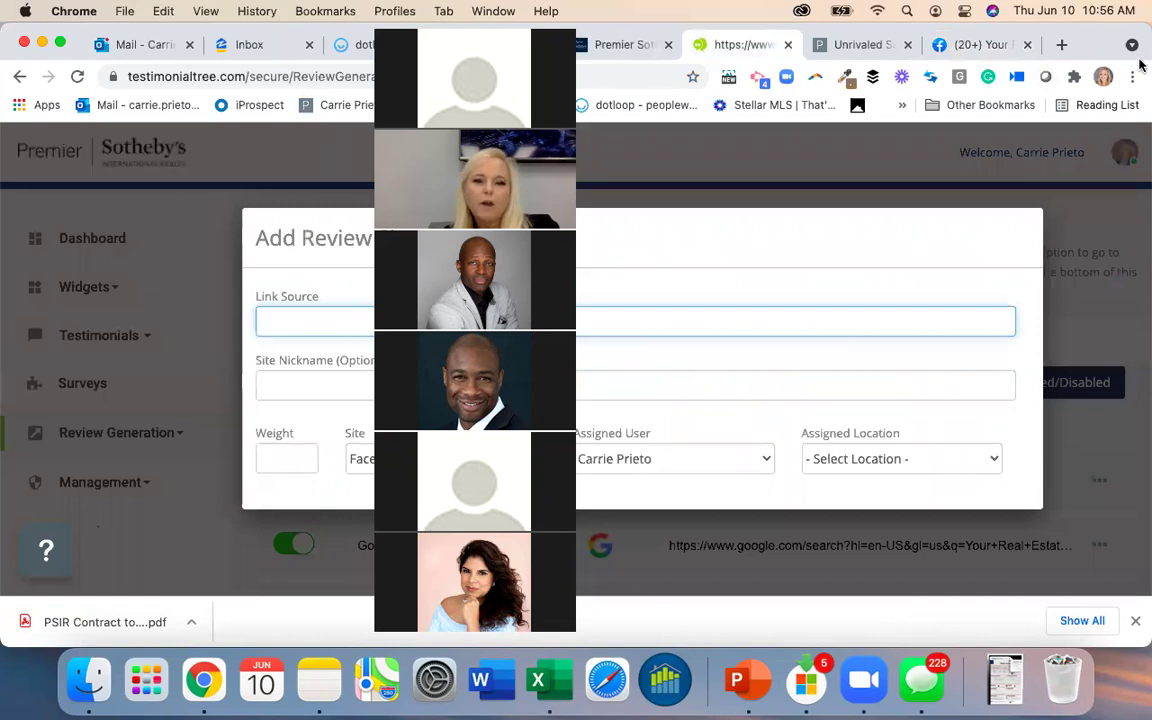
click(421, 468)
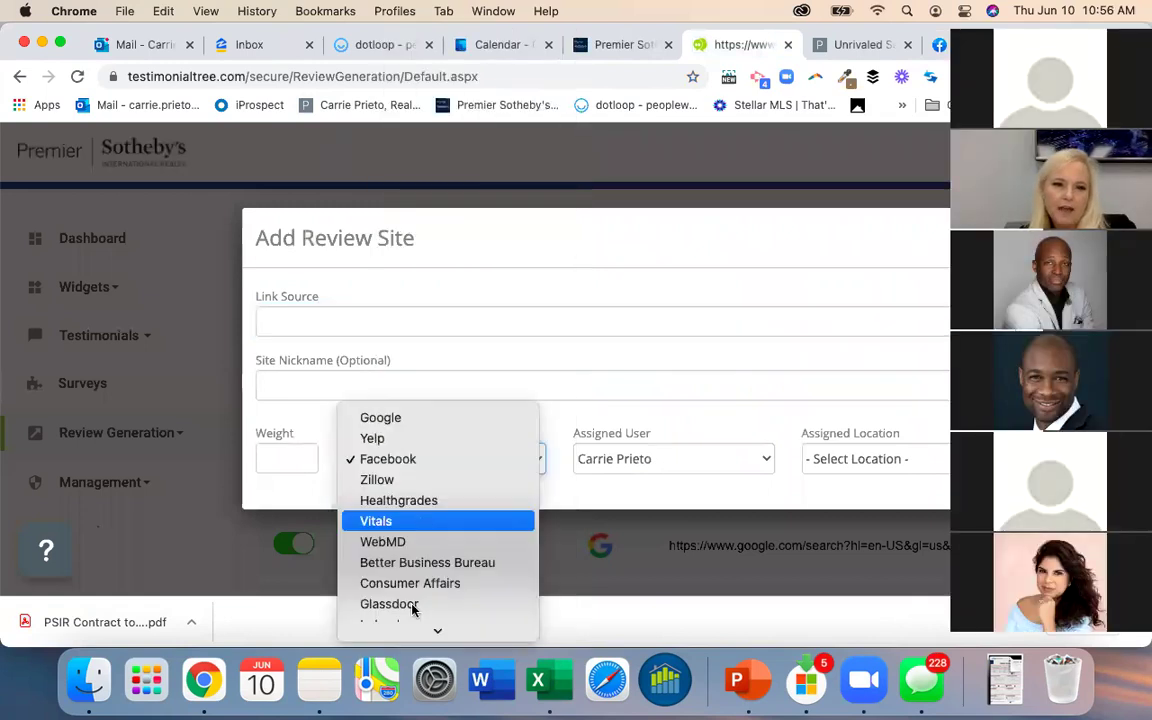
scroll(412, 609, down, 3)
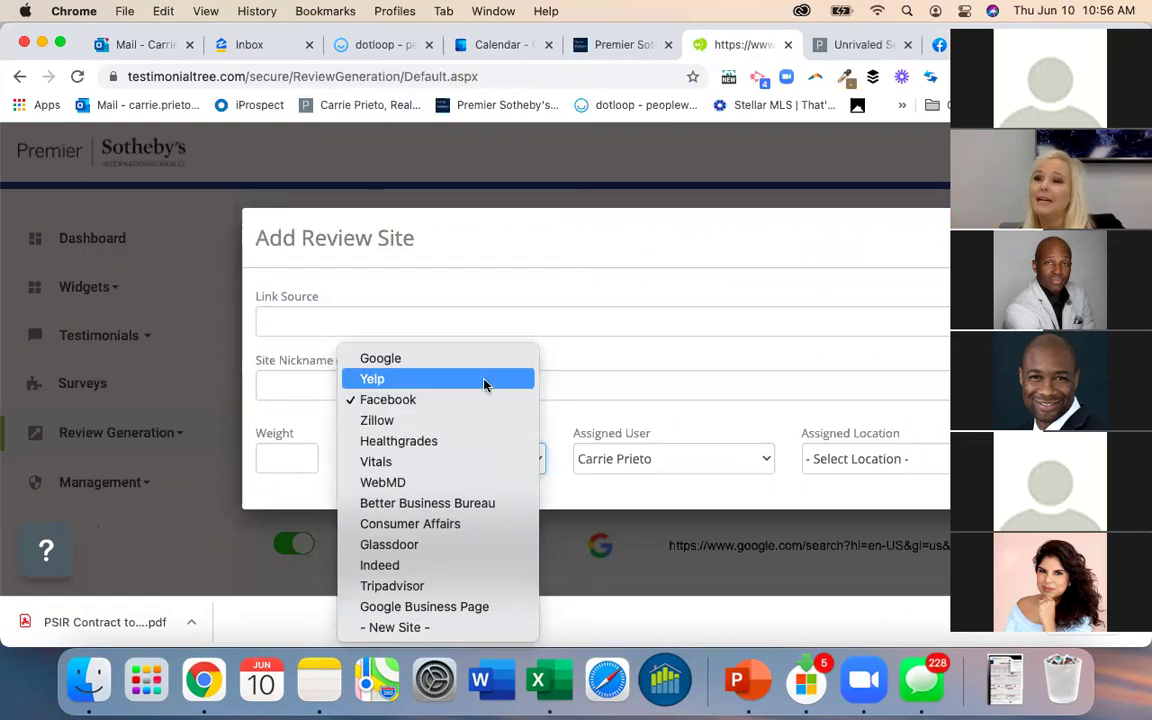
key(Escape)
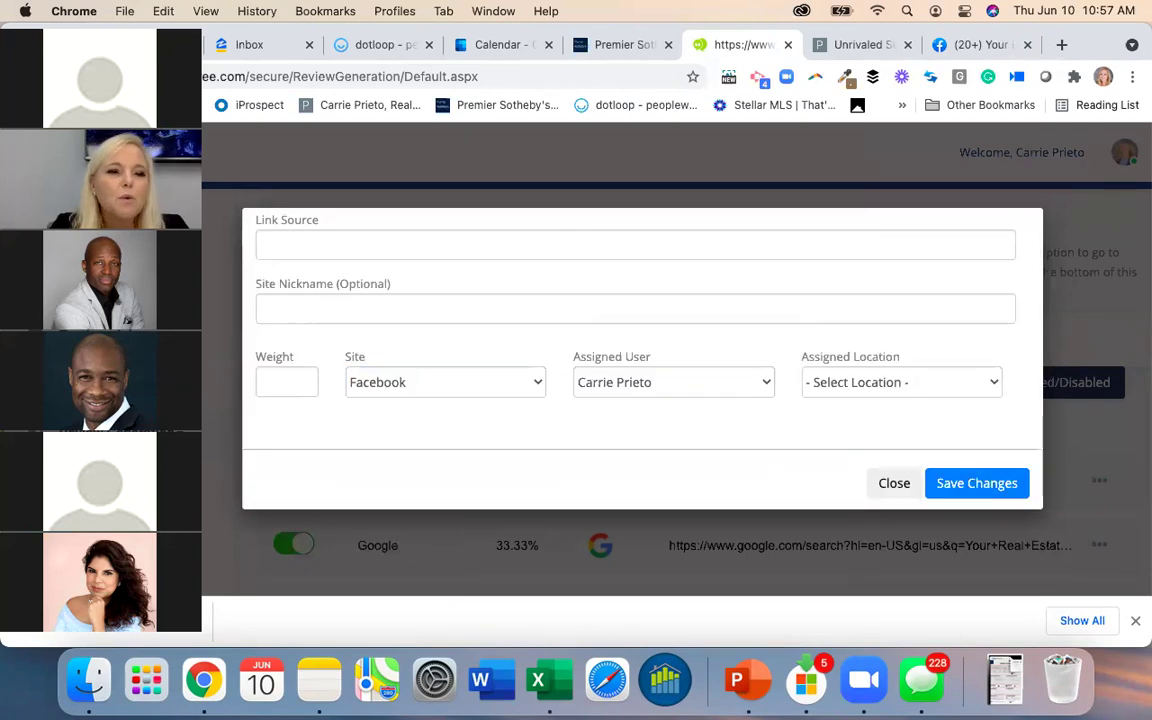
click(897, 485)
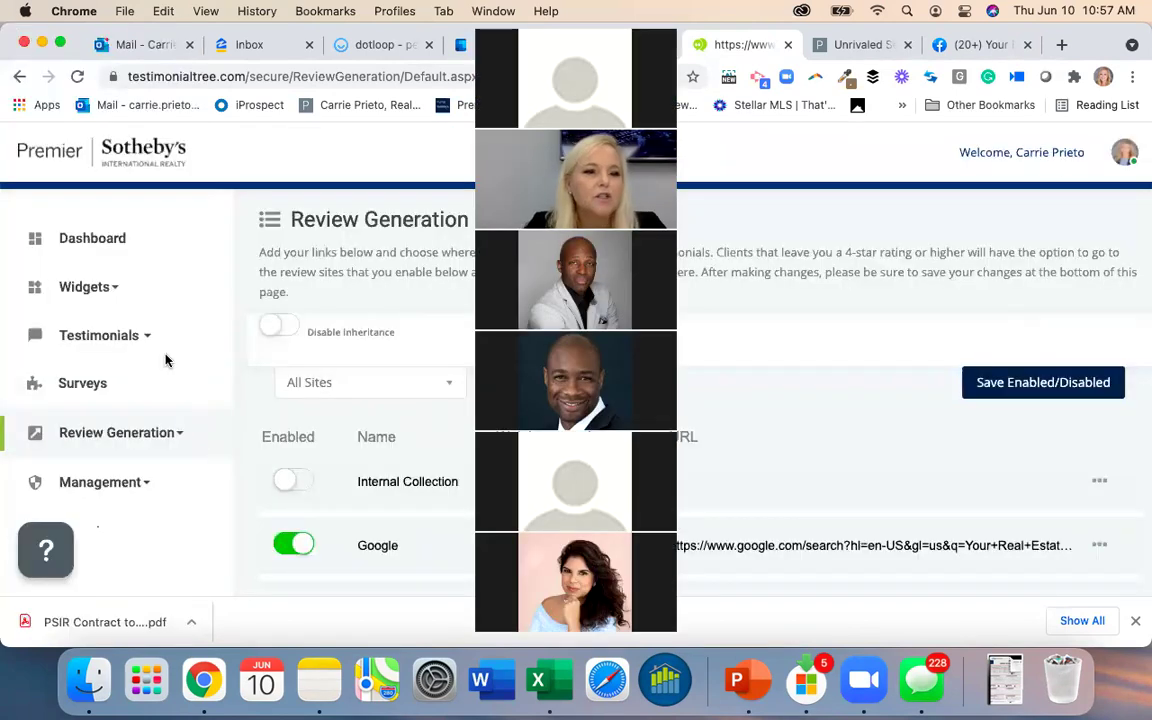
Expand Review Generation in the sidebar to show Manage and View History.
click(130, 440)
scroll(129, 450, down, 3)
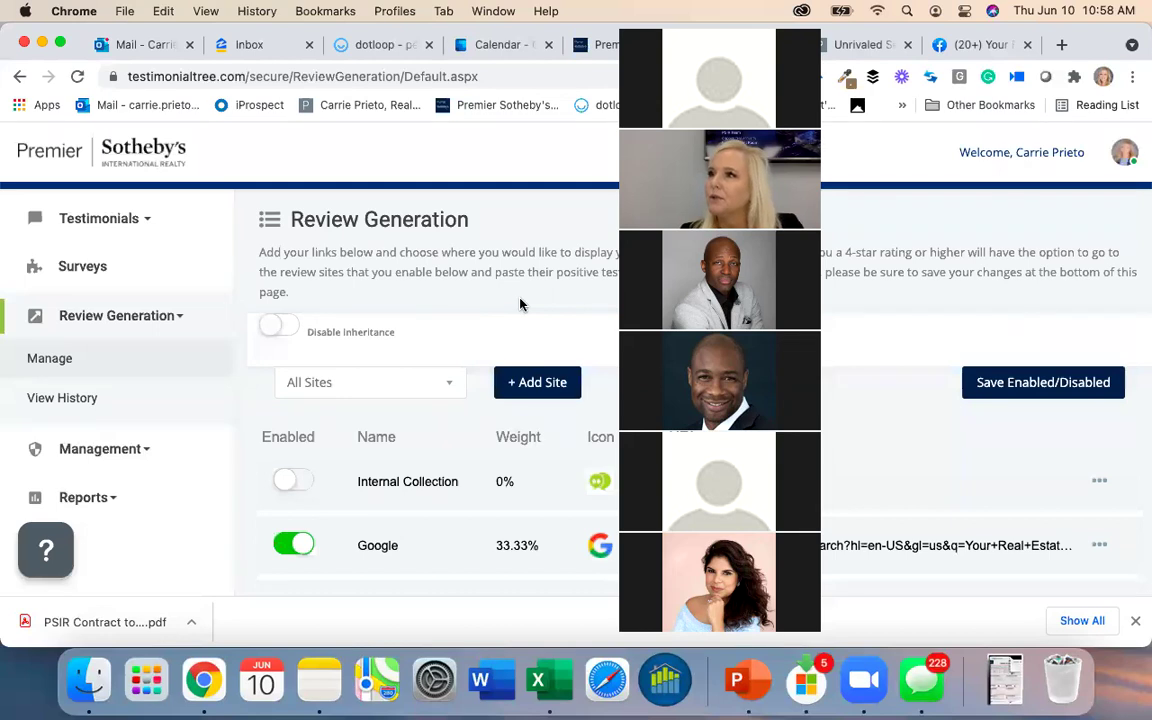
scroll(62, 372, down, 3)
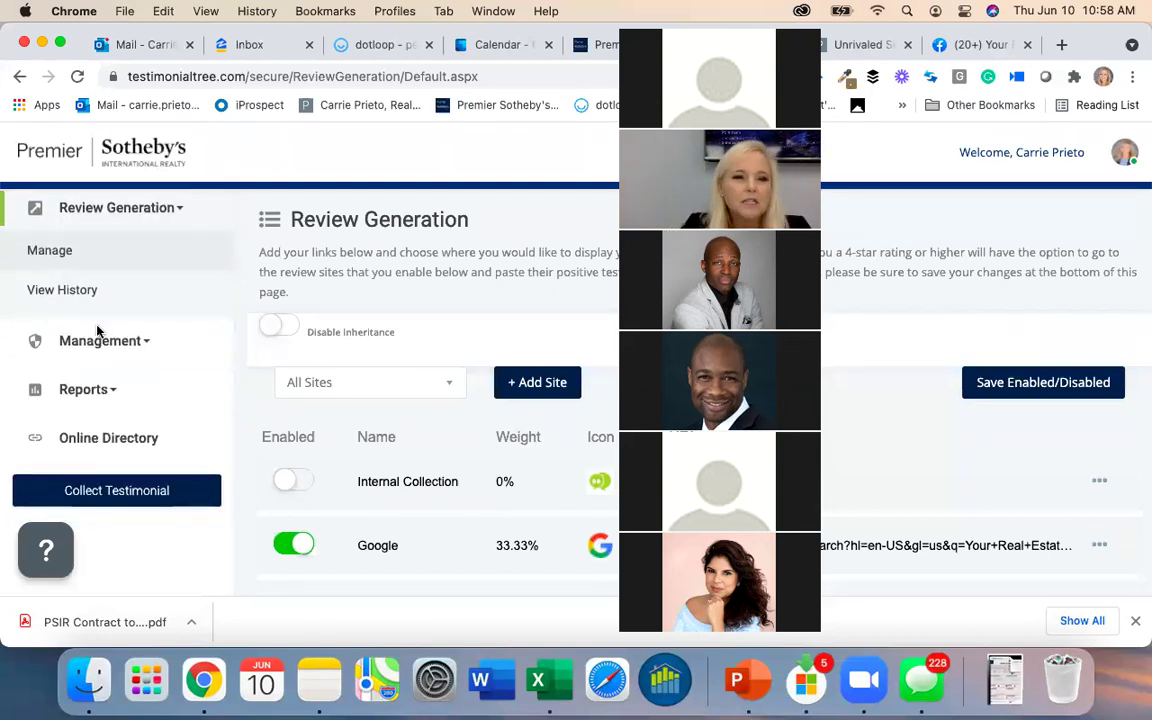
Expand and collapse the Management section to review its pages.
click(96, 341)
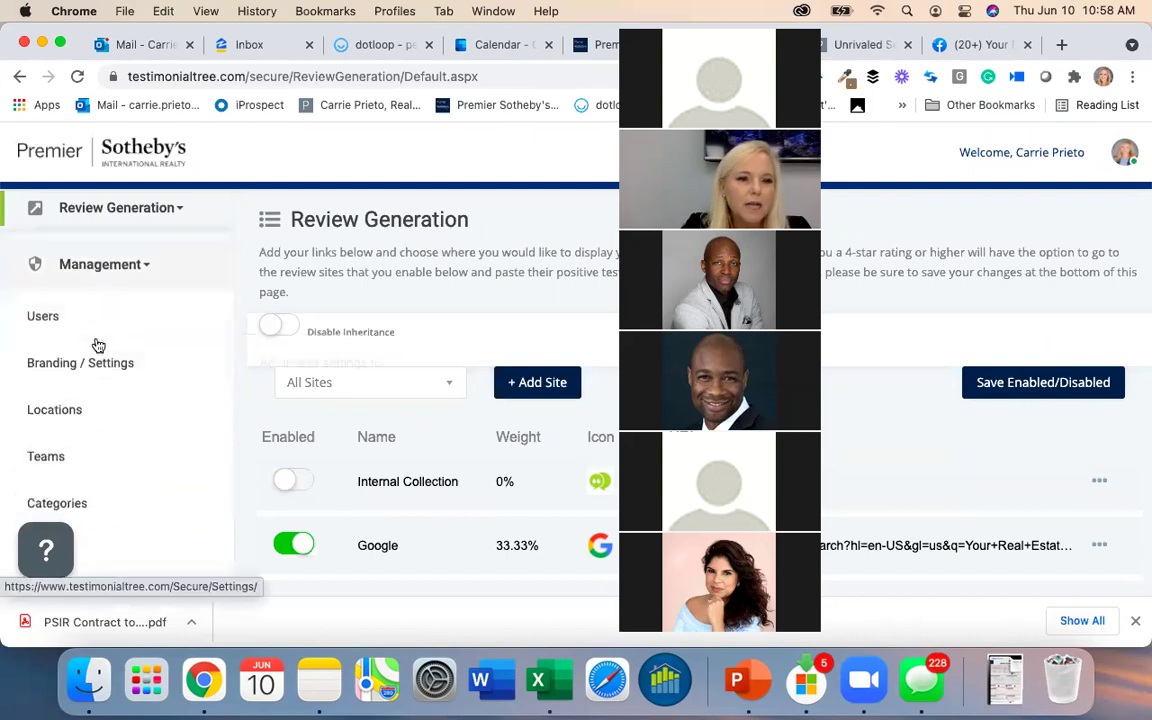
click(106, 256)
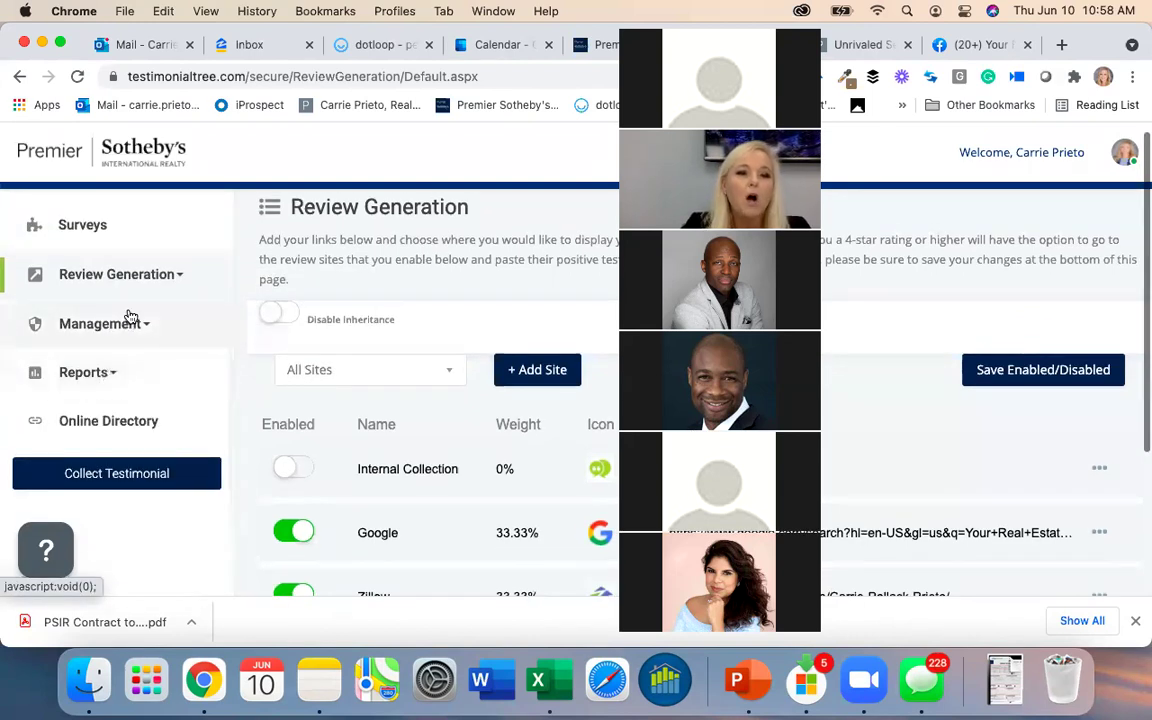
click(128, 319)
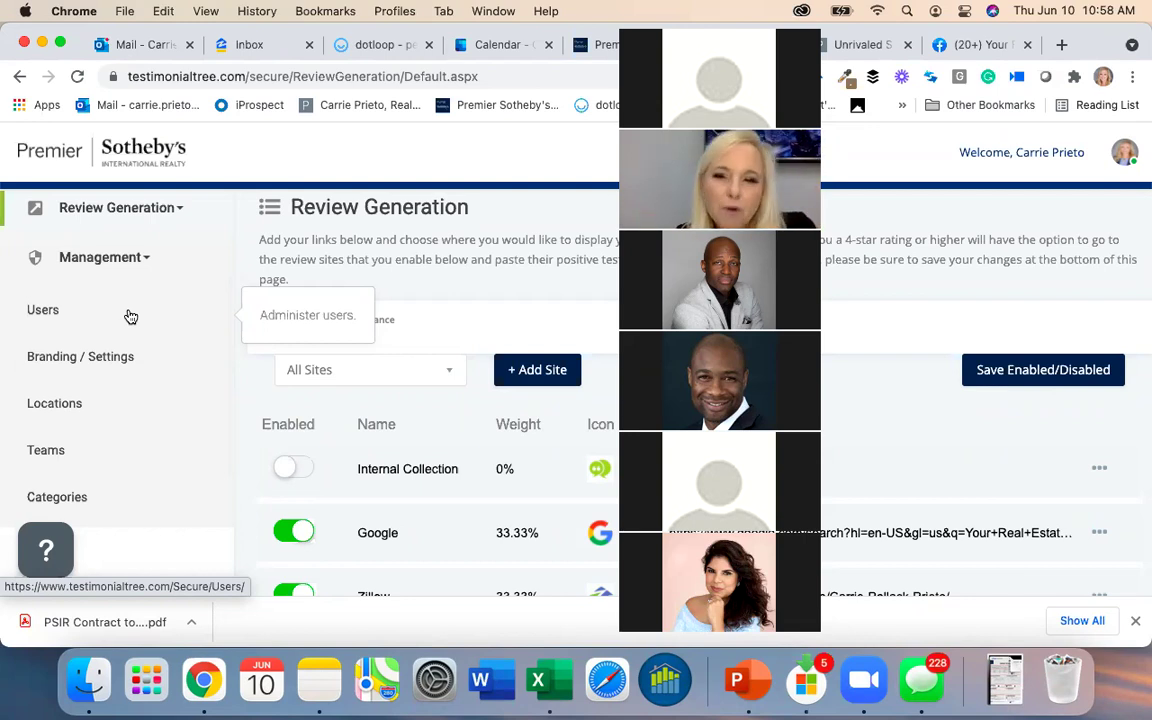
click(90, 260)
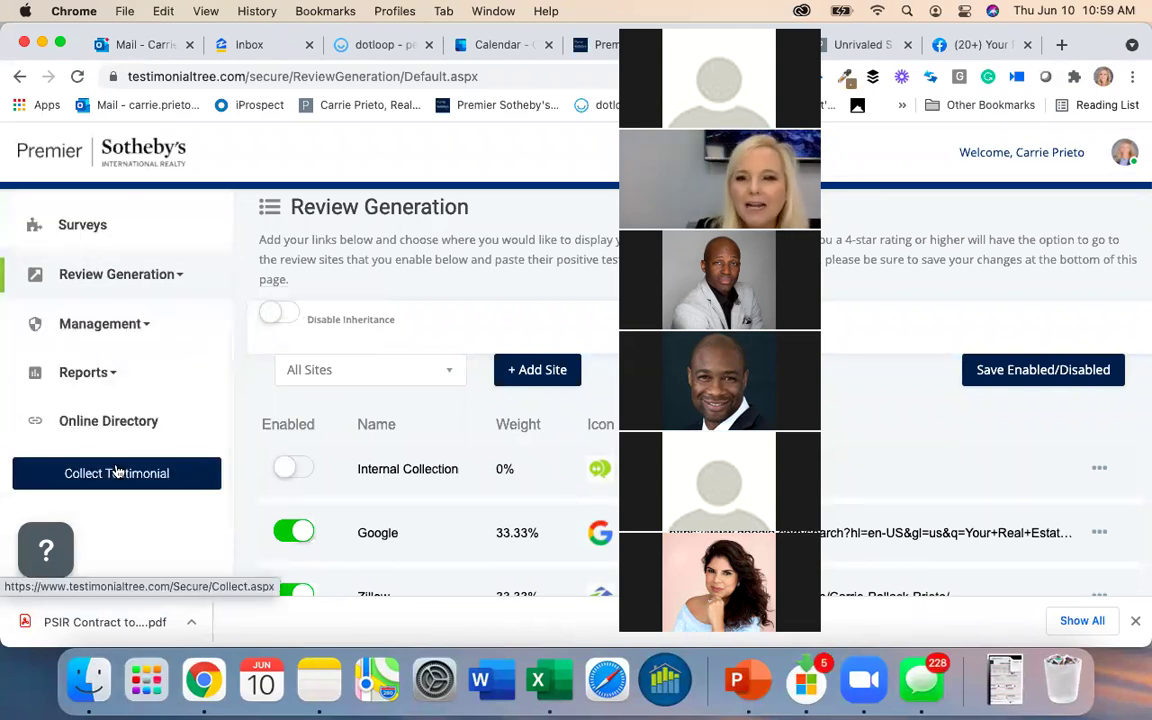
scroll(80, 375, down, 1)
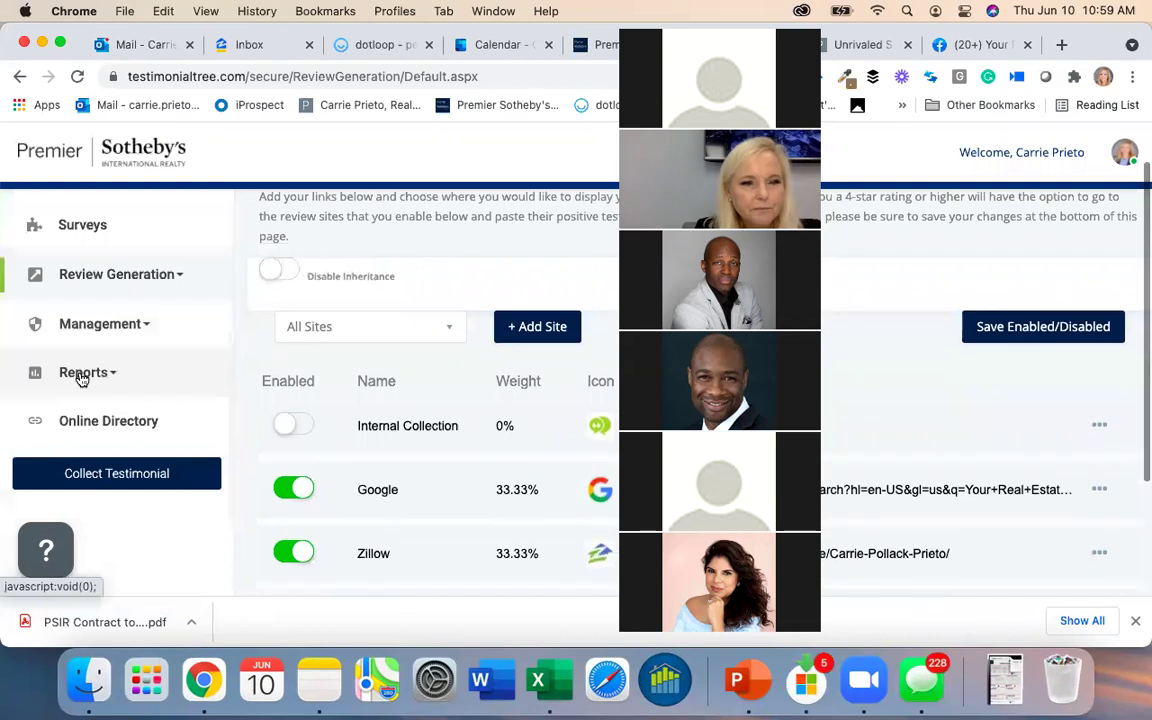
scroll(82, 375, up, 3)
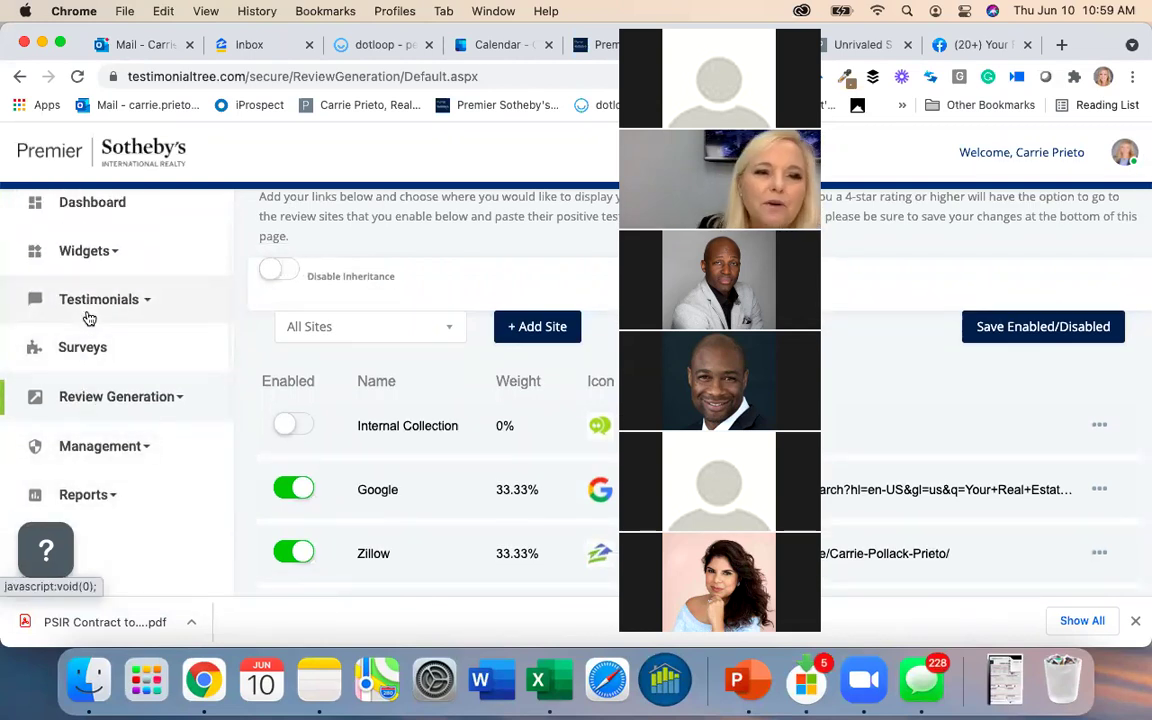
scroll(88, 318, up, 1)
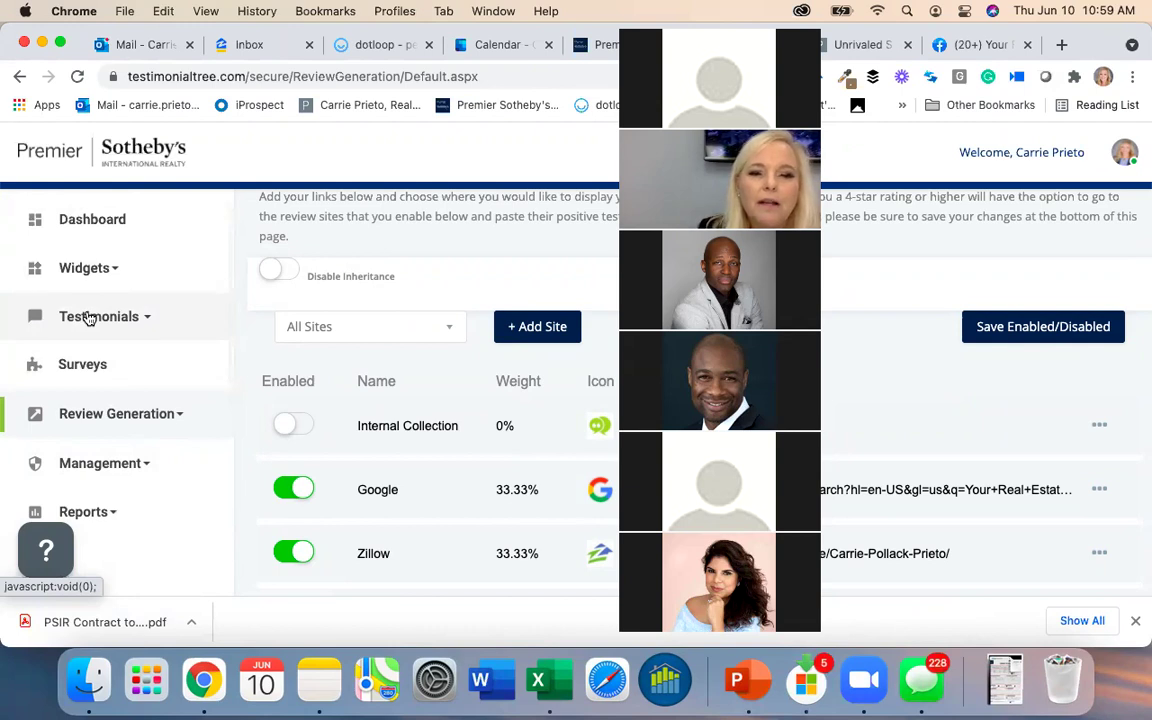
Expand the Testimonials section and open the account avatar menu.
click(88, 318)
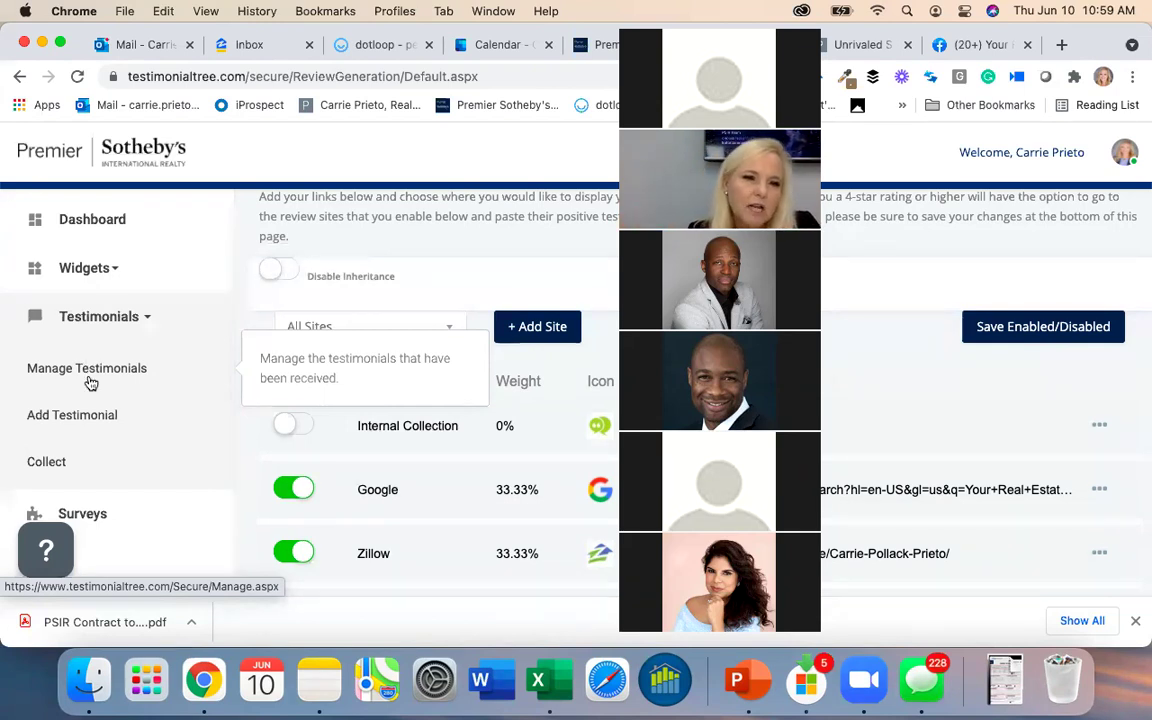
scroll(100, 385, down, 1)
scroll(110, 392, down, 5)
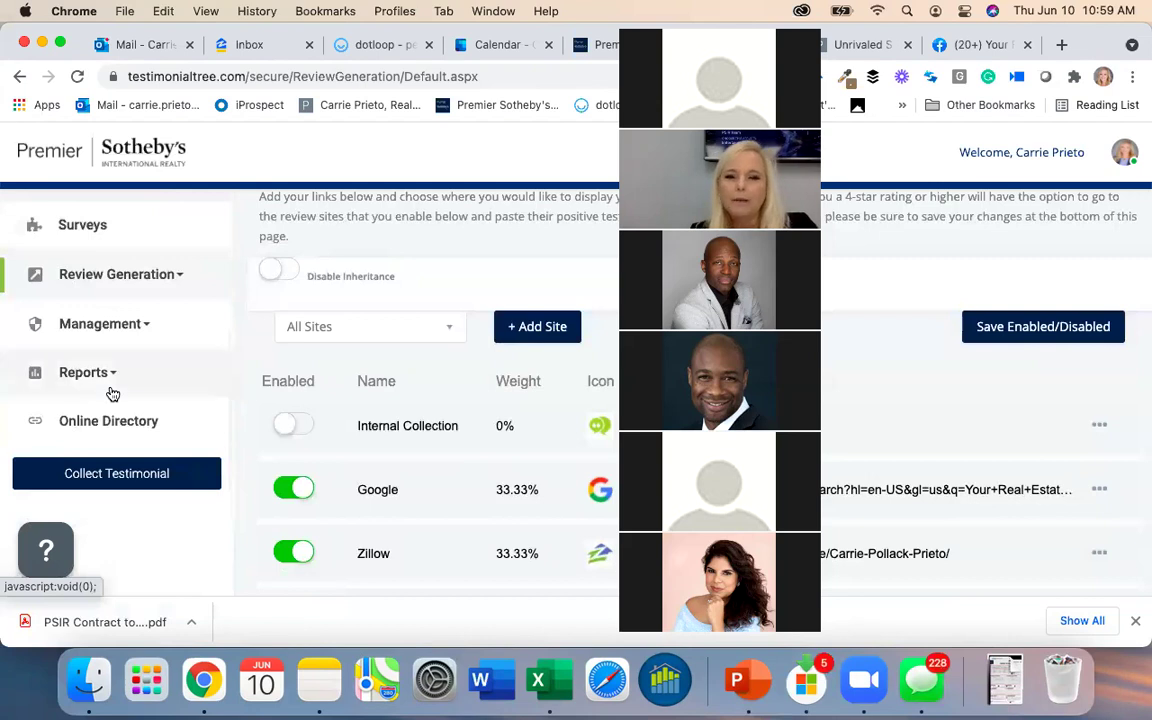
scroll(172, 355, up, 5)
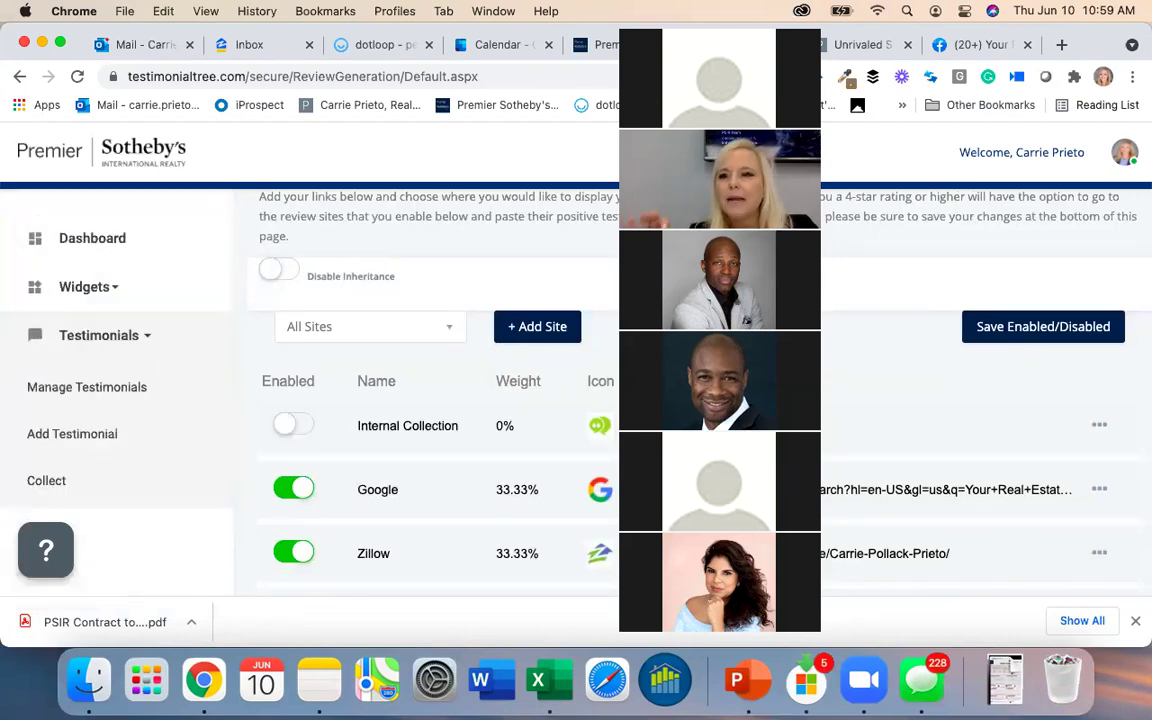
scroll(403, 276, up, 2)
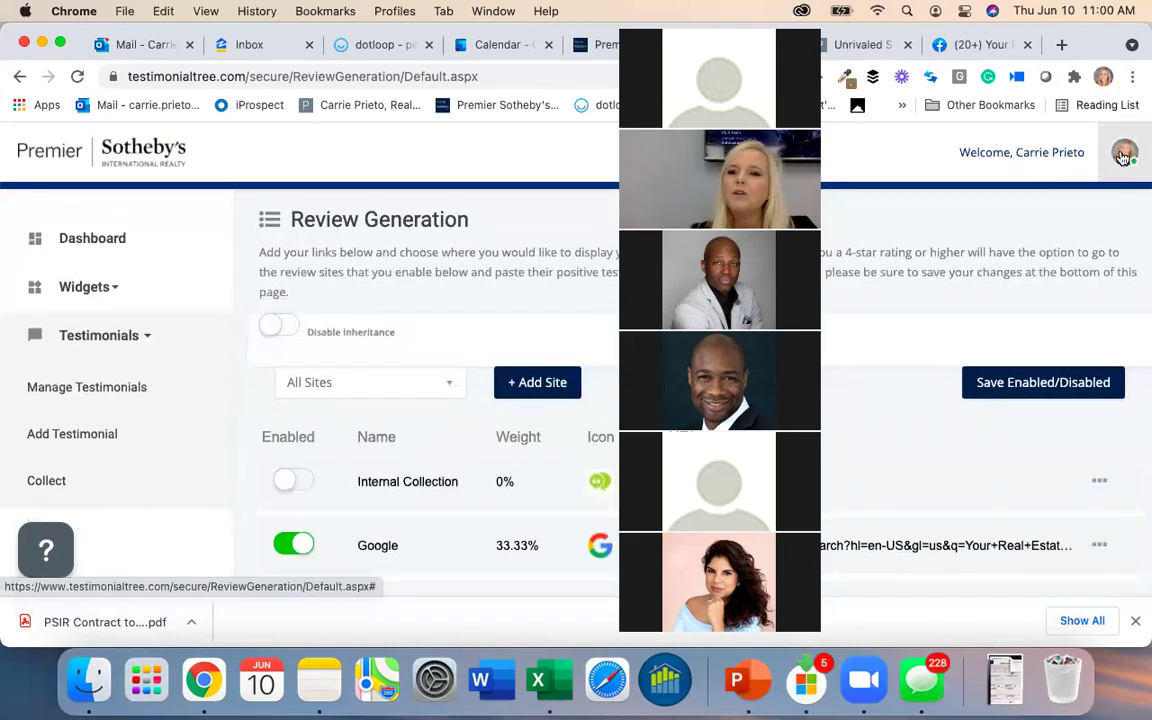
click(1123, 156)
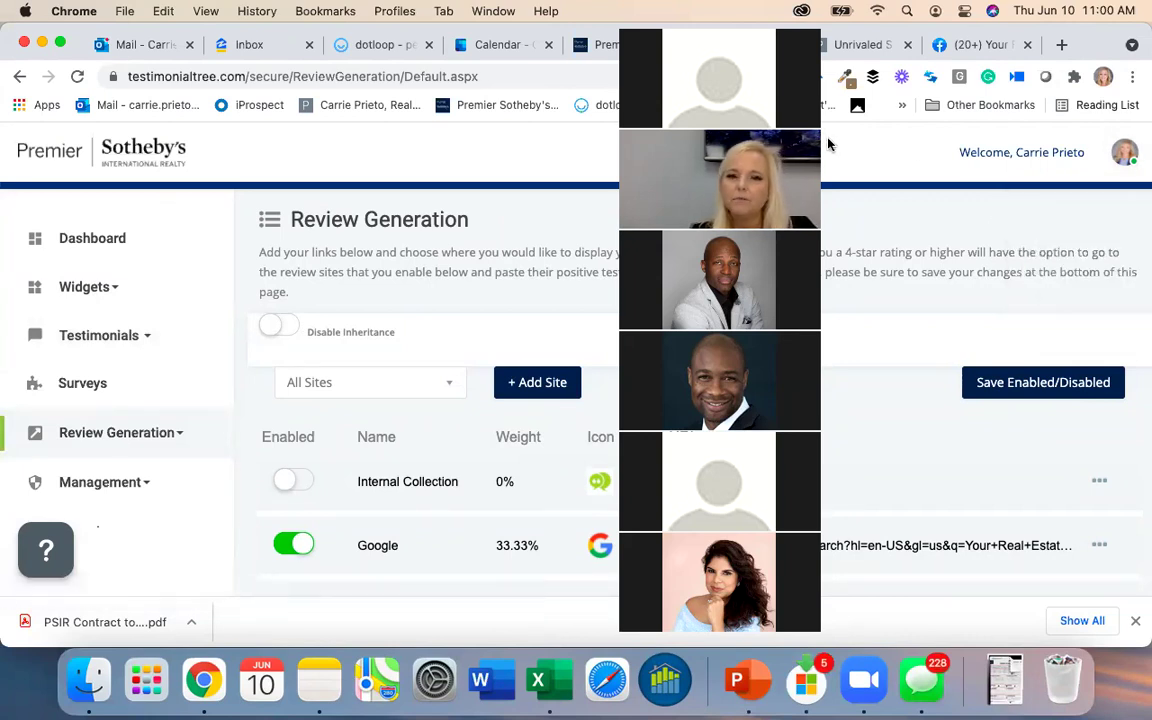
From the Dashboard, open Widgets > Manage Widgets to see widget 44004.
click(113, 254)
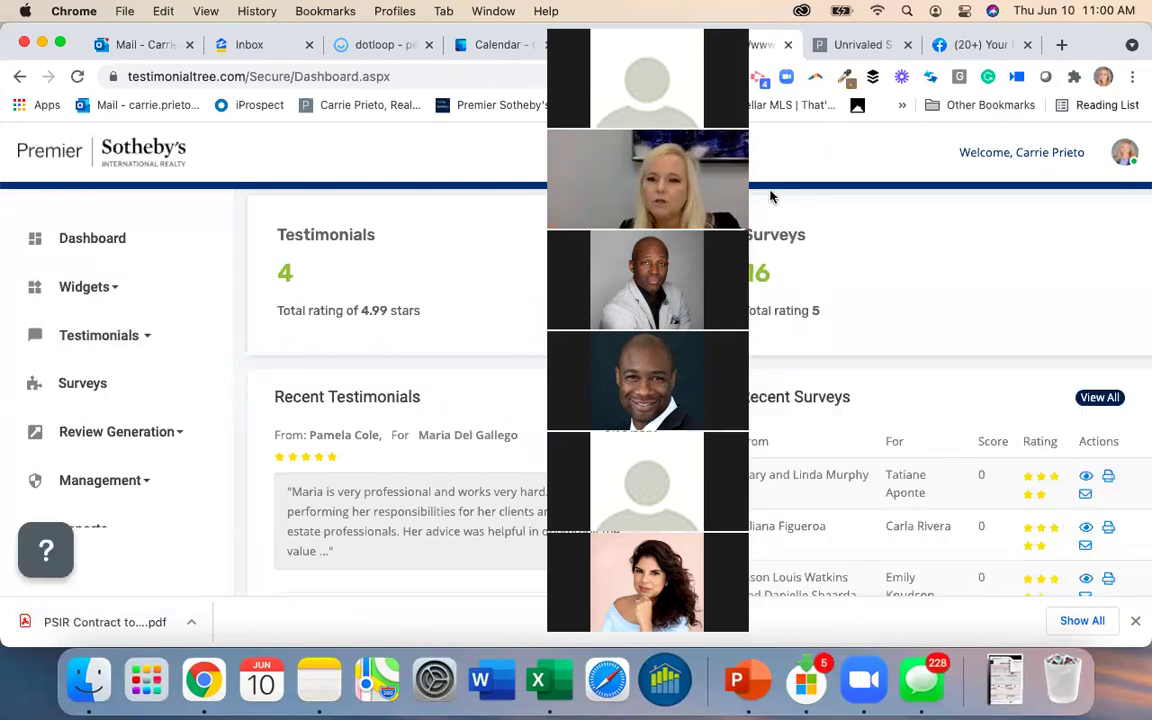
drag(769, 193, 590, 164)
scroll(750, 300, down, 4)
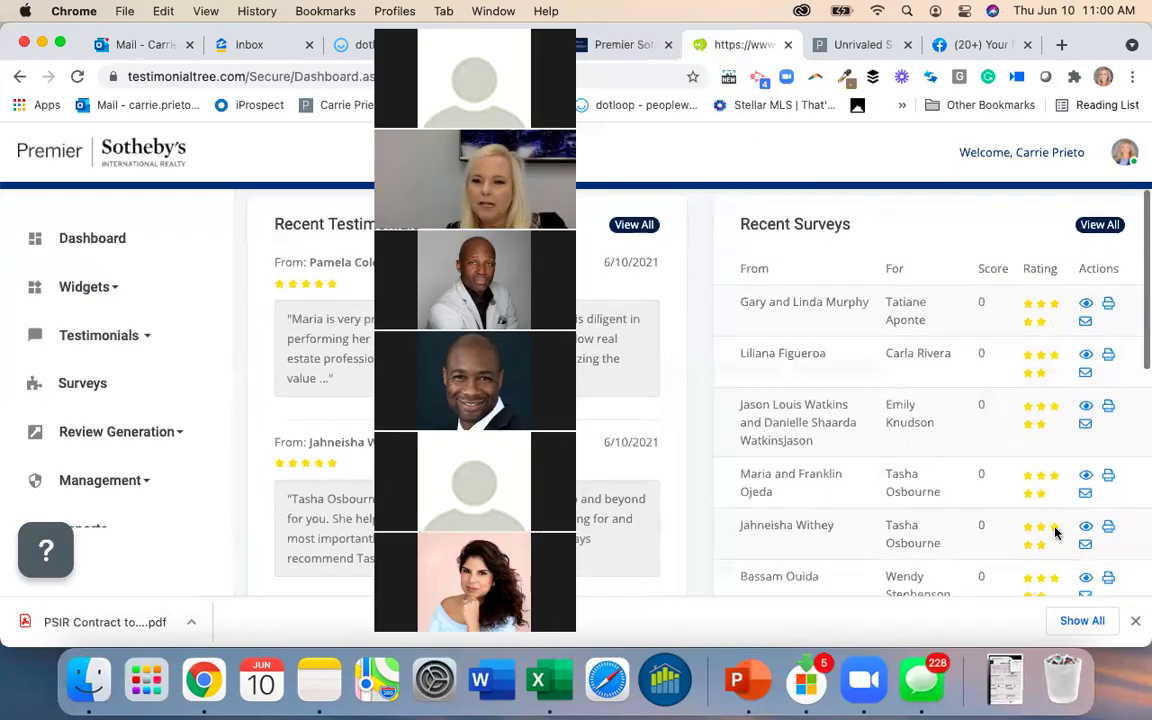
click(68, 292)
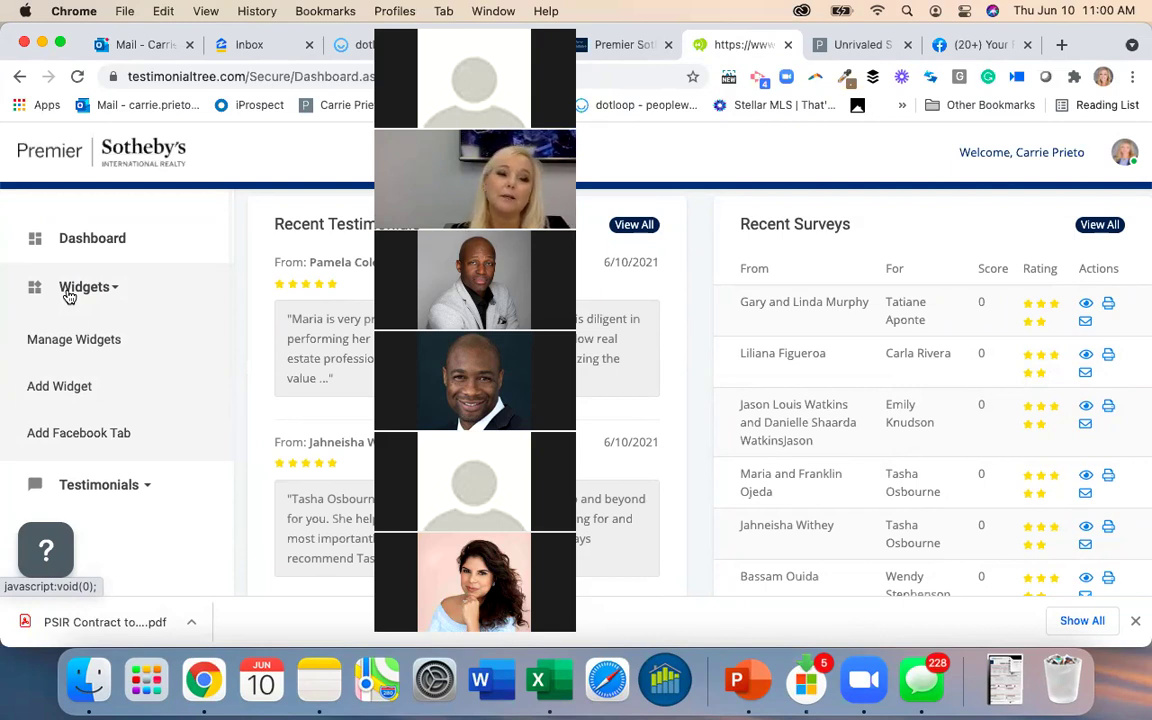
click(77, 342)
scroll(77, 352, down, 2)
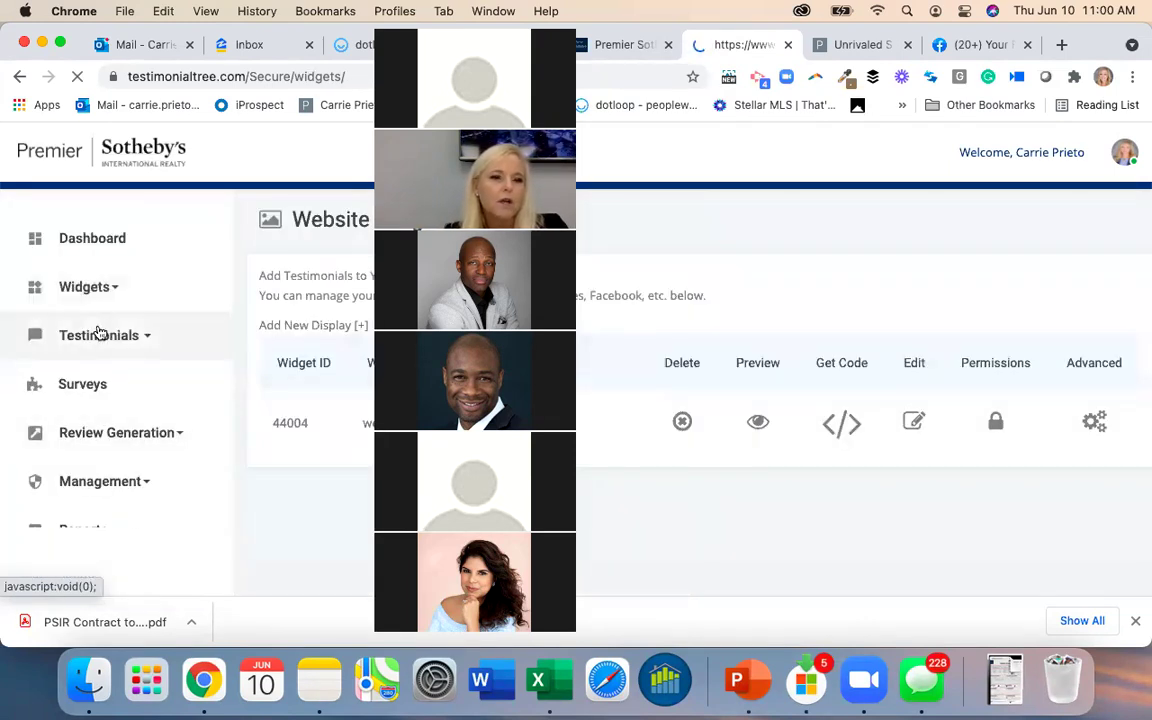
Expand Testimonials in the sidebar and open the Collect page.
click(98, 335)
scroll(137, 400, down, 2)
scroll(138, 403, down, 2)
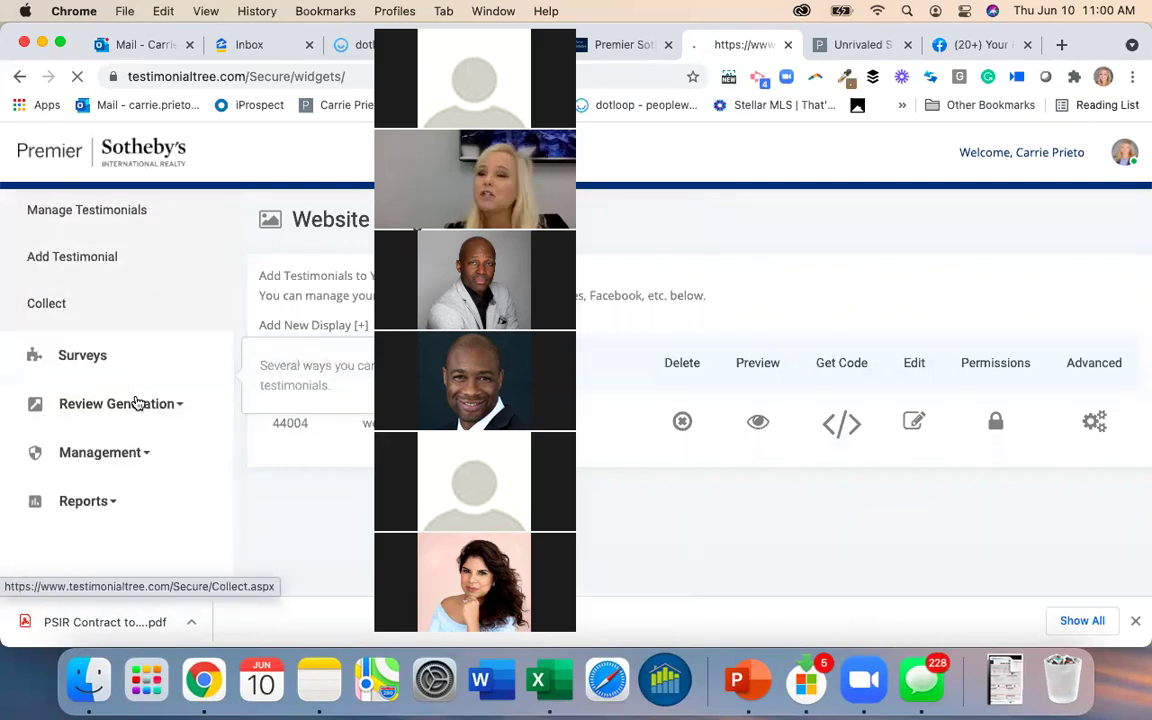
scroll(138, 403, up, 1)
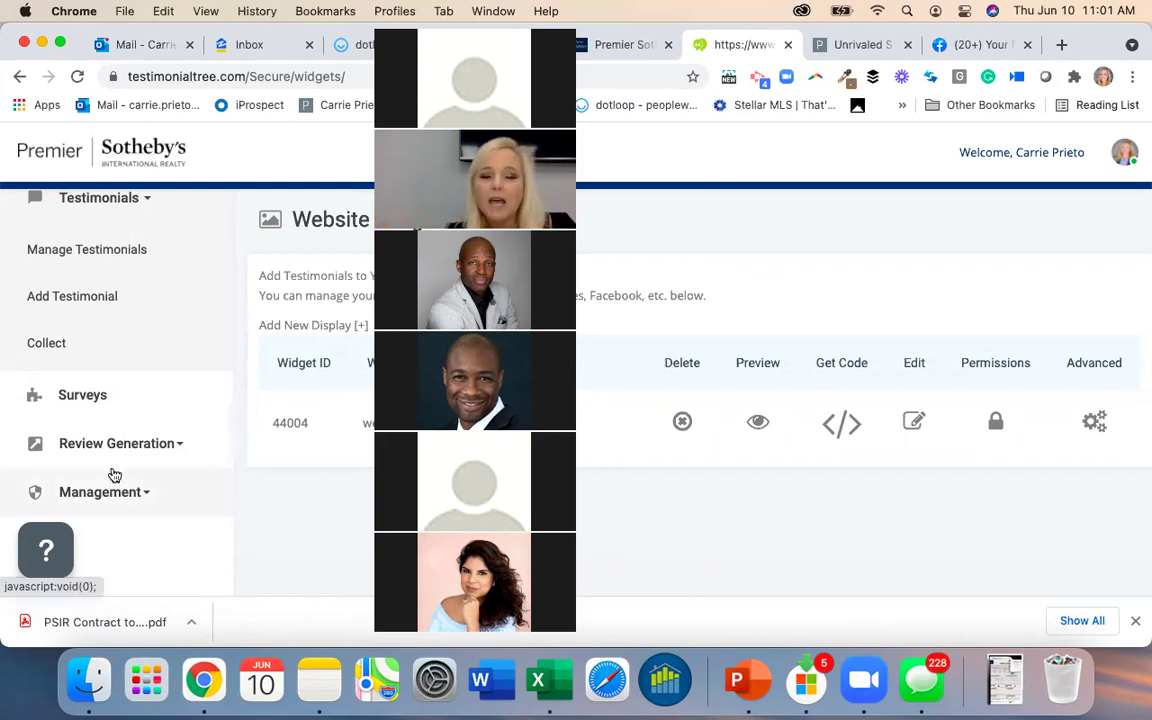
scroll(134, 434, down, 1)
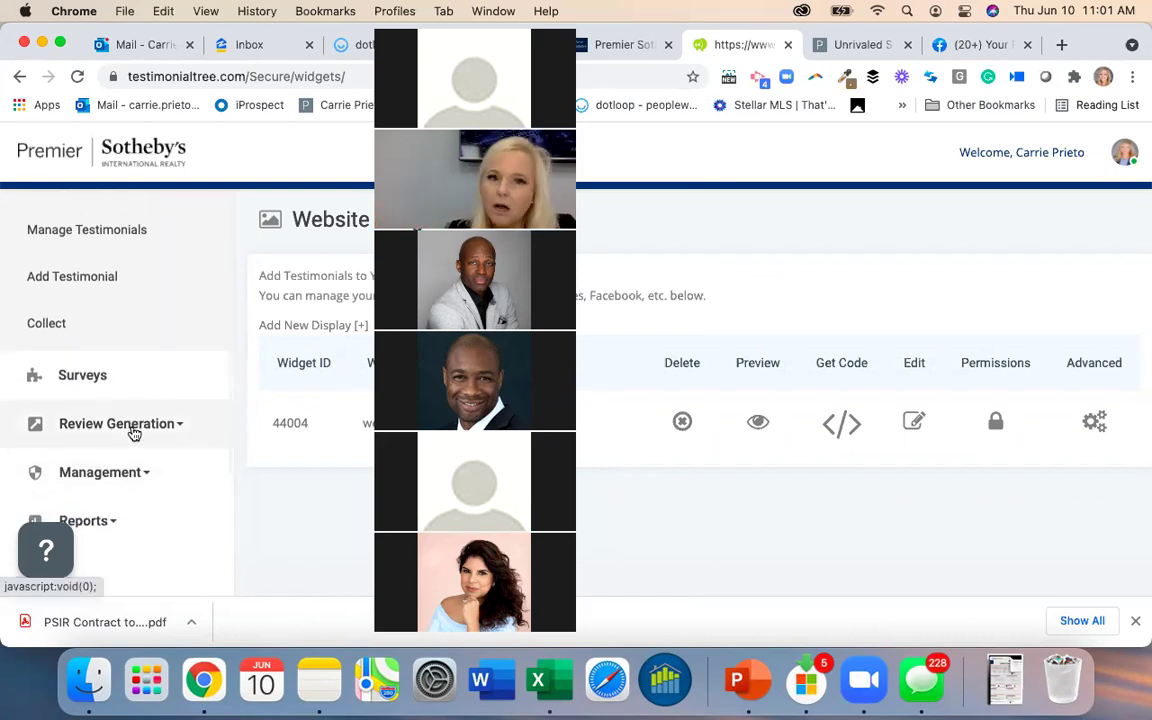
scroll(130, 430, up, 2)
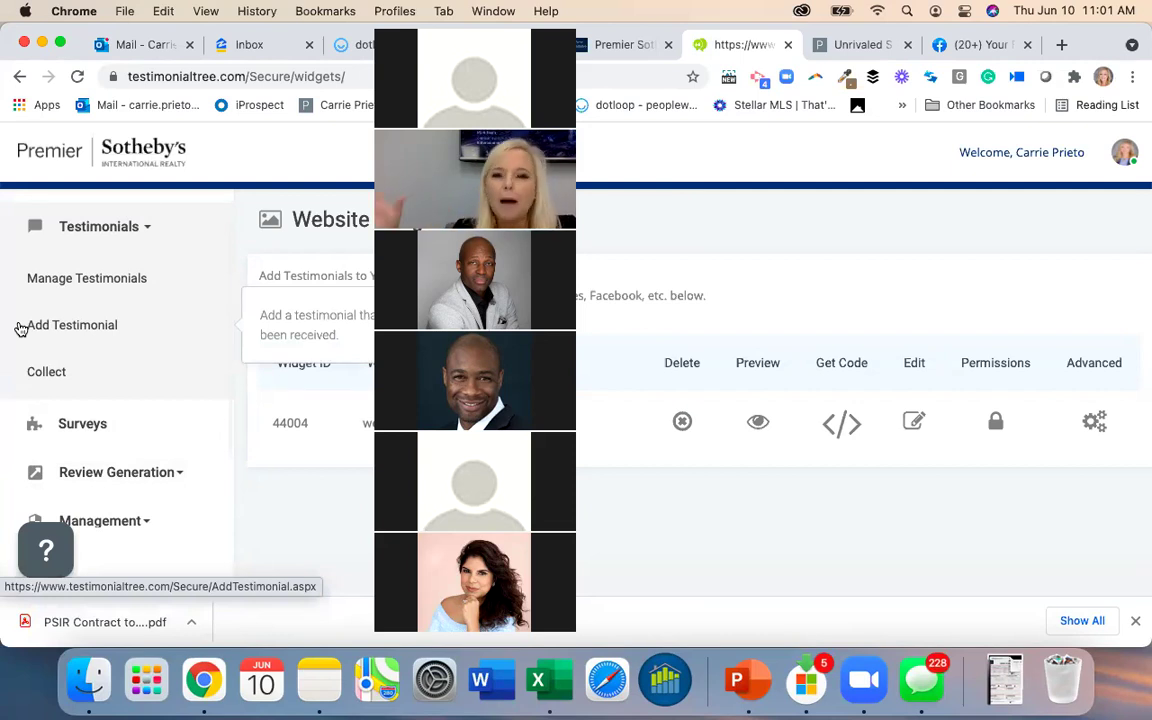
click(38, 382)
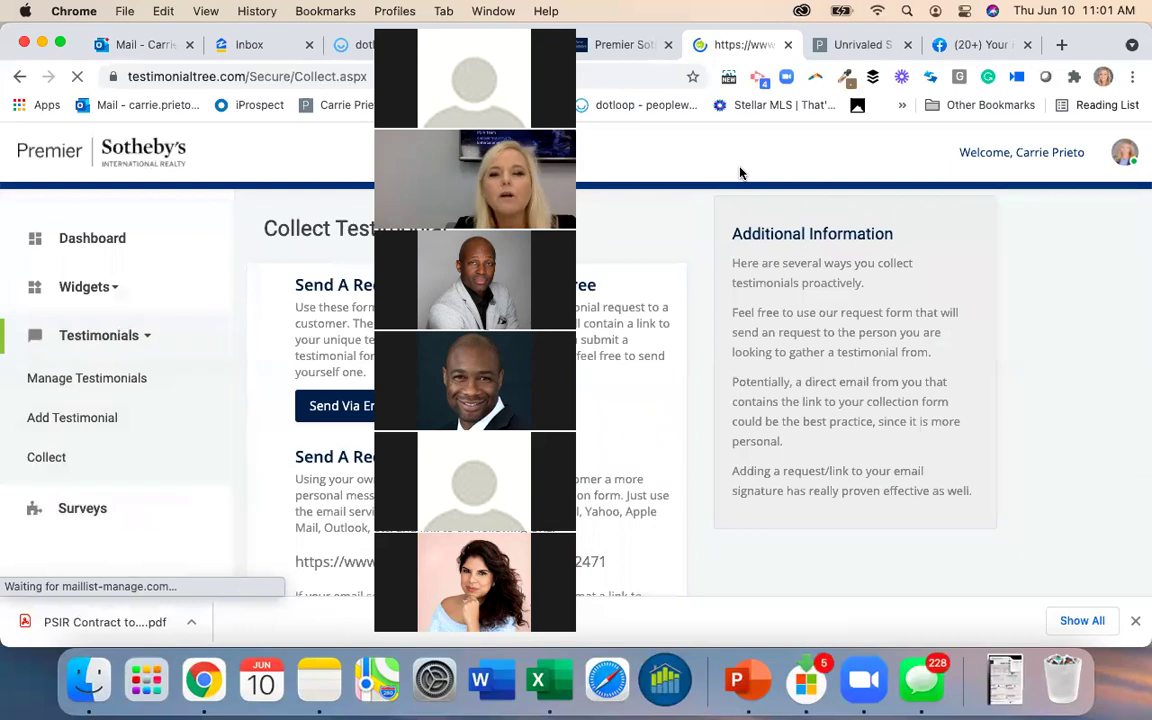
Scroll the Collect page down to the 'Add Links to Your Email Signature' section.
scroll(256, 333, down, 3)
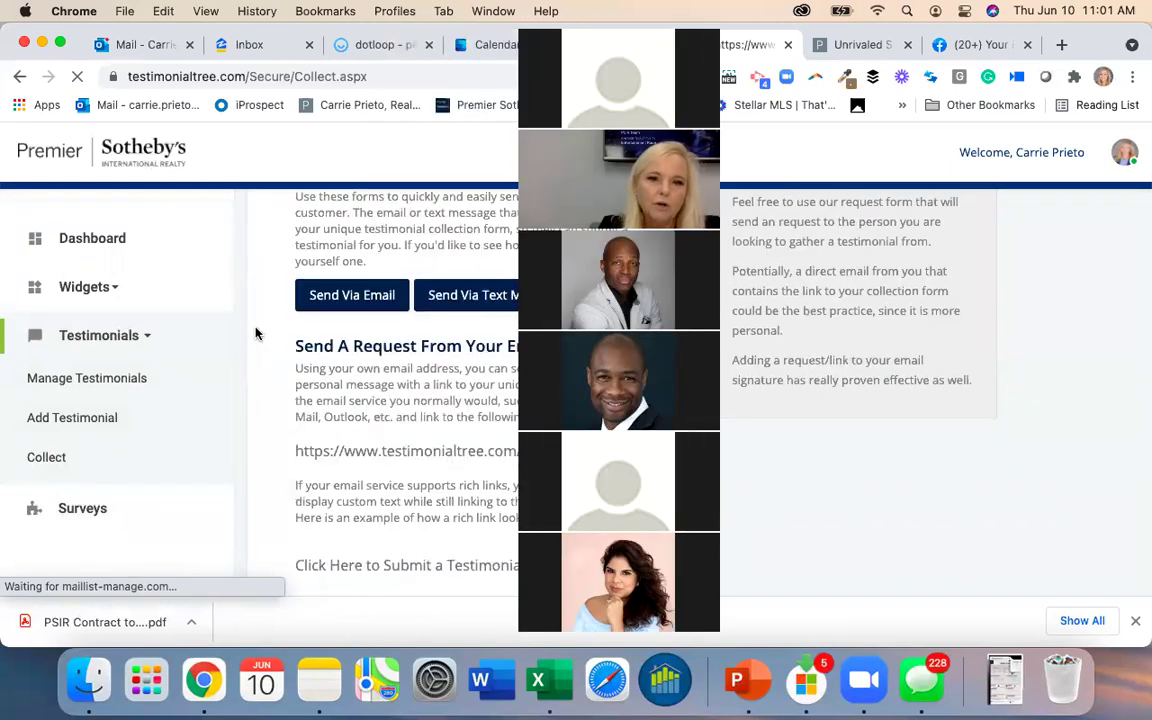
scroll(256, 333, down, 7)
scroll(256, 333, down, 2)
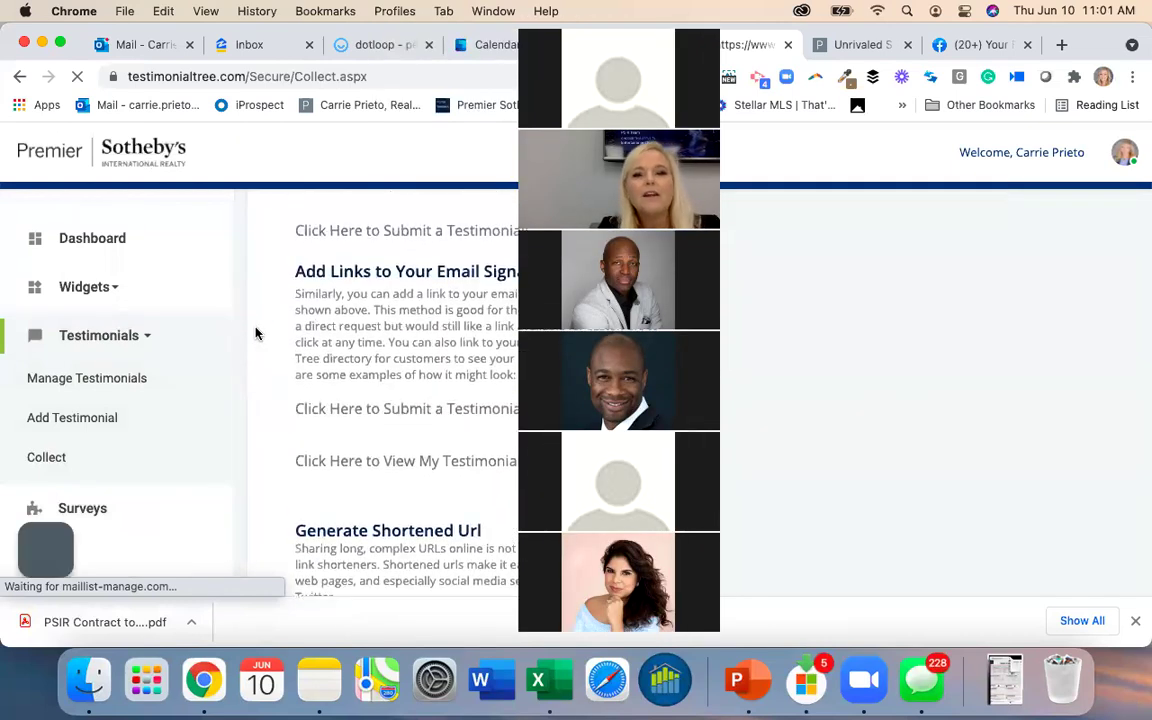
scroll(256, 333, up, 1)
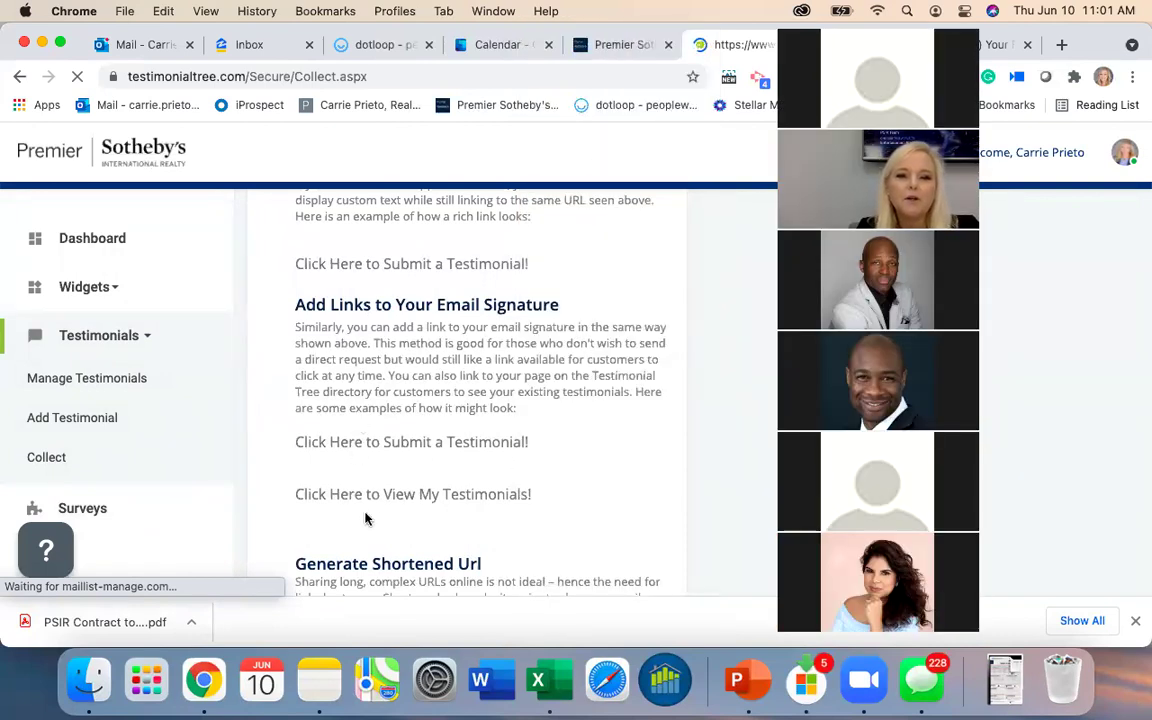
View the public testimonials profile, reading its single 5-star review and About section, then close it.
click(453, 497)
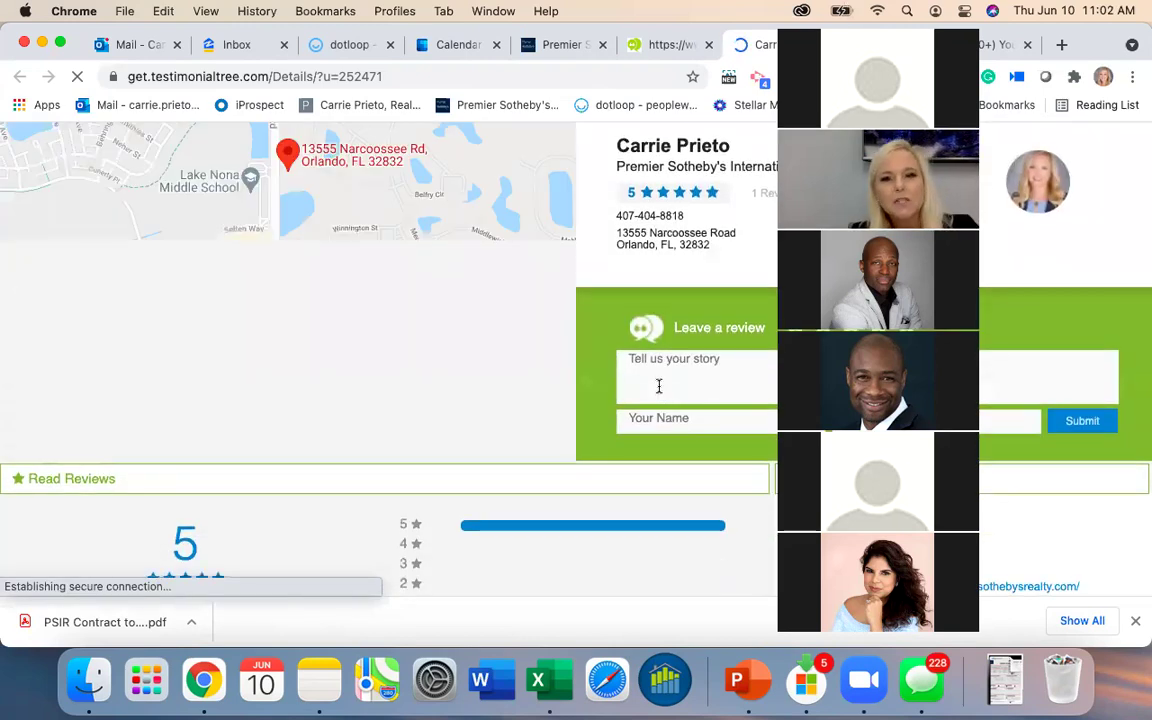
scroll(659, 386, down, 2)
scroll(659, 388, up, 5)
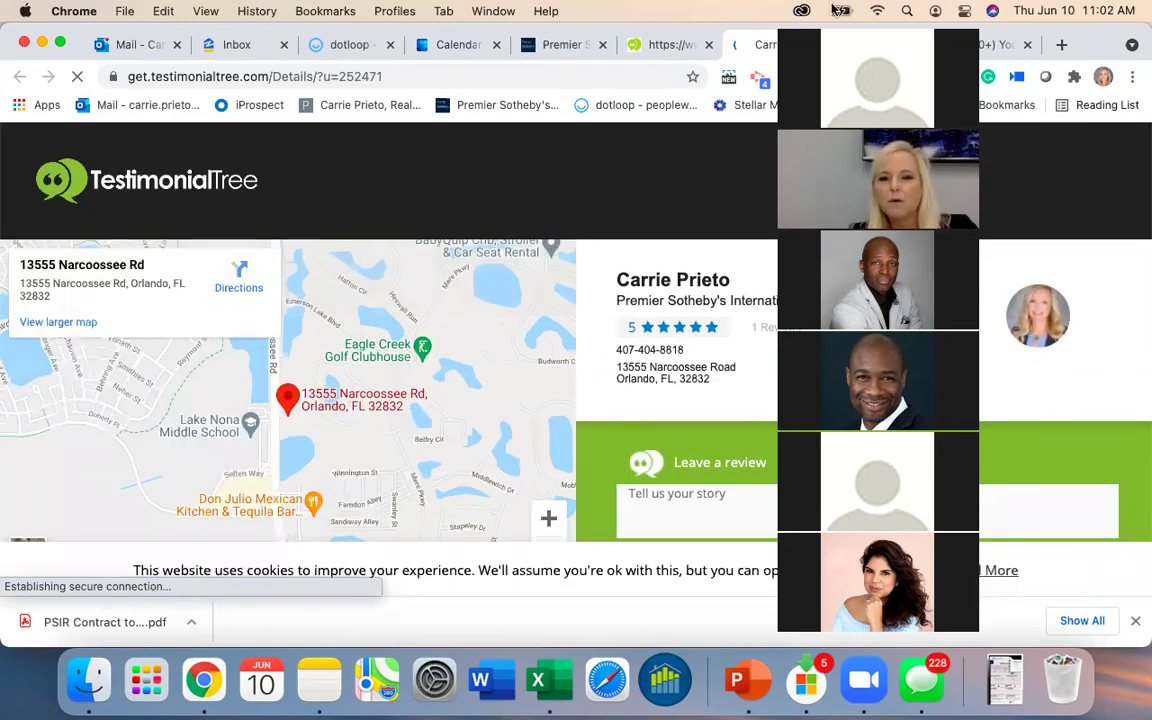
scroll(627, 470, down, 2)
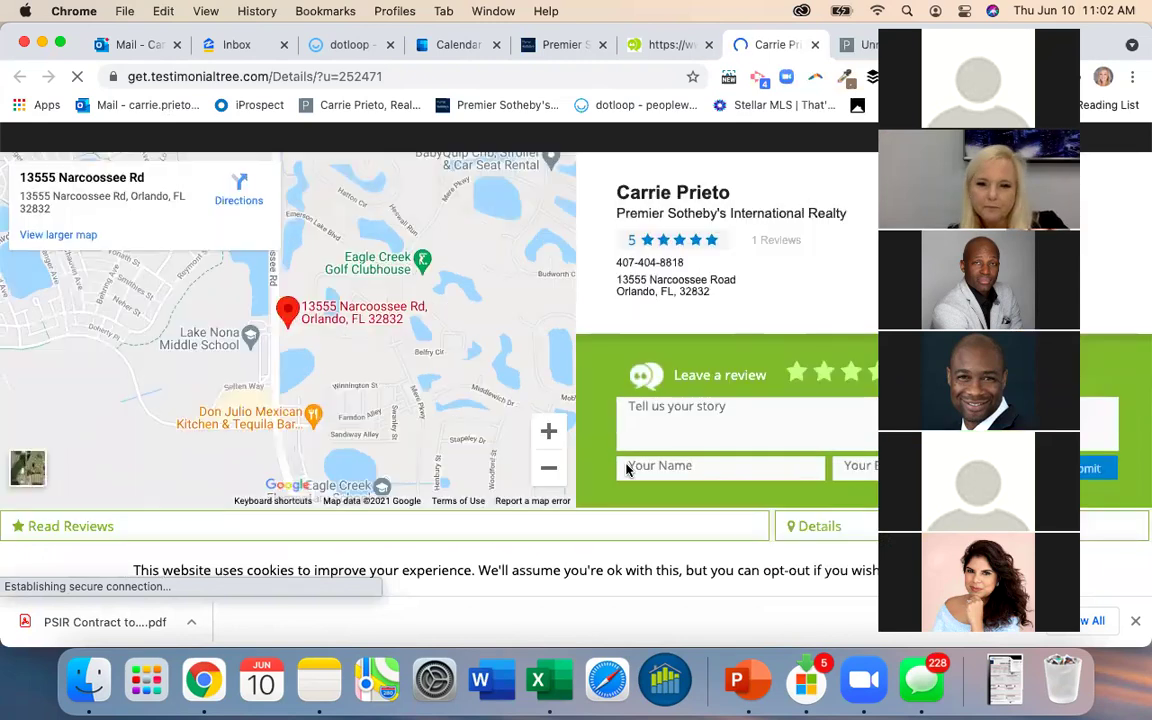
scroll(627, 470, down, 1)
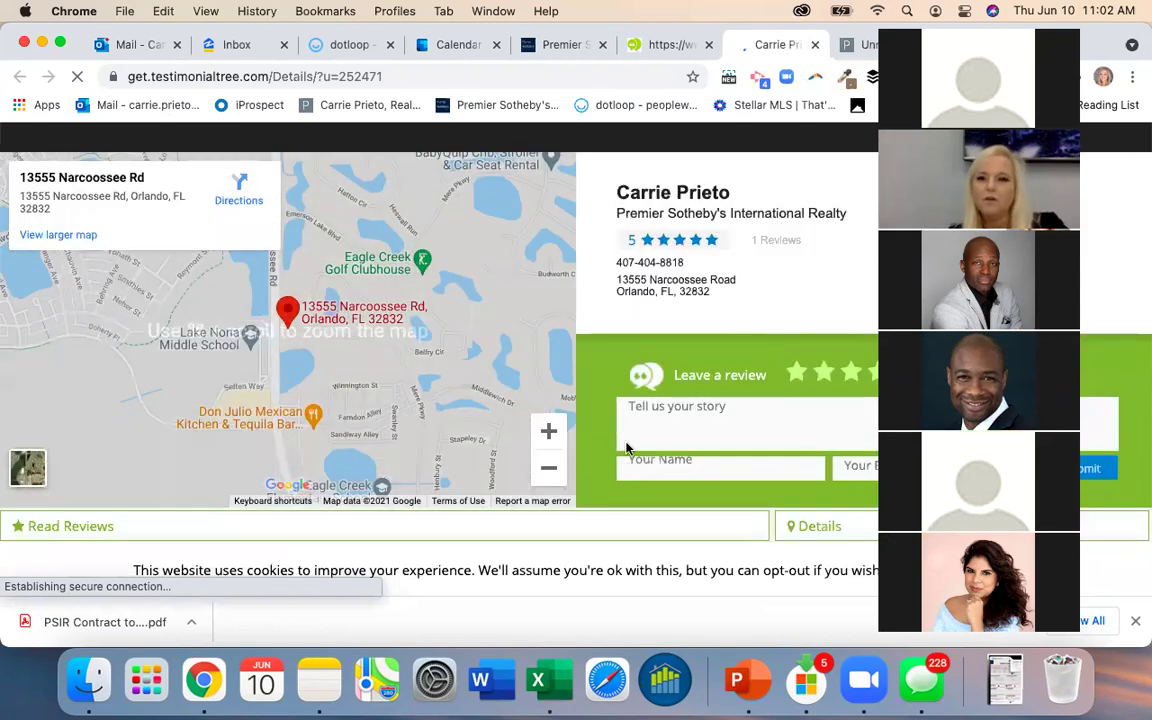
scroll(676, 501, up, 1)
scroll(676, 450, up, 1)
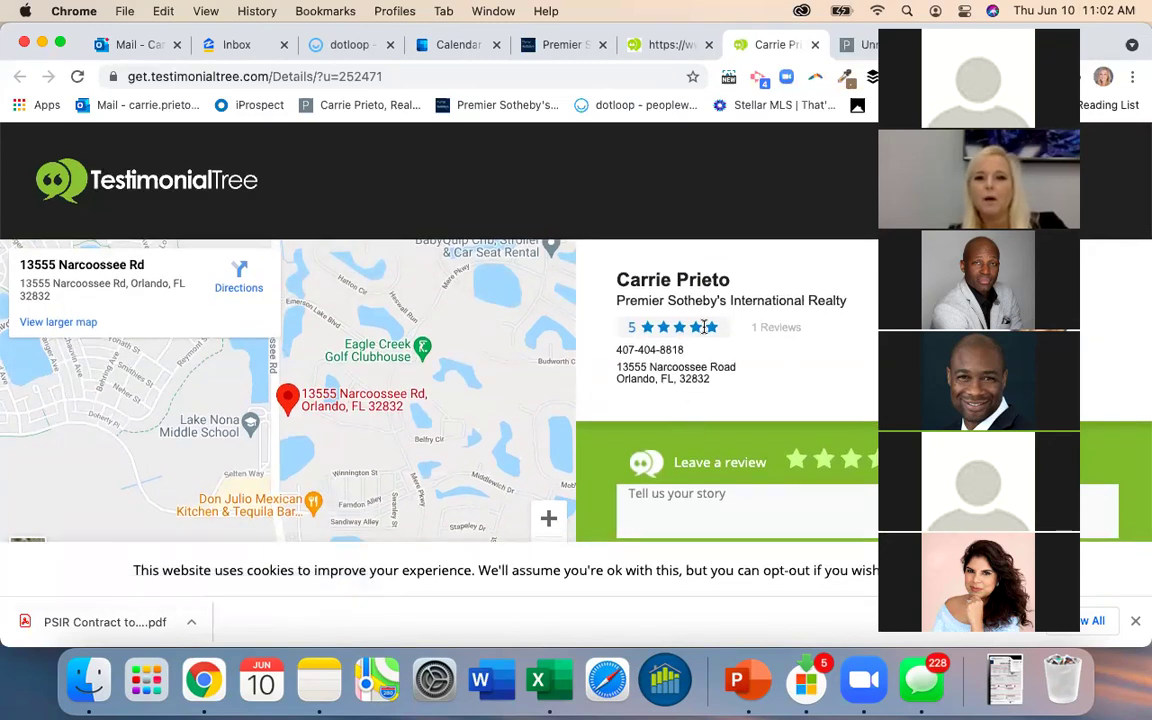
scroll(678, 359, down, 8)
scroll(678, 359, down, 7)
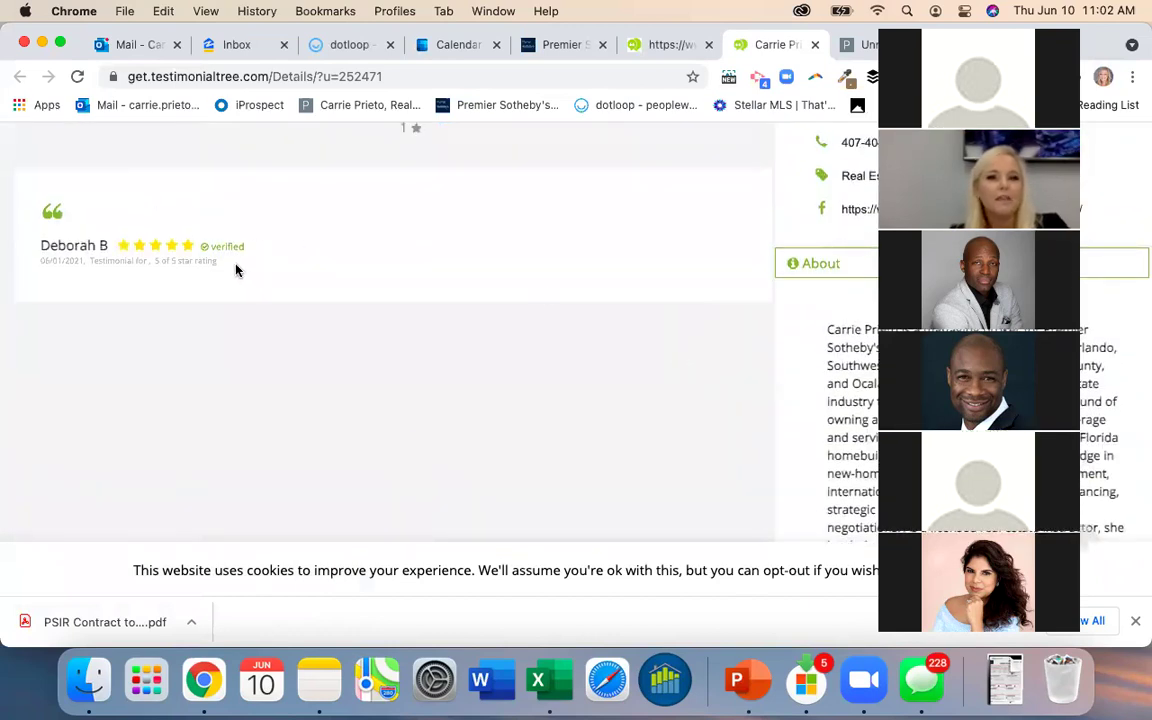
scroll(241, 272, up, 1)
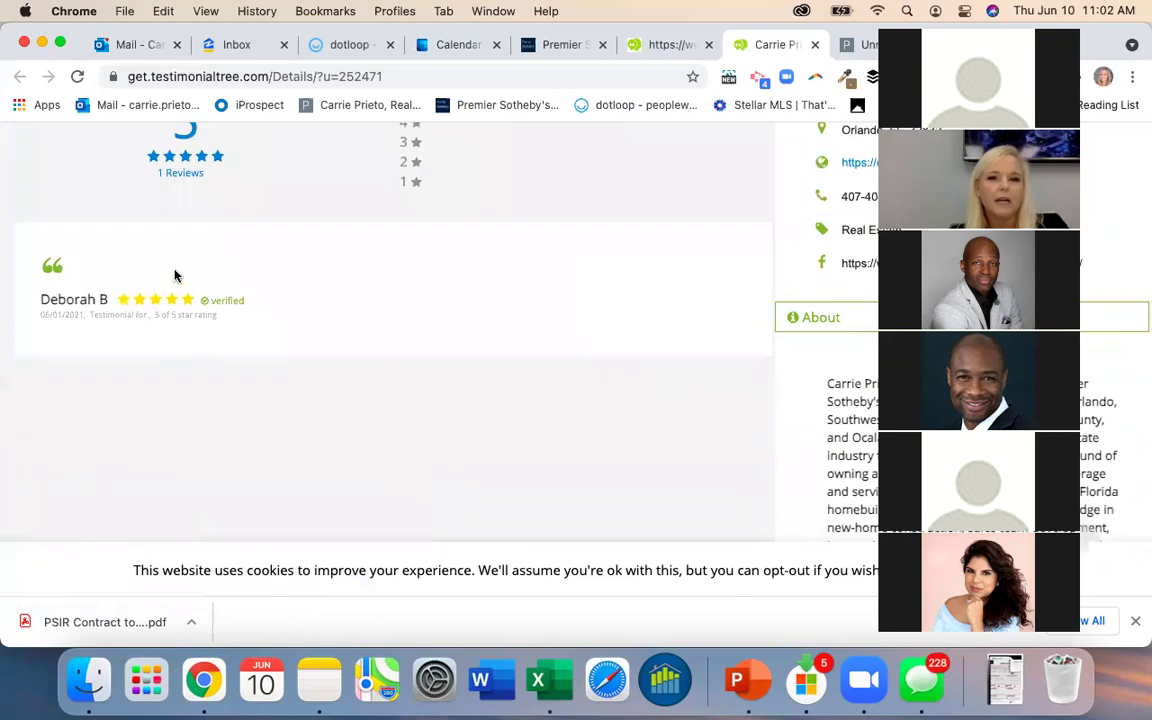
scroll(174, 276, up, 2)
scroll(174, 276, down, 6)
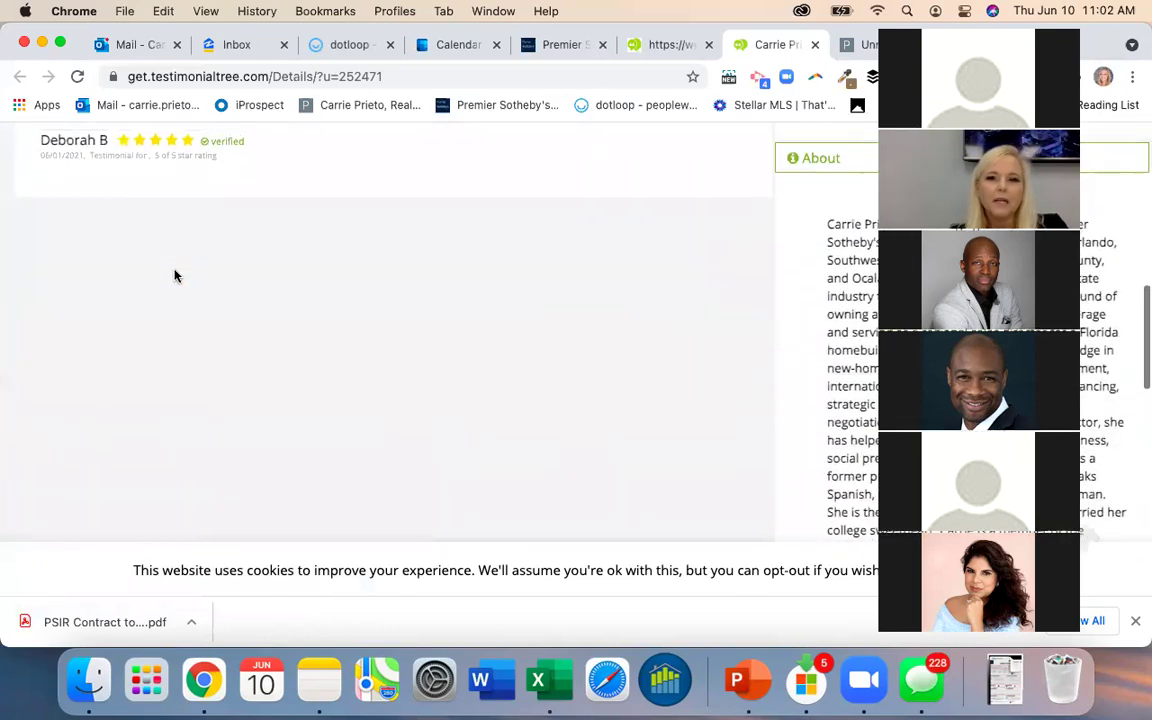
scroll(174, 276, up, 12)
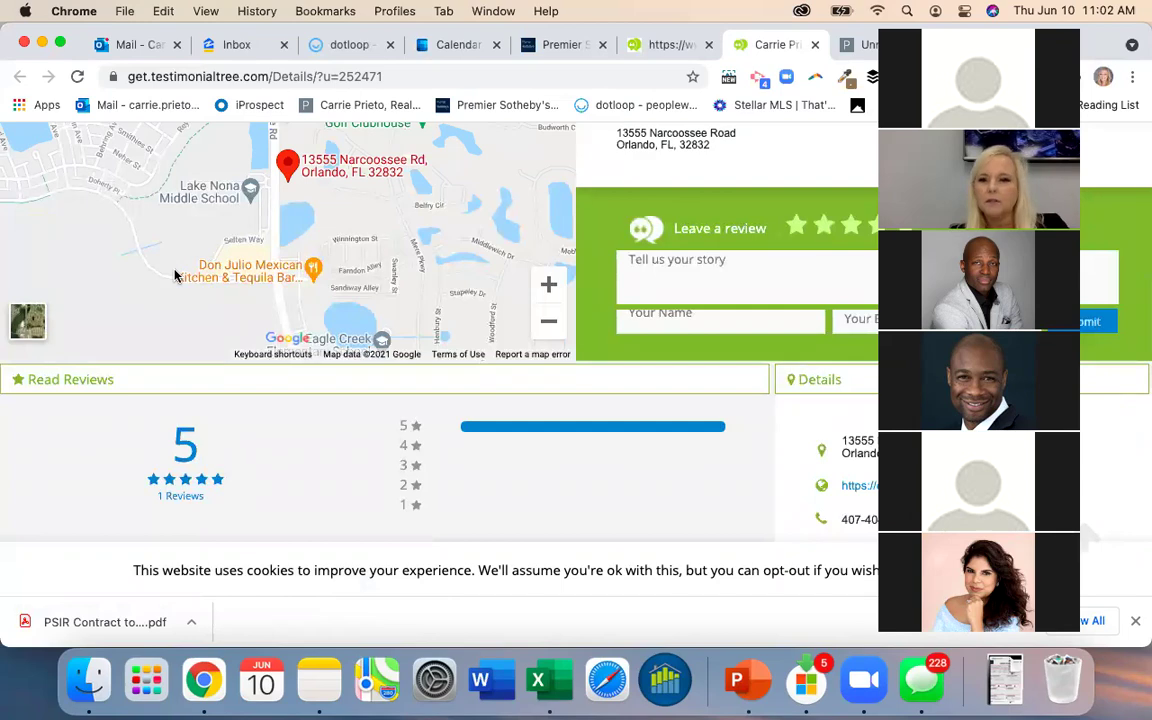
scroll(174, 276, up, 5)
scroll(174, 276, down, 7)
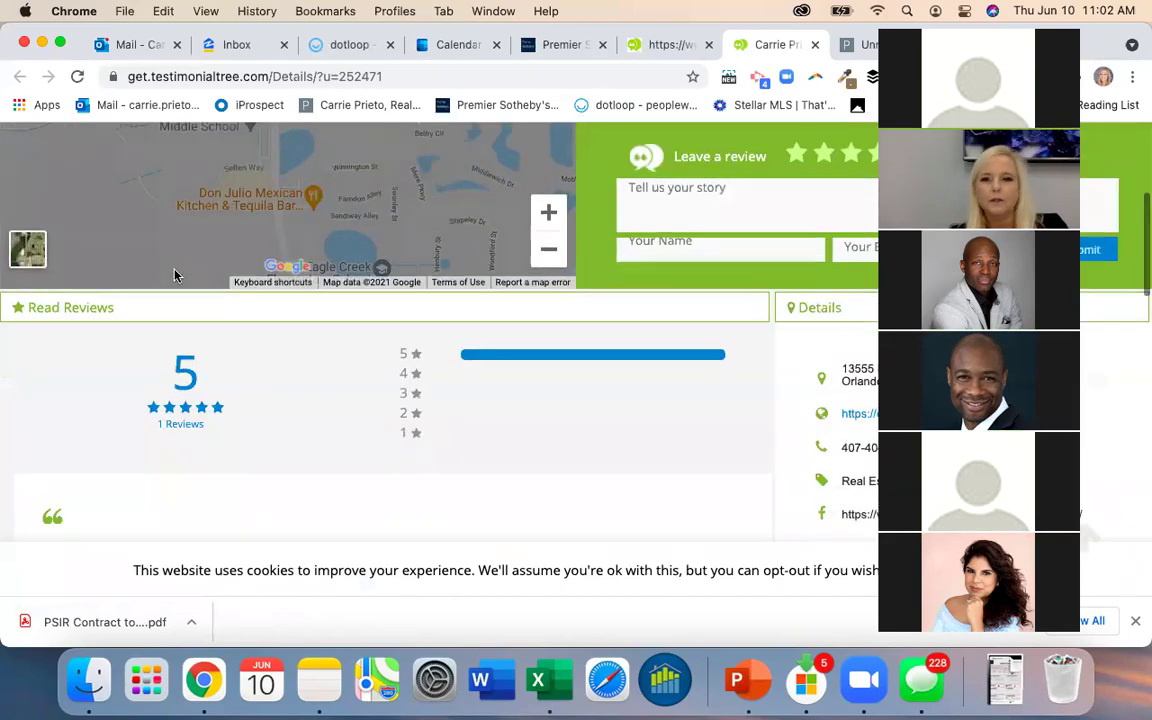
scroll(174, 276, down, 5)
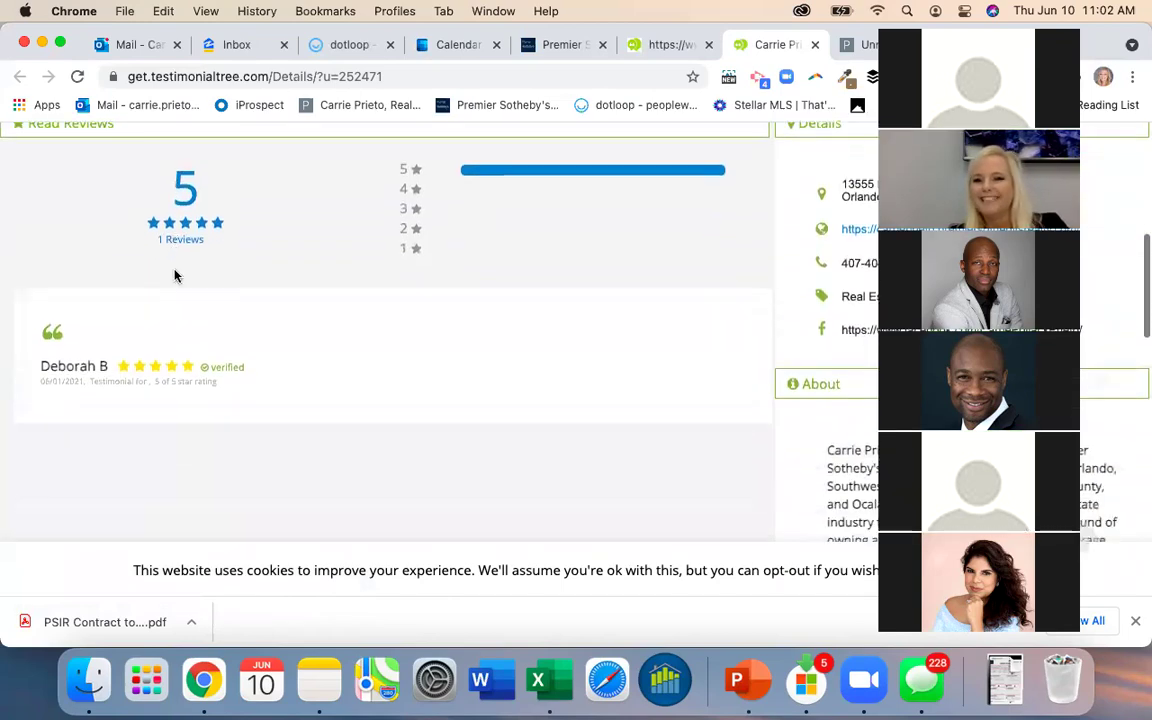
scroll(174, 276, up, 3)
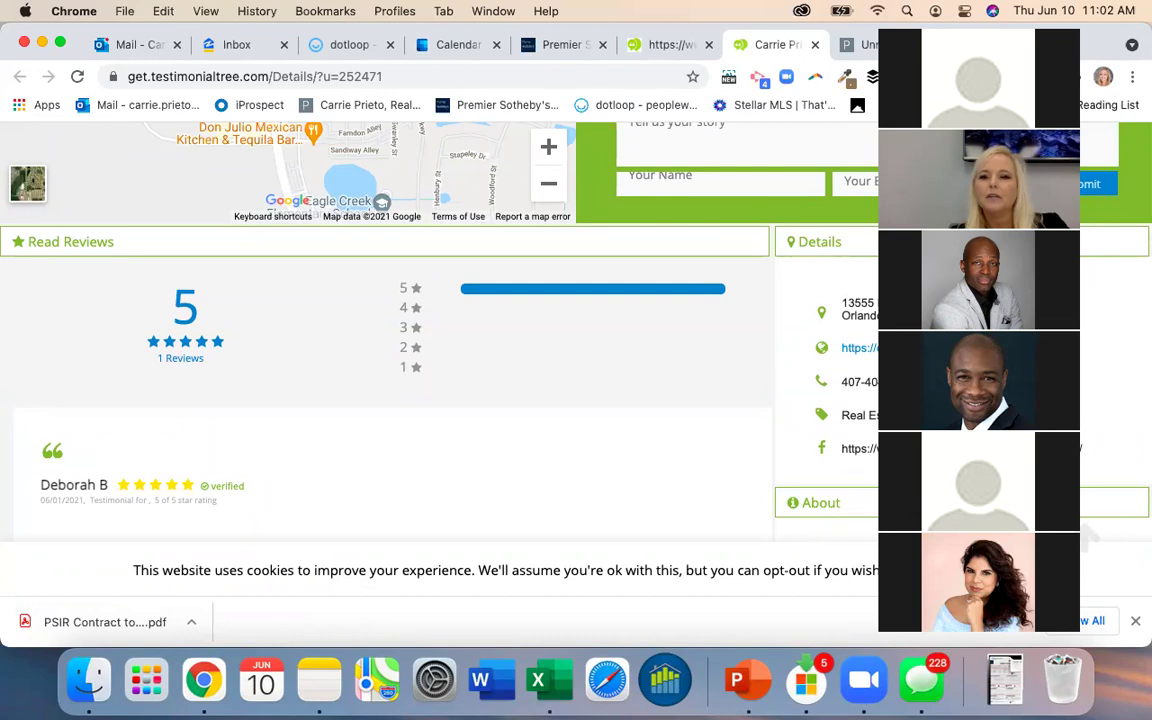
scroll(858, 398, up, 10)
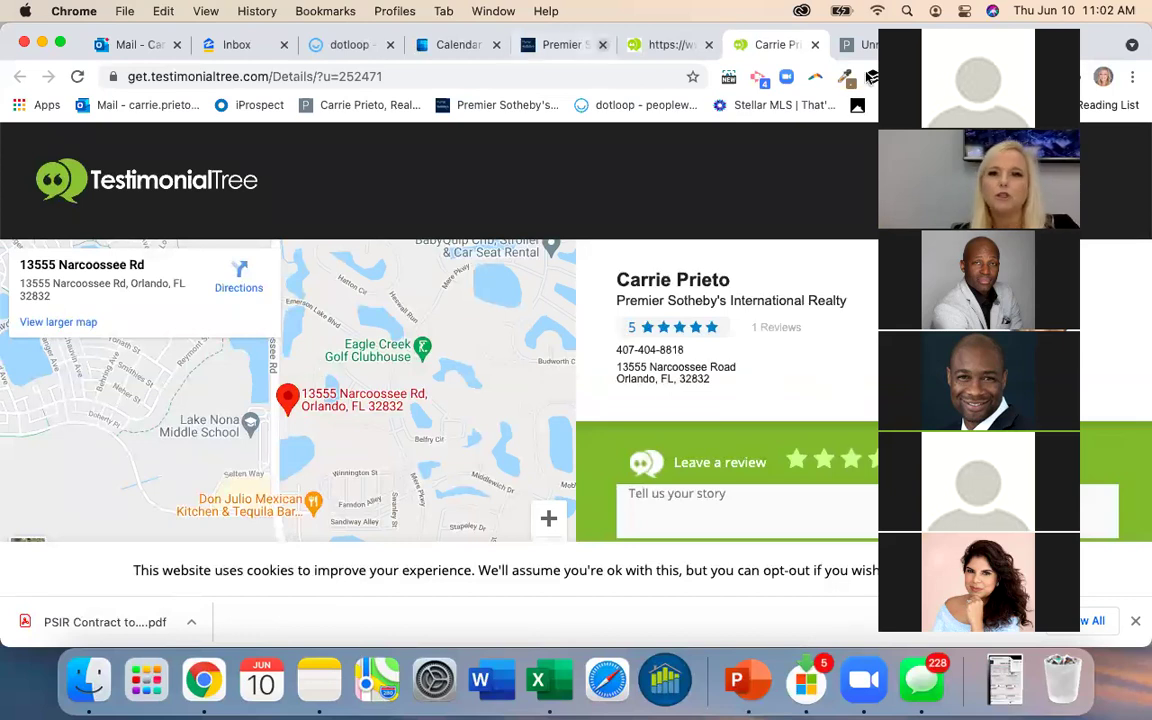
click(816, 46)
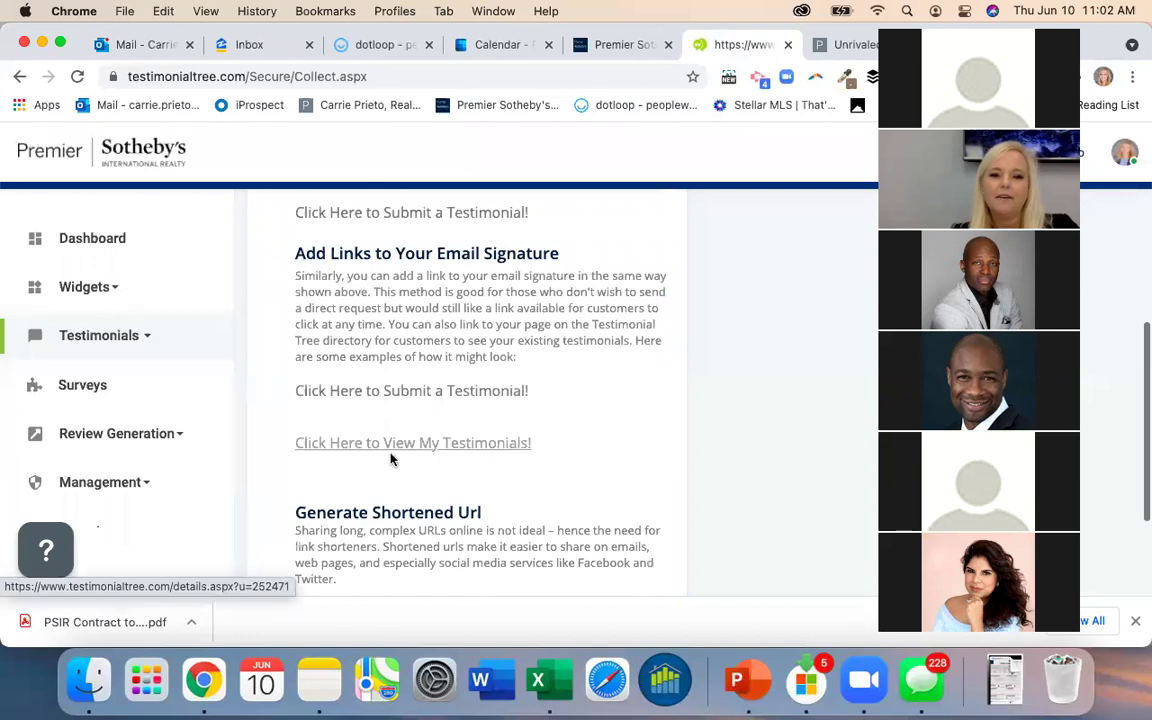
Scroll past Generate Shortened Url and pick Surveys to open the Active/Completed Survey Reports page.
scroll(391, 460, down, 2)
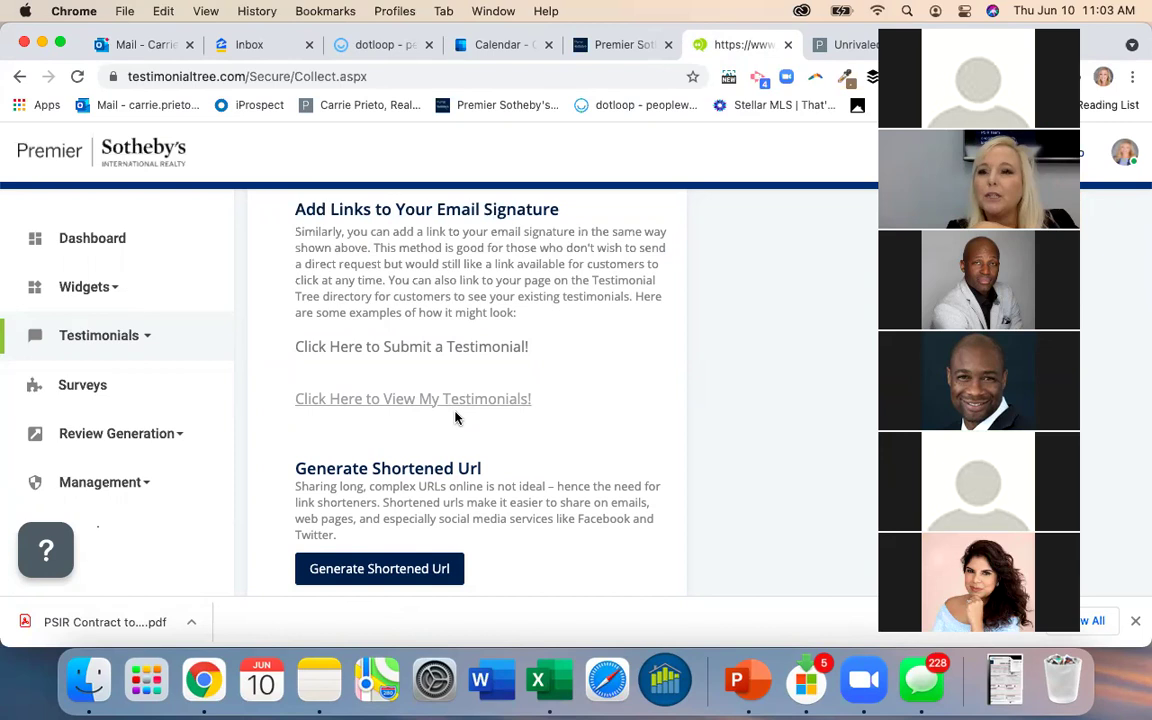
scroll(455, 416, down, 2)
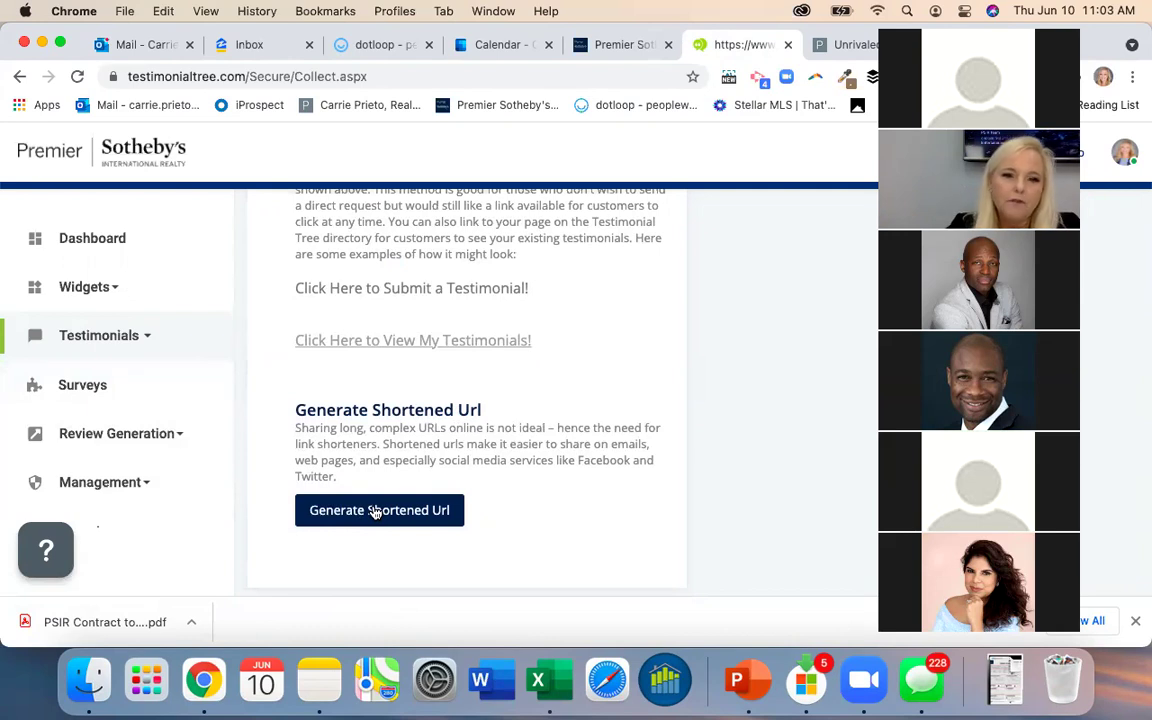
scroll(101, 382, down, 1)
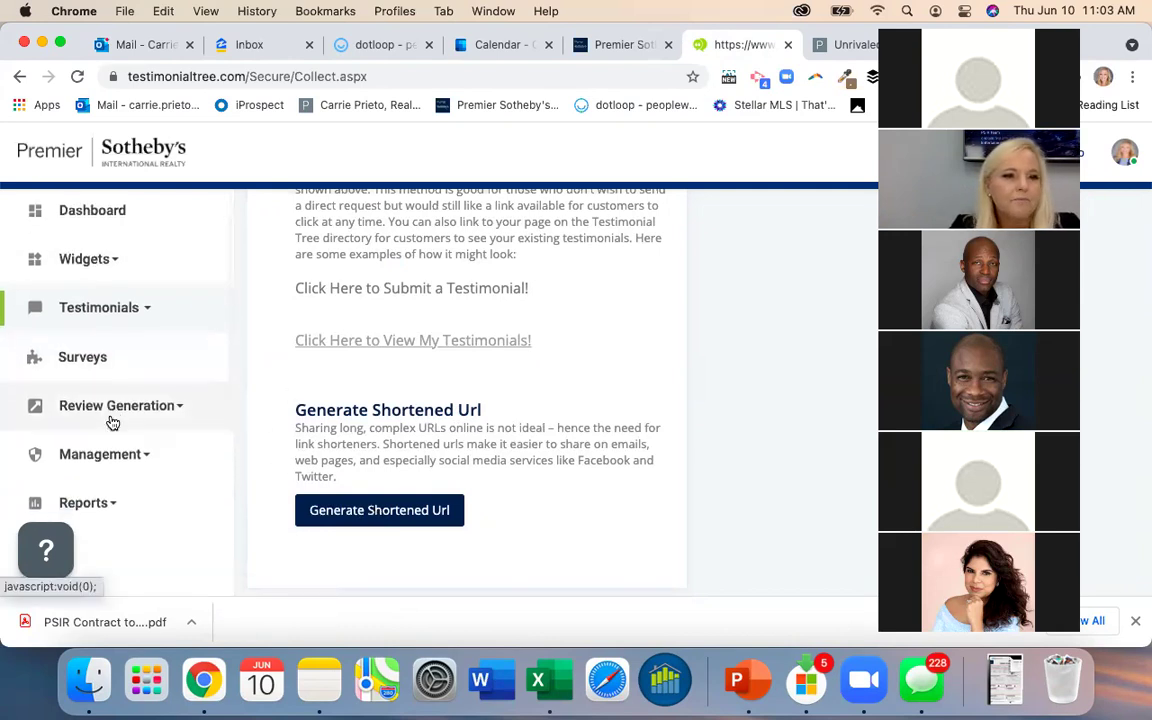
scroll(143, 300, down, 2)
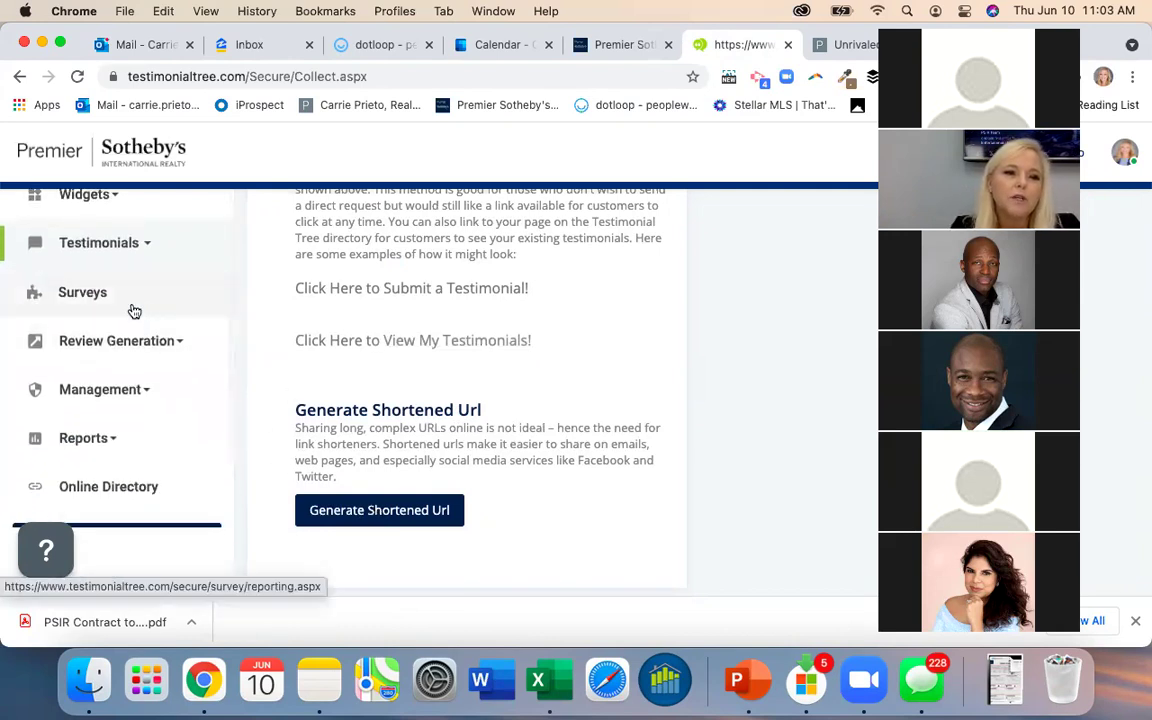
click(133, 311)
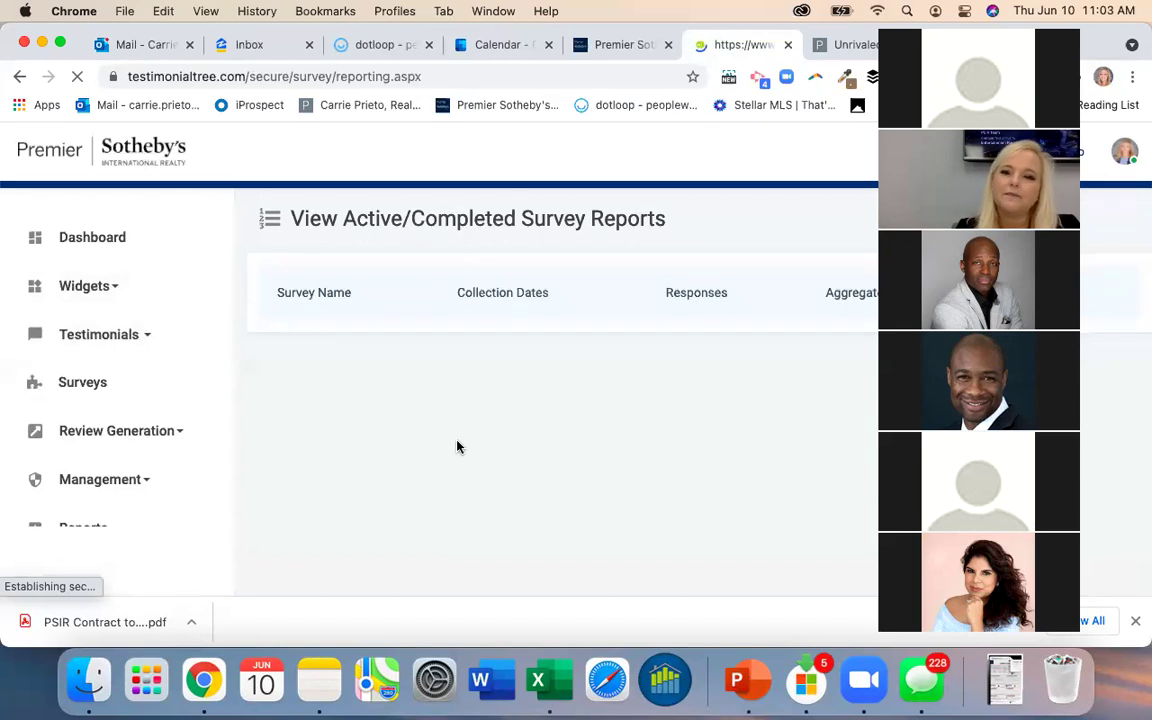
Expand the Review Generation and Reports menus in the sidebar to list their pages.
scroll(10, 505, down, 3)
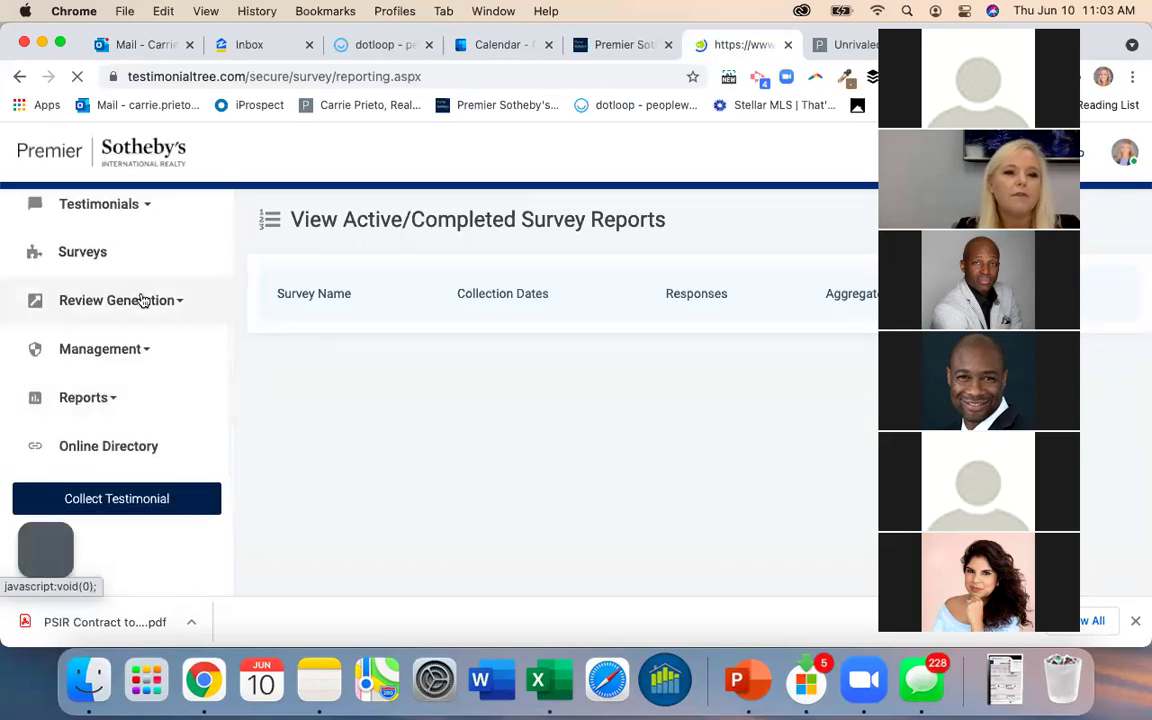
click(143, 302)
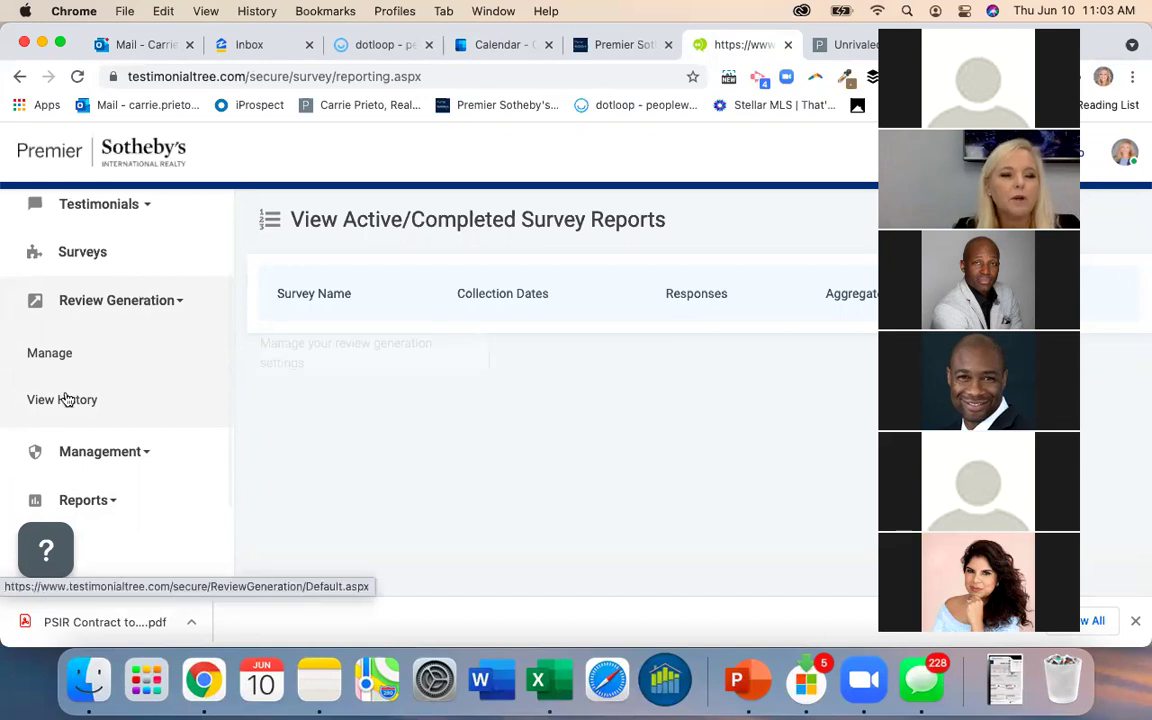
scroll(149, 355, down, 2)
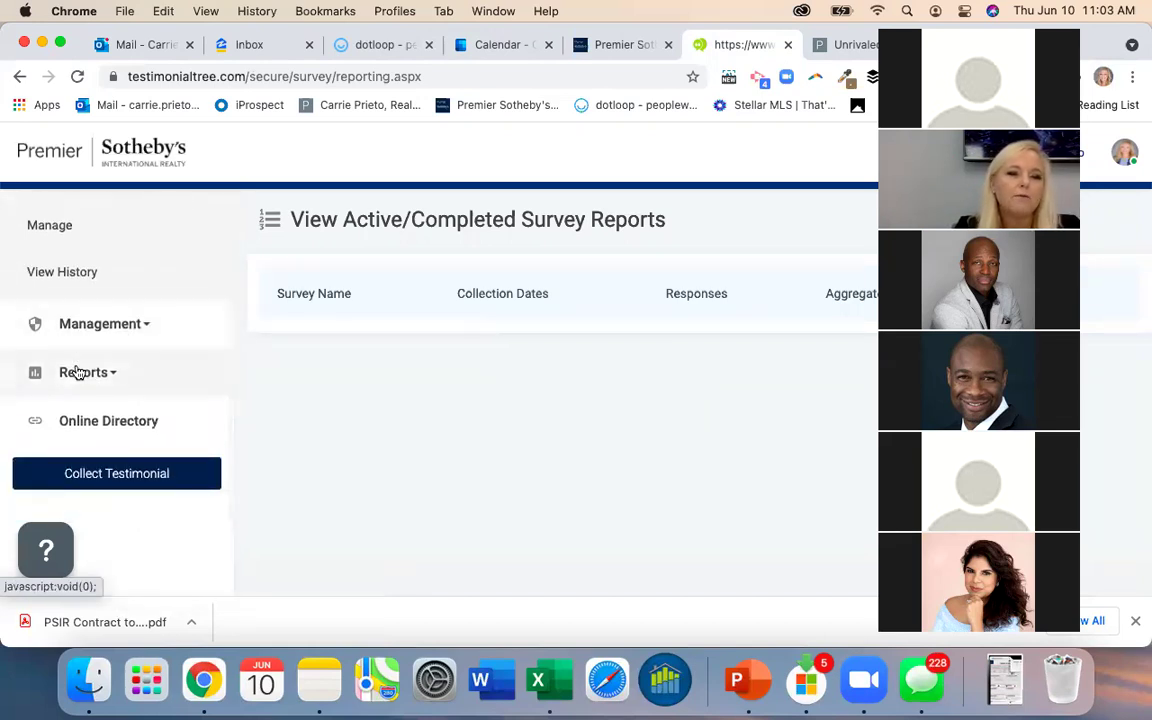
click(77, 373)
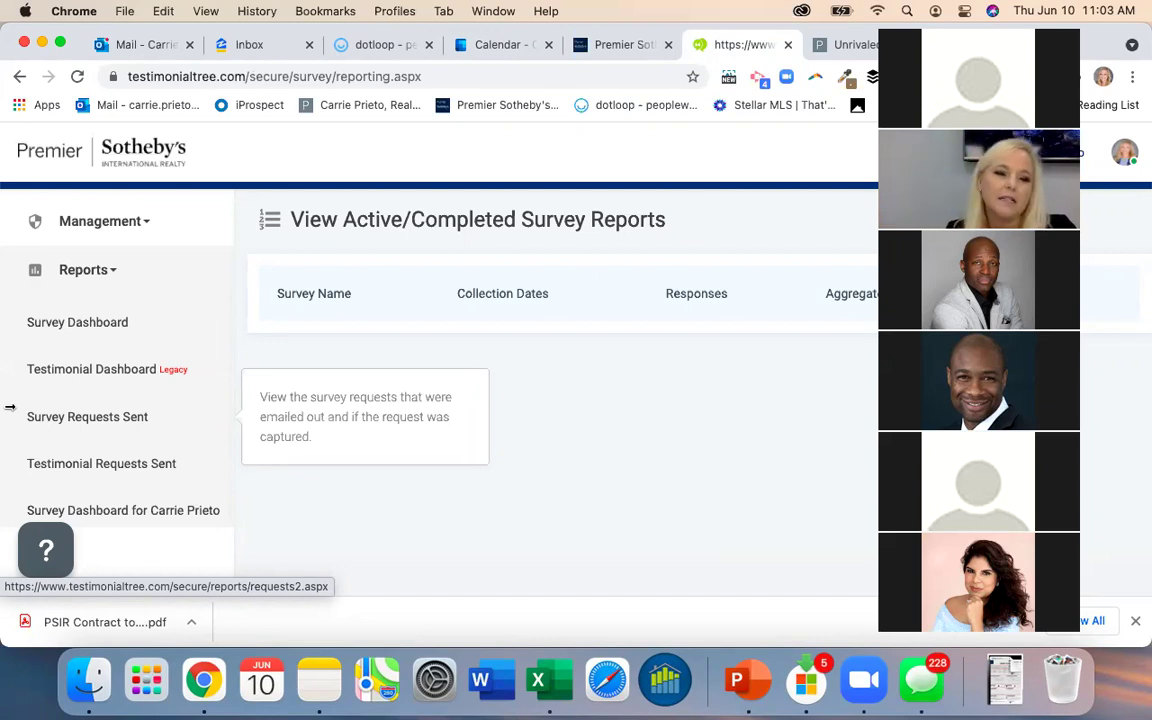
scroll(10, 407, down, 5)
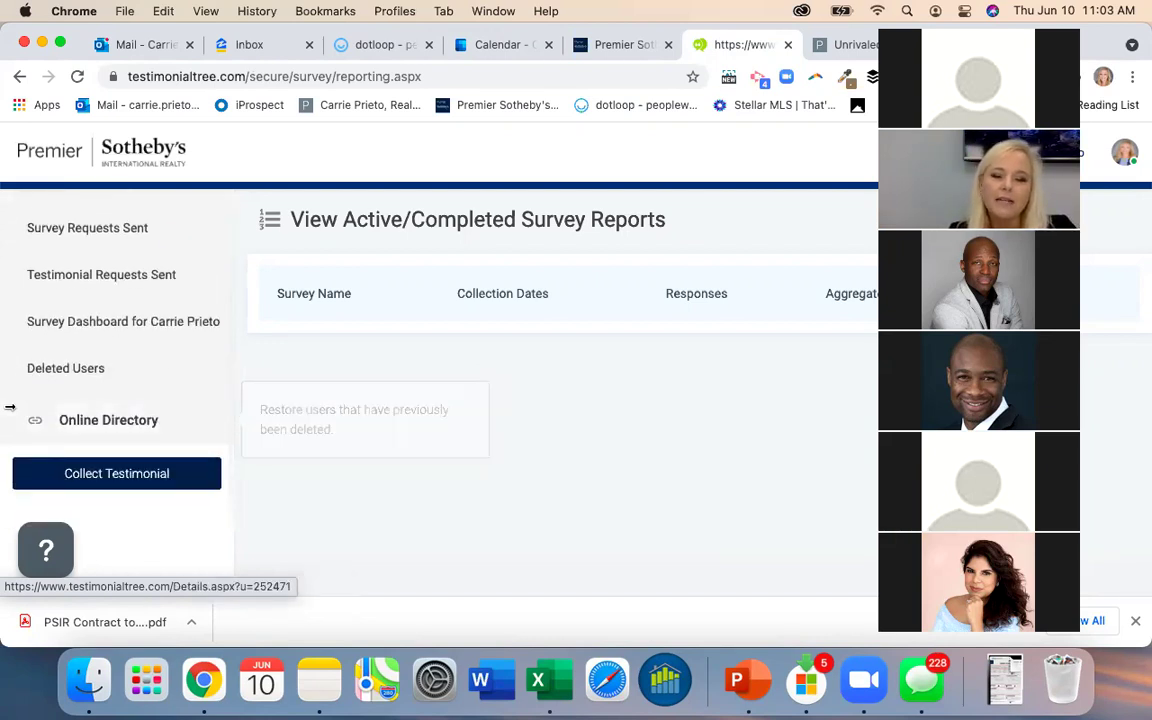
scroll(10, 407, up, 6)
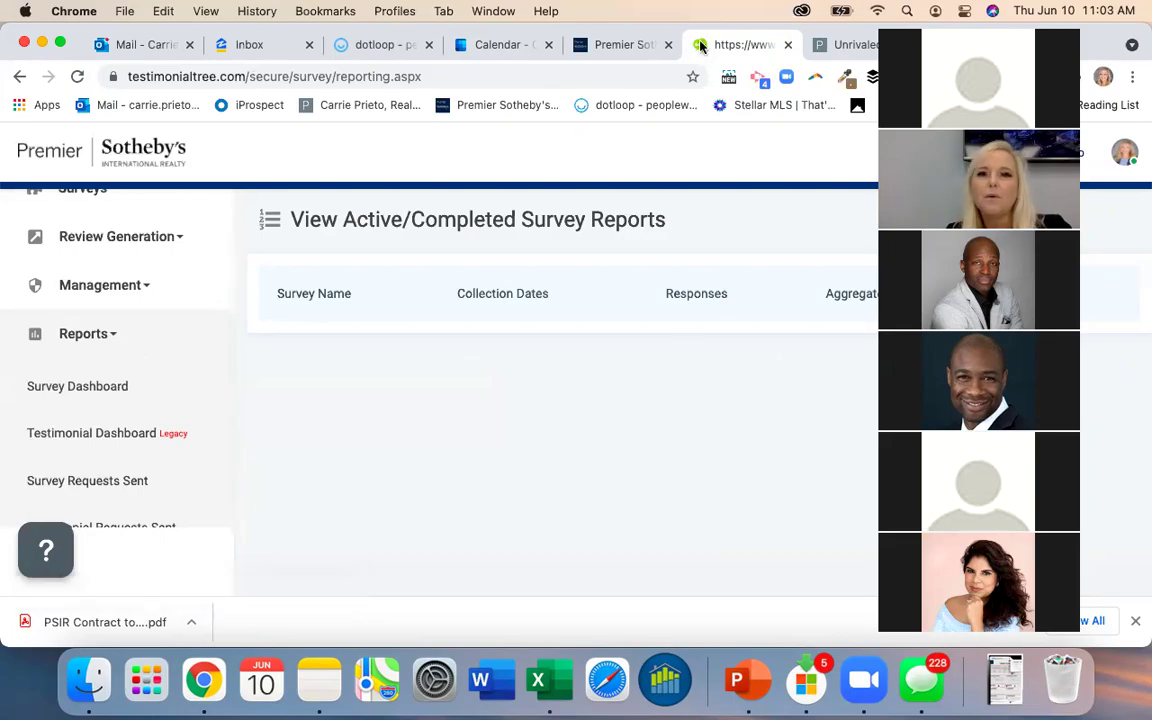